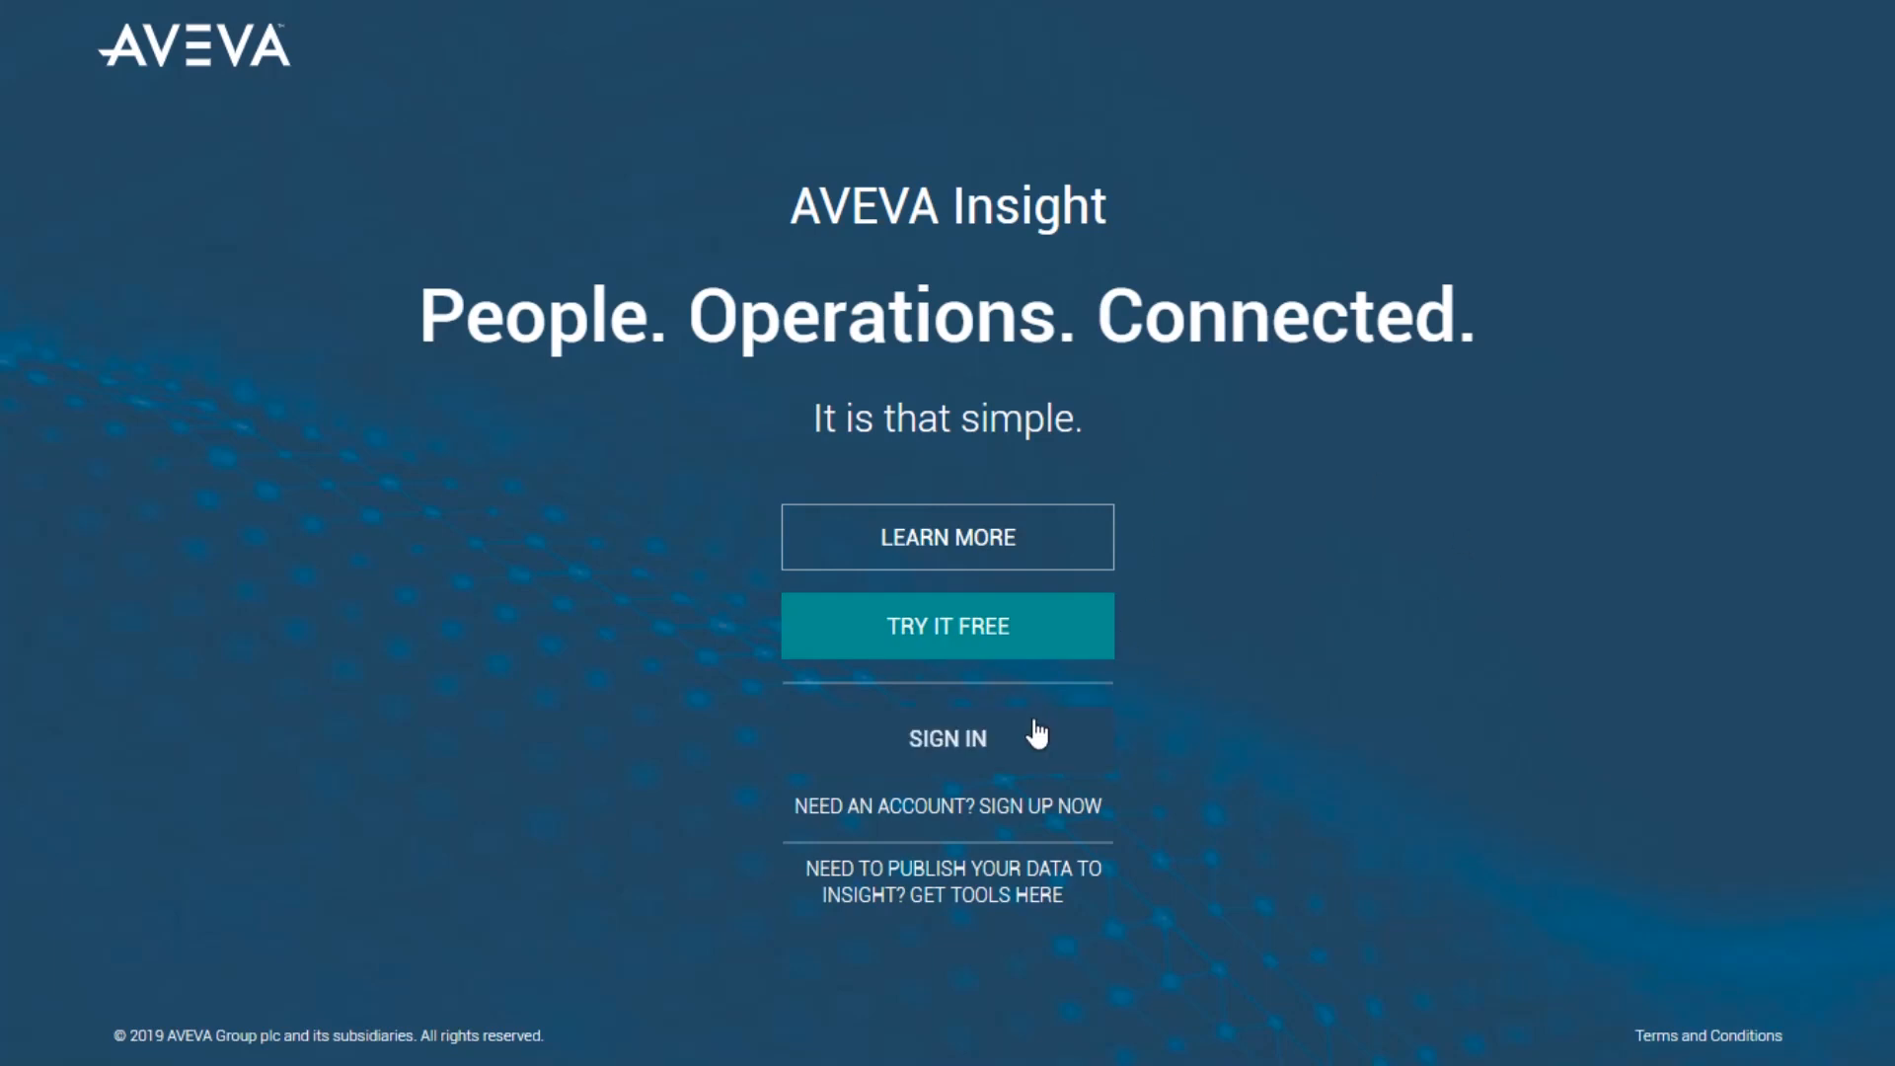
# Step: Sign in with the account's pre-filled e-mail and password, and open the HINET trial solution
pyautogui.click(969, 739)
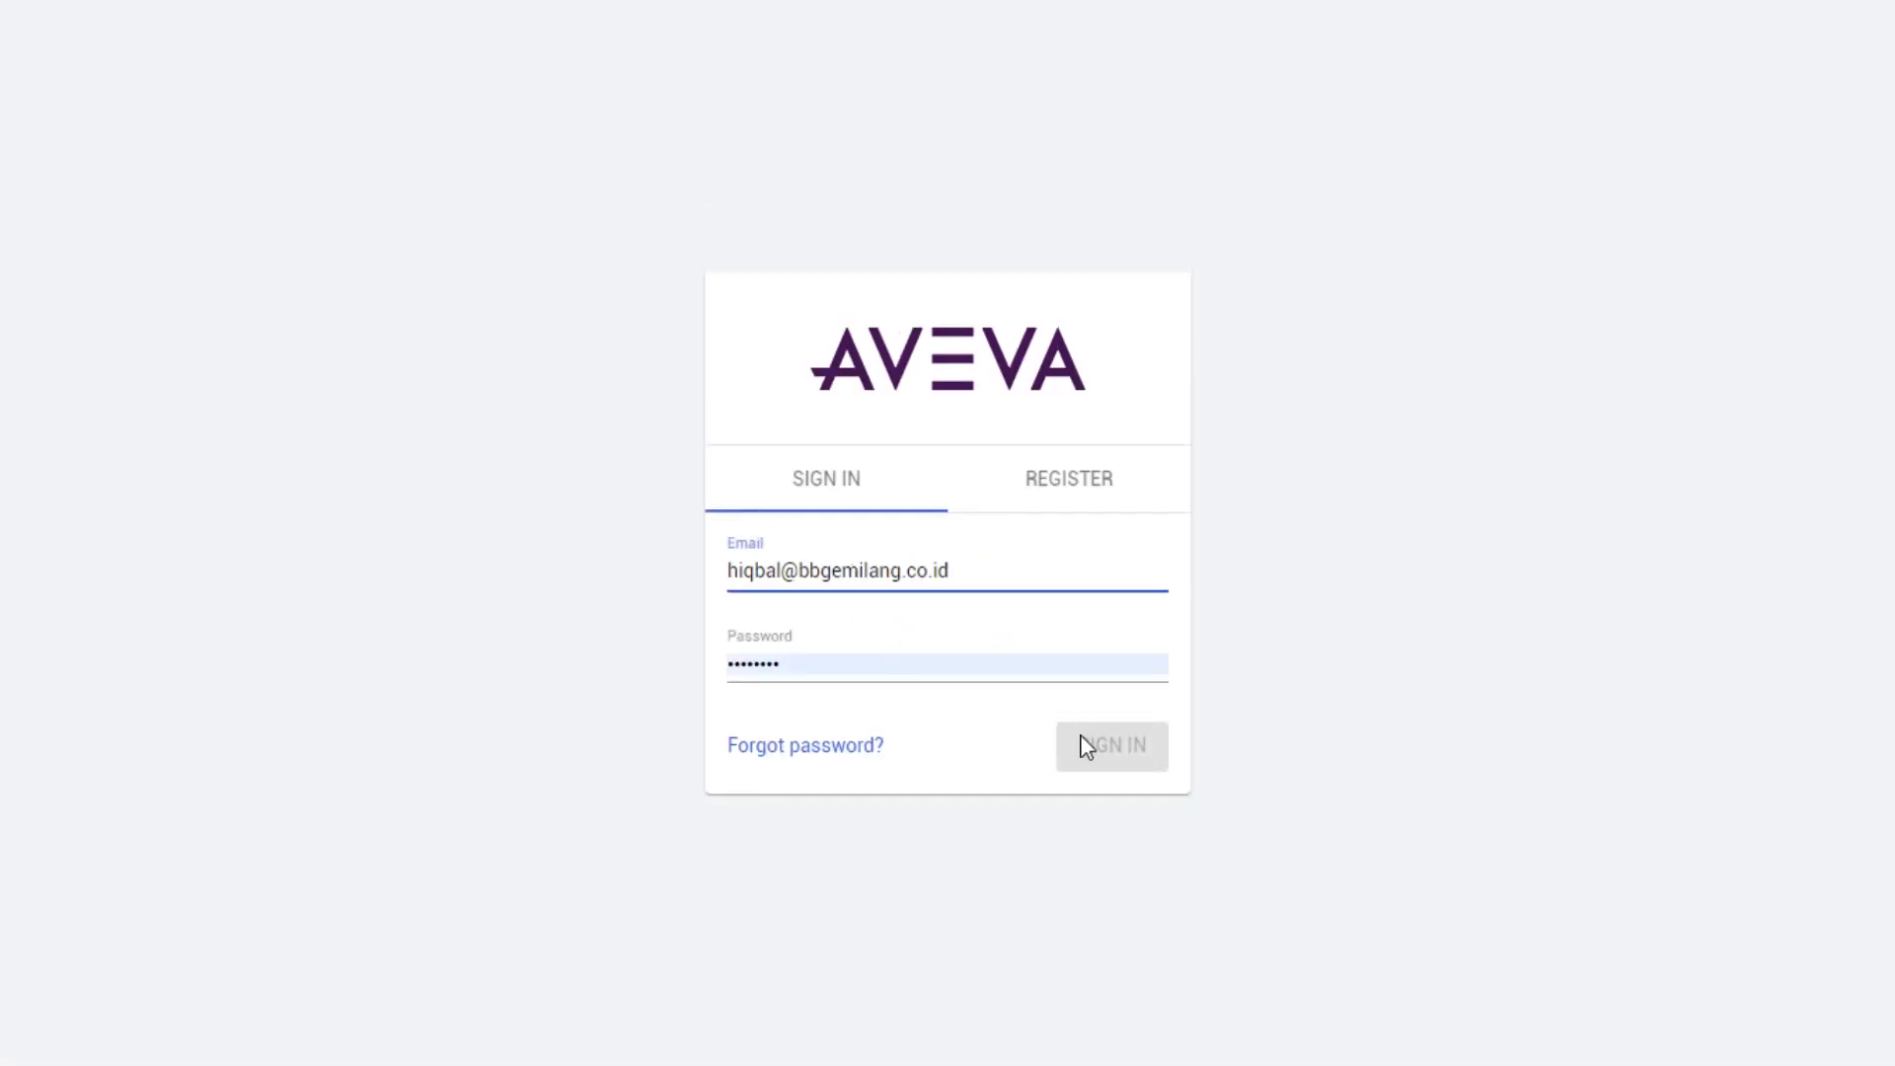
pyautogui.click(867, 659)
pyautogui.click(1119, 760)
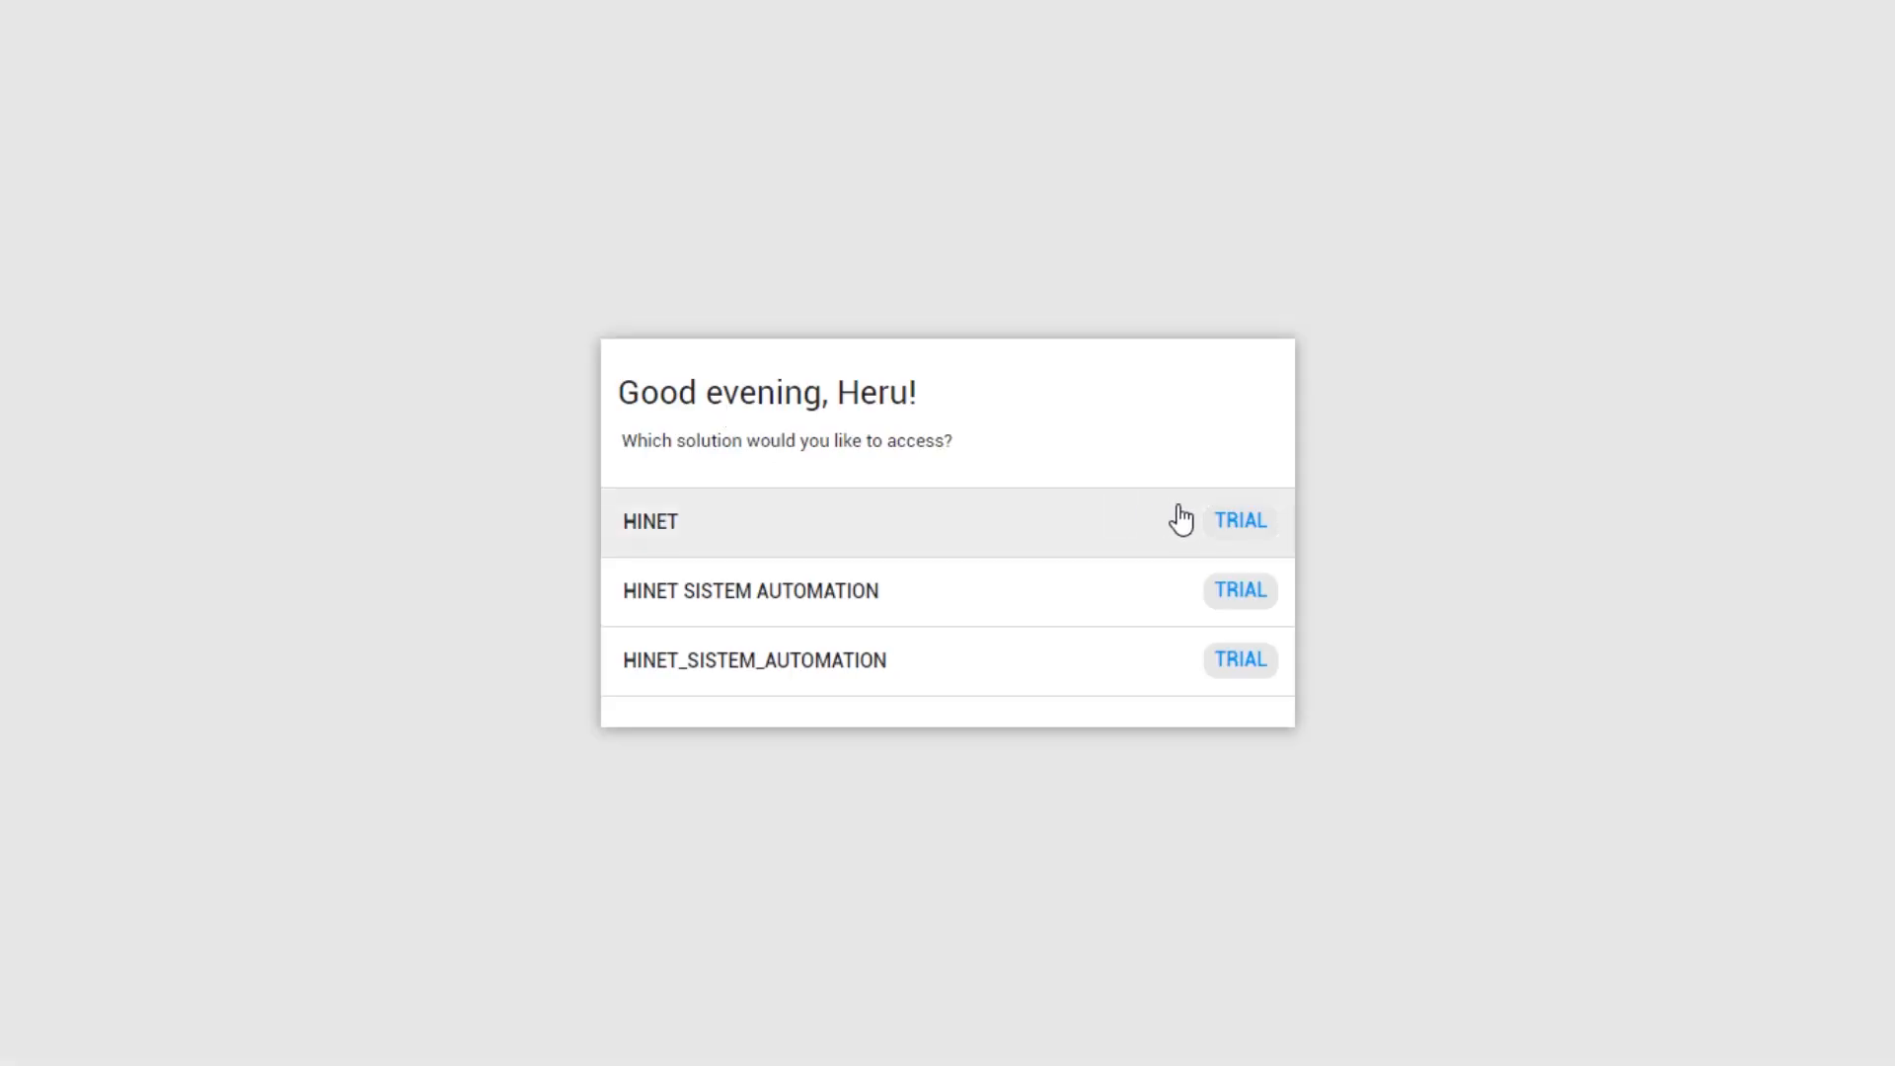
pyautogui.click(1212, 541)
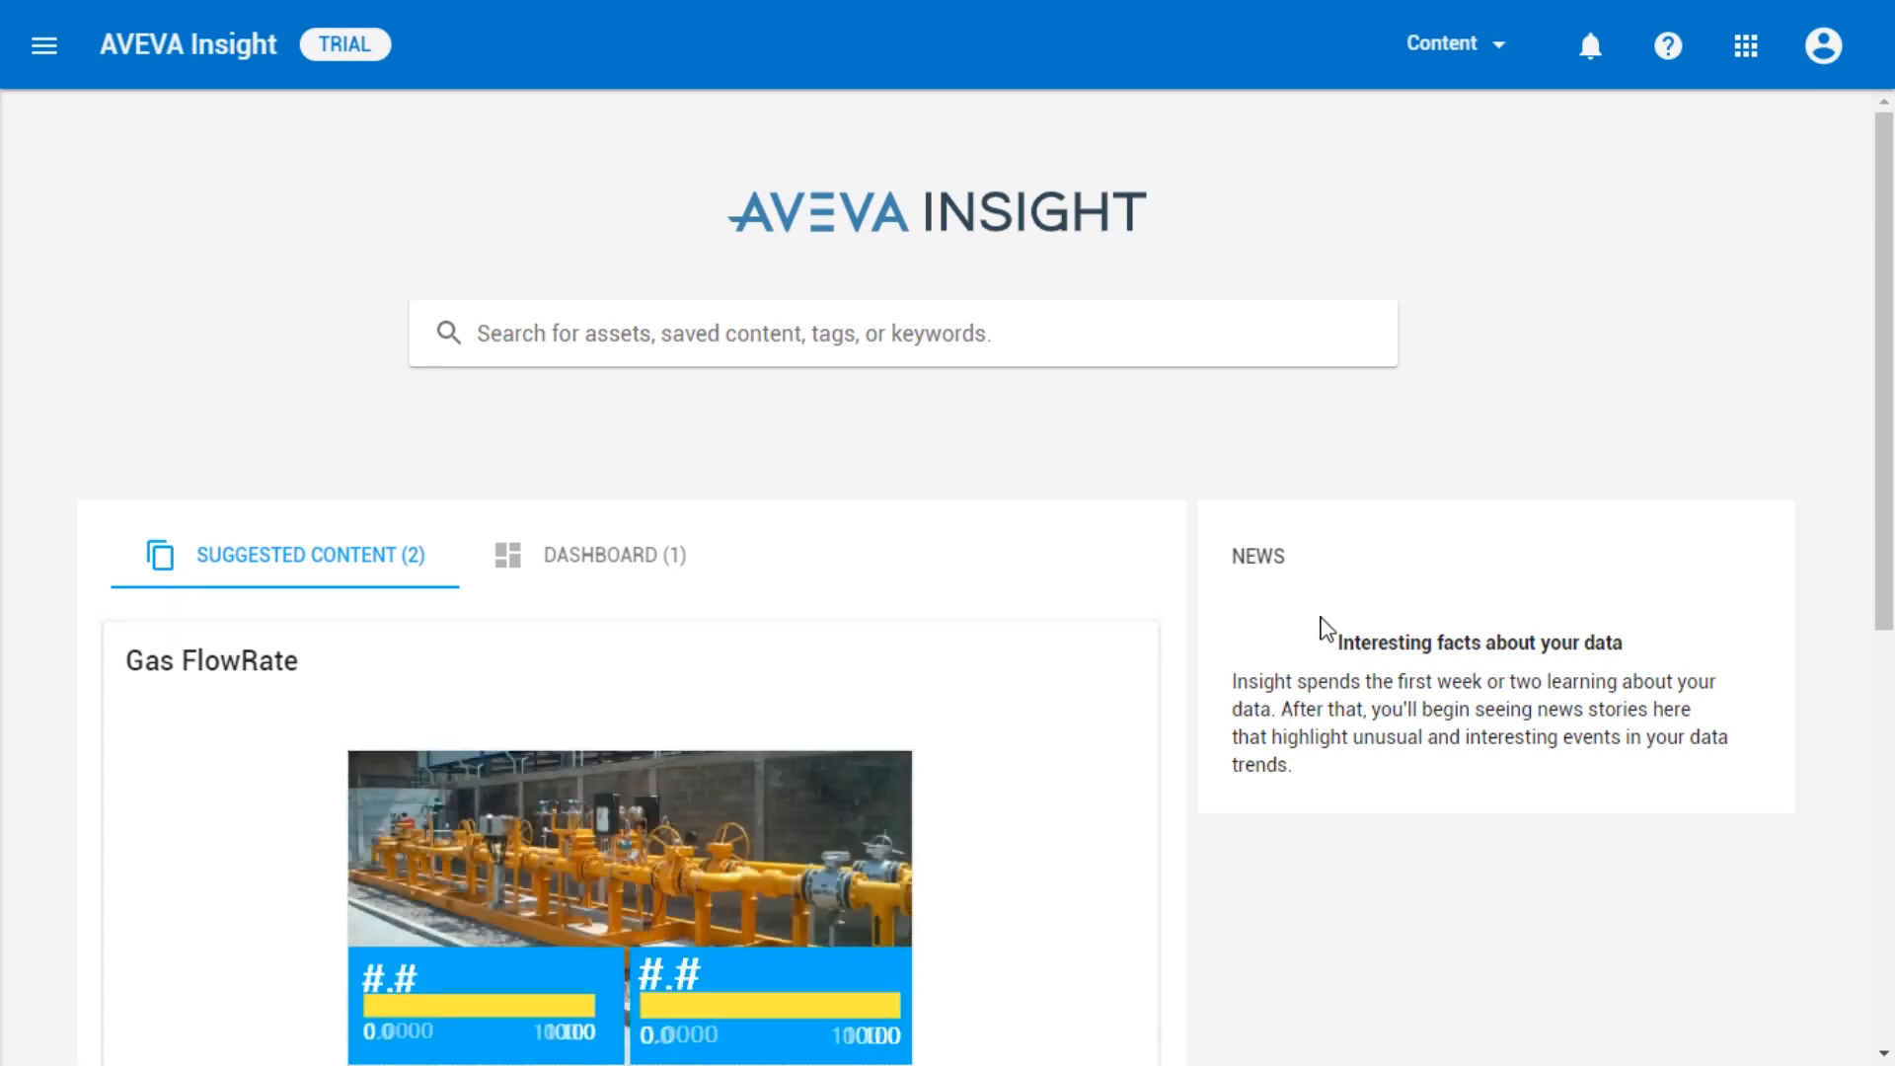
# Step: Open the FloBoss Dashboard from the solution's saved dashboards
pyautogui.scroll(-8, 1328, 630)
pyautogui.scroll(8, 1284, 730)
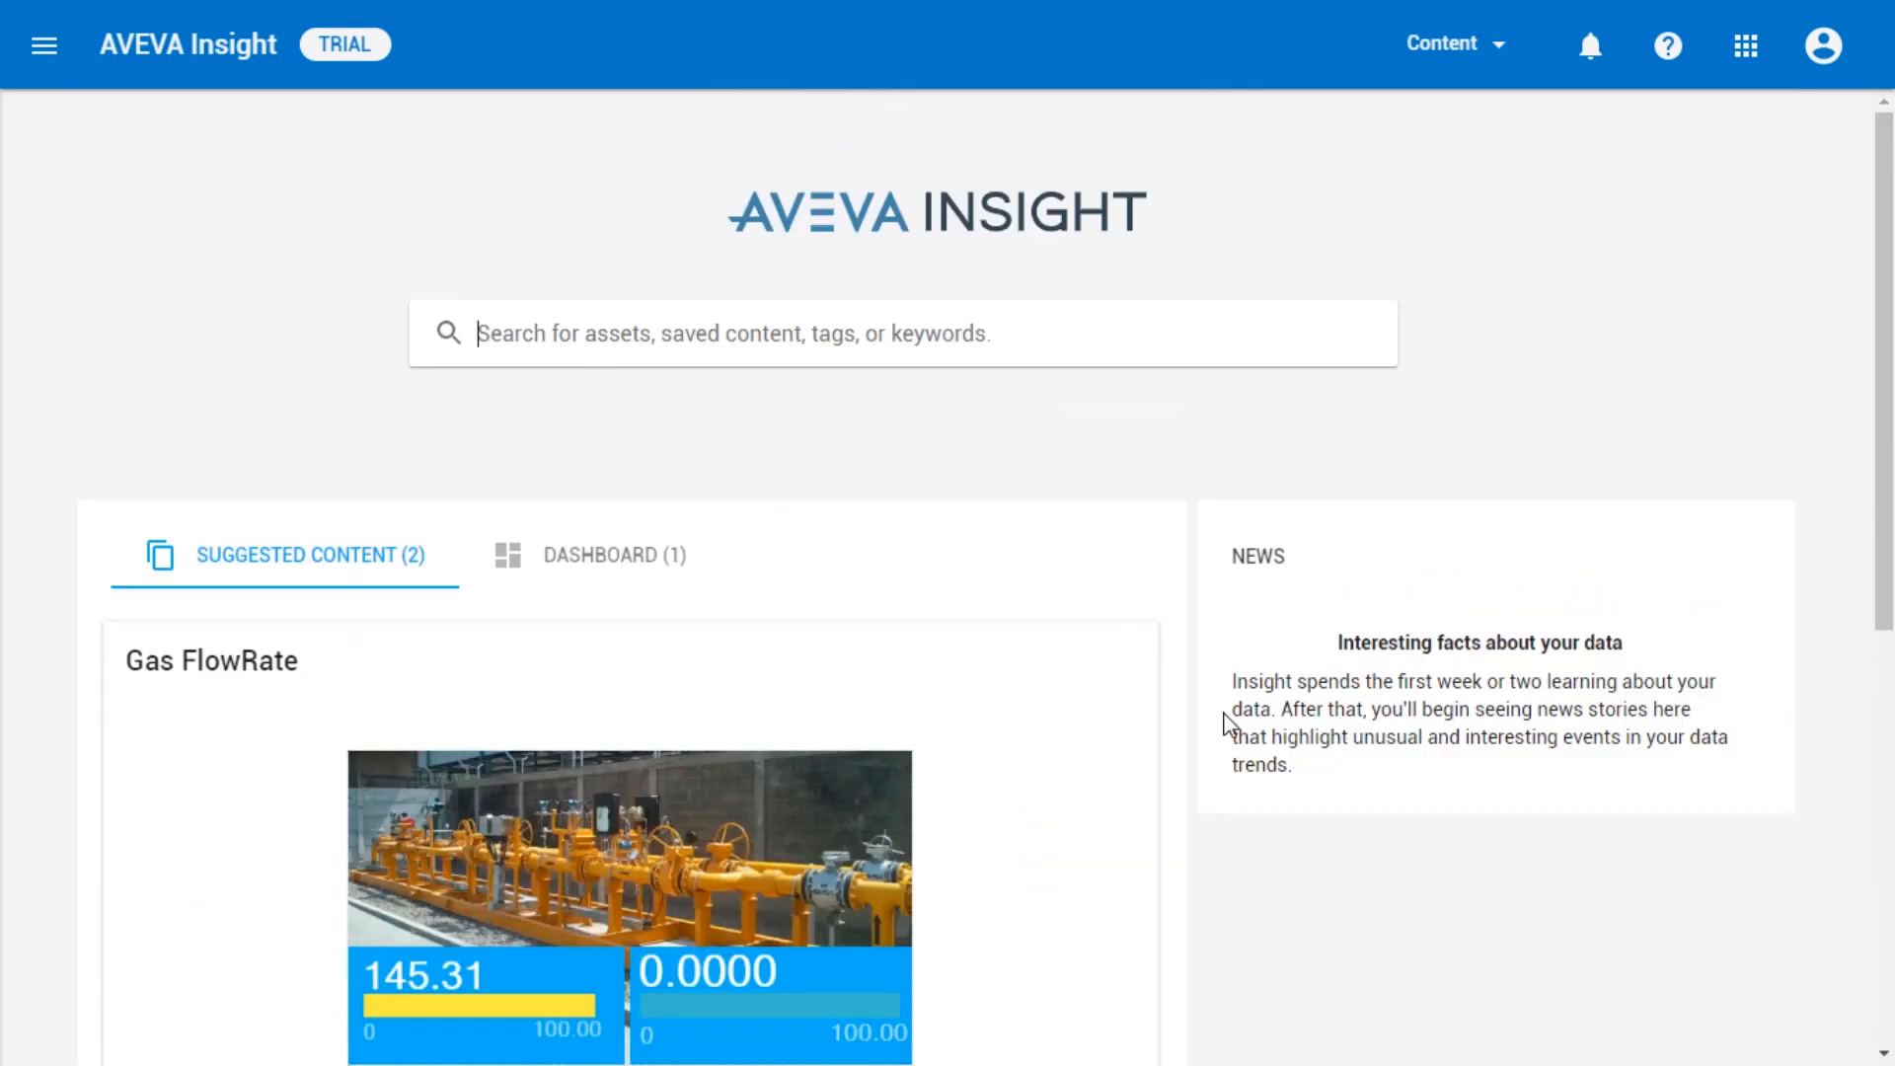
pyautogui.click(651, 581)
pyautogui.click(351, 638)
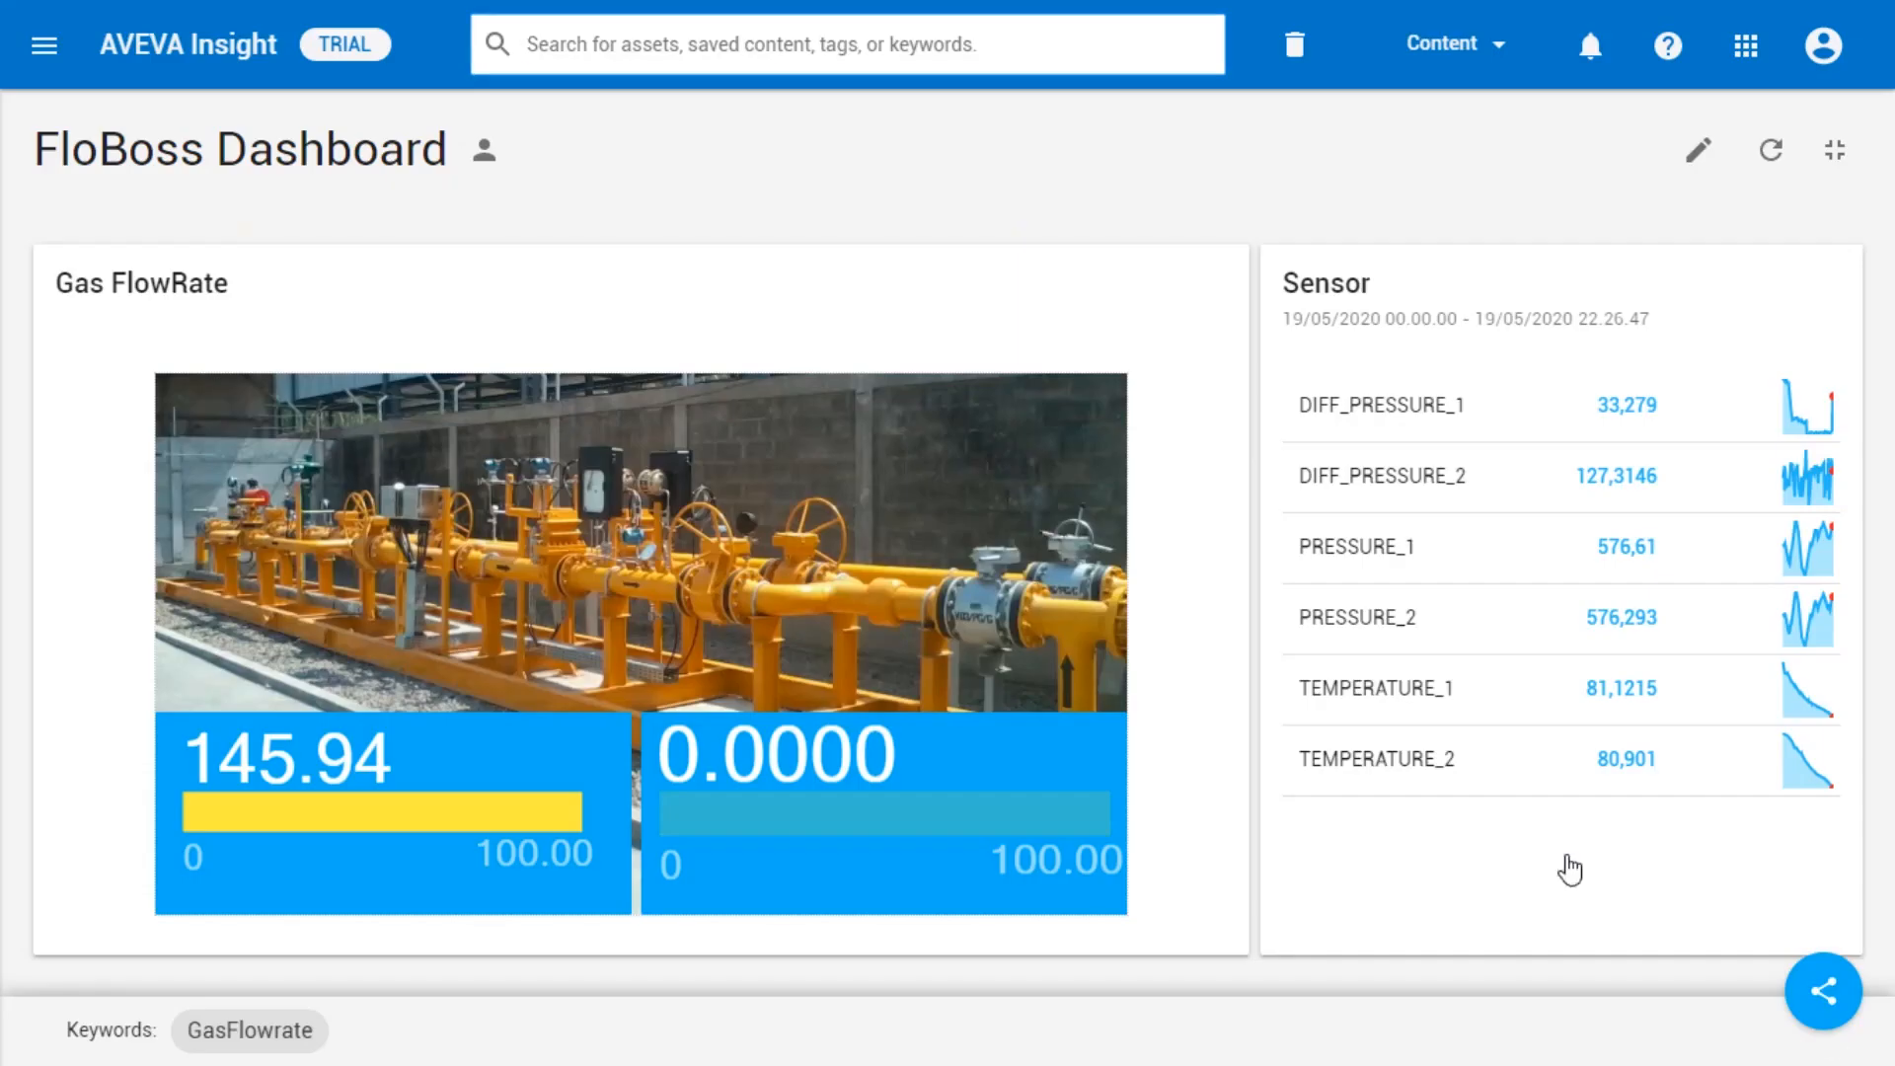
# Step: Refresh the FloBoss Dashboard several times to check its live gas flow rate and sensor readings
pyautogui.click(1772, 170)
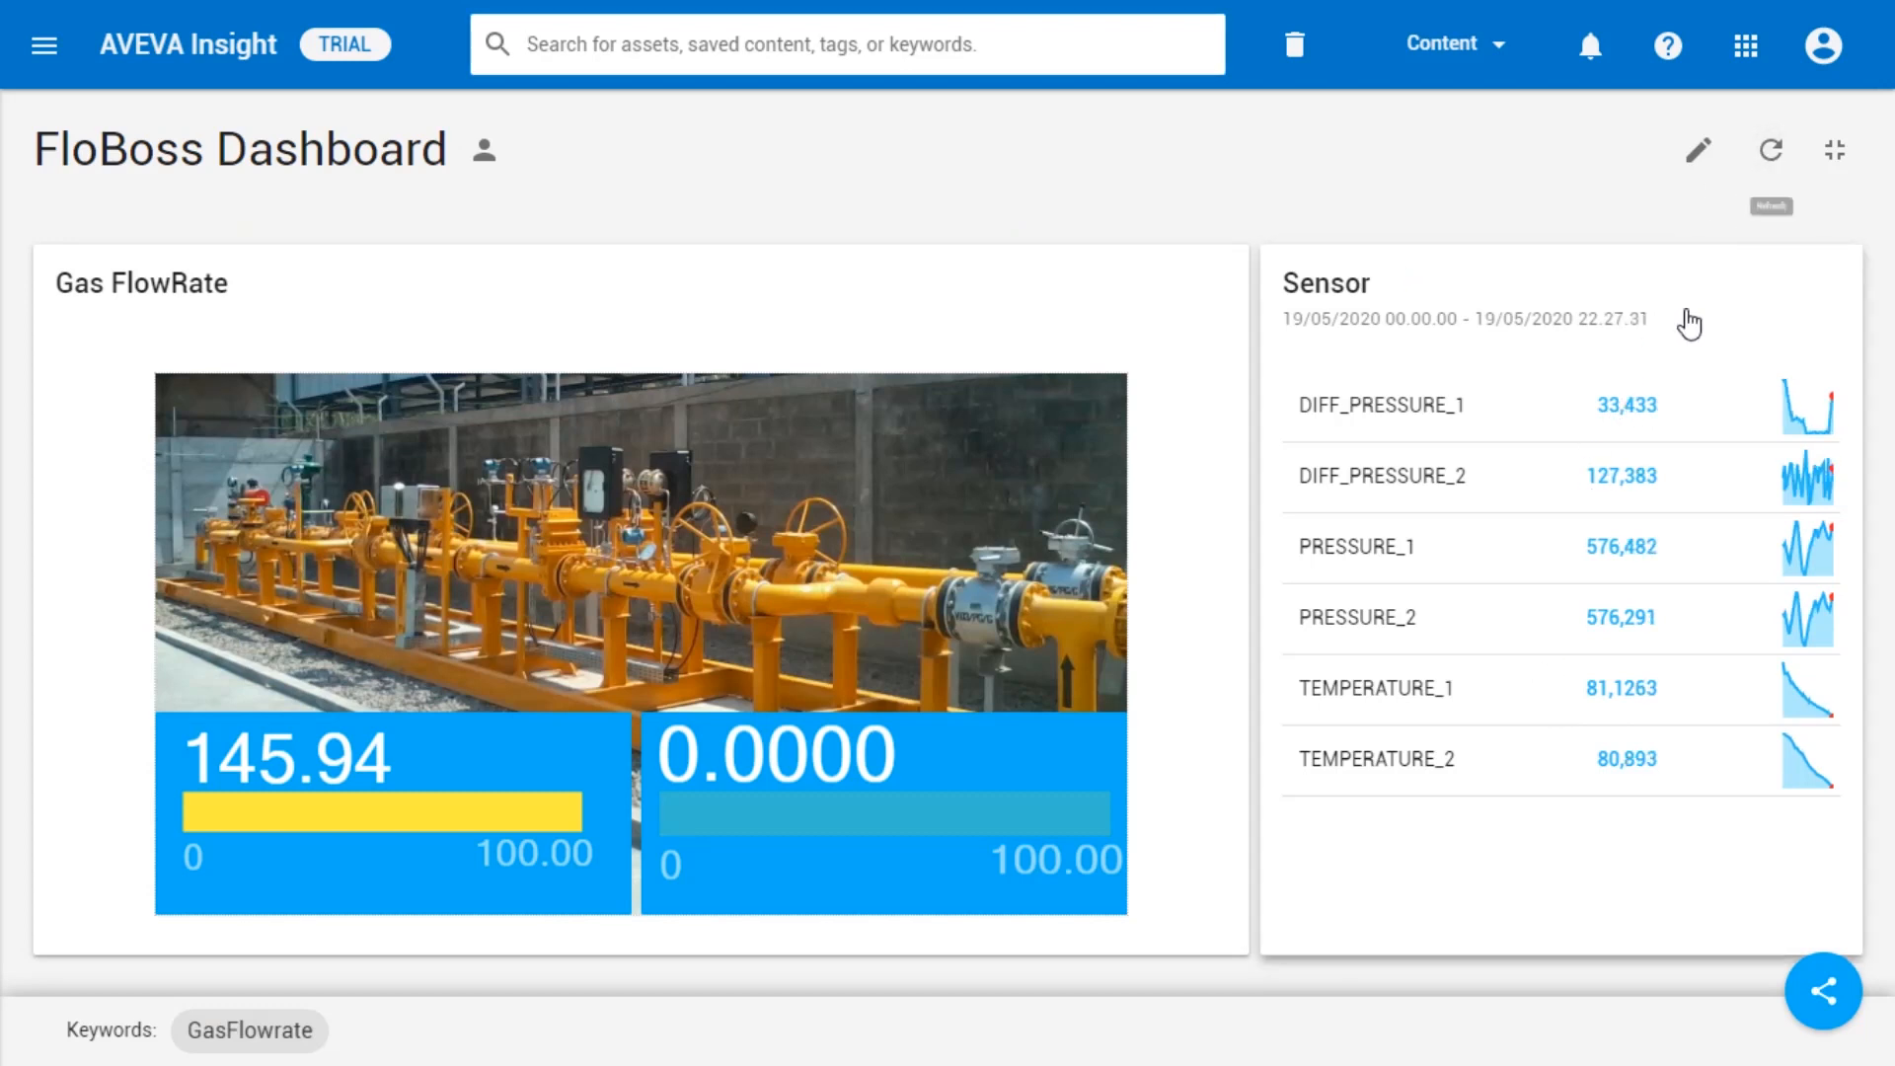
pyautogui.click(1765, 161)
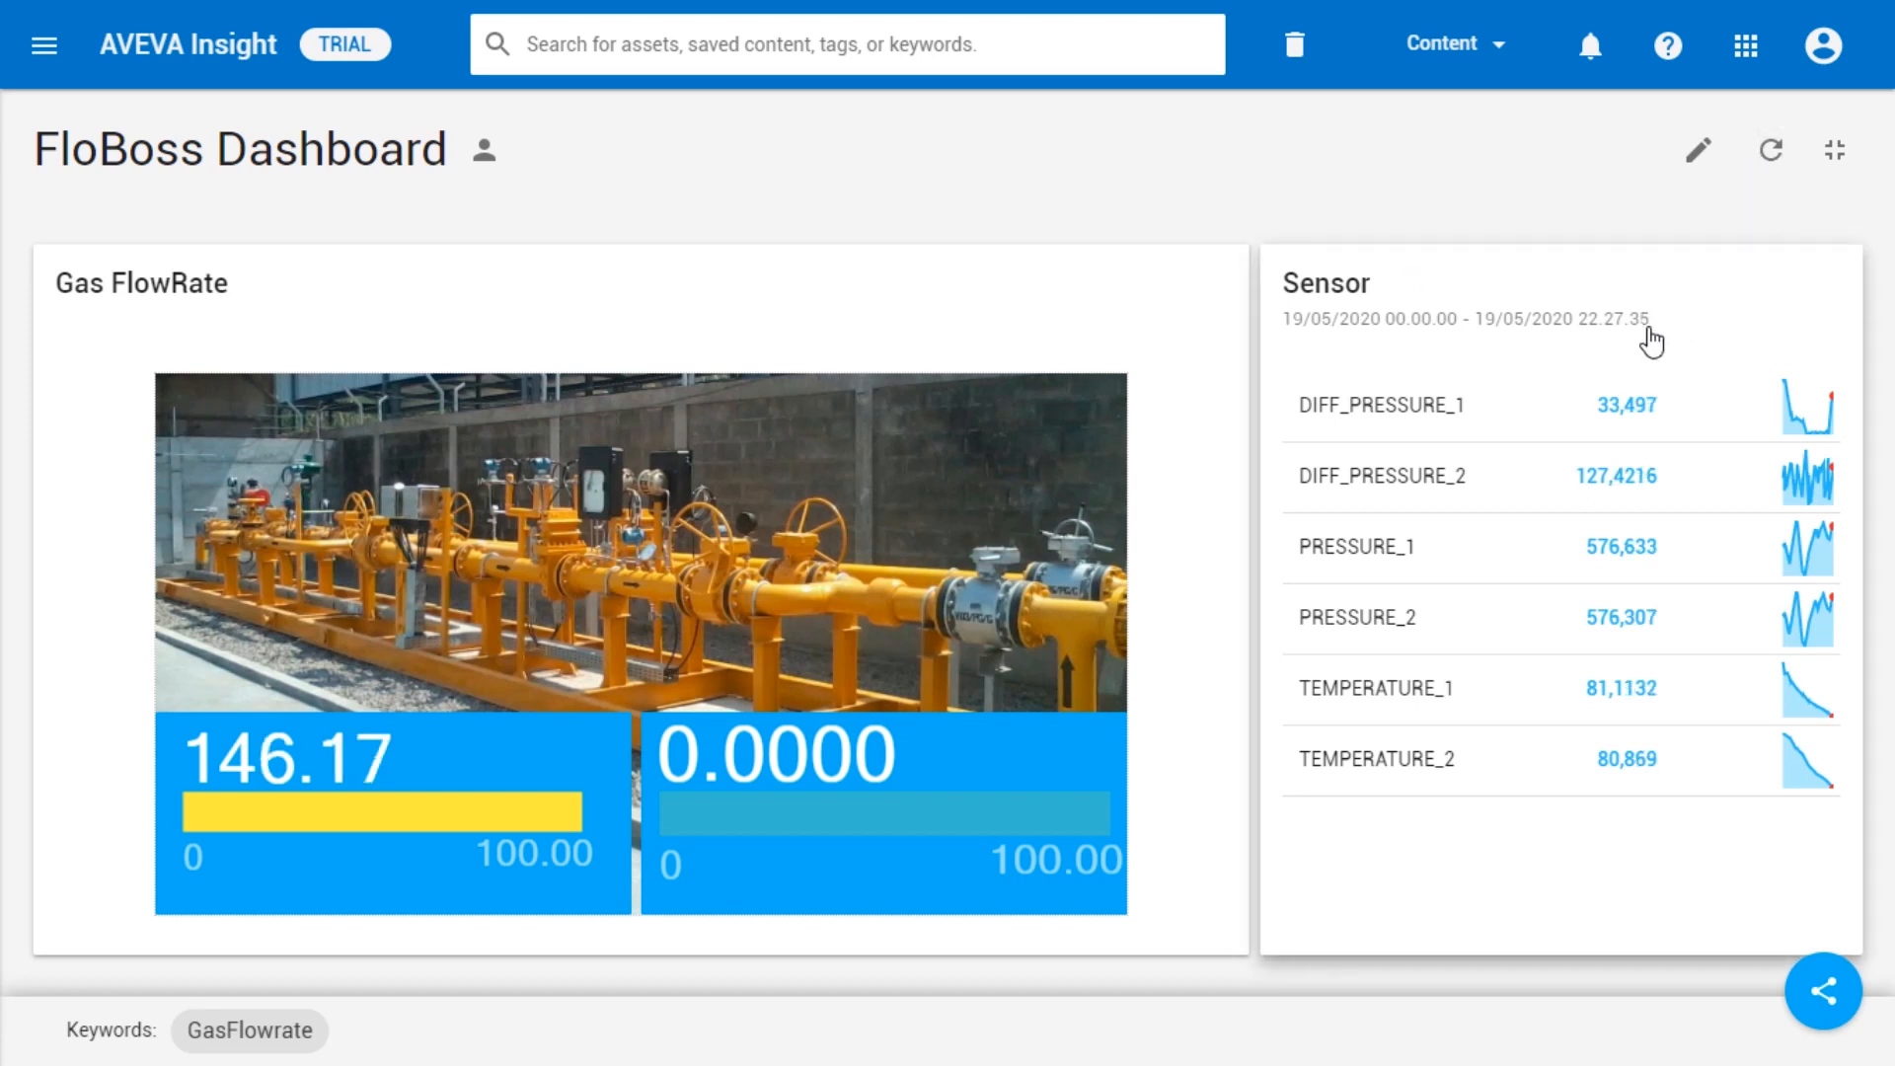
pyautogui.click(1769, 154)
pyautogui.click(1779, 172)
pyautogui.click(1780, 174)
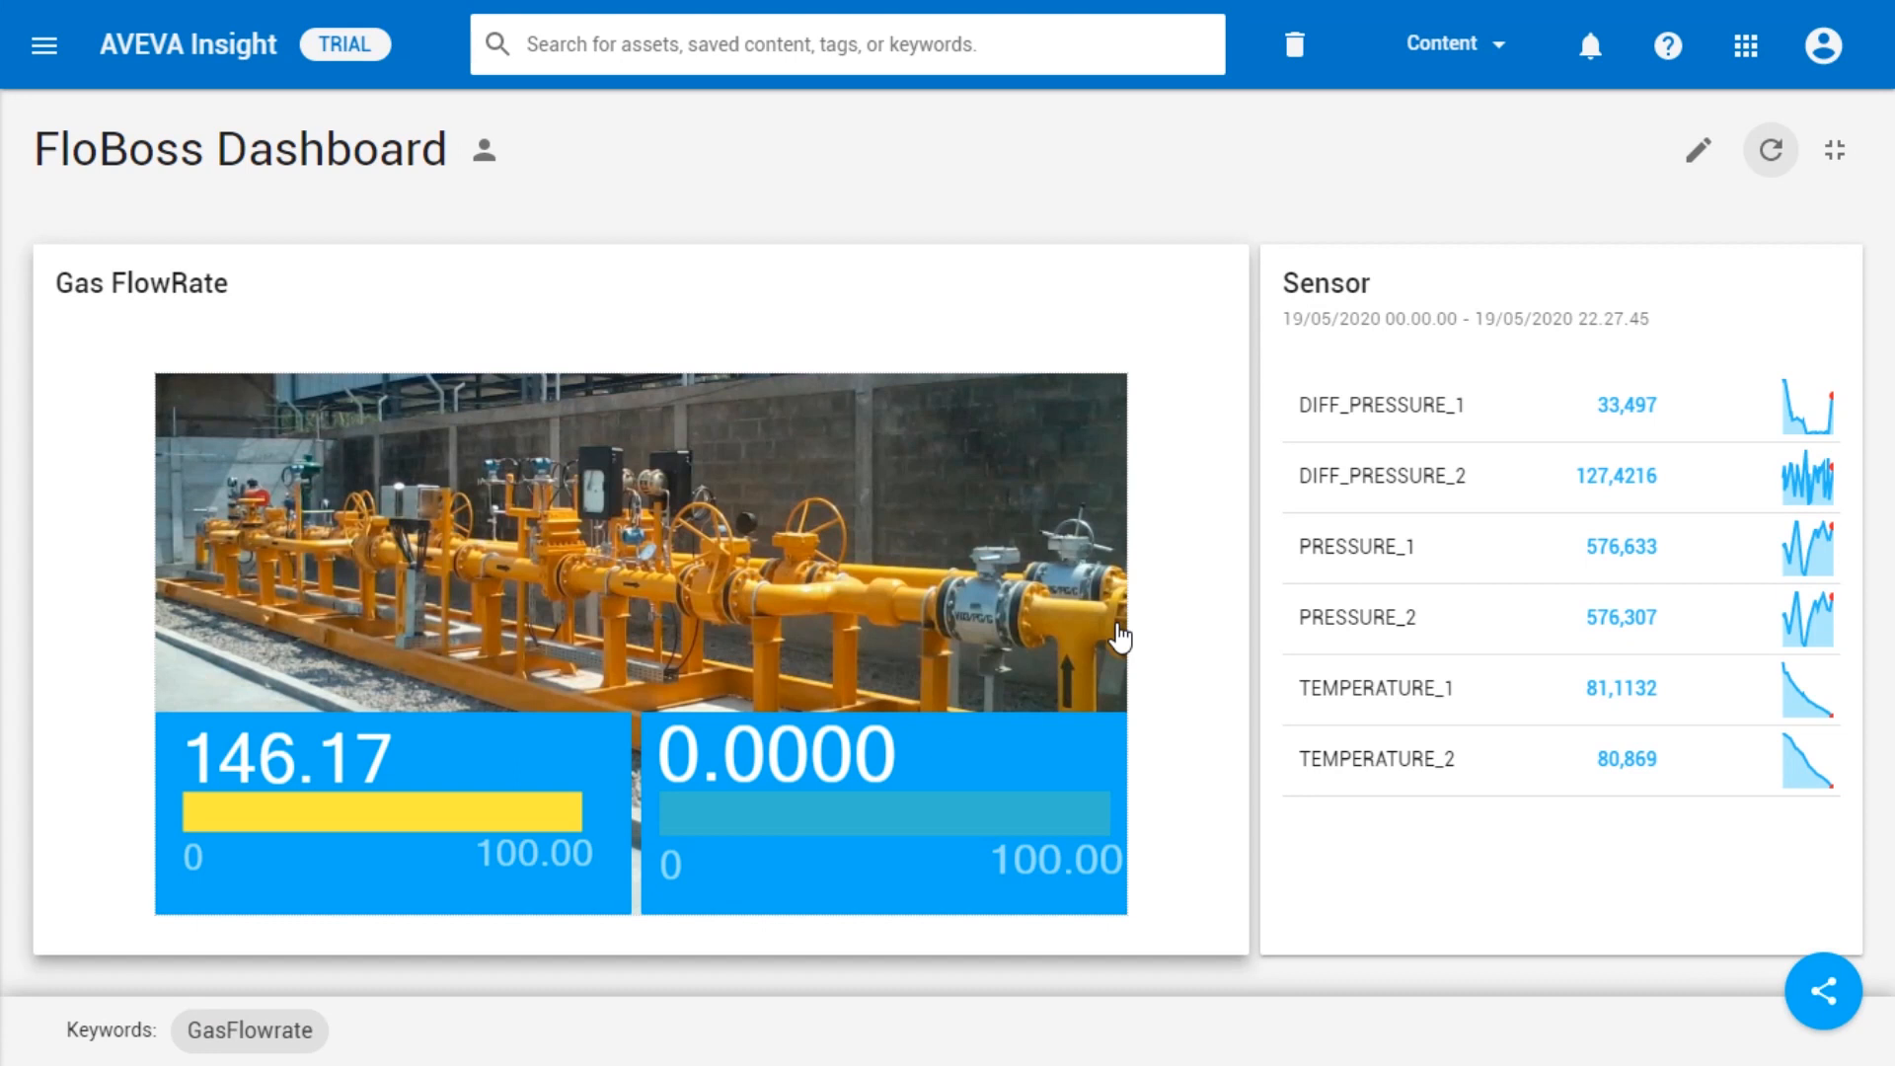
# Step: Open the CSV/JSON upload history of the Floboss data source from Administration
pyautogui.click(1746, 44)
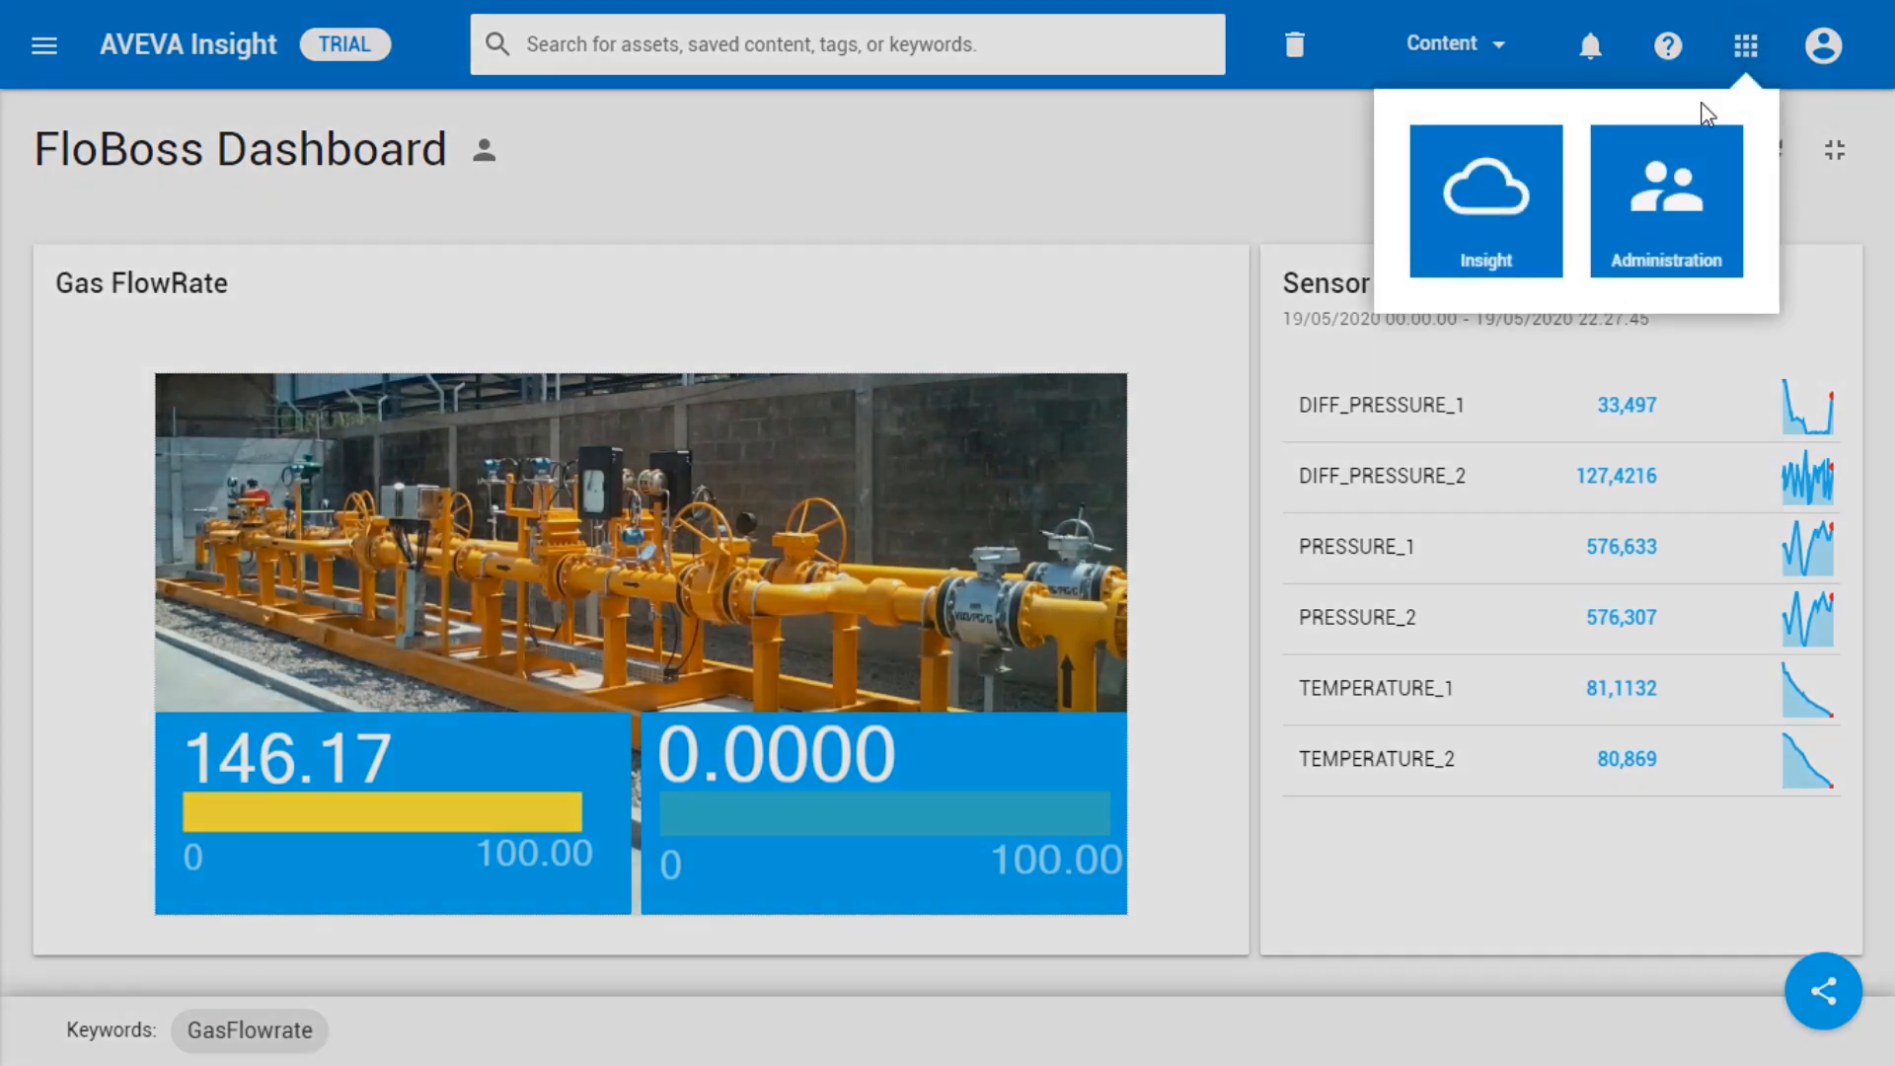
pyautogui.click(1691, 163)
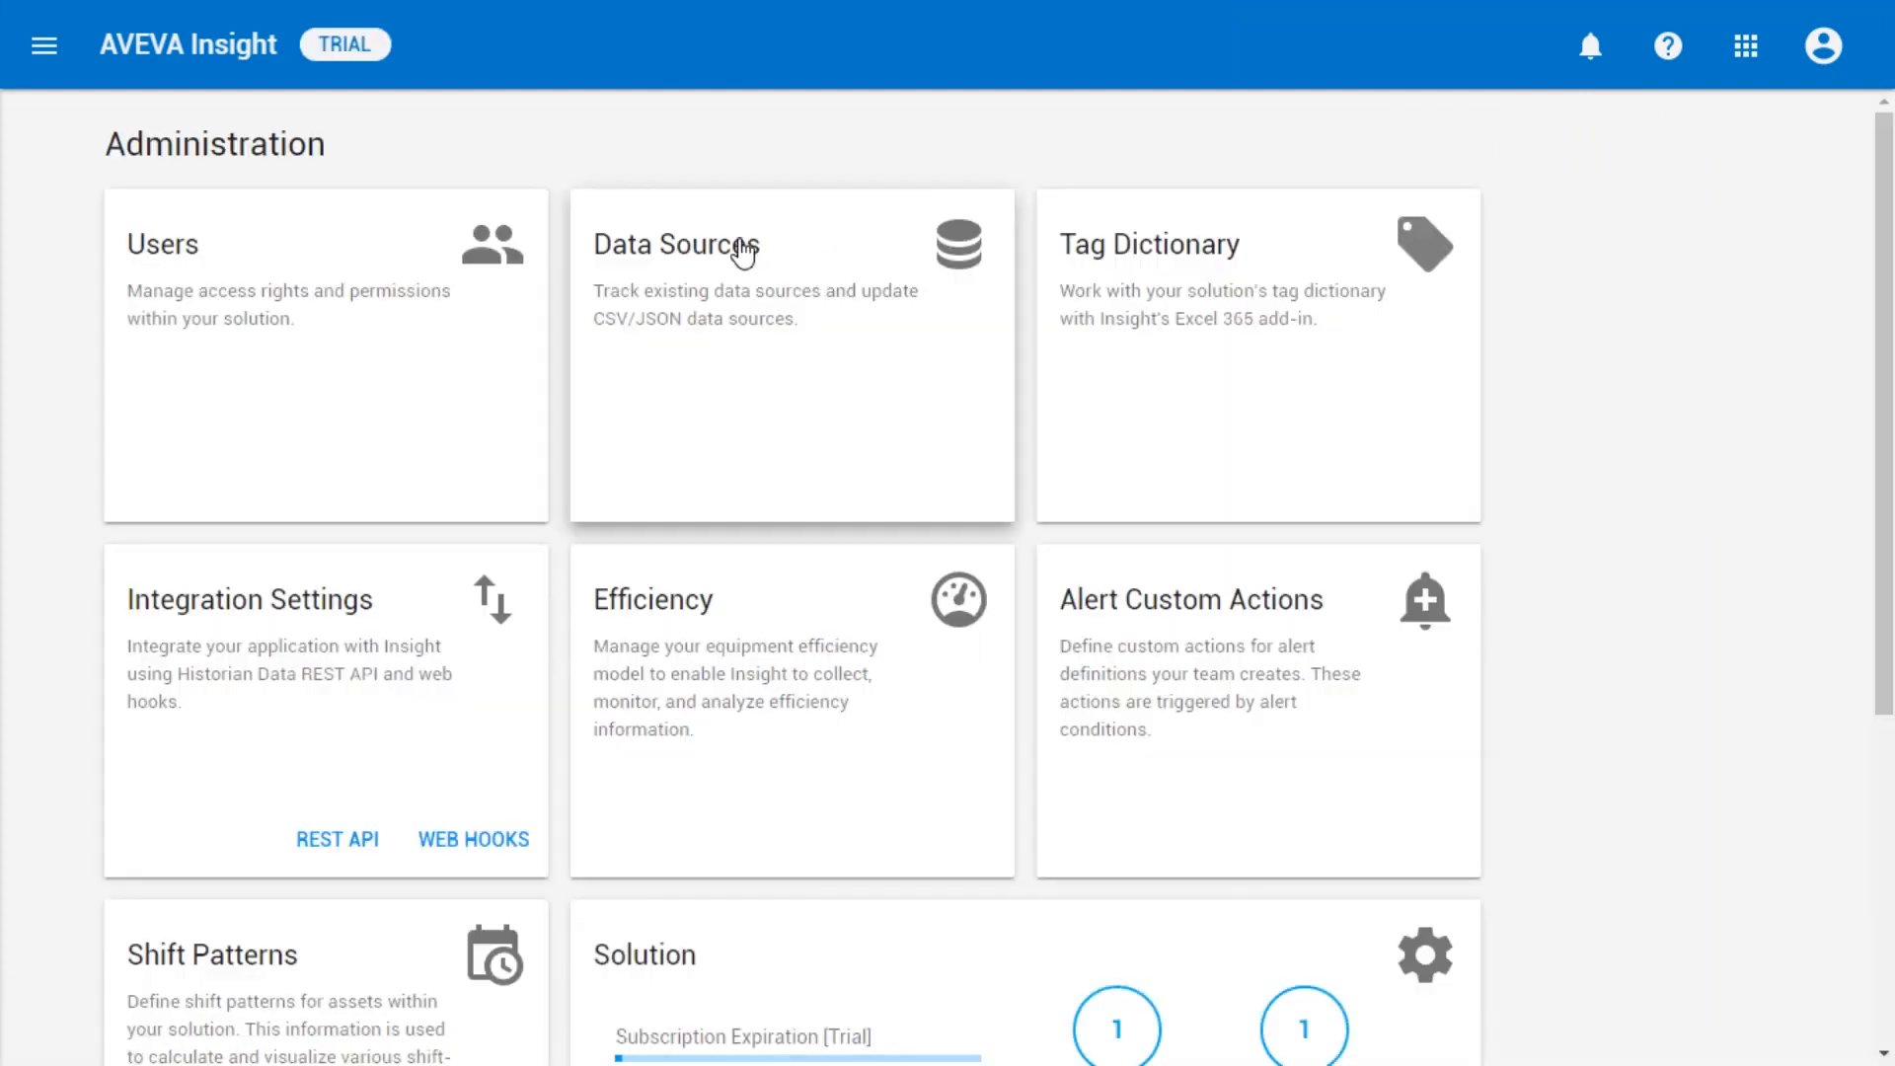
pyautogui.click(742, 254)
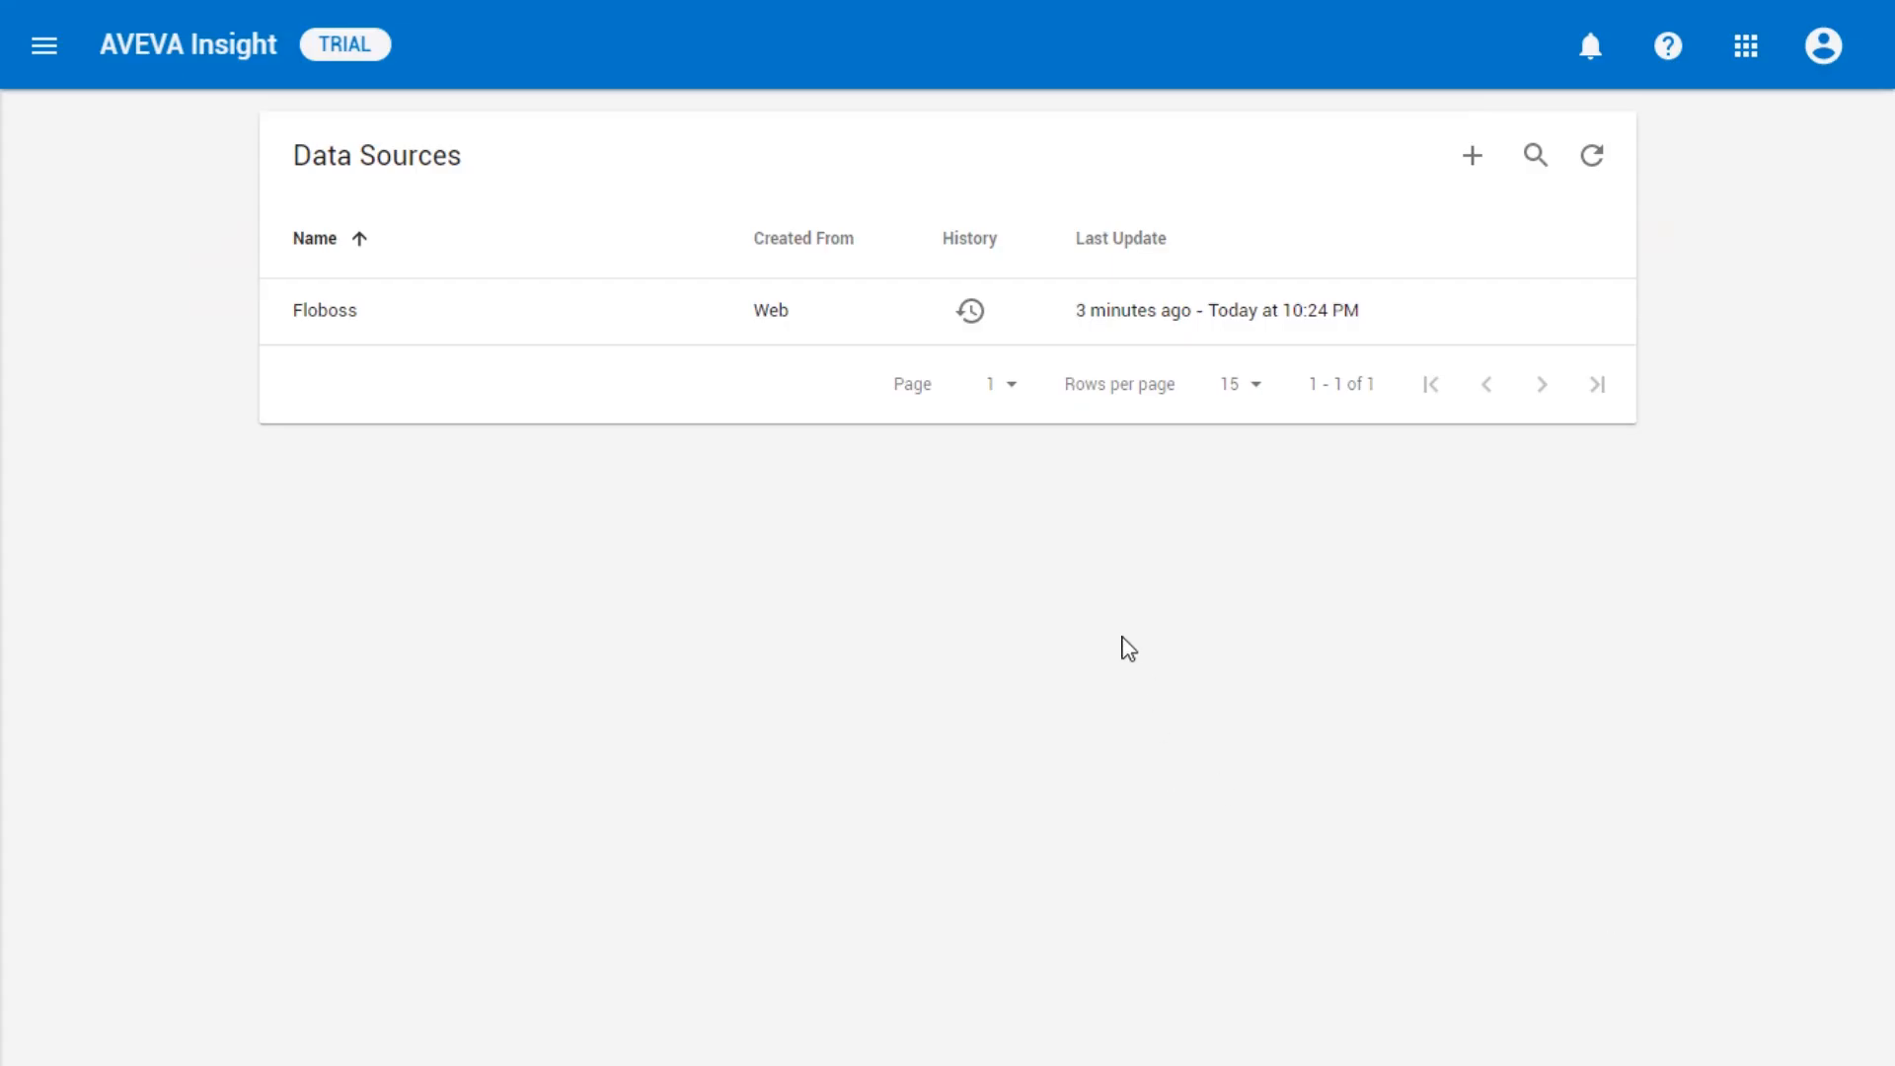
pyautogui.click(955, 319)
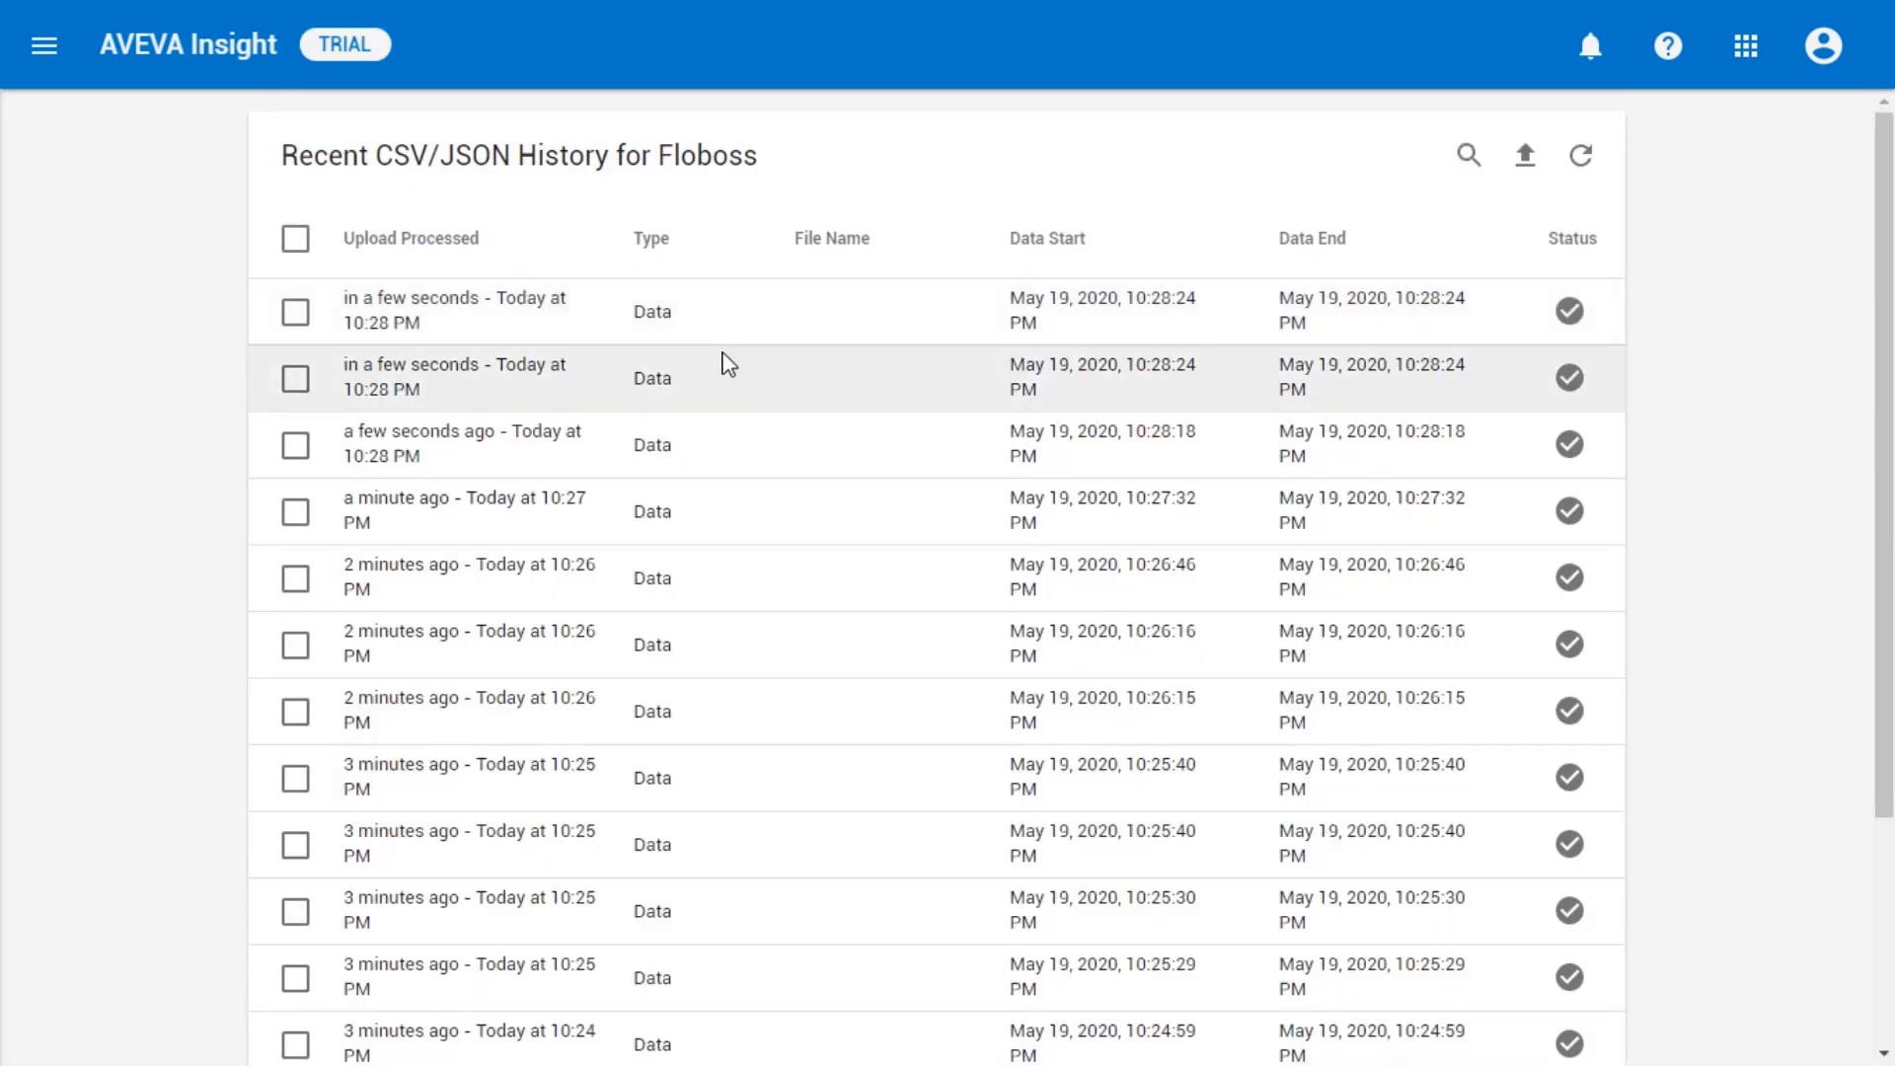
# Step: Review the processed Floboss uploads on the first two pages of the history, and return to the first page
pyautogui.scroll(-3, 728, 367)
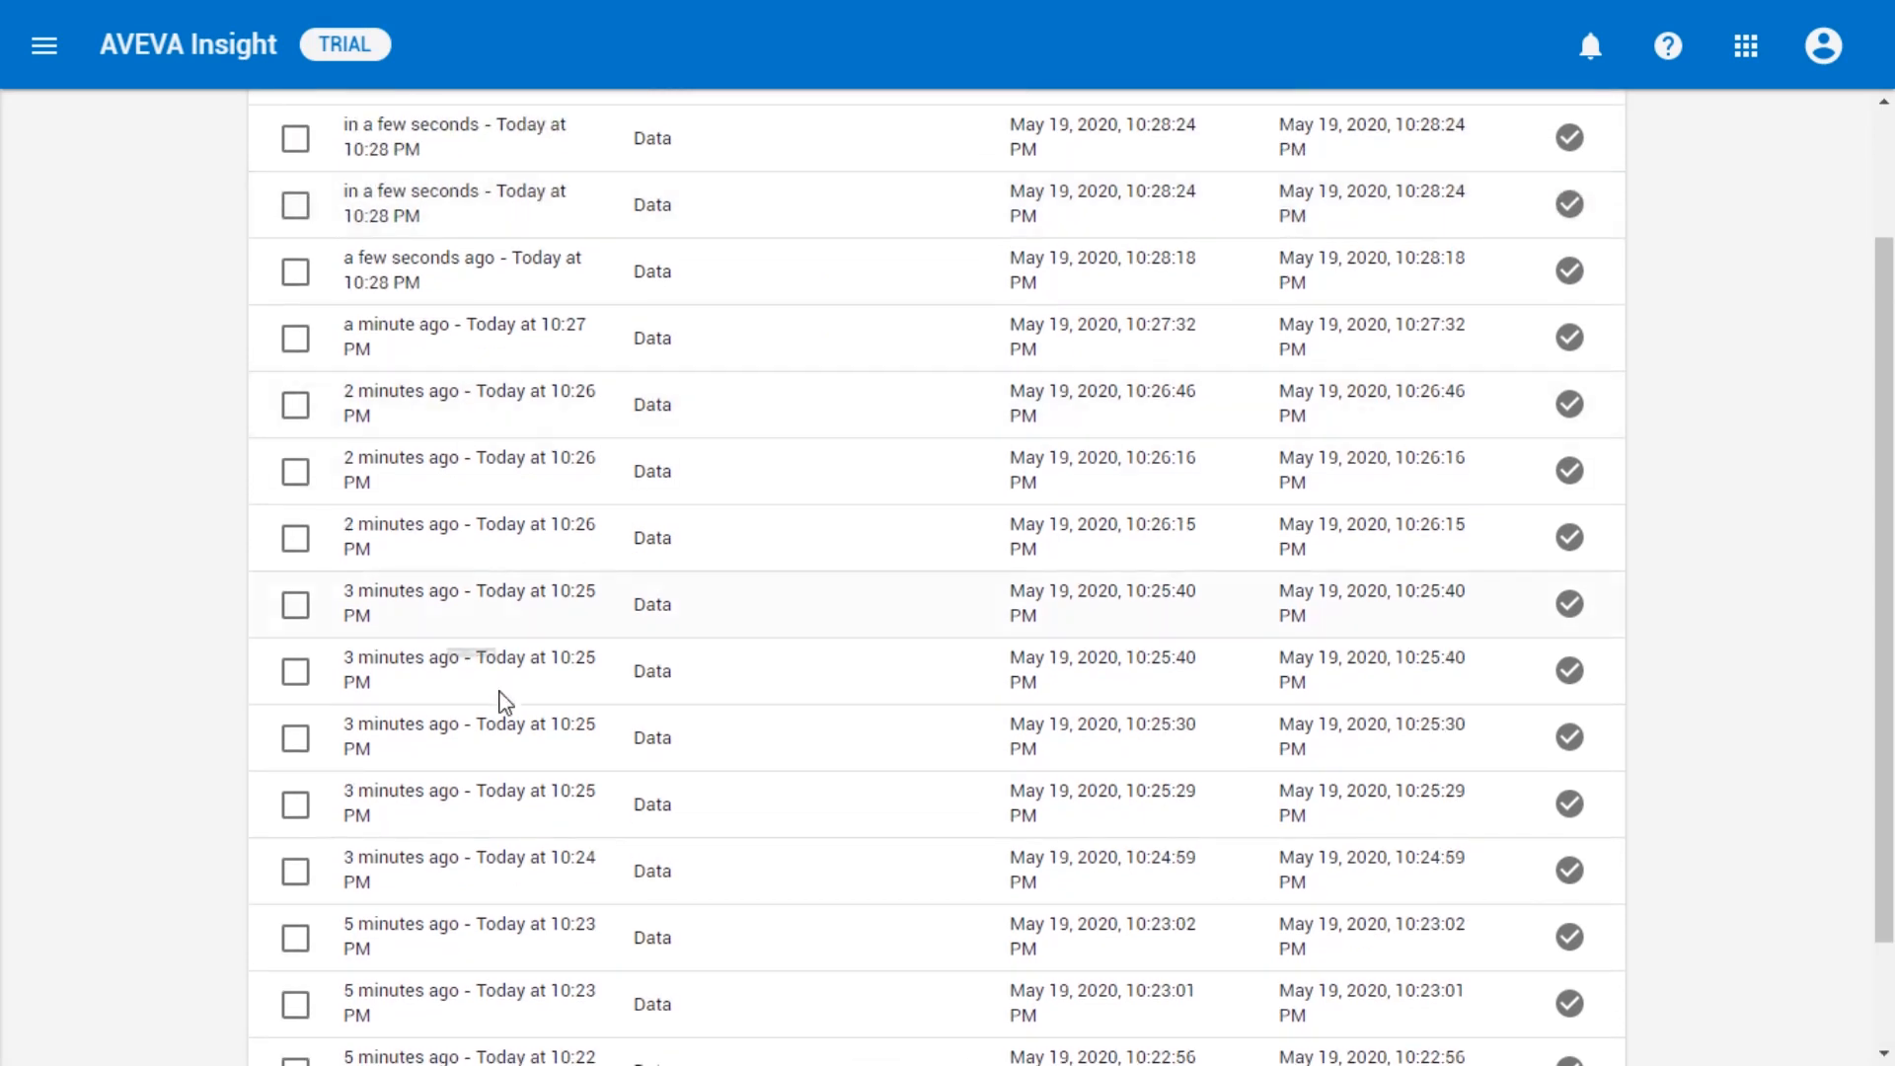
pyautogui.scroll(5, 424, 728)
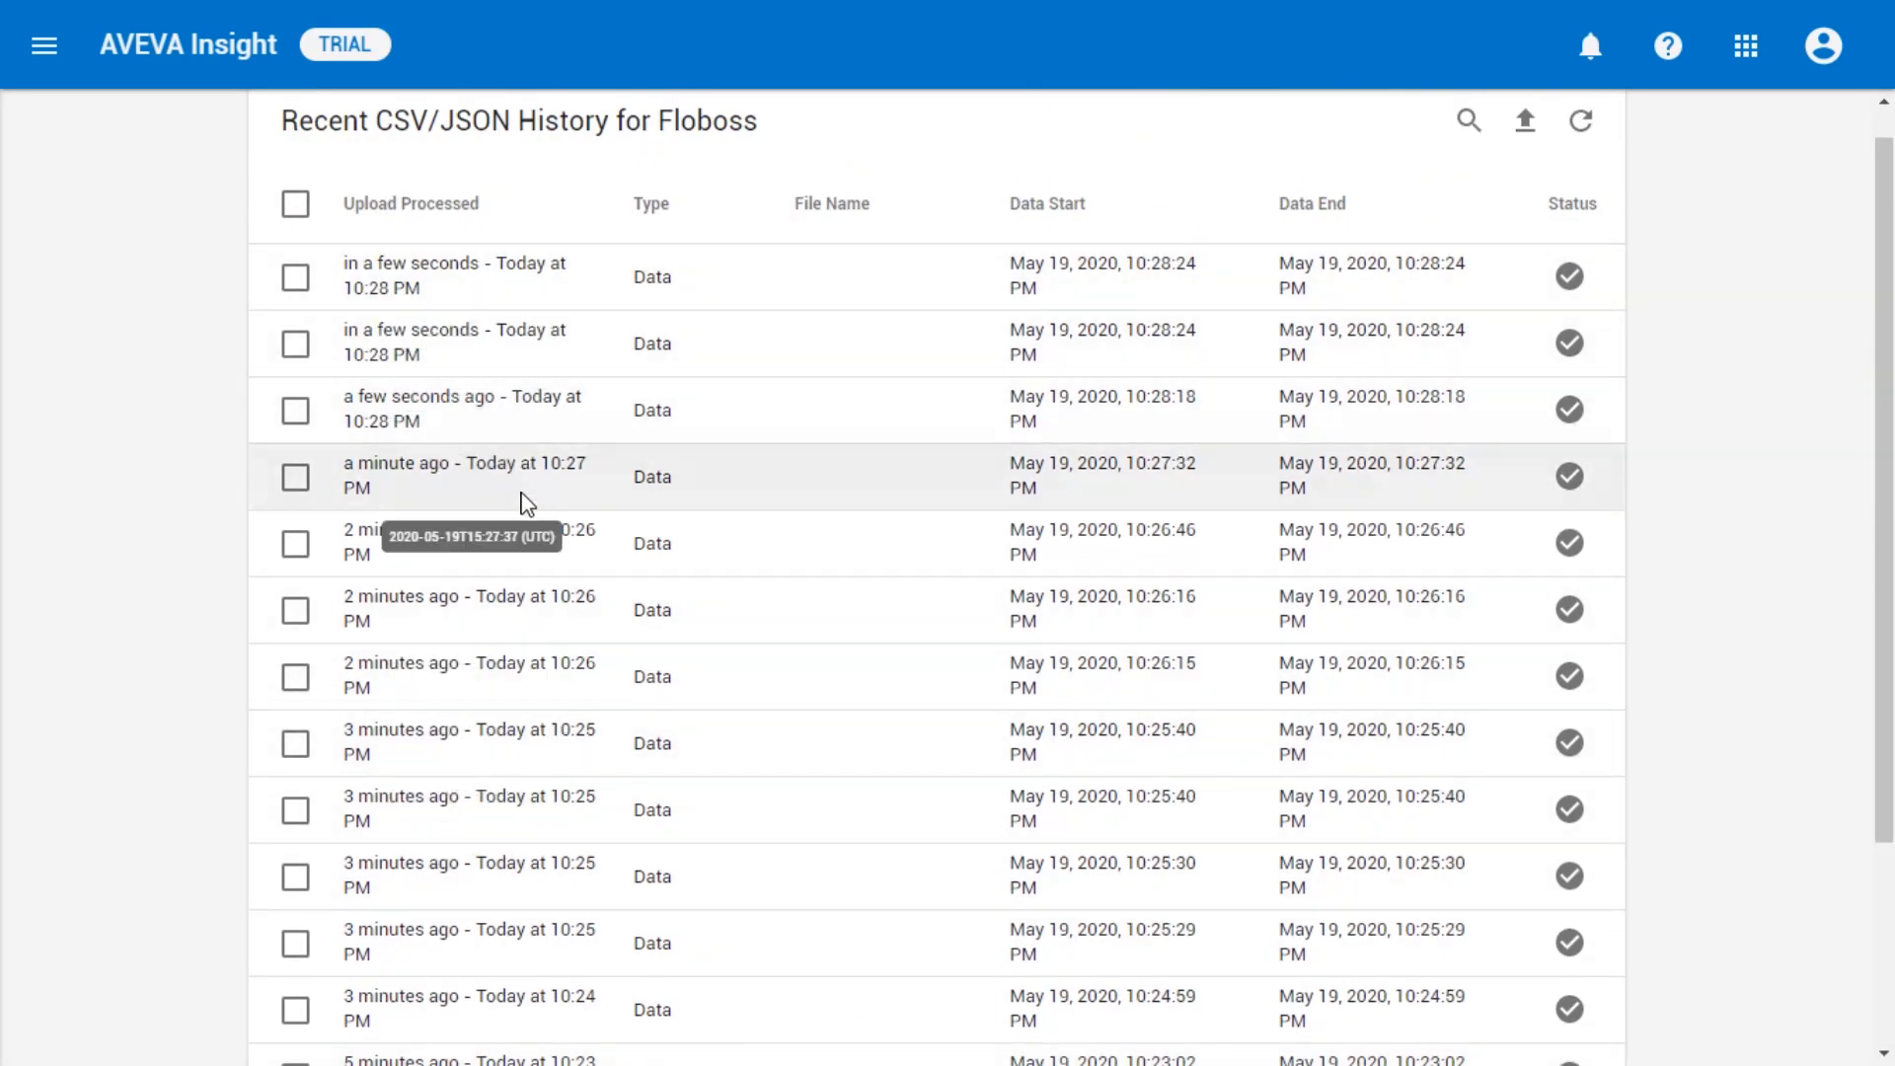
pyautogui.scroll(-3, 526, 503)
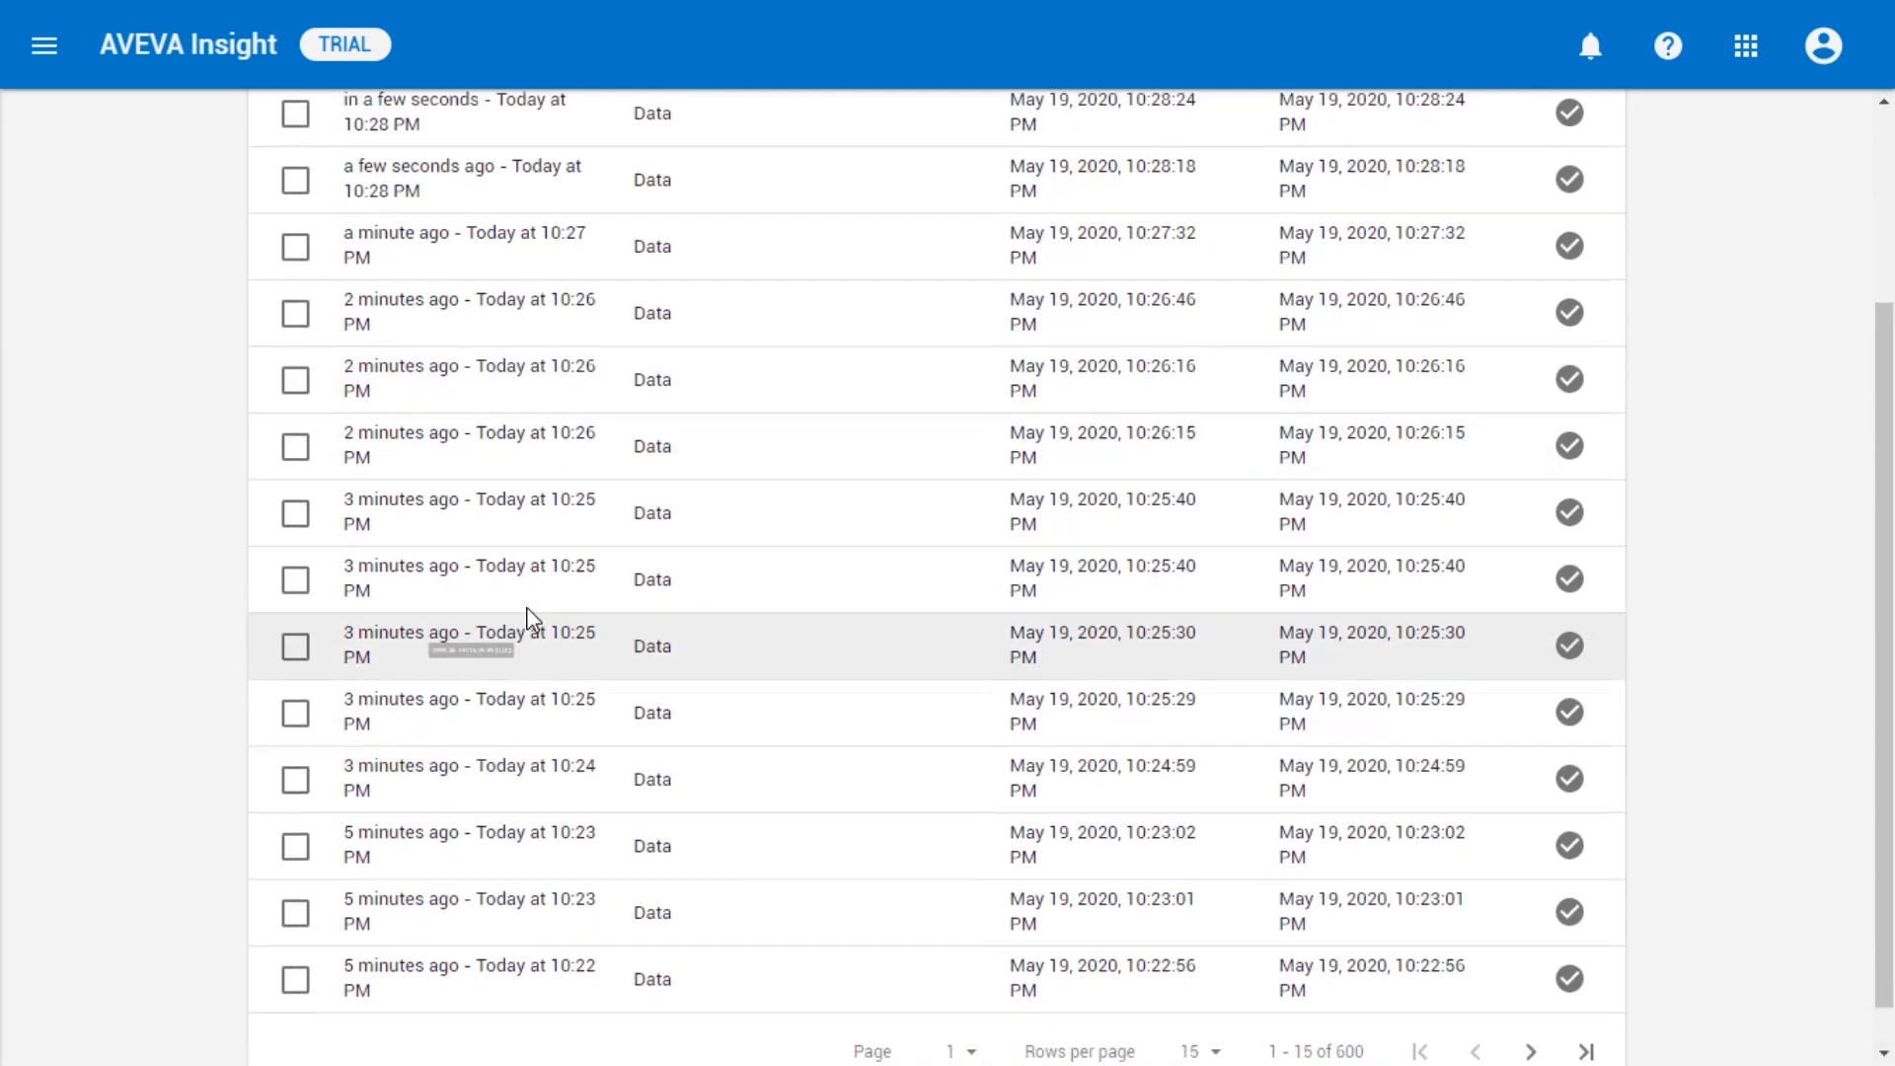
pyautogui.click(1538, 1019)
pyautogui.scroll(3, 1036, 707)
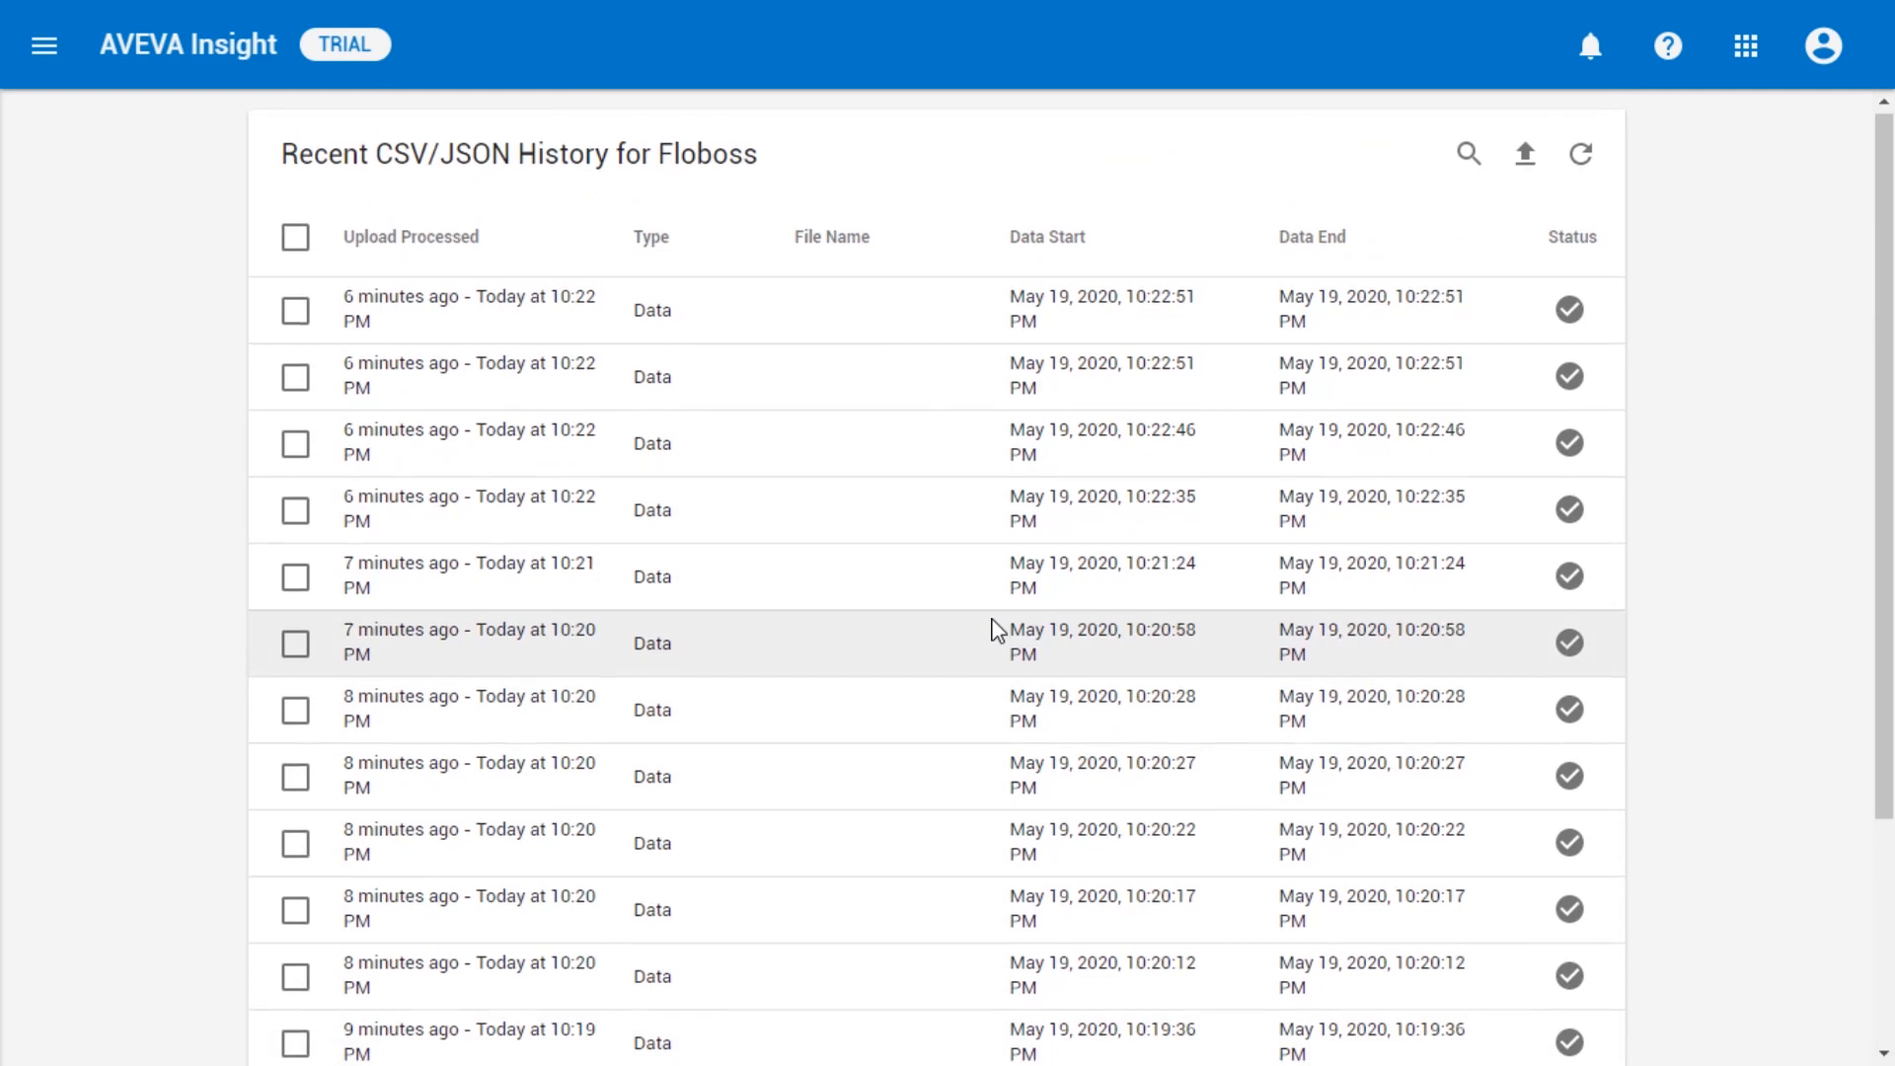
pyautogui.scroll(-3, 997, 631)
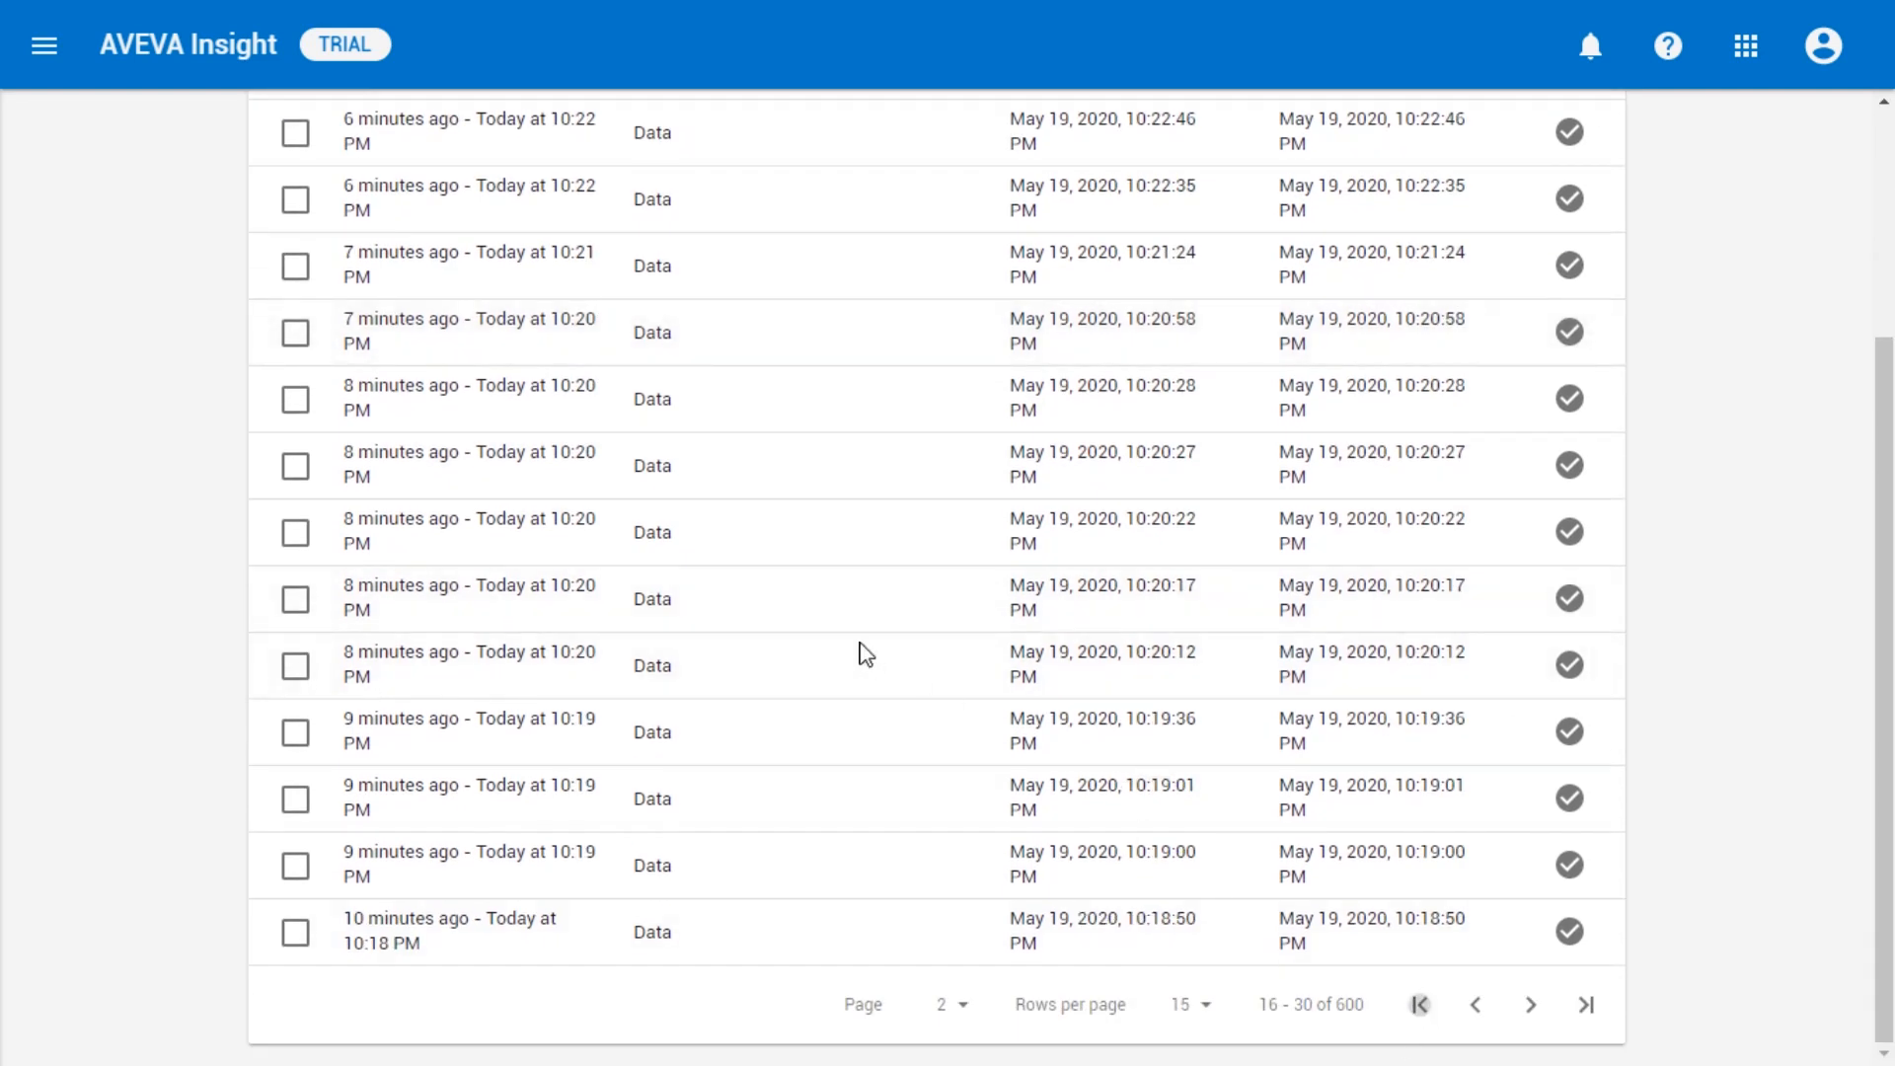
pyautogui.scroll(3, 858, 642)
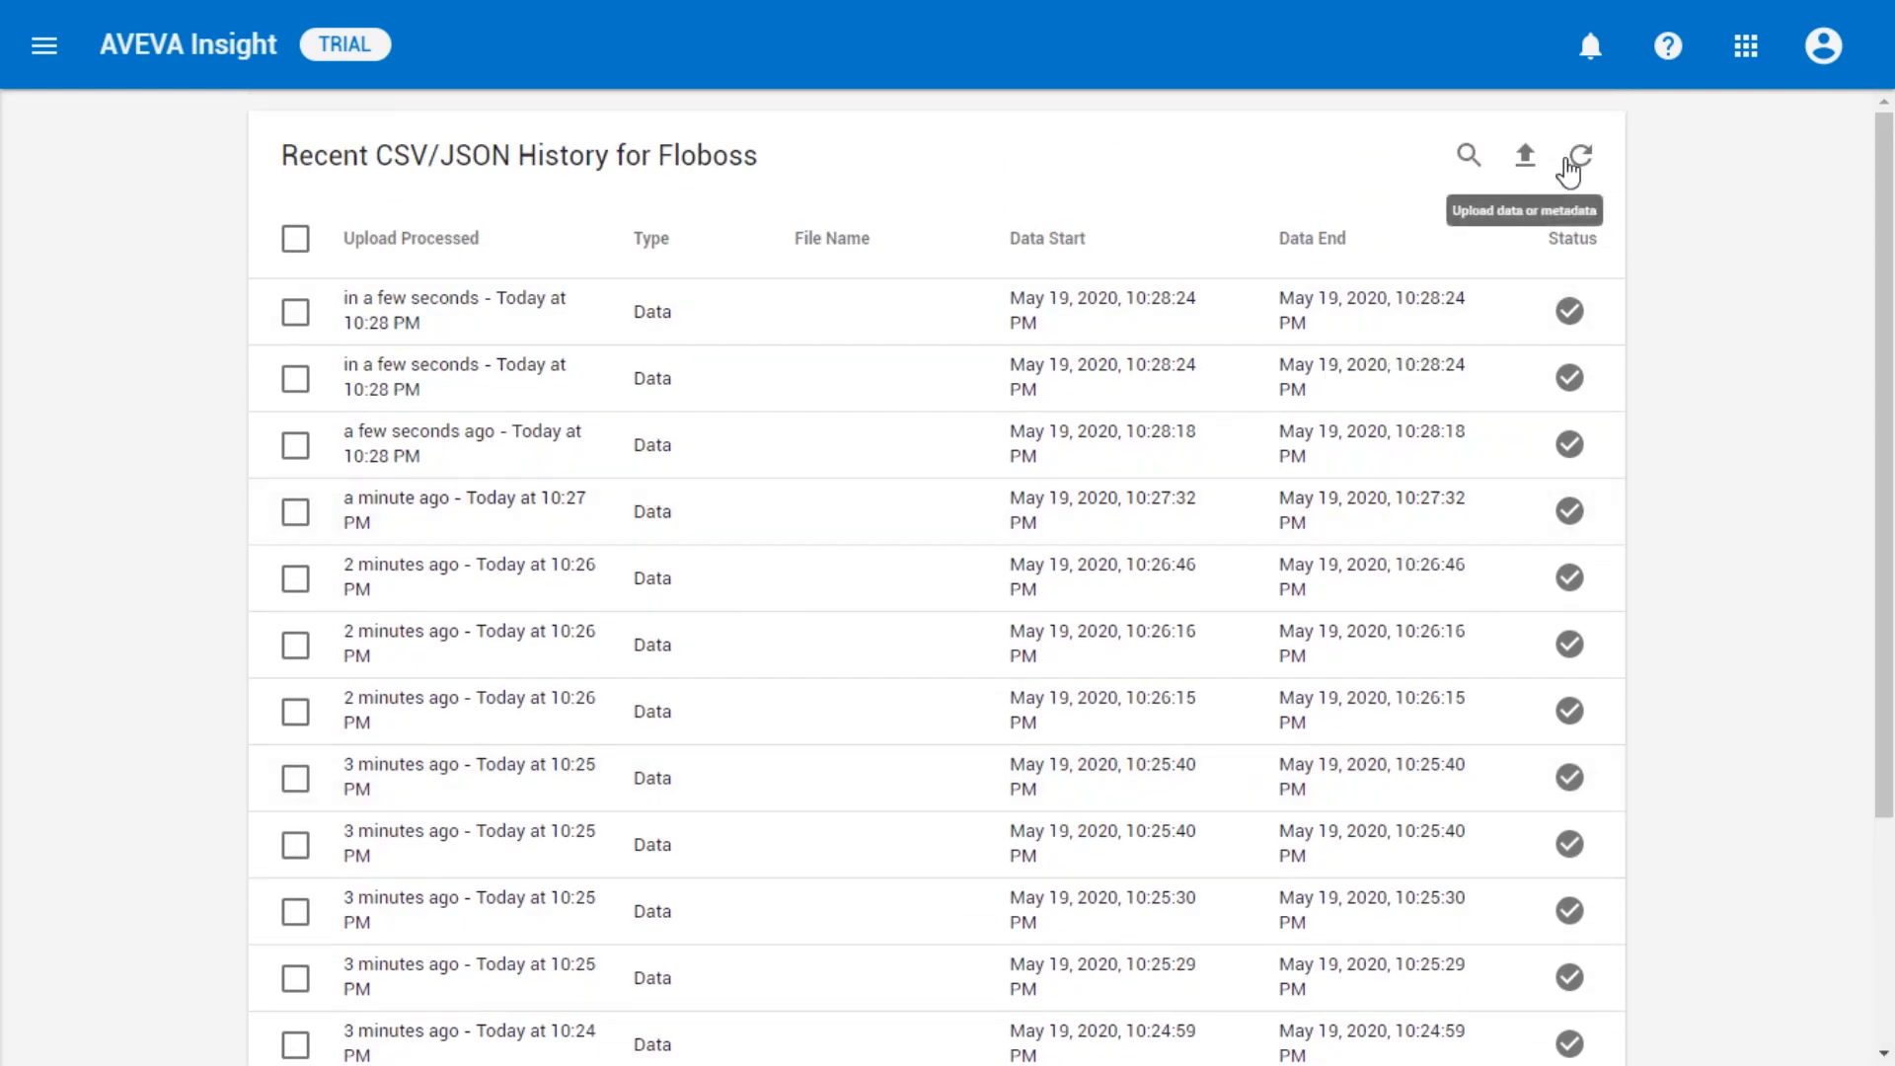
# Step: Refresh the Floboss upload history repeatedly to check for newly received data
pyautogui.click(1579, 161)
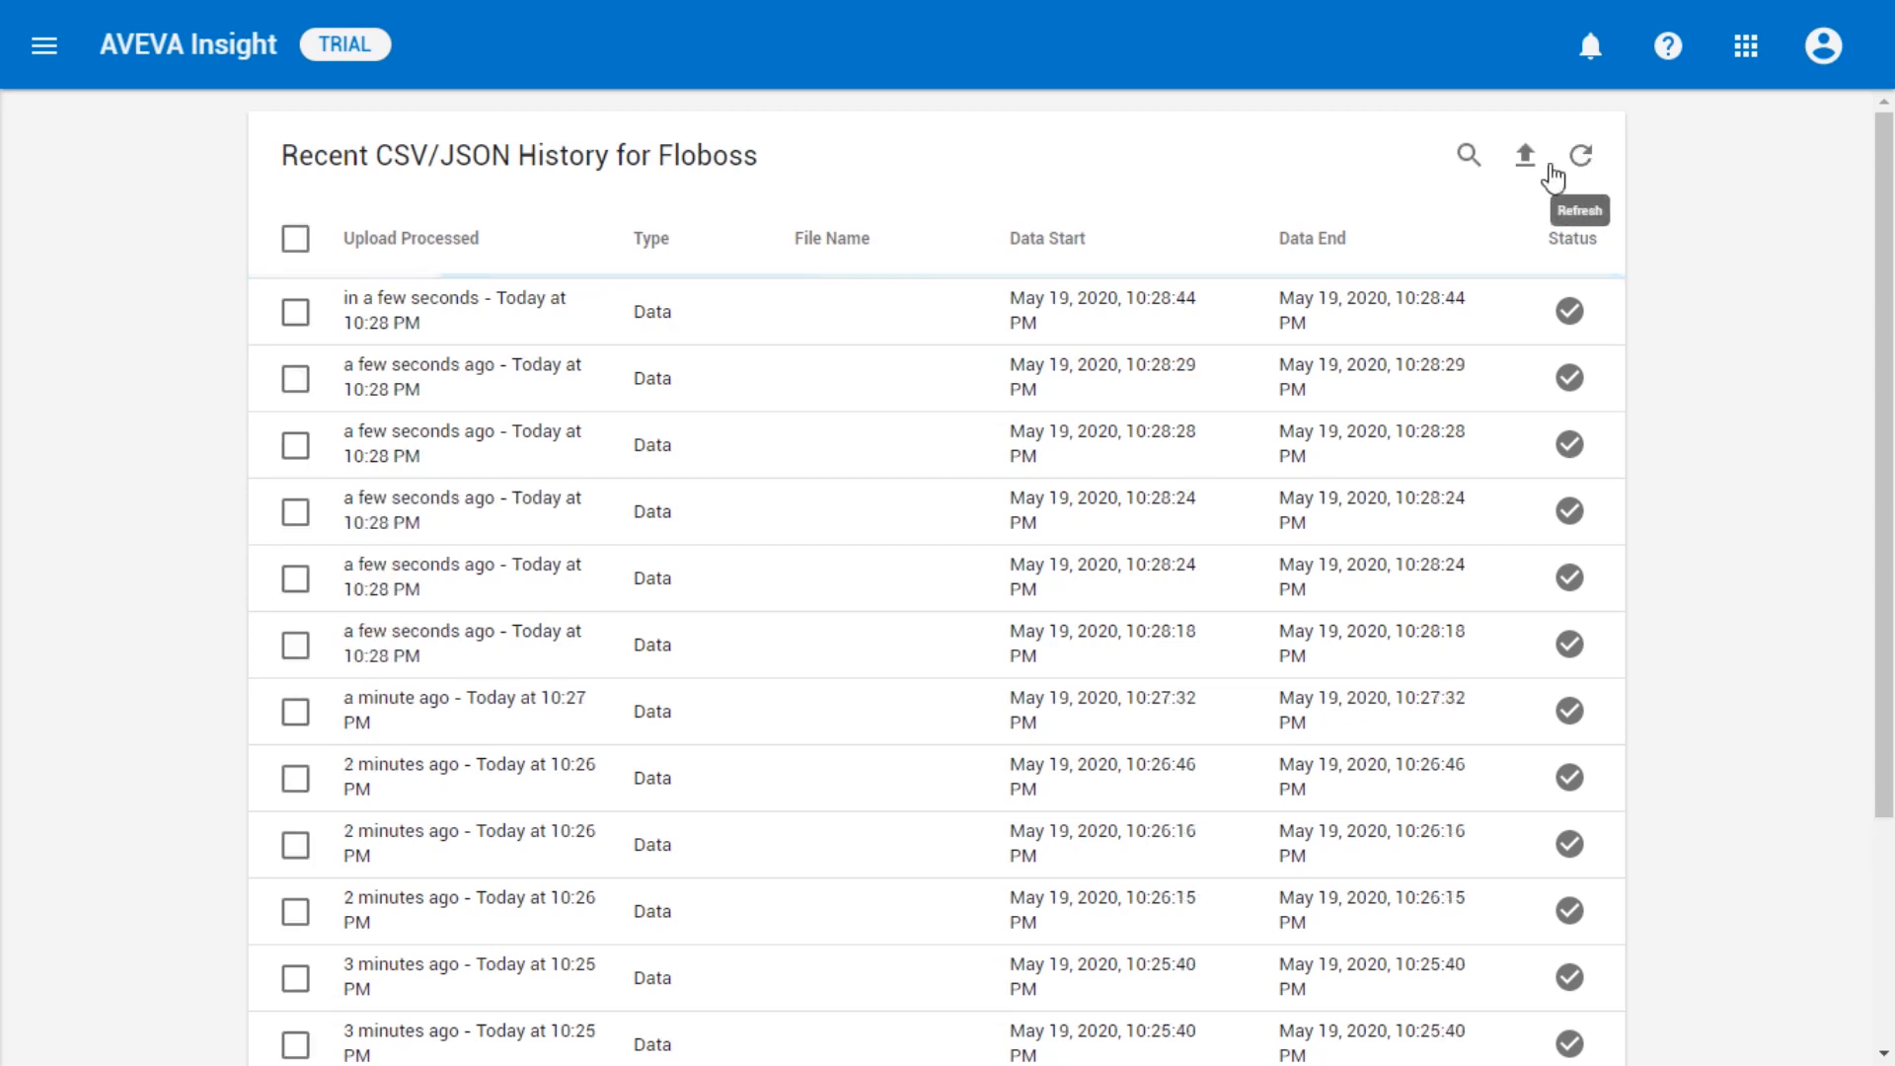
pyautogui.click(1586, 166)
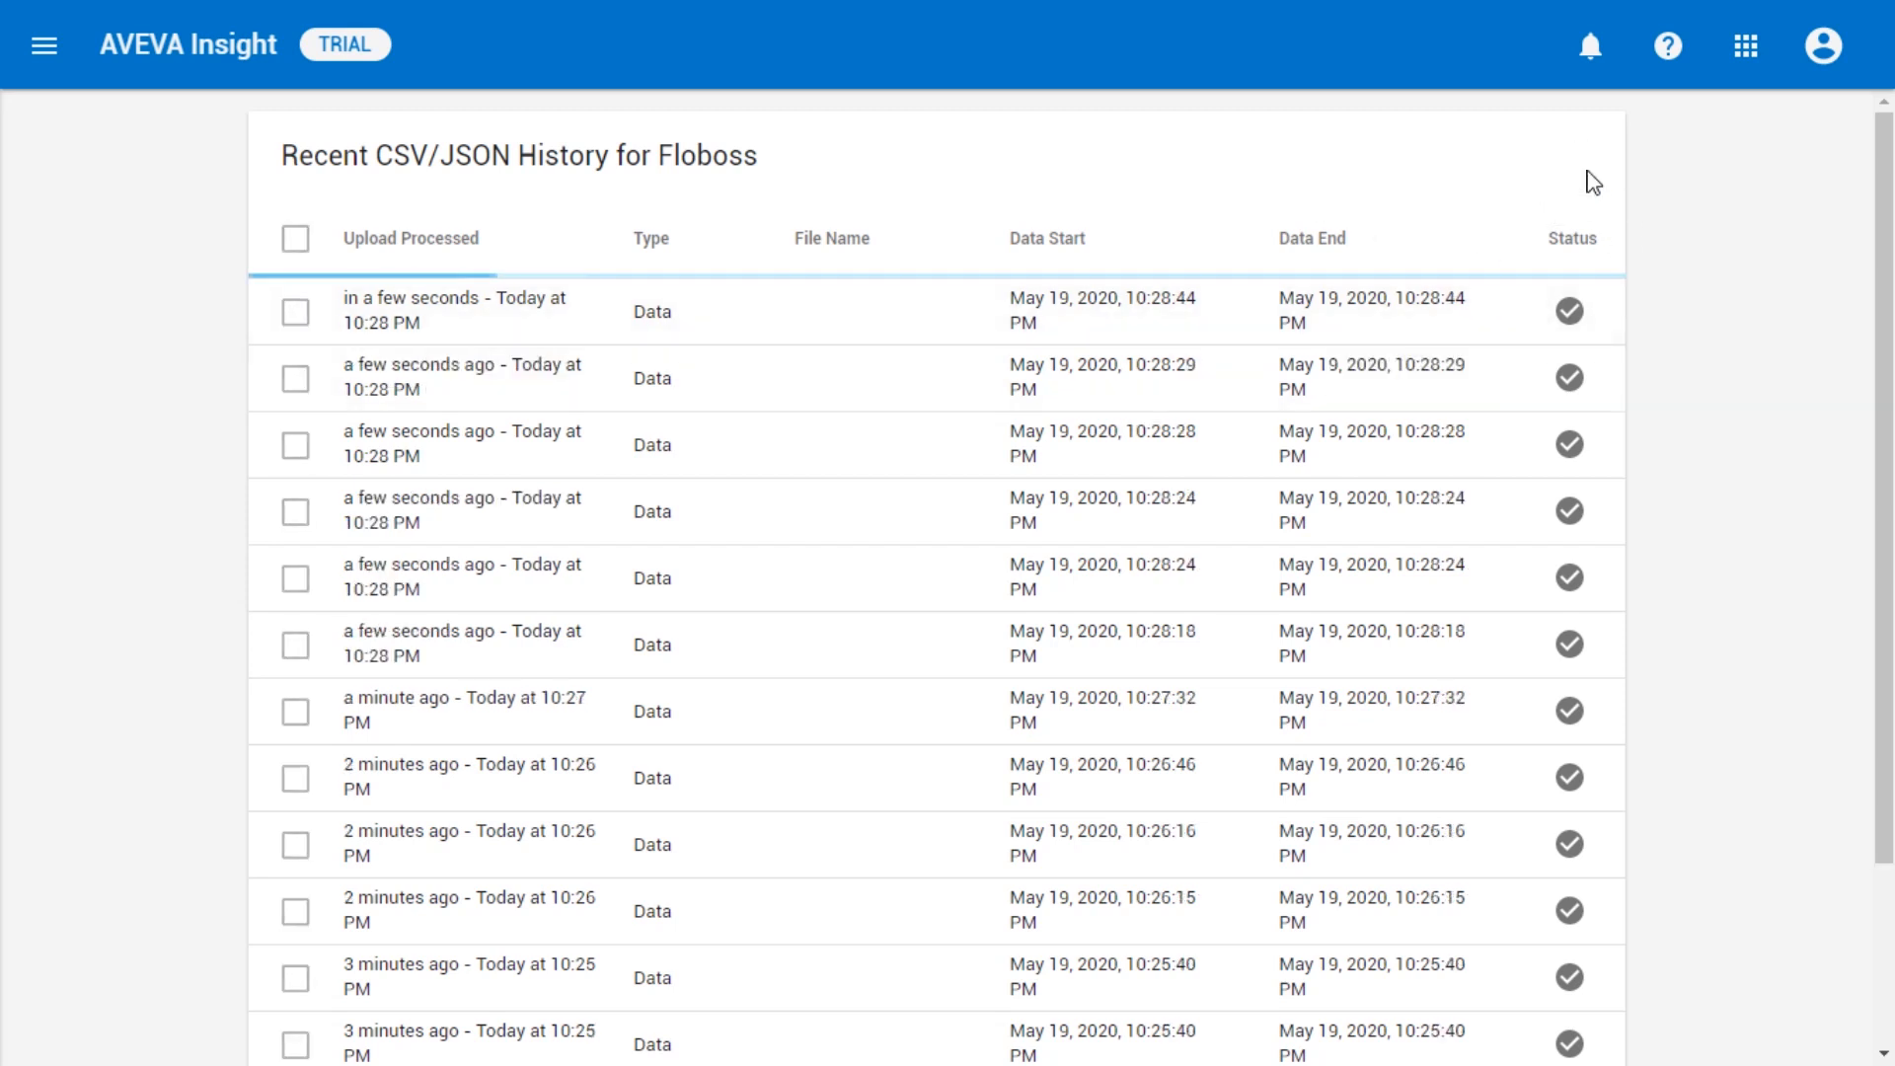
pyautogui.click(1587, 168)
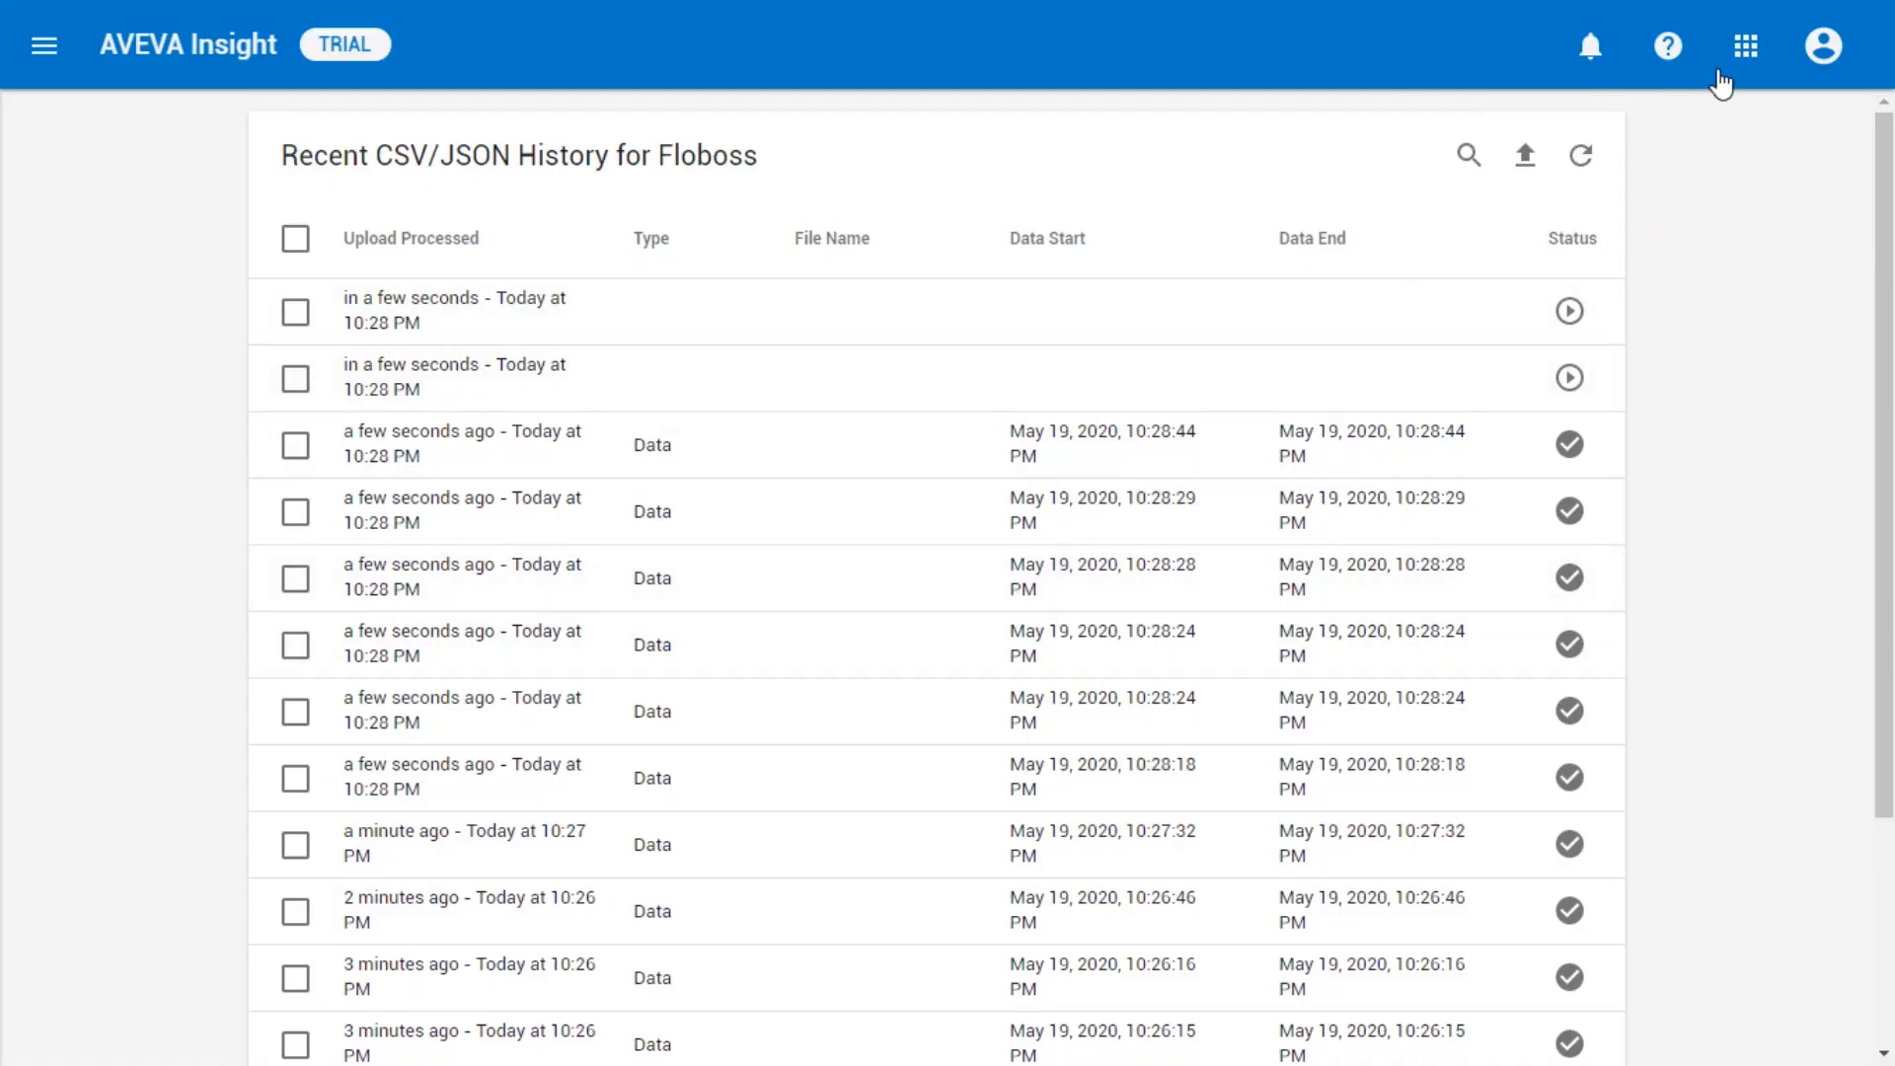
# Step: Return to the Data Sources list in Administration and refresh it
pyautogui.click(1746, 45)
pyautogui.click(1677, 163)
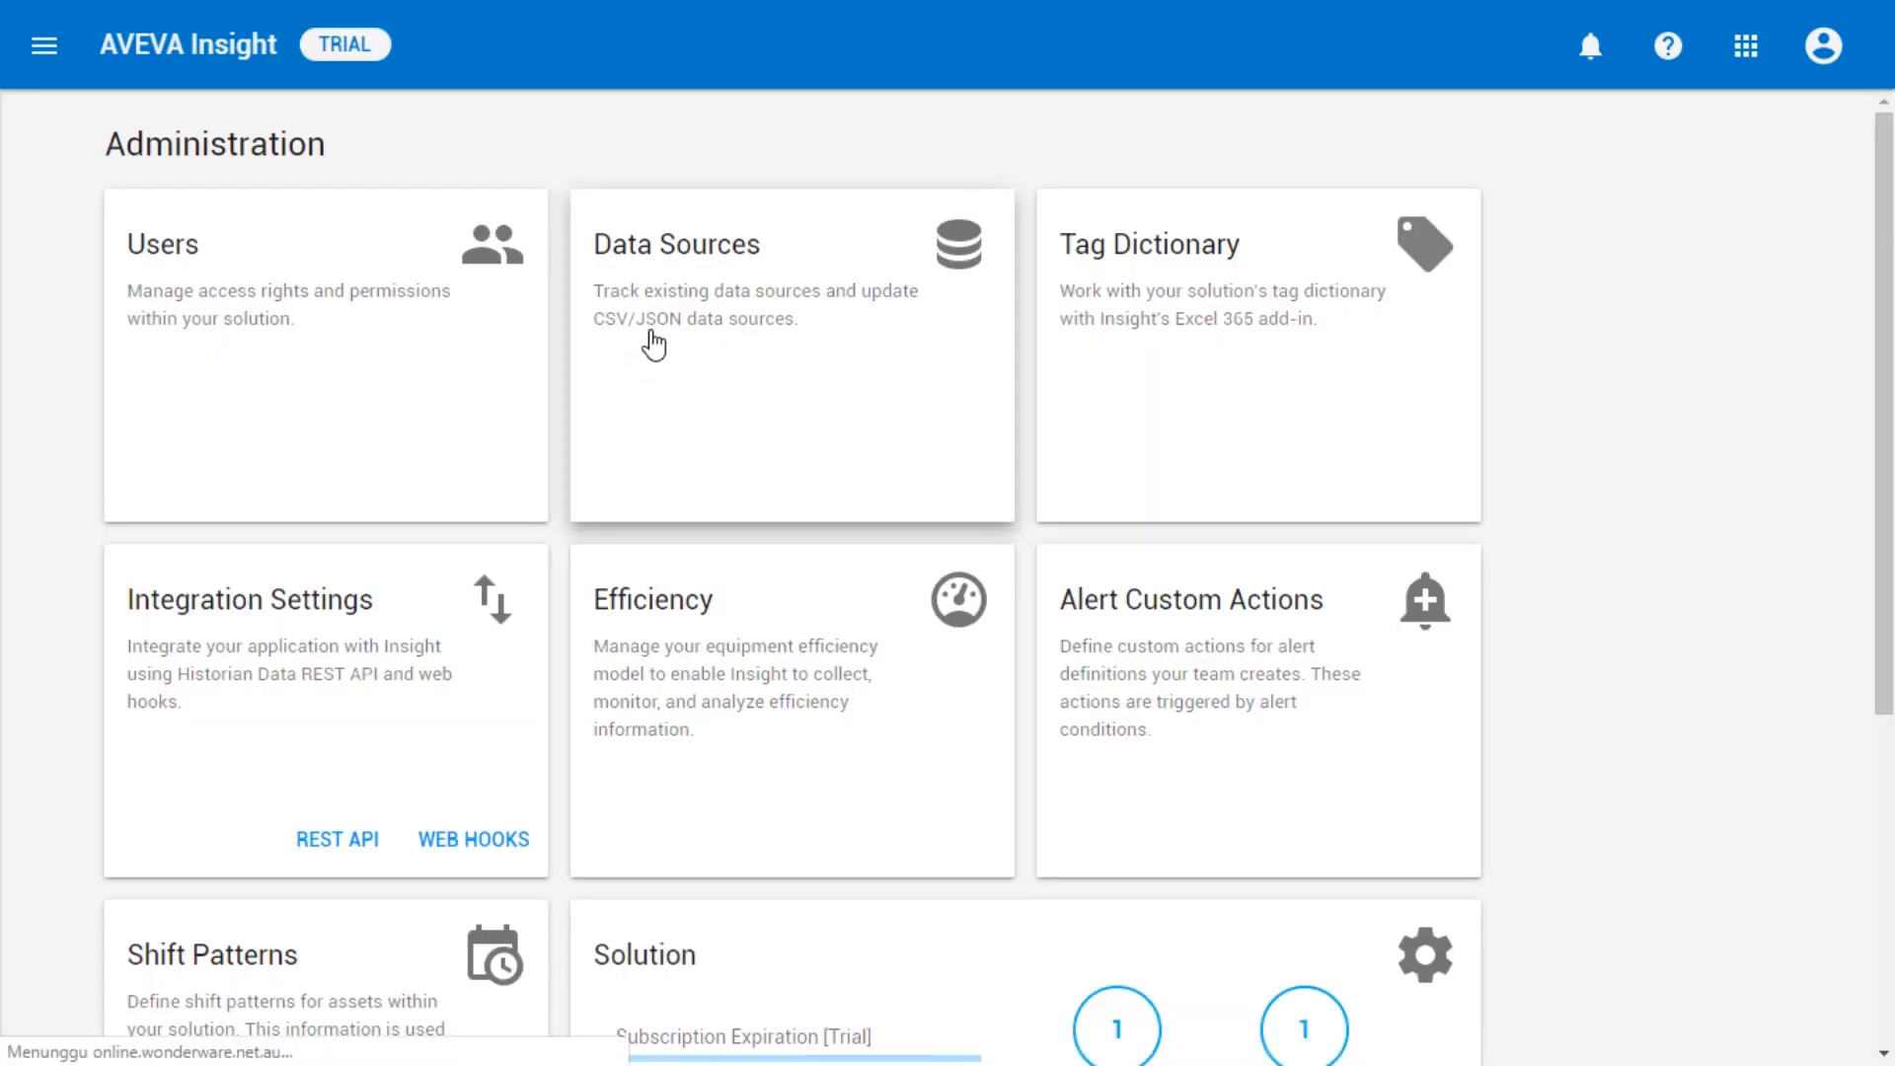
pyautogui.click(651, 334)
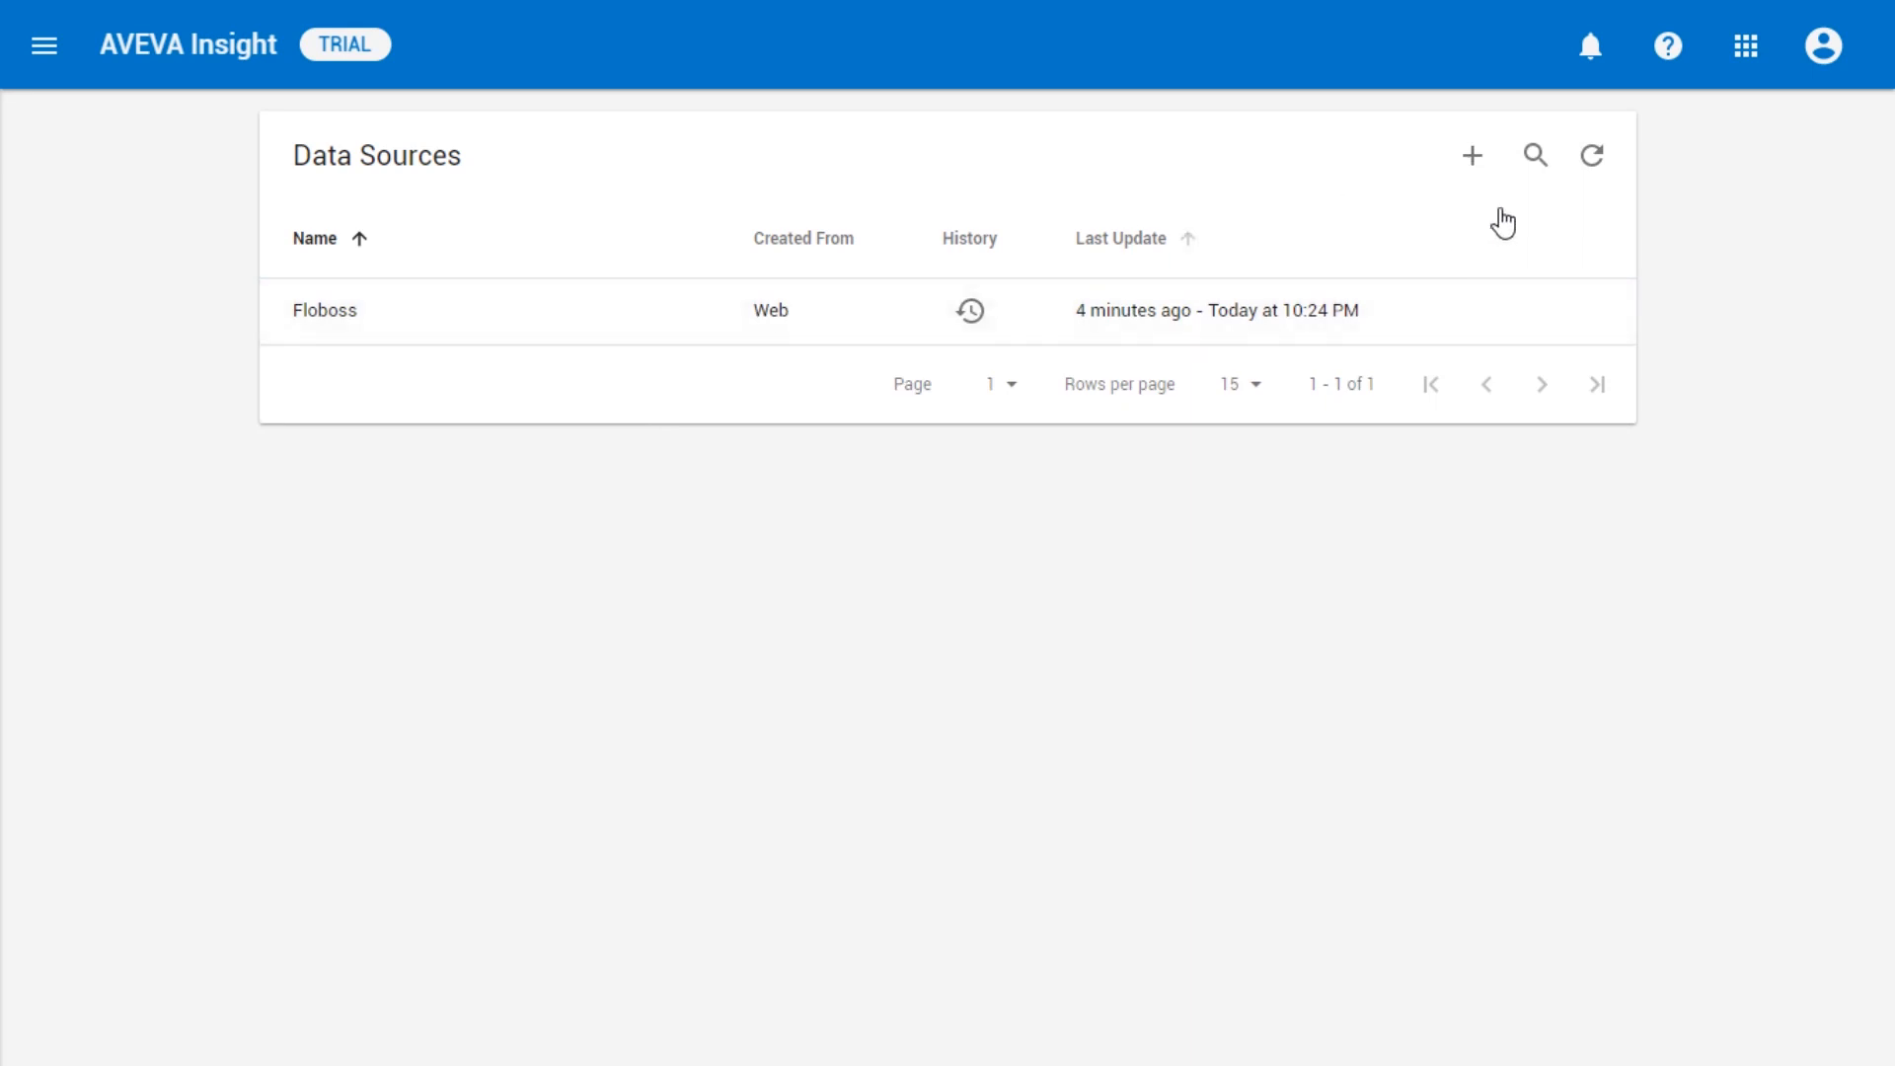
pyautogui.click(1592, 162)
pyautogui.click(1593, 170)
# Step: Add a data source named GasDetector with Jakarta as its location, leaving the geolocation coordinates empty
pyautogui.click(1474, 158)
pyautogui.click(1526, 225)
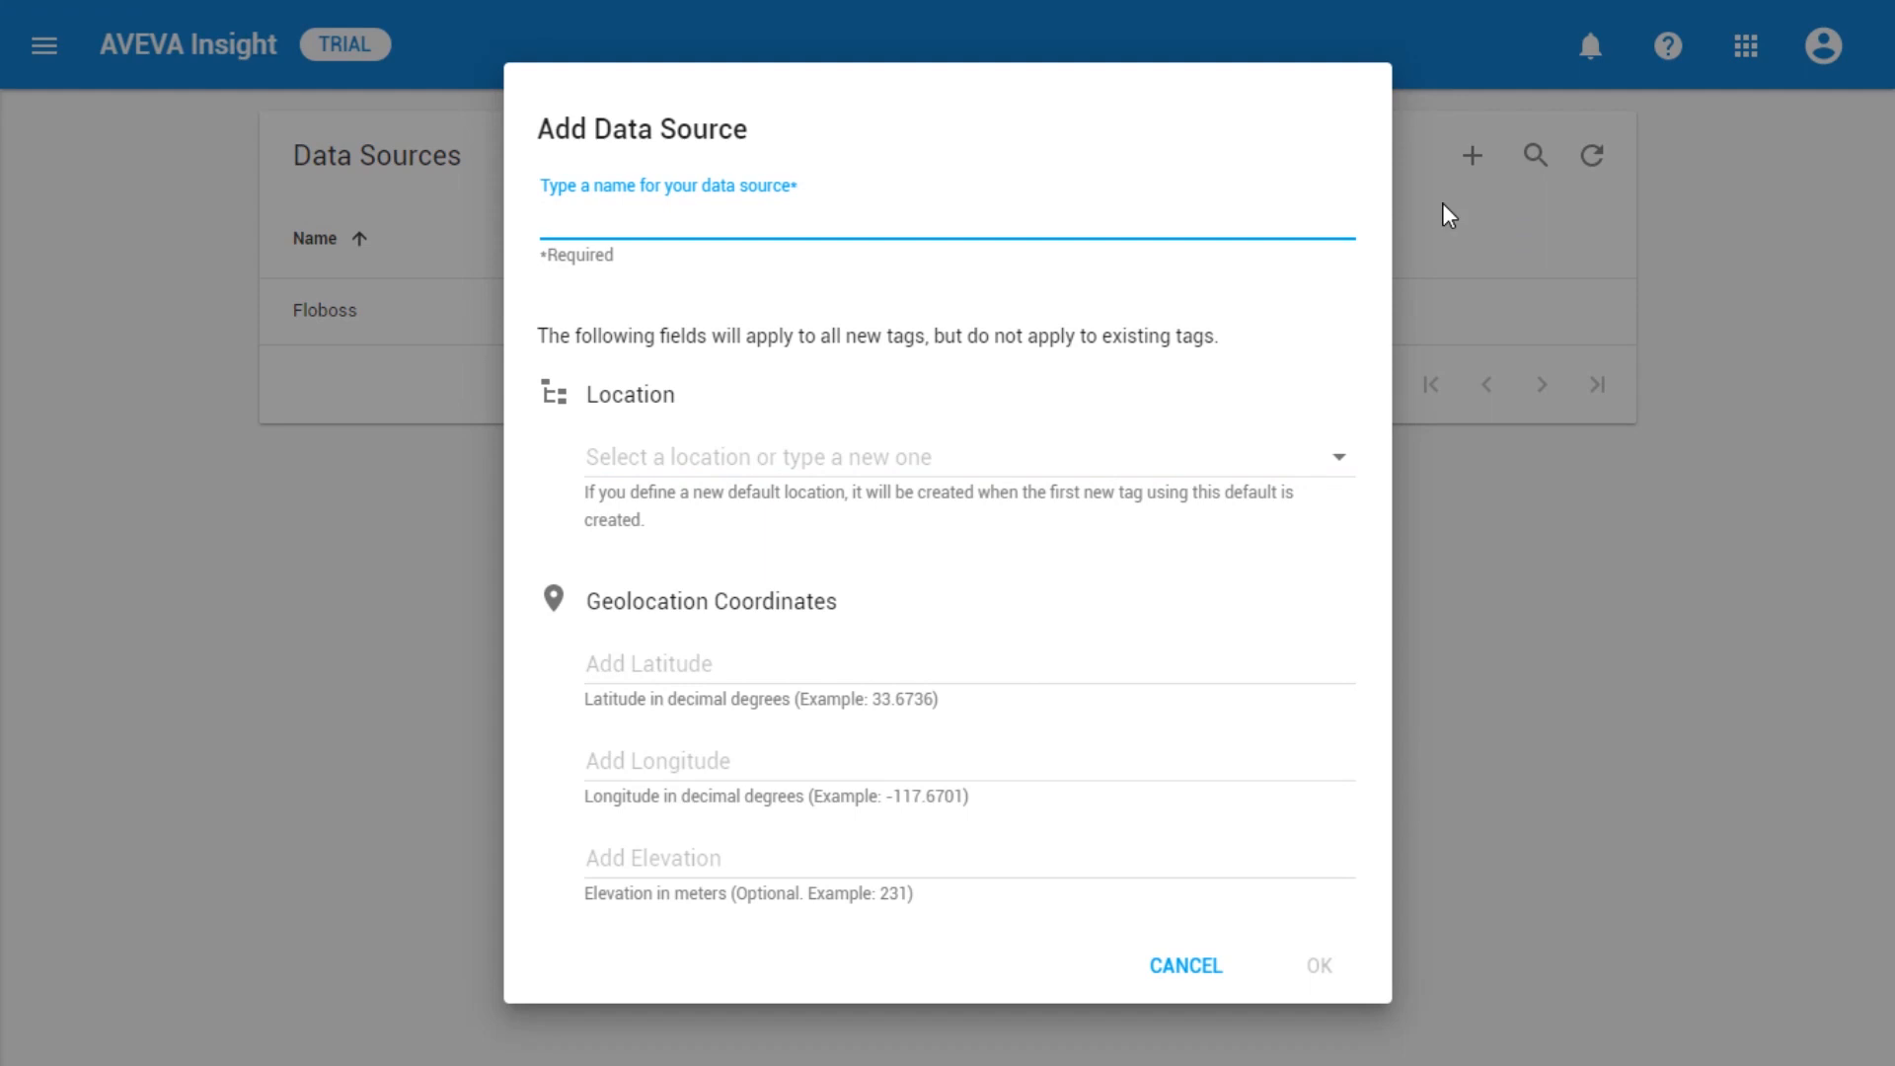
pyautogui.write('GasDetector')
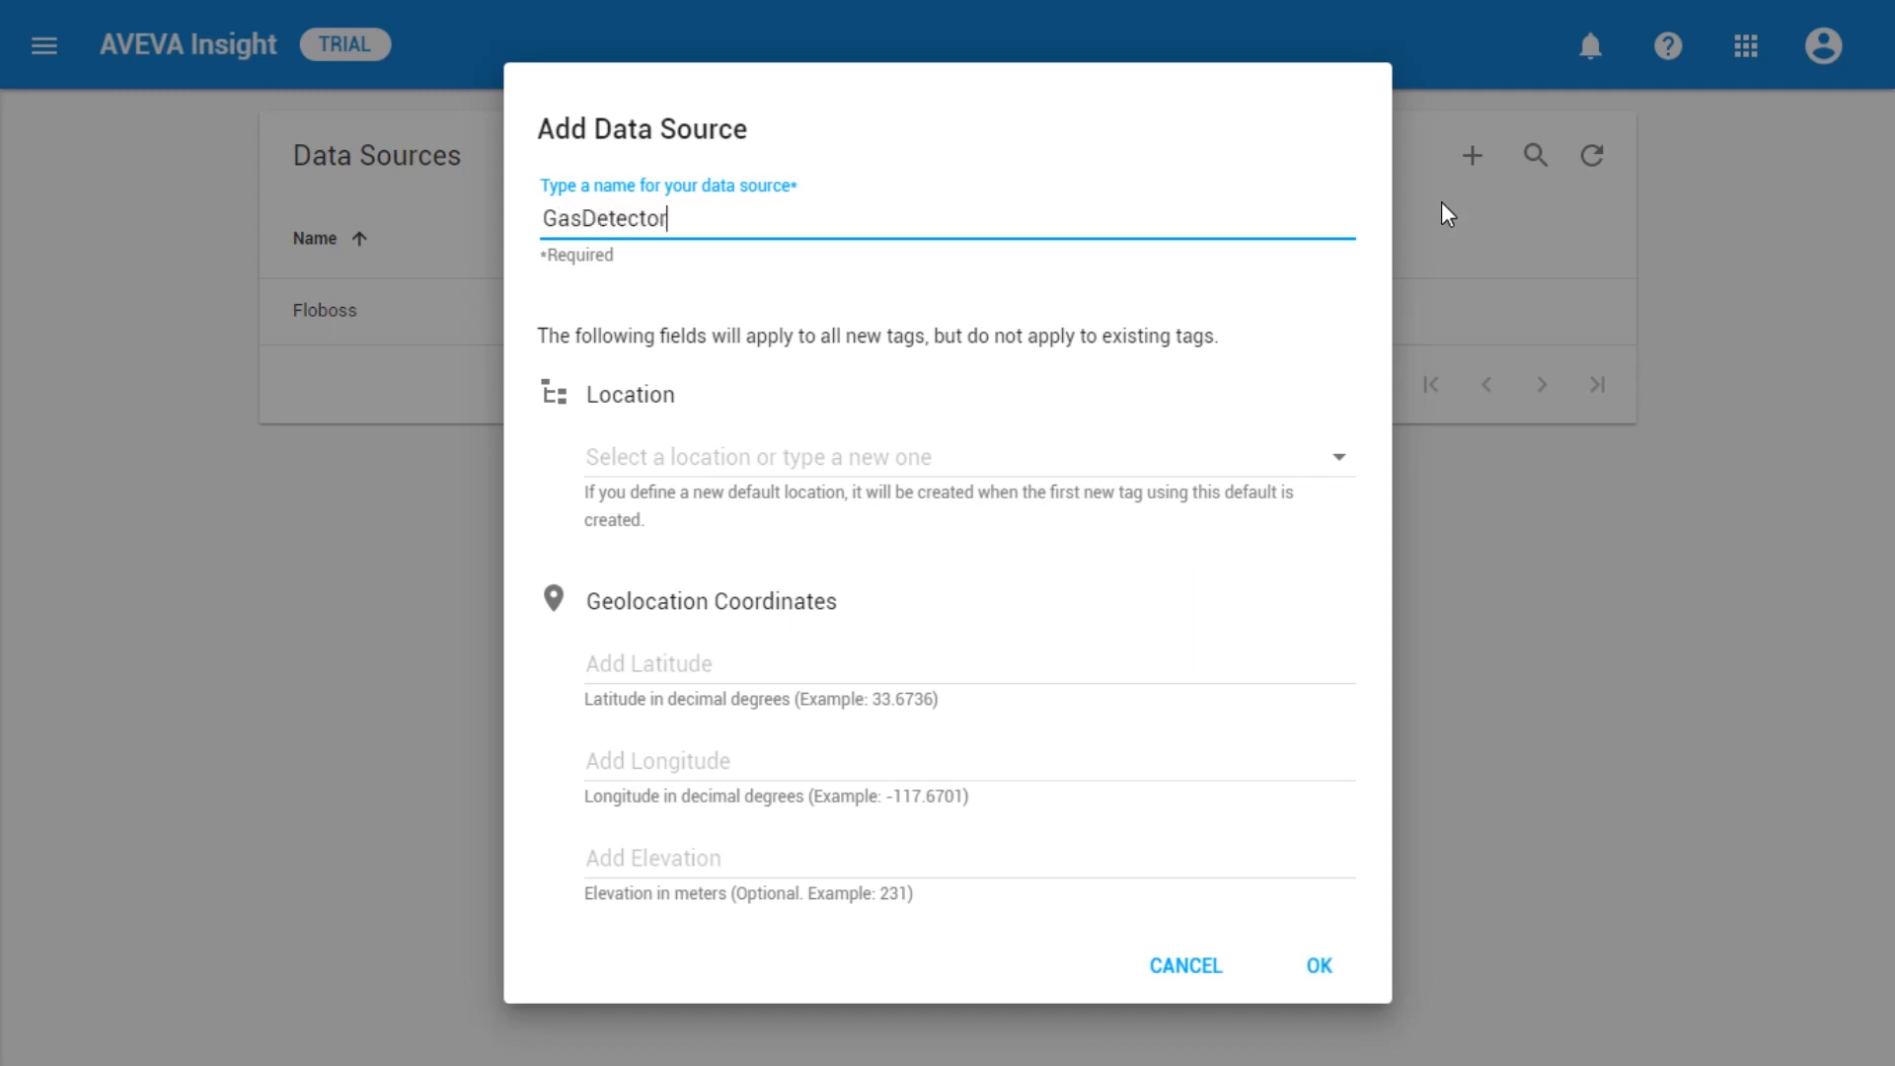
pyautogui.click(681, 456)
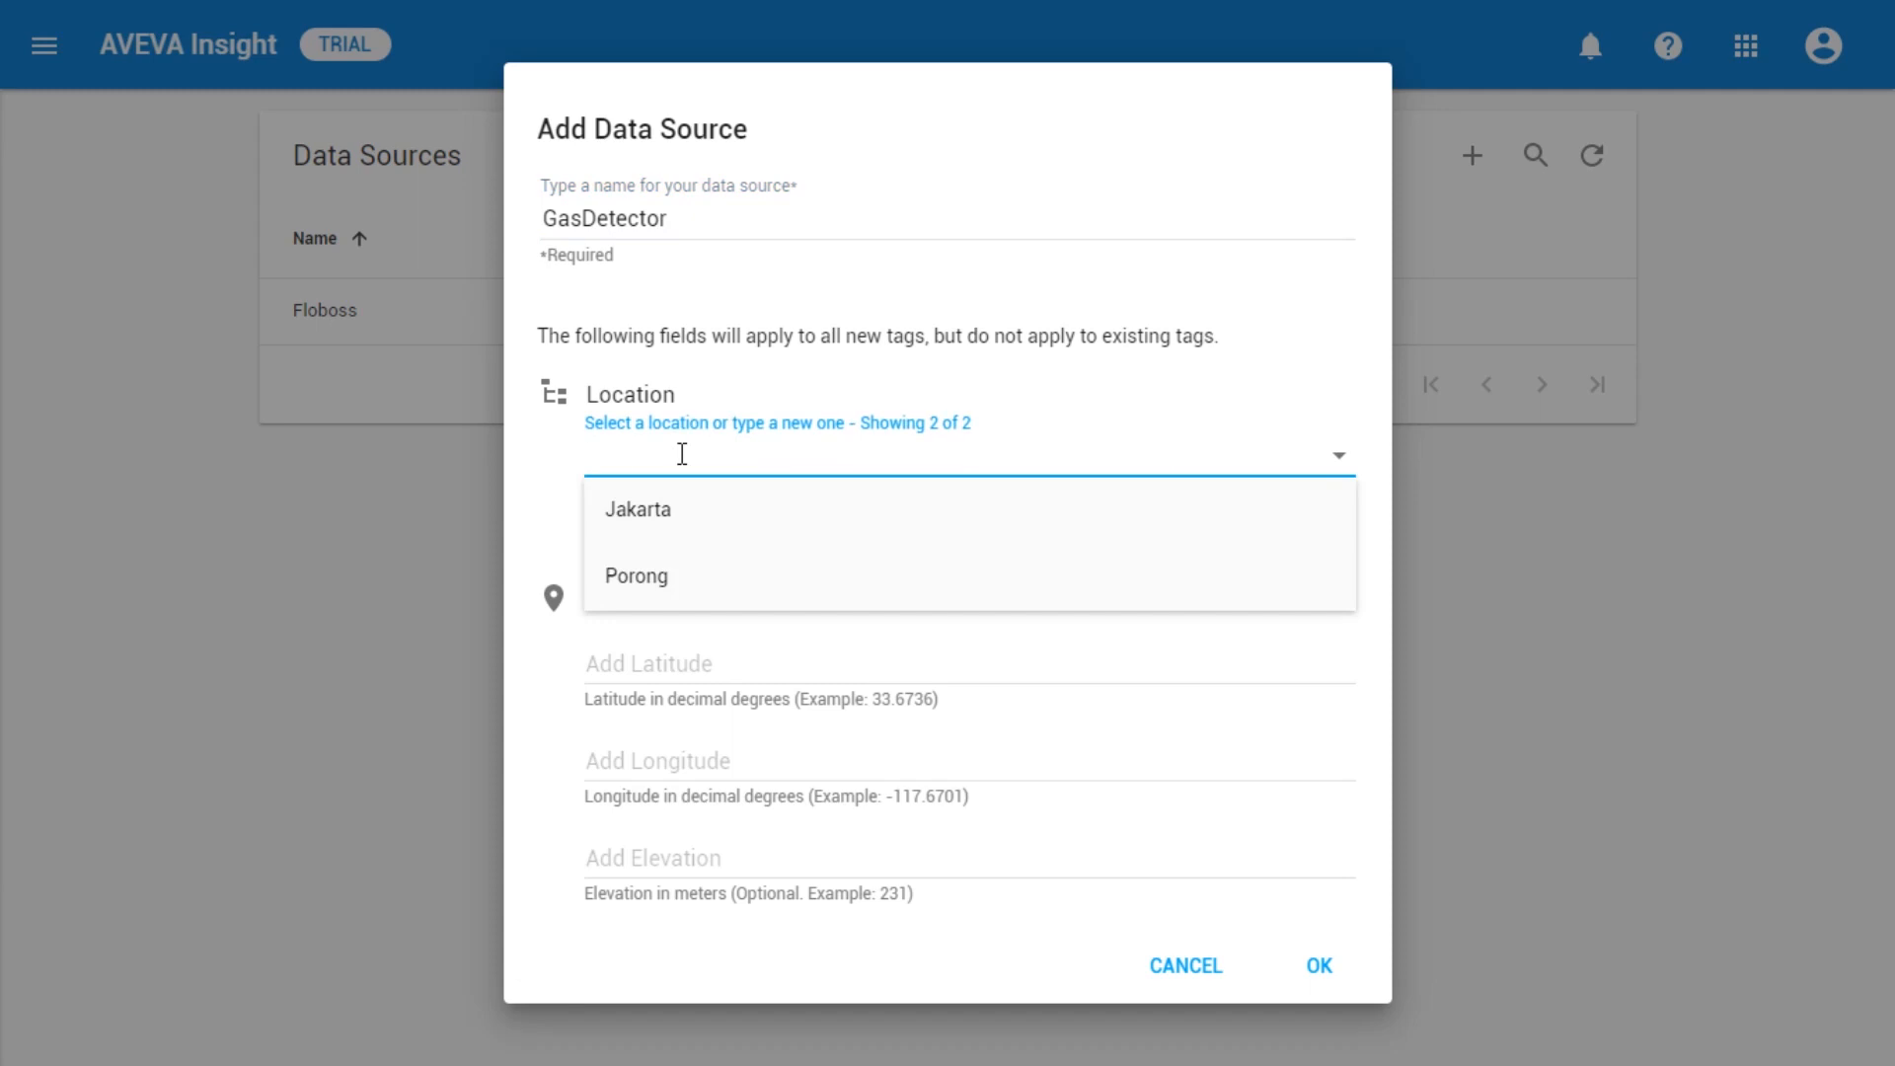
pyautogui.write('Jakrta')
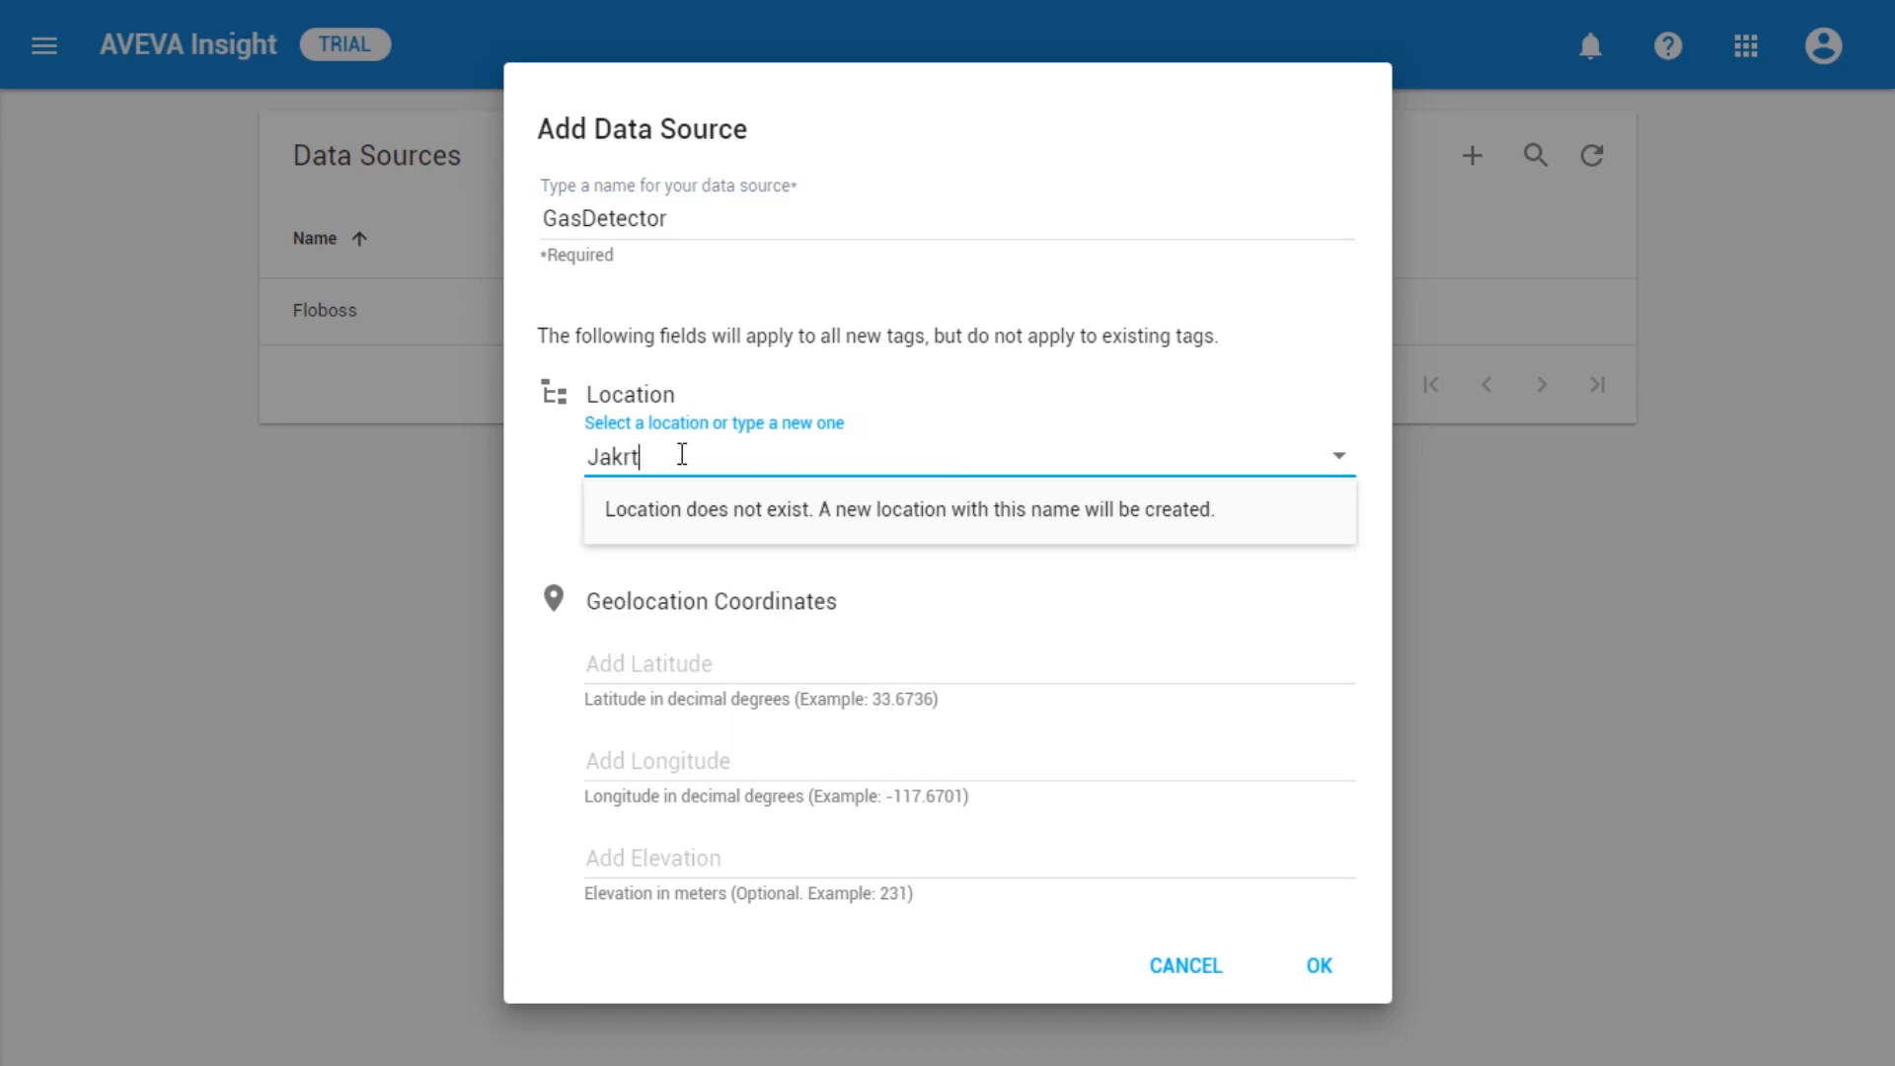
pyautogui.press('BackSpace')
pyautogui.press('BackSpace')
pyautogui.write('arta')
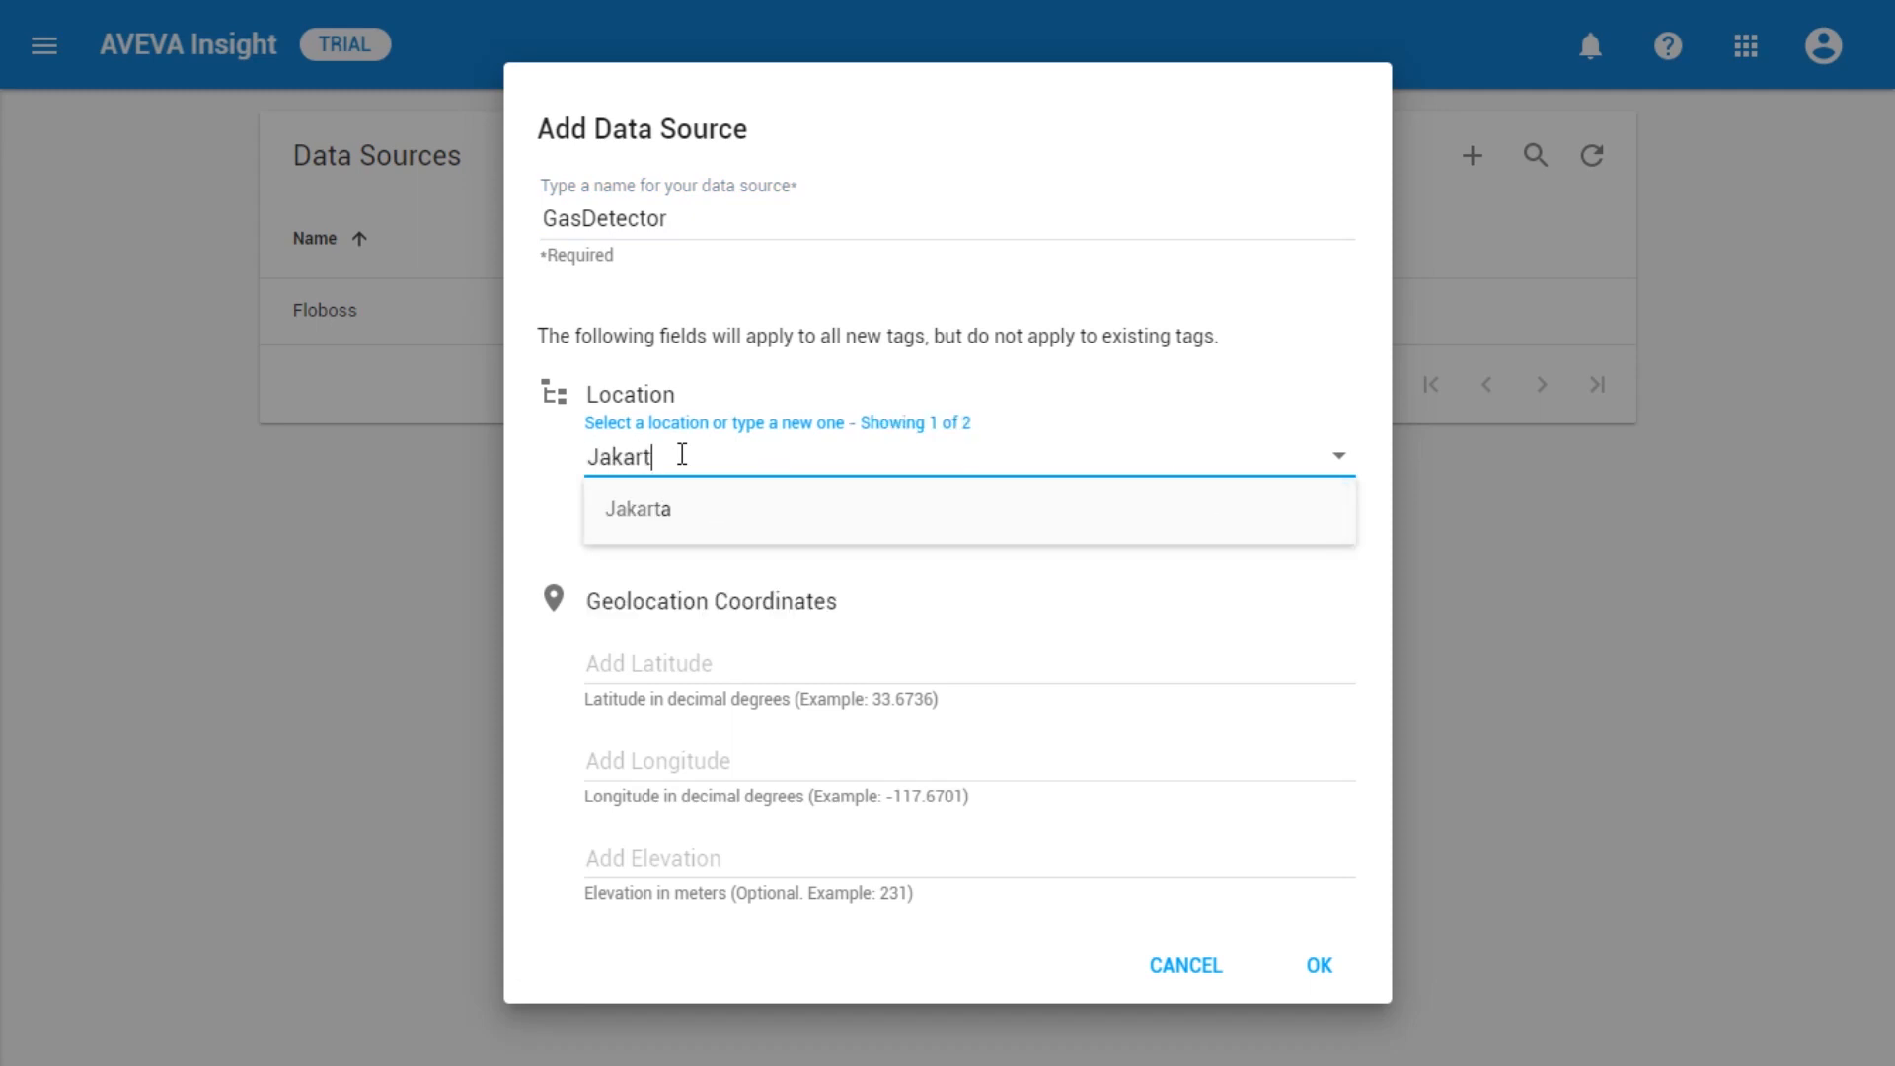
pyautogui.press('Tab')
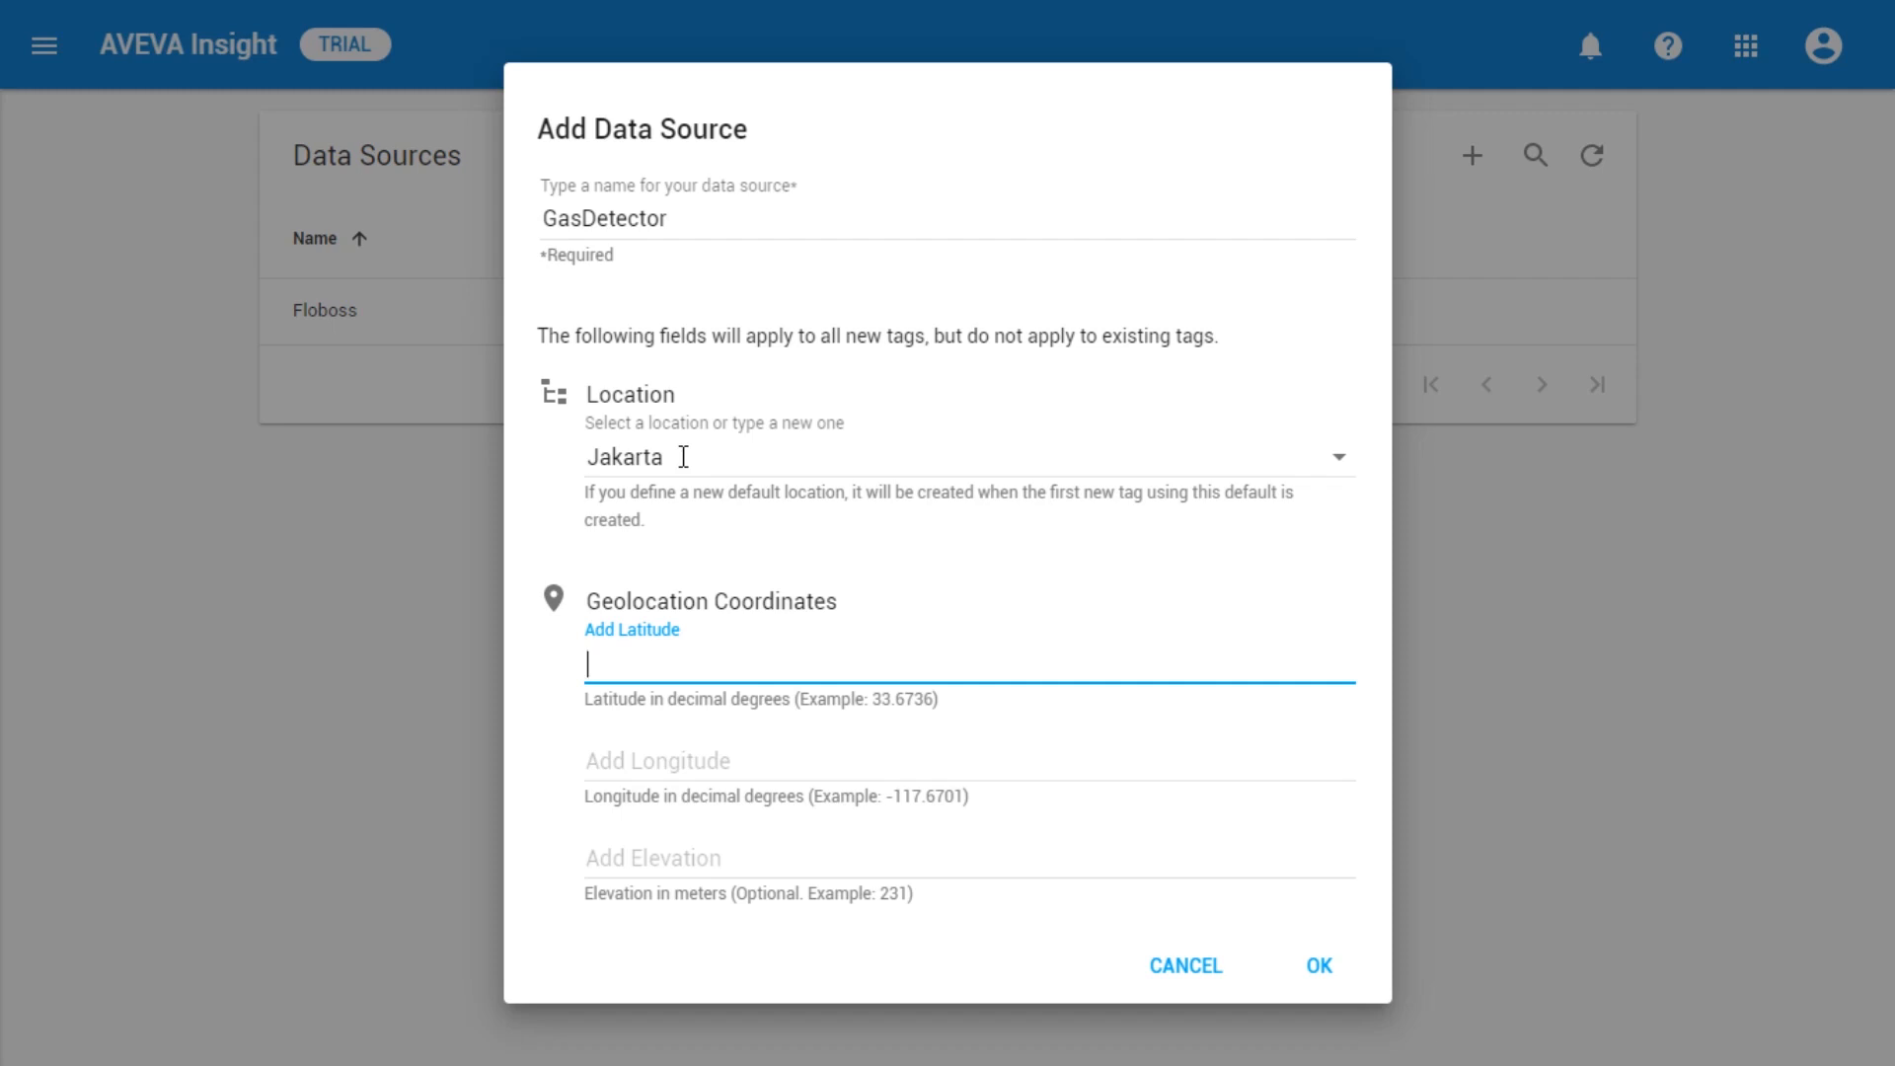
pyautogui.click(1313, 979)
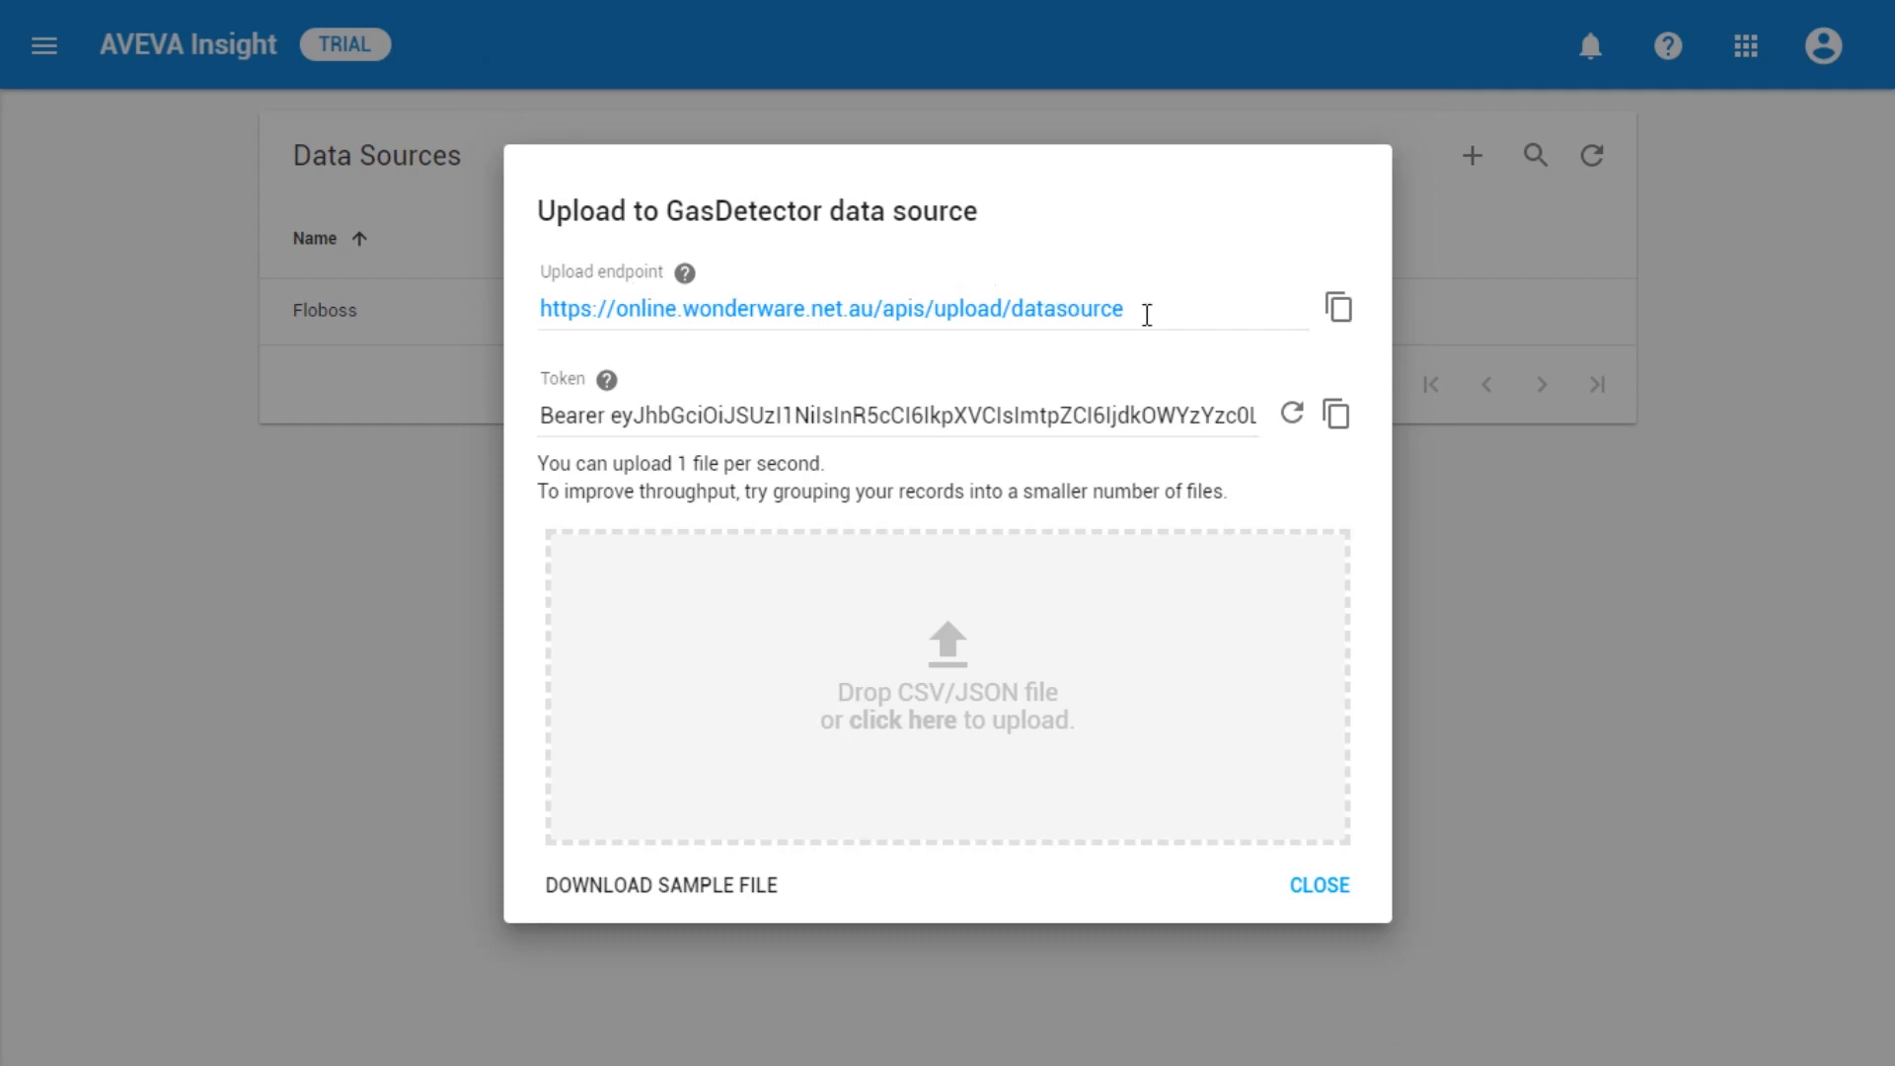
# Step: Copy the GasDetector upload endpoint URL, switch to the blank Notepad document and paste it there
pyautogui.moveTo(1151, 314); pyautogui.dragTo(518, 293)
pyautogui.hotkey('ctrl', 'c')
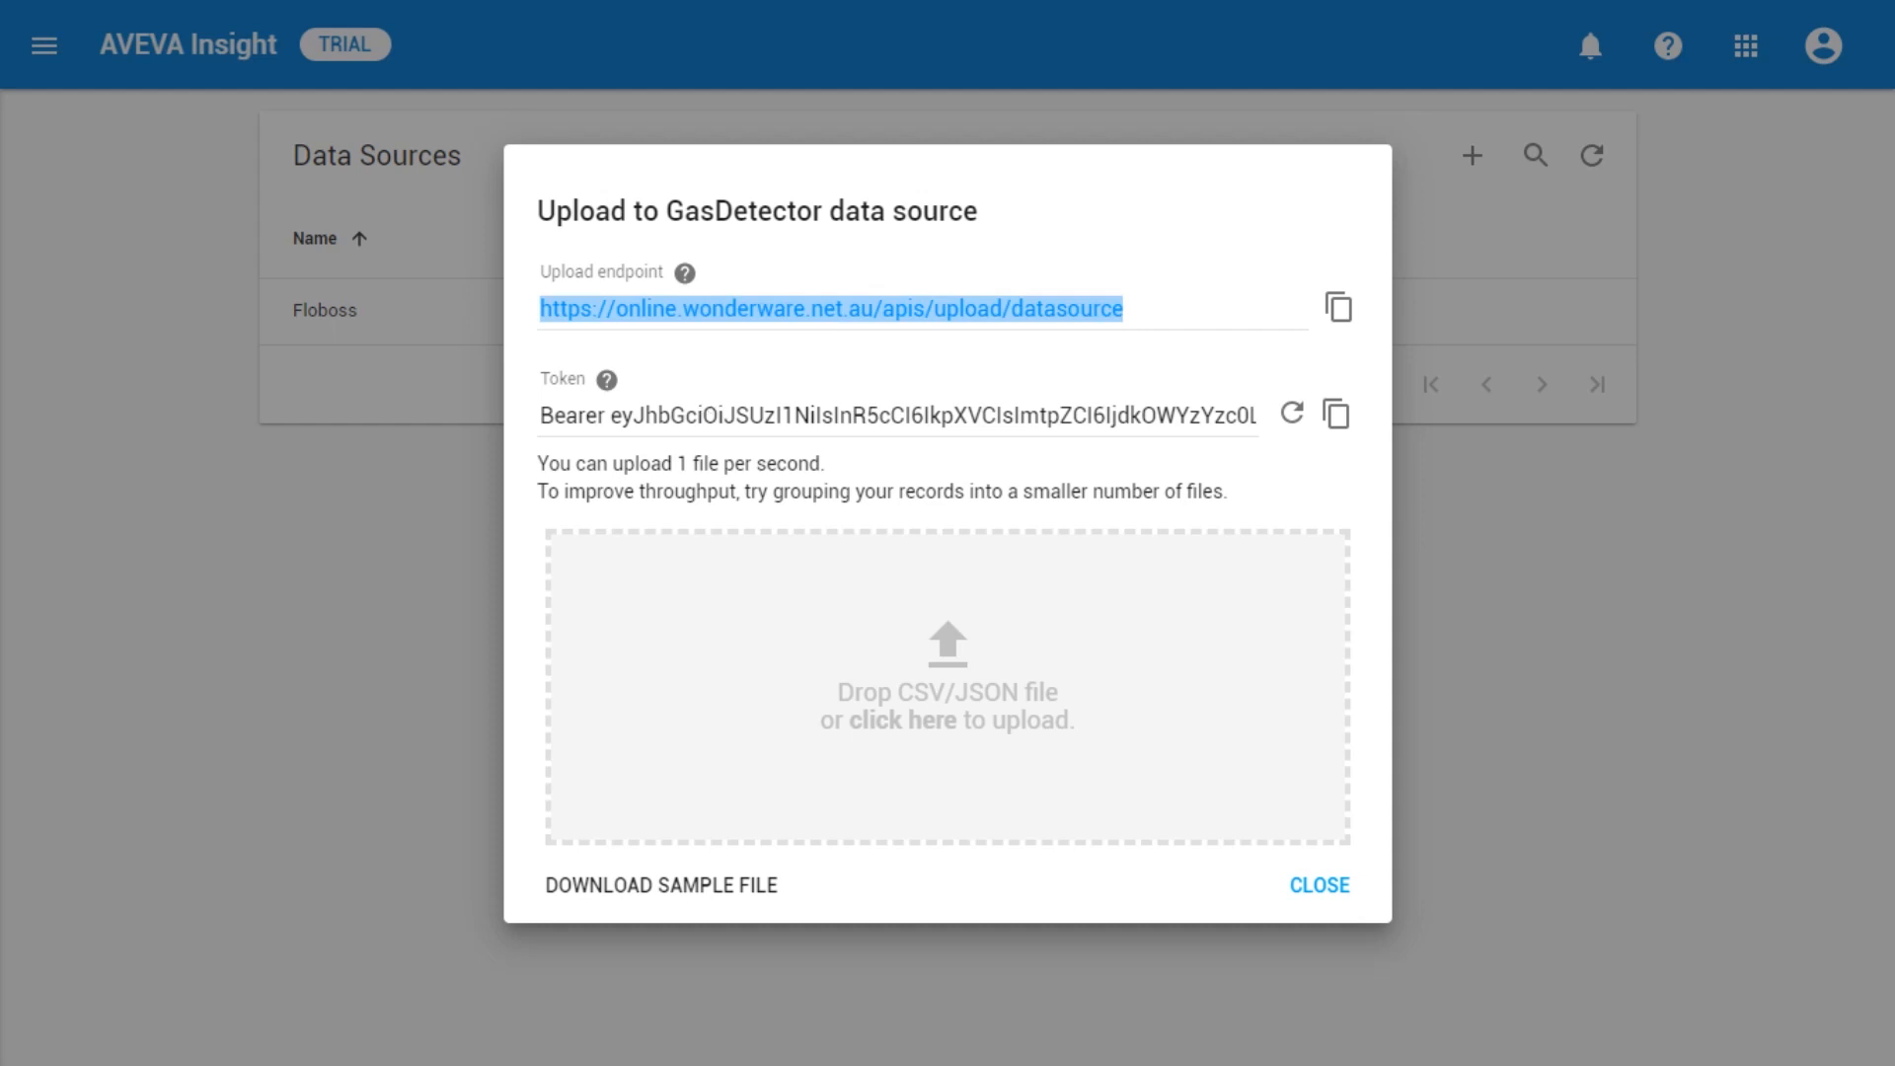
pyautogui.hotkey('alt', 'Tab')
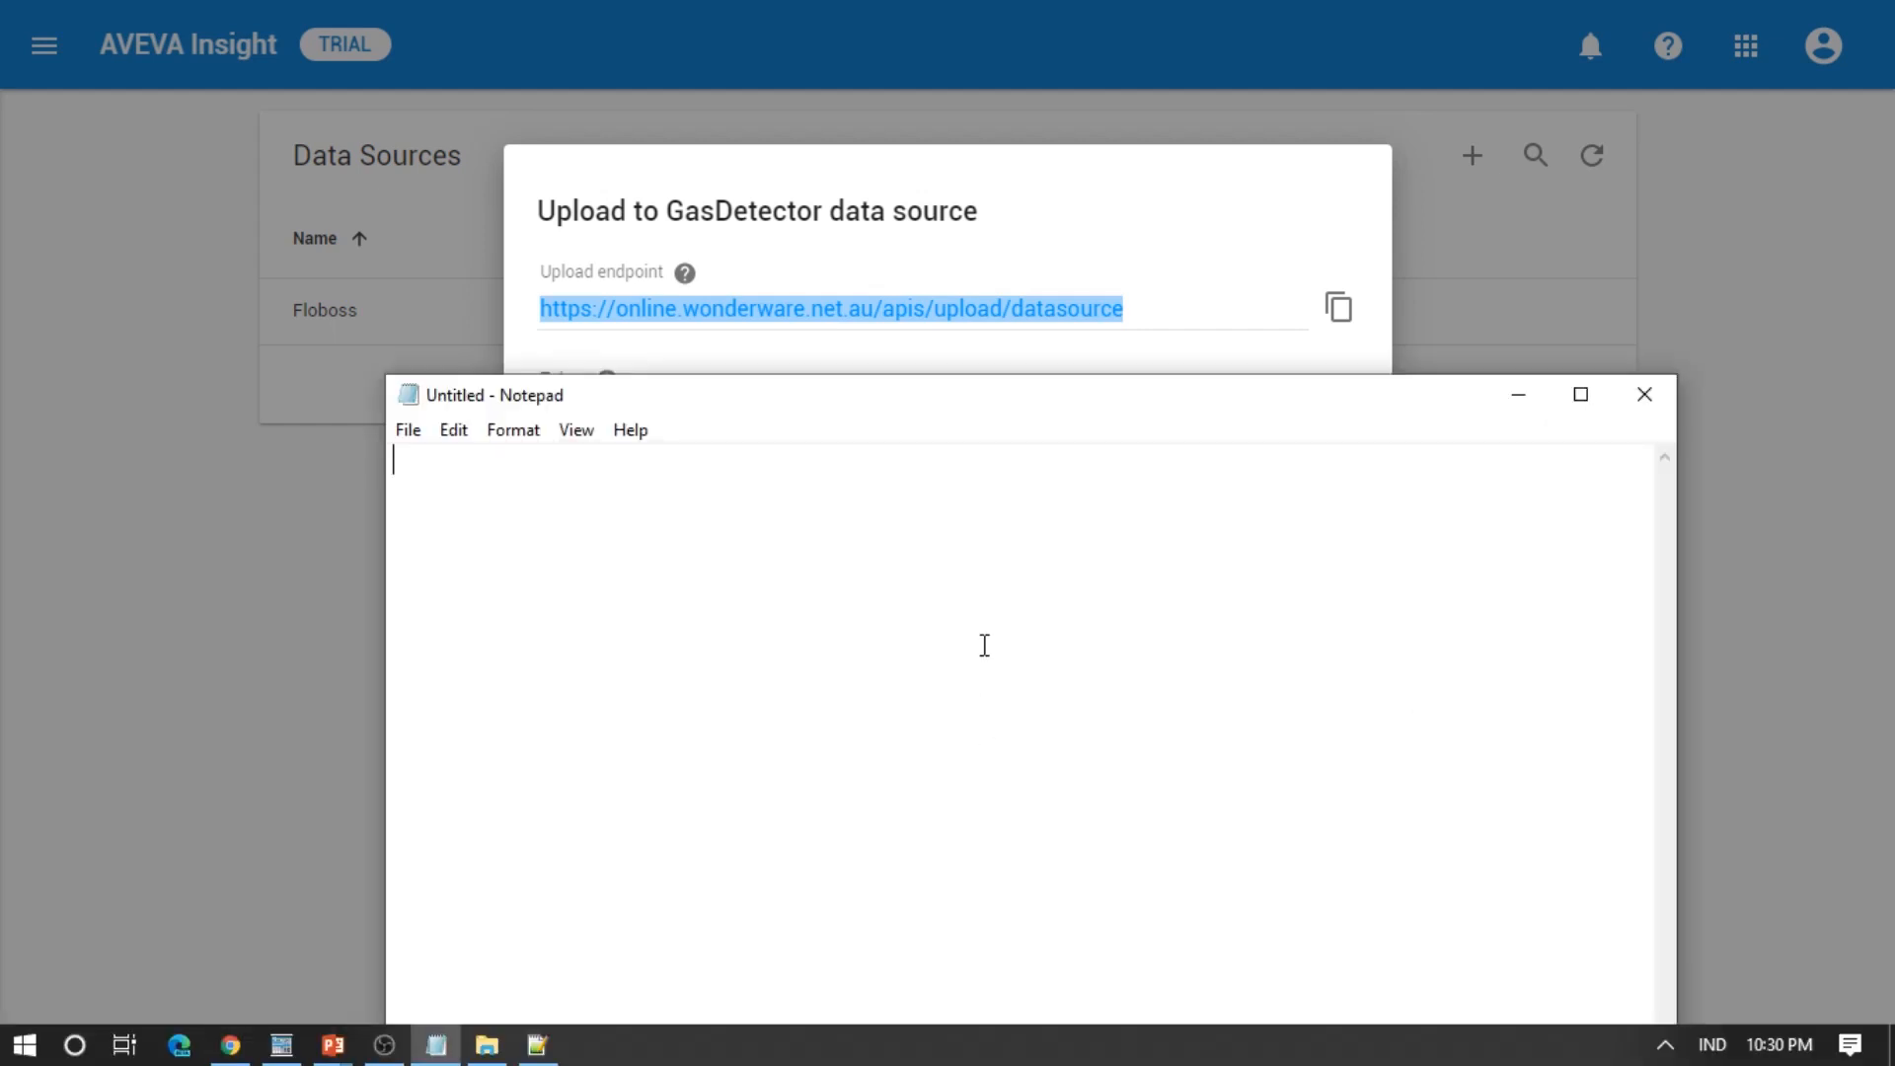
pyautogui.hotkey('ctrl', 'v')
# Step: Copy only the host name online.wonderware.net.au from the pasted endpoint URL
pyautogui.moveTo(506, 464); pyautogui.dragTo(837, 490)
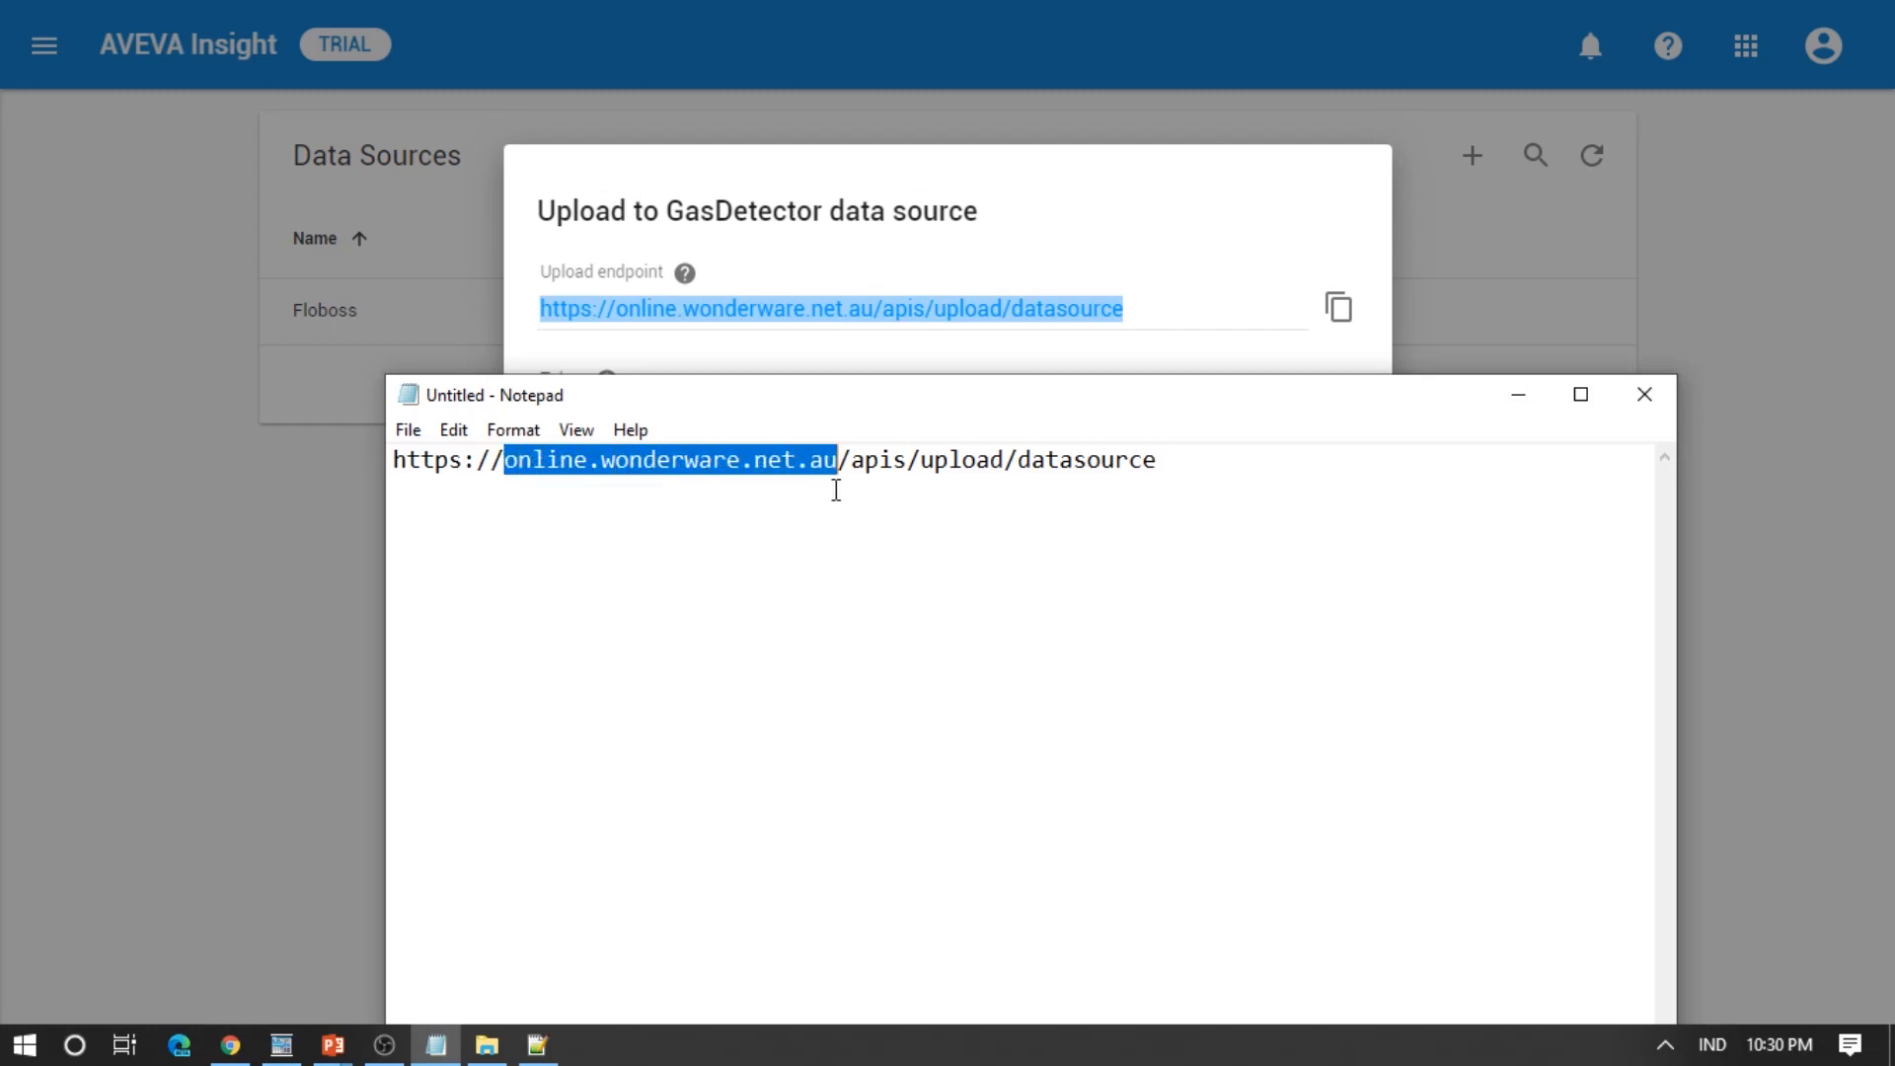
pyautogui.click(774, 543)
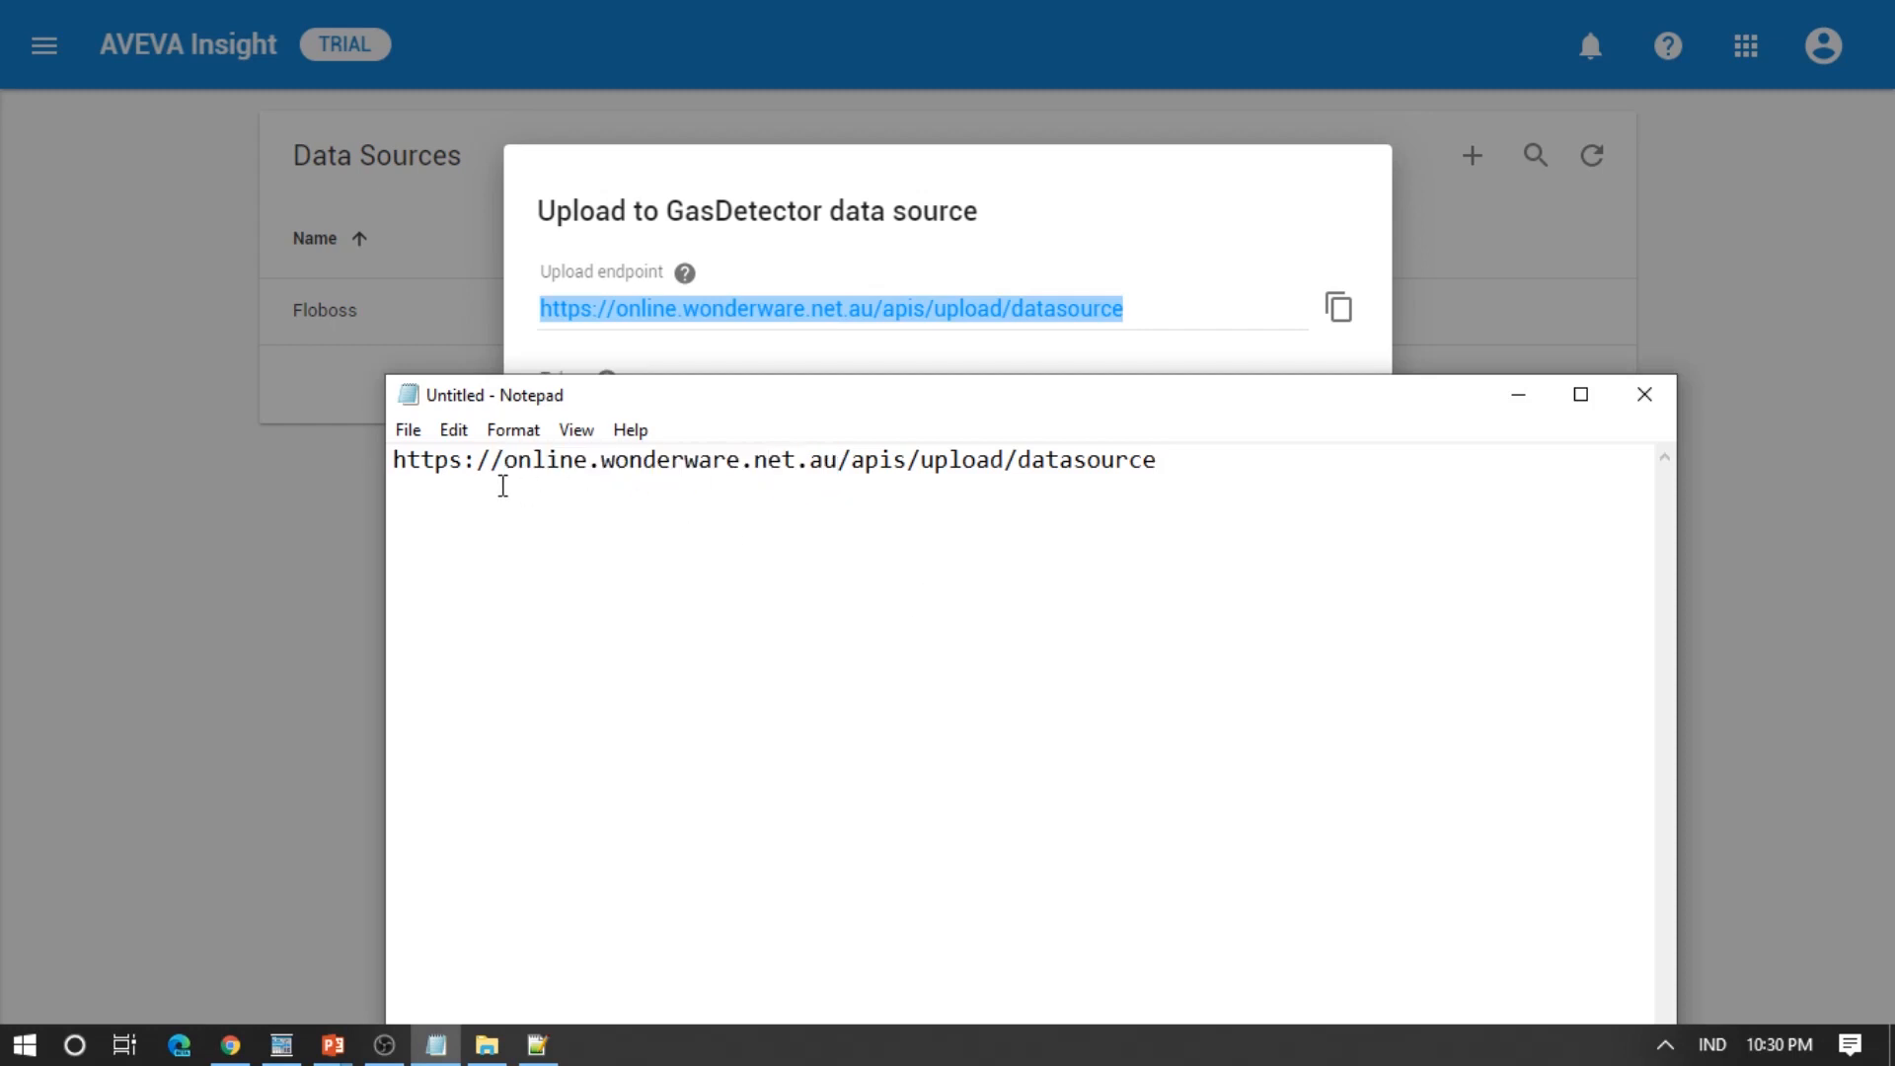
pyautogui.click(506, 467)
pyautogui.keyDown('shift'); pyautogui.click(838, 464); pyautogui.keyUp('shift')
pyautogui.hotkey('ctrl', 'c')
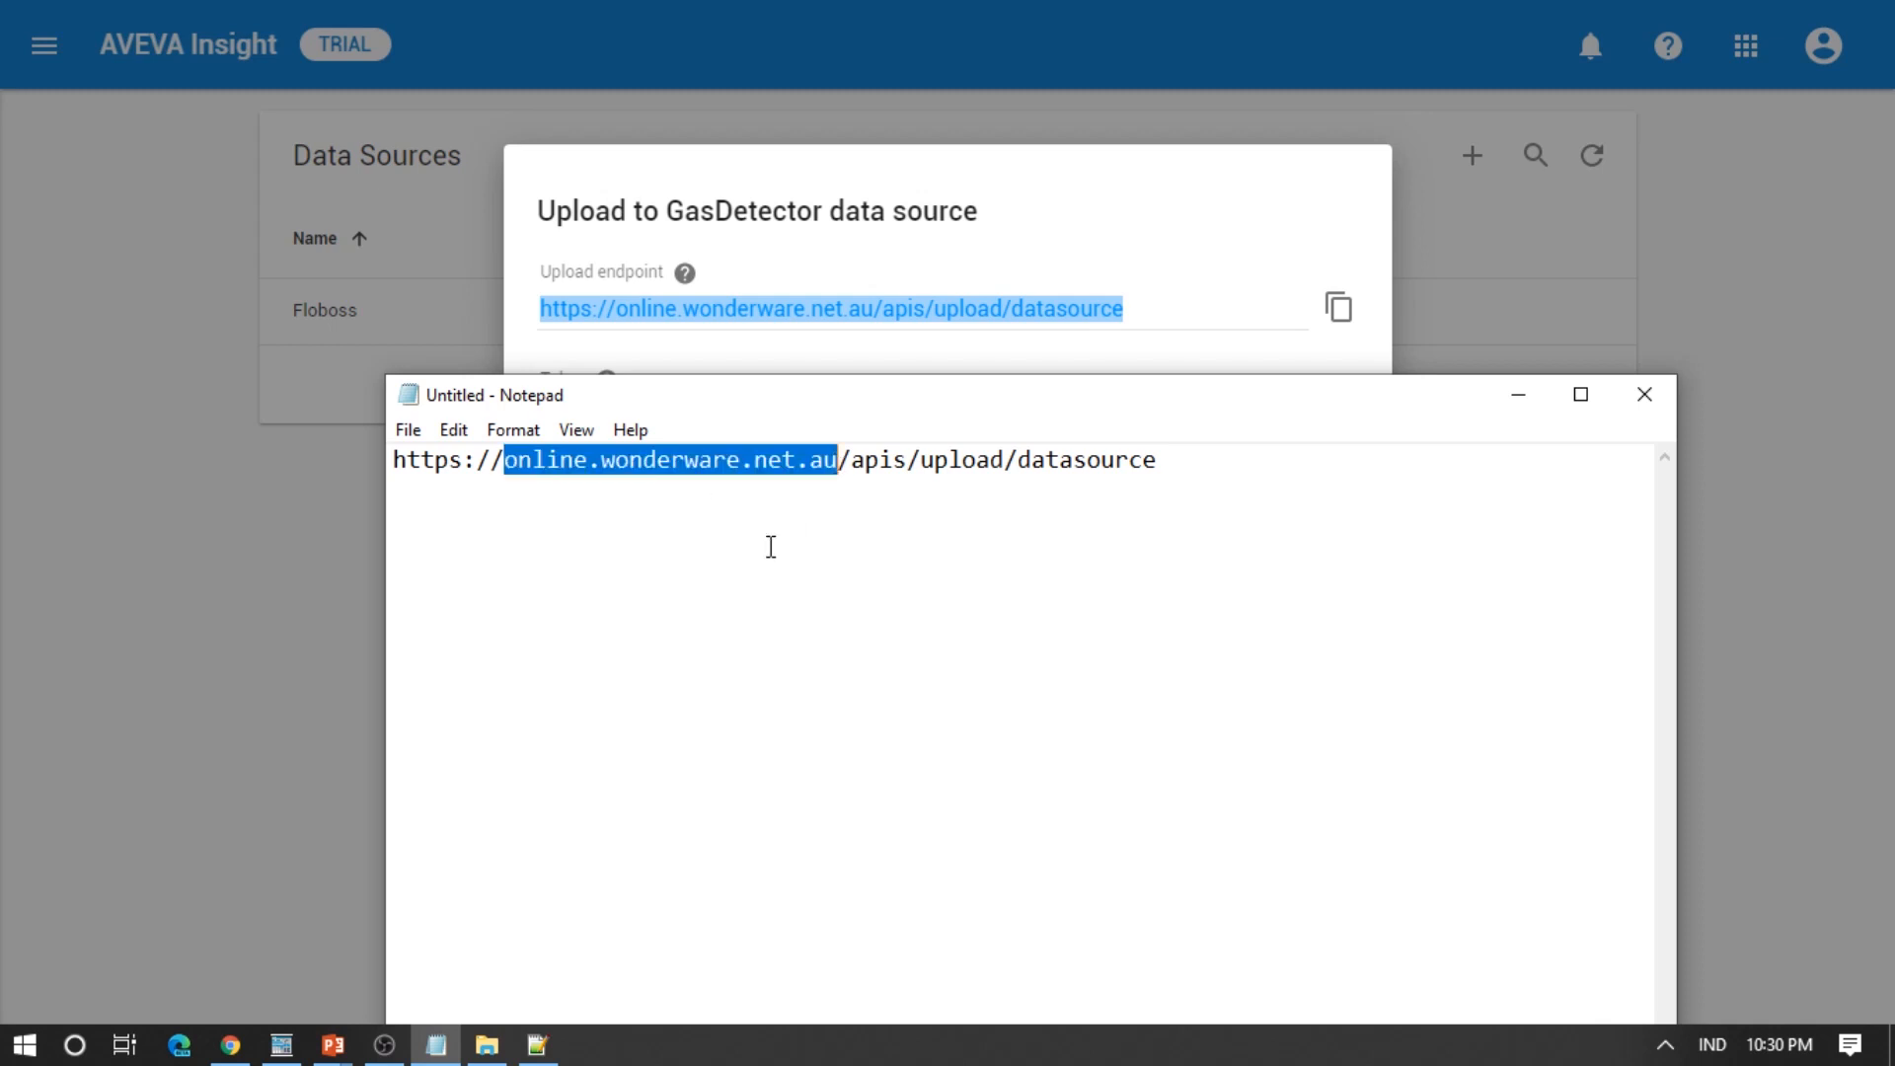
# Step: Paste the copied host name on its own line under the endpoint URL, leaving one blank line between them
pyautogui.click(1209, 468)
pyautogui.press('Return')
pyautogui.press('Return')
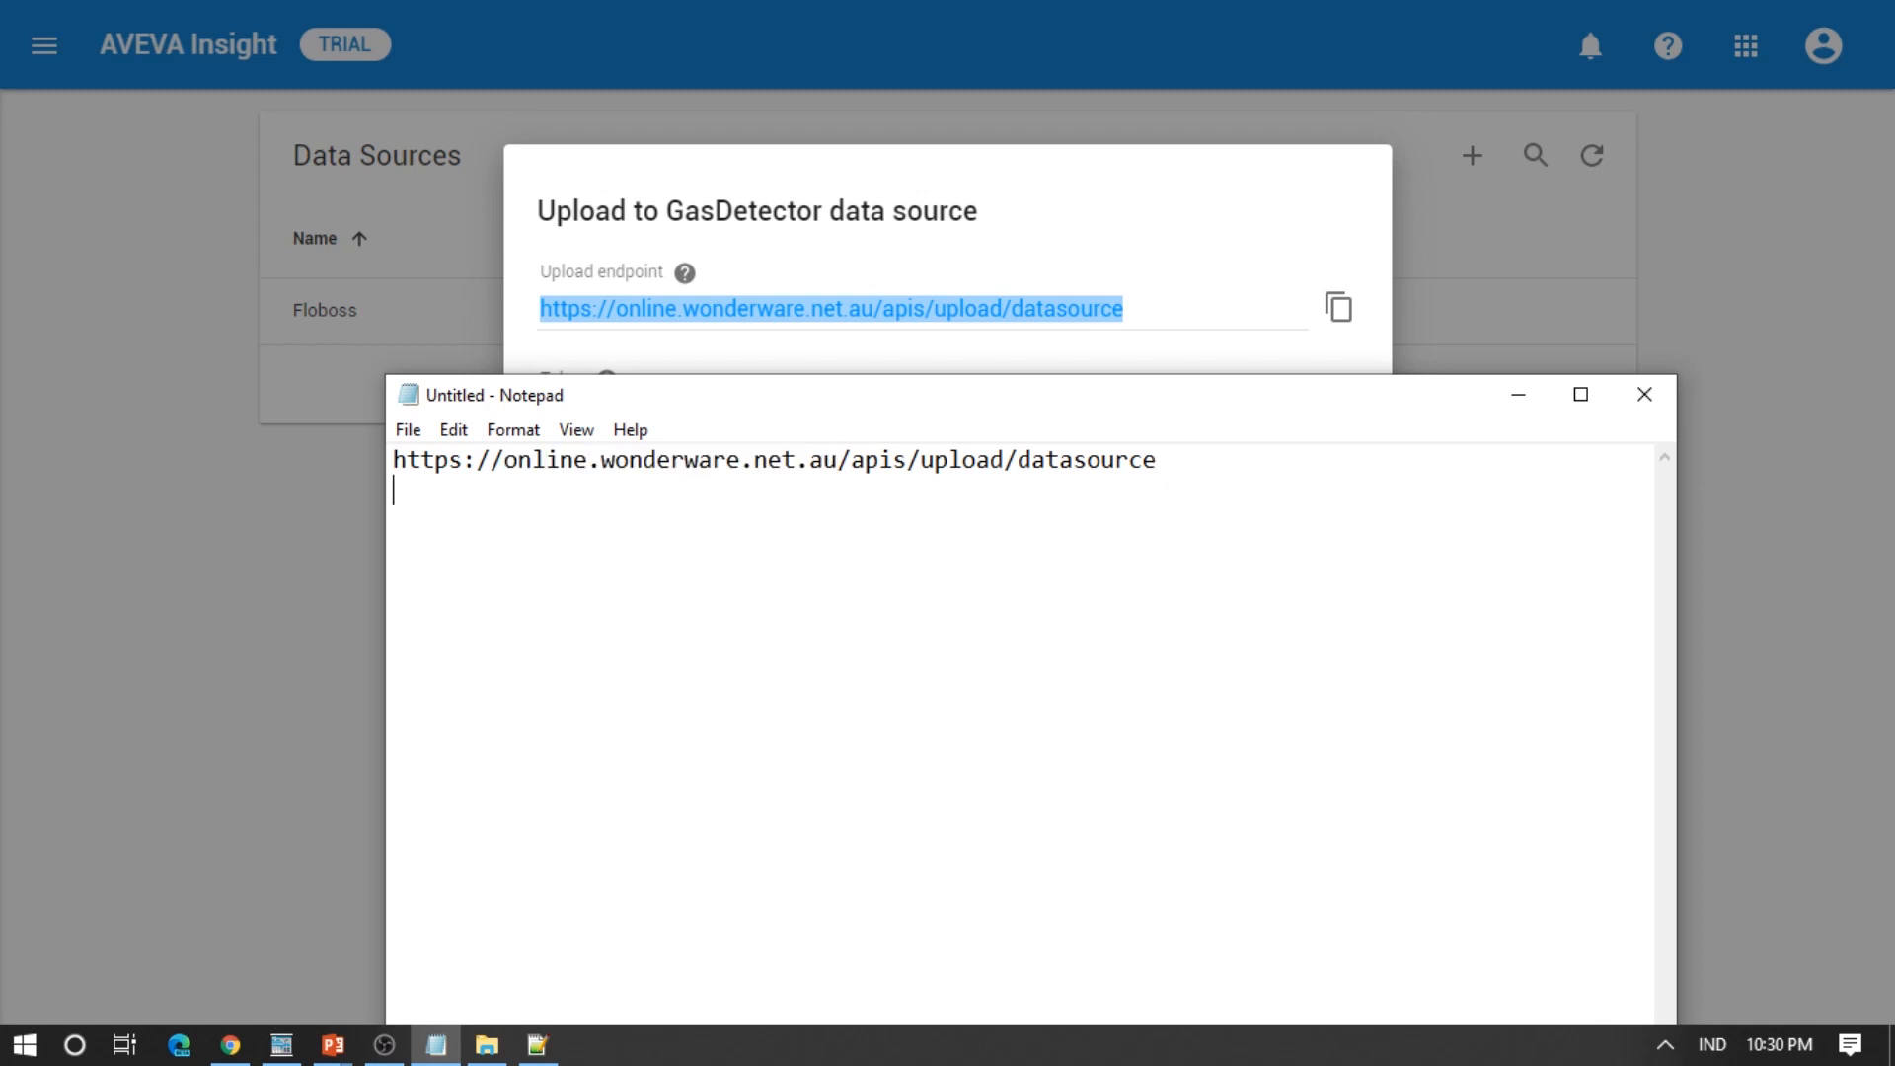
pyautogui.write('v')
pyautogui.press('BackSpace')
pyautogui.hotkey('ctrl', 'v')
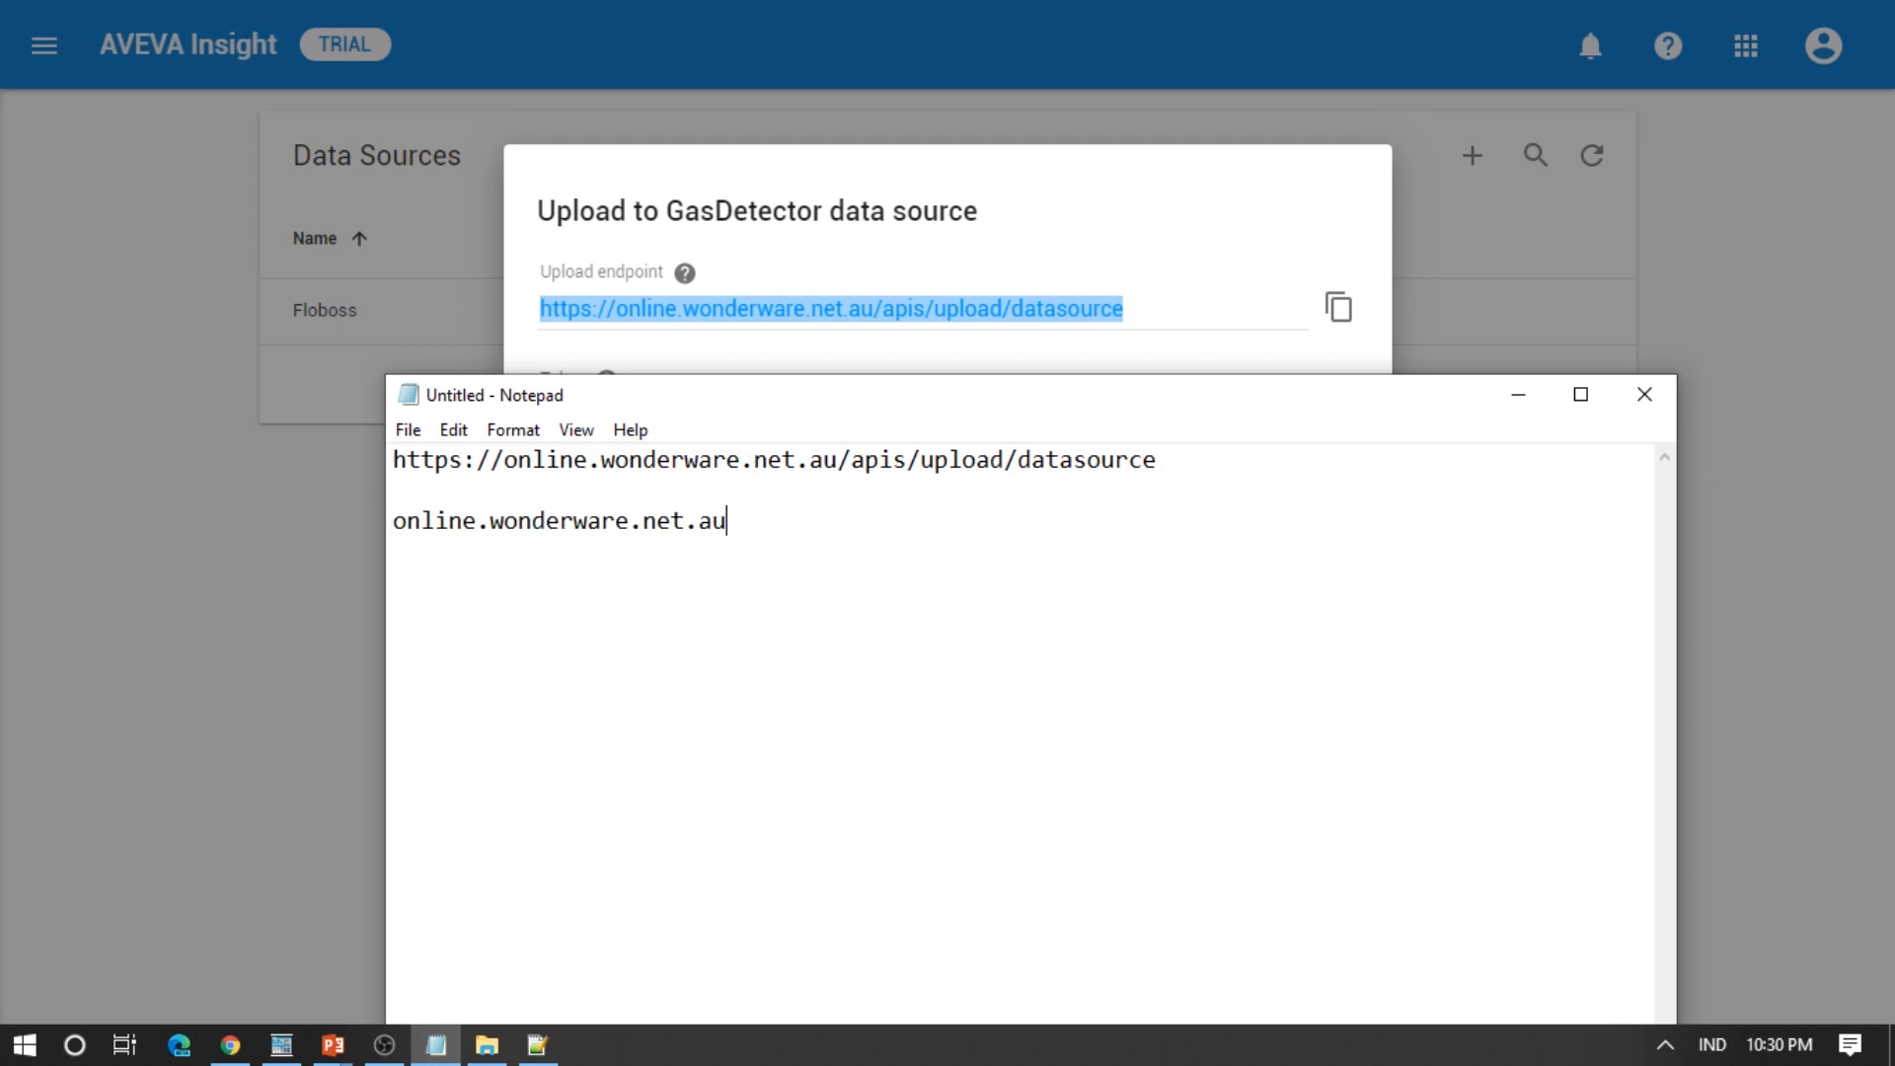
# Step: Put the label "Host AVEVA Insight ->" in front of the pasted host name
pyautogui.press('Up')
pyautogui.write('Host AVEV')
pyautogui.write('A Insi')
pyautogui.write('gh')
pyautogui.press('BackSpace')
pyautogui.write('ht ->')
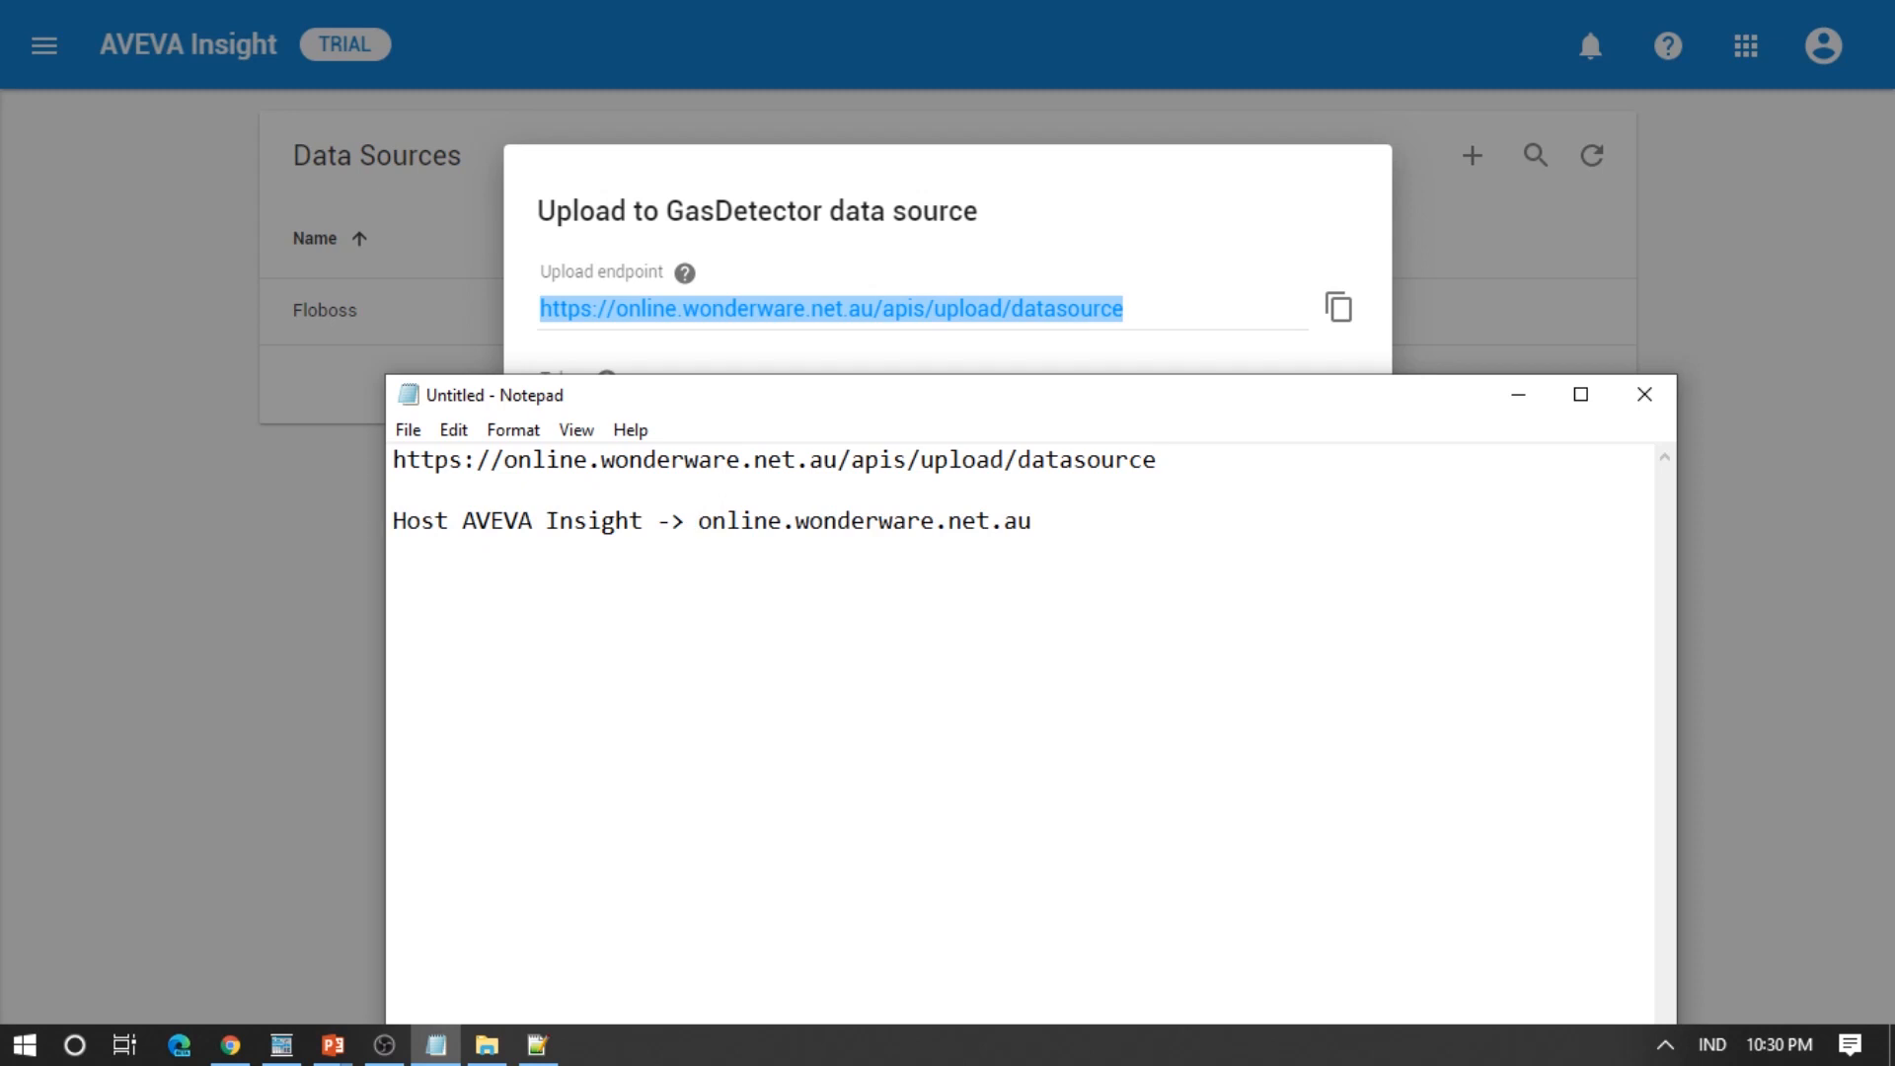
# Step: Add an "Authorization ->" line below the host line, then copy the GasDetector upload token and paste it underneath
pyautogui.moveTo(1084, 409); pyautogui.dragTo(1105, 728)
pyautogui.write('Authorization    ->')
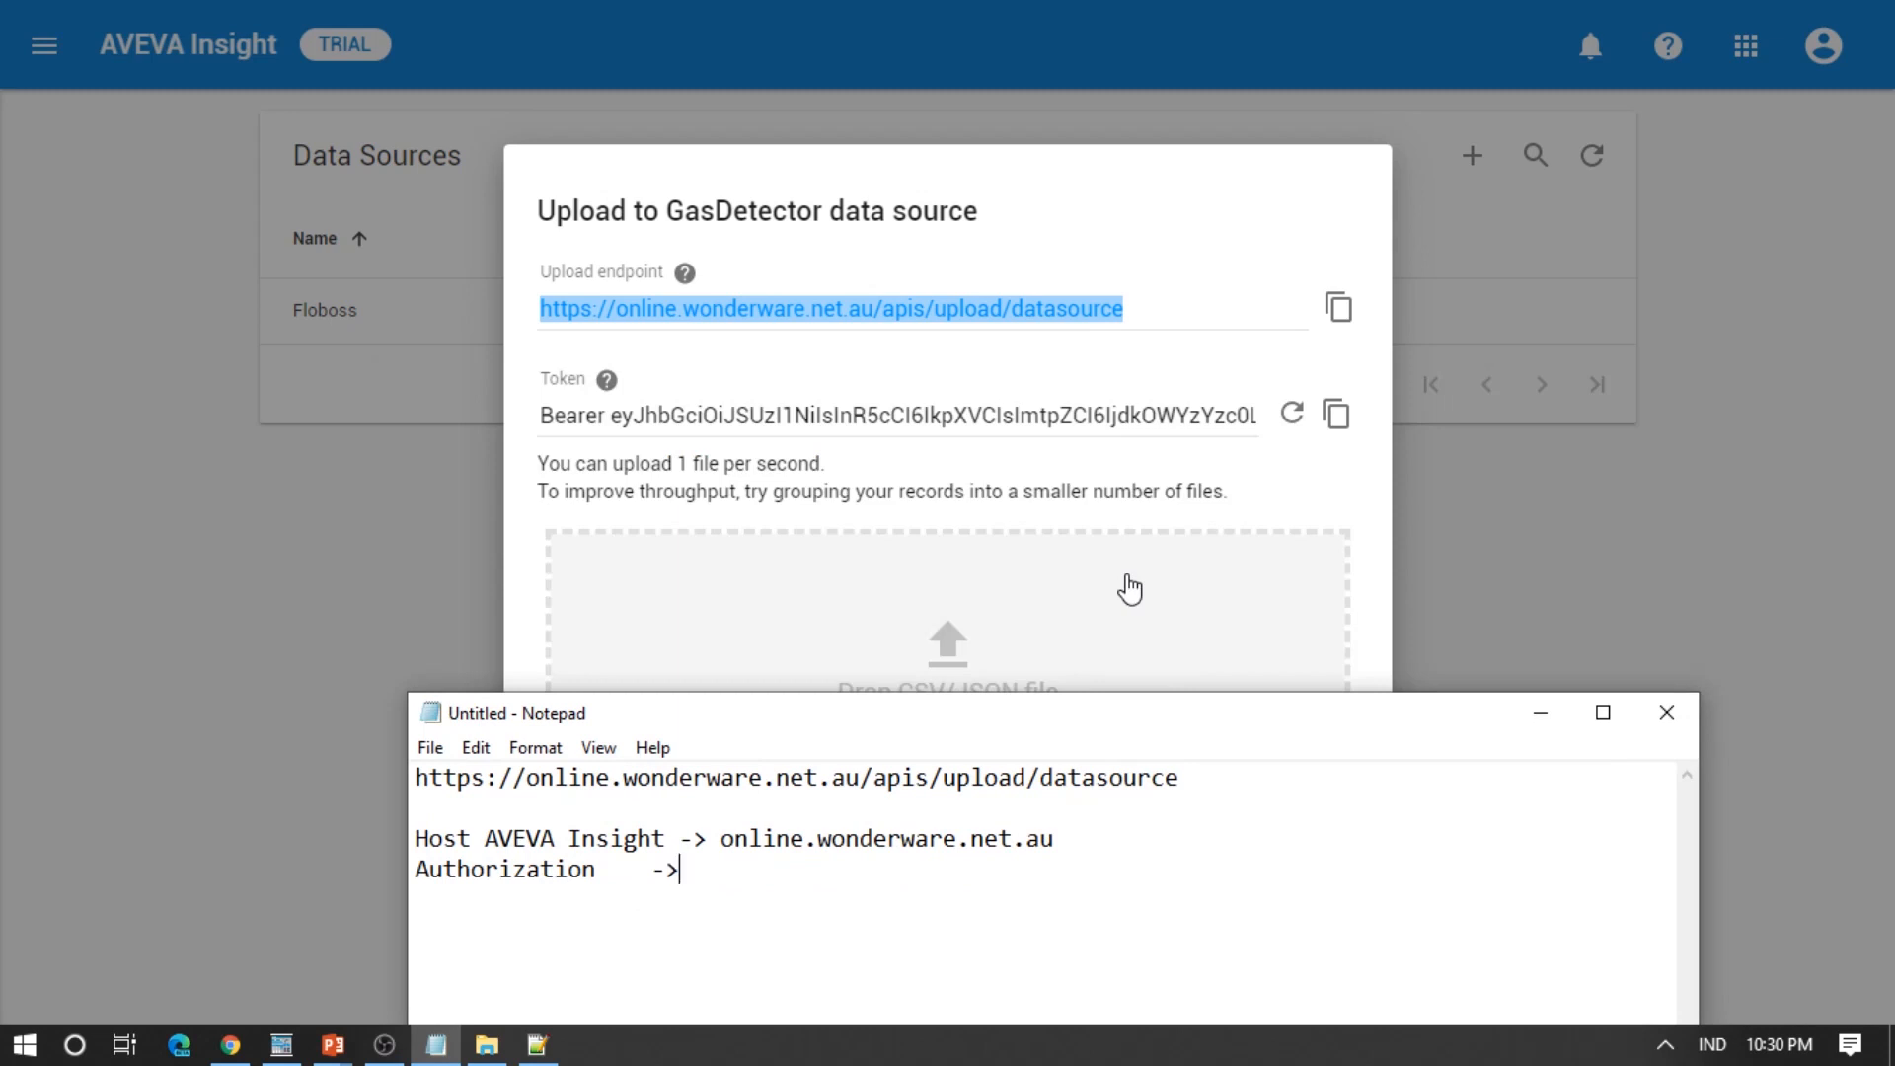
pyautogui.click(1339, 427)
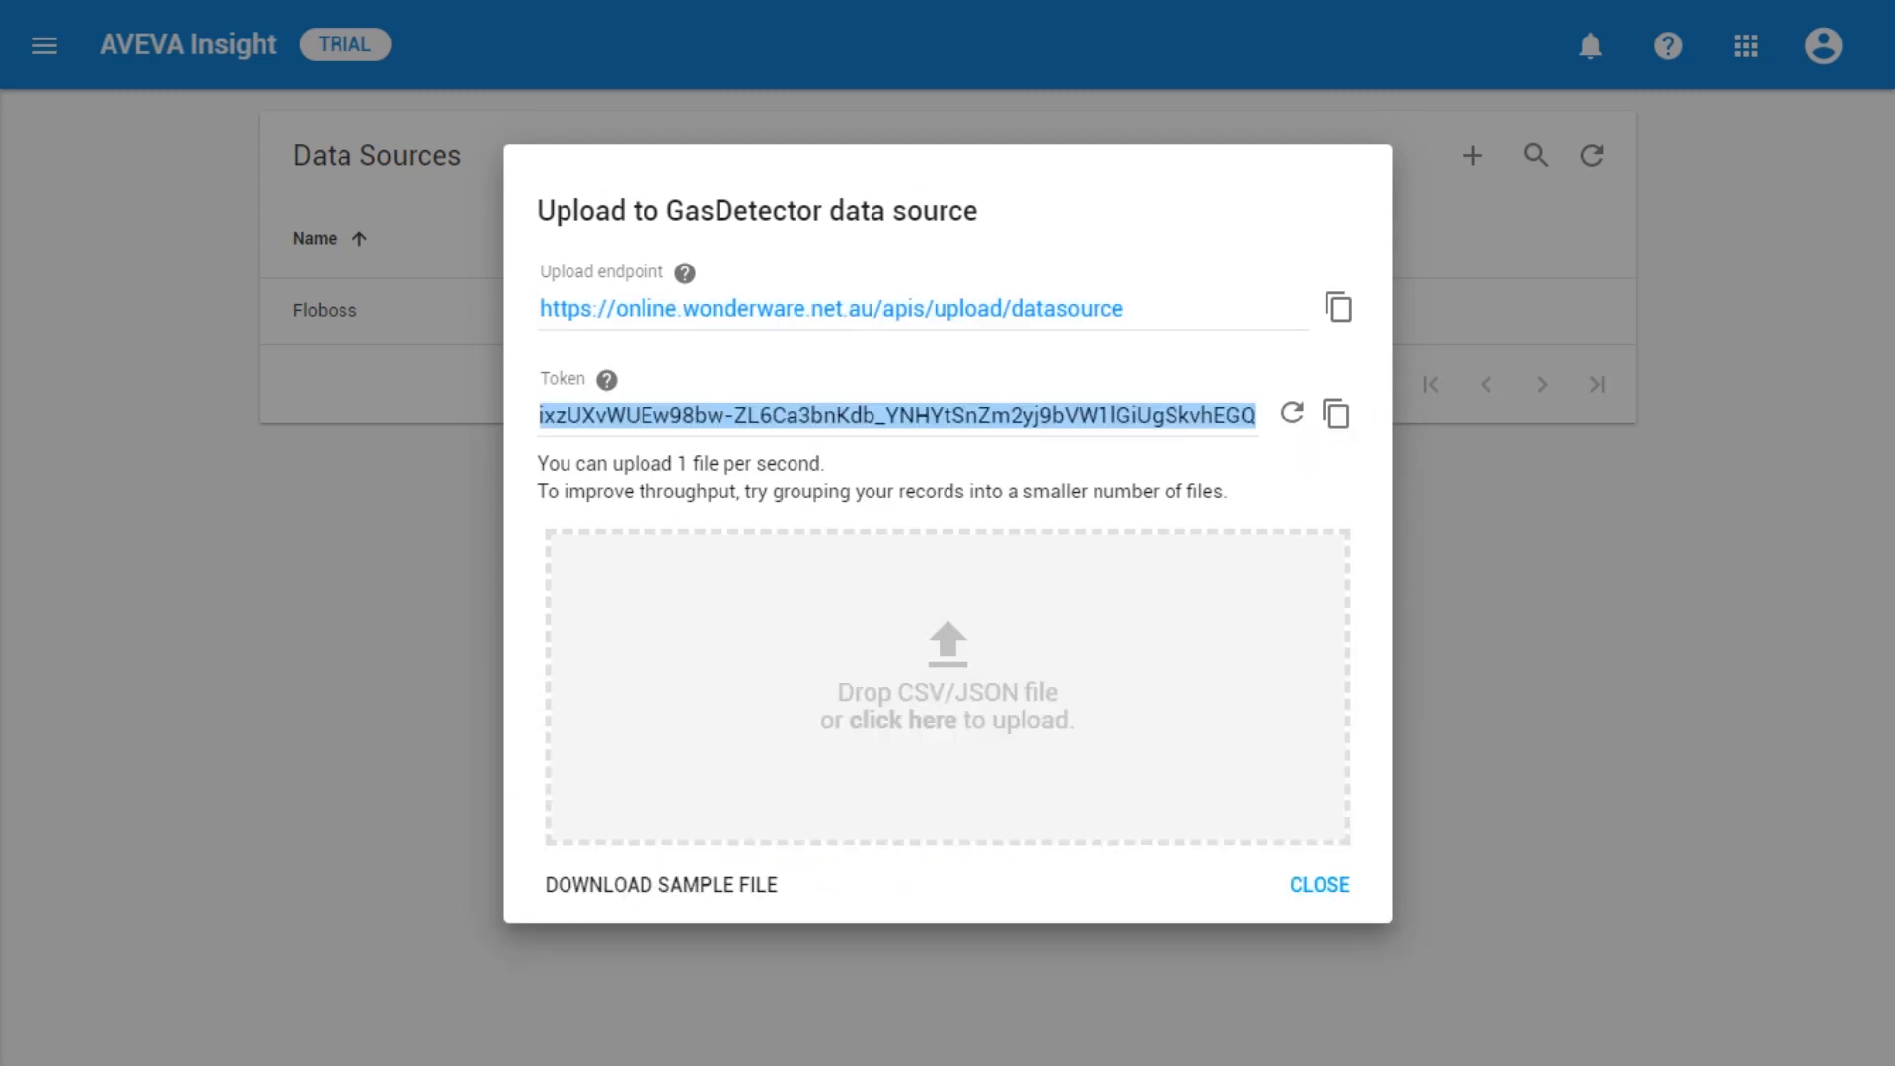
pyautogui.hotkey('alt', 'Tab')
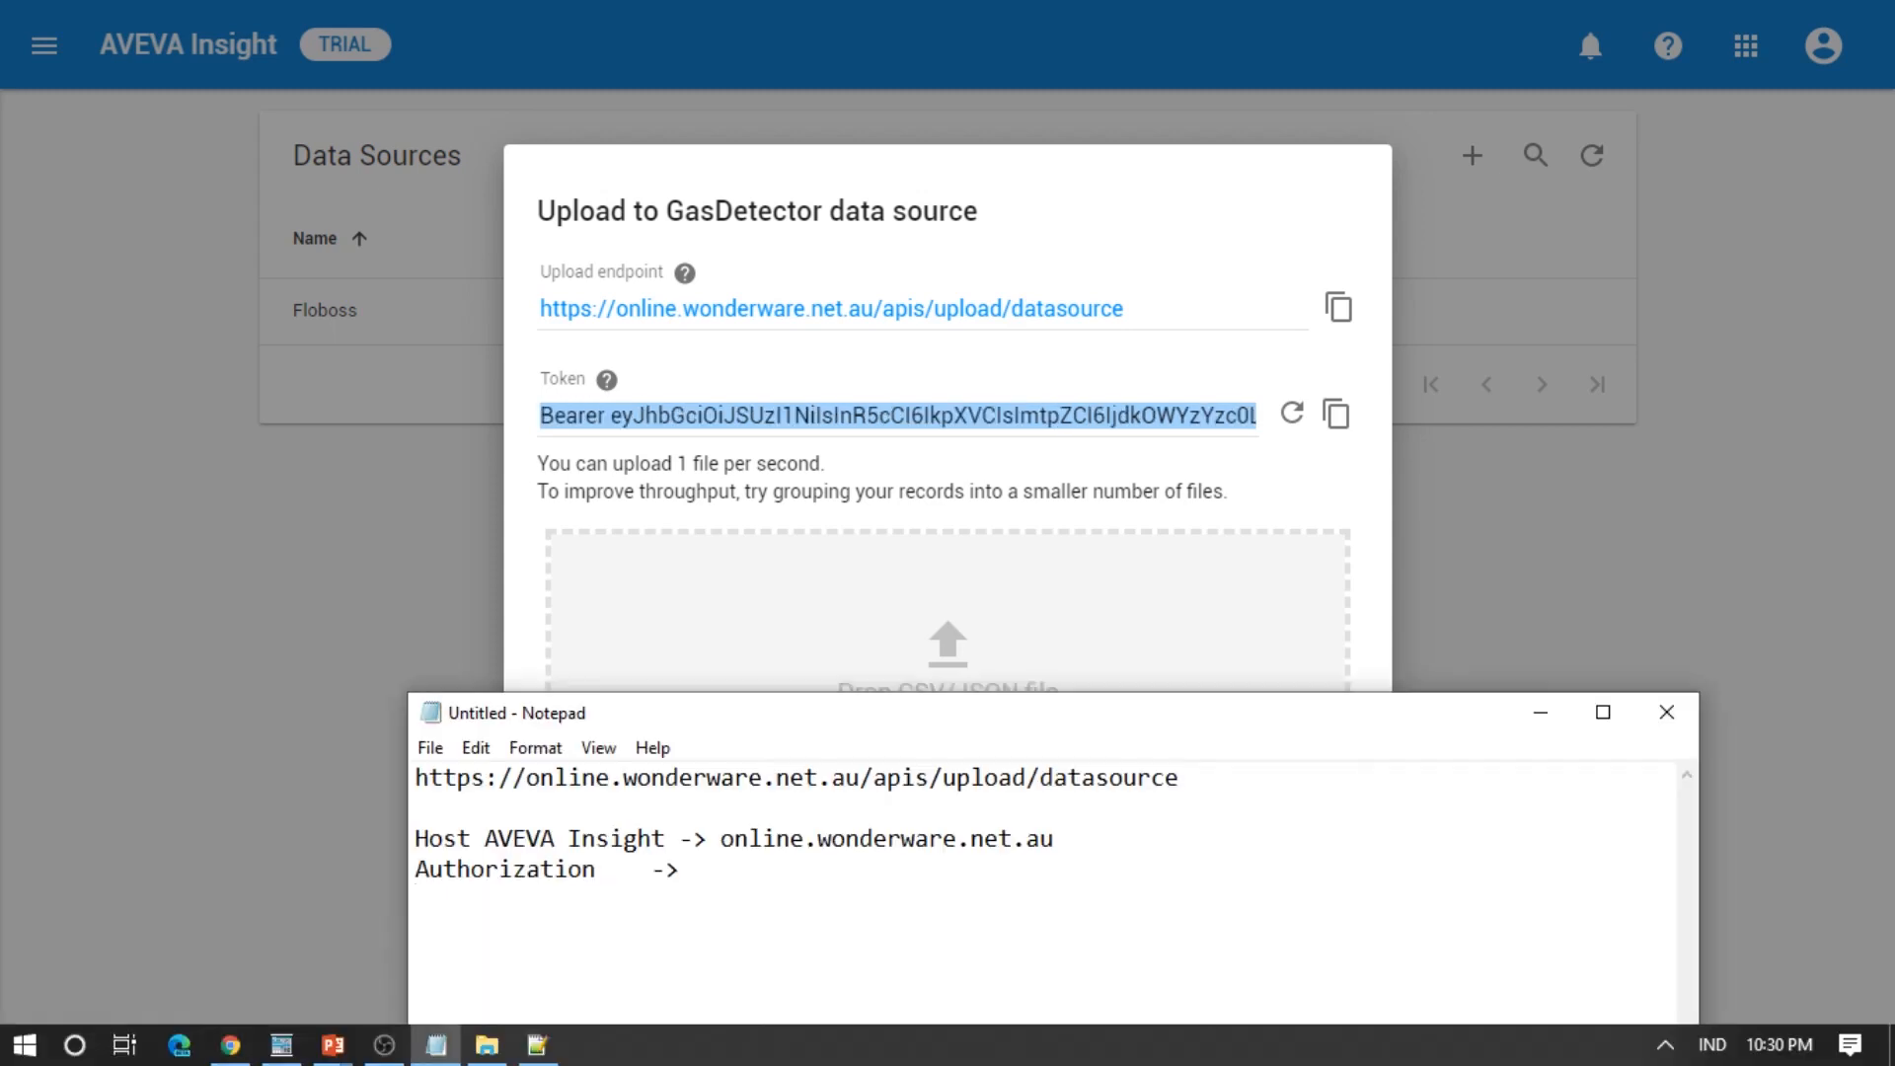
pyautogui.hotkey('ctrl', 'v')
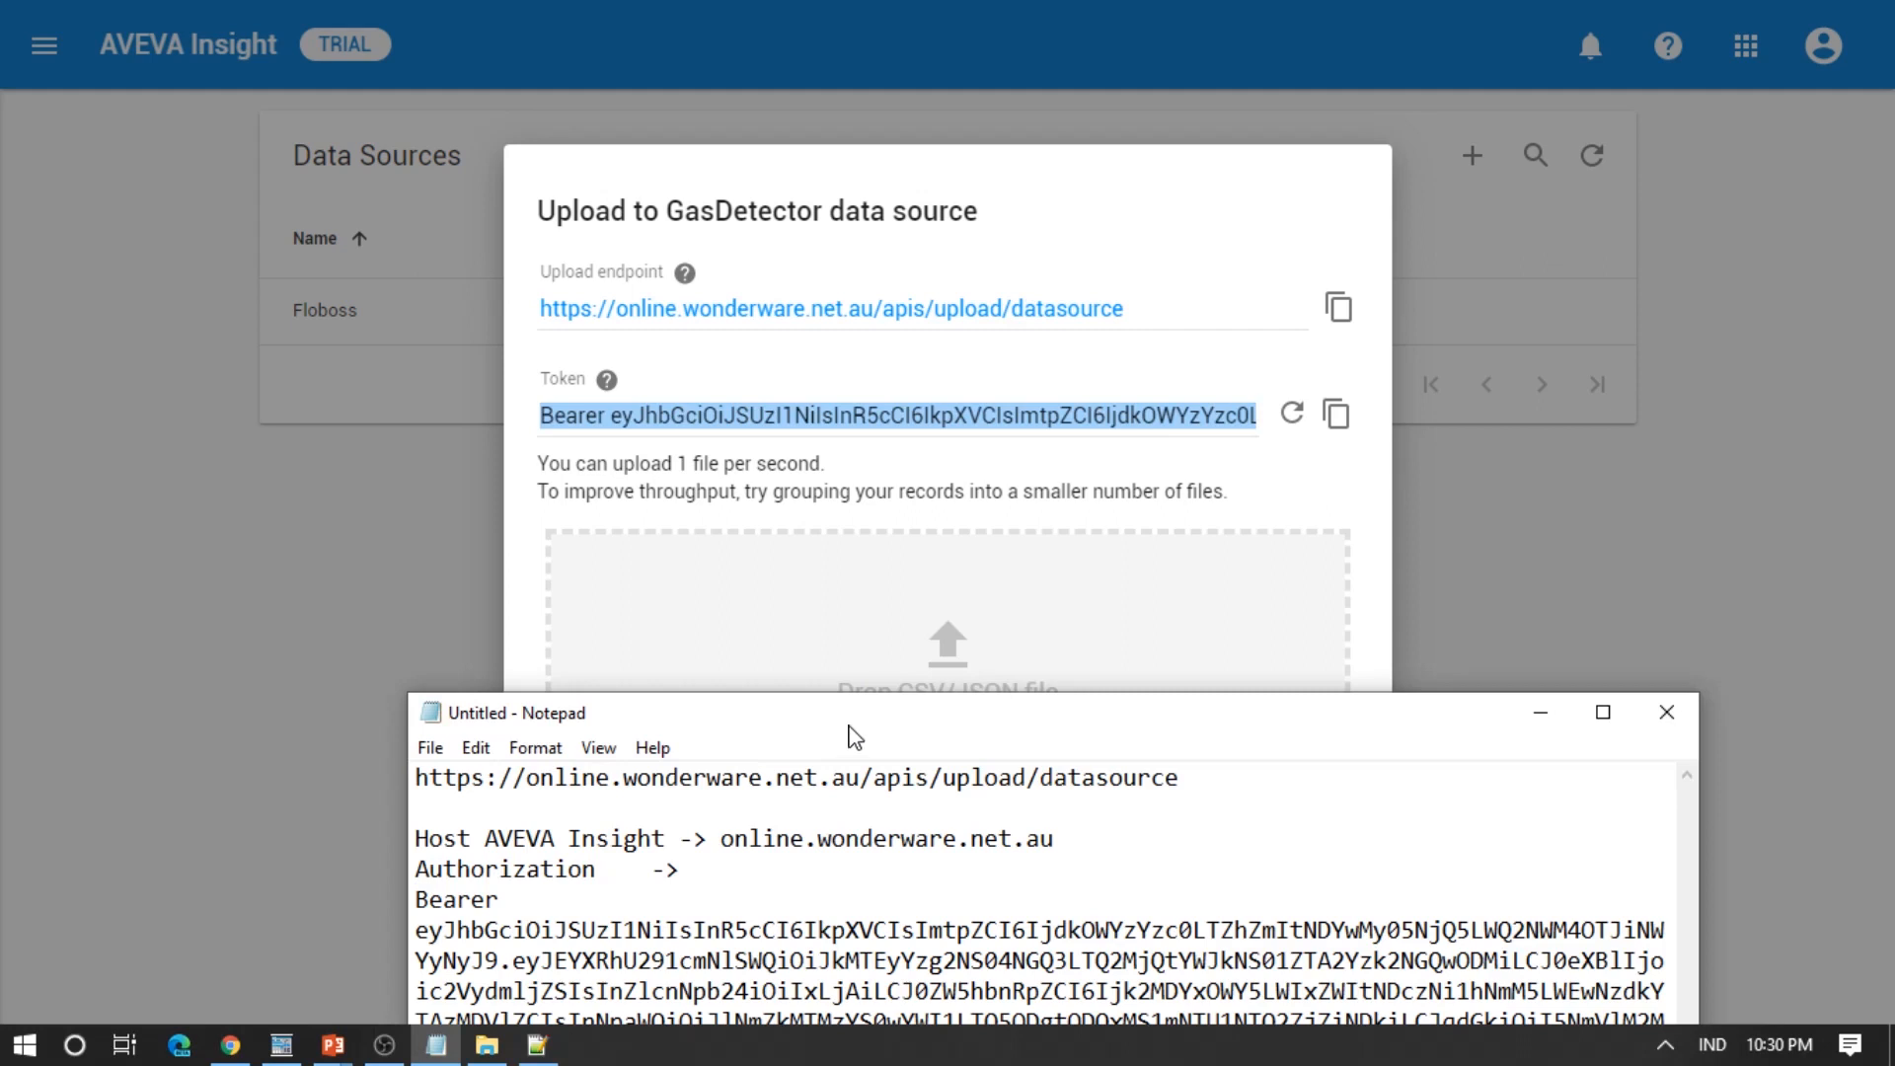
# Step: Extend the token's label to "Authorization Token ->" and separate it from the host line with a blank line
pyautogui.moveTo(850, 731); pyautogui.dragTo(796, 325)
pyautogui.moveTo(900, 795); pyautogui.dragTo(353, 494)
pyautogui.click(814, 910)
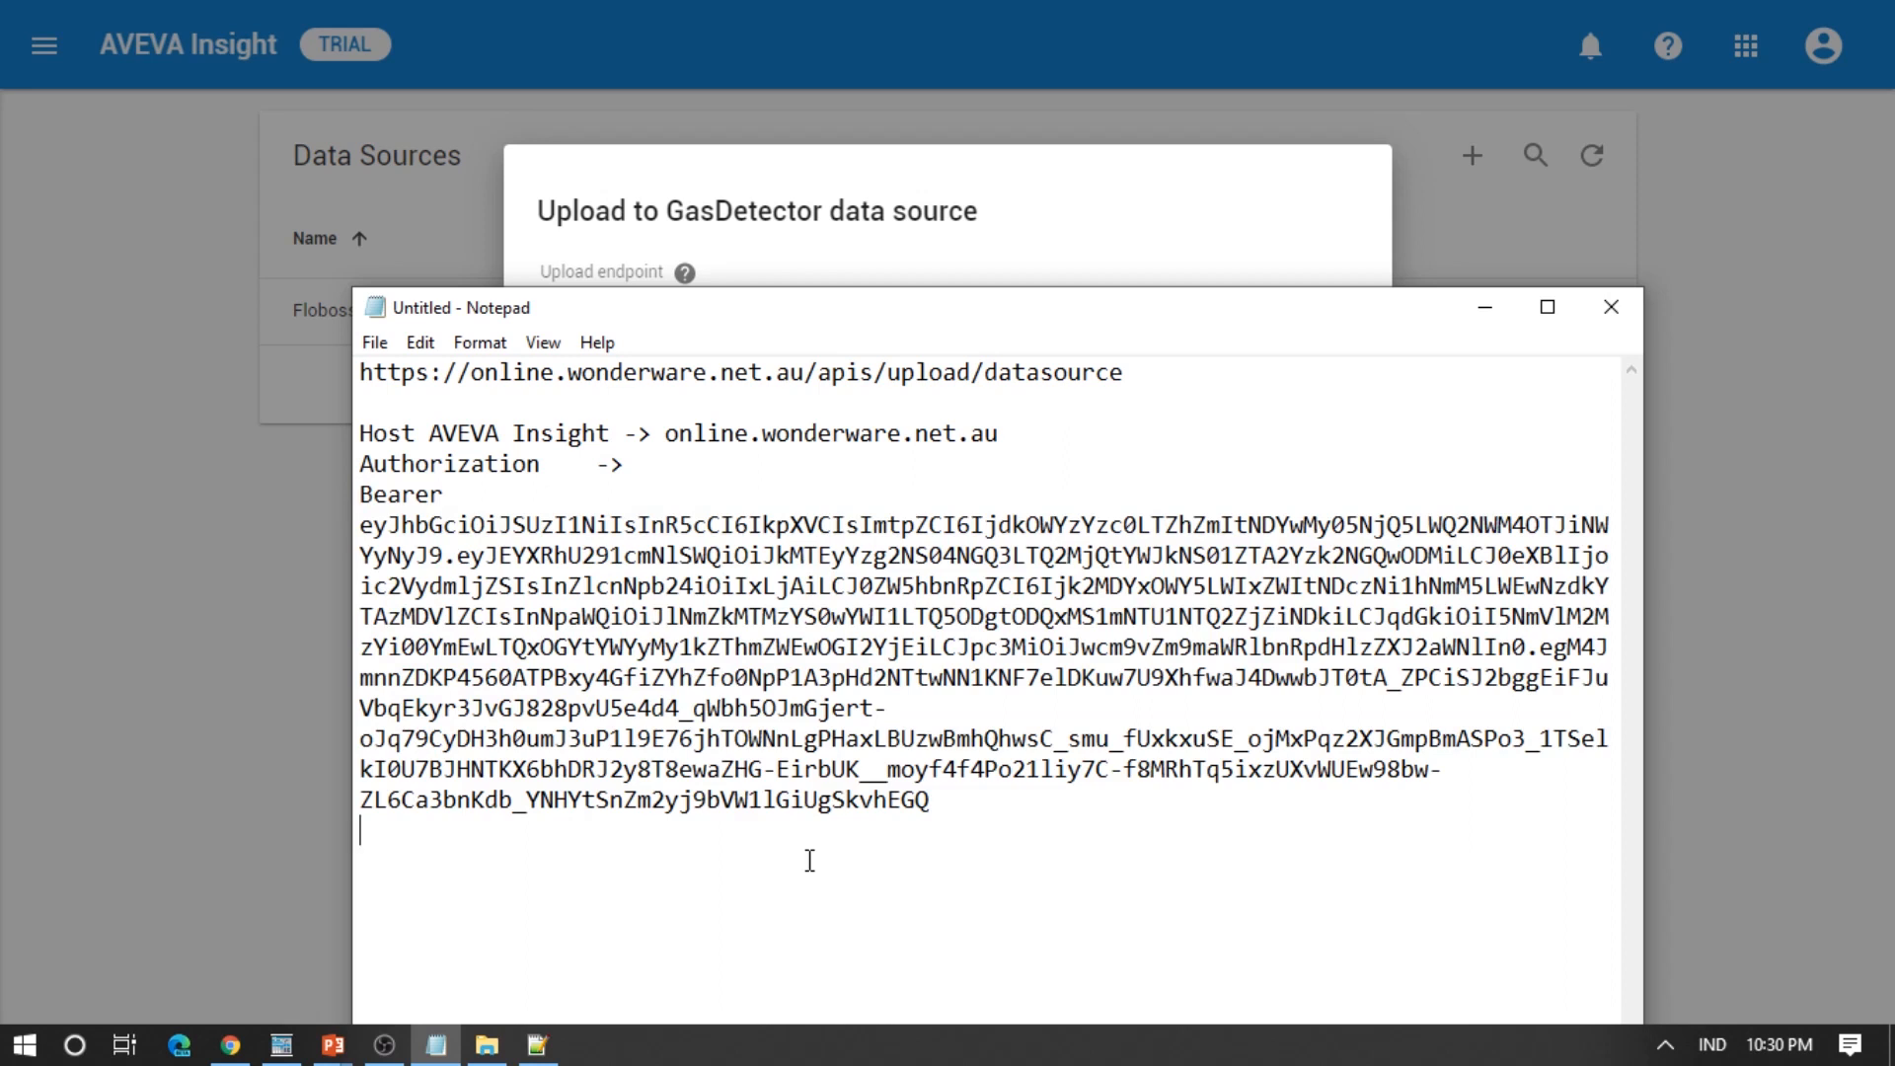
pyautogui.write('Token')
pyautogui.press('Return')
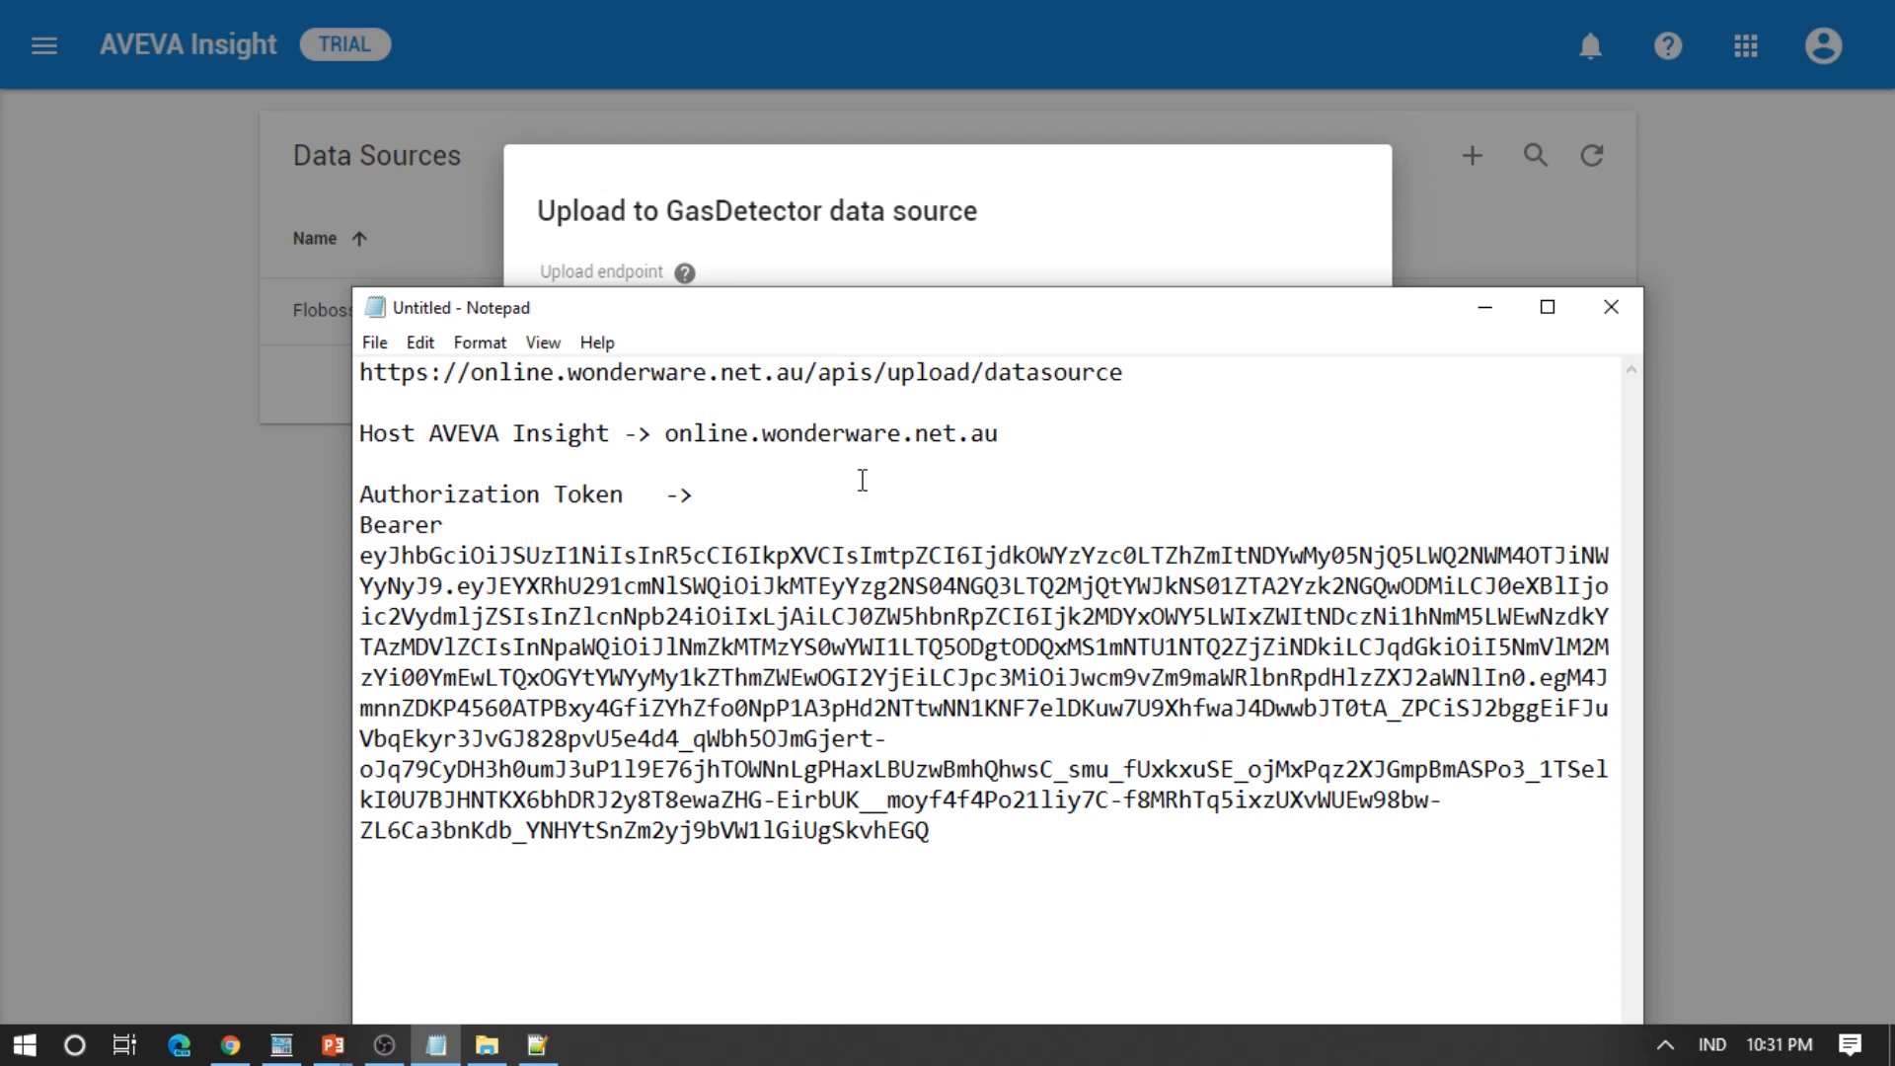
# Step: Review the noted host and token, then switch to Notepad++ and examine the data key in SampleJsonDataFile.json
pyautogui.moveTo(664, 434); pyautogui.dragTo(1019, 433)
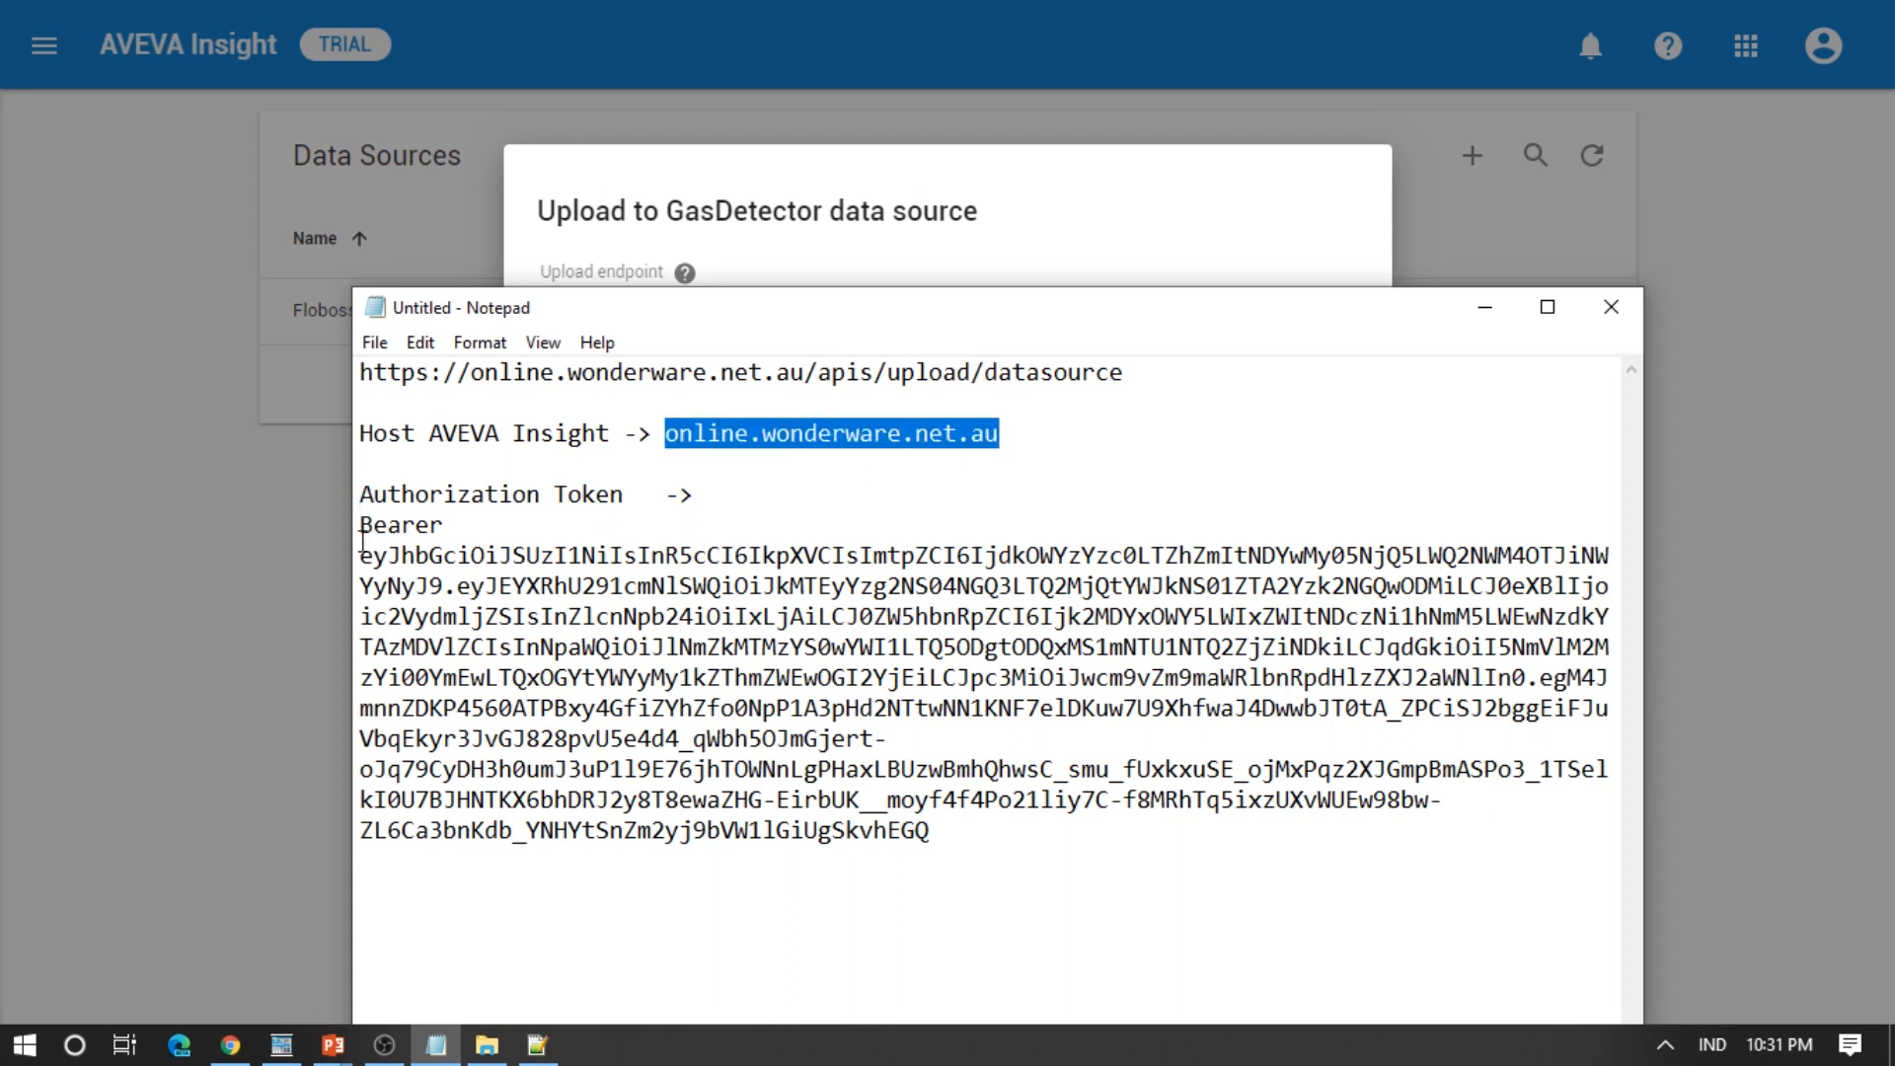
pyautogui.moveTo(359, 528); pyautogui.dragTo(954, 822)
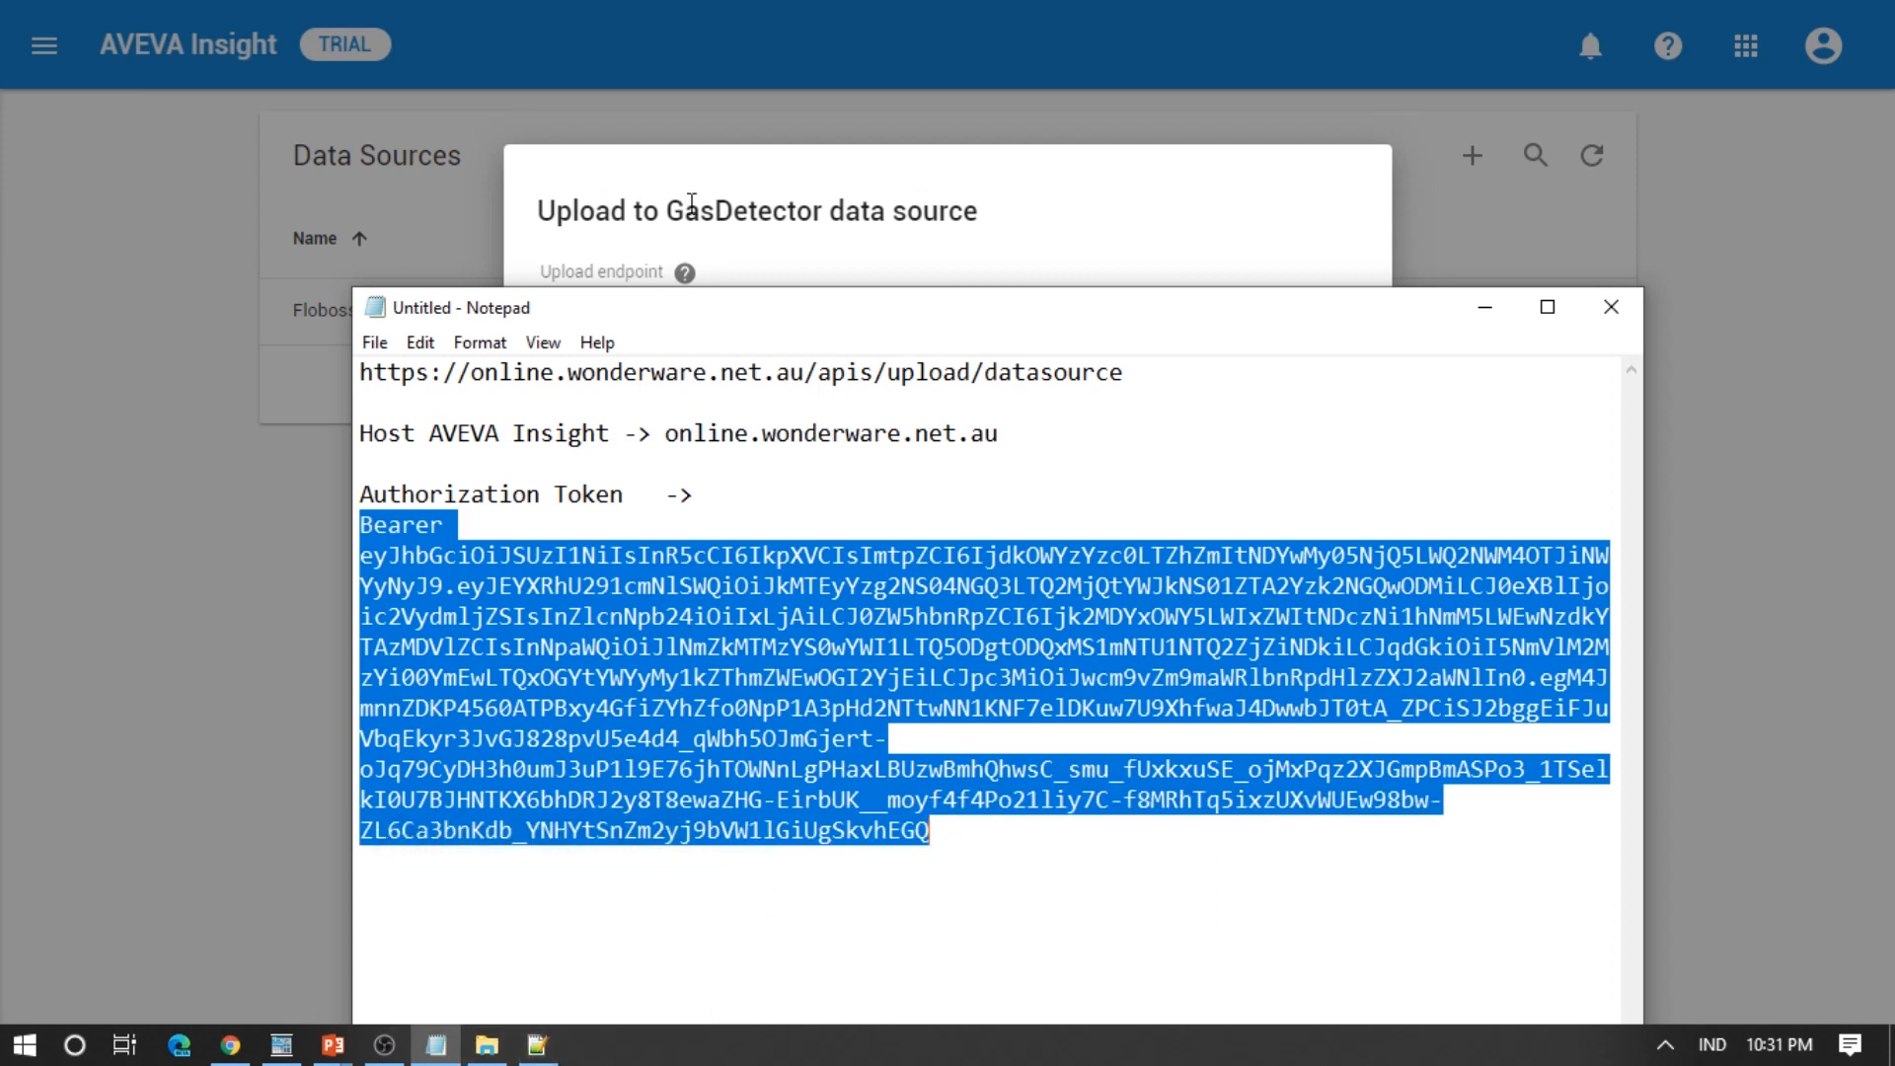
pyautogui.click(1130, 271)
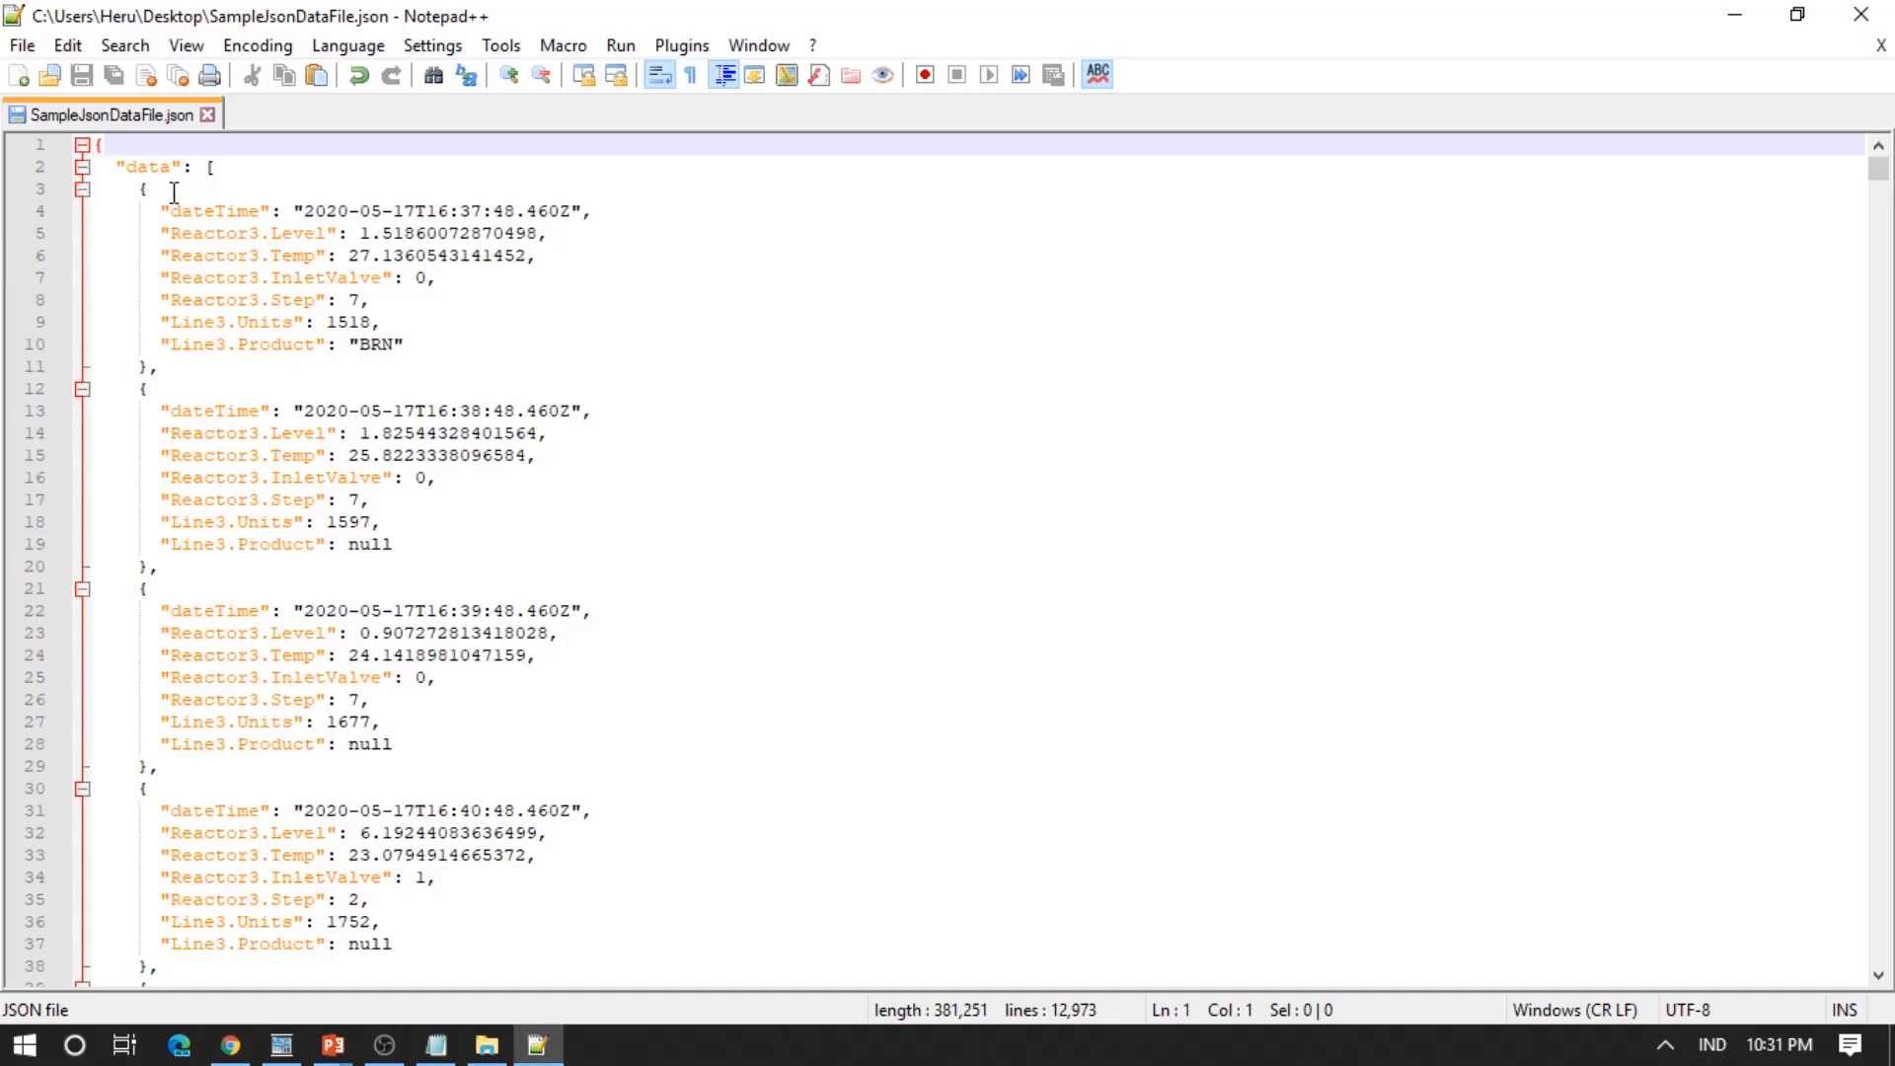
pyautogui.moveTo(122, 171); pyautogui.dragTo(184, 172)
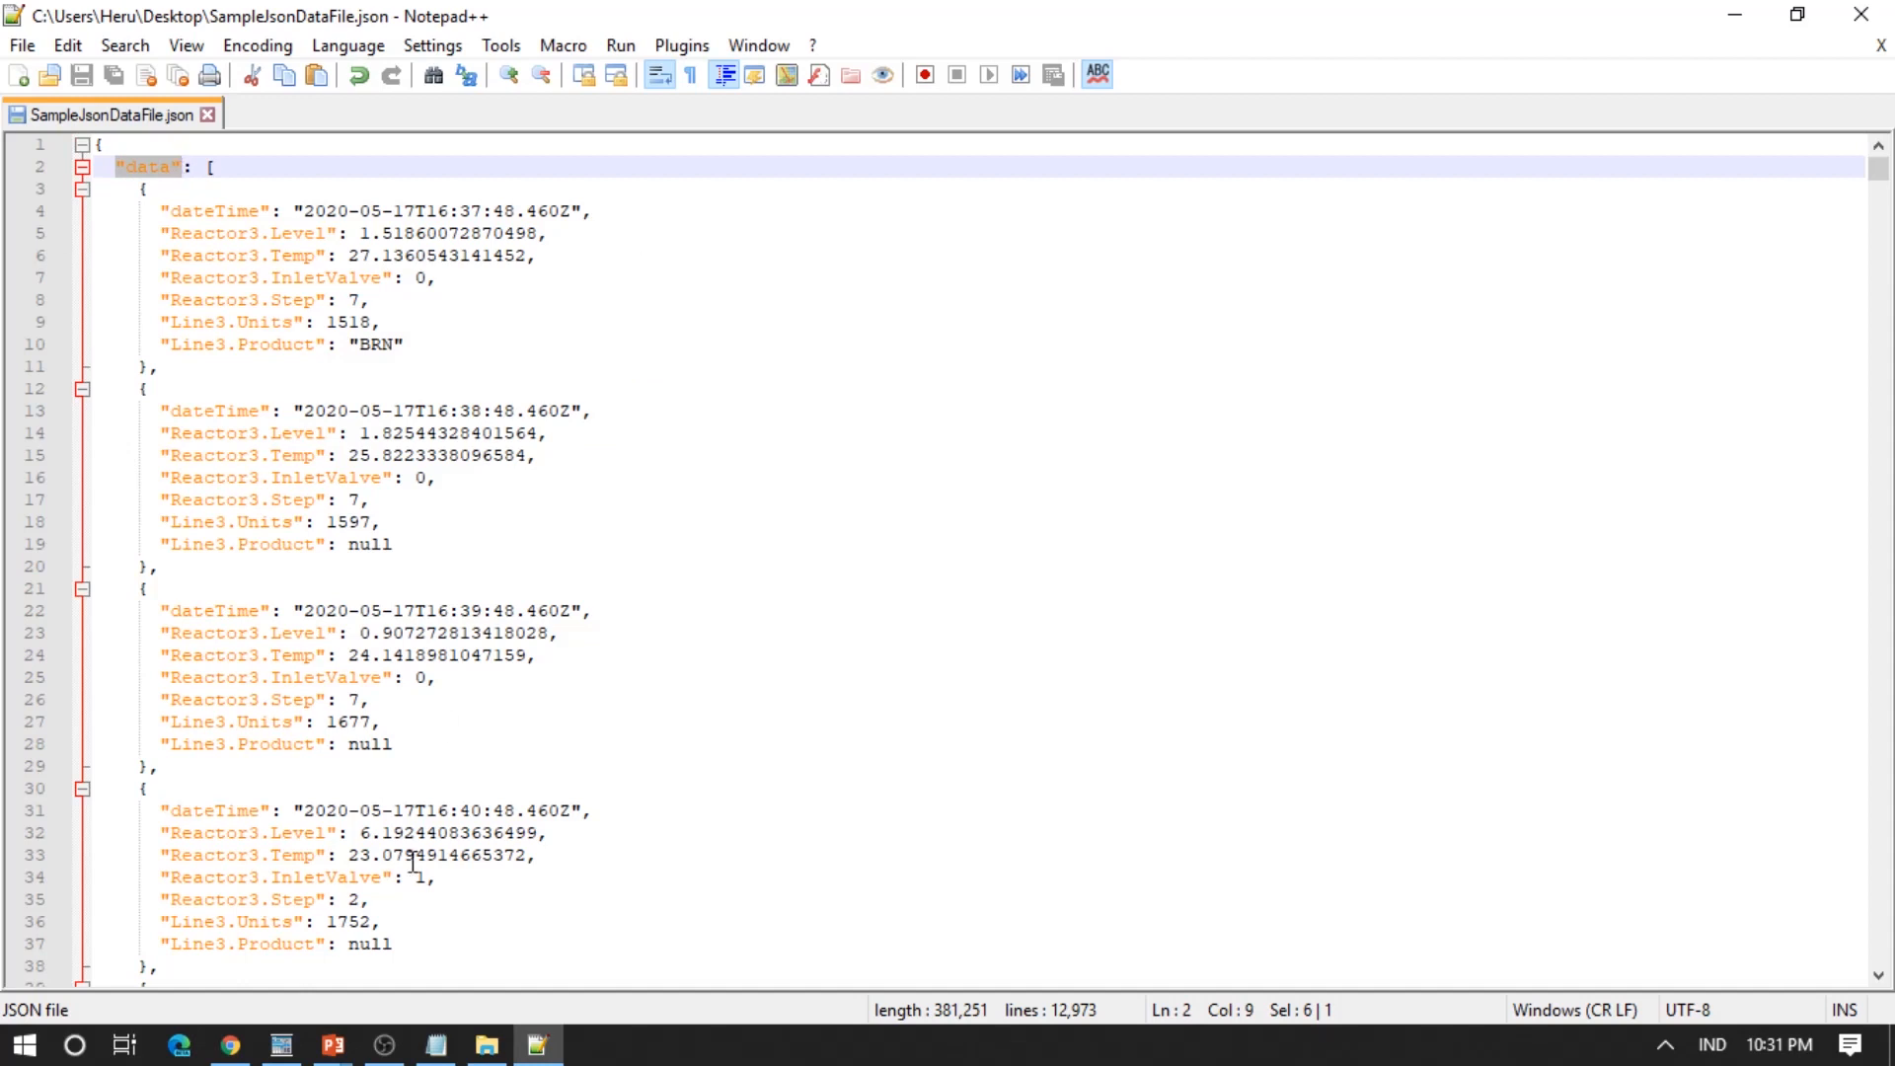
# Step: Switch back to Notepad and write the JSON skeleton {"data":[]} below the token
pyautogui.click(433, 1049)
pyautogui.click(486, 894)
pyautogui.write('{')
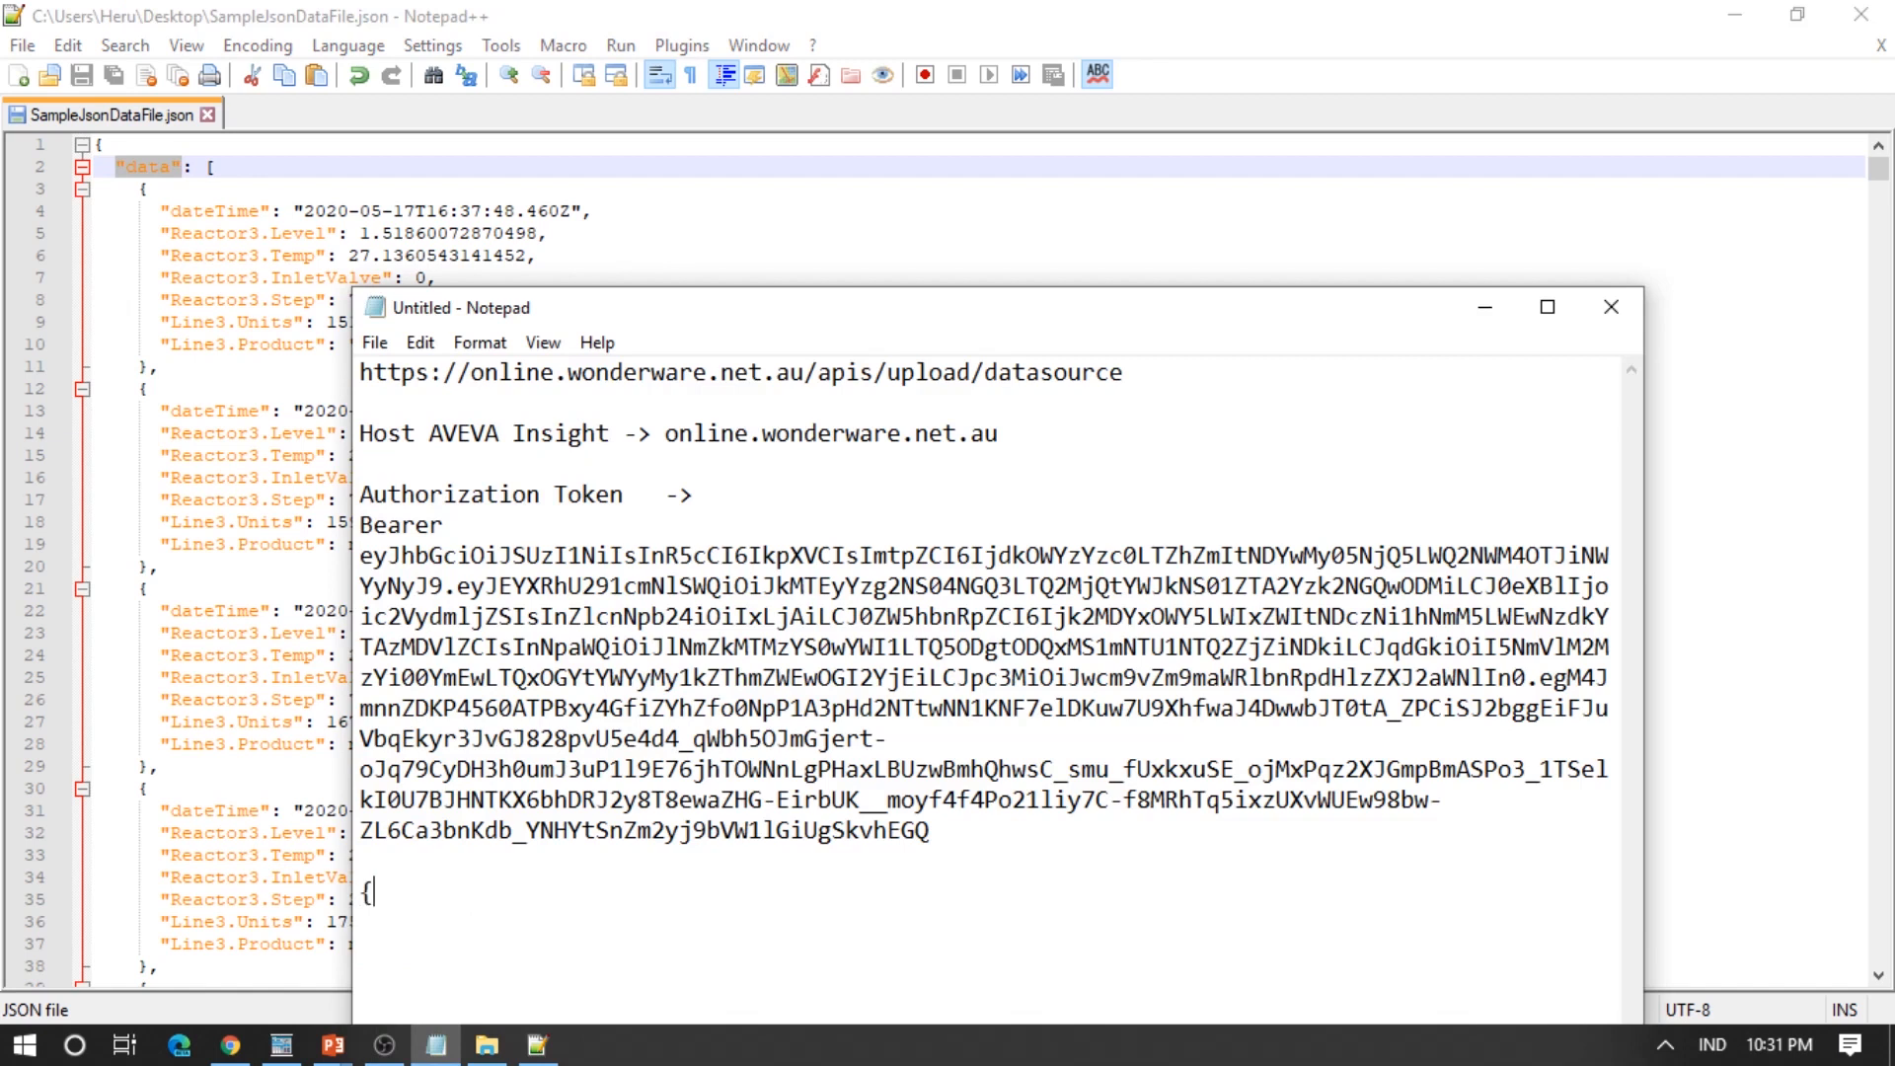
pyautogui.write('"data":[]}')
# Step: Copy the first record object from SampleJsonDataFile.json, paste it inside the data array in Notepad and review the full payload
pyautogui.click(189, 216)
pyautogui.moveTo(140, 189); pyautogui.dragTo(148, 367)
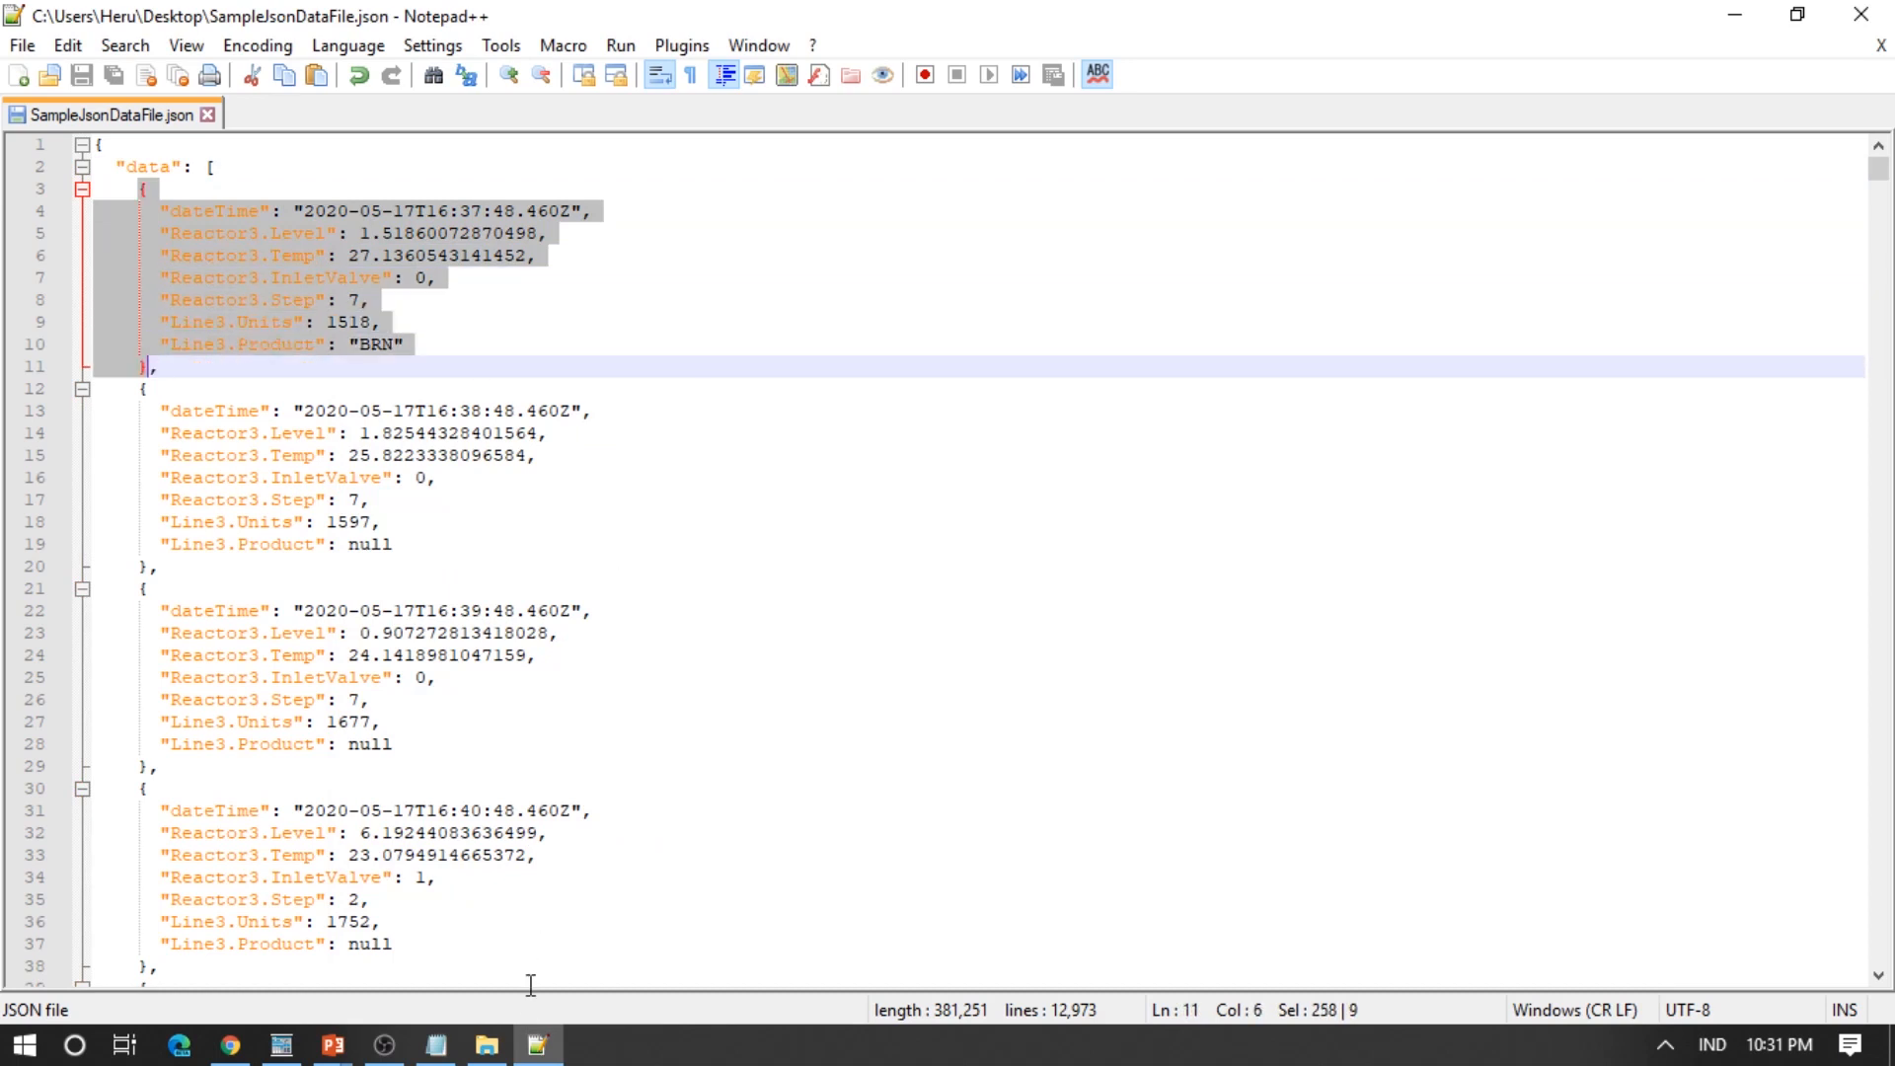
pyautogui.click(533, 1055)
pyautogui.hotkey('ctrl', 'v')
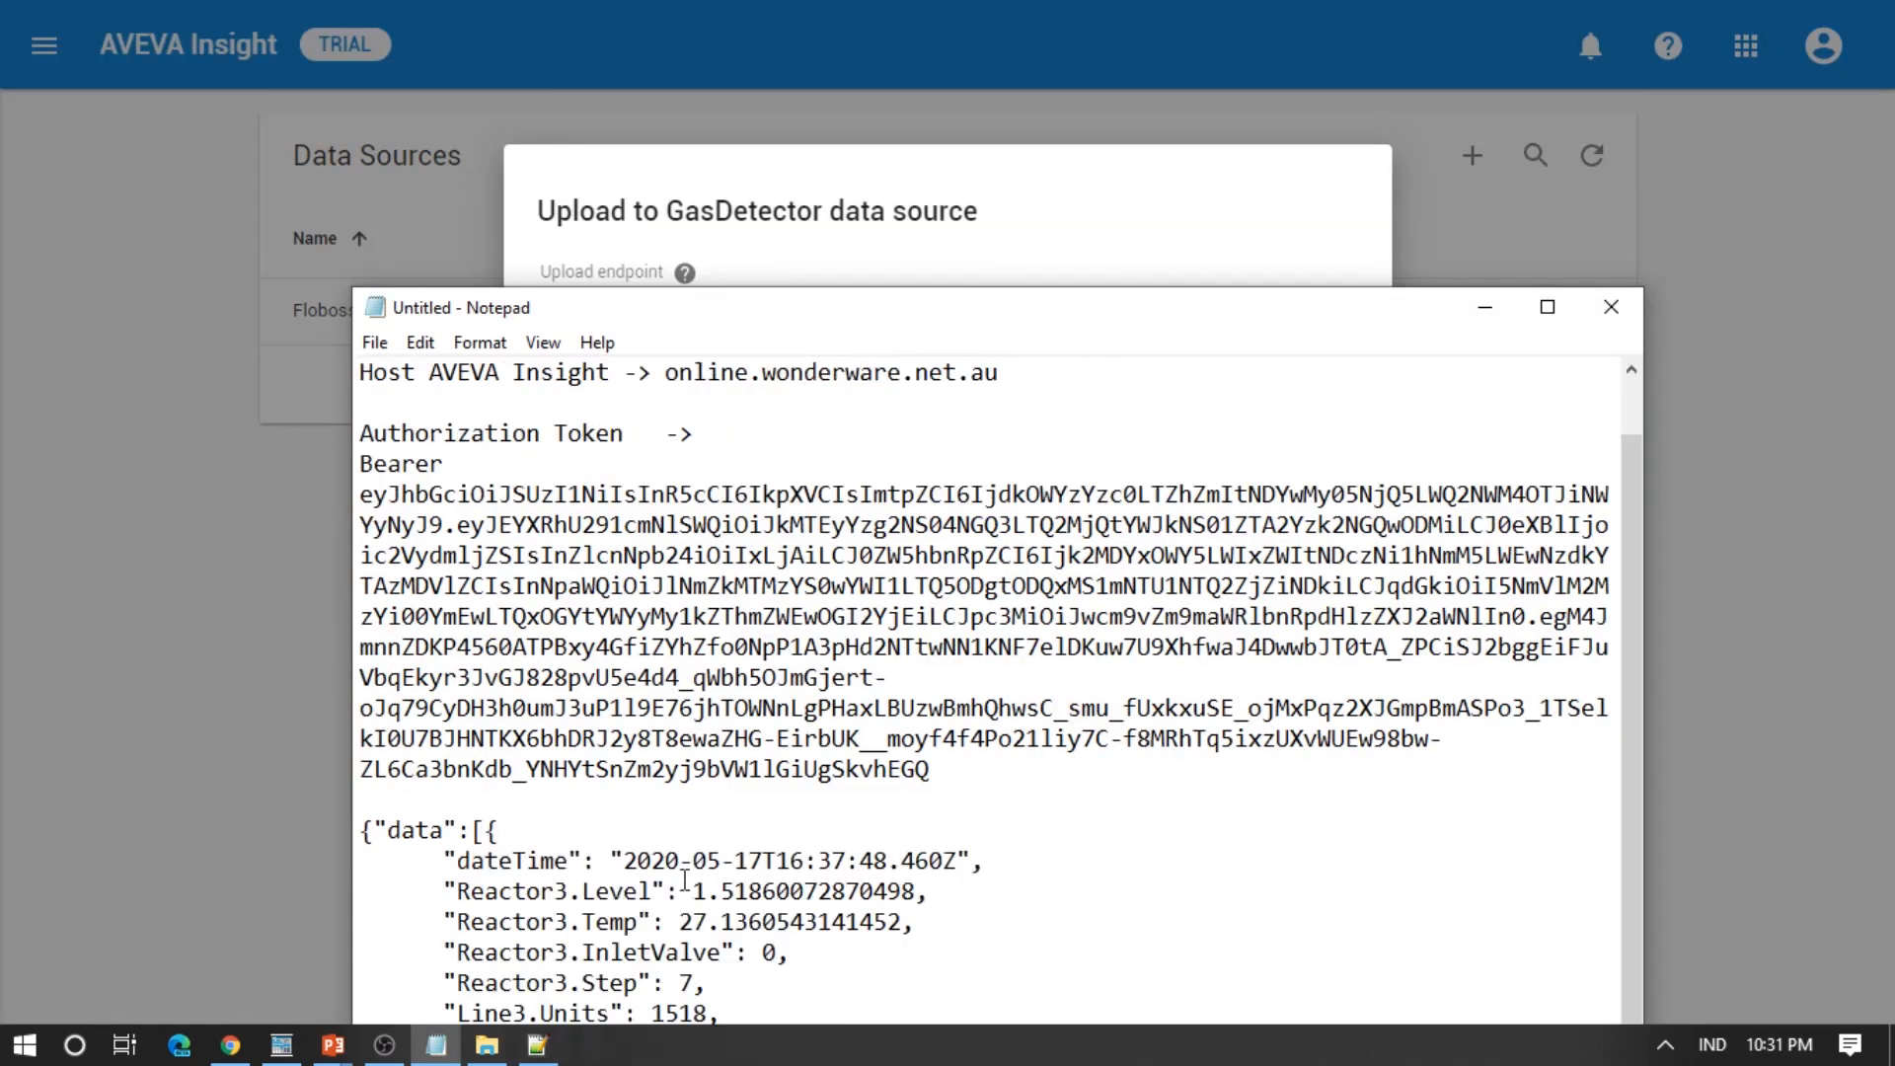
pyautogui.moveTo(867, 323); pyautogui.dragTo(904, 131)
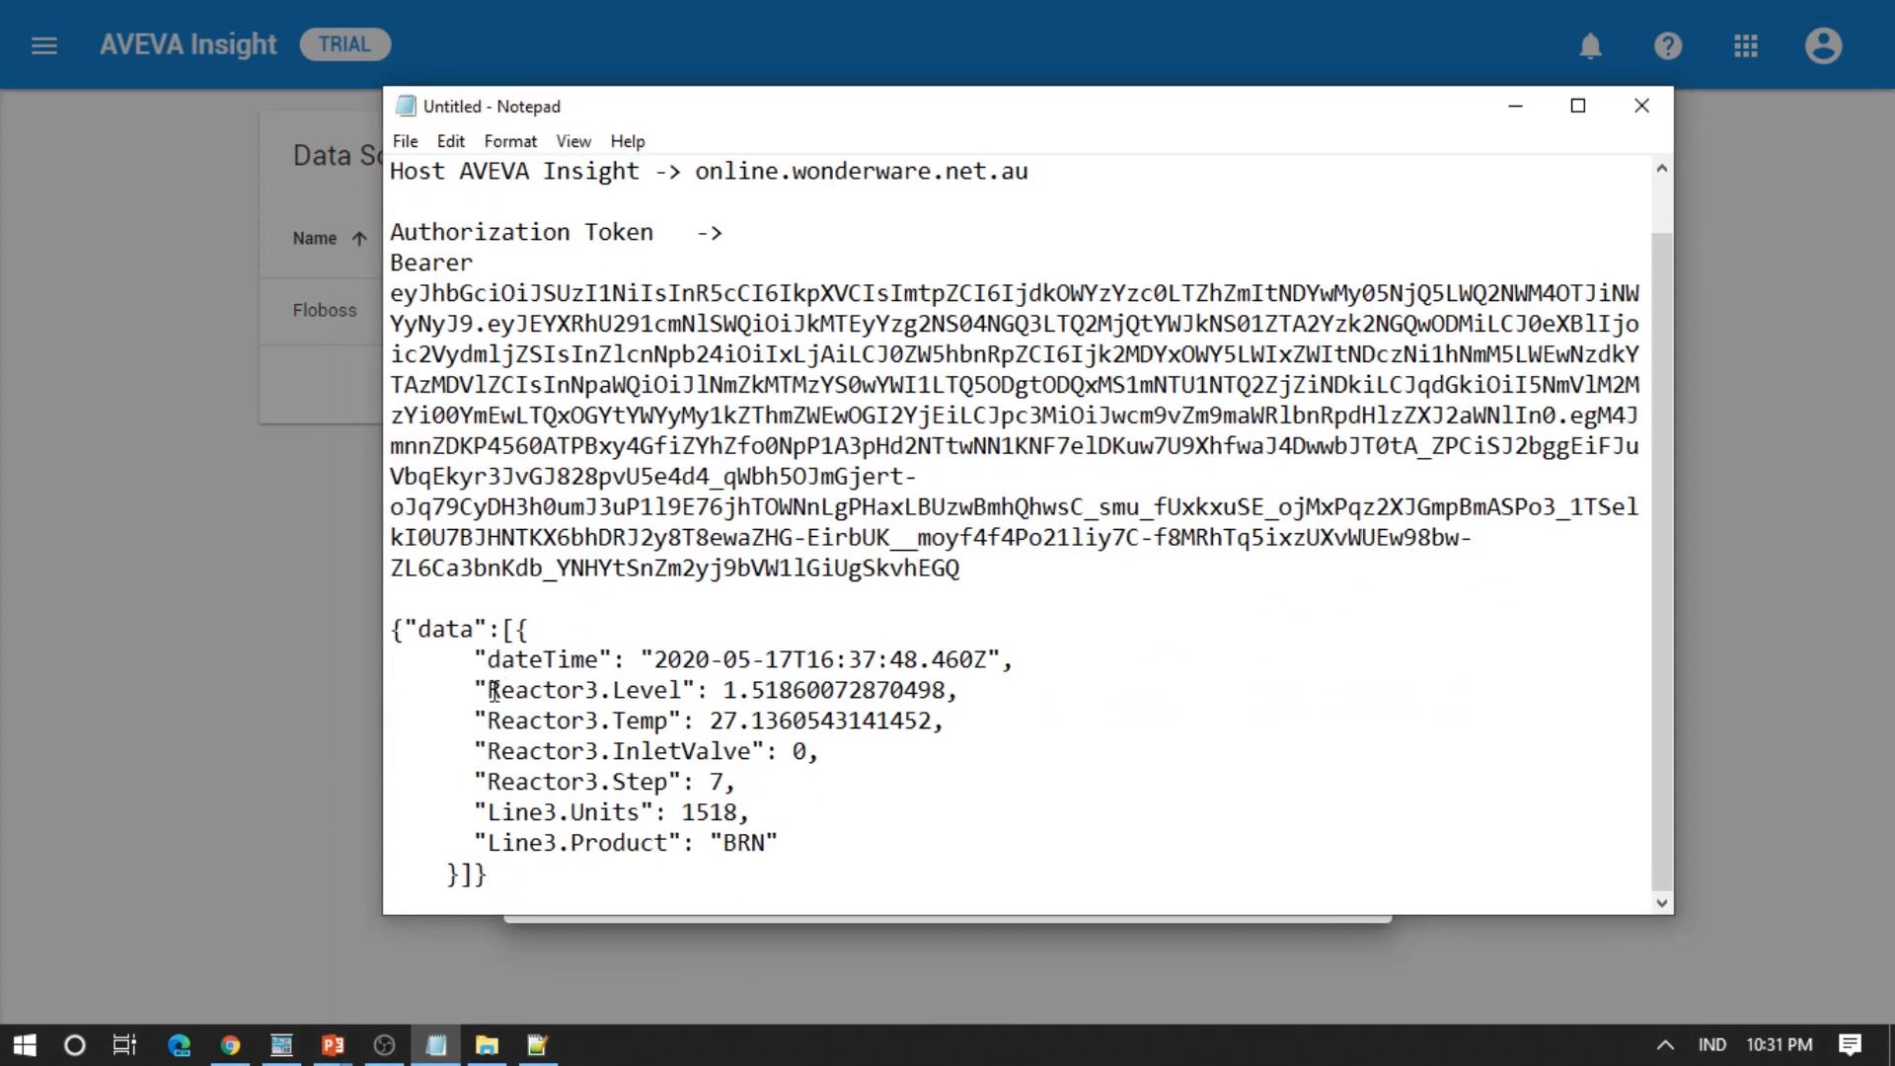
pyautogui.moveTo(389, 628); pyautogui.dragTo(513, 878)
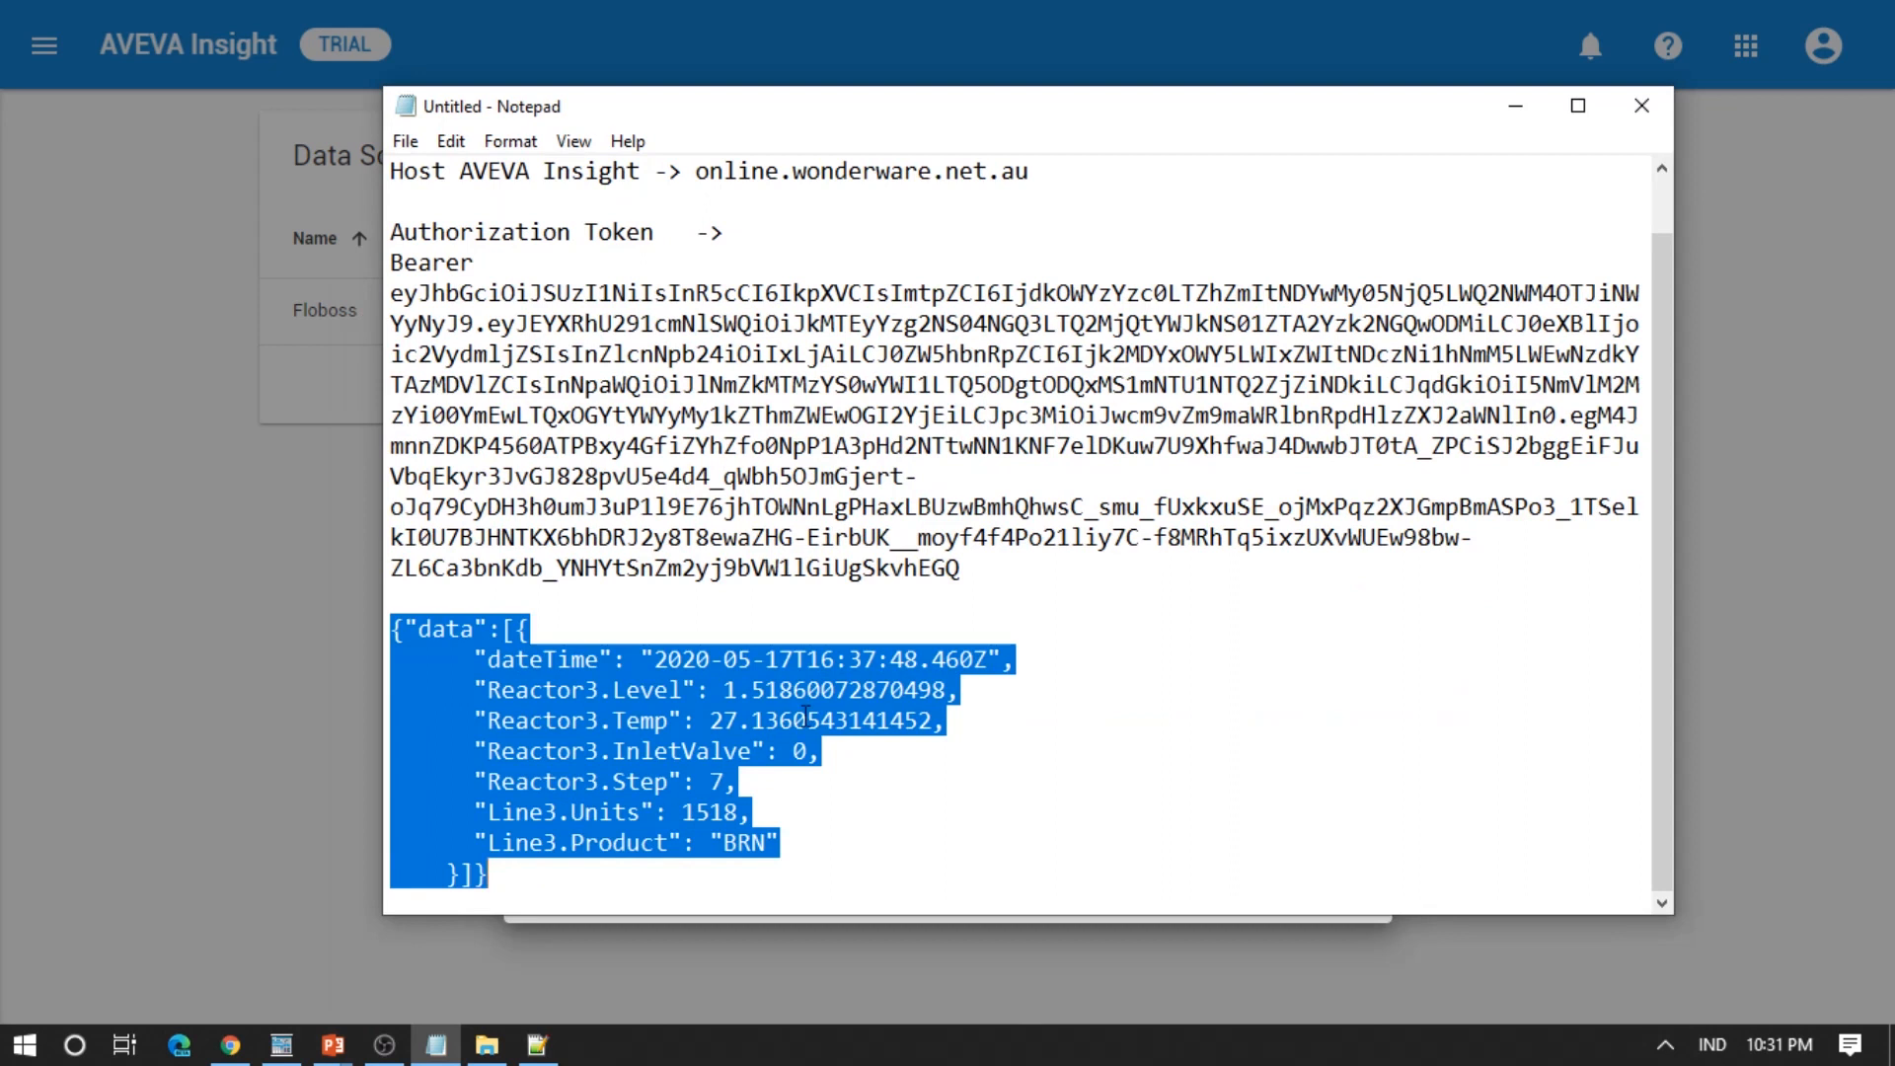
# Step: Return to AVEVA Insight, close the upload details and delete the GasDetector data source, confirming with its name
pyautogui.click(128, 398)
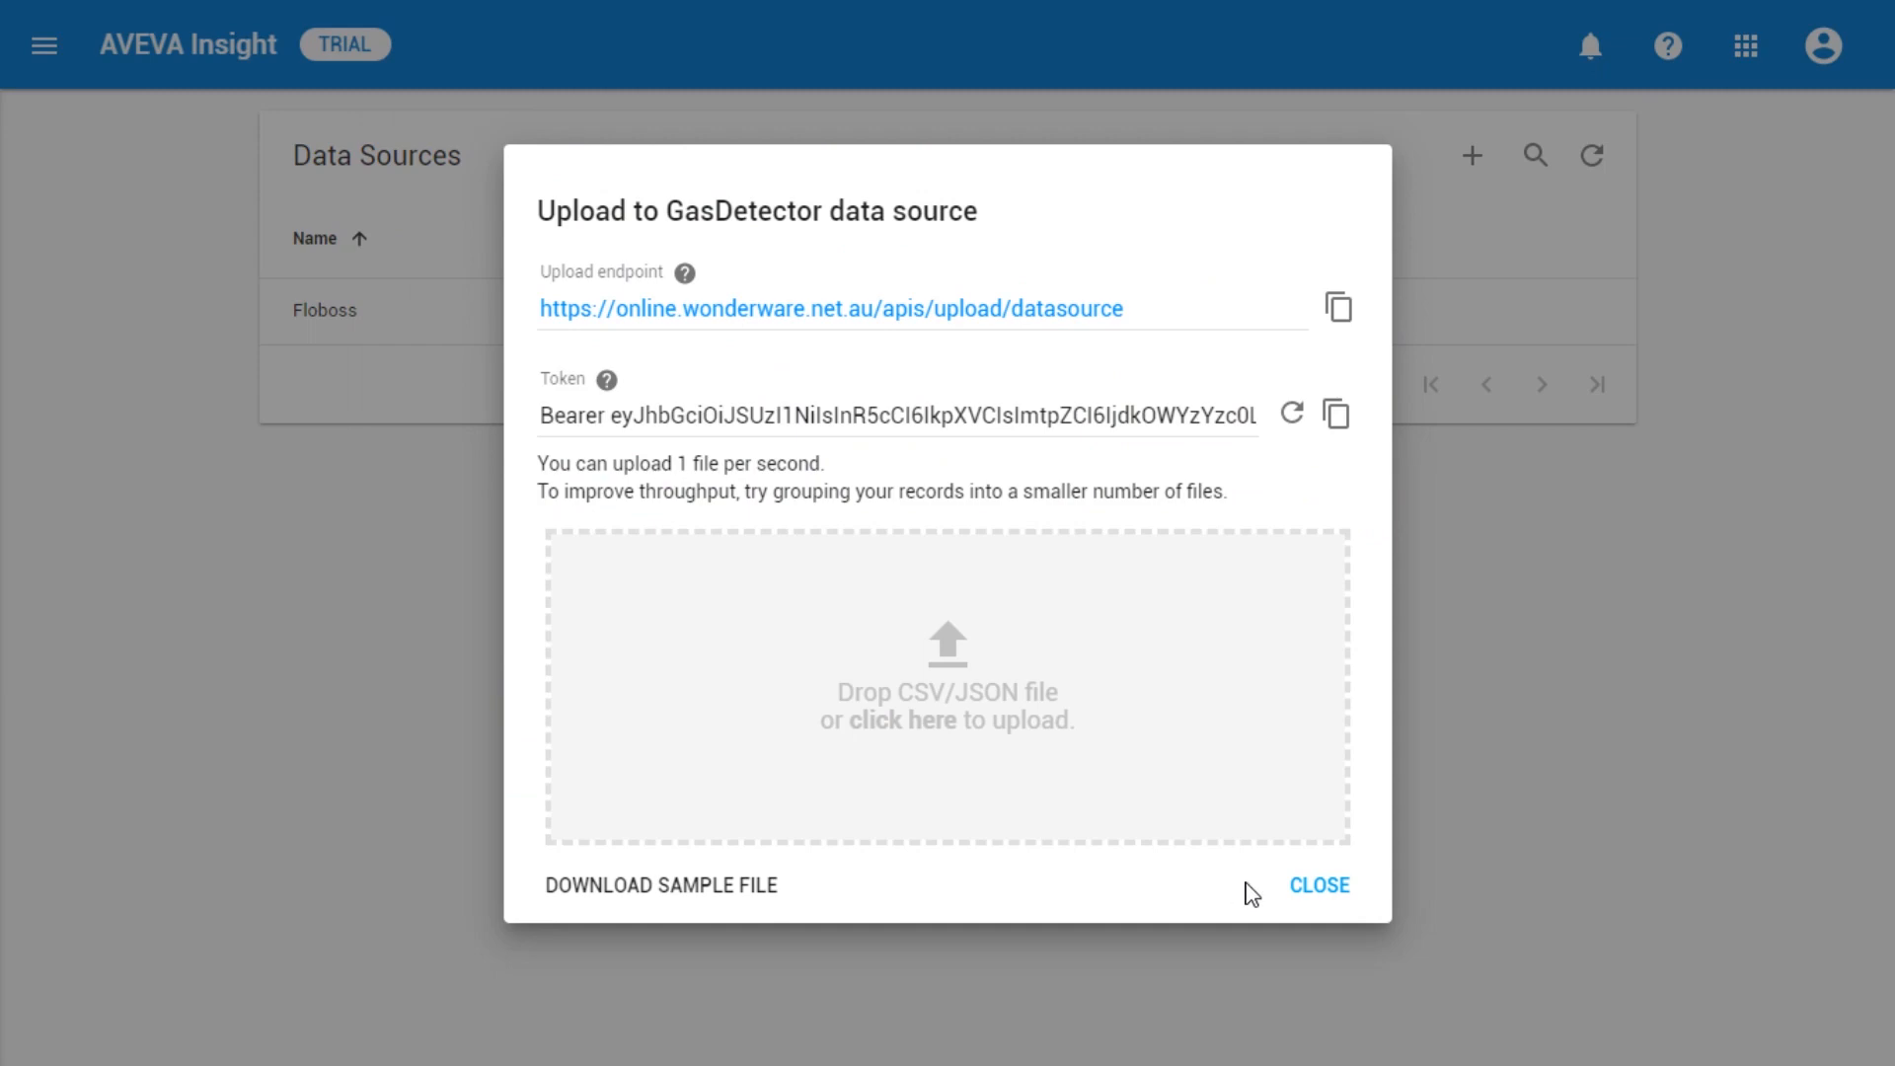
pyautogui.click(1318, 887)
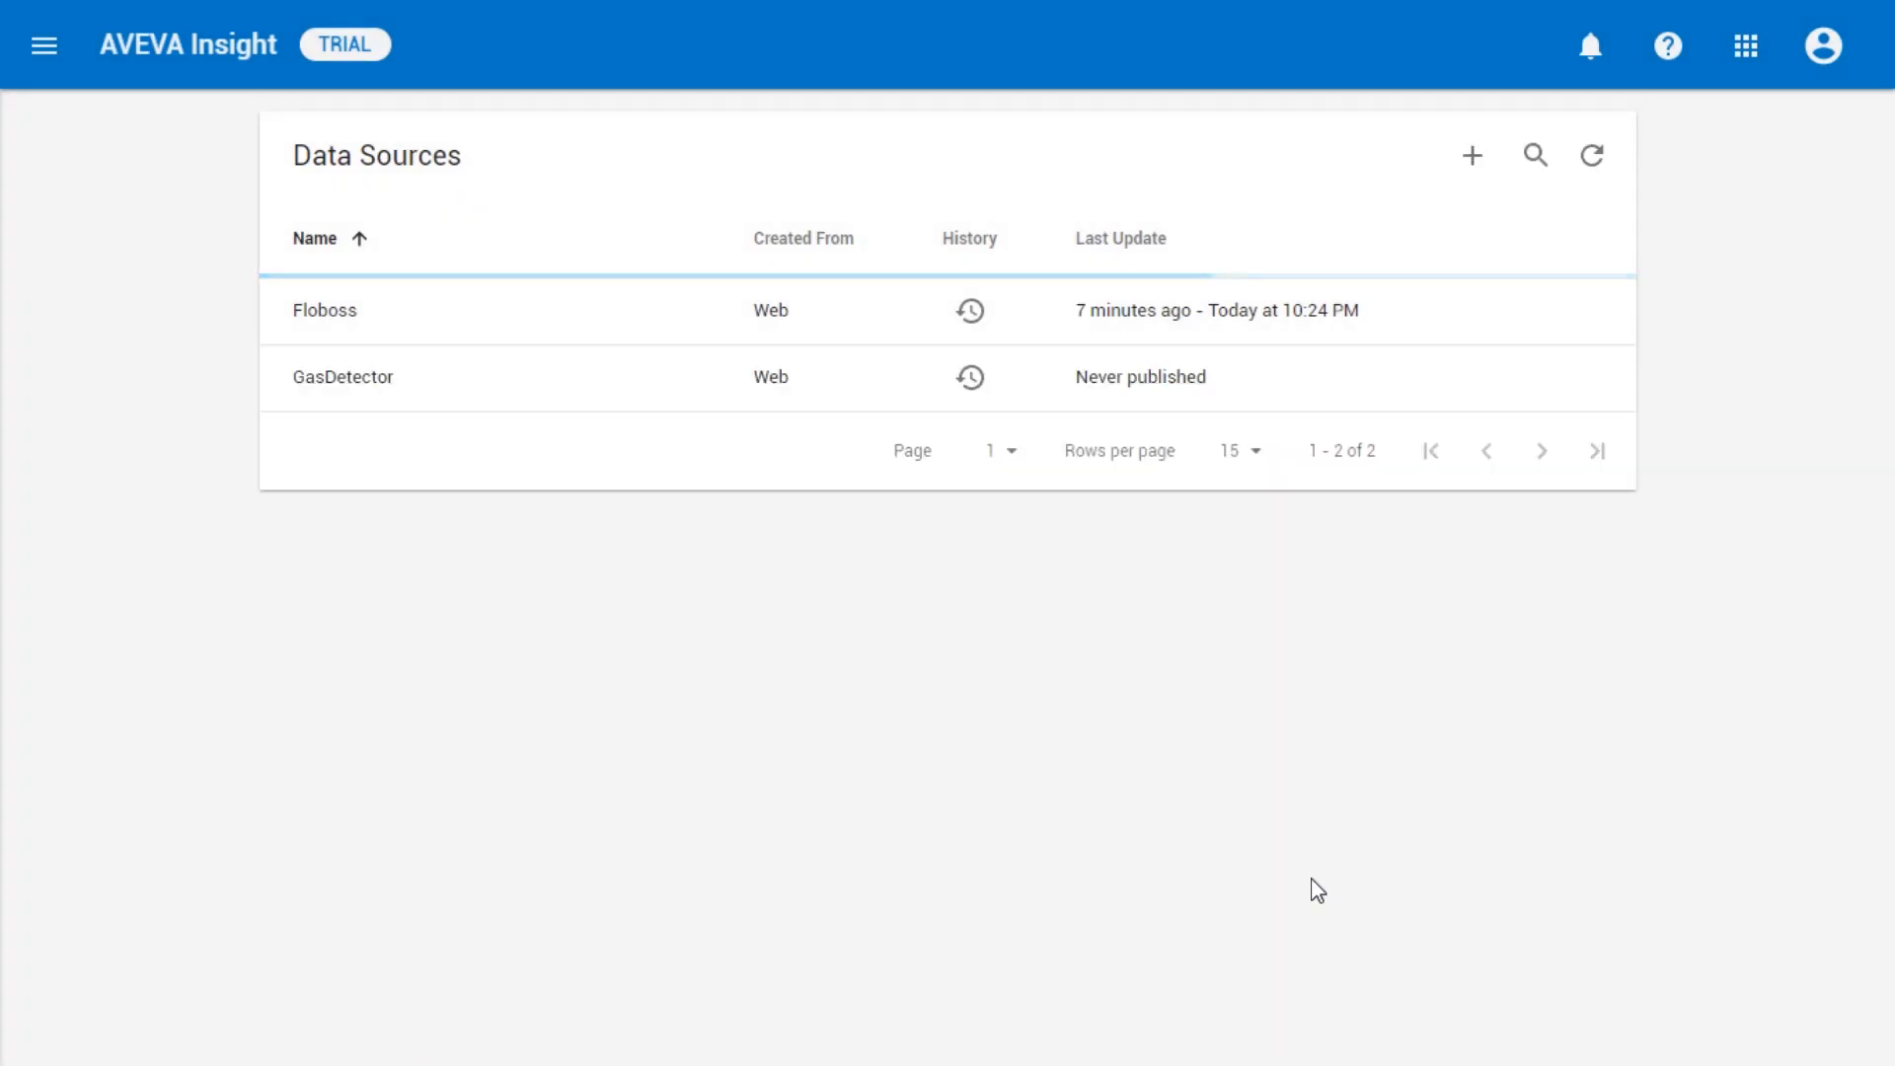
pyautogui.click(1611, 377)
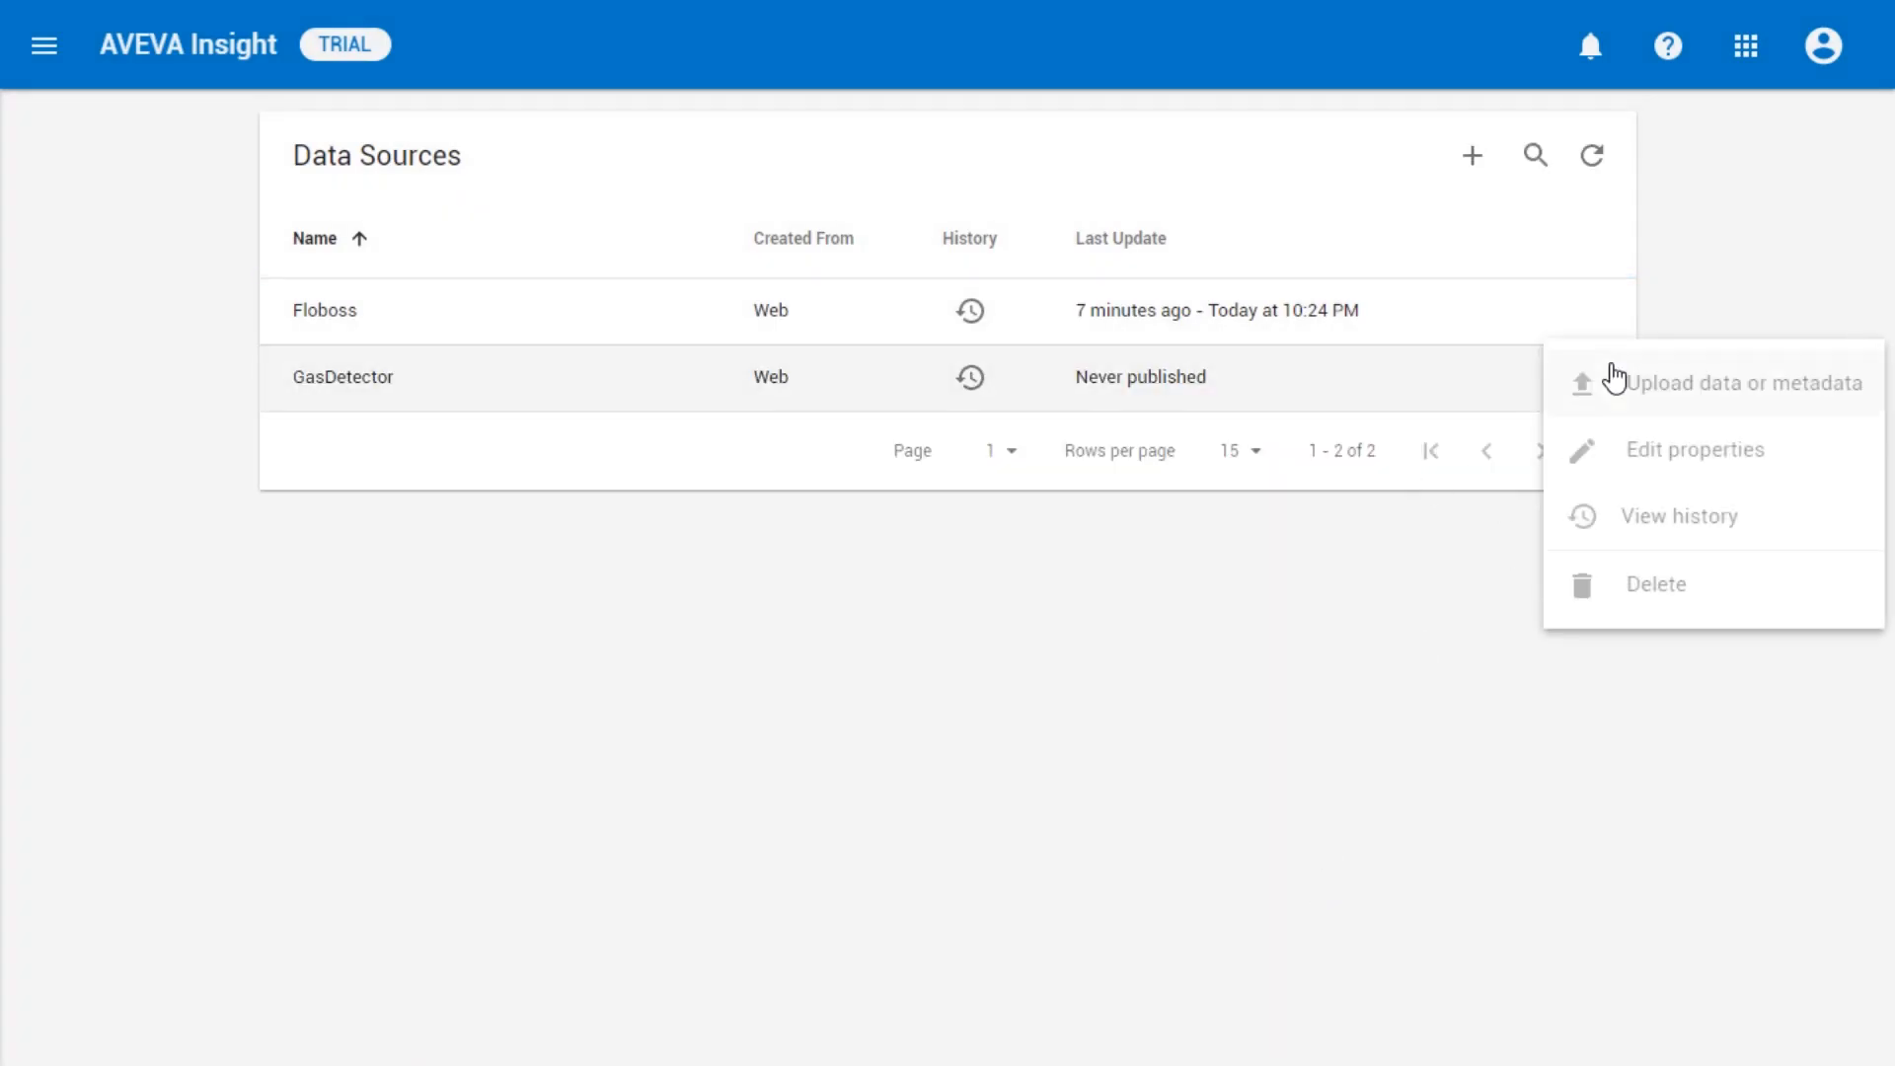
pyautogui.click(1639, 610)
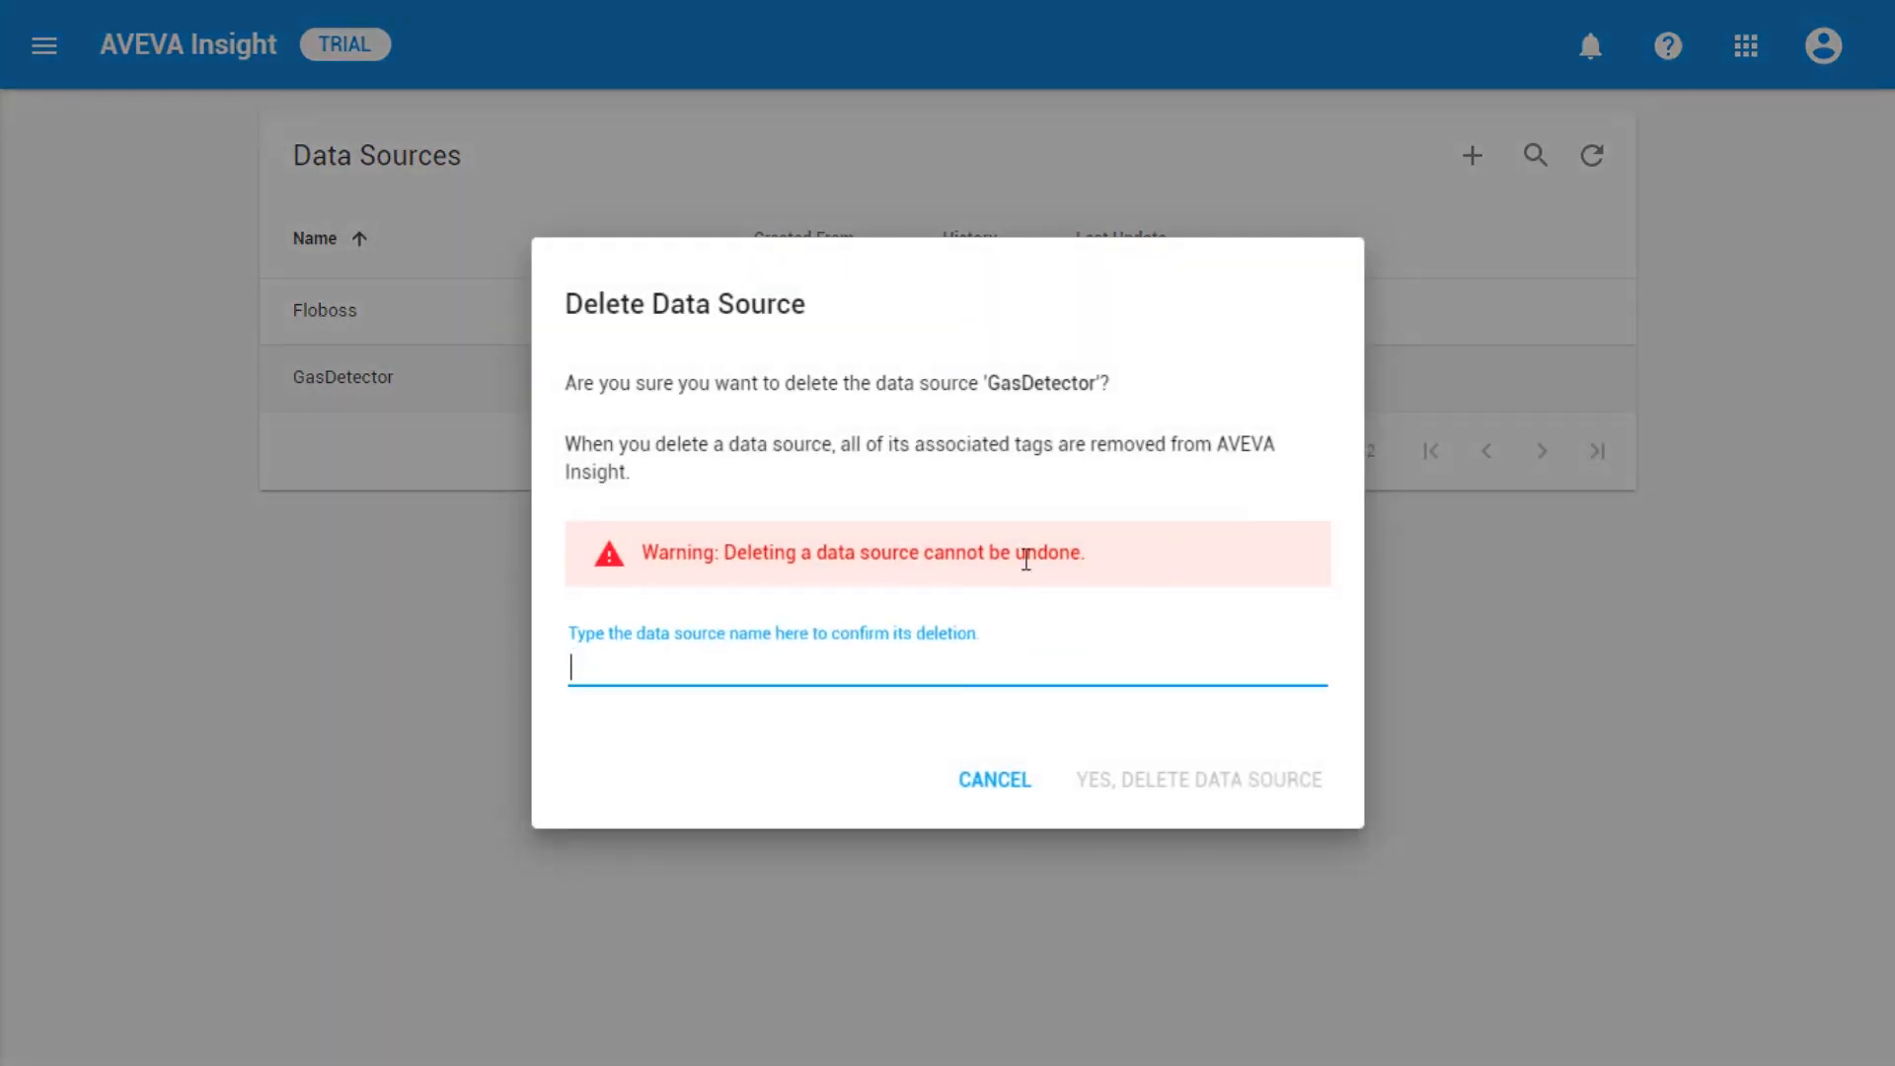
pyautogui.write('GasDetectot')
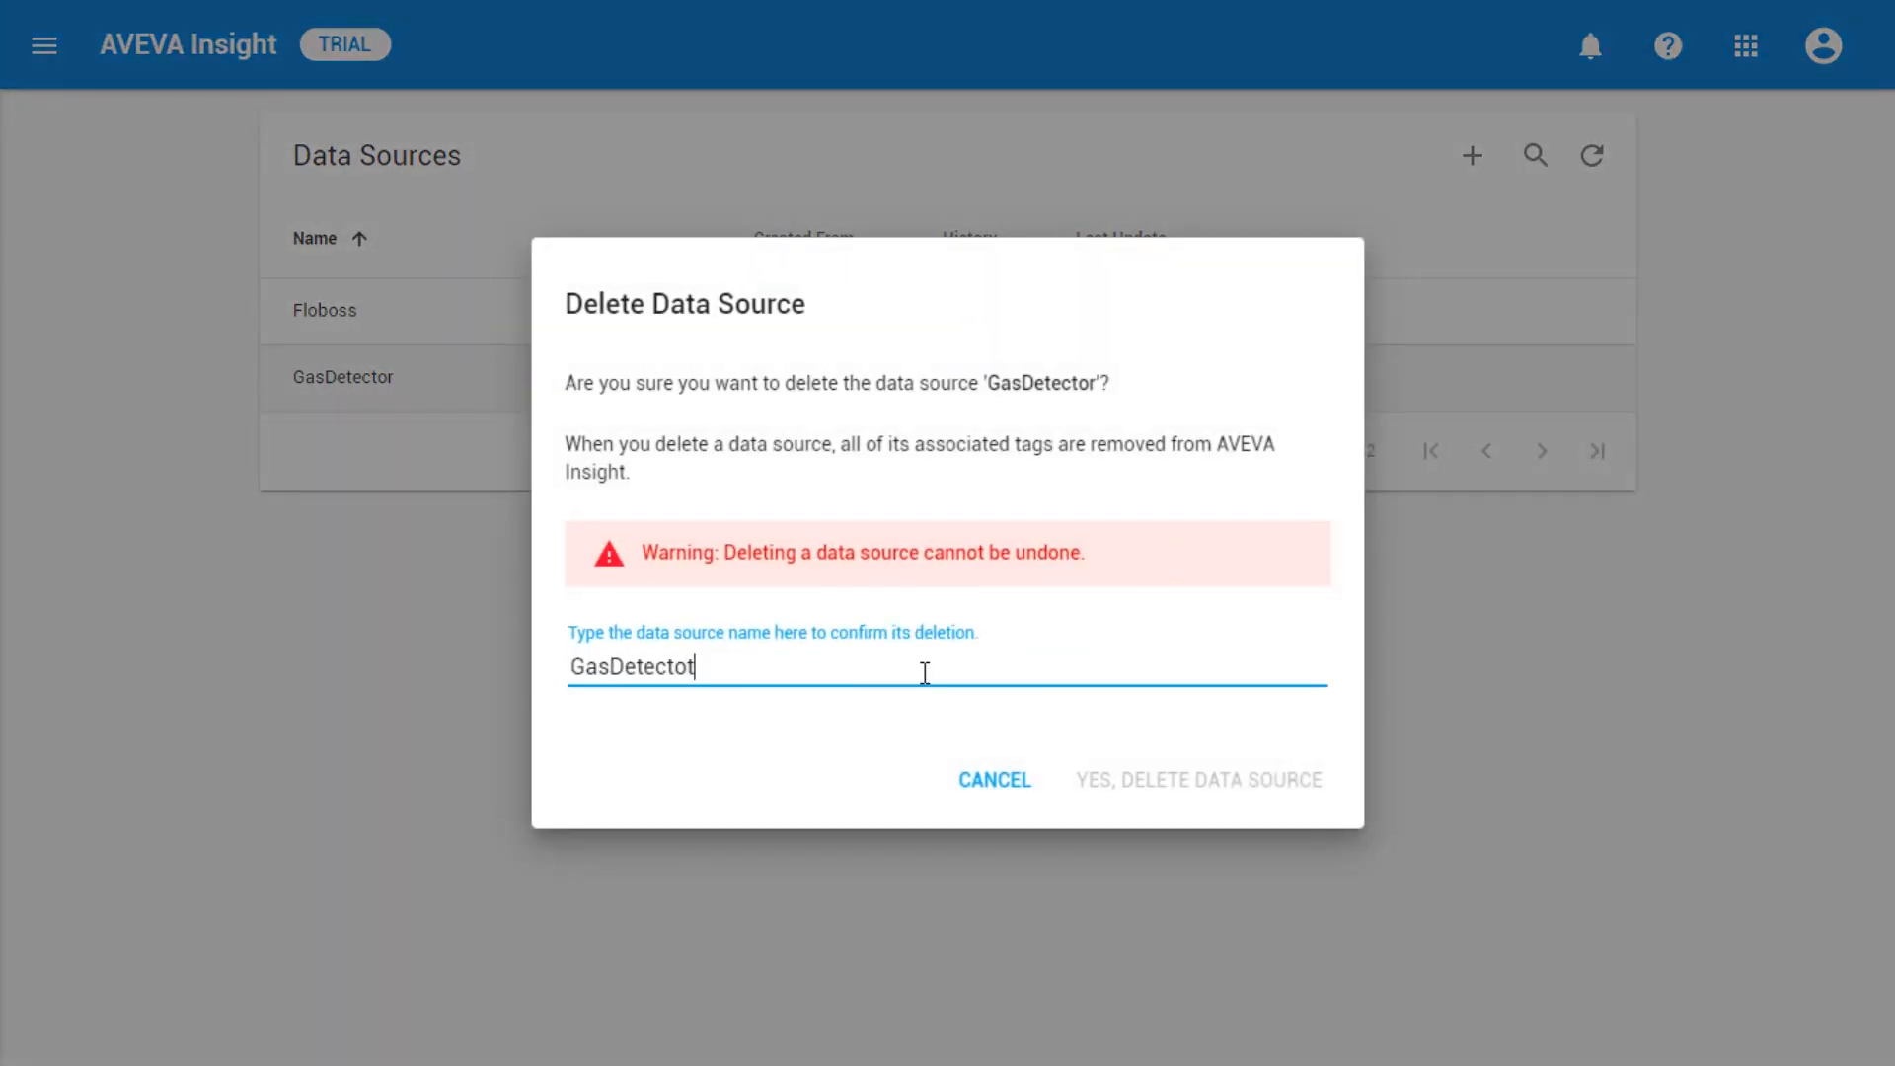
pyautogui.press('BackSpace')
pyautogui.write('r')
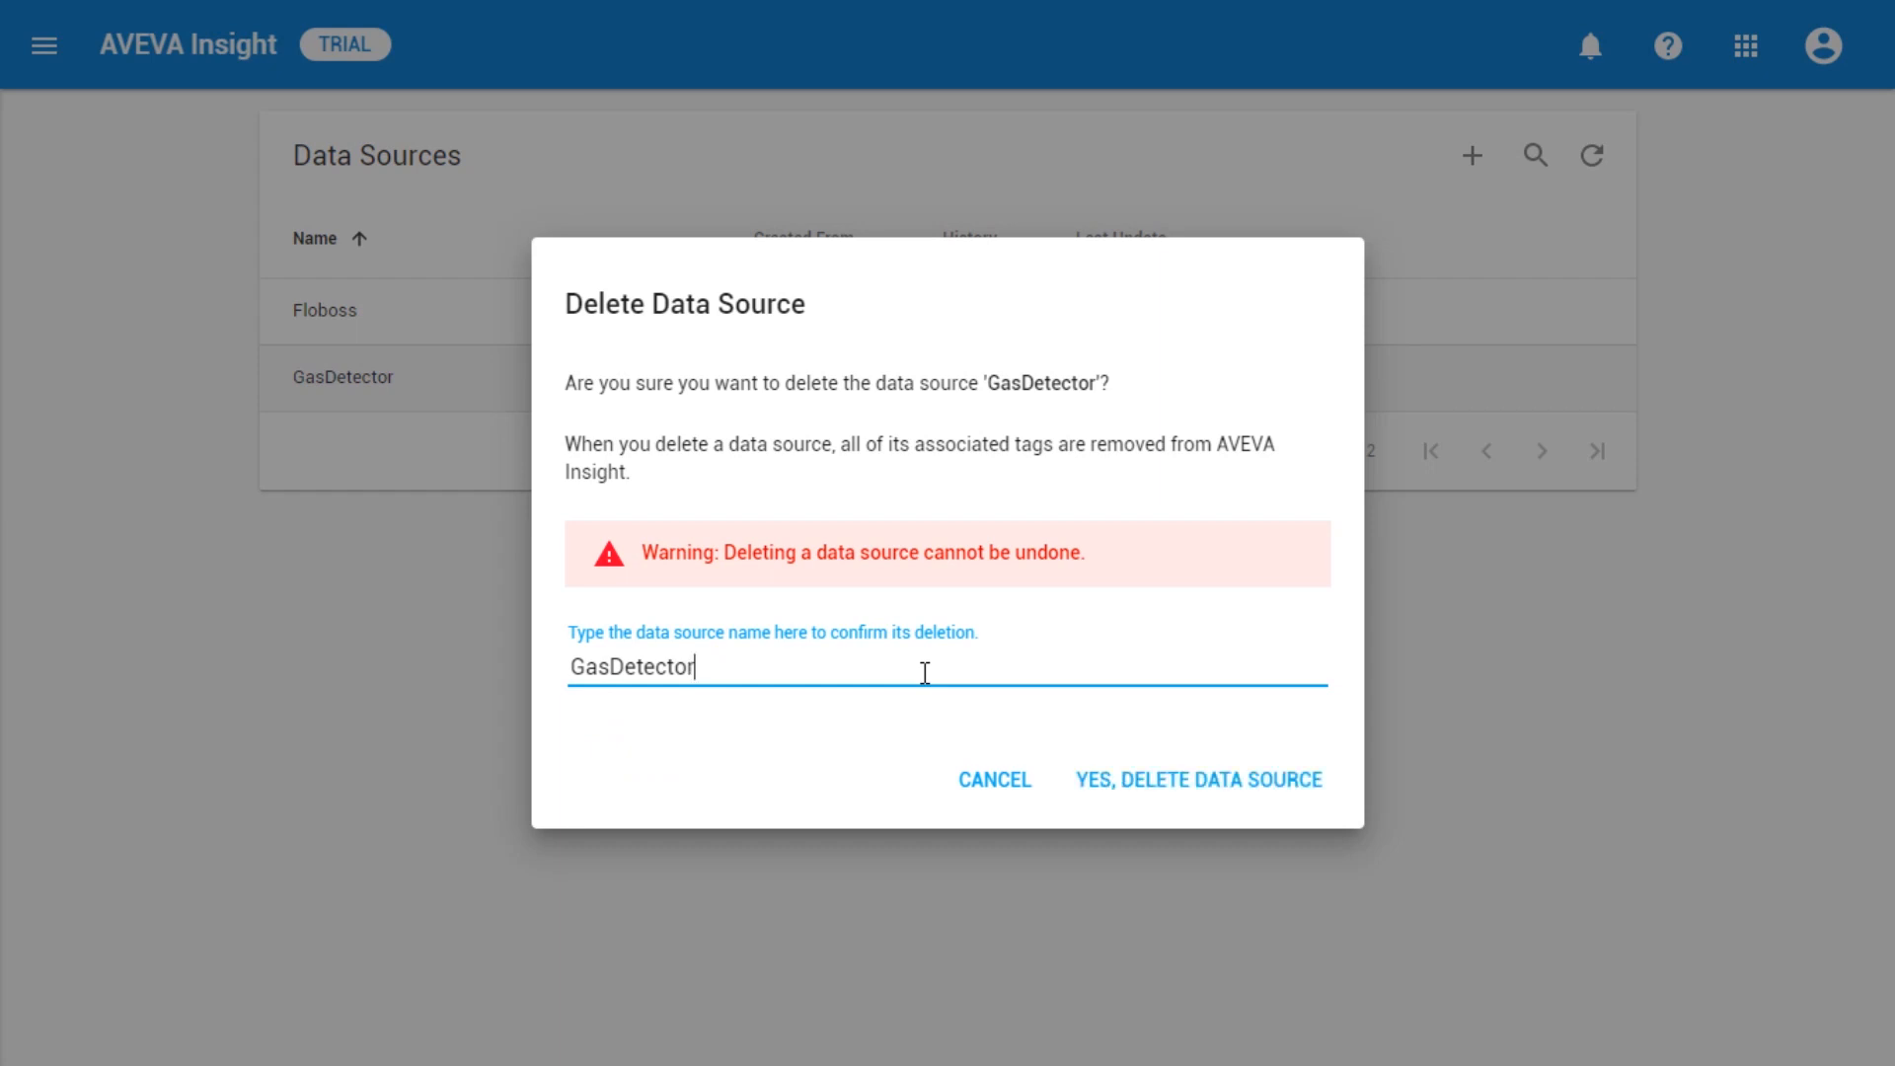
pyautogui.click(1117, 775)
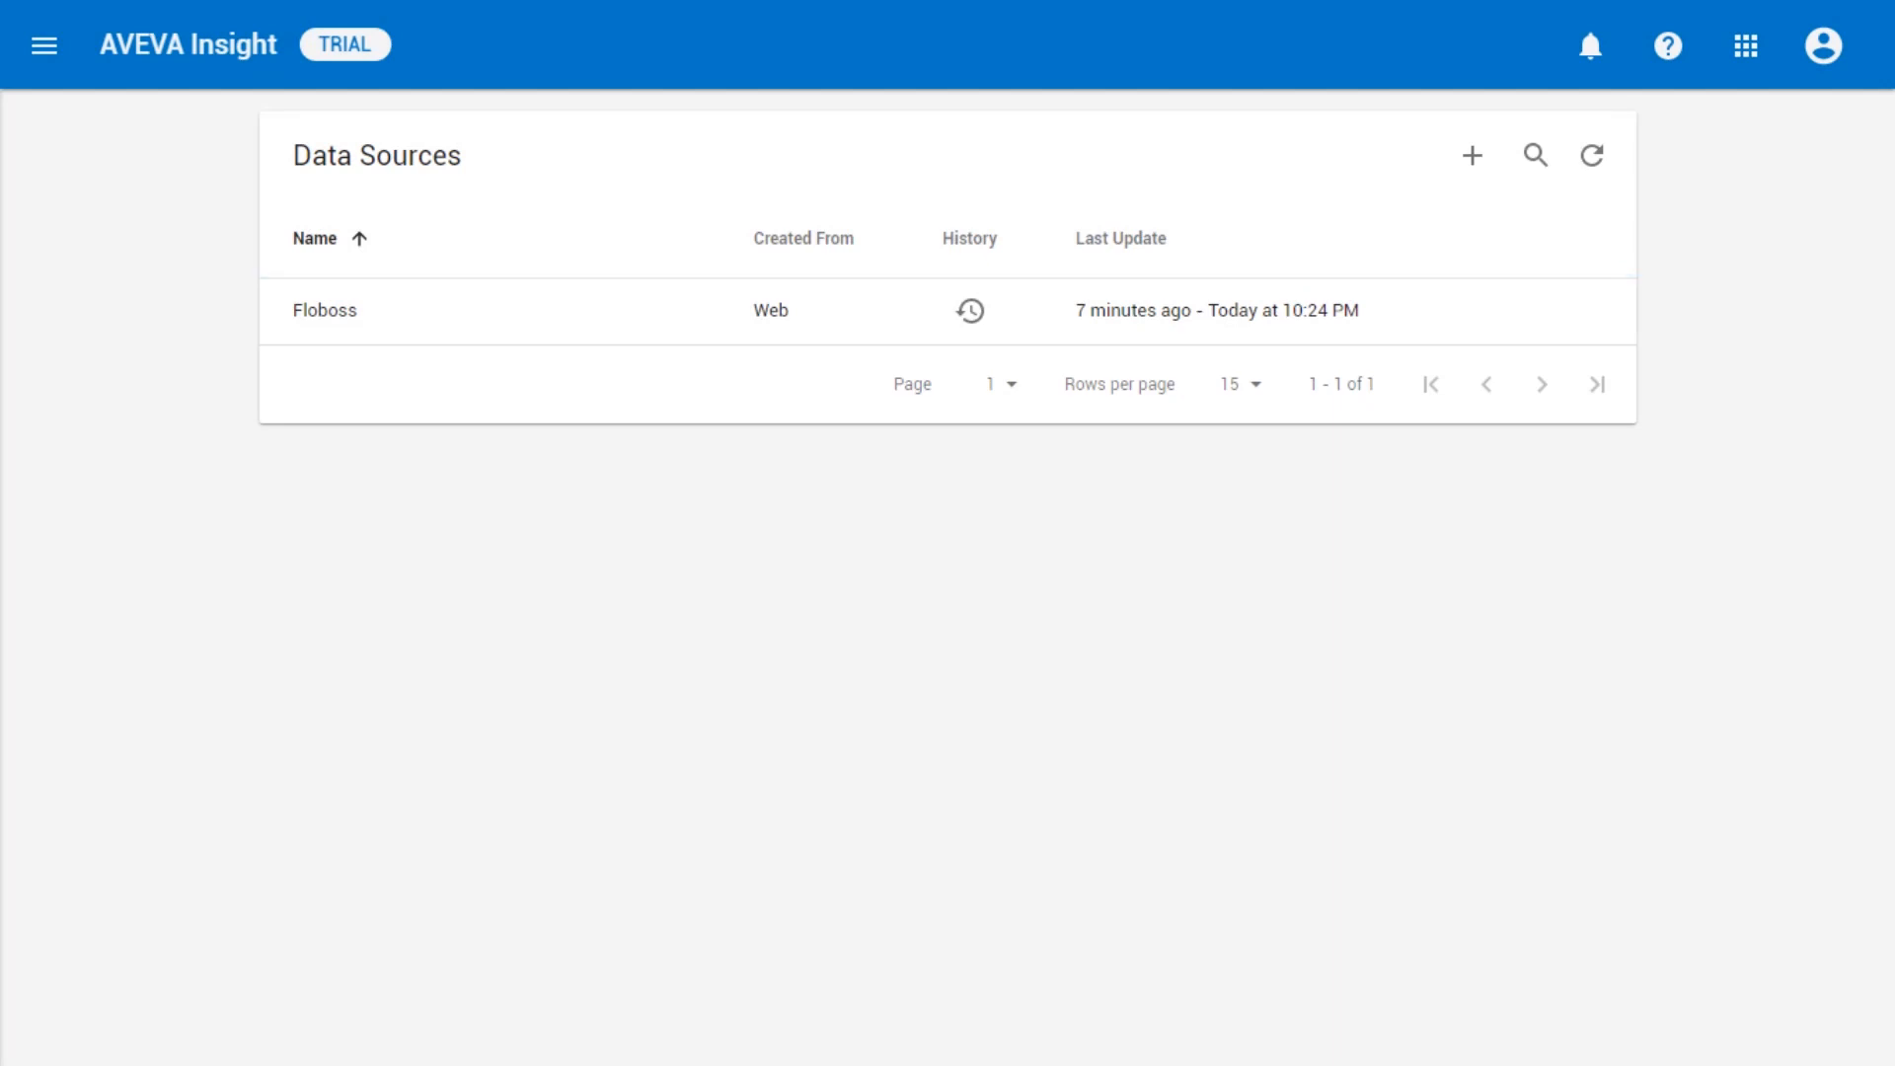
# Step: Switch to the running HINET Live Panel application and open its Main Panel for editing
pyautogui.click(968, 332)
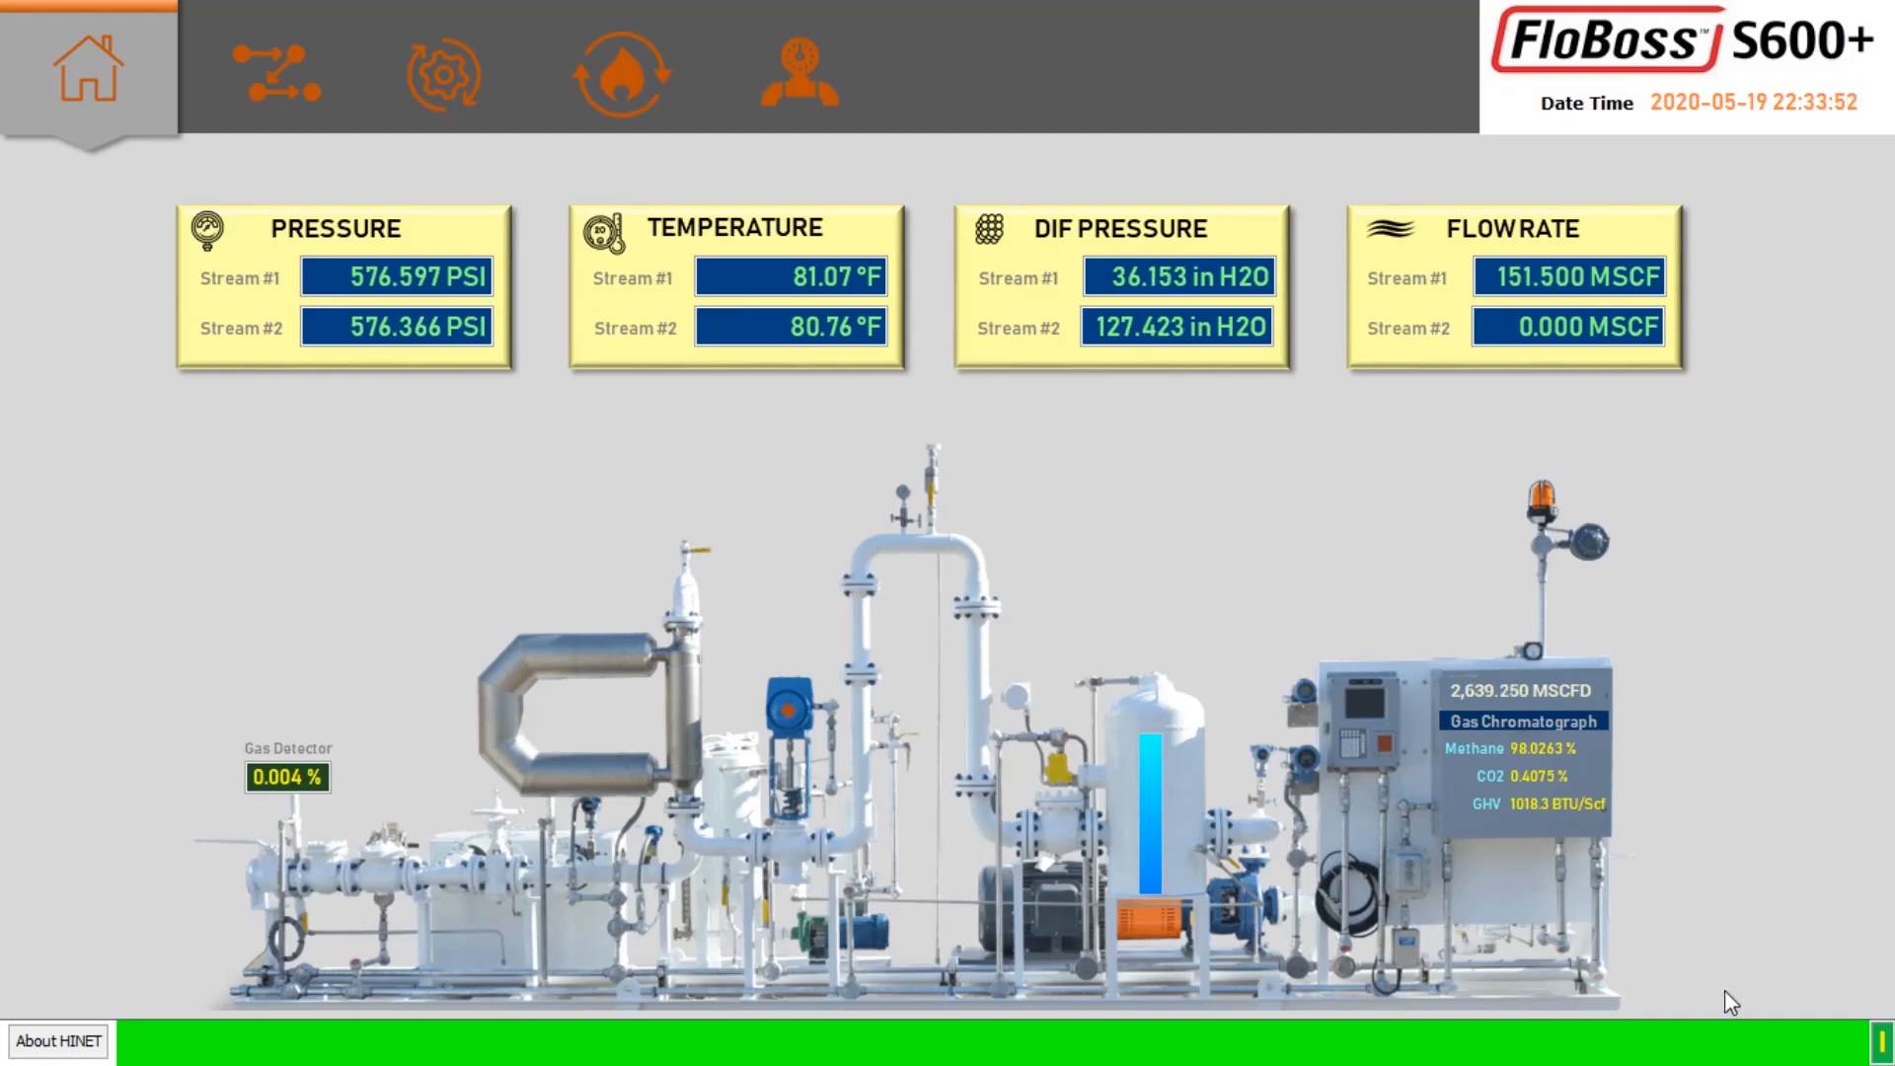
pyautogui.click(1882, 1042)
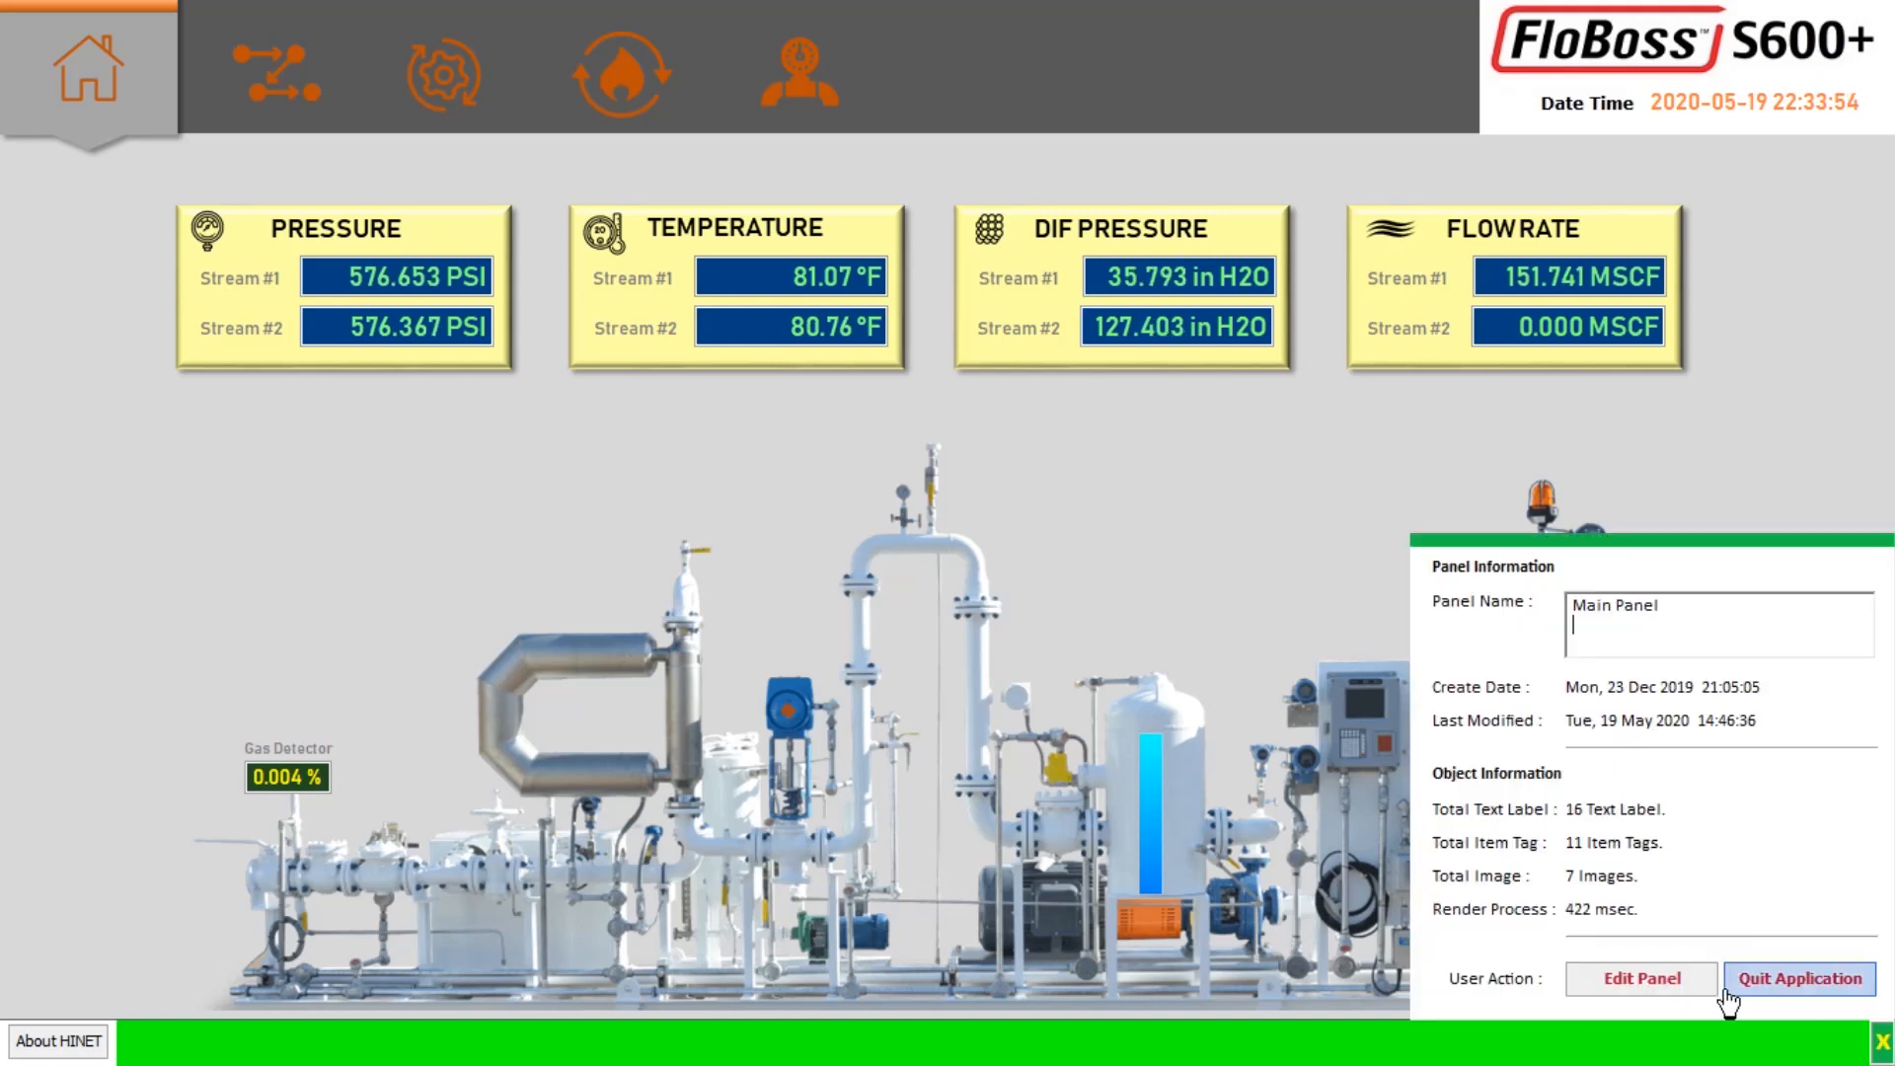
pyautogui.click(1643, 978)
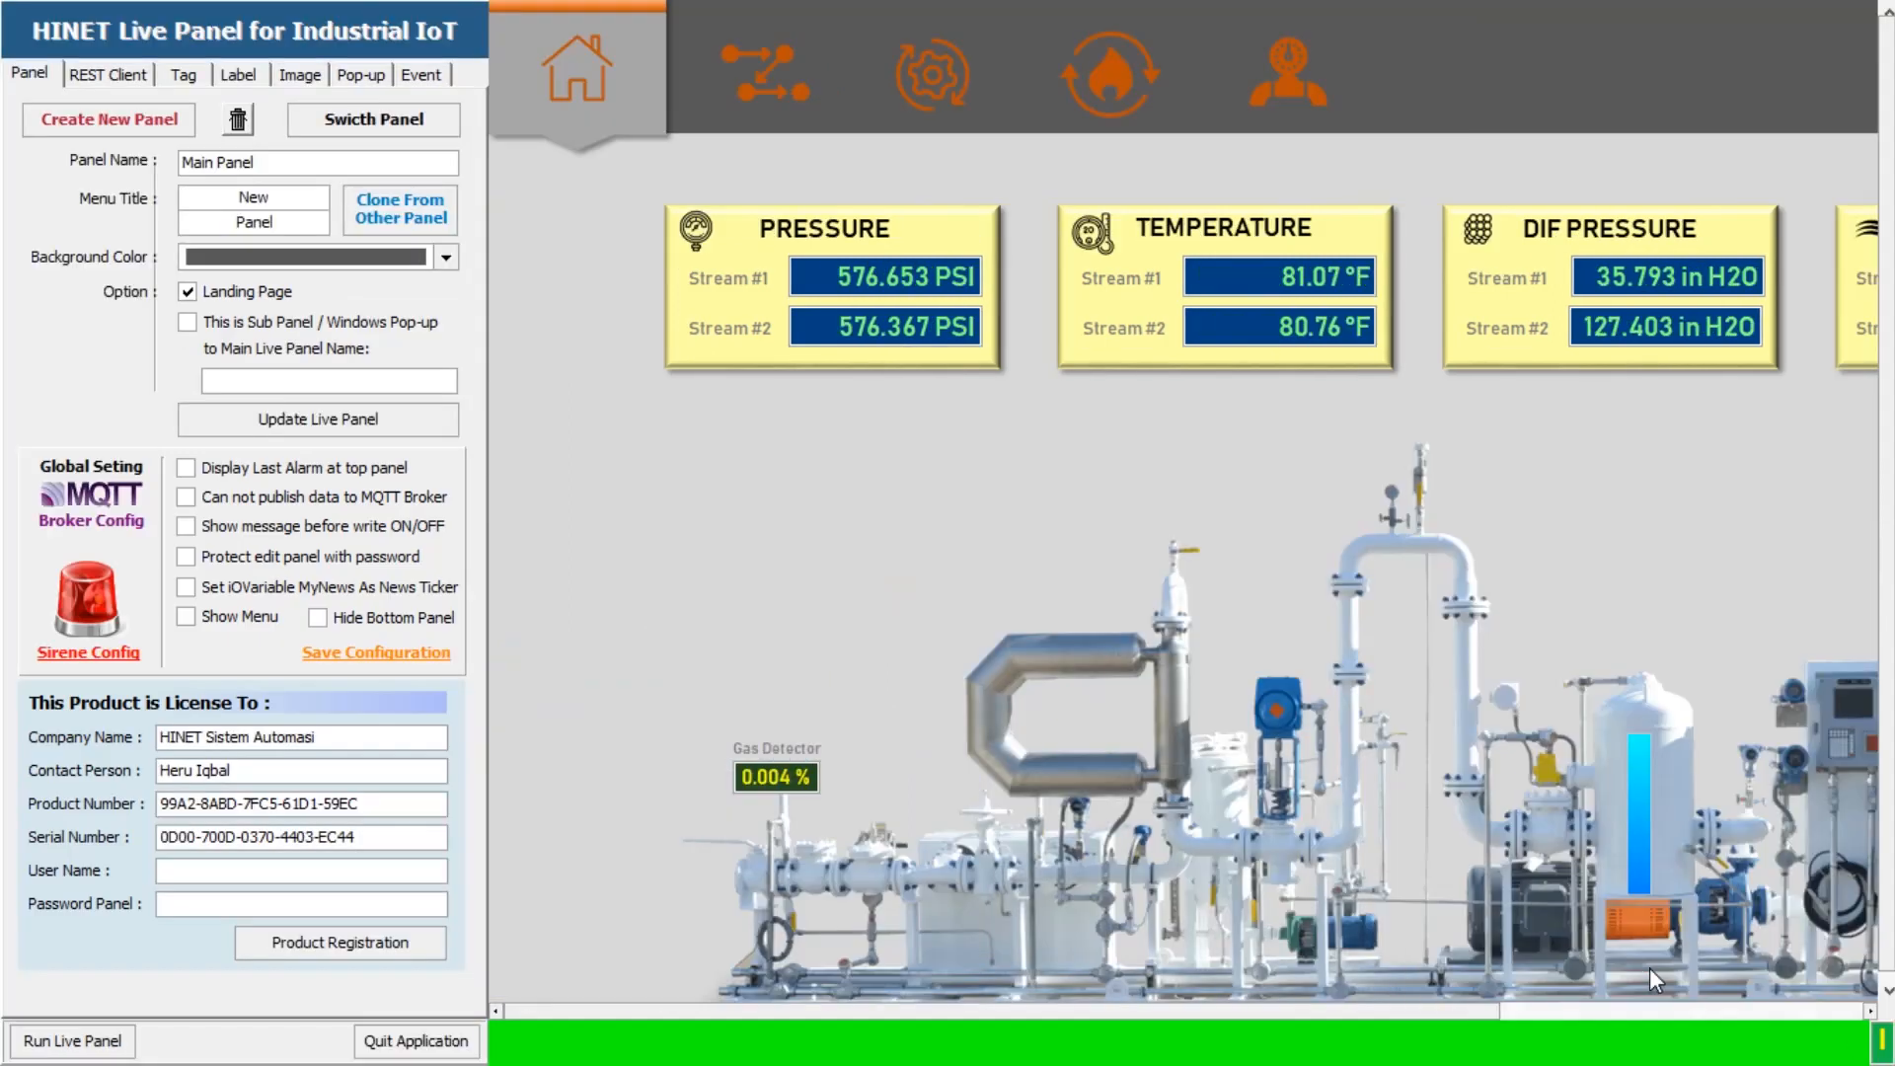
# Step: Examine the Save Data to Aveva event, including its monitored variable and the email settings in its action plan
pyautogui.click(312, 76)
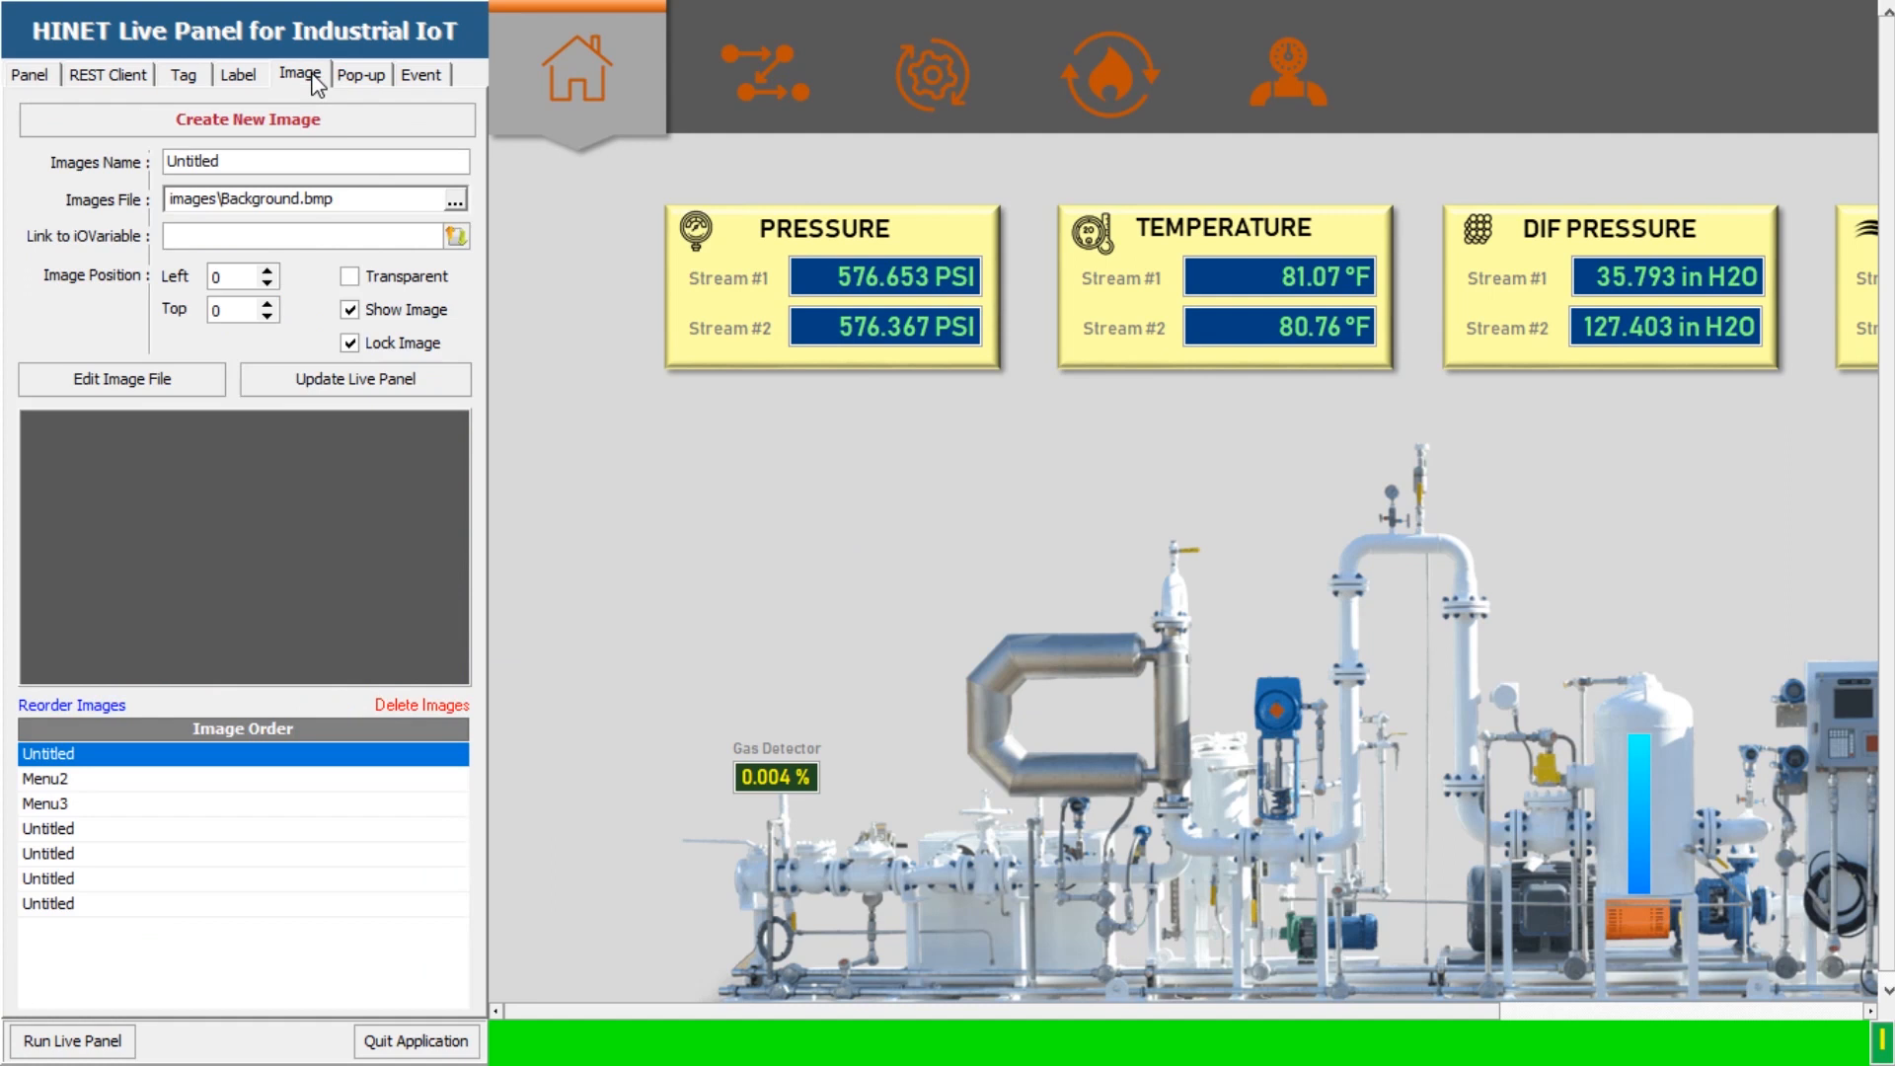
pyautogui.click(422, 76)
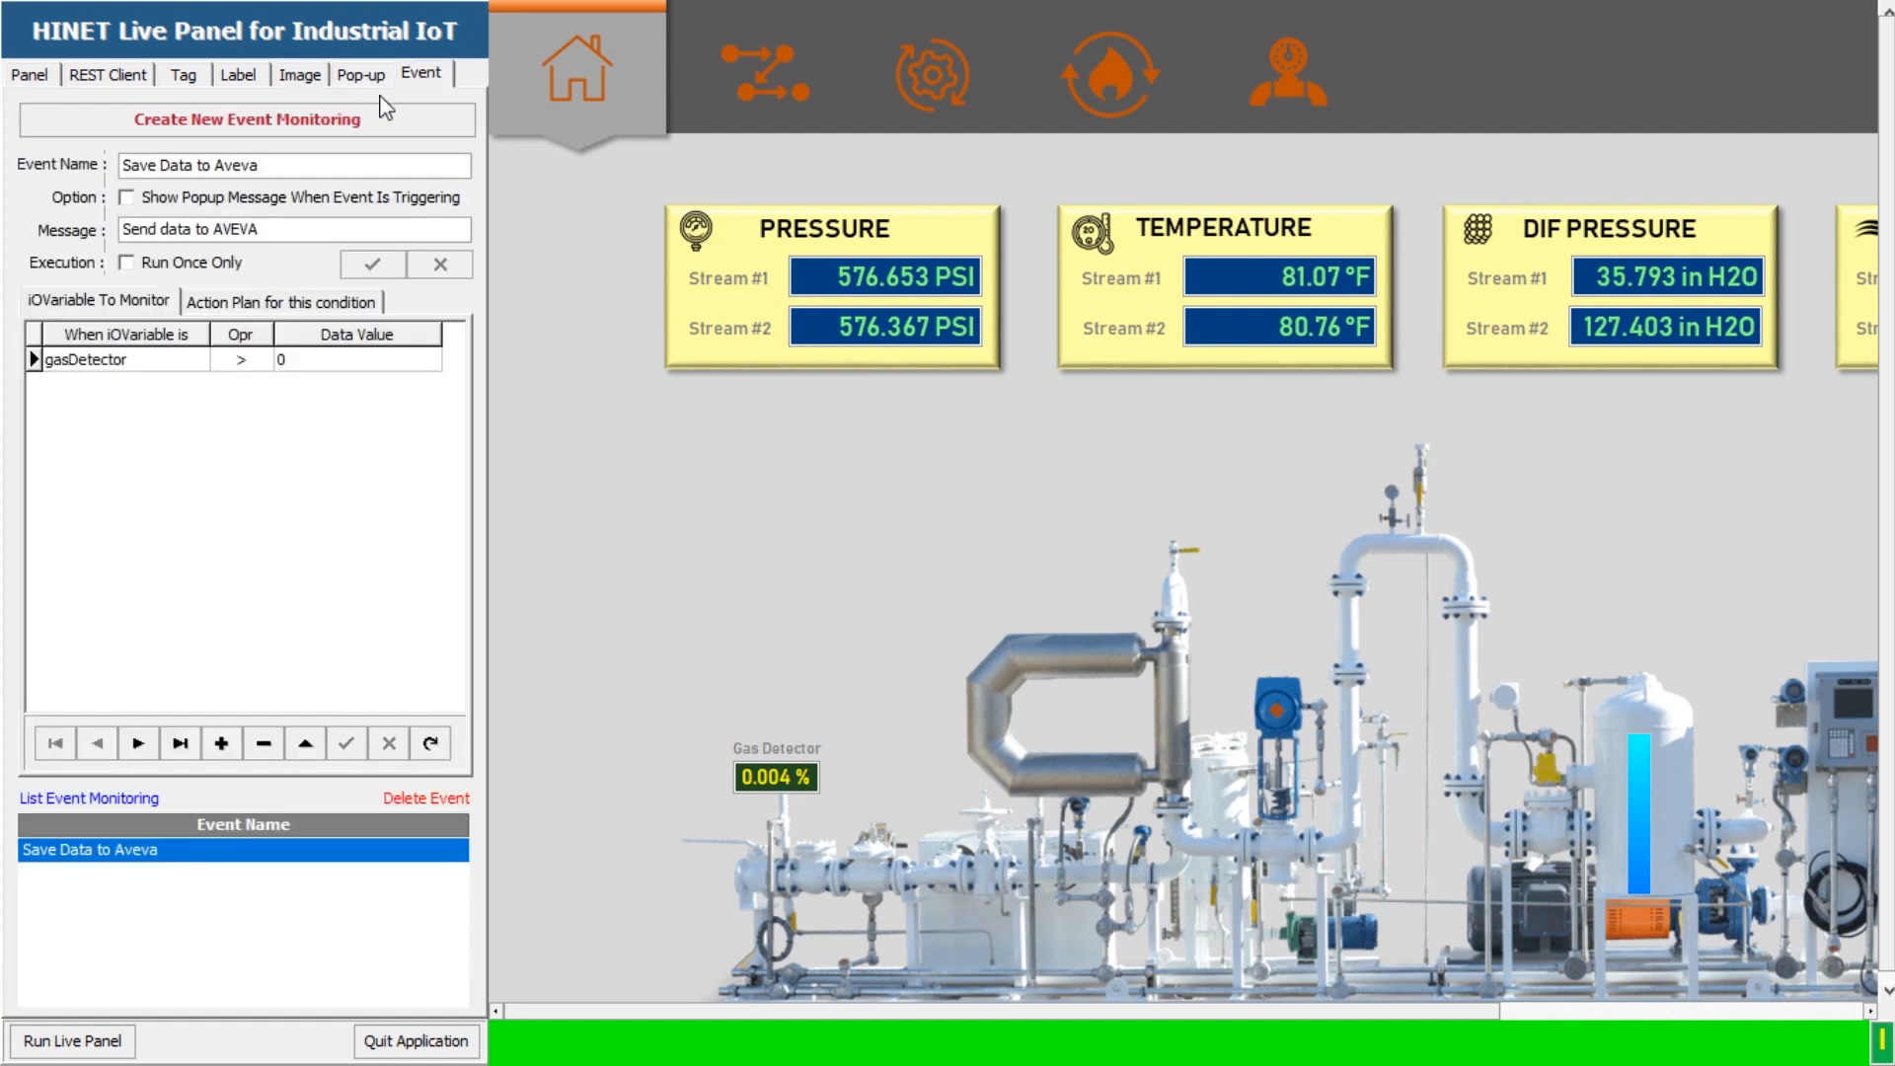
pyautogui.tripleClick(284, 164)
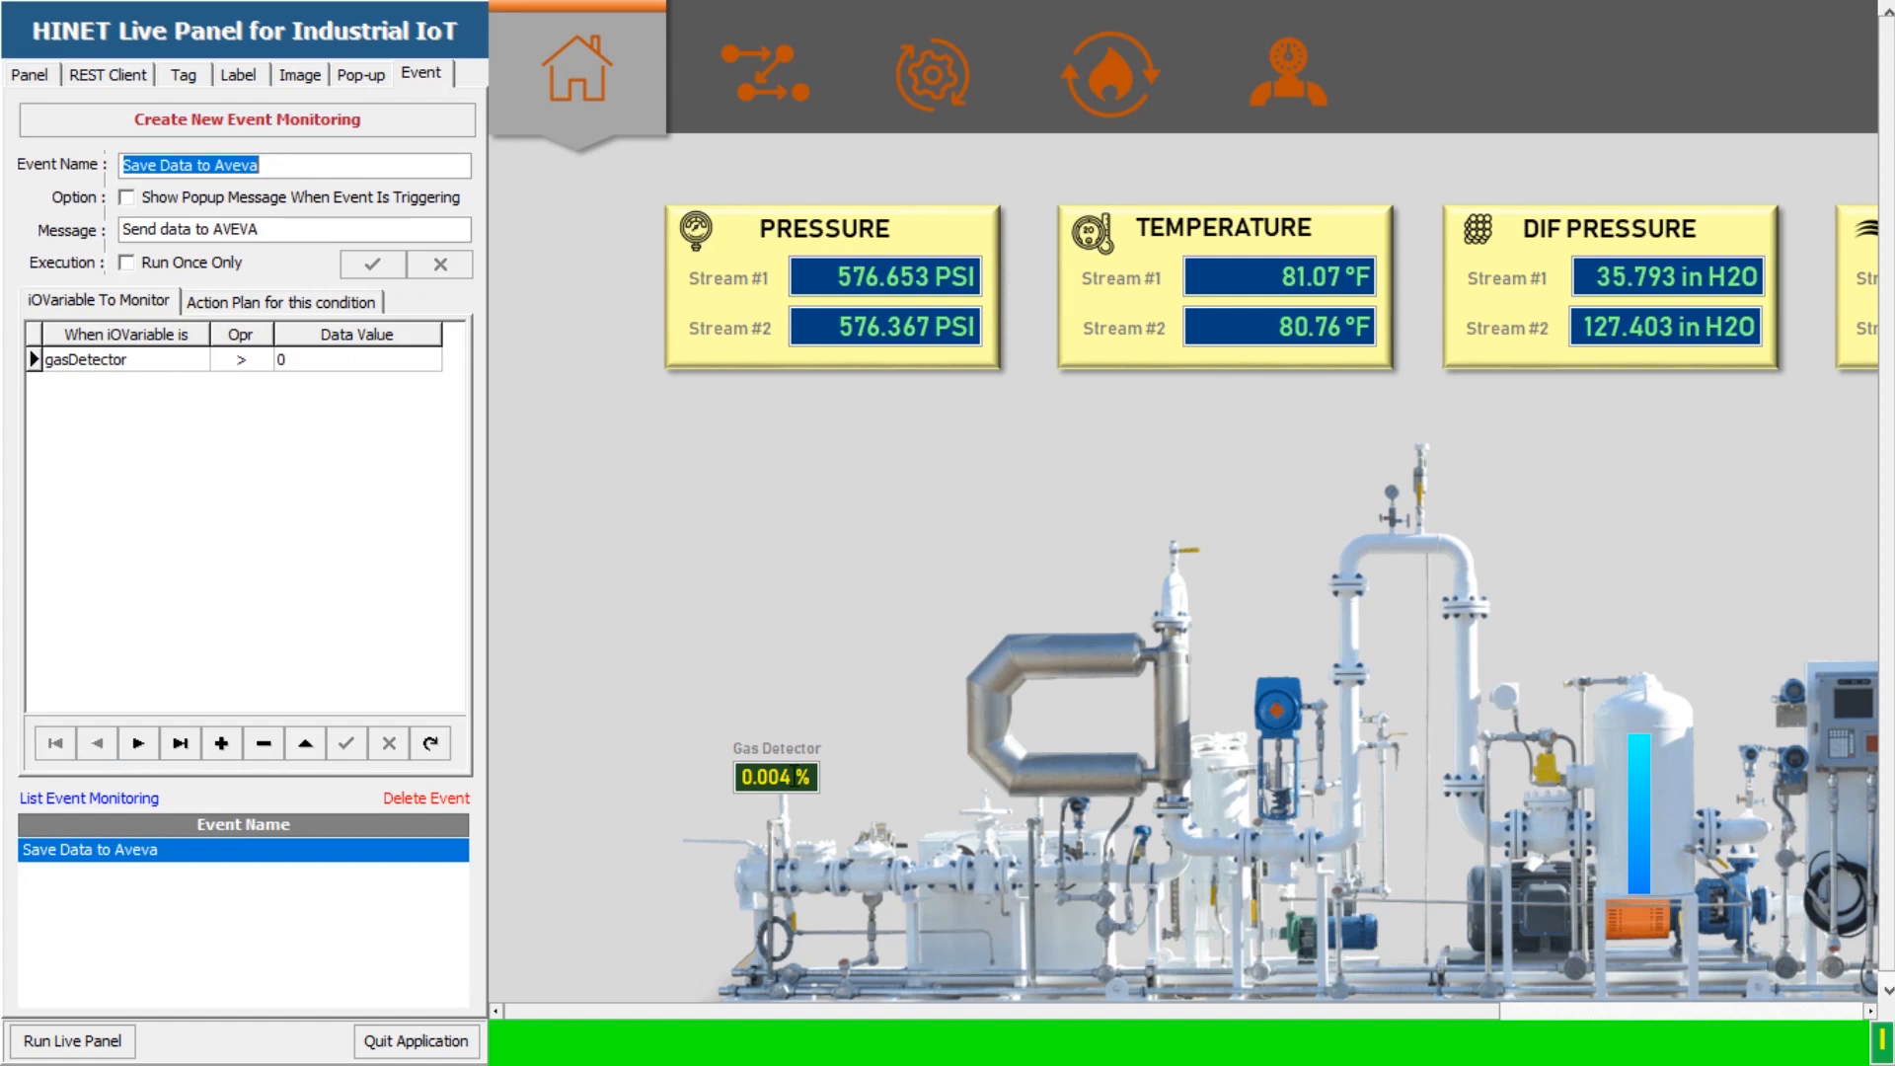
pyautogui.click(240, 304)
pyautogui.click(403, 345)
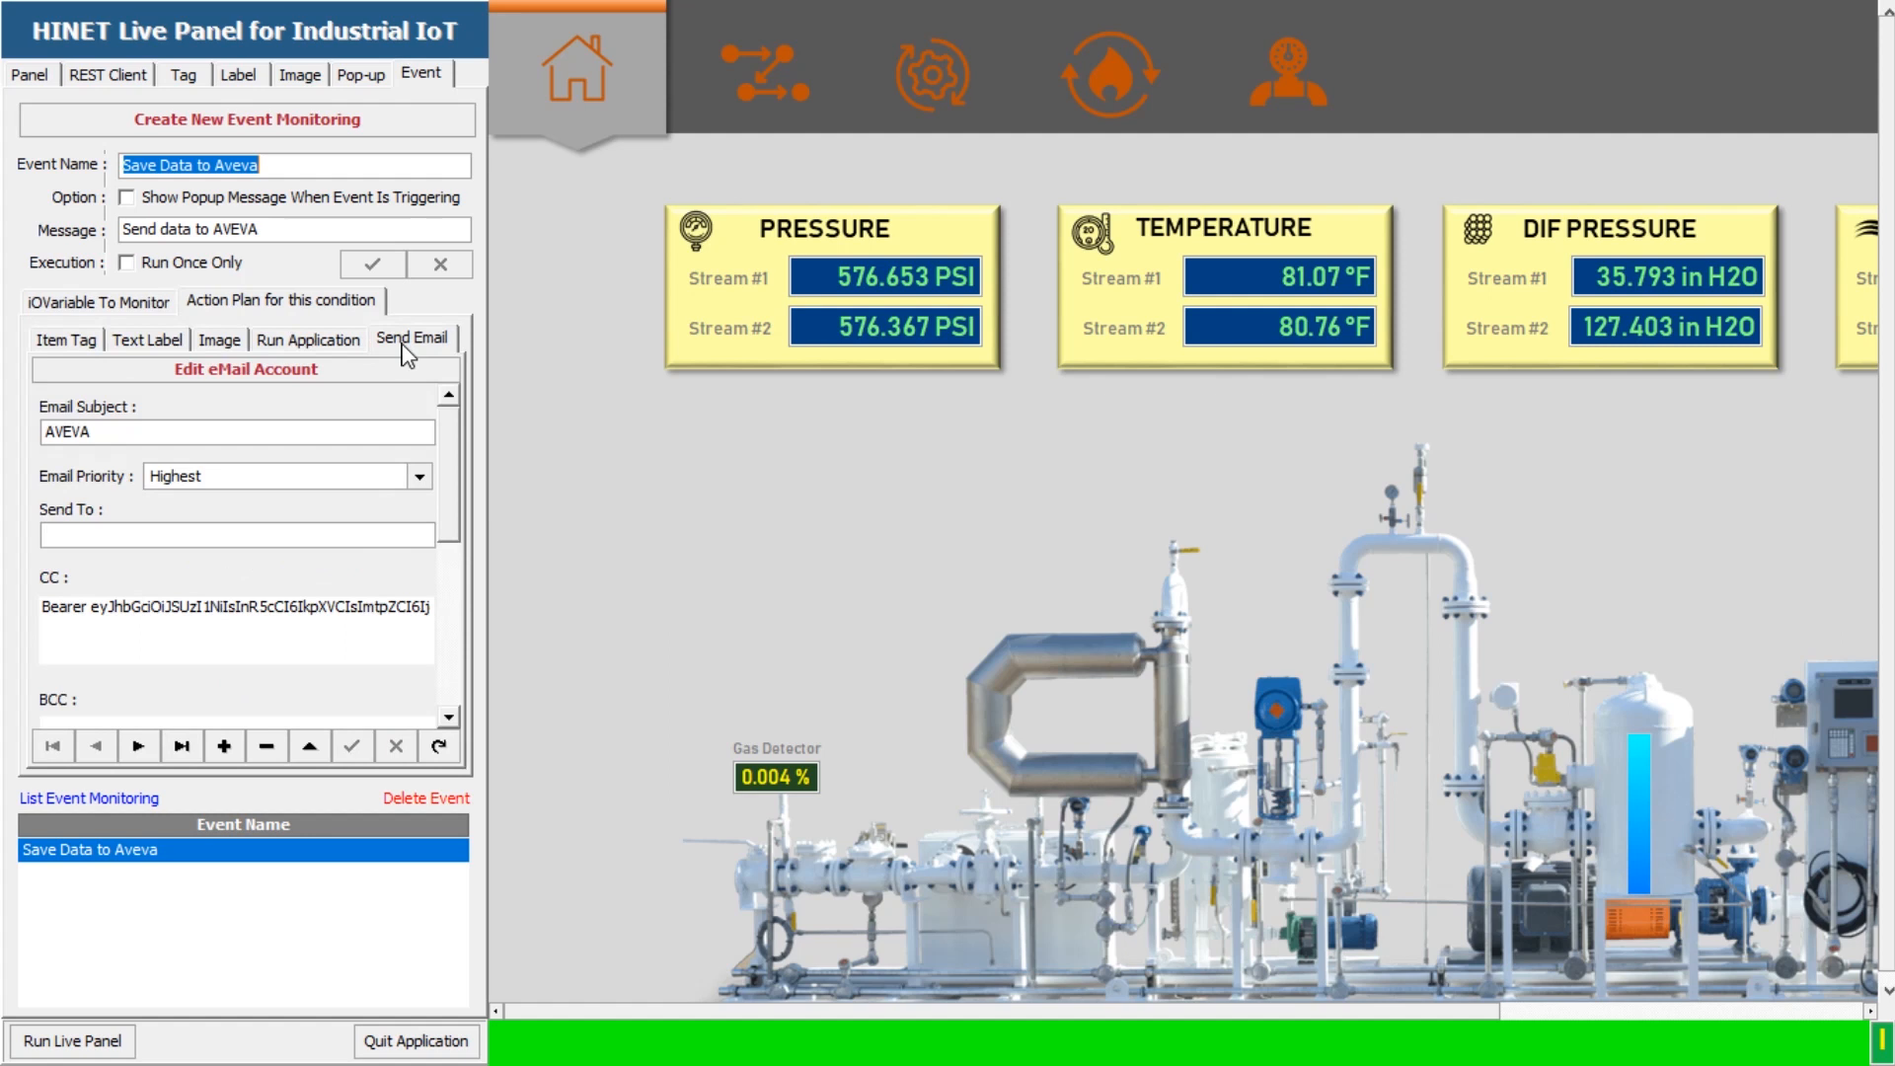
# Step: Open the event's email account configuration and check the outgoing mail server and port
pyautogui.click(314, 375)
pyautogui.doubleClick(223, 192)
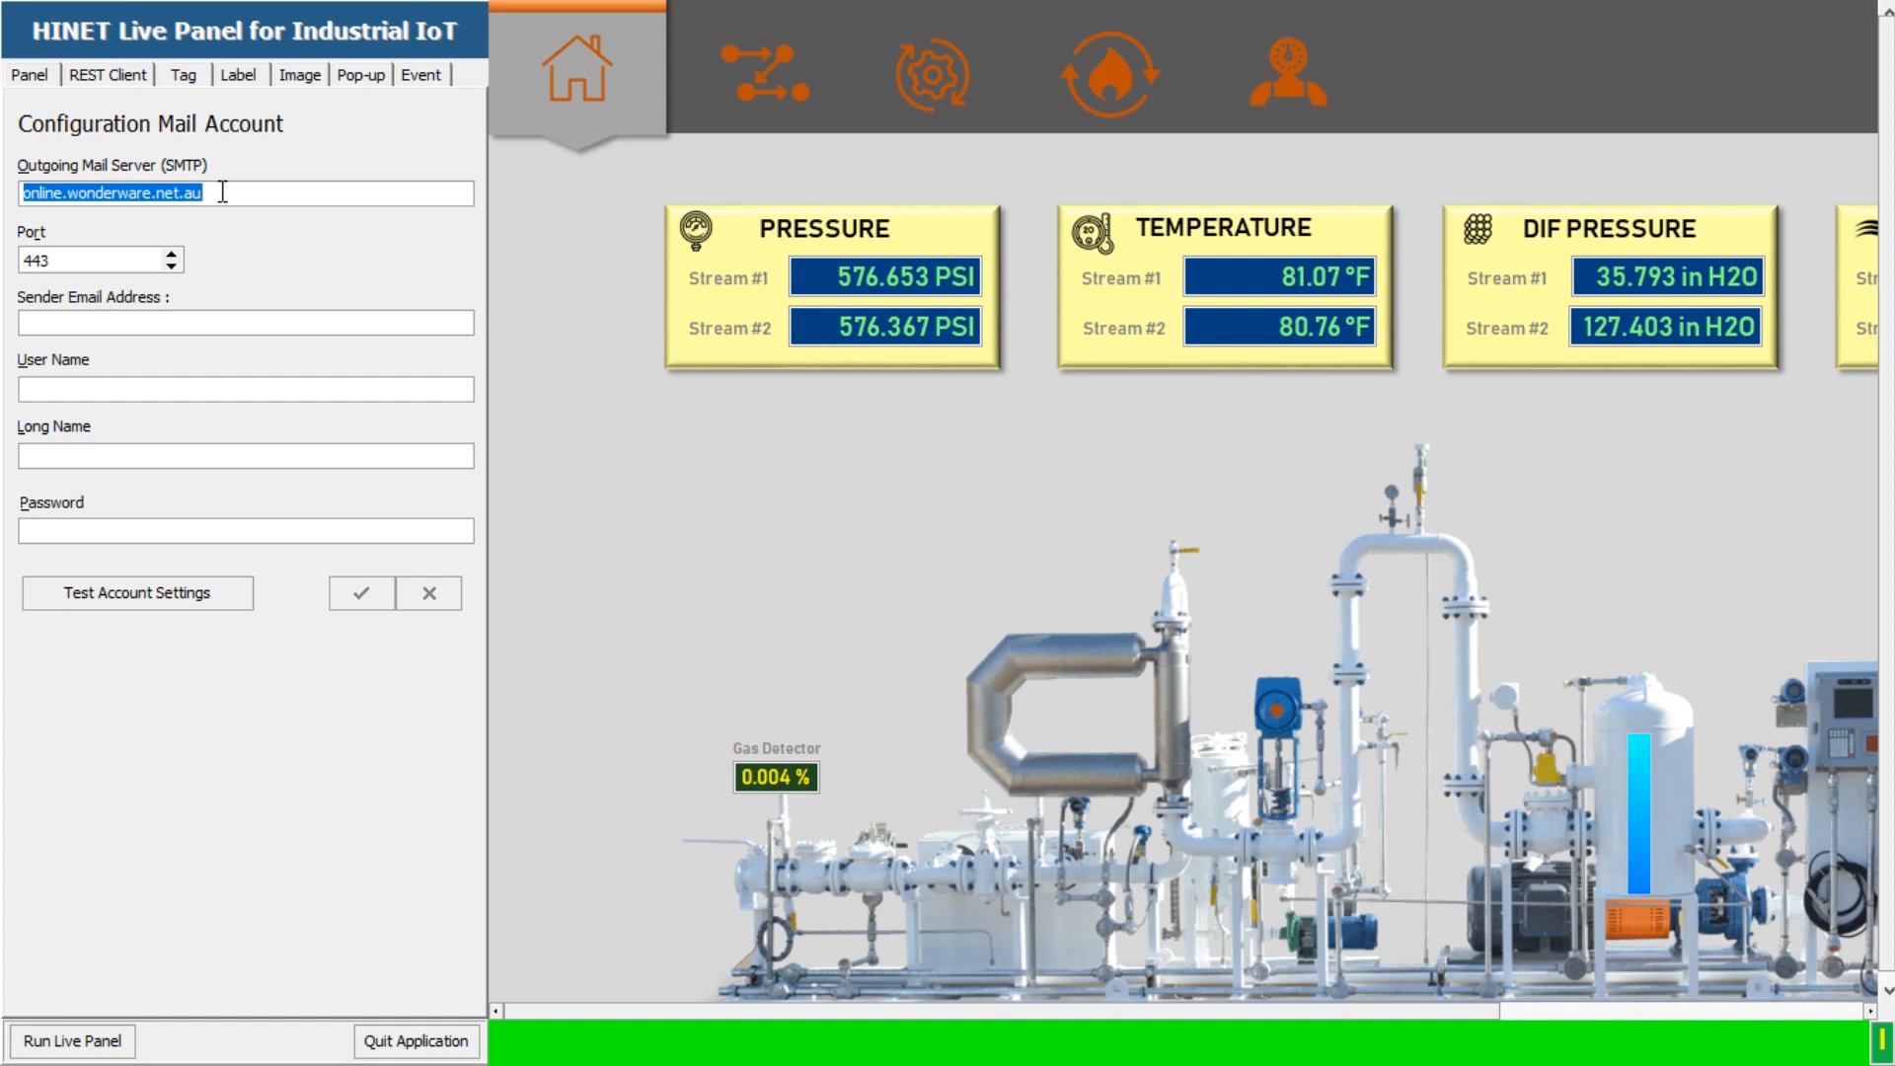
pyautogui.doubleClick(66, 259)
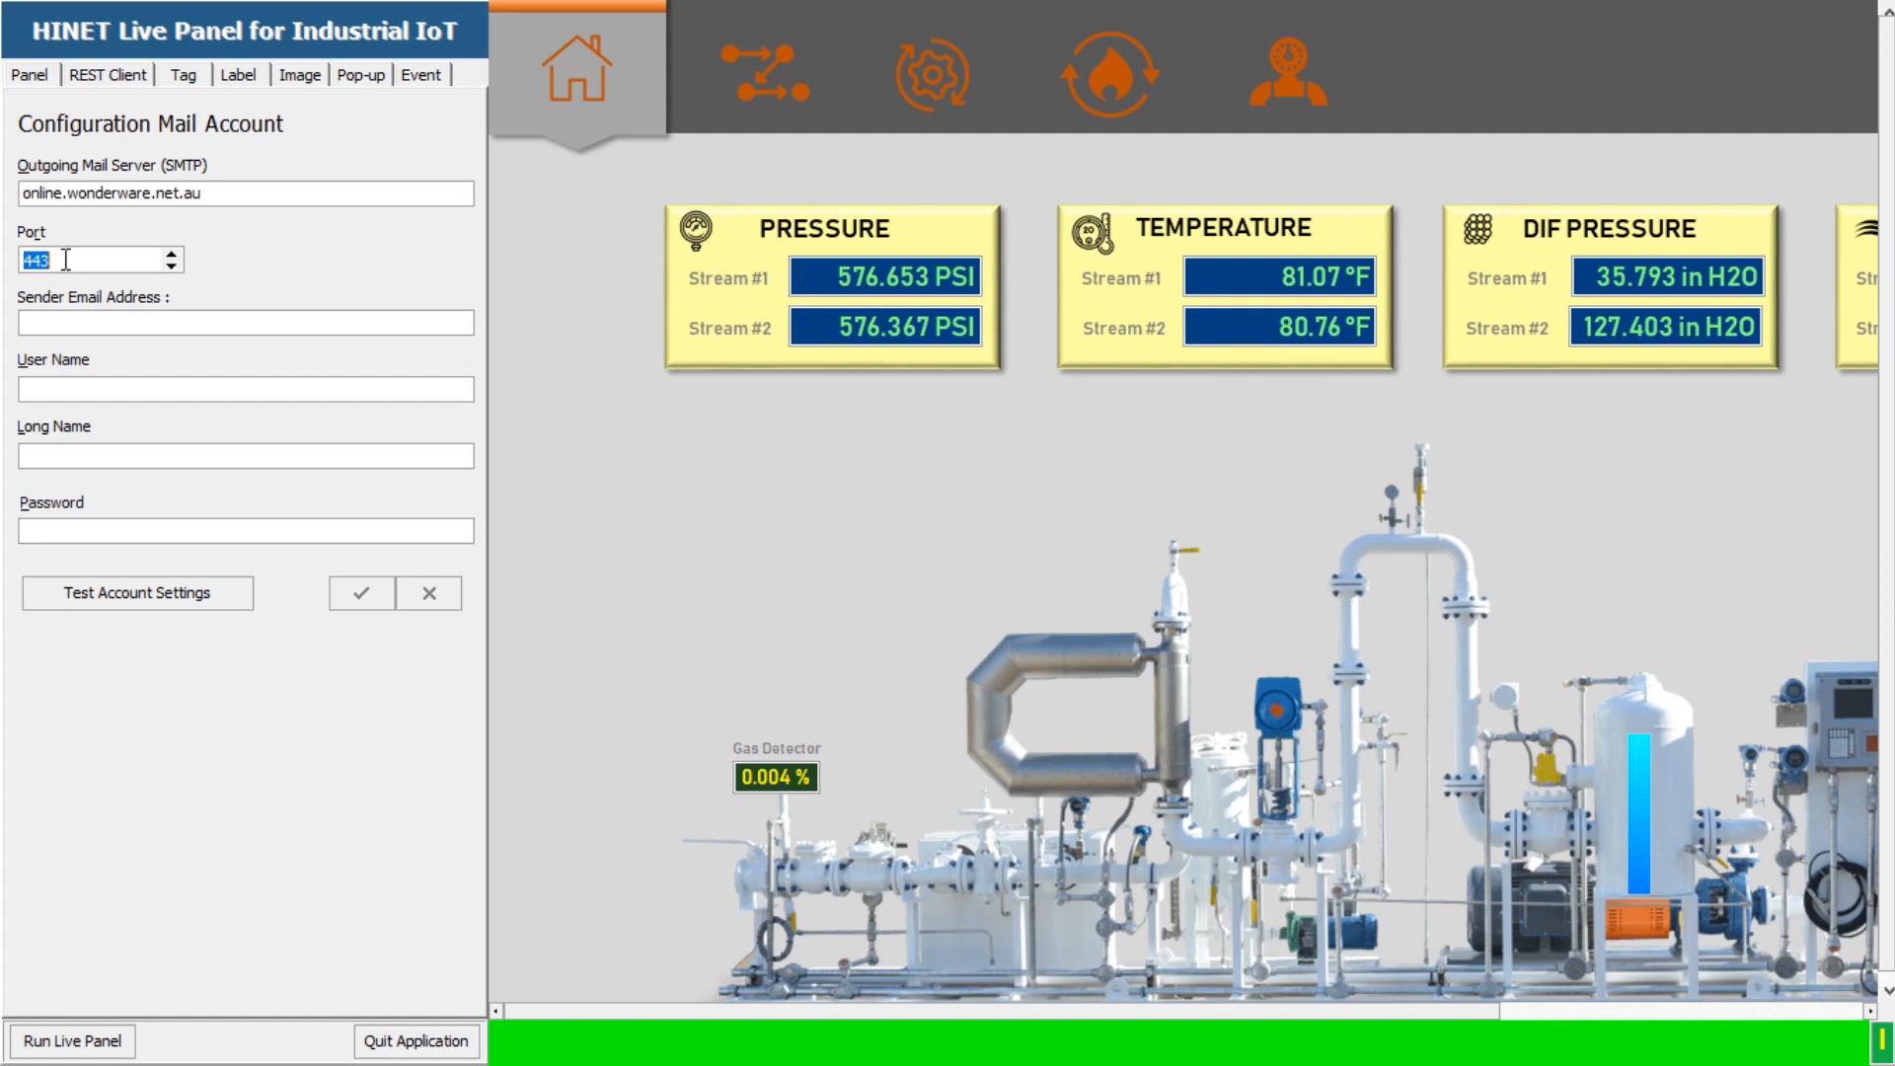
pyautogui.doubleClick(251, 193)
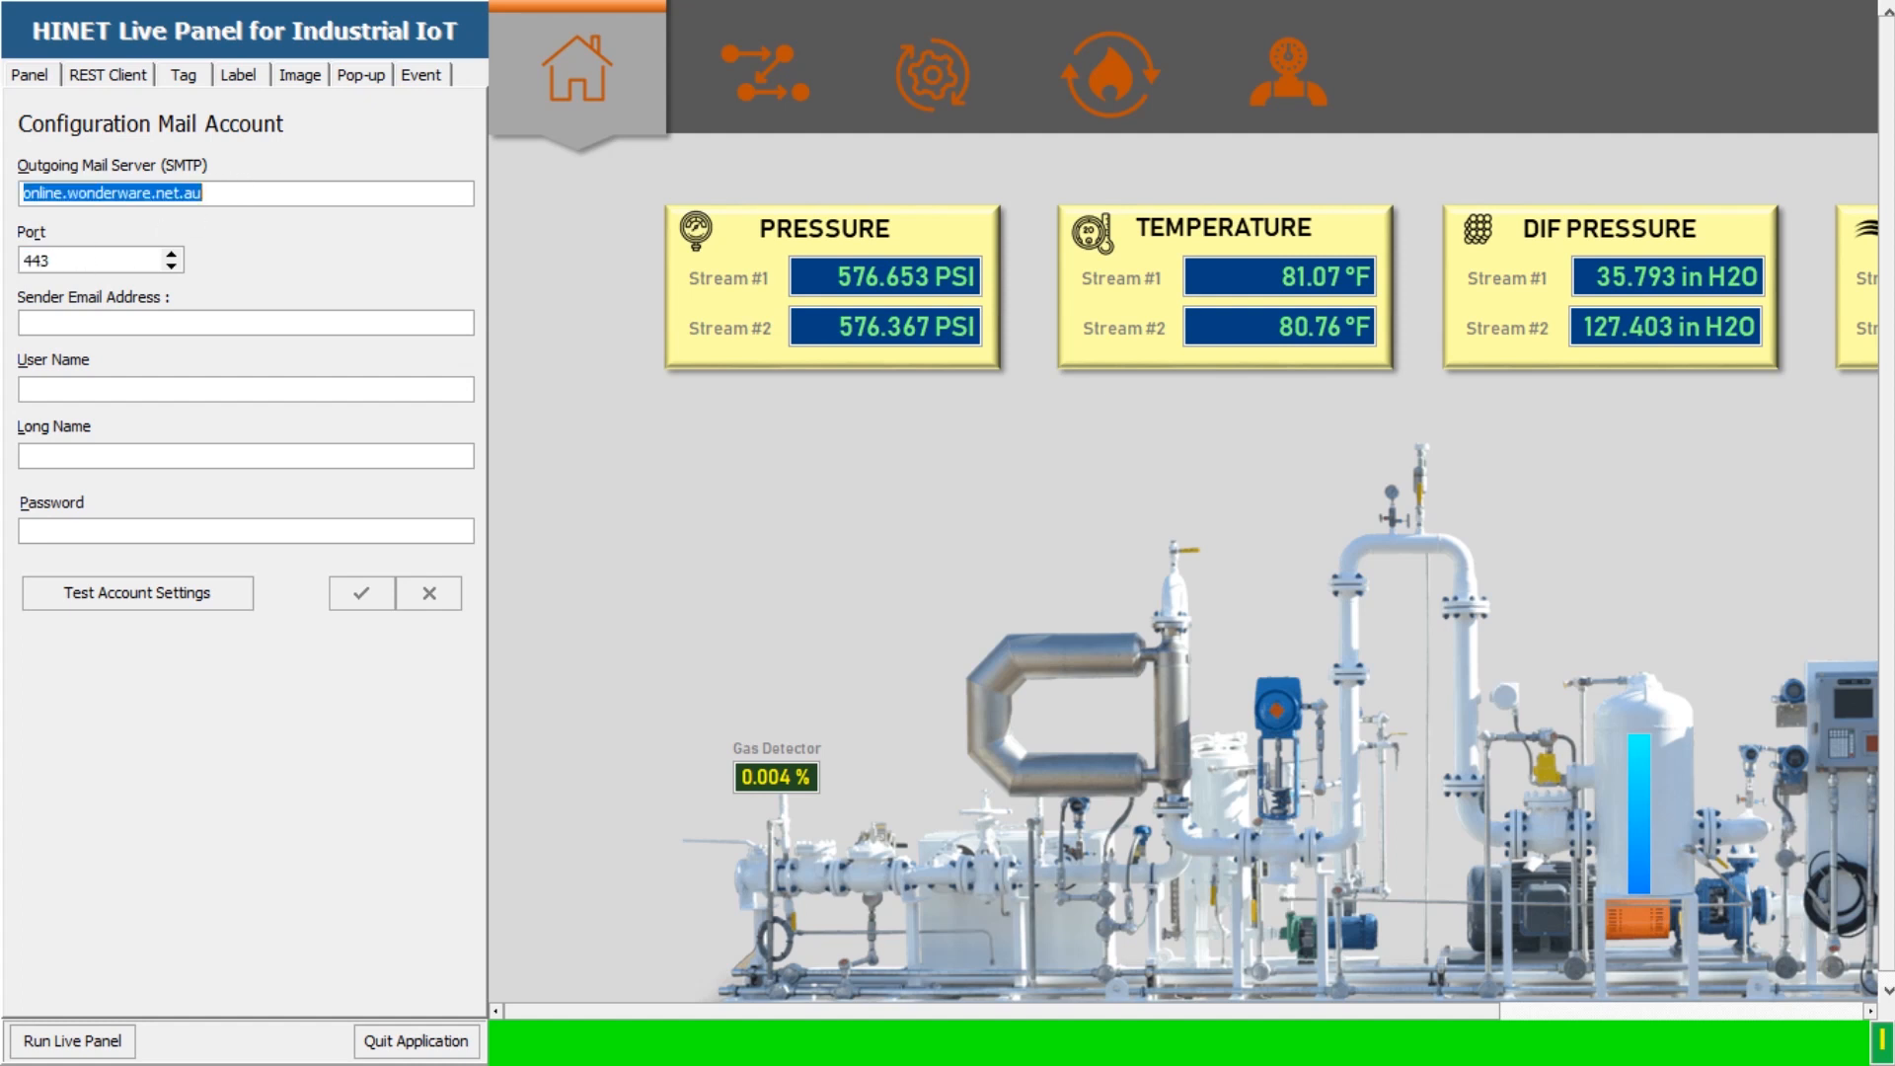
# Step: Compare the AVEVA Insight host noted in Notepad with the outgoing mail server, and return to HINET Live Panel
pyautogui.hotkey('alt', 'Tab')
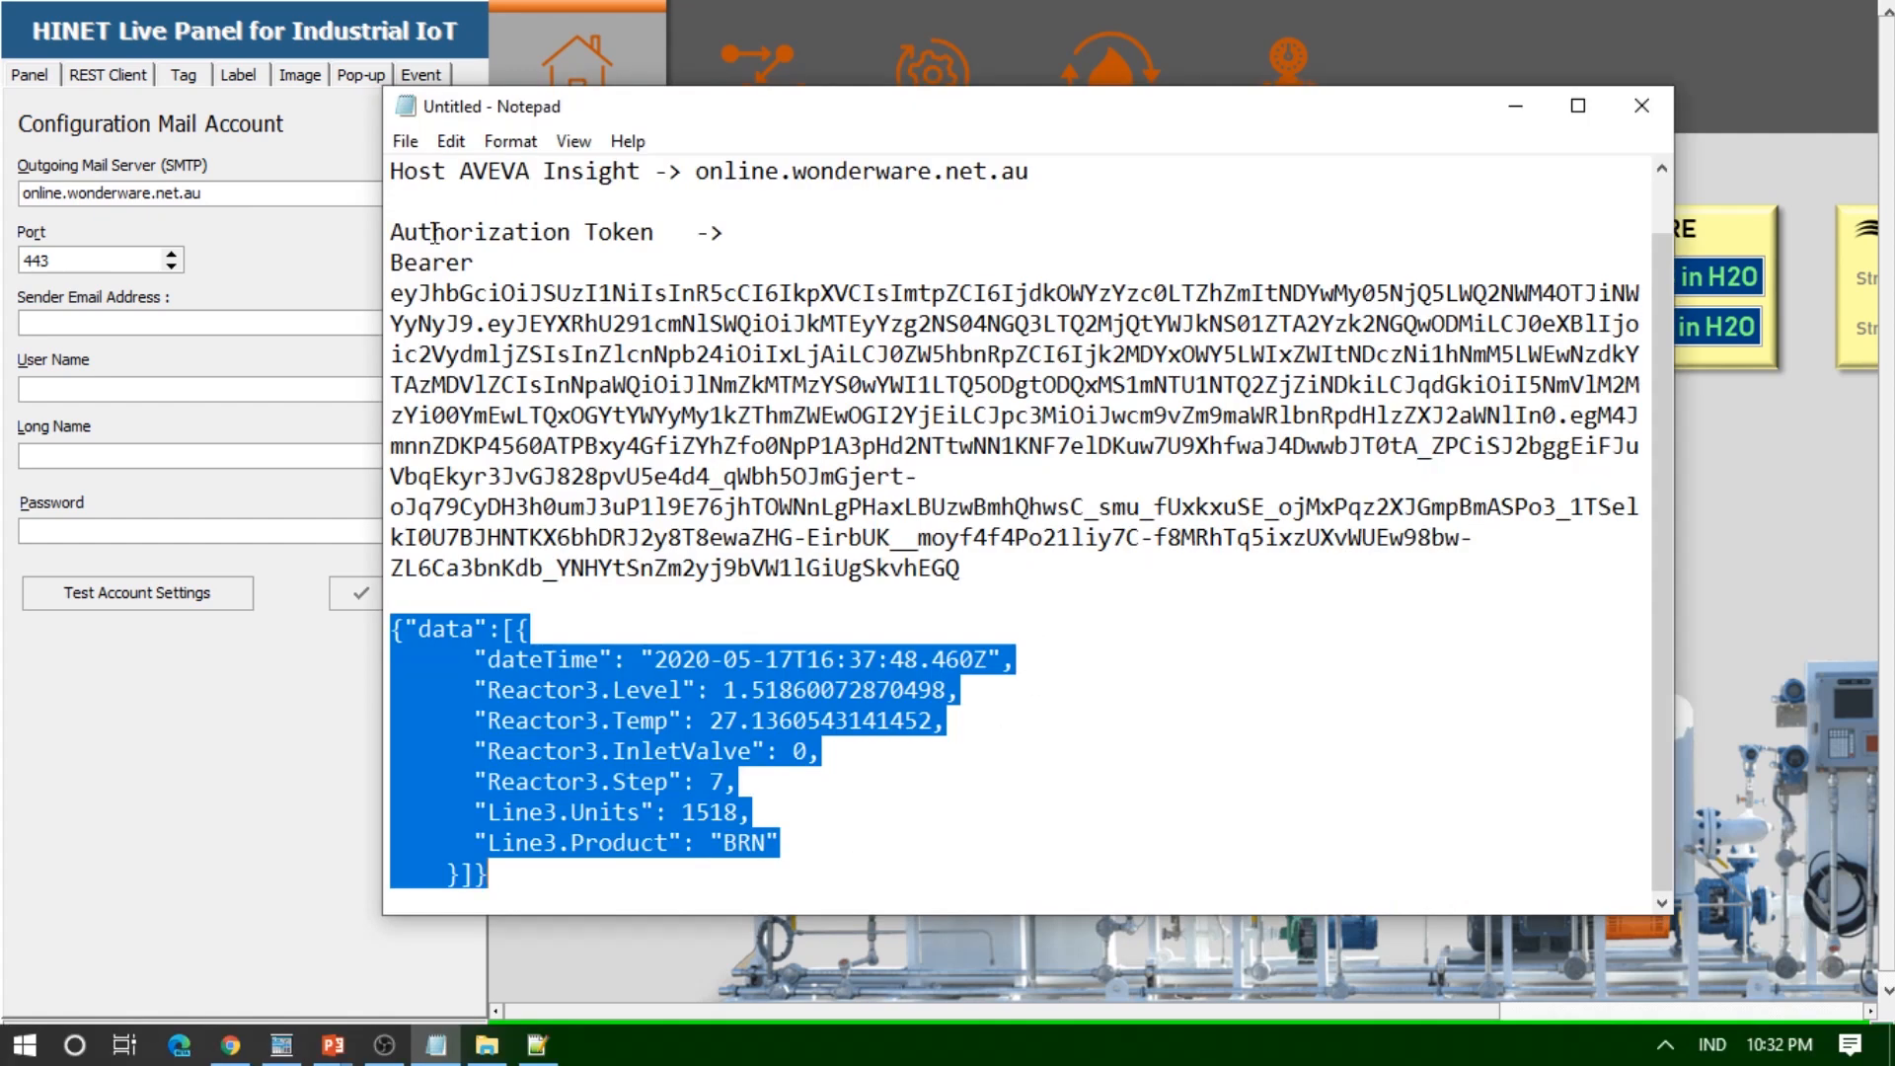
pyautogui.click(642, 202)
pyautogui.moveTo(696, 172); pyautogui.dragTo(1045, 185)
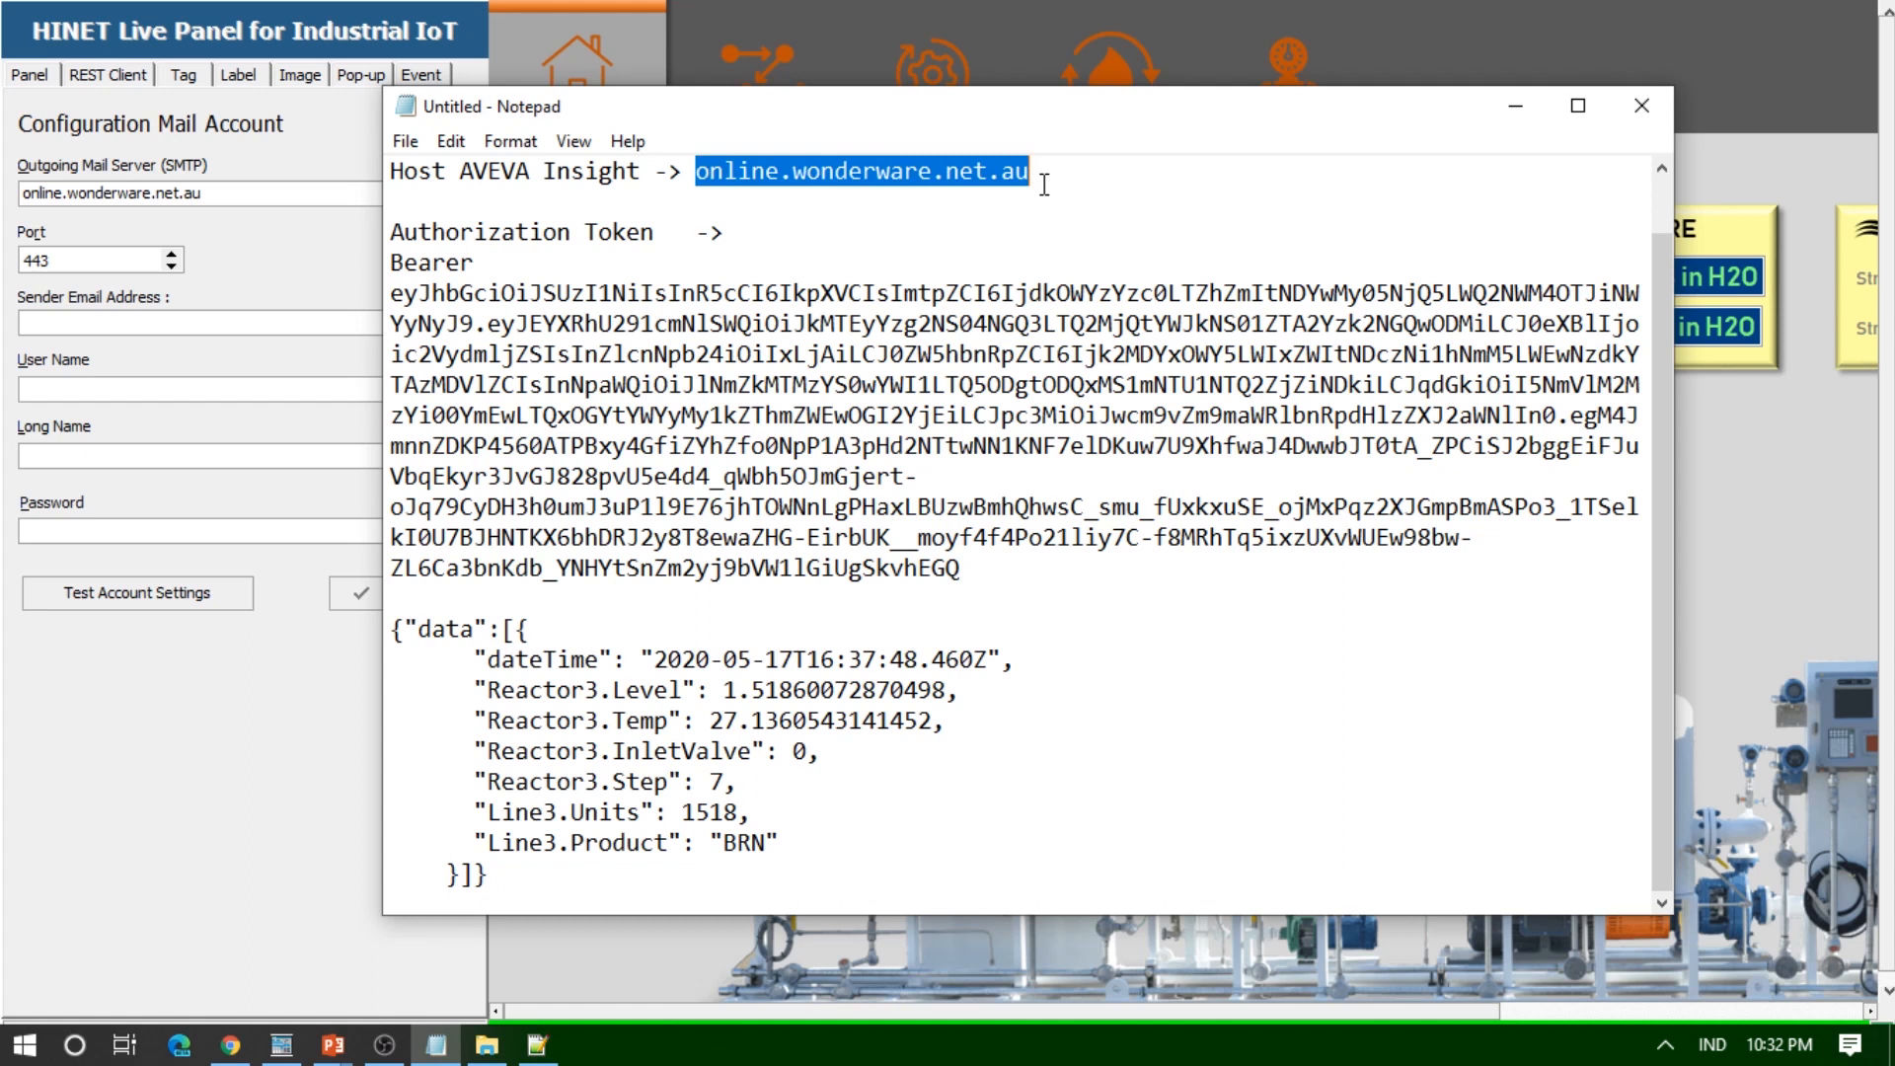
pyautogui.click(290, 244)
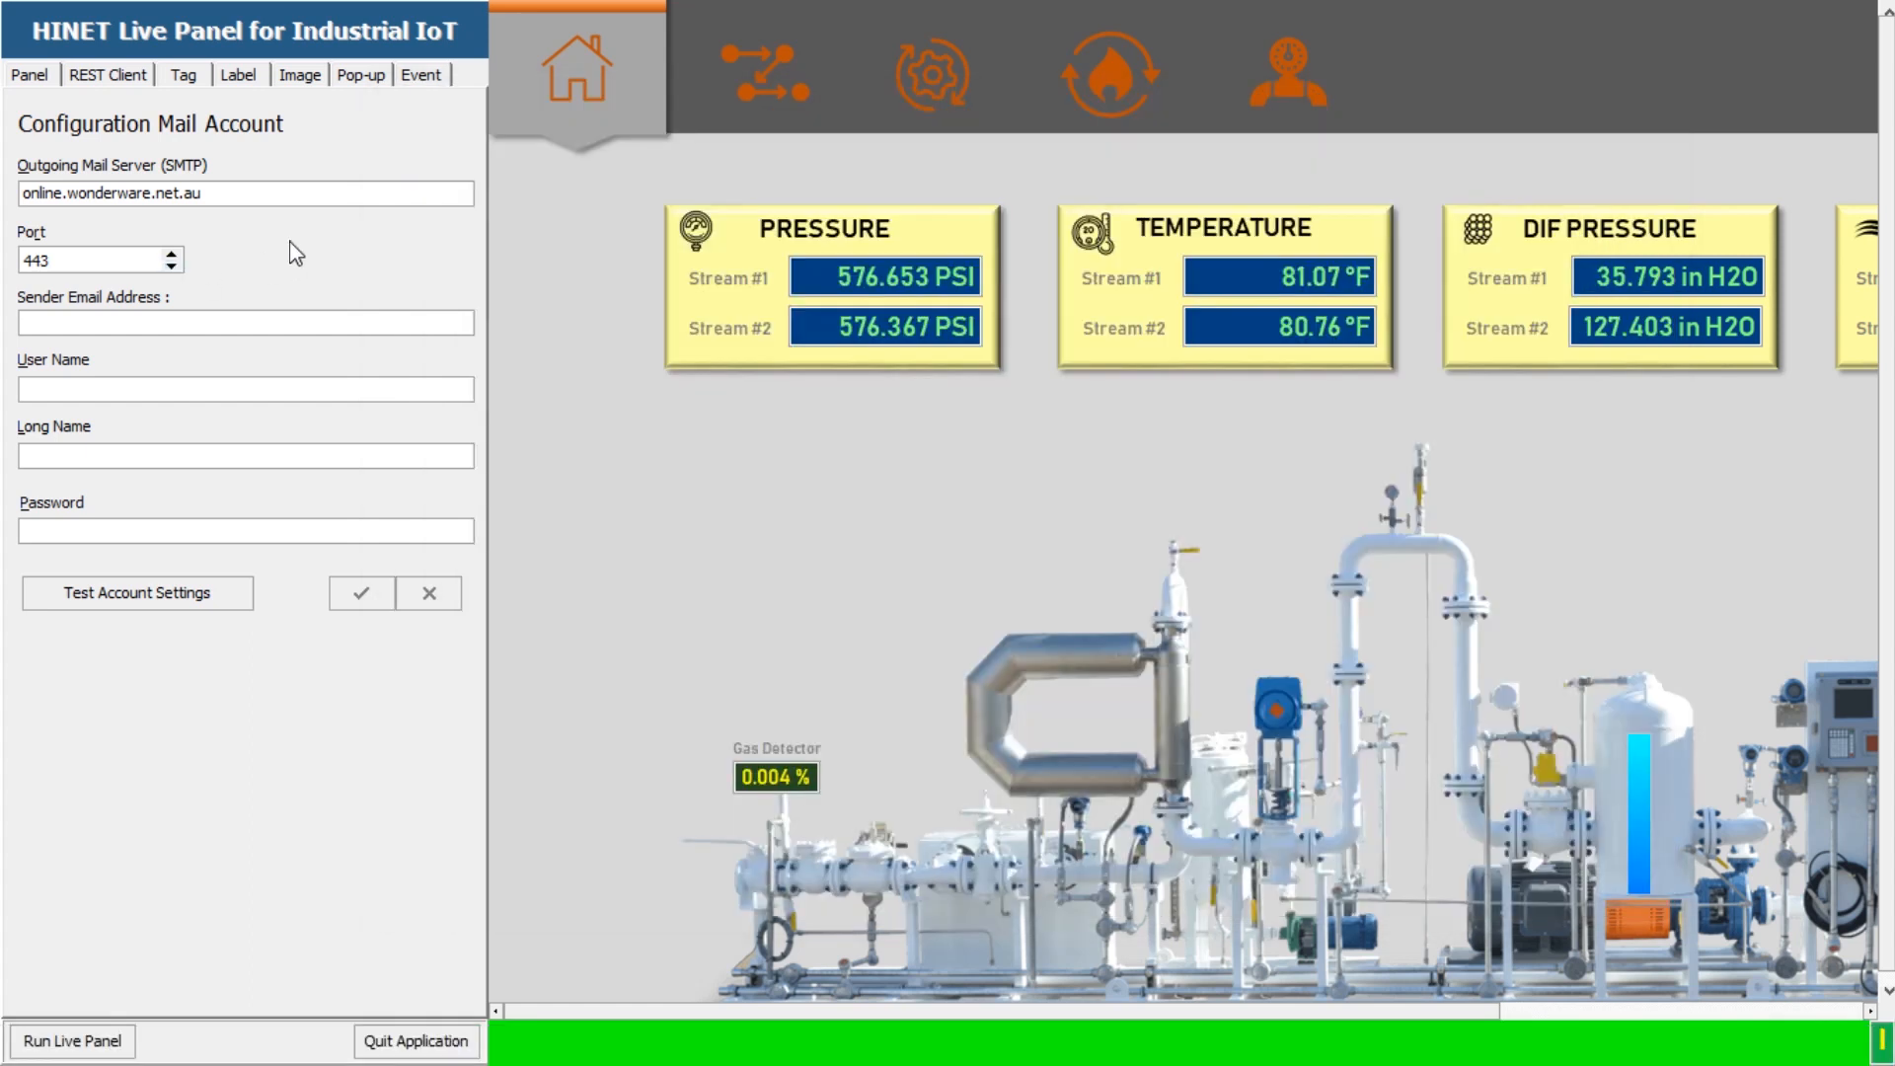
# Step: Reopen the Save Data to Aveva event's action plan and review its email subject, CC and message fields
pyautogui.click(410, 79)
pyautogui.click(301, 314)
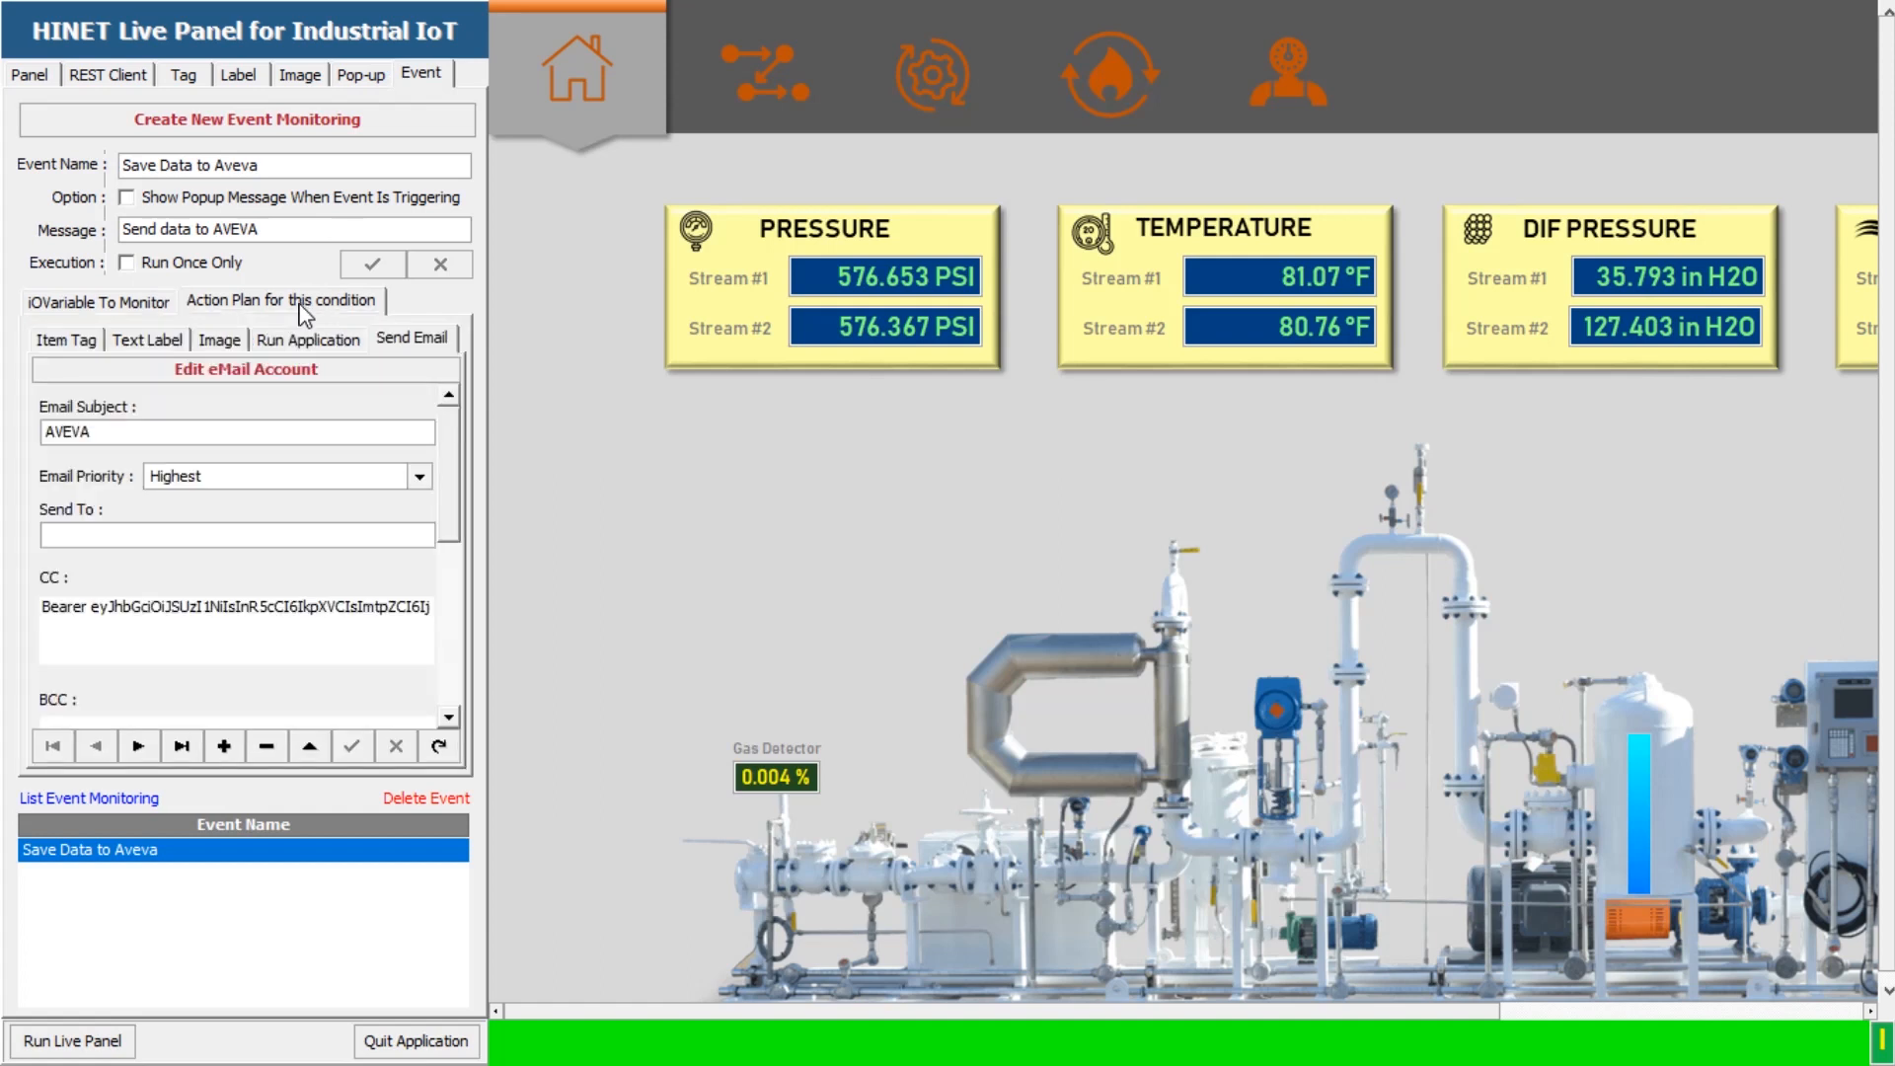
pyautogui.doubleClick(177, 436)
pyautogui.scroll(-3, 442, 720)
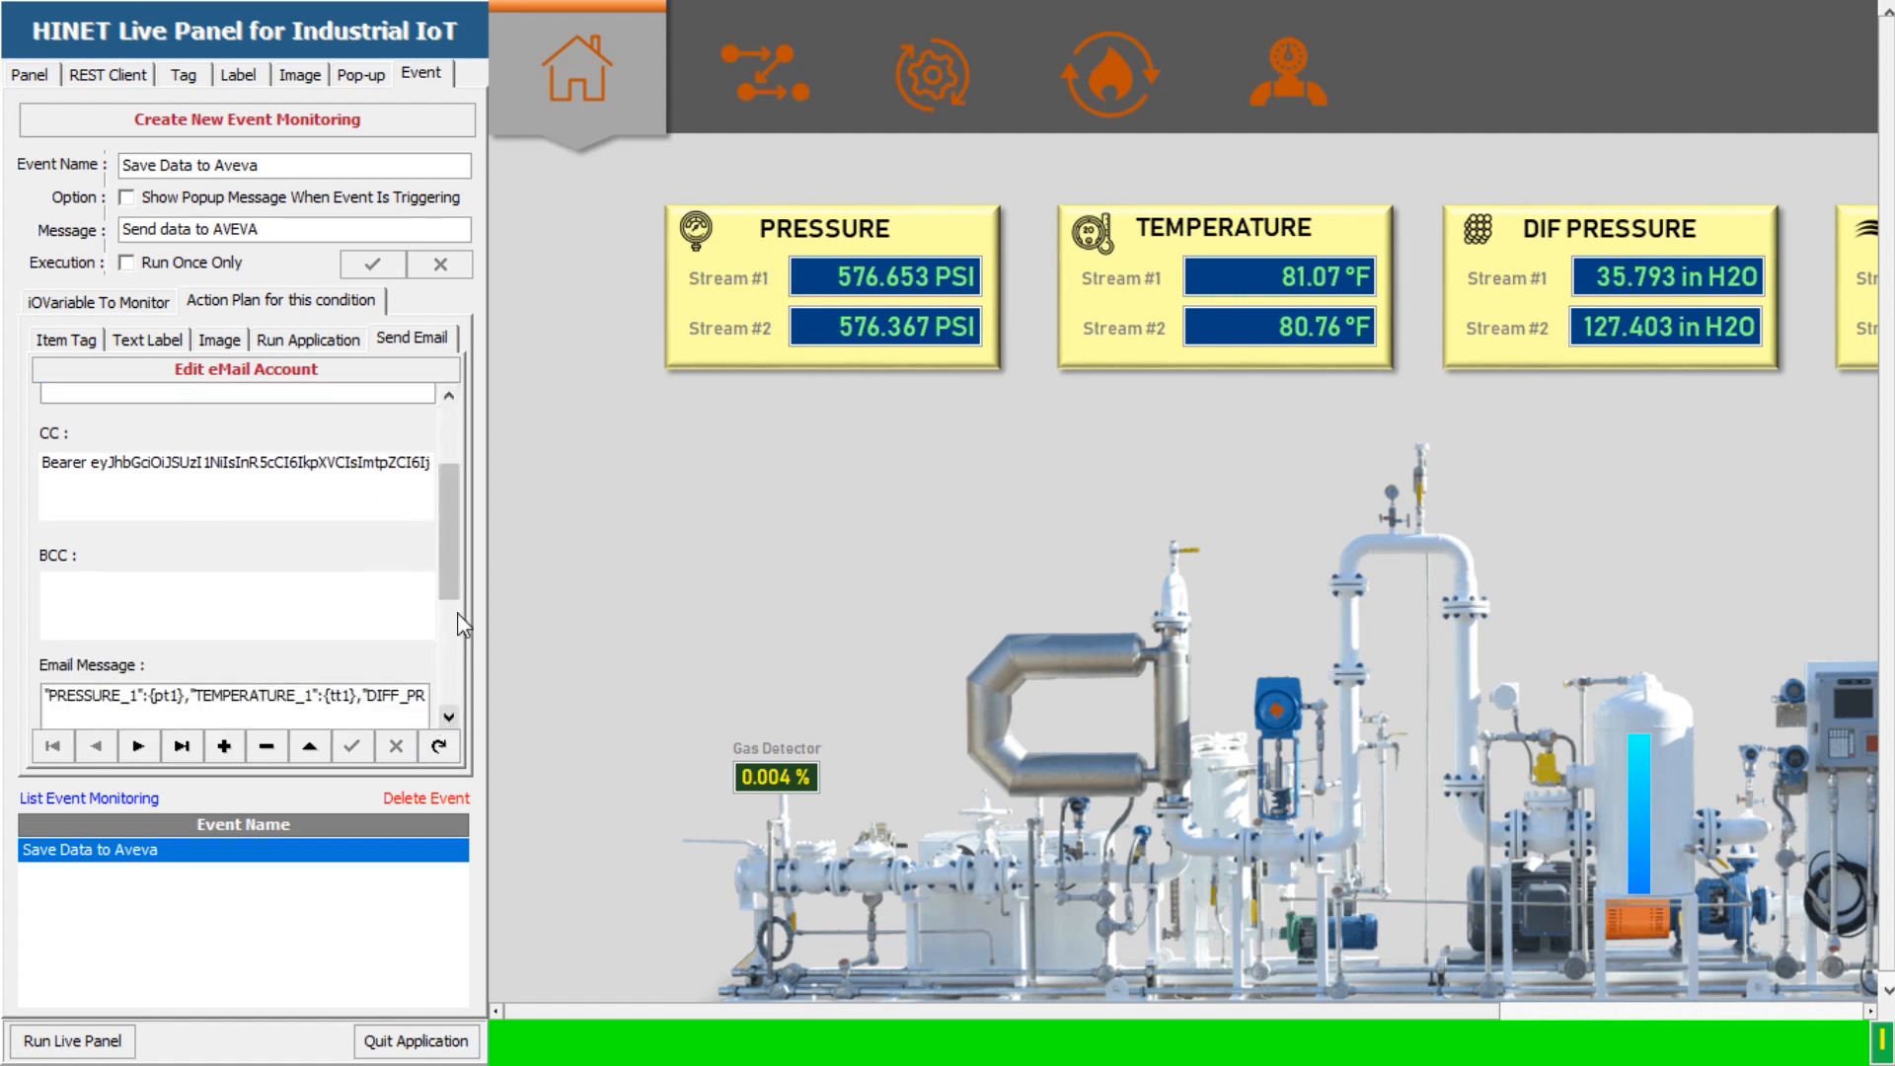
# Step: Copy the event's whole email message and paste it into the Notepad notes below the sample JSON payload
pyautogui.click(240, 707)
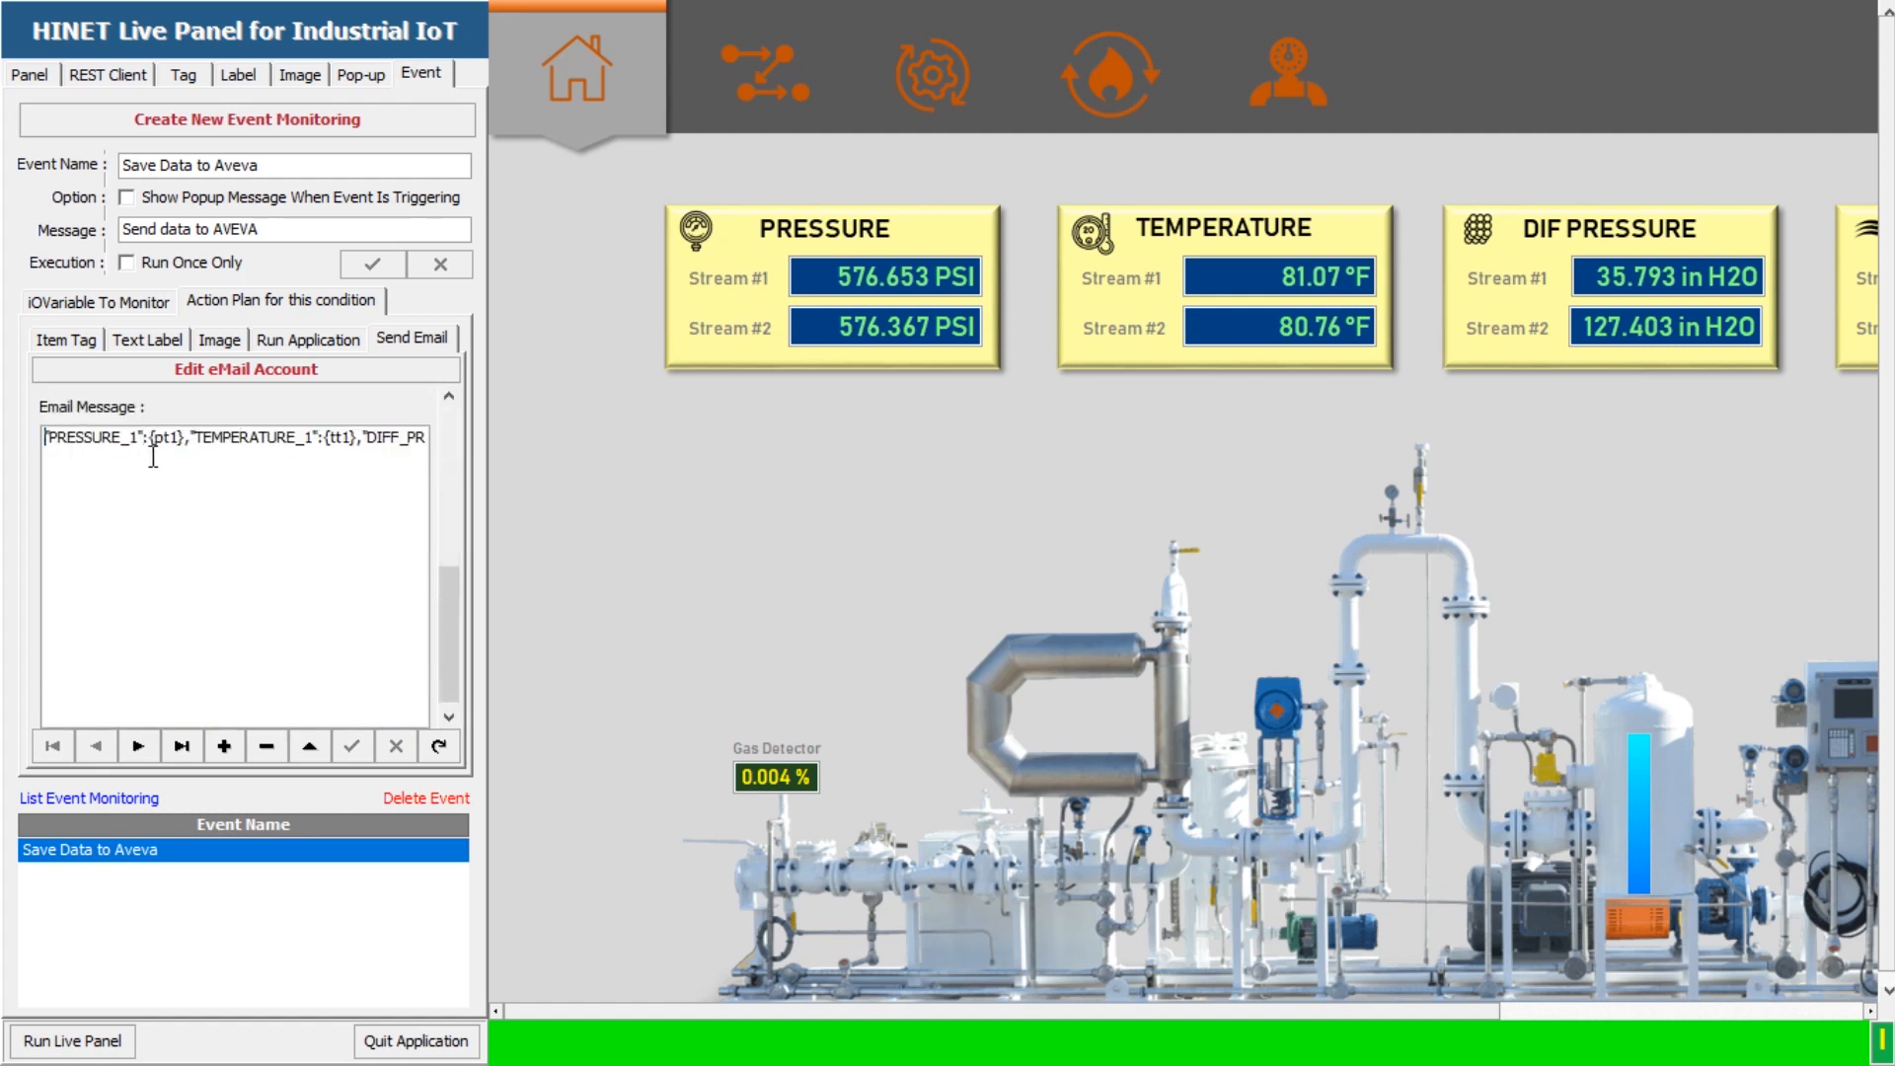
pyautogui.hotkey('ctrl', 'a')
pyautogui.hotkey('ctrl', 'c')
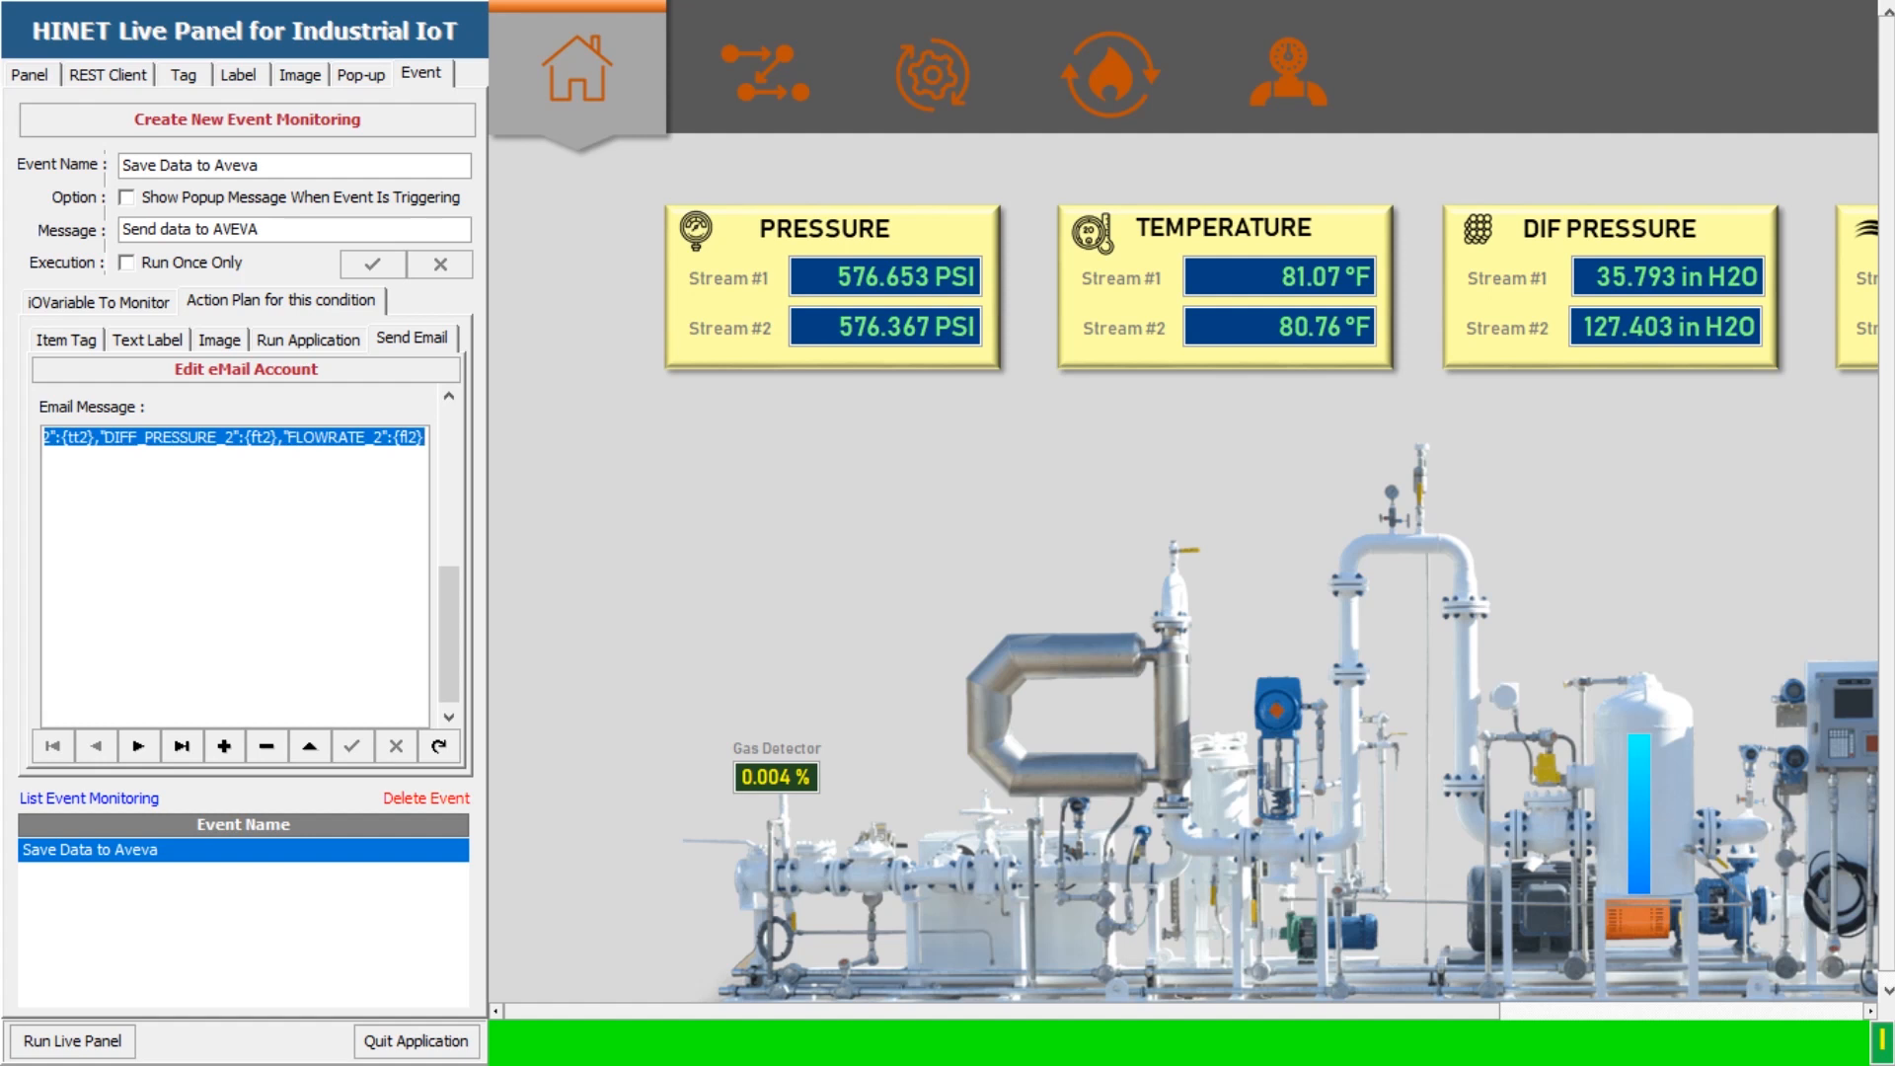
pyautogui.hotkey('alt', 'Tab')
pyautogui.click(858, 837)
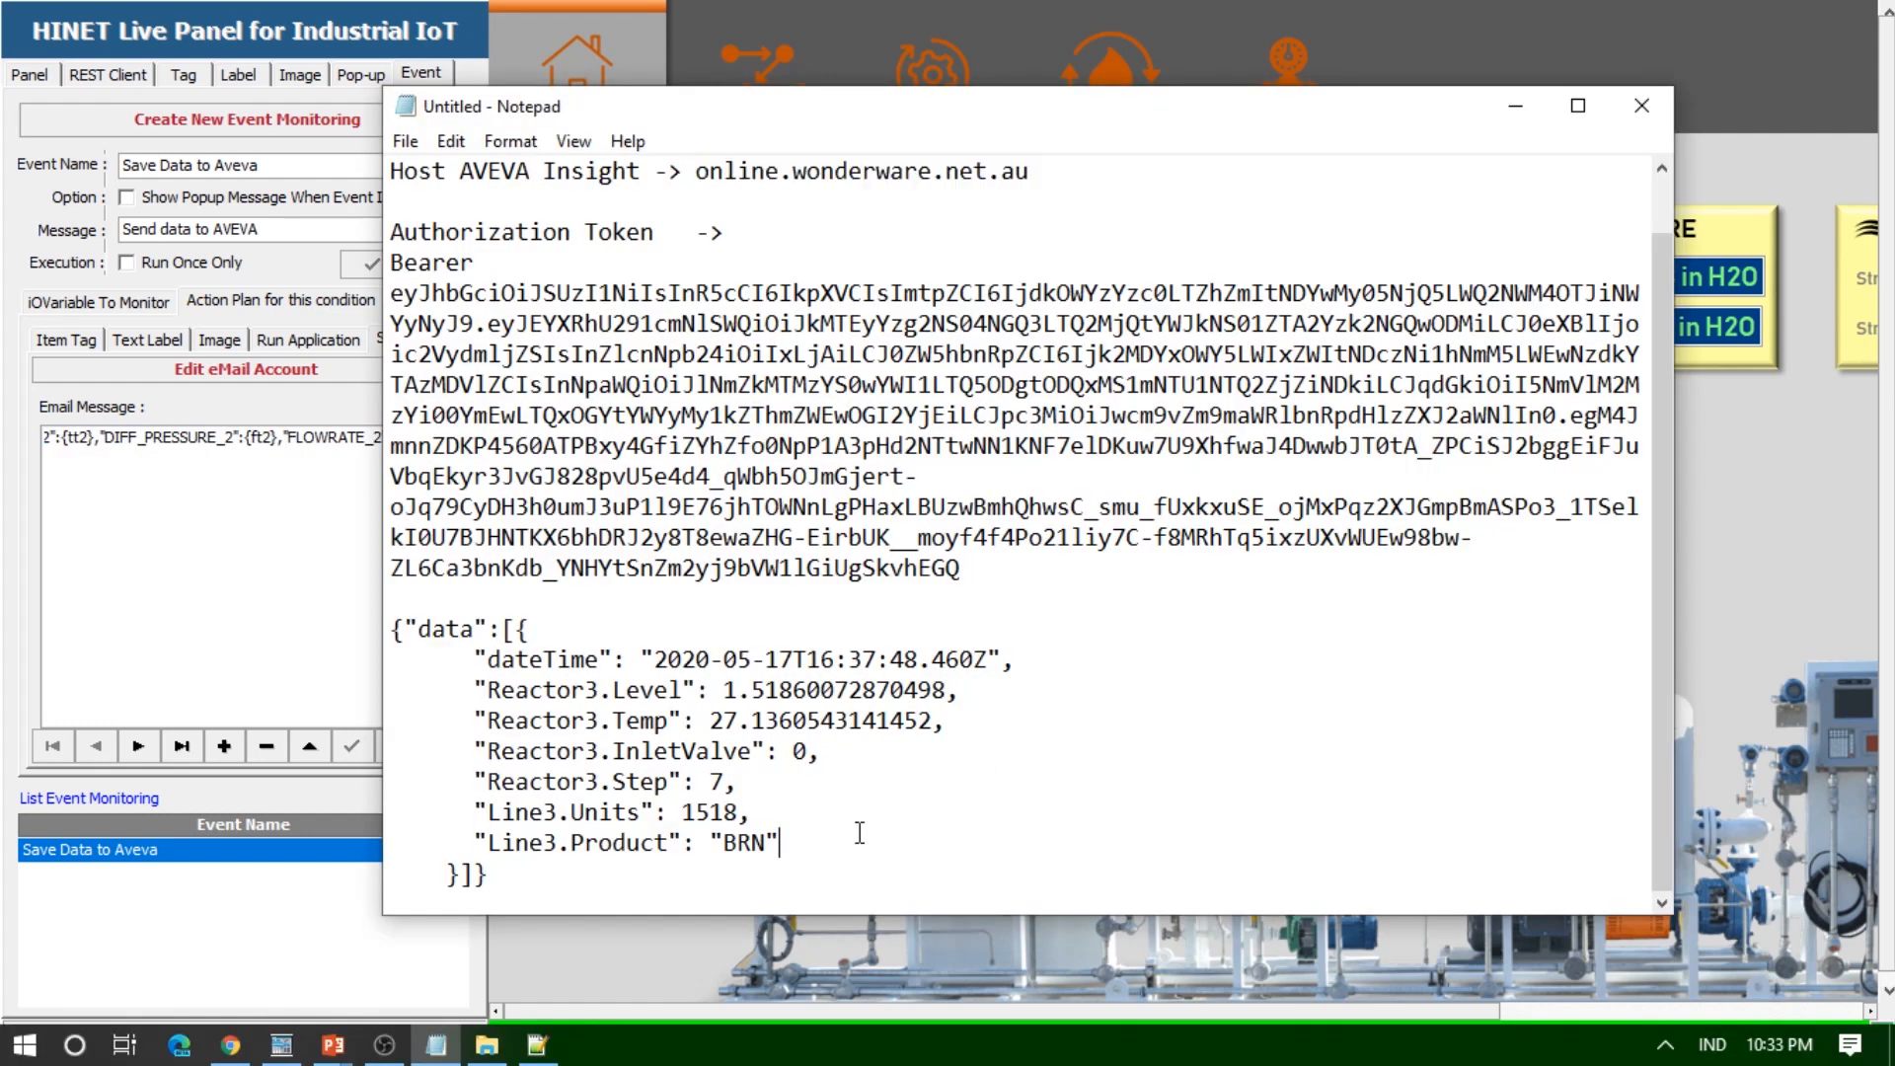
pyautogui.click(633, 866)
pyautogui.press('Return')
pyautogui.press('Return')
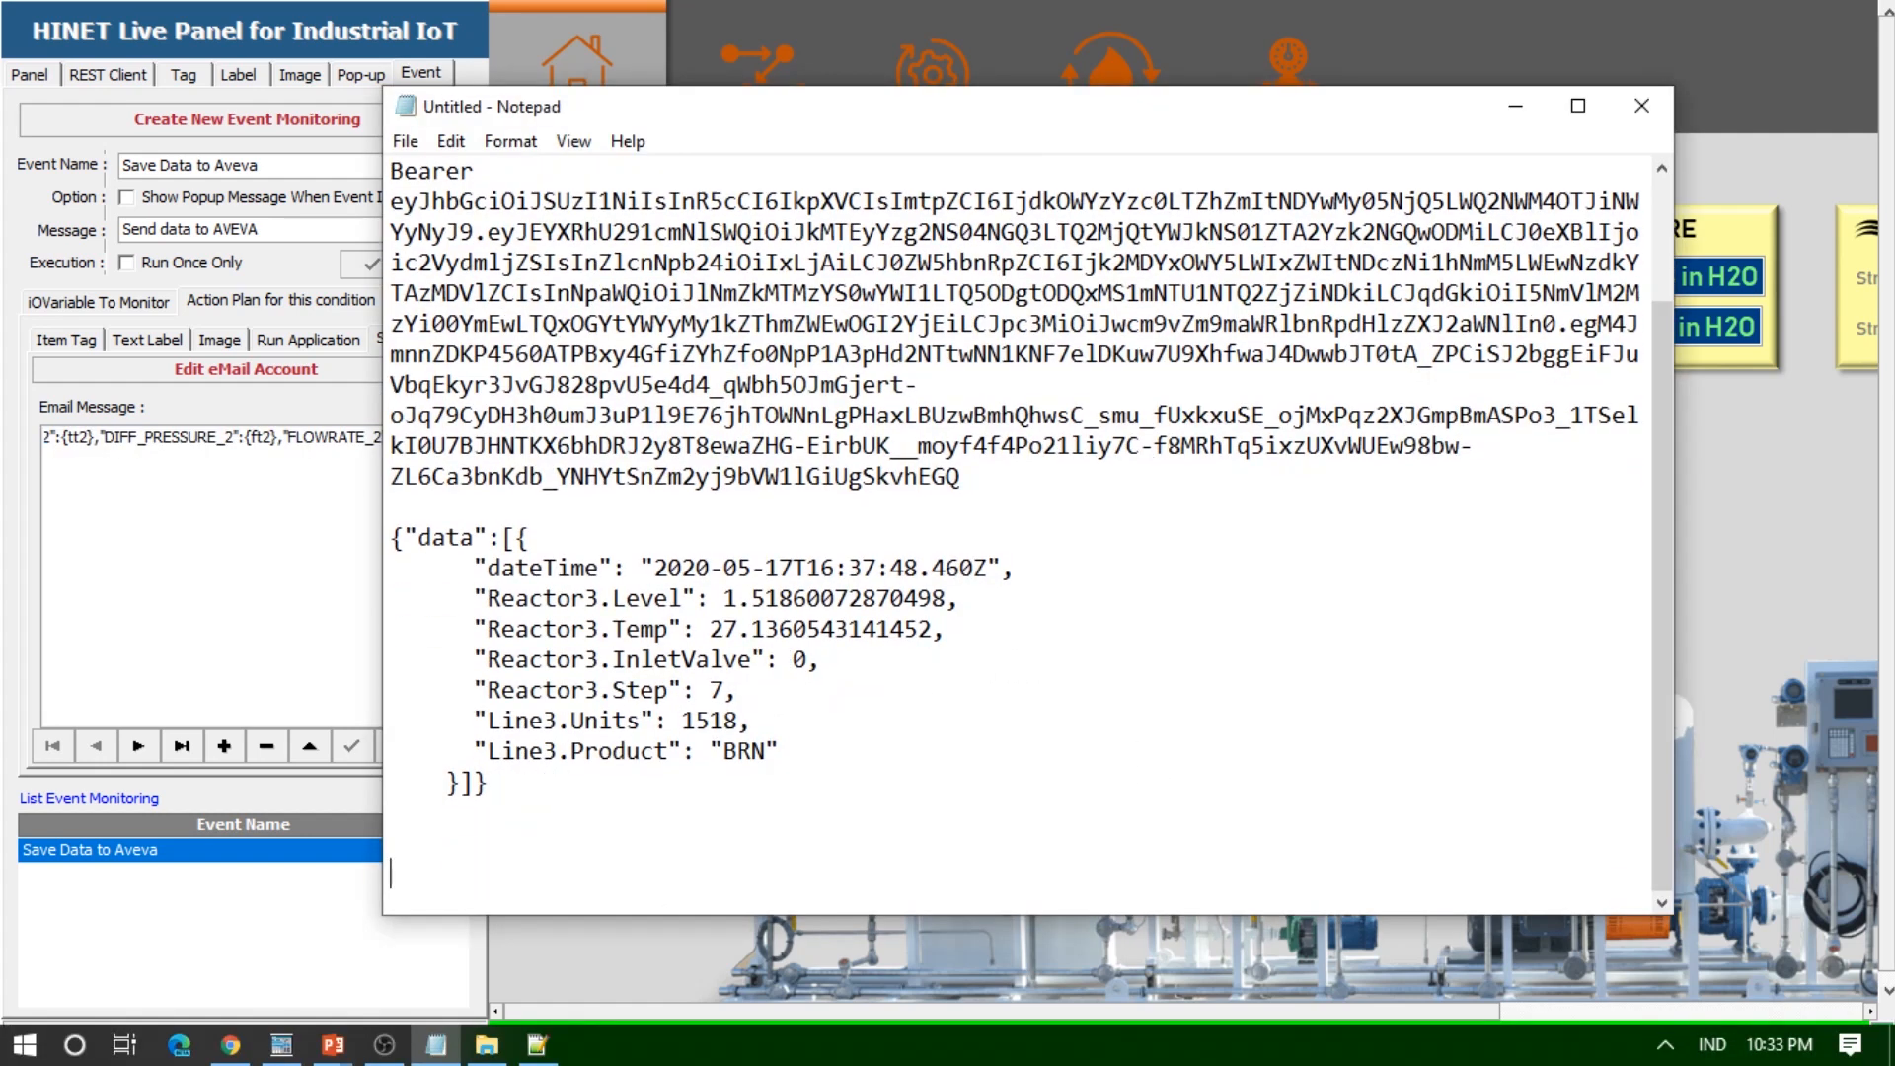
pyautogui.hotkey('ctrl', 'v')
# Step: Highlight the "PRESSURE_1" name and its {pt1} placeholder in the pasted message
pyautogui.press('Home')
pyautogui.press('Up')
pyautogui.hotkey('shift', 'Right')
pyautogui.hotkey('shift', 'Right')
pyautogui.hotkey('shift', 'Right')
pyautogui.hotkey('shift', 'Right')
pyautogui.hotkey('shift', 'Right')
pyautogui.hotkey('shift', 'Right')
pyautogui.hotkey('shift', 'Right')
pyautogui.hotkey('shift', 'Right')
pyautogui.hotkey('shift', 'Right')
pyautogui.hotkey('shift', 'Right')
pyautogui.hotkey('shift', 'Right')
pyautogui.hotkey('shift', 'Right')
pyautogui.press('Right')
pyautogui.press('Right')
pyautogui.hotkey('shift', 'Right')
pyautogui.hotkey('shift', 'Right')
pyautogui.hotkey('shift', 'Right')
pyautogui.hotkey('shift', 'Right')
pyautogui.hotkey('shift', 'Right')
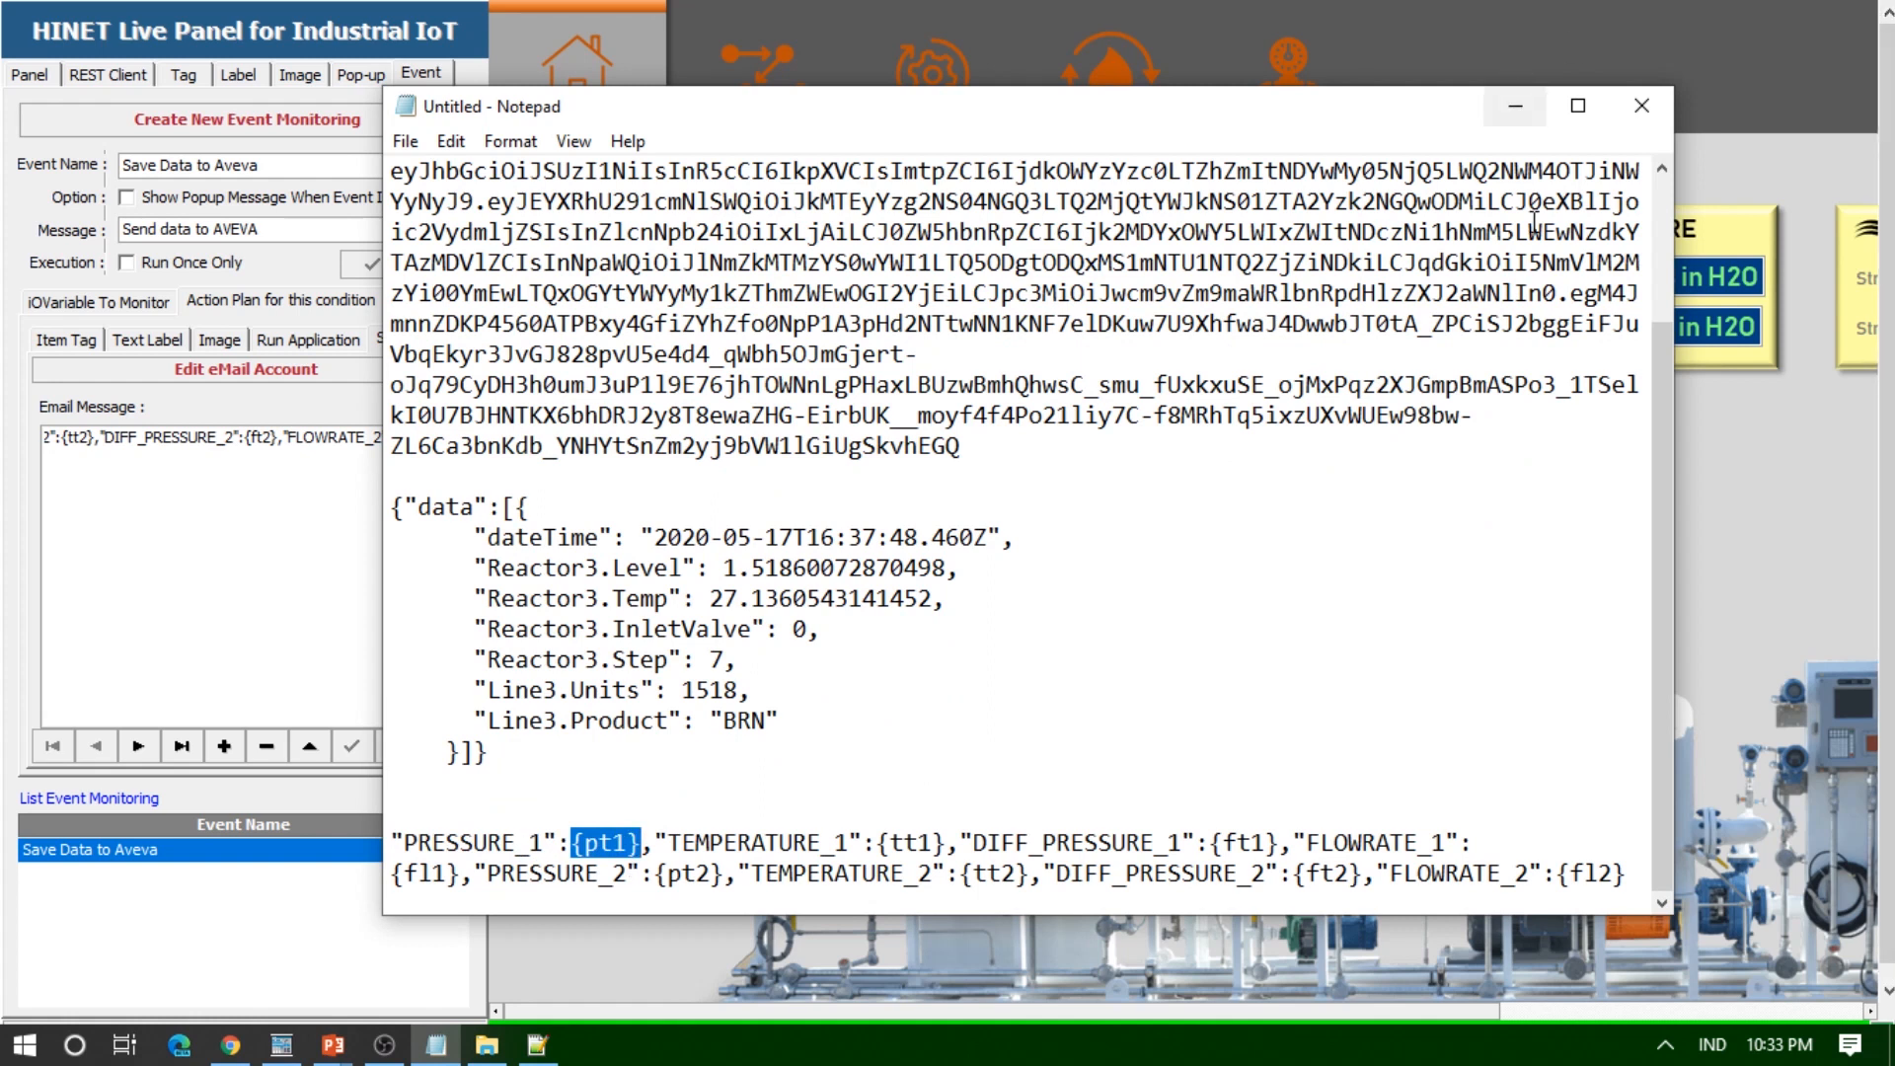
# Step: Open the iOVariable database from the tag settings and look through variables pt1, tt1, ft1, pt2, tt2 and ft2
pyautogui.click(183, 74)
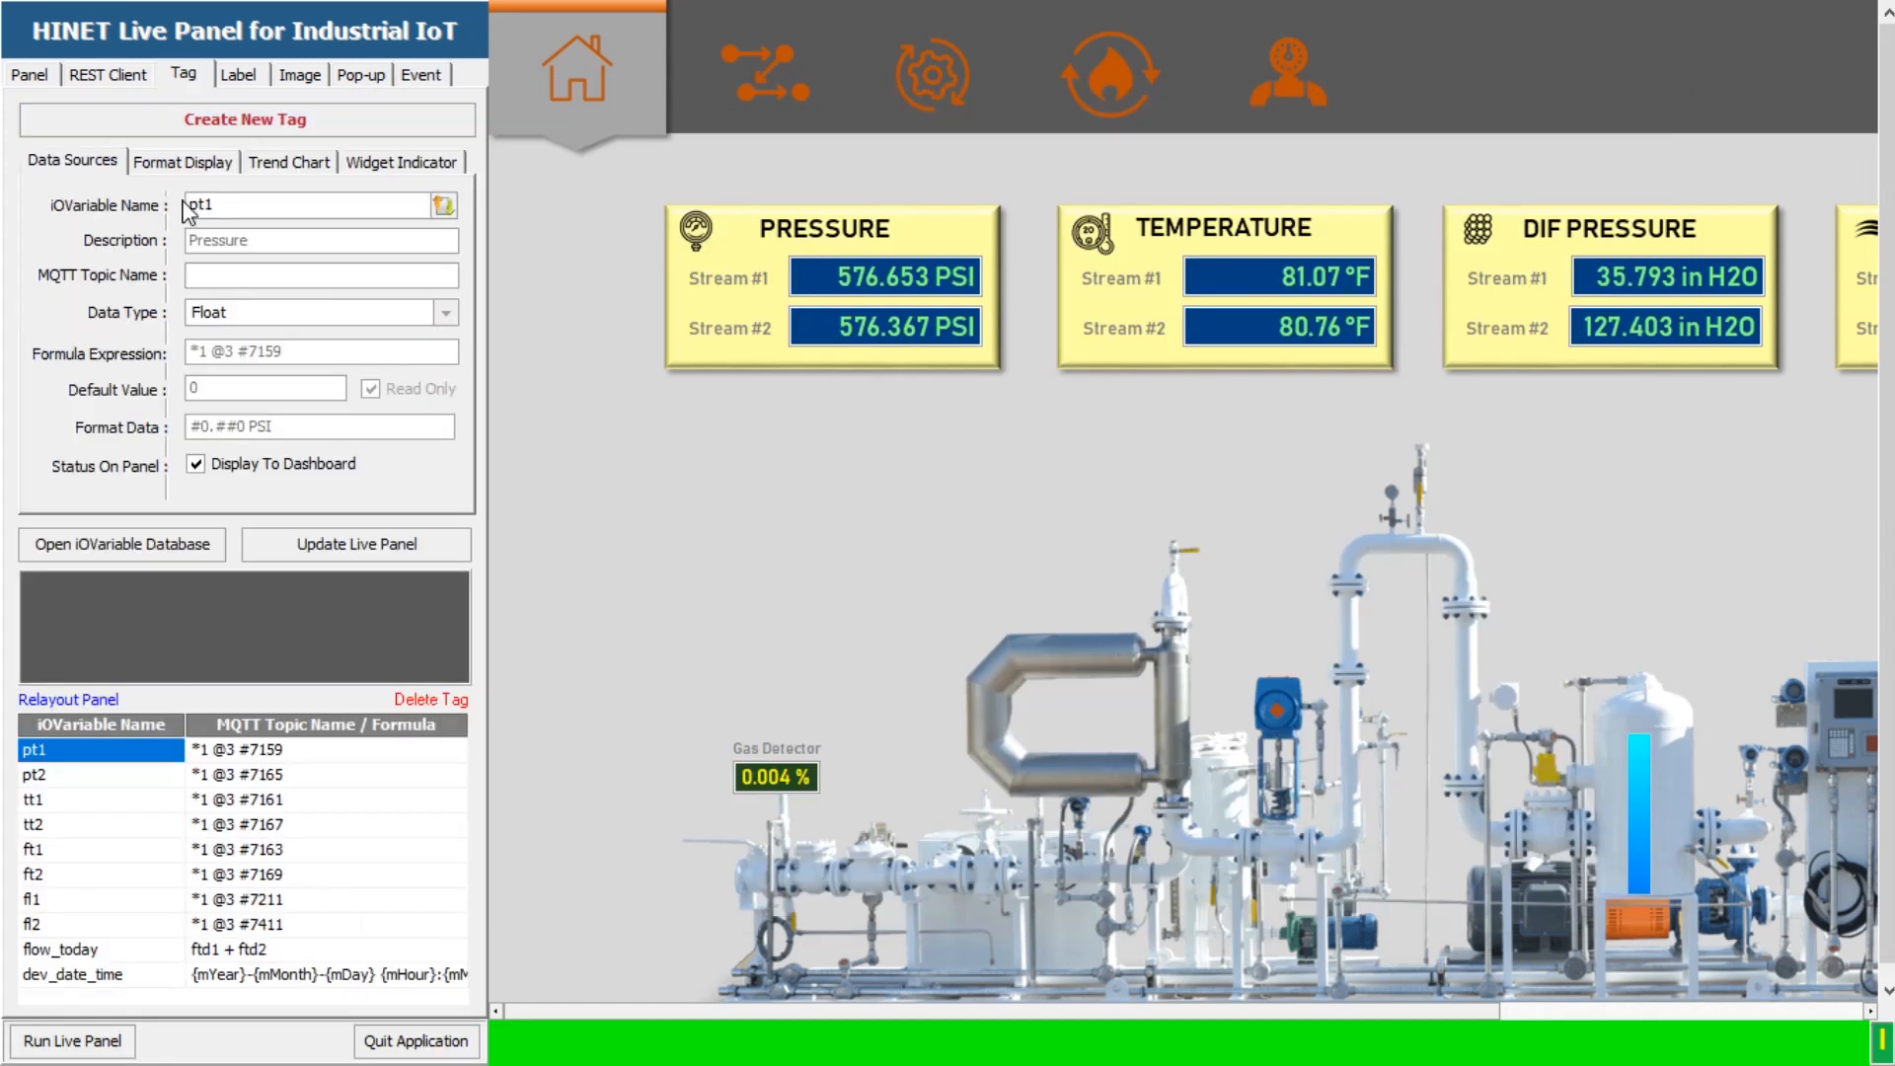
pyautogui.click(83, 547)
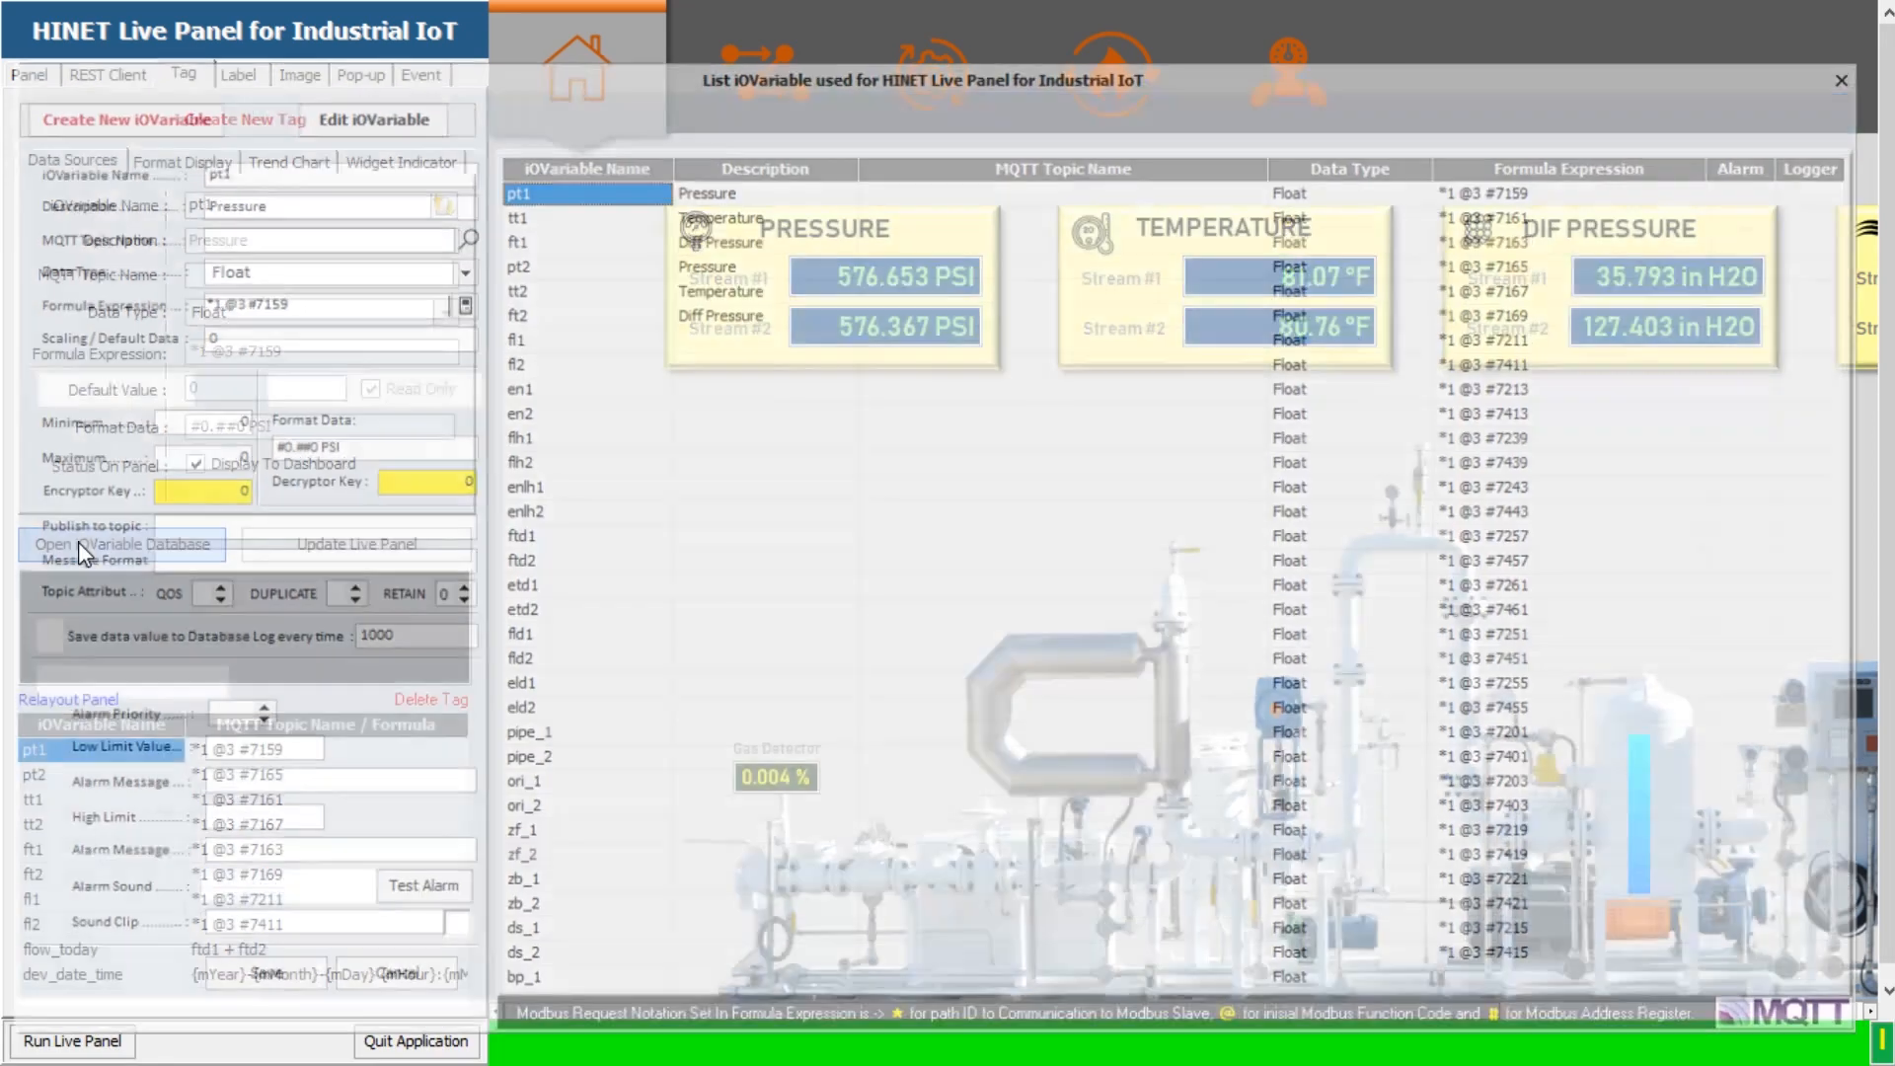
pyautogui.click(524, 213)
pyautogui.click(523, 193)
pyautogui.click(523, 213)
pyautogui.click(520, 238)
pyautogui.click(517, 263)
pyautogui.click(515, 286)
pyautogui.click(510, 314)
# Step: Return to Notepad and highlight the {pt1}, {tt1}, {ft1} and {fl1} placeholders of the pasted message one after another
pyautogui.hotkey('alt', 'Tab')
pyautogui.click(604, 844)
pyautogui.moveTo(572, 844); pyautogui.dragTo(644, 855)
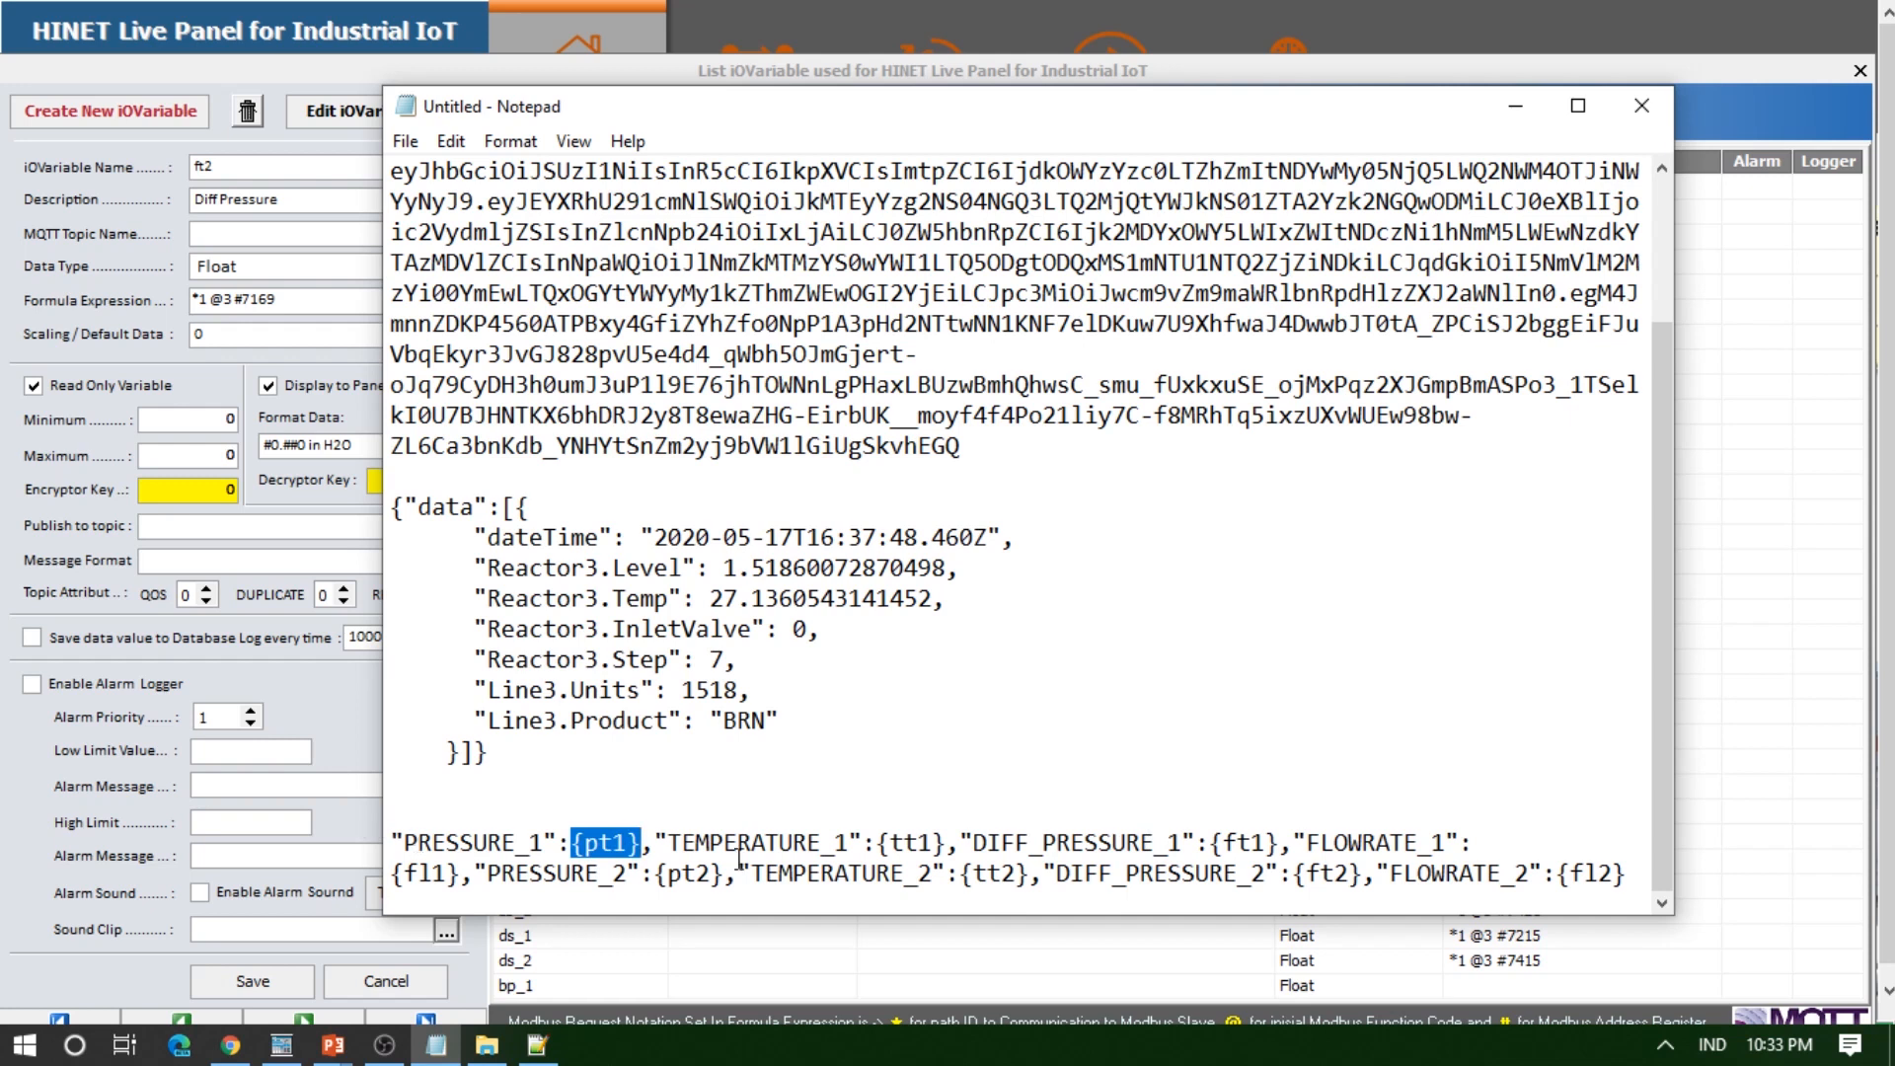
pyautogui.moveTo(874, 842); pyautogui.dragTo(946, 845)
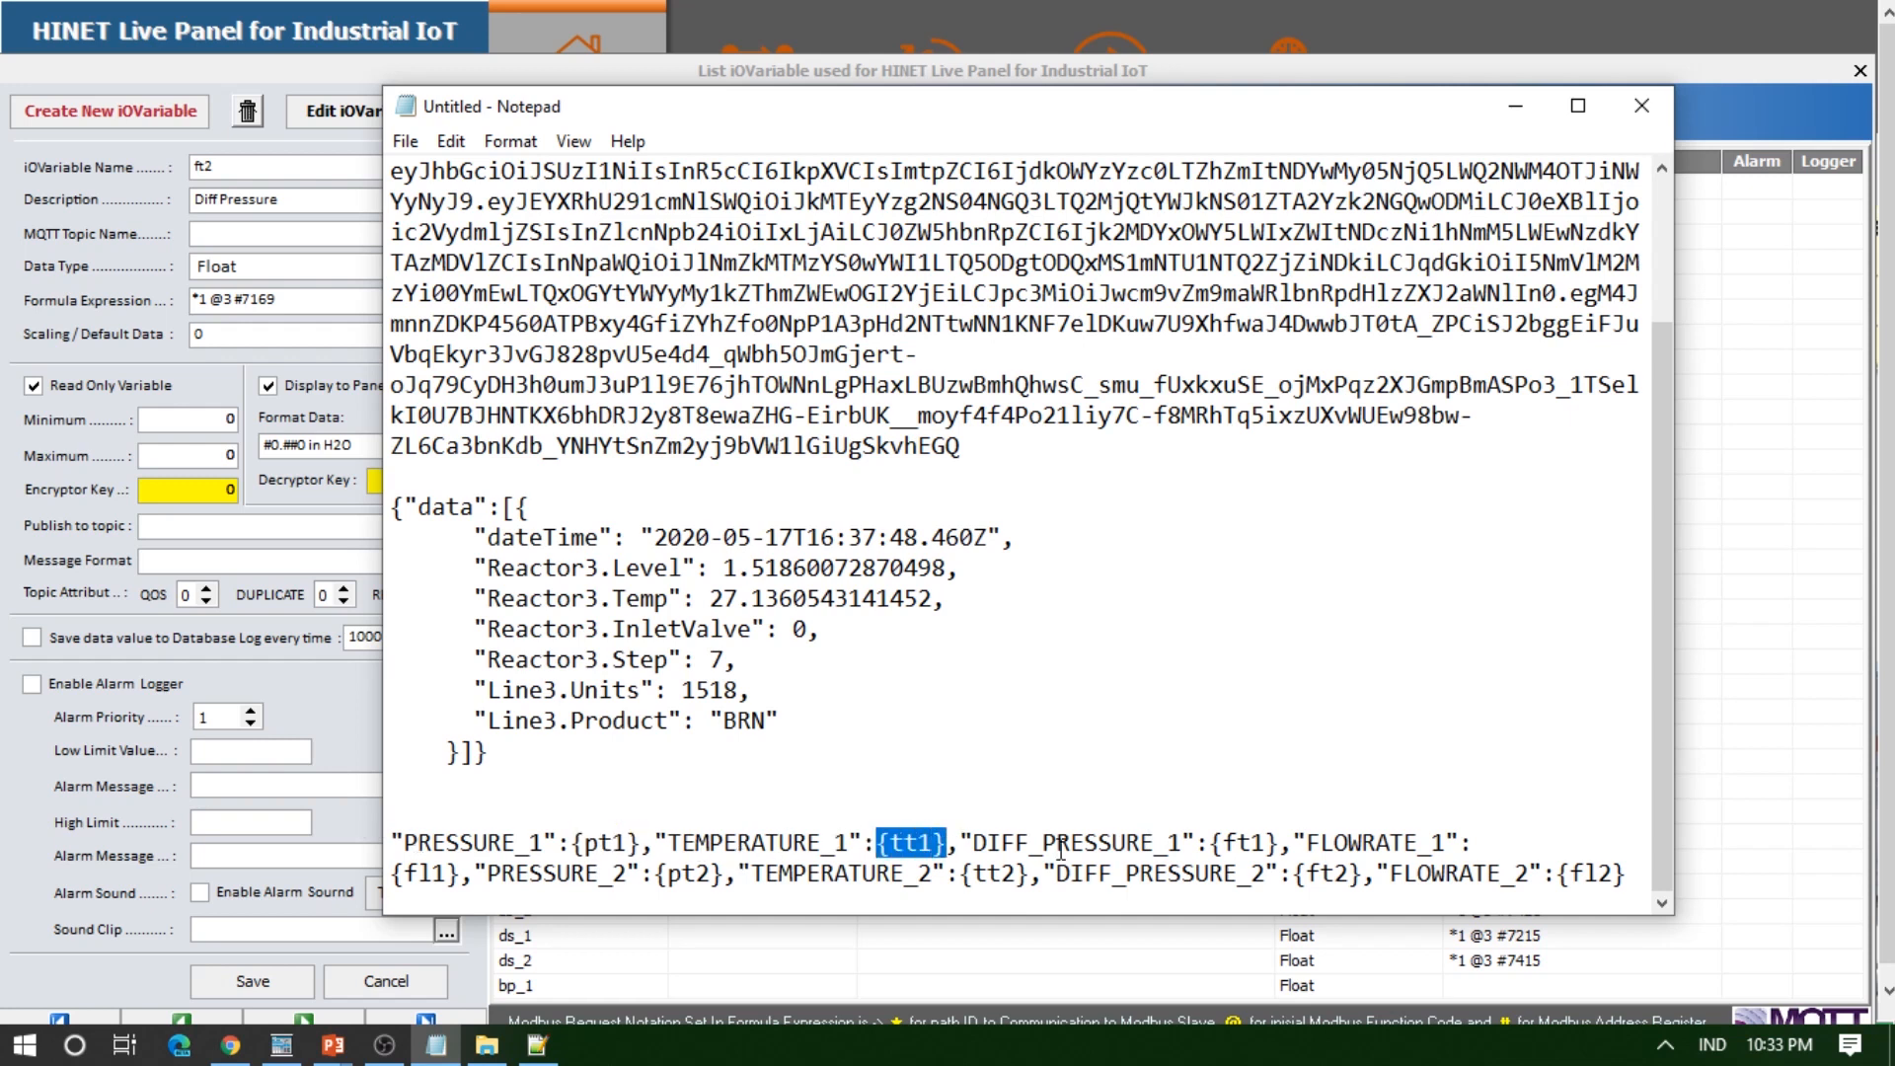
pyautogui.click(881, 842)
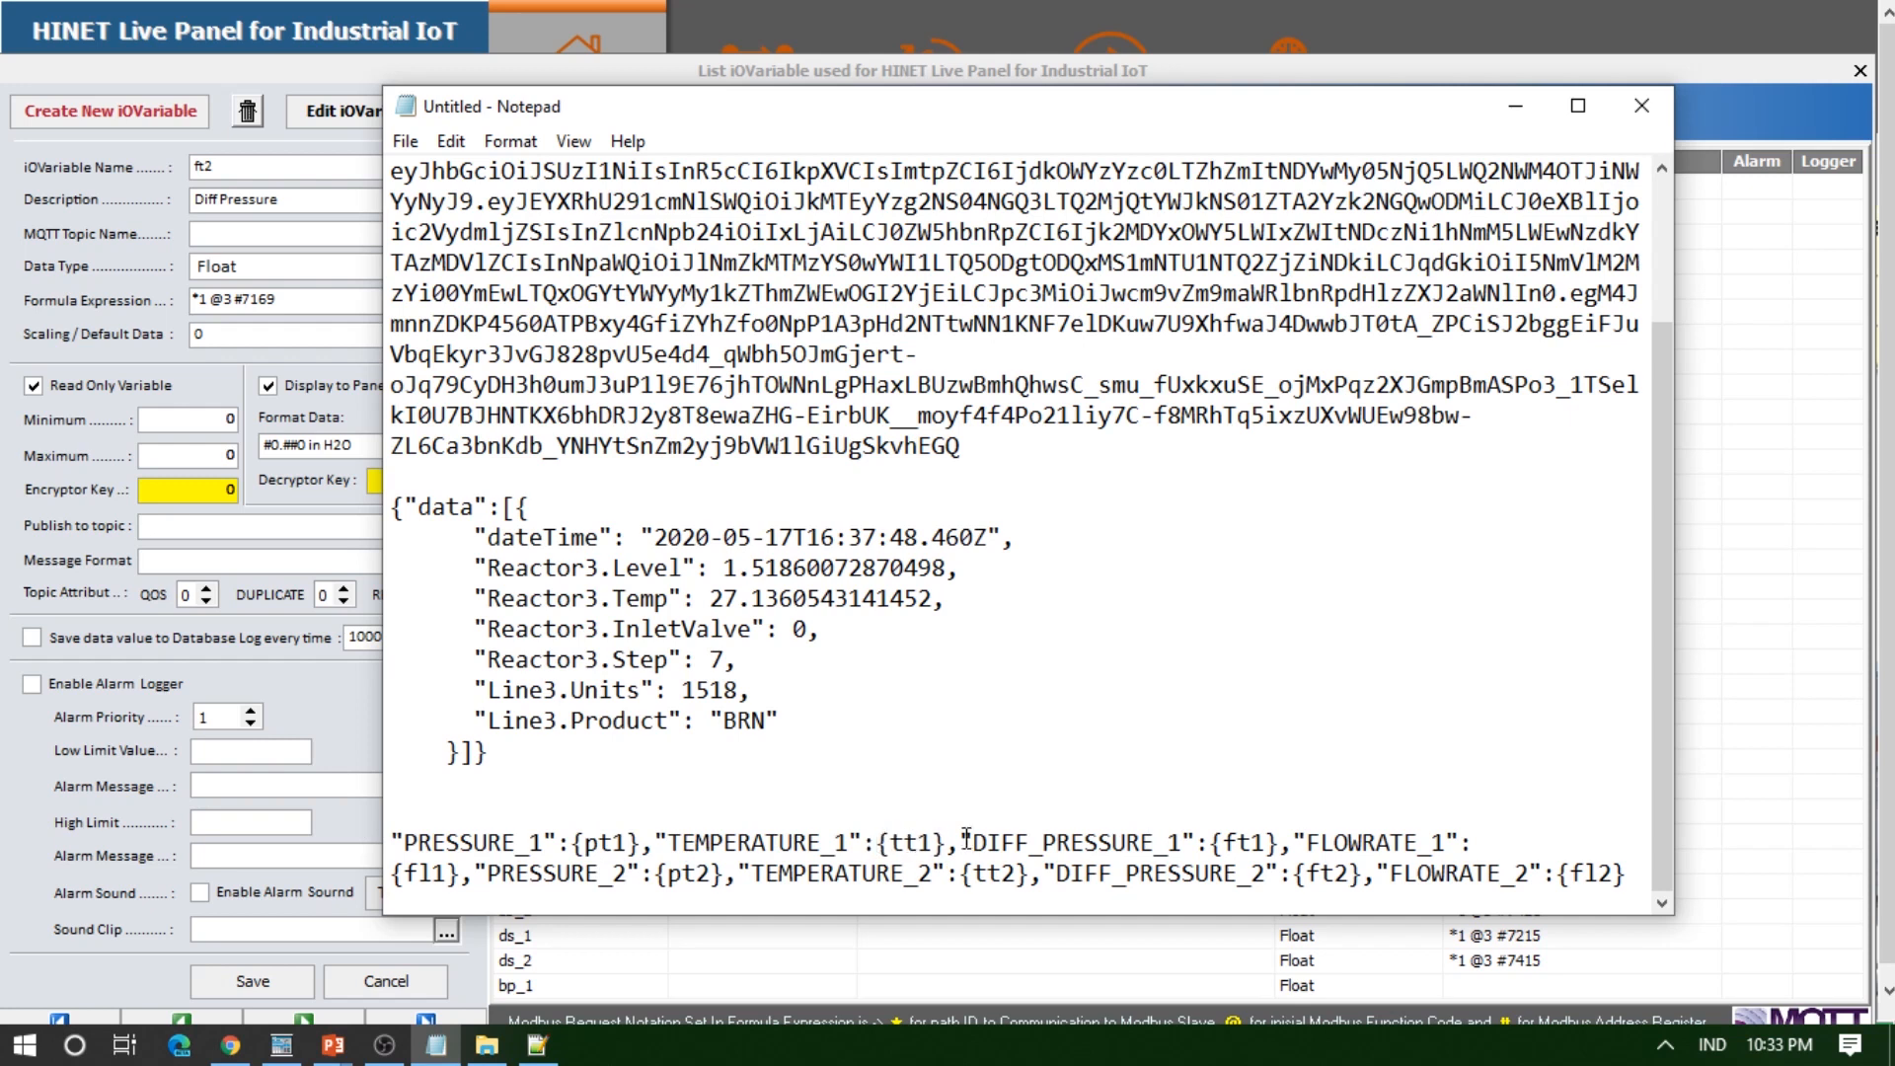
pyautogui.keyDown('shift'); pyautogui.click(949, 842); pyautogui.keyUp('shift')
pyautogui.click(977, 770)
pyautogui.click(1210, 842)
pyautogui.keyDown('shift'); pyautogui.click(1267, 842); pyautogui.keyUp('shift')
pyautogui.keyDown('shift'); pyautogui.click(1280, 842); pyautogui.keyUp('shift')
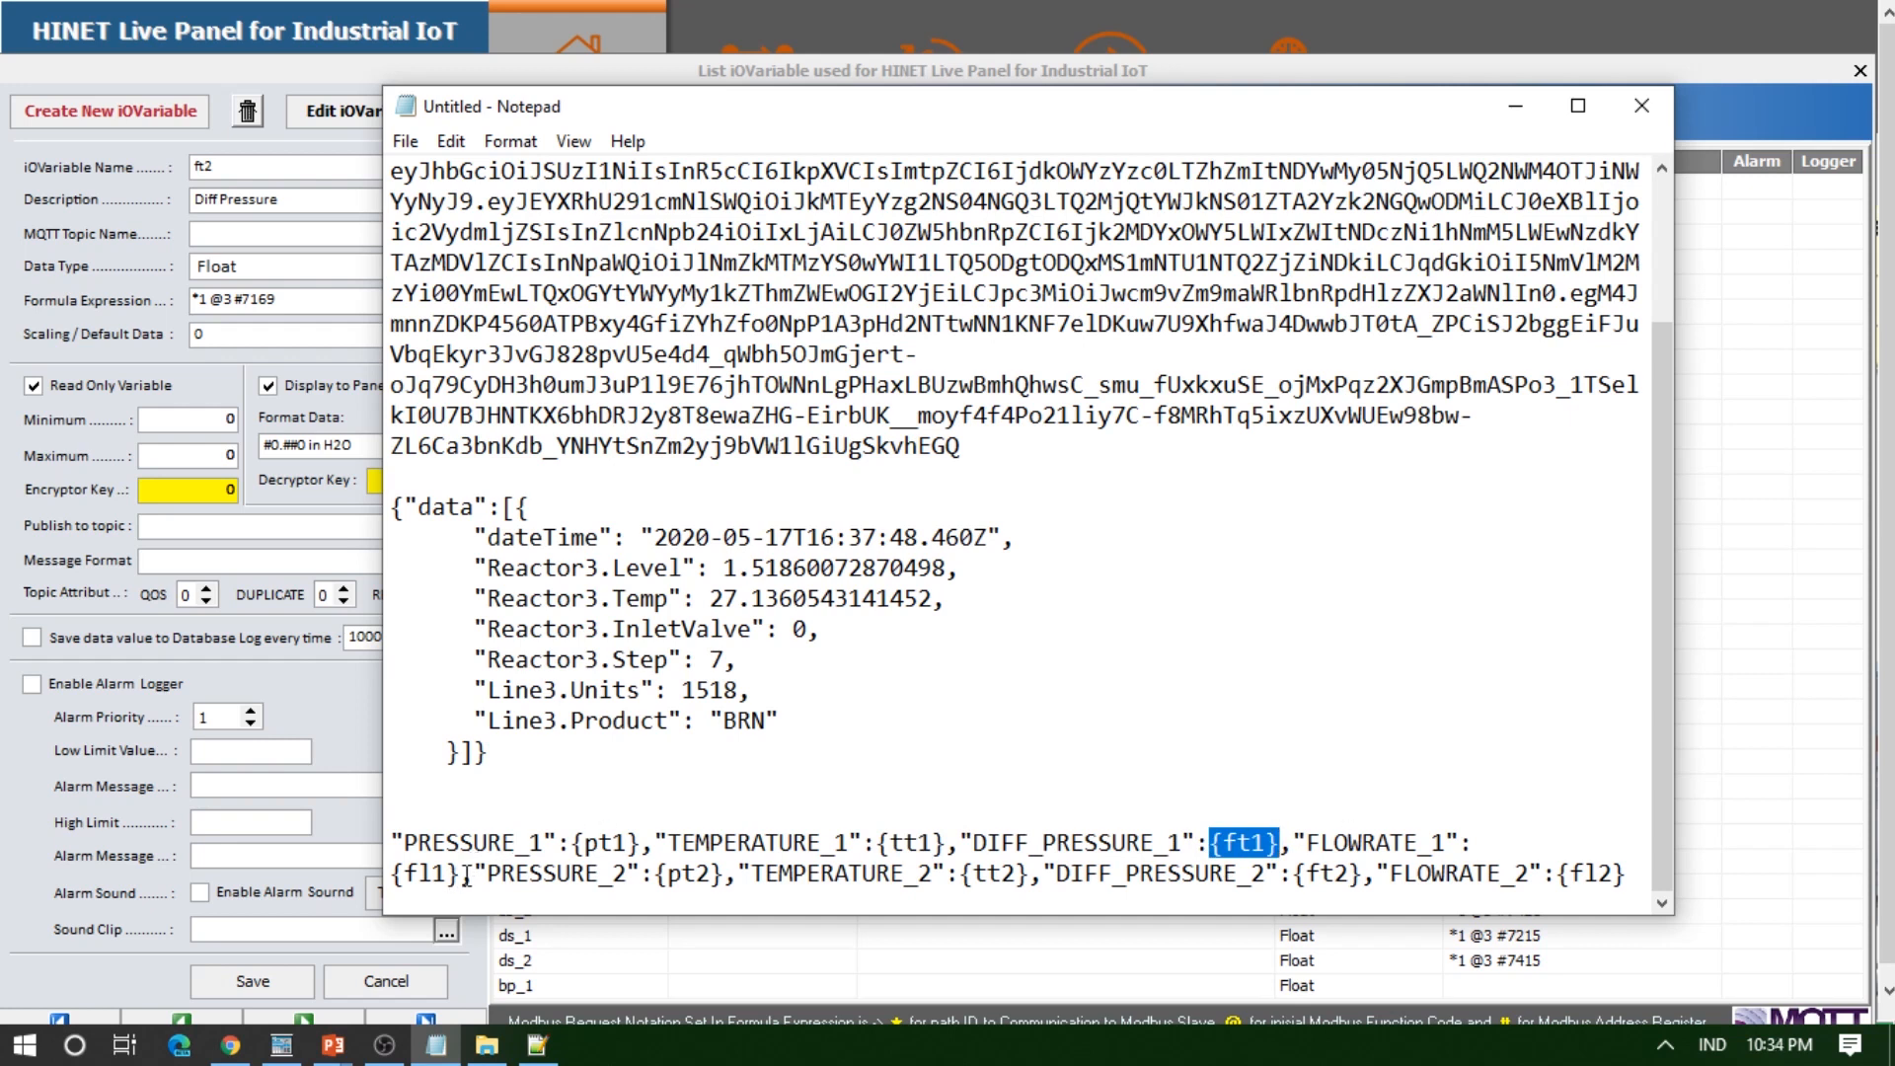
pyautogui.moveTo(461, 874); pyautogui.dragTo(373, 873)
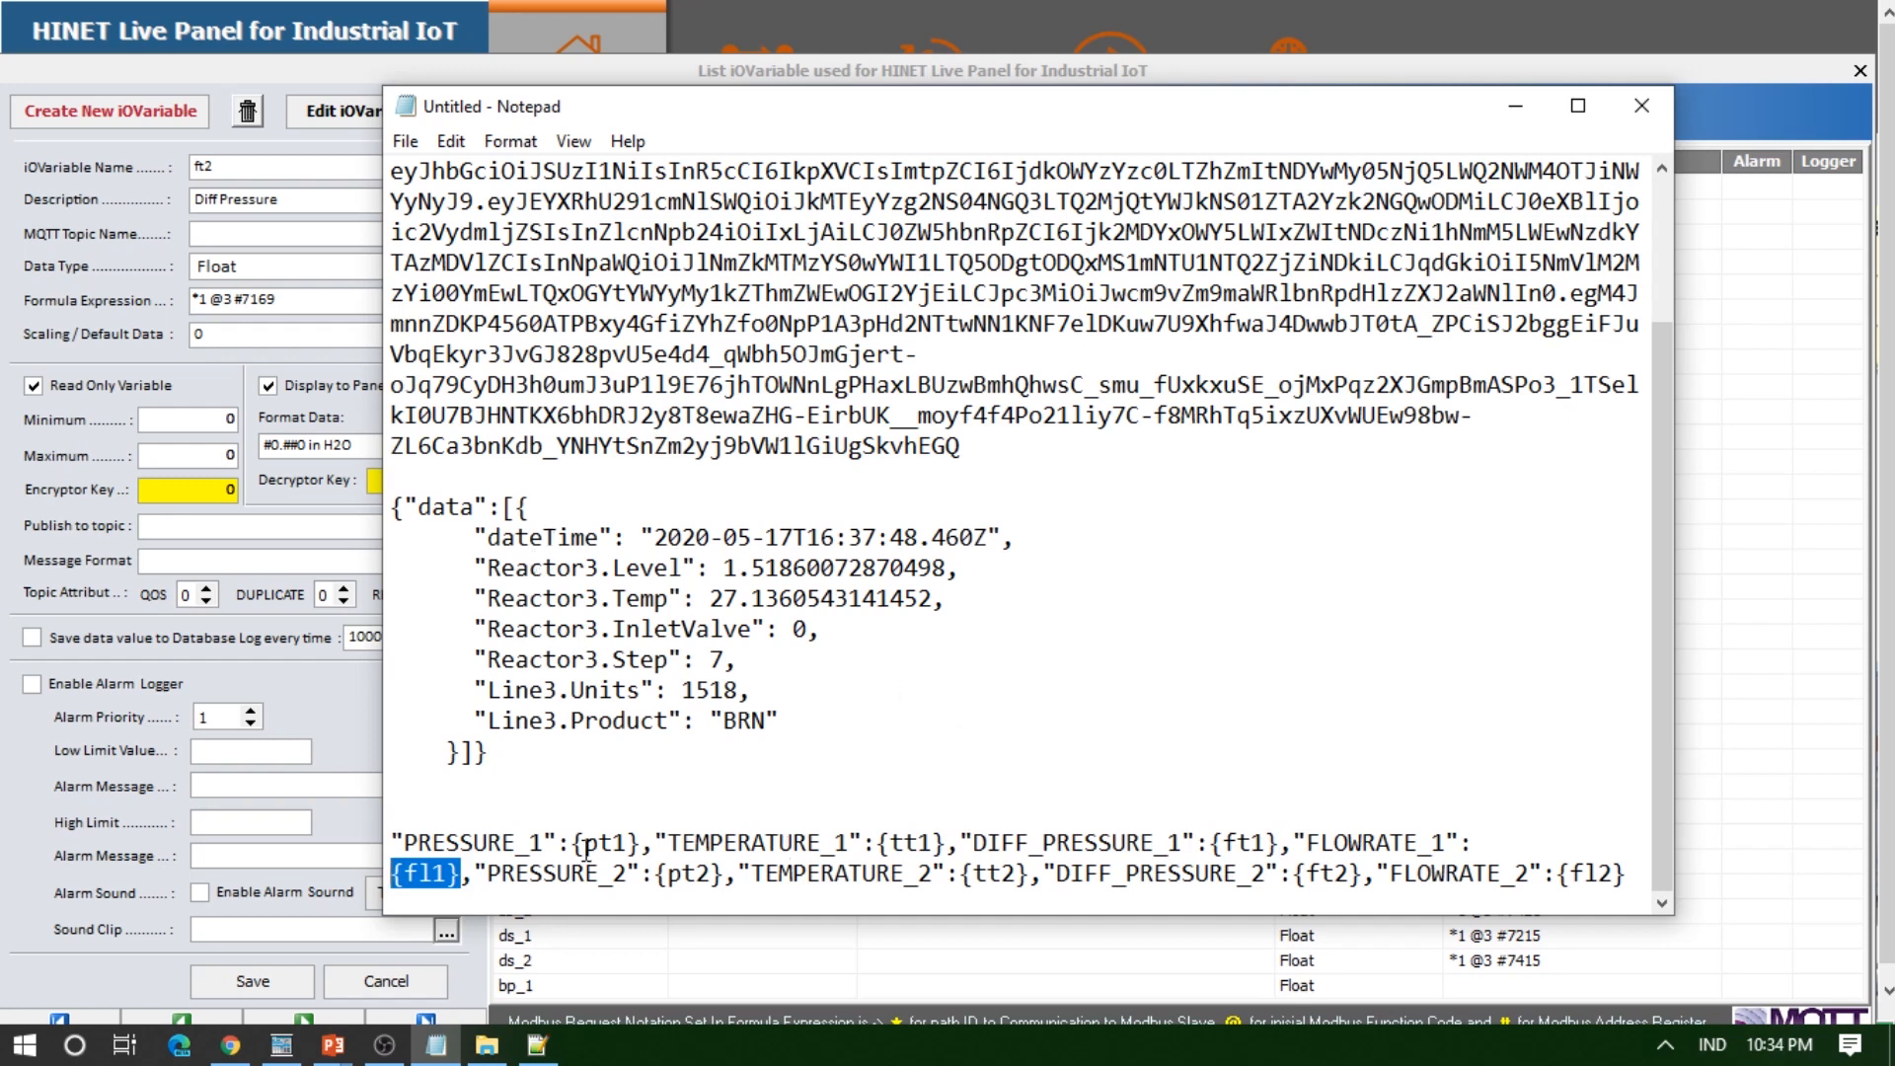
# Step: Close the iOVariable list and recheck the mail server and port in the Save Data to Aveva event's email account
pyautogui.click(195, 67)
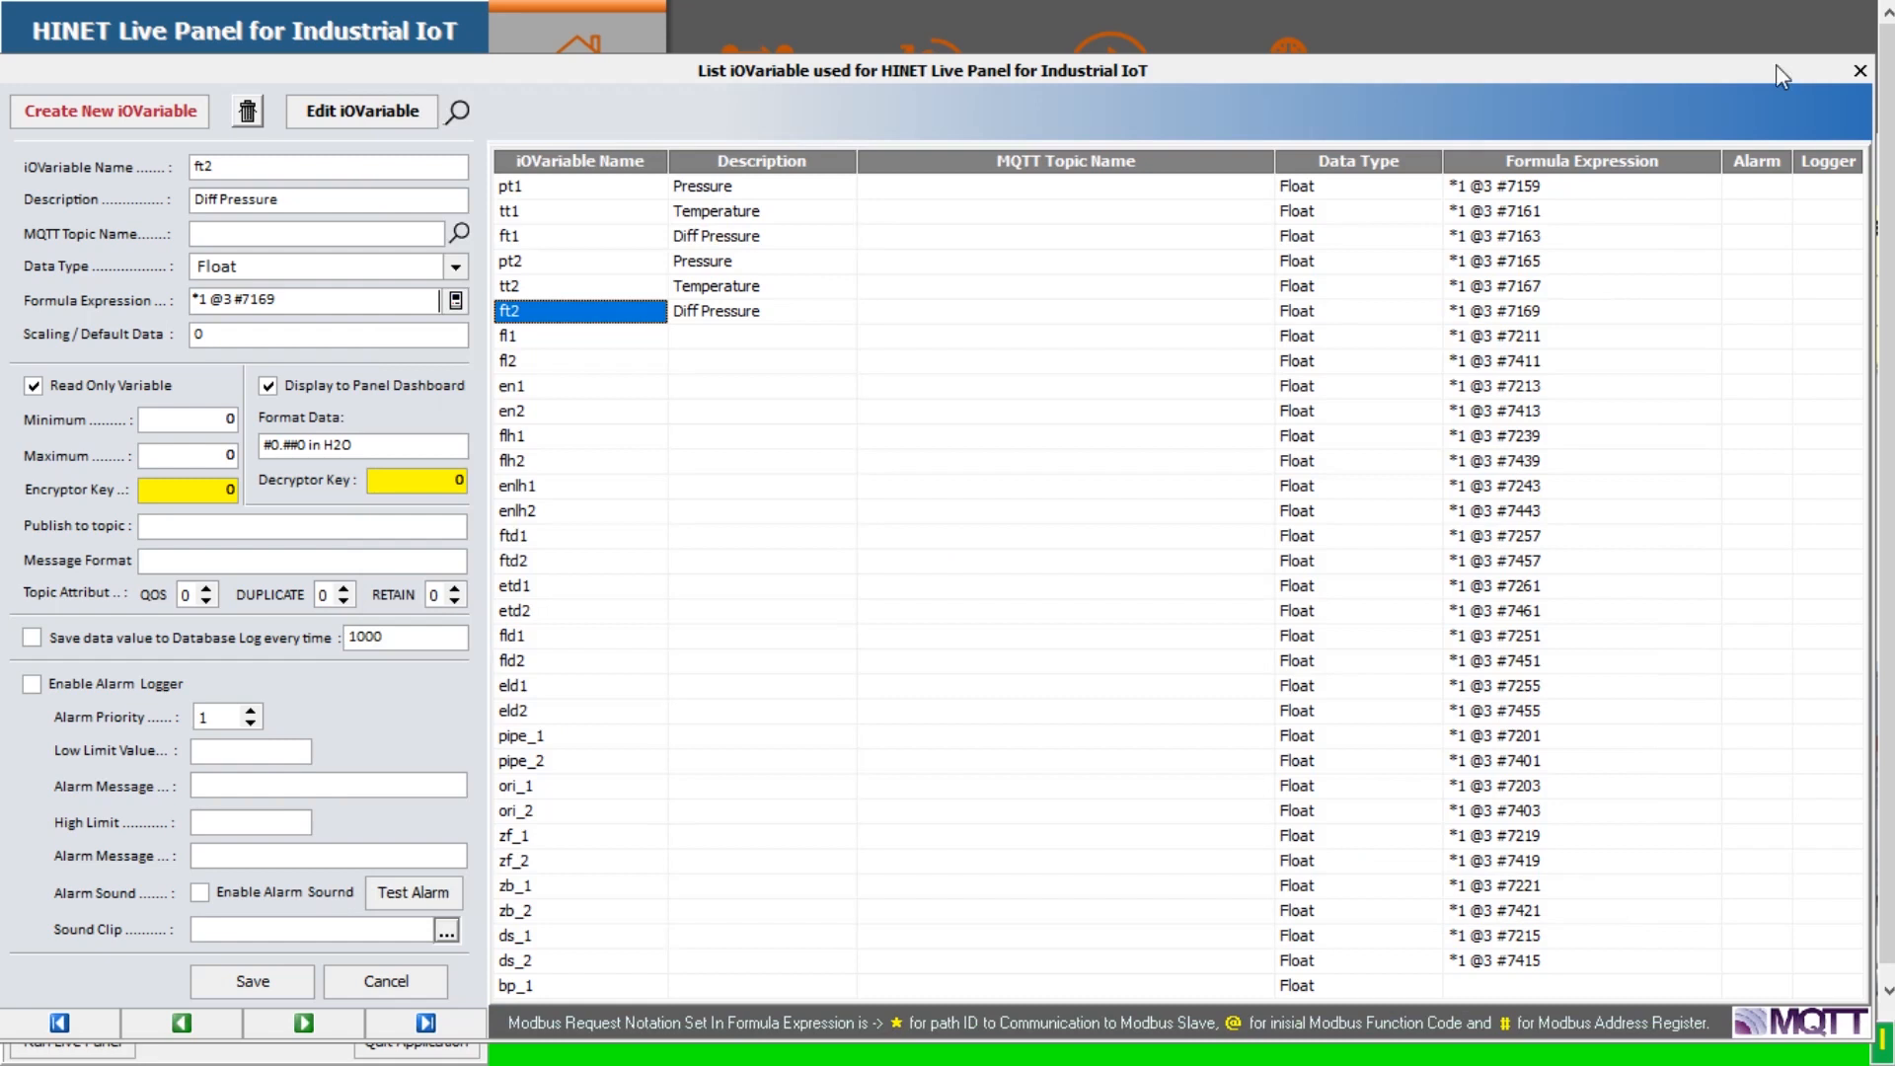
pyautogui.click(1858, 72)
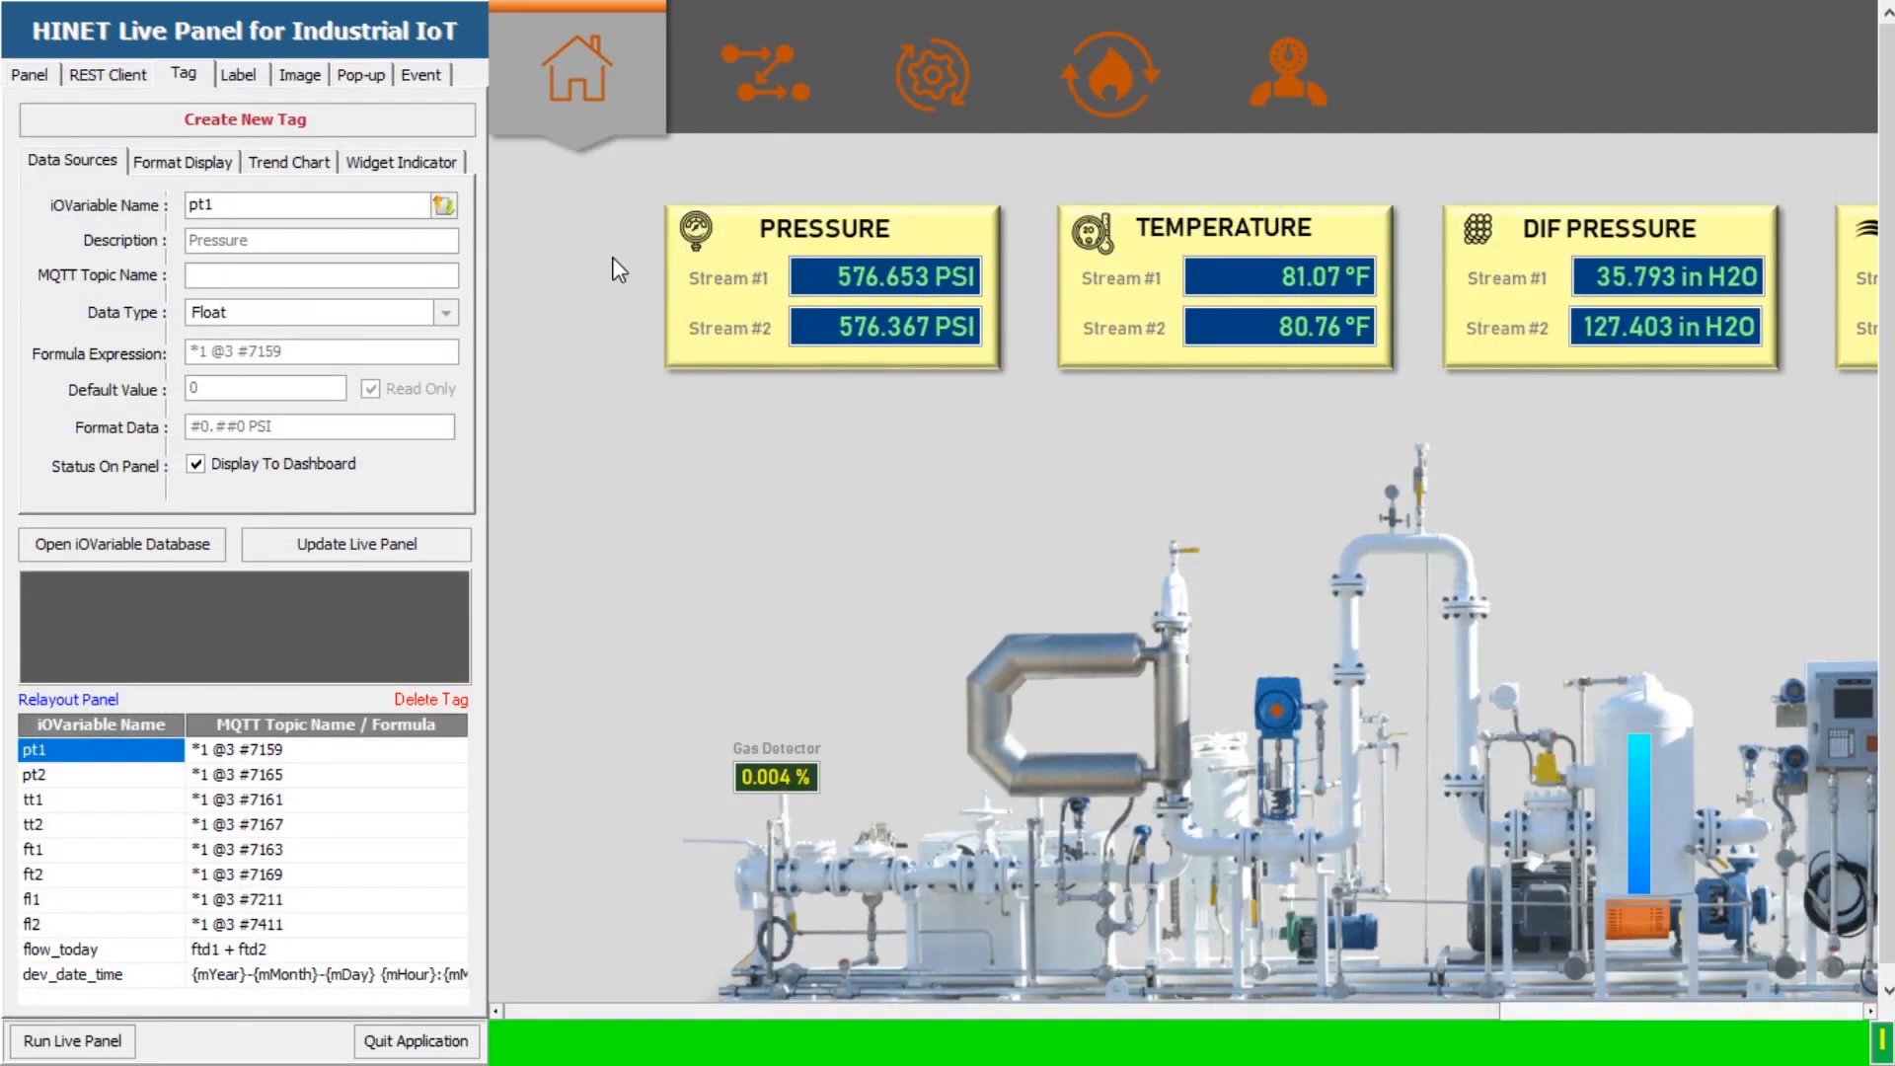
pyautogui.click(434, 75)
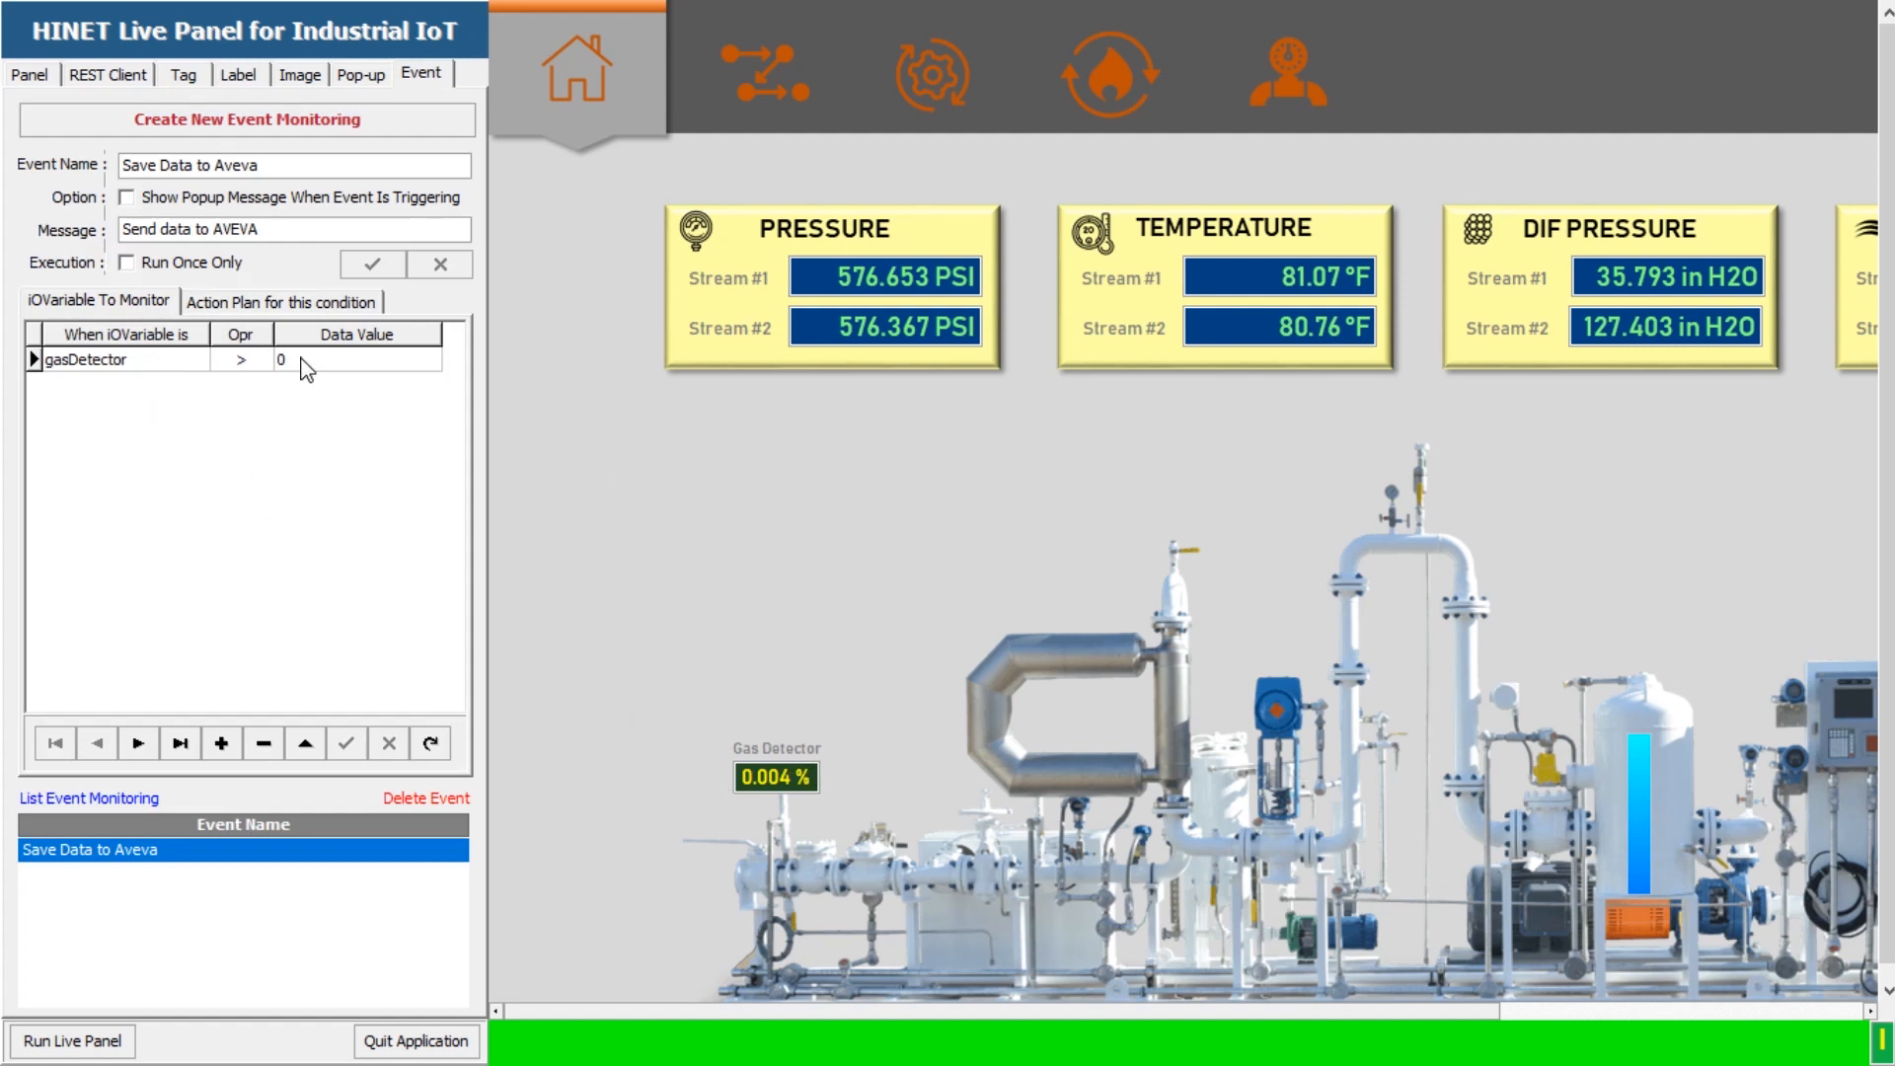
pyautogui.click(282, 304)
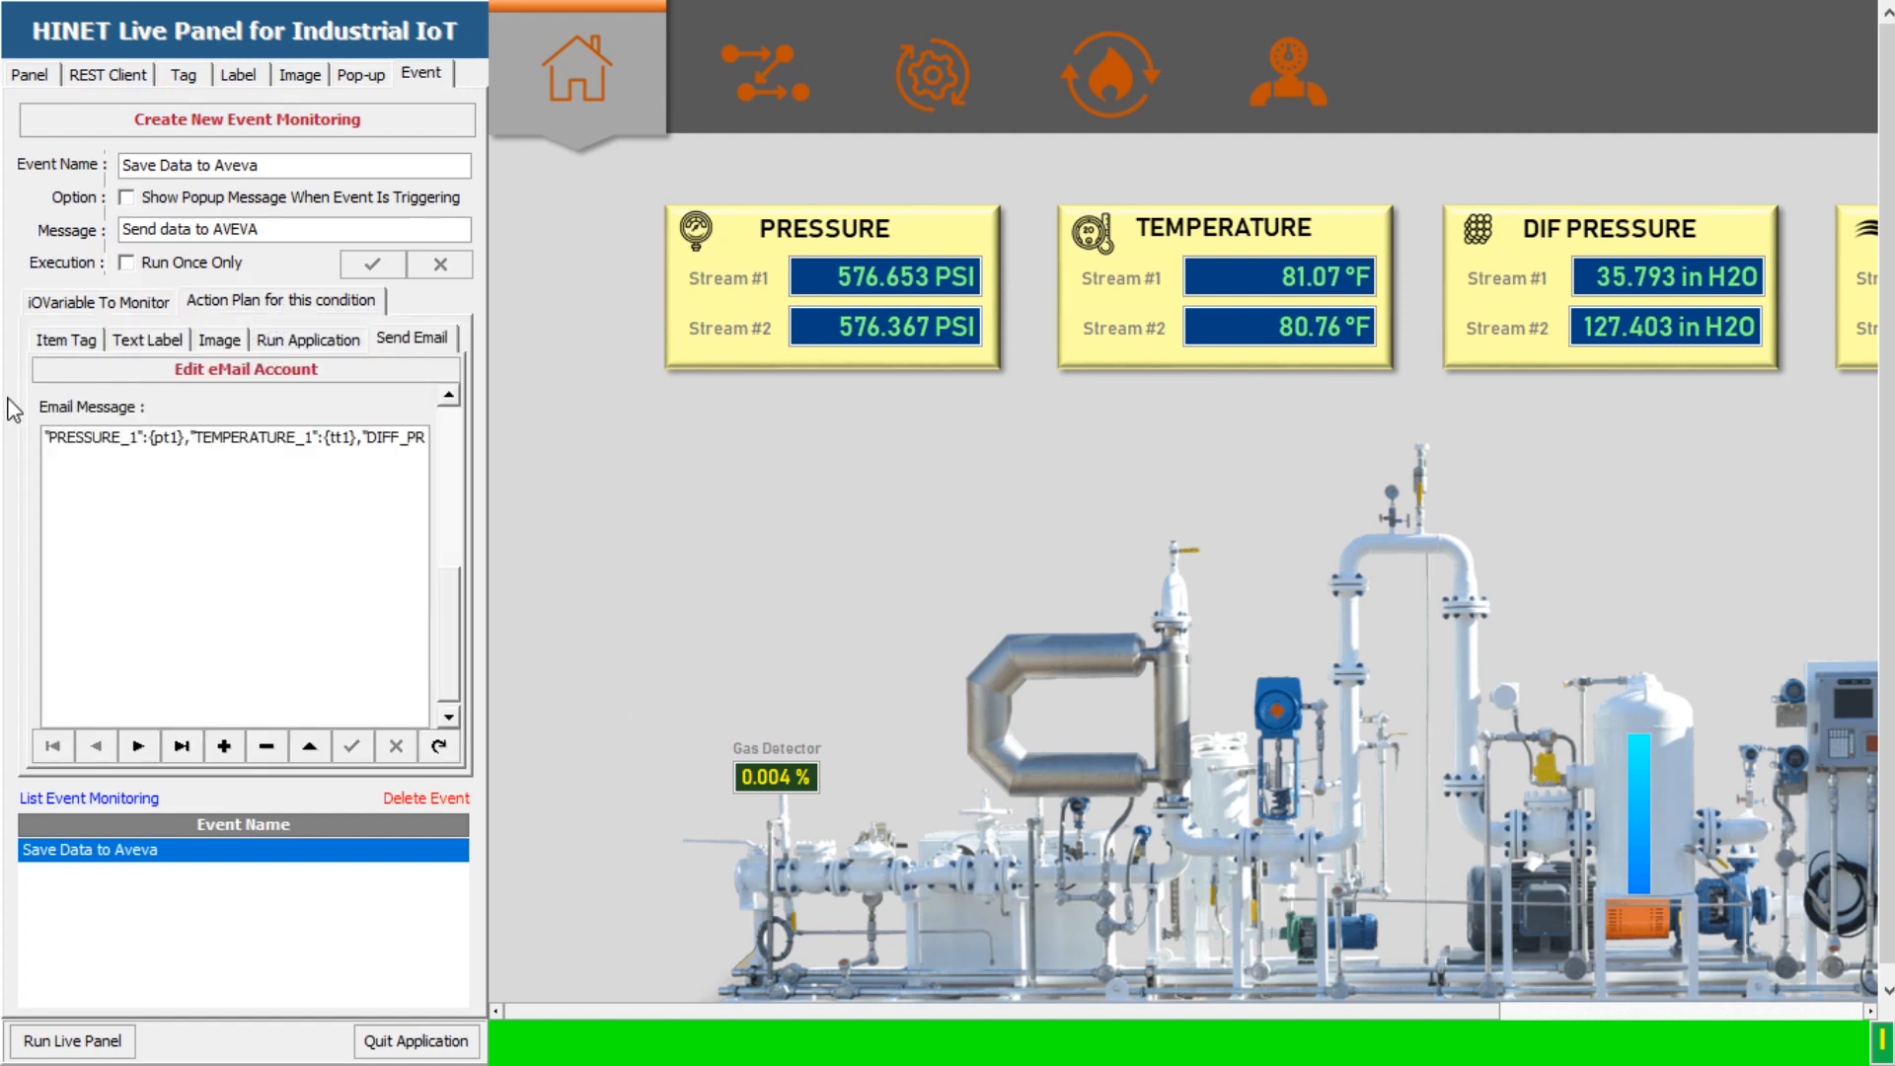
pyautogui.scroll(5, 444, 427)
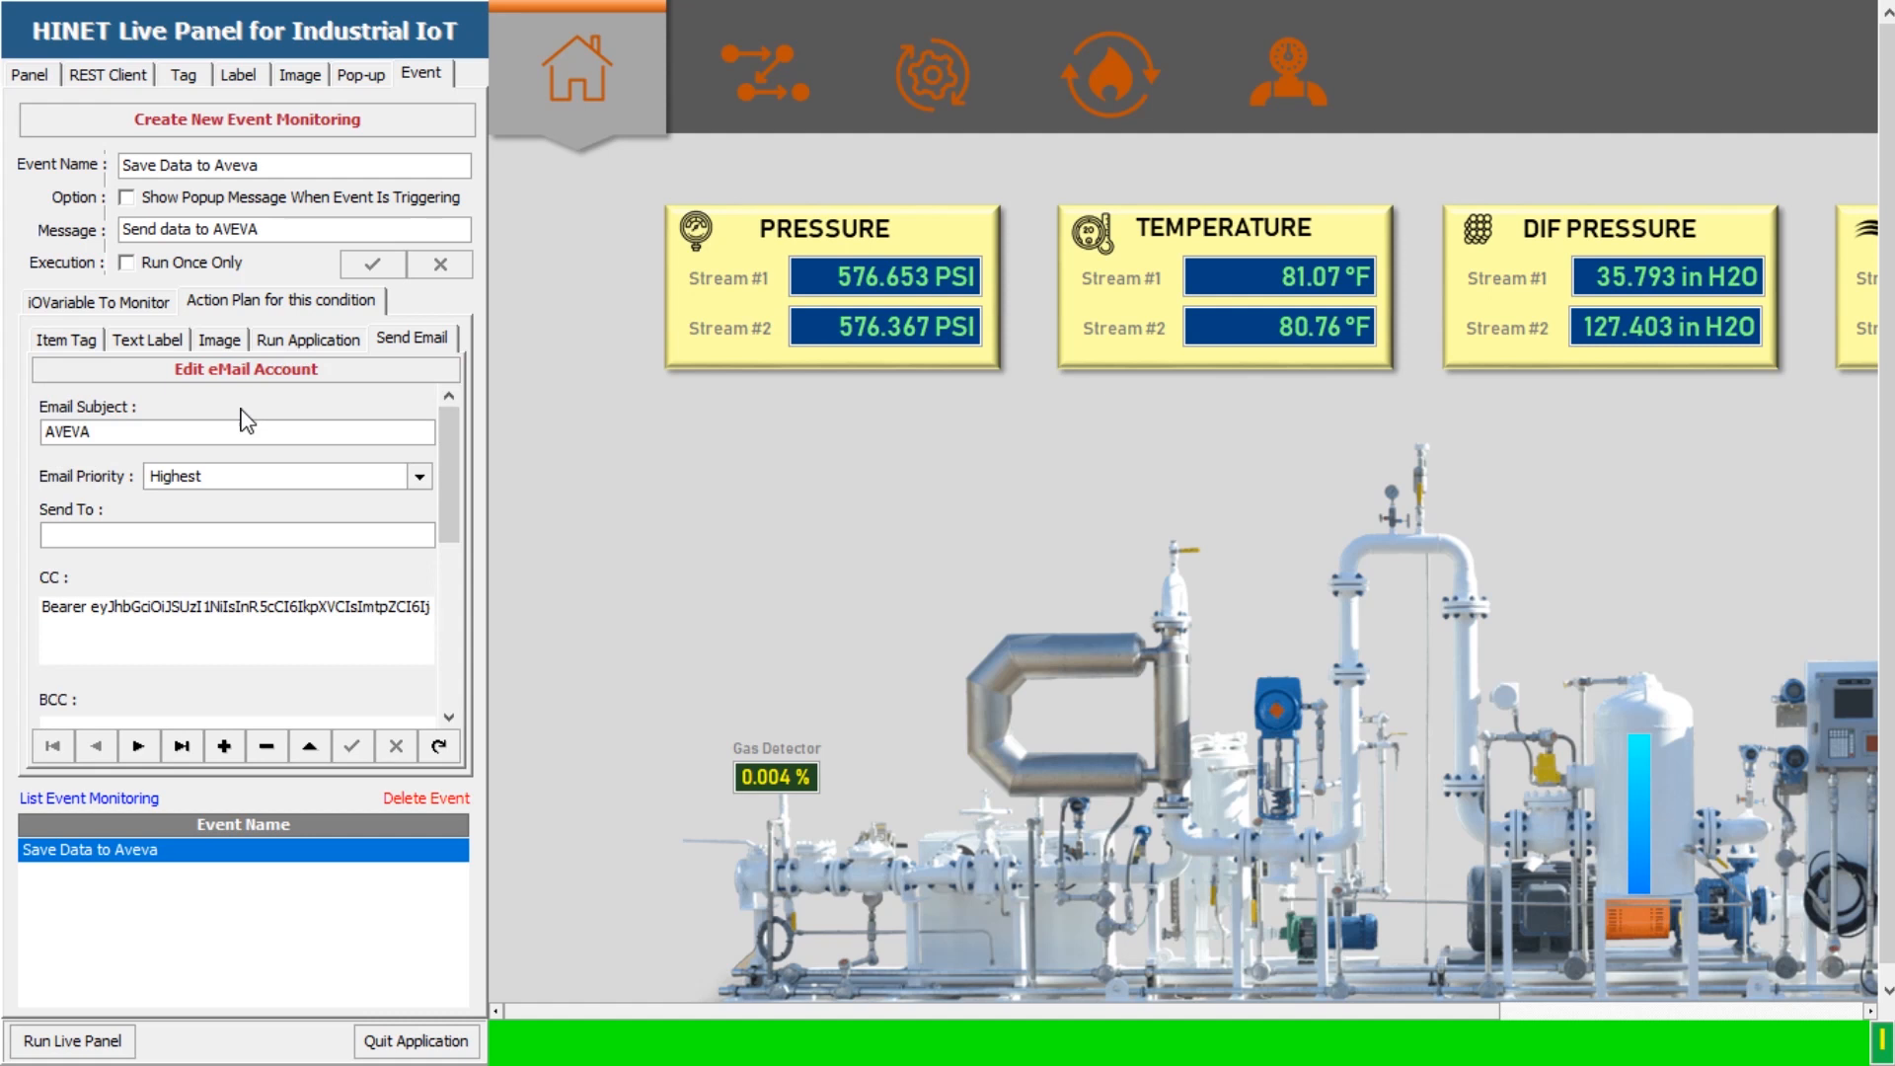
pyautogui.click(253, 375)
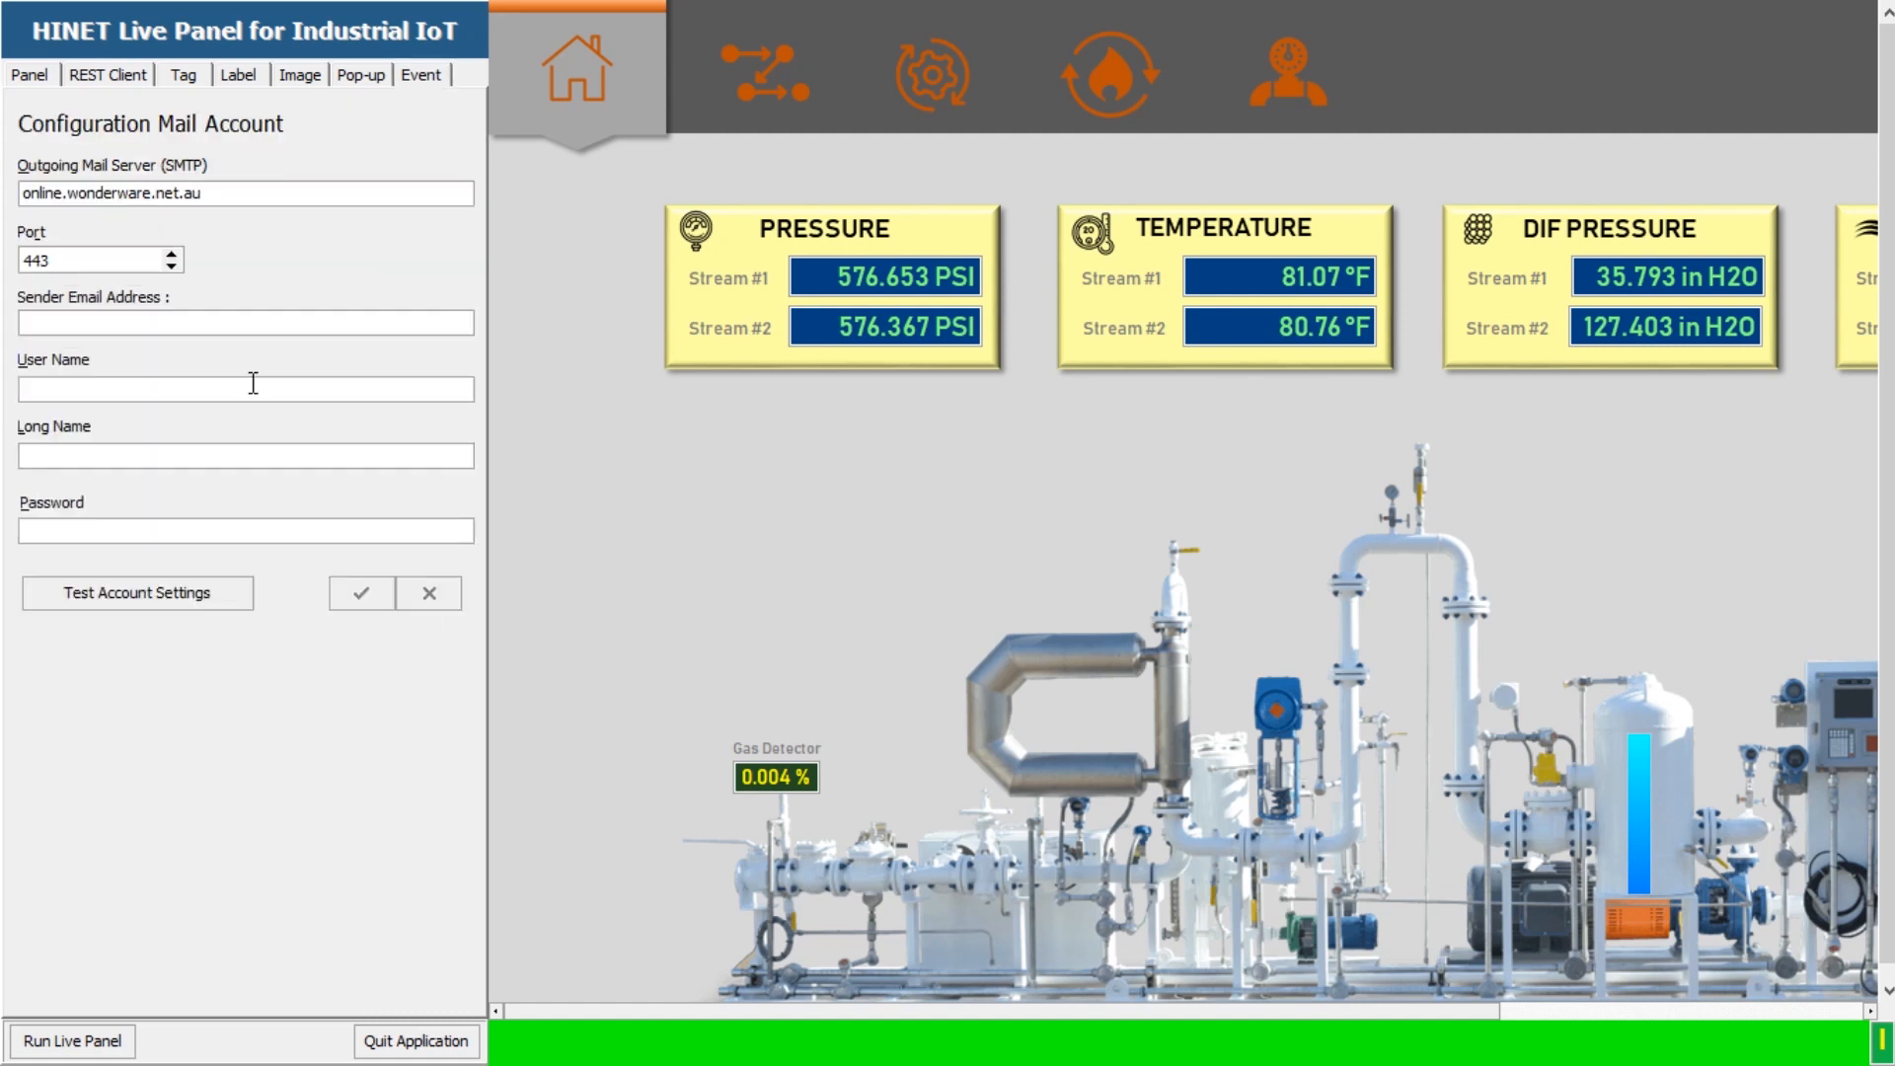
pyautogui.doubleClick(215, 193)
pyautogui.doubleClick(87, 263)
# Step: Return to the event's action plan and review the CC authorization entry and the email message
pyautogui.click(422, 75)
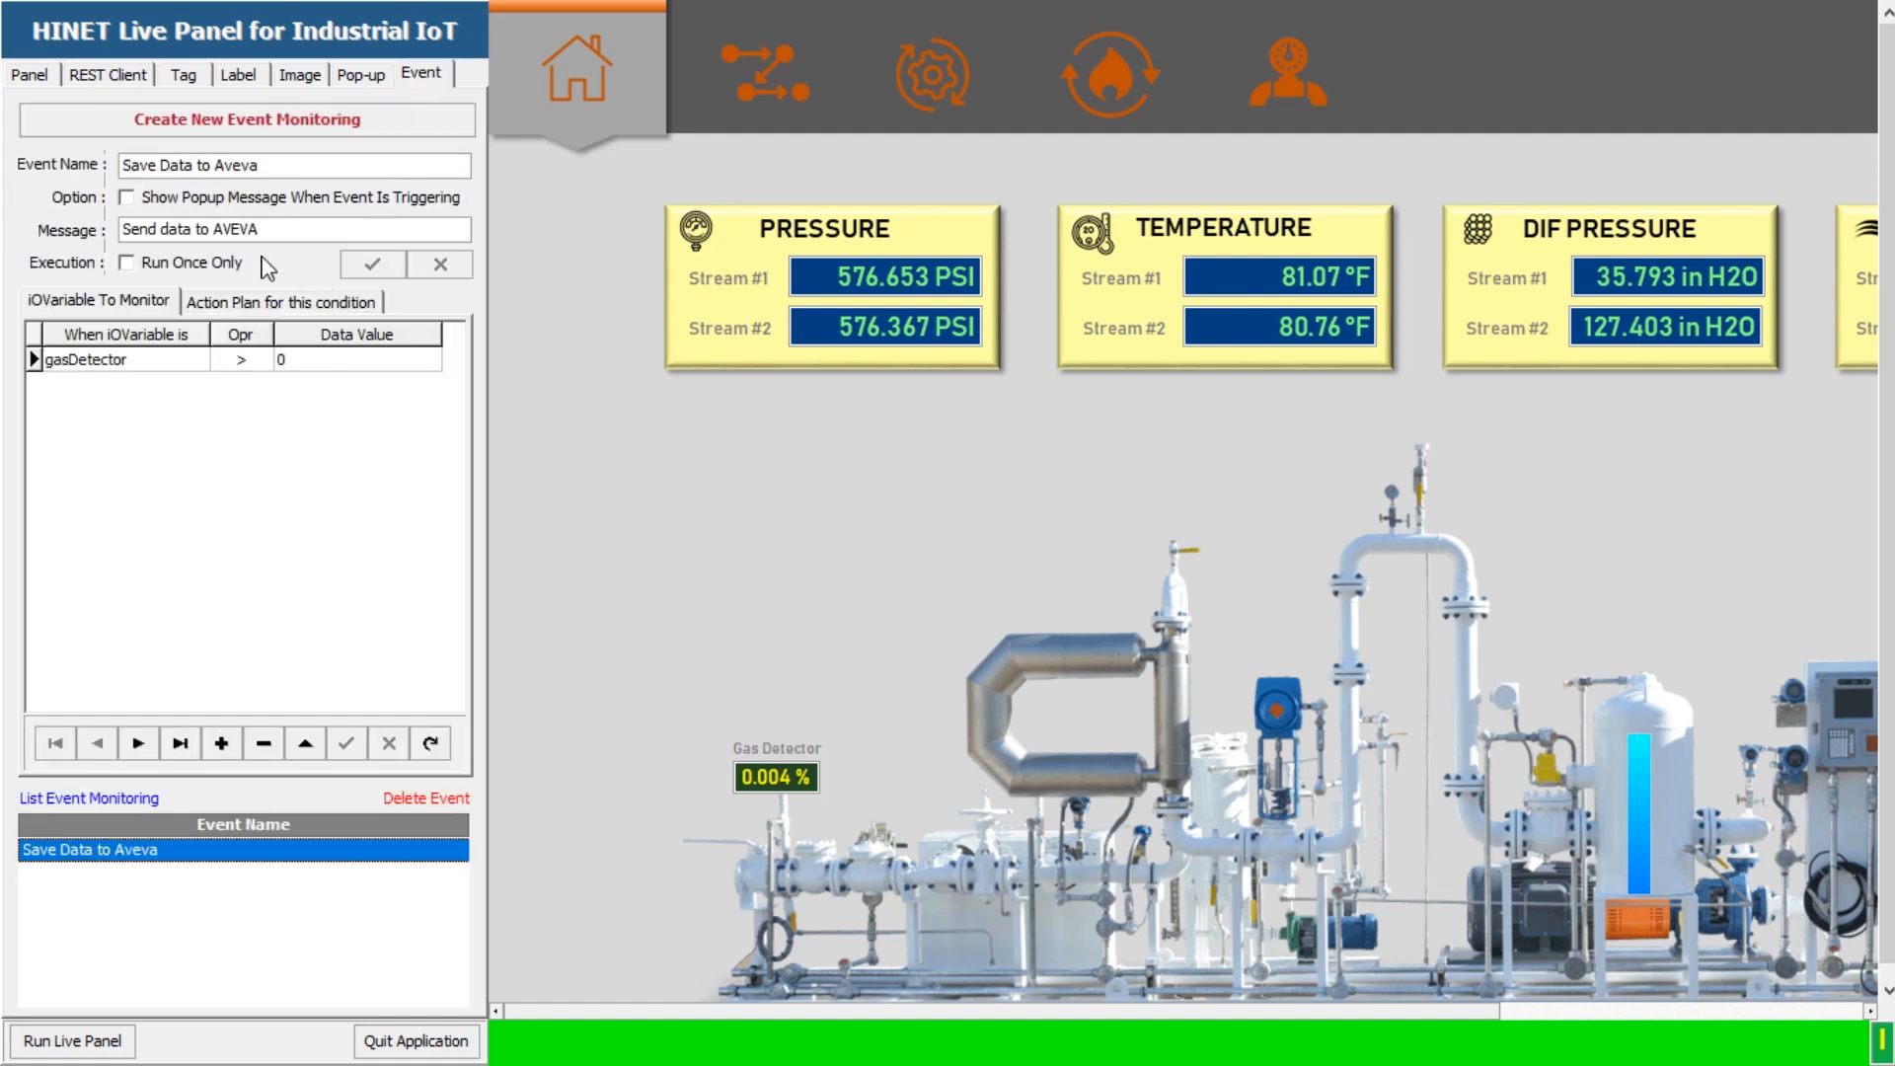
pyautogui.click(276, 305)
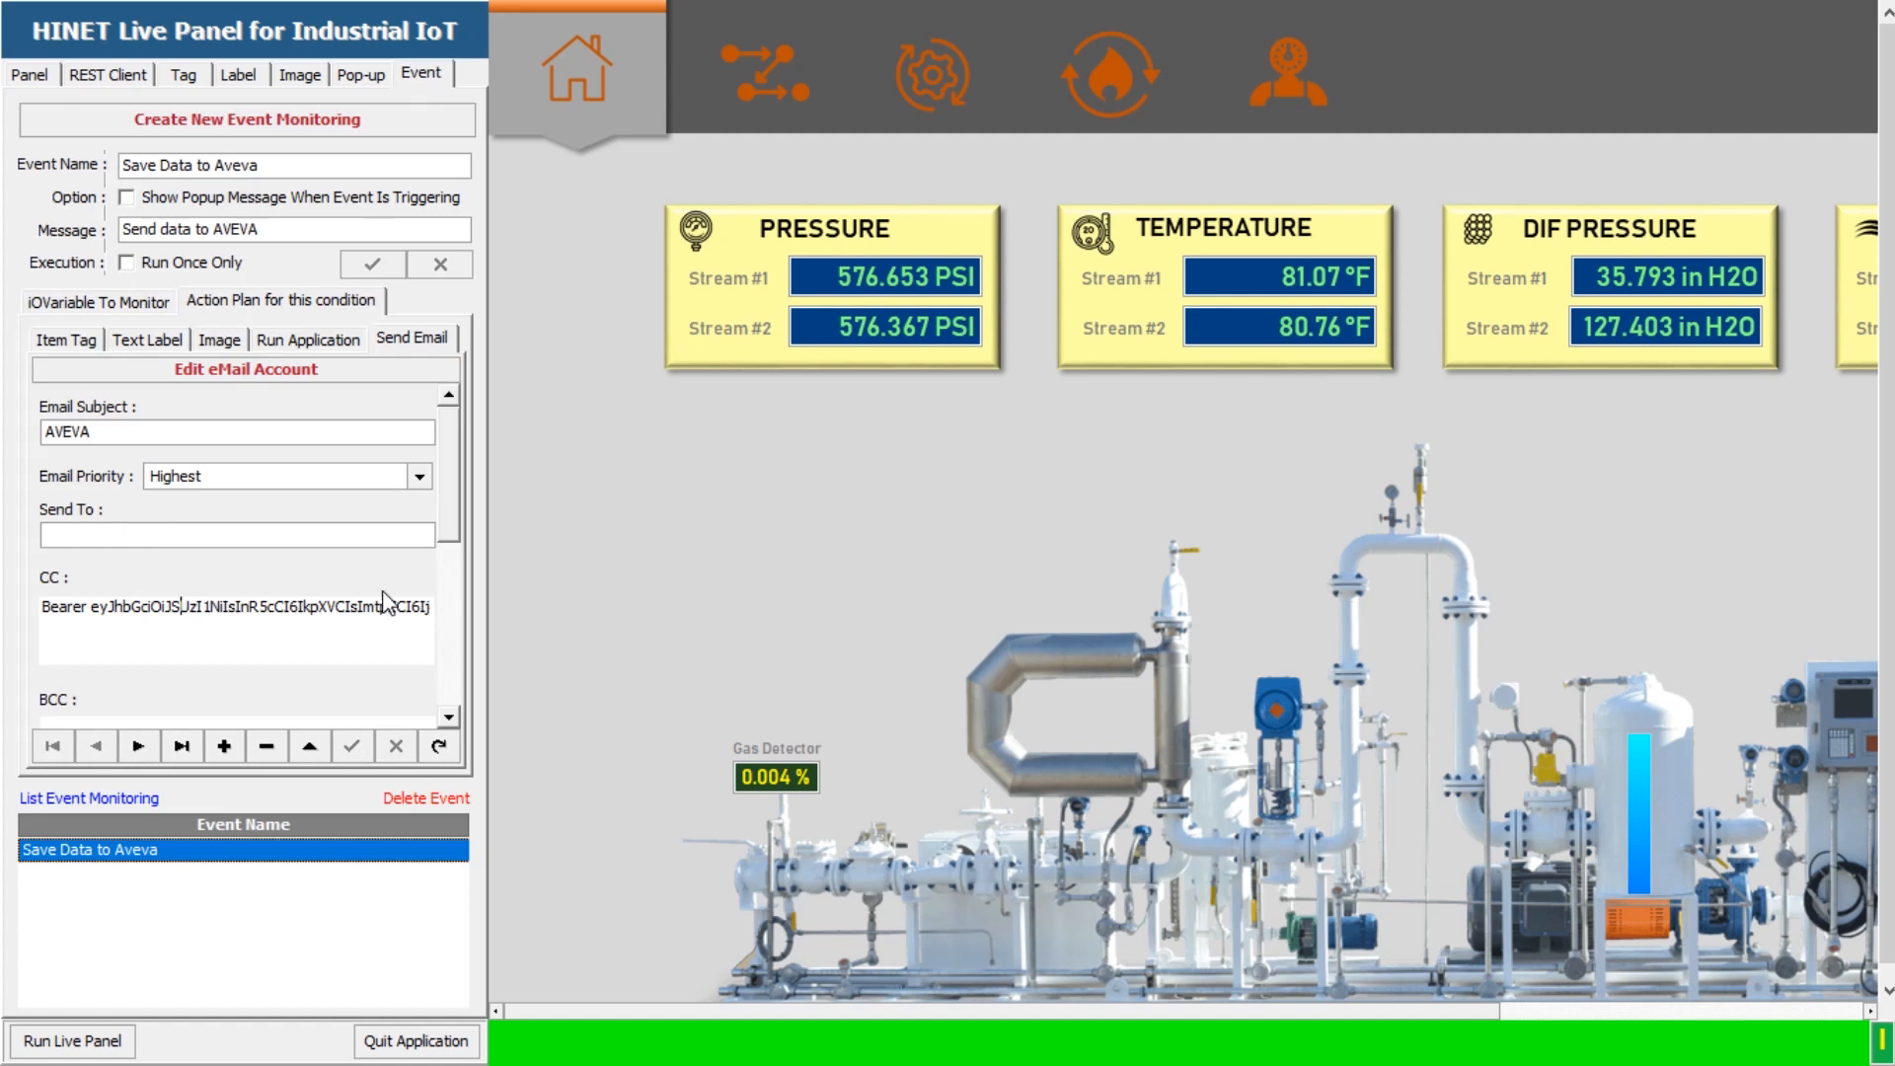
pyautogui.click(447, 688)
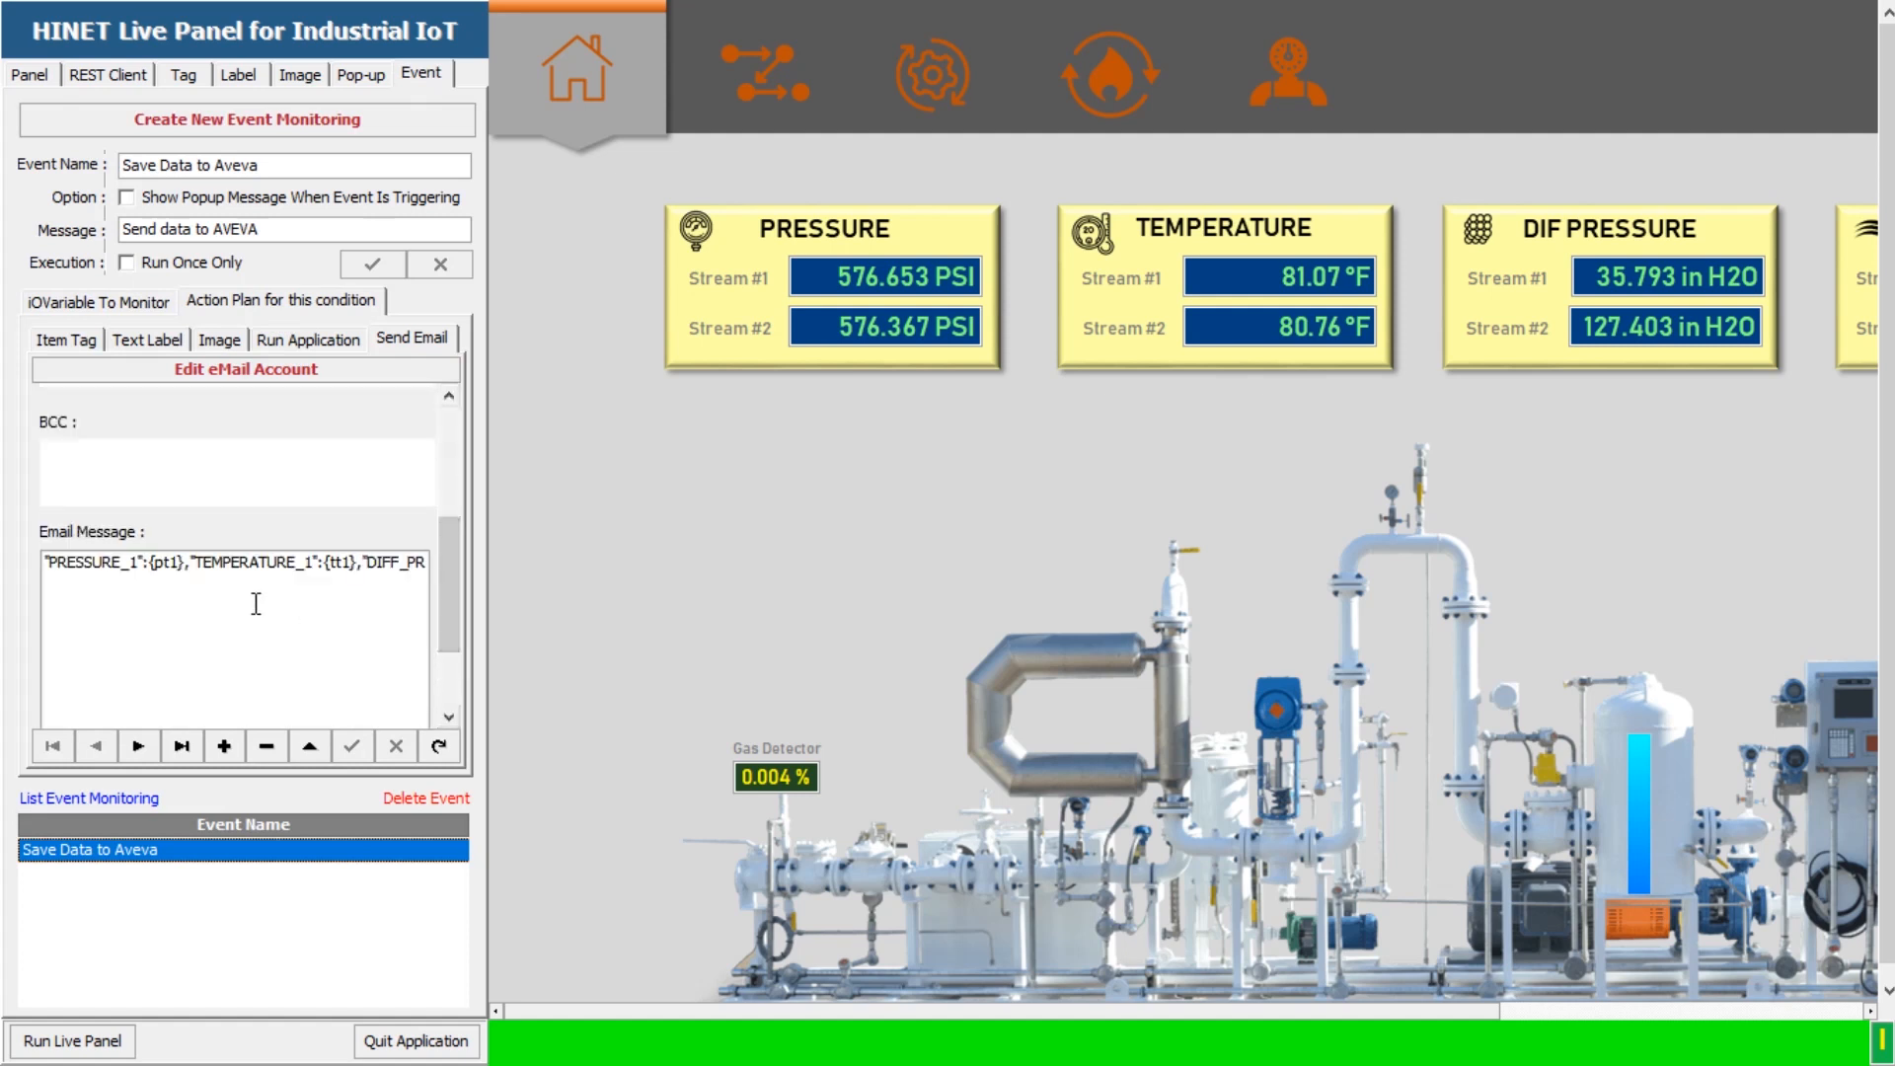
pyautogui.scroll(-2, 261, 583)
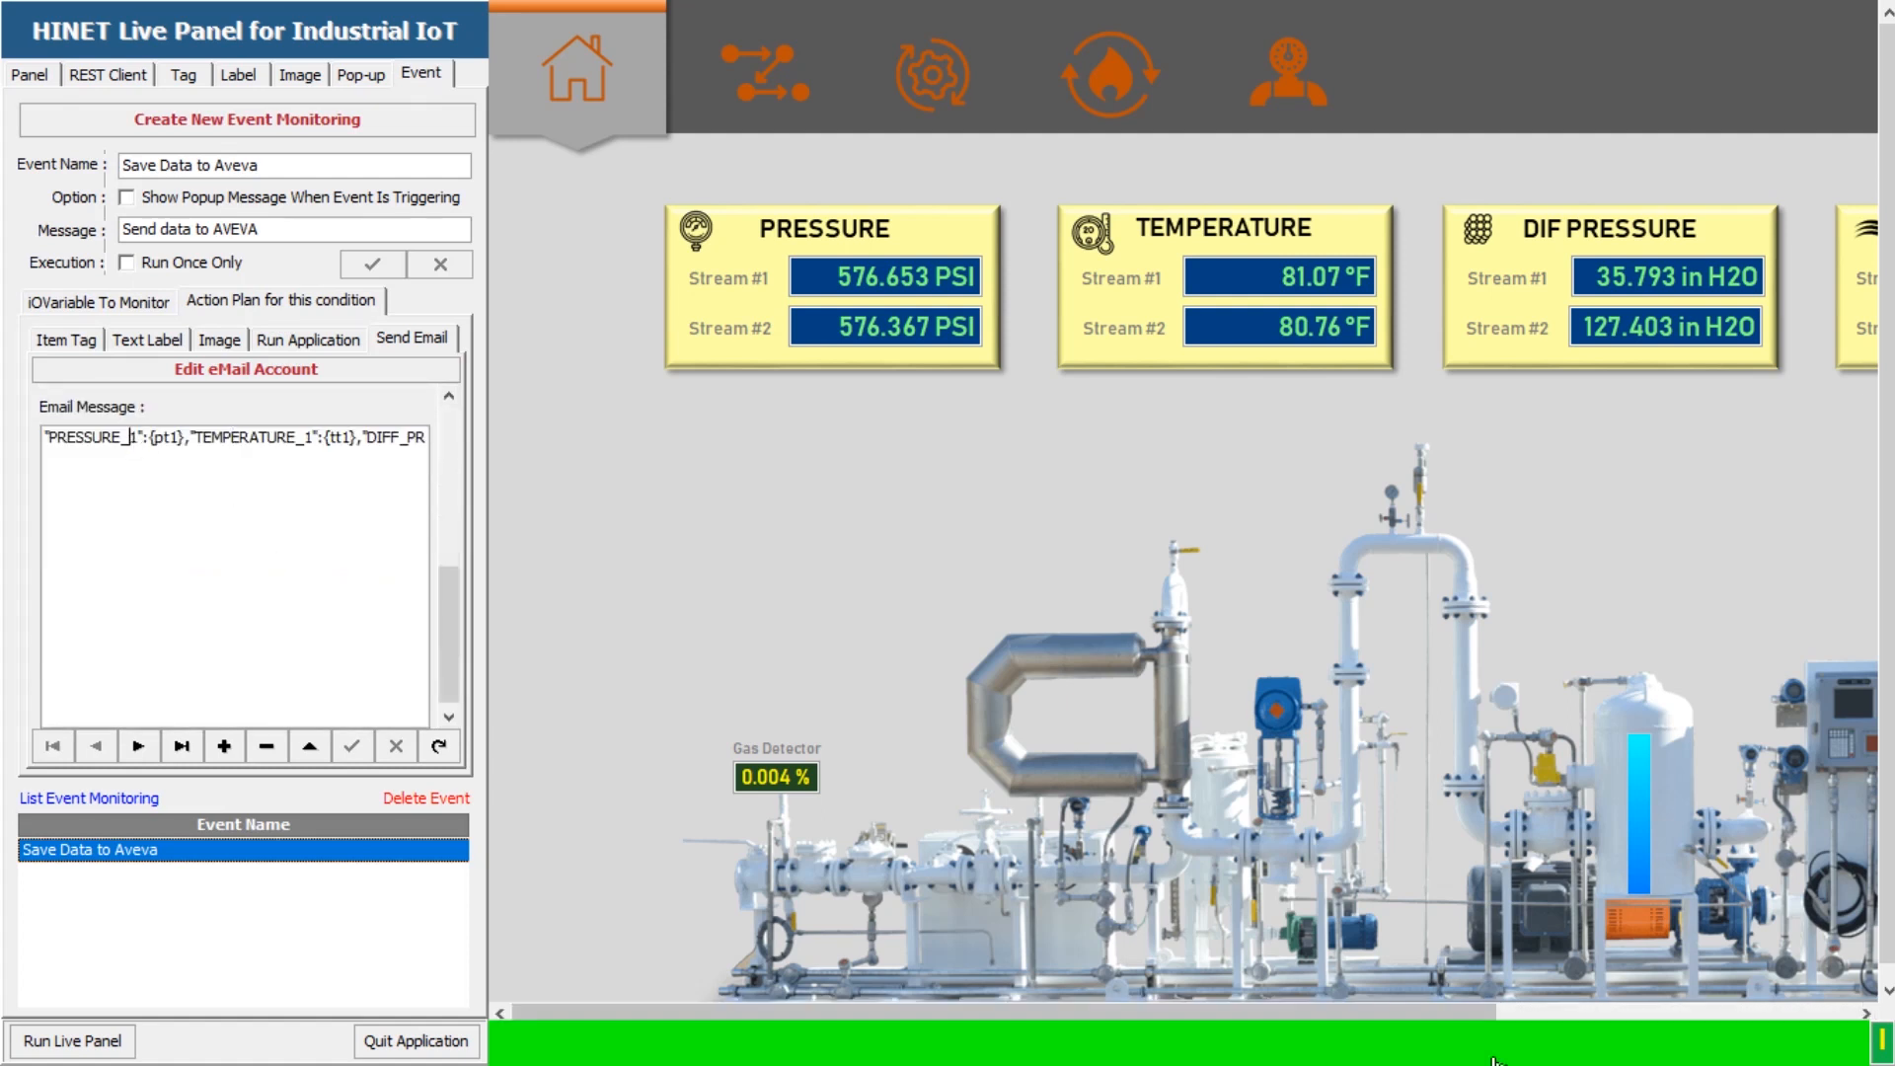
# Step: Switch to Notepad and point out the pt1 variable name inside the "PRESSURE_1" placeholder
pyautogui.hotkey('alt', 'Tab')
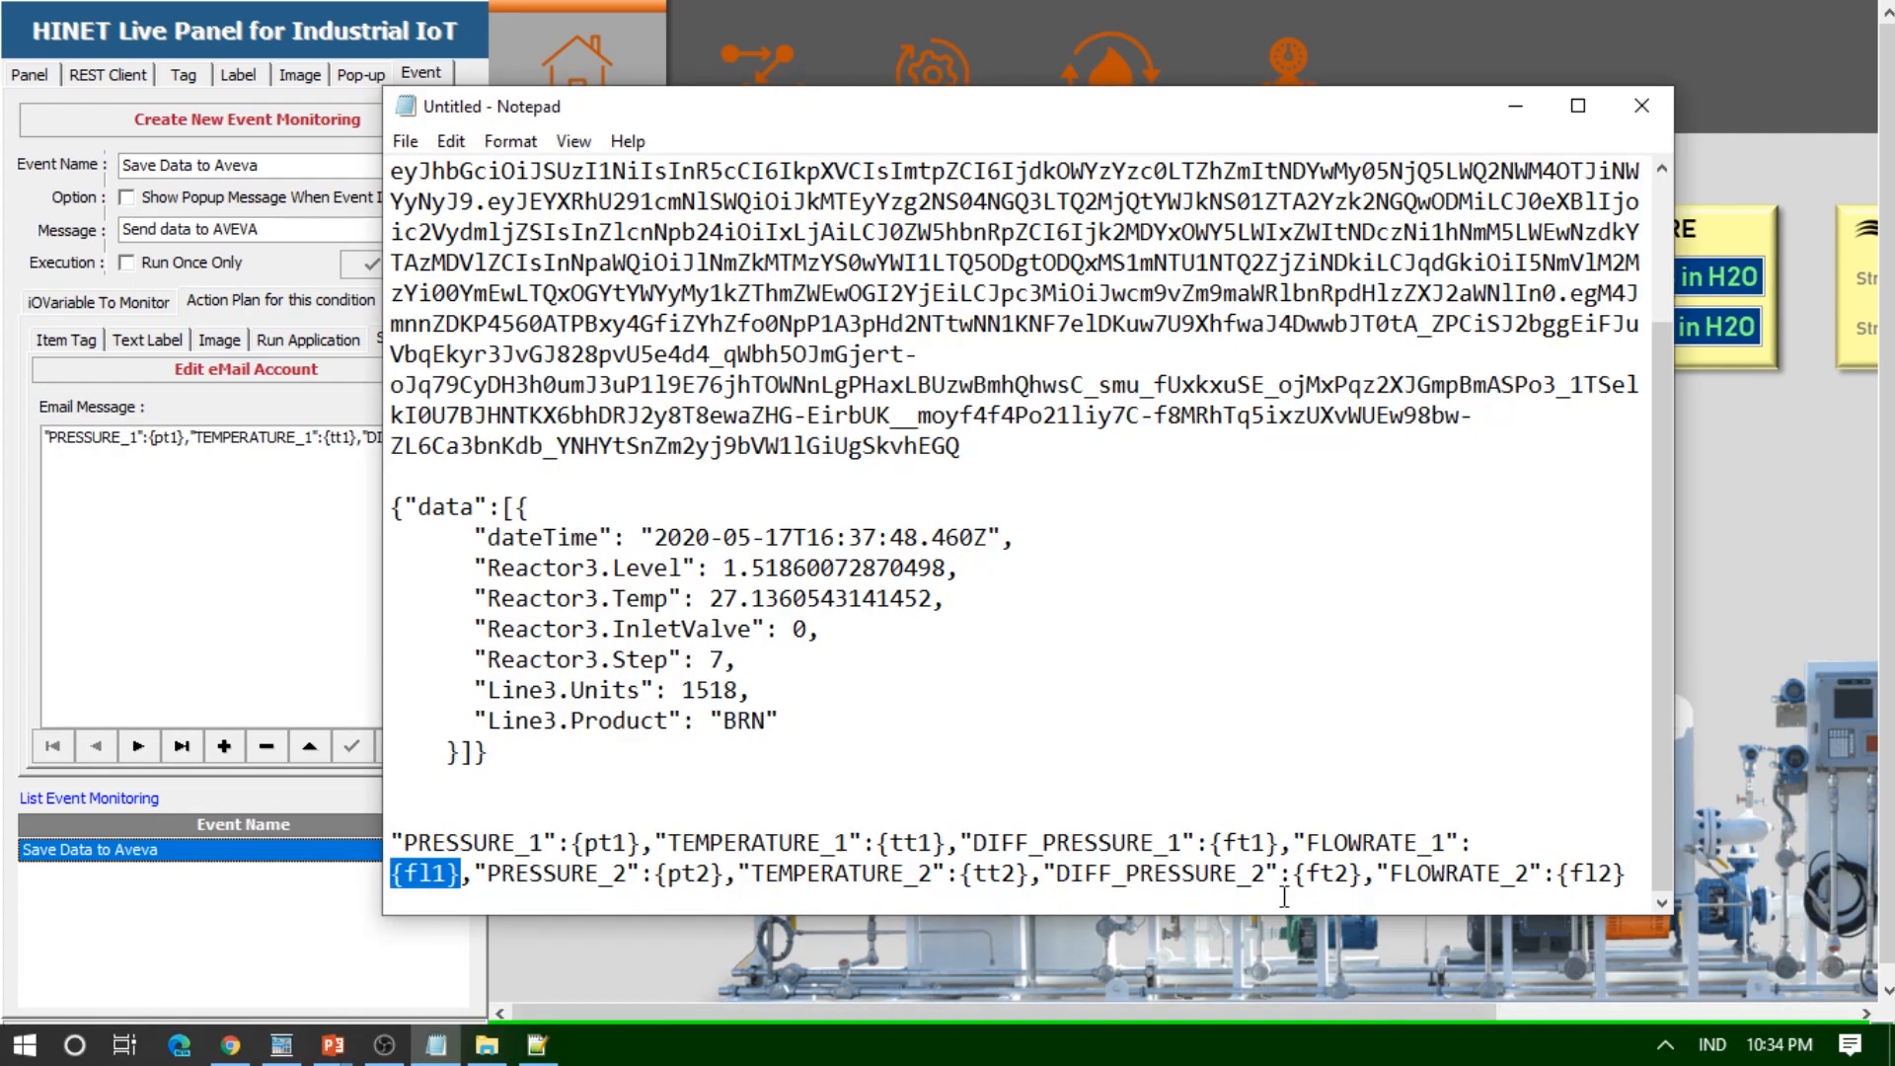
pyautogui.moveTo(578, 844); pyautogui.dragTo(602, 847)
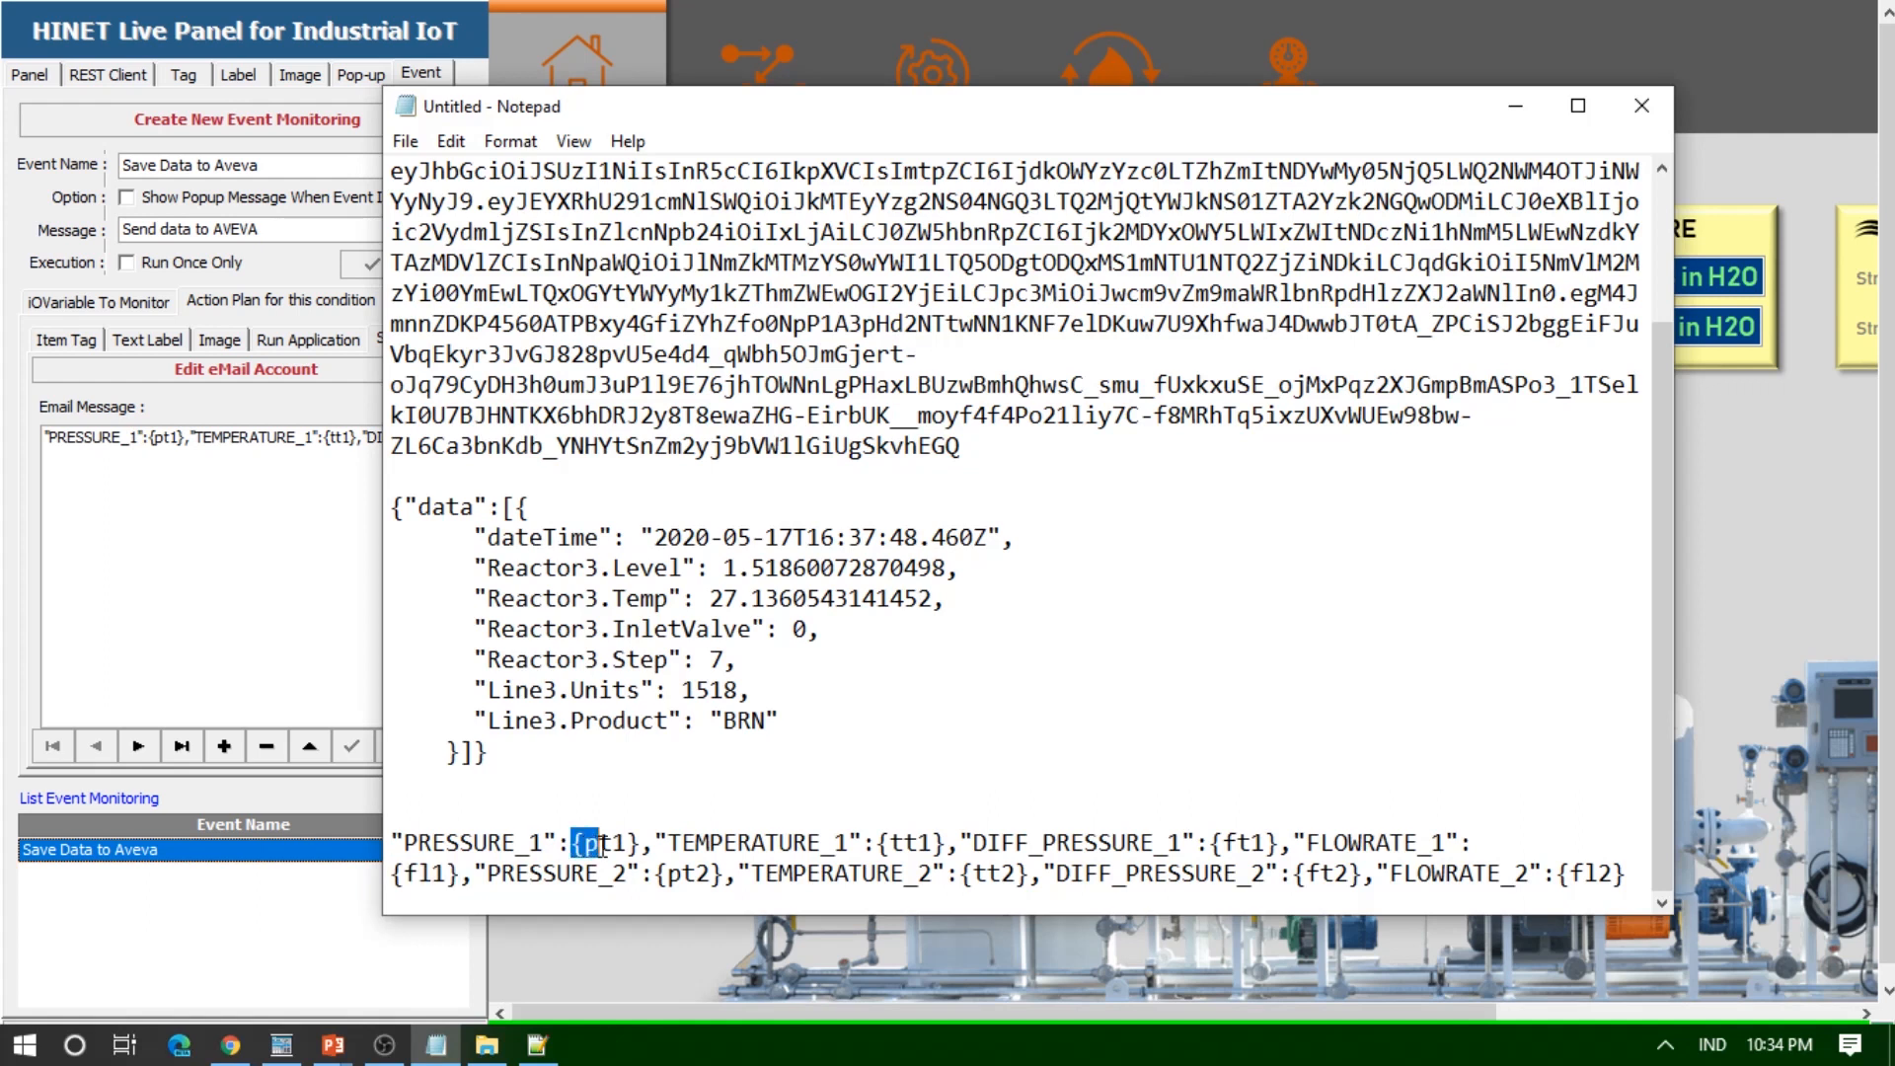
pyautogui.doubleClick(614, 846)
pyautogui.click(614, 846)
pyautogui.hotkey('shift', 'Right')
# Step: Run the live panel, and refresh the Floboss CSV/JSON upload history in AVEVA Insight to check for incoming data
pyautogui.click(47, 75)
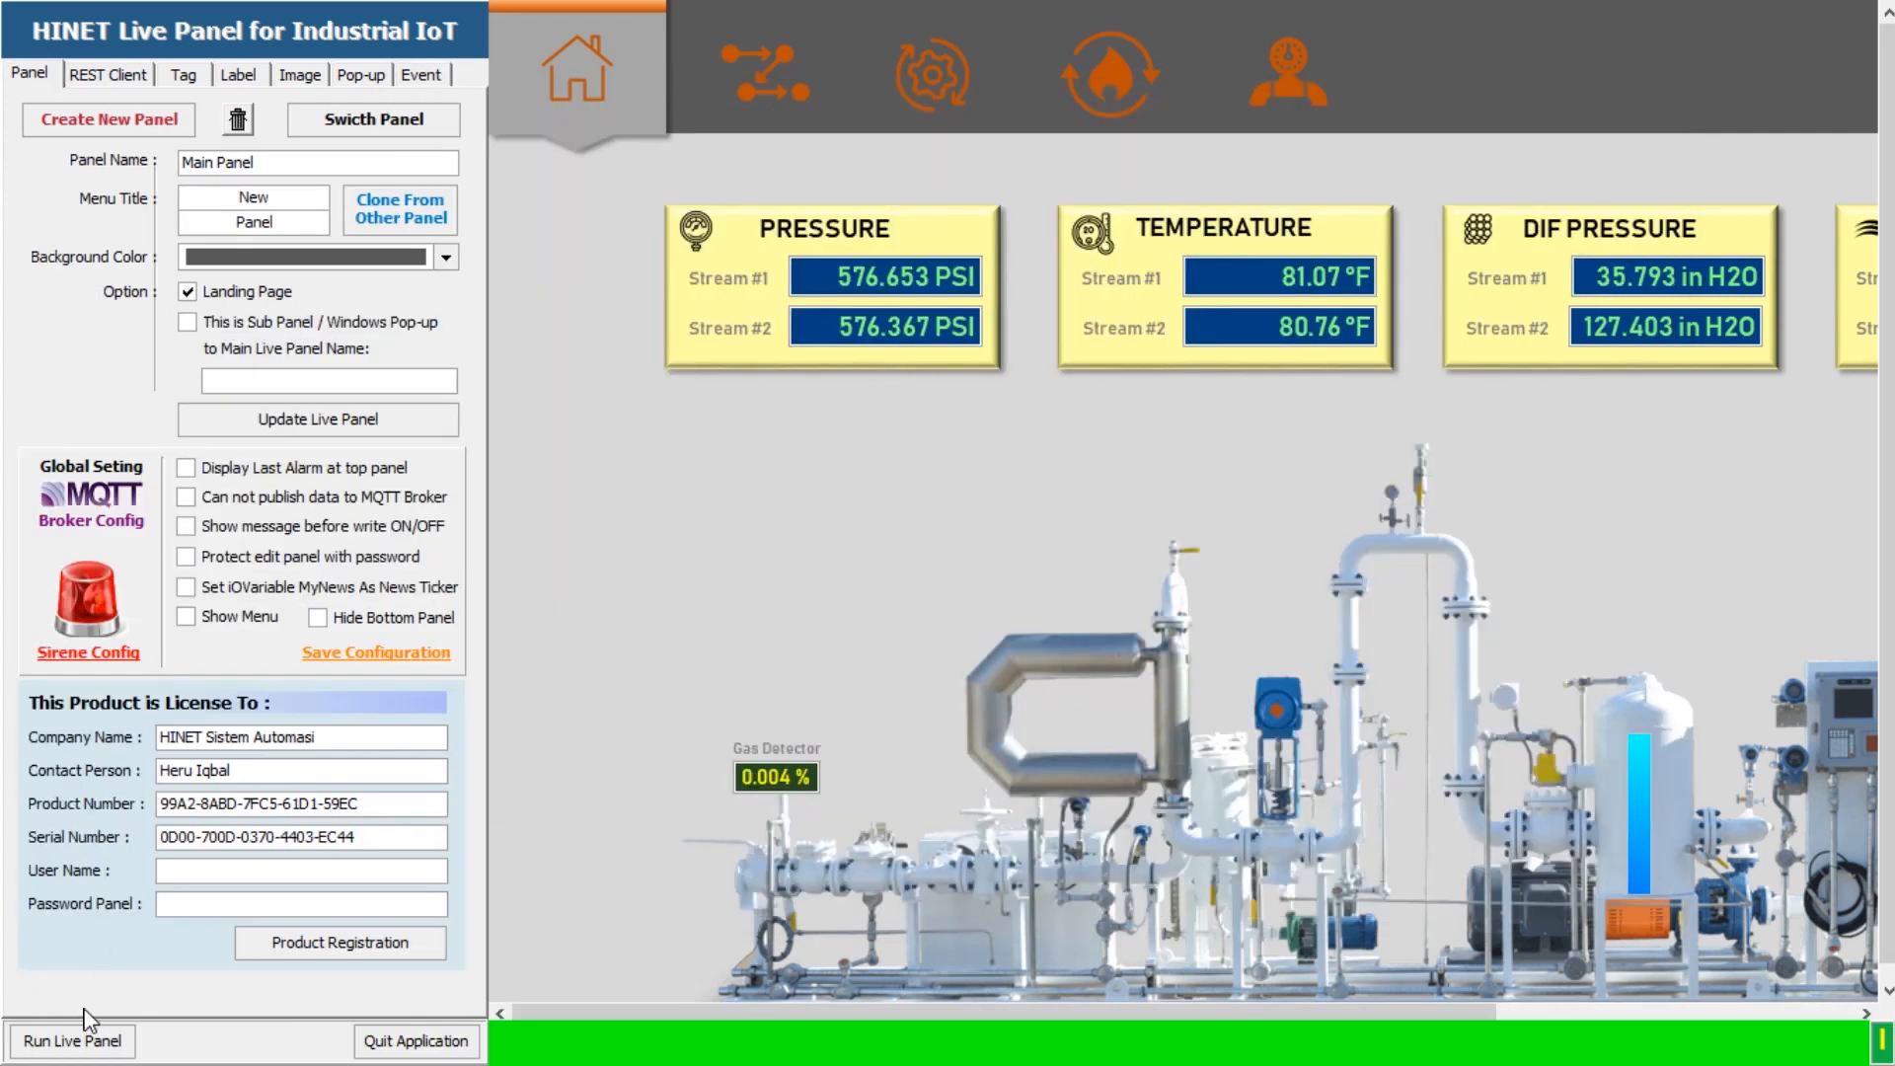
pyautogui.click(71, 1041)
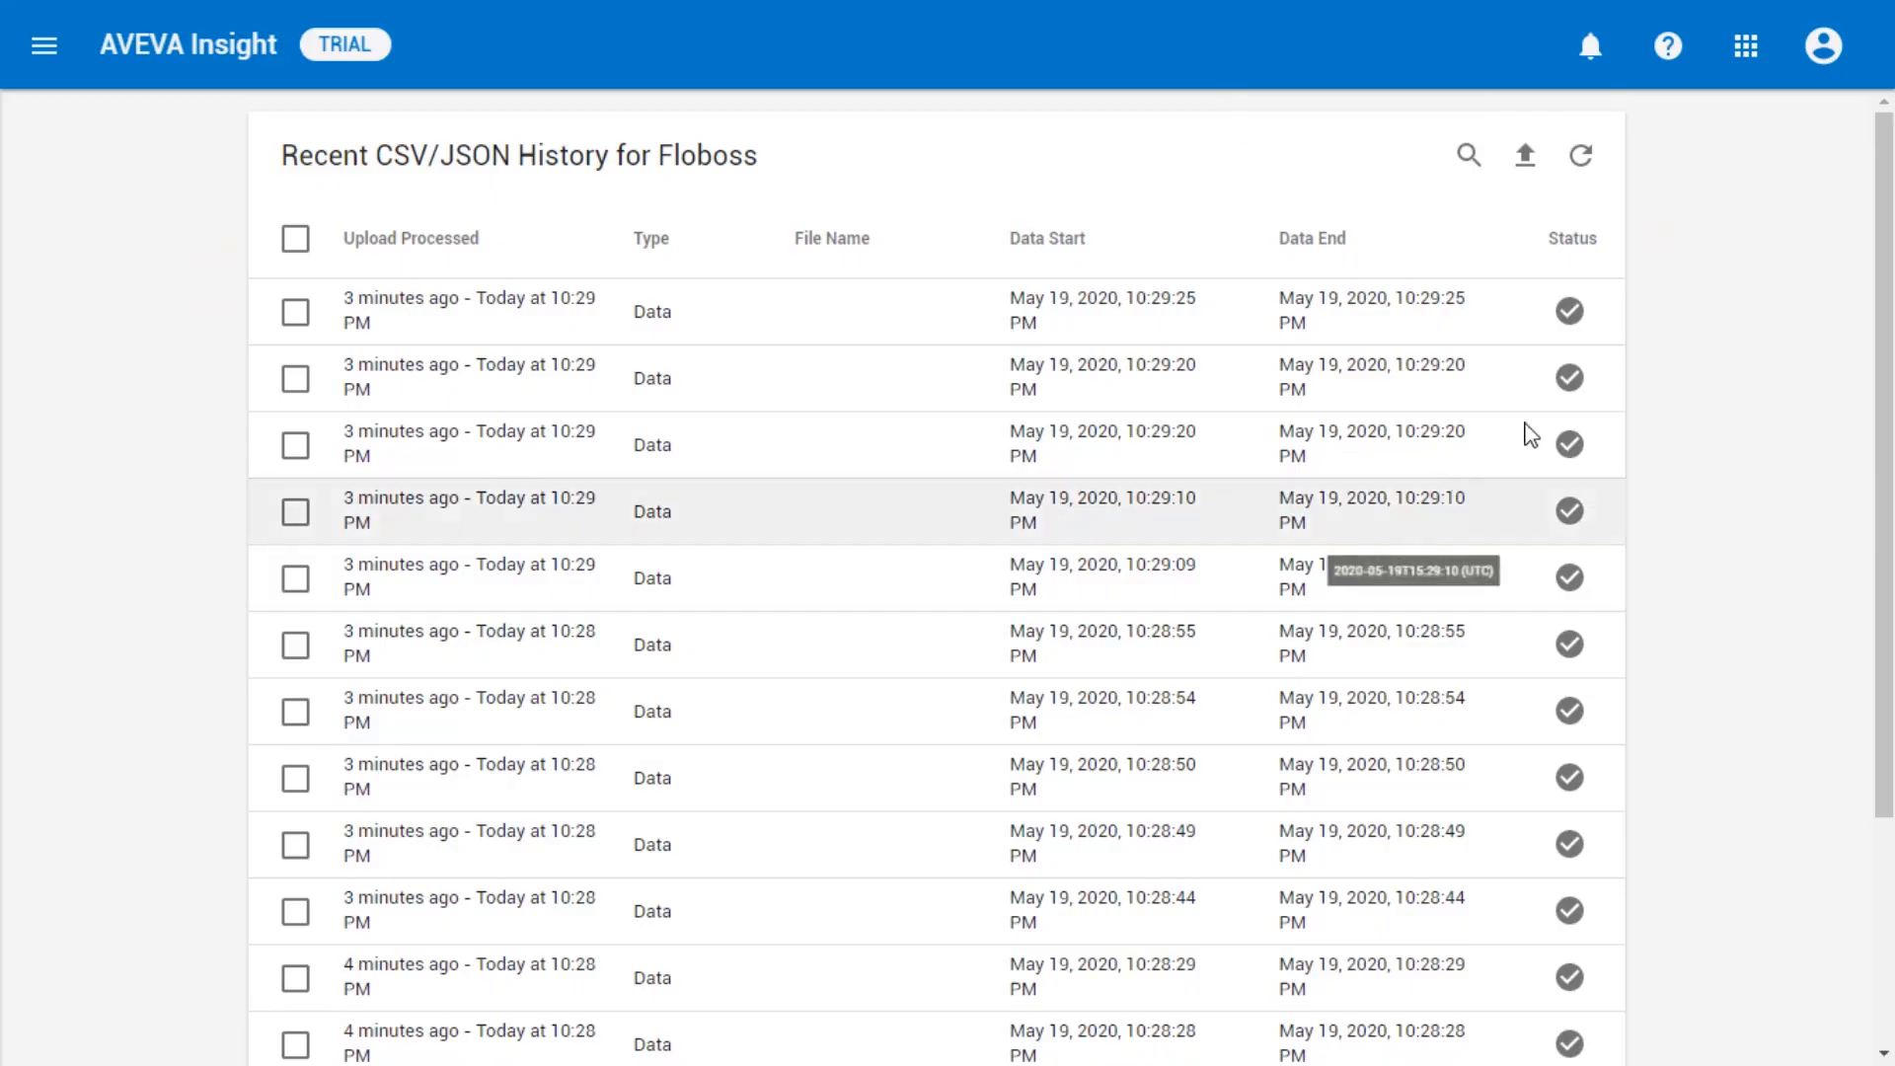
pyautogui.click(1579, 164)
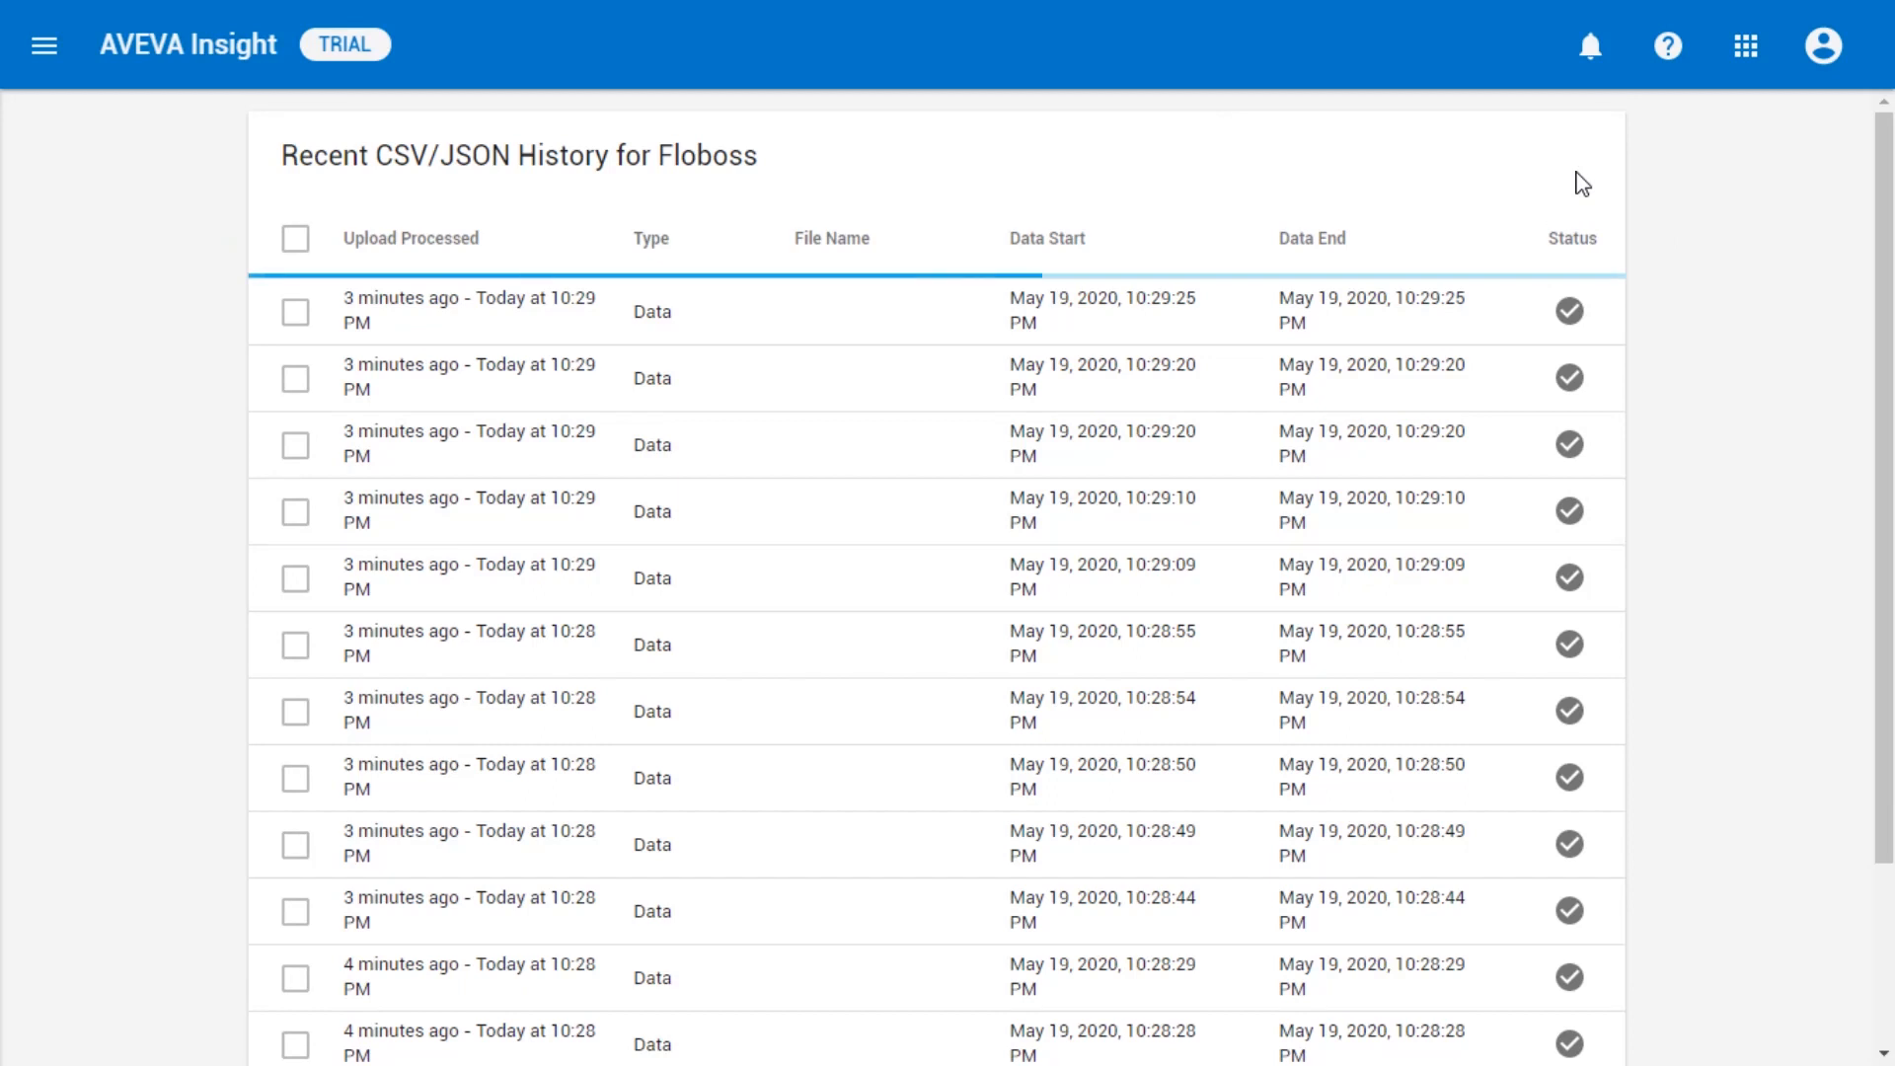
pyautogui.click(1577, 176)
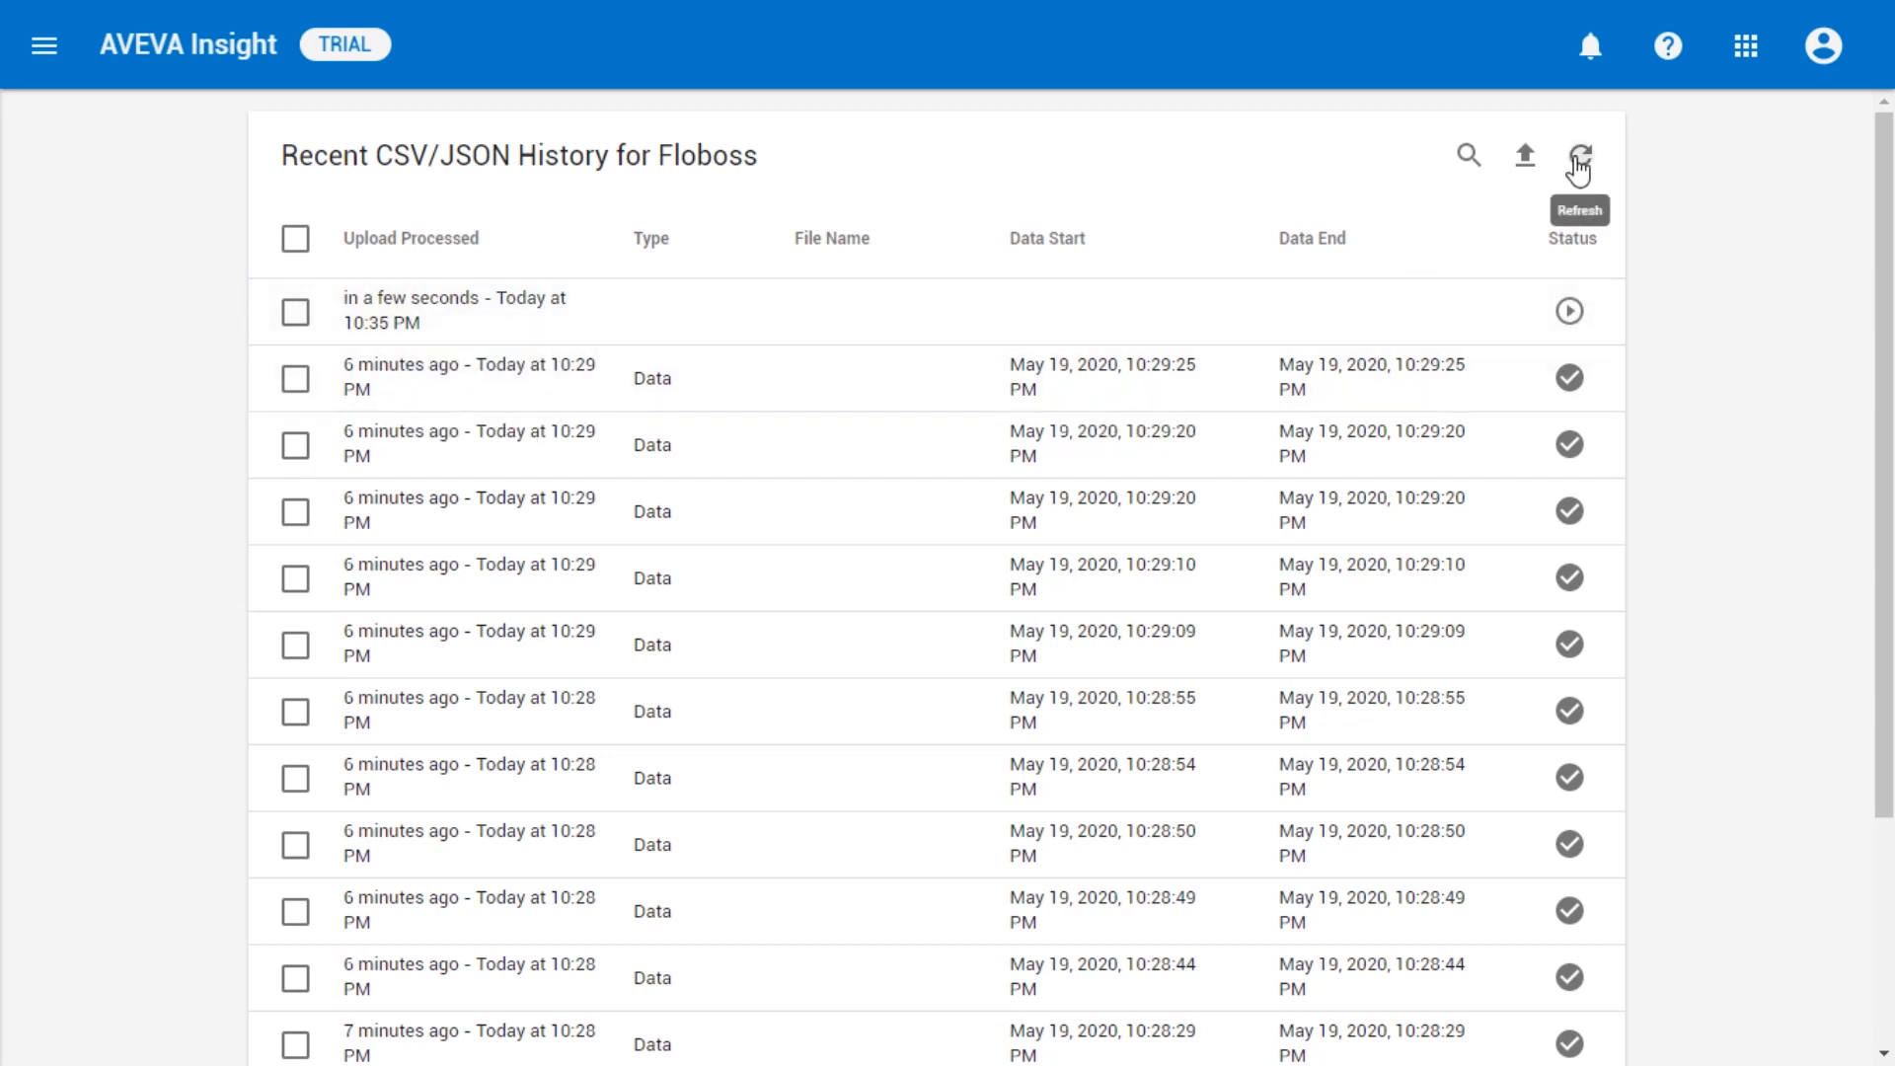
pyautogui.click(1577, 159)
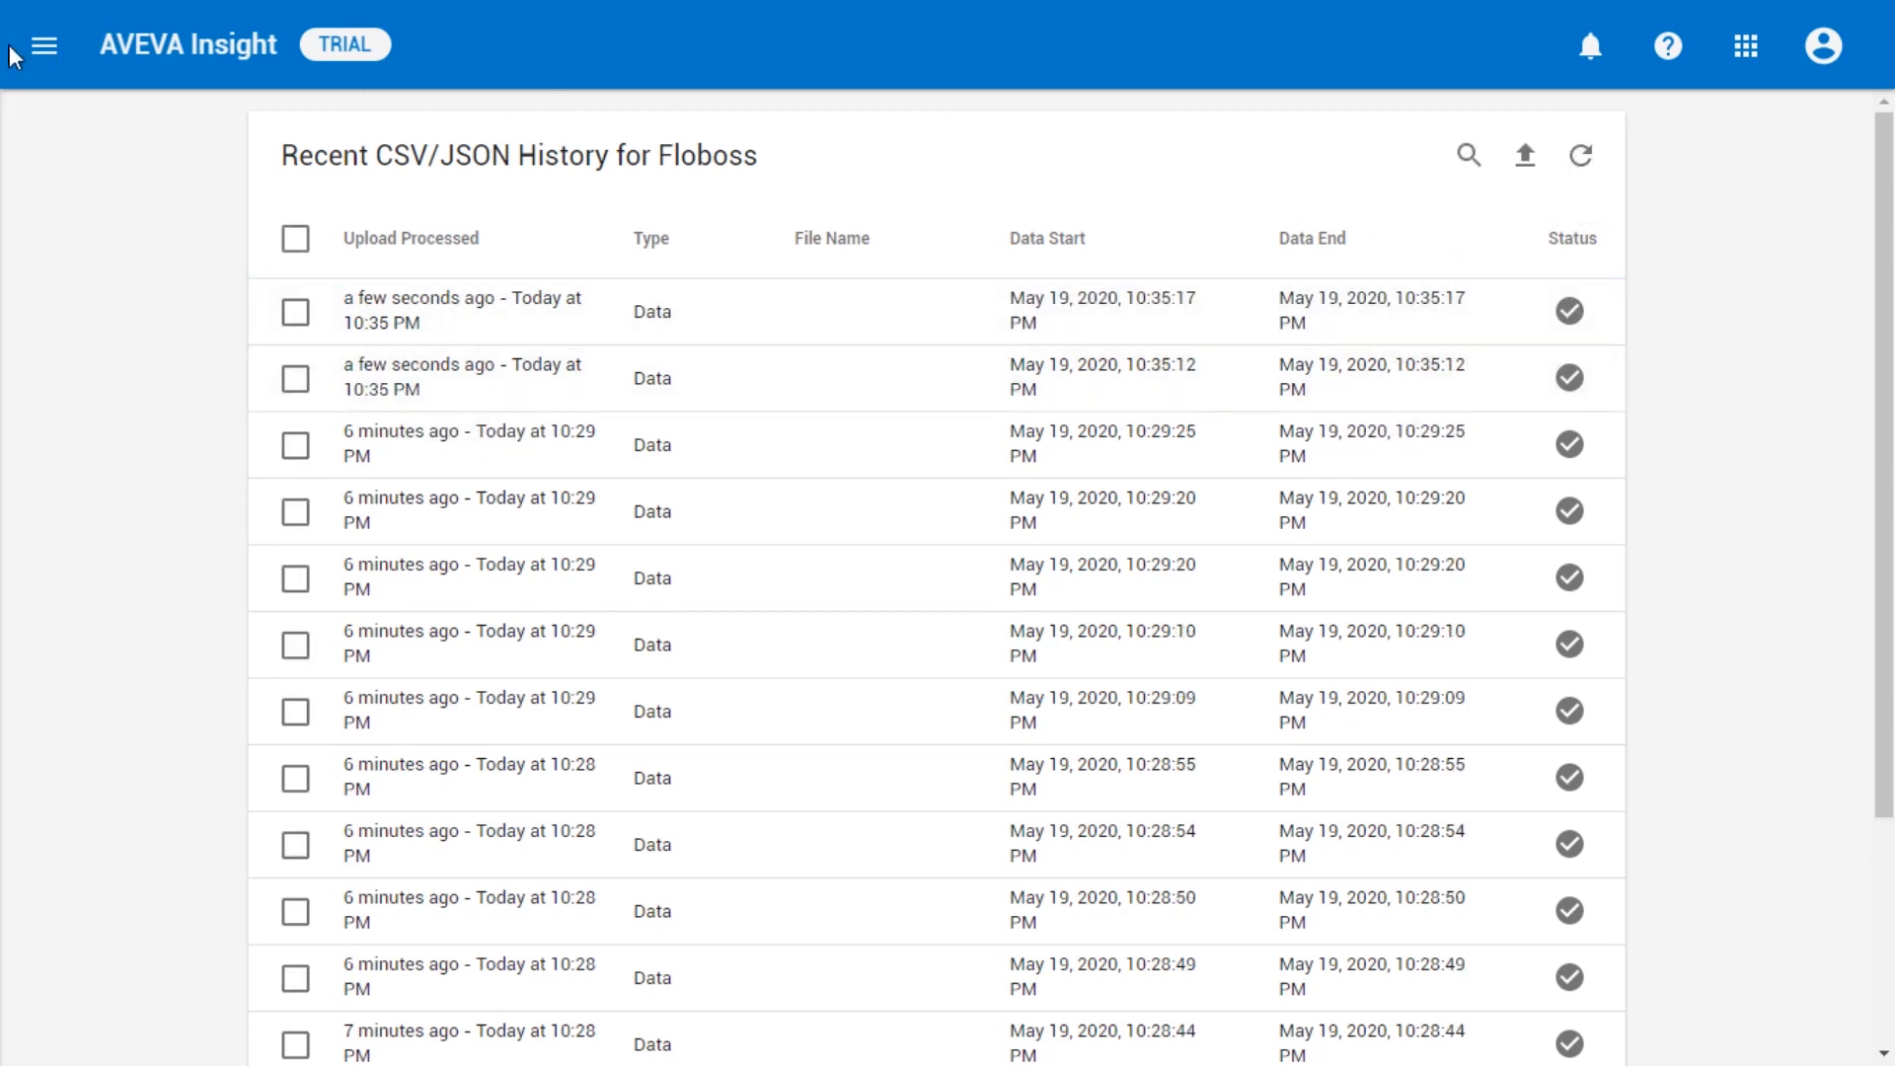
# Step: Go to the AVEVA Insight home page, search for Floboss, and list the data tags sourced from it
pyautogui.click(42, 67)
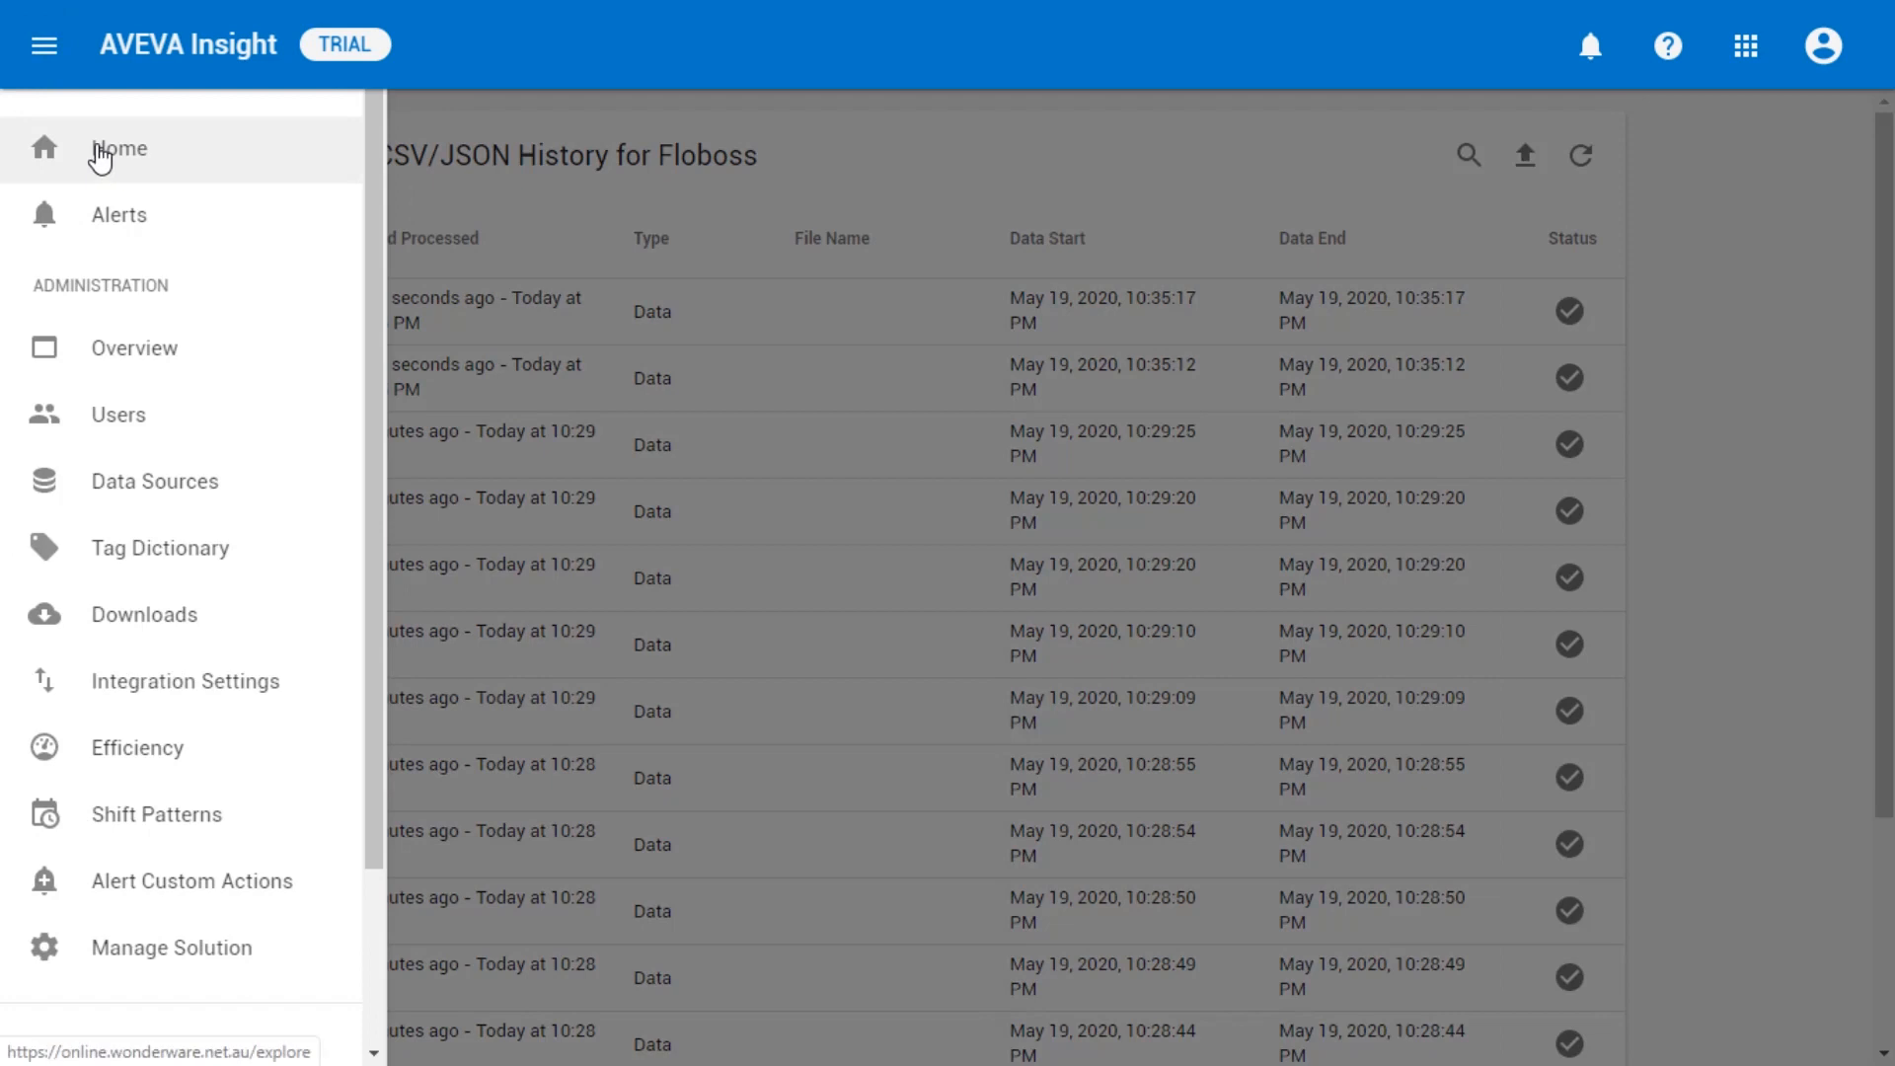
pyautogui.click(99, 156)
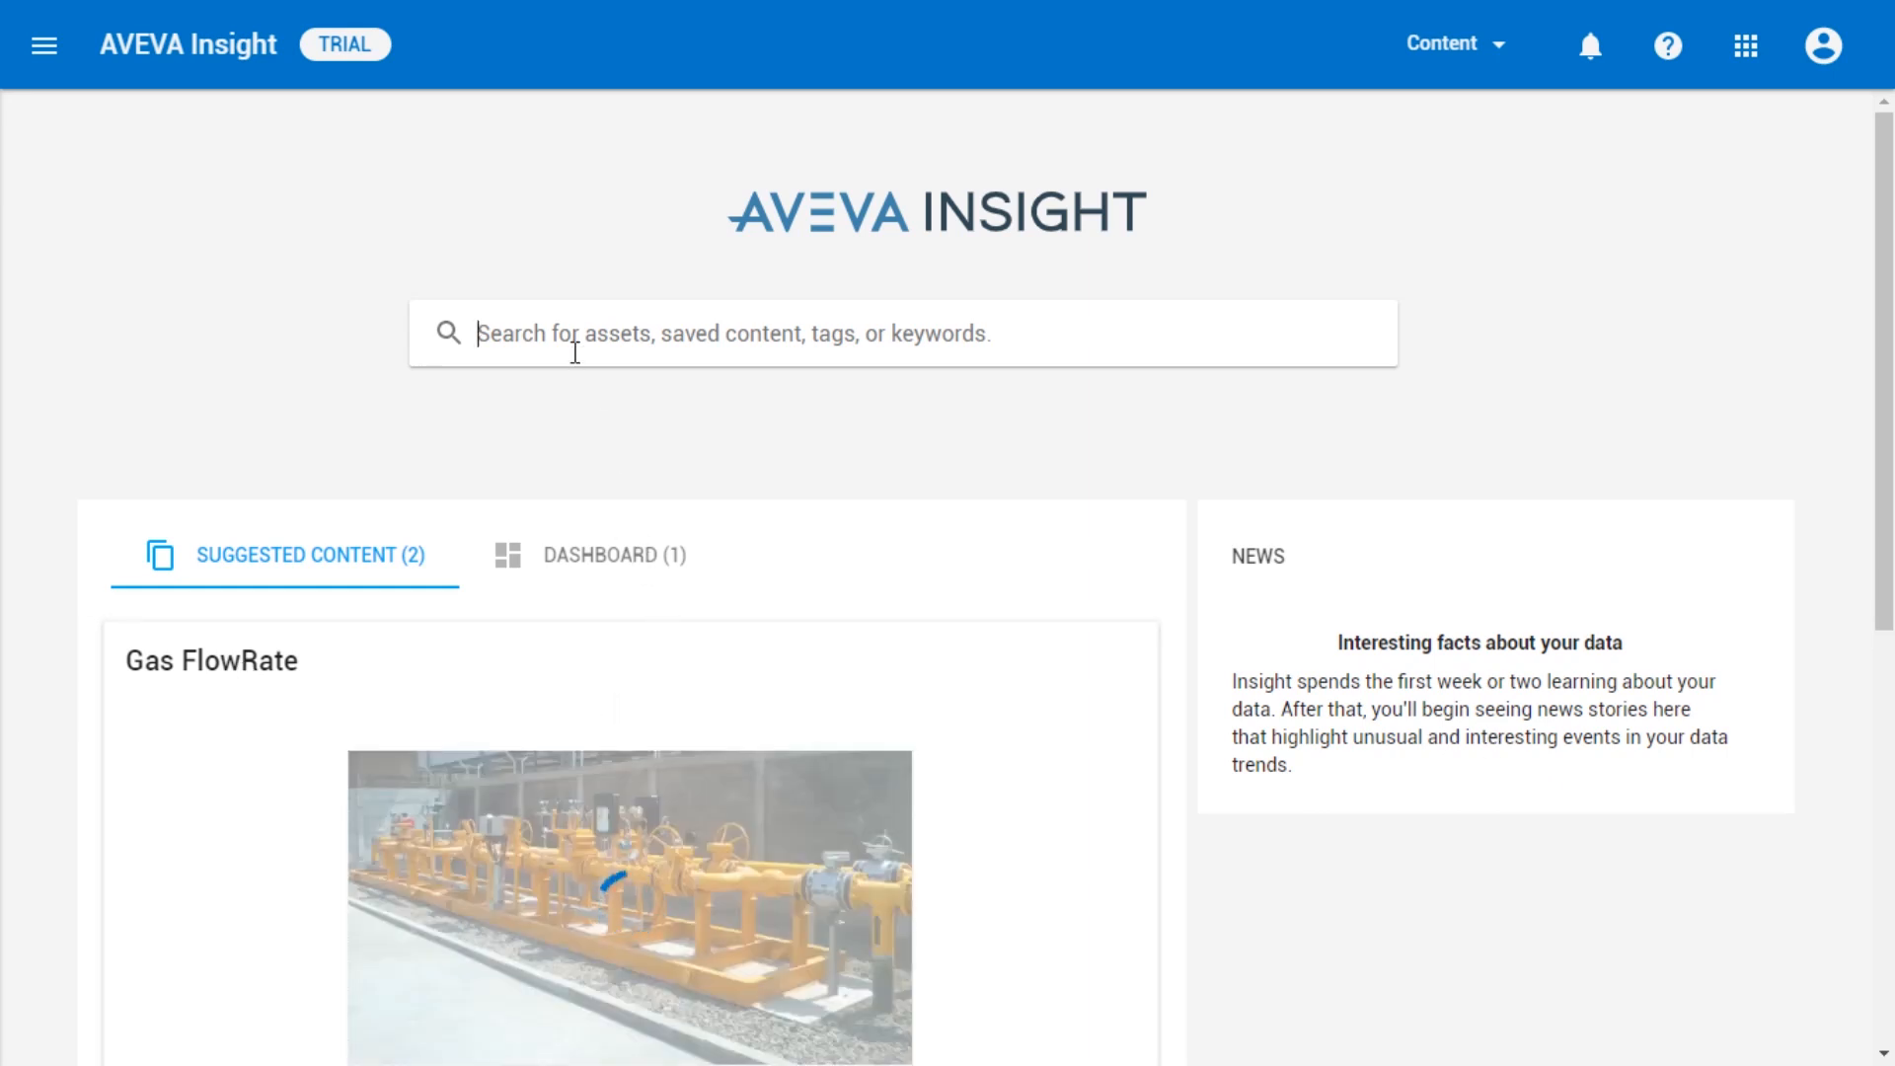
pyautogui.click(575, 349)
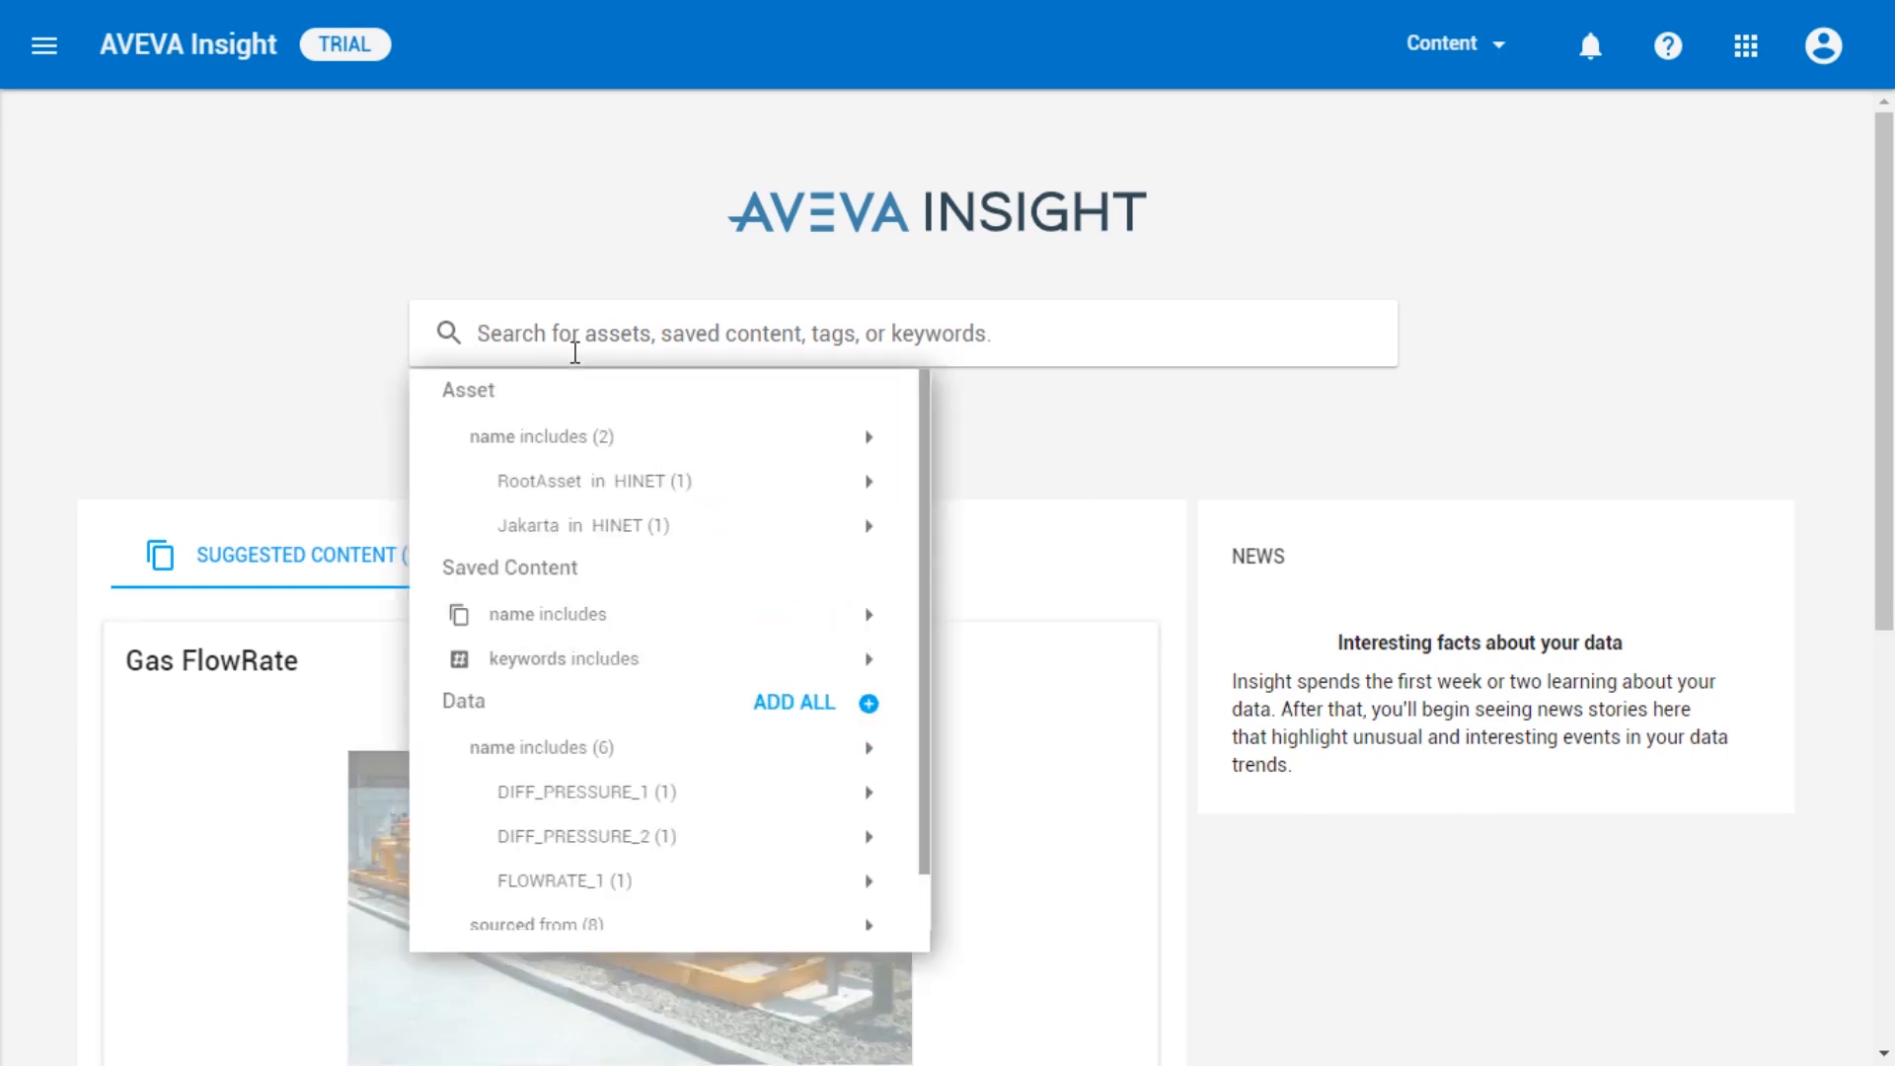
pyautogui.write('Flob')
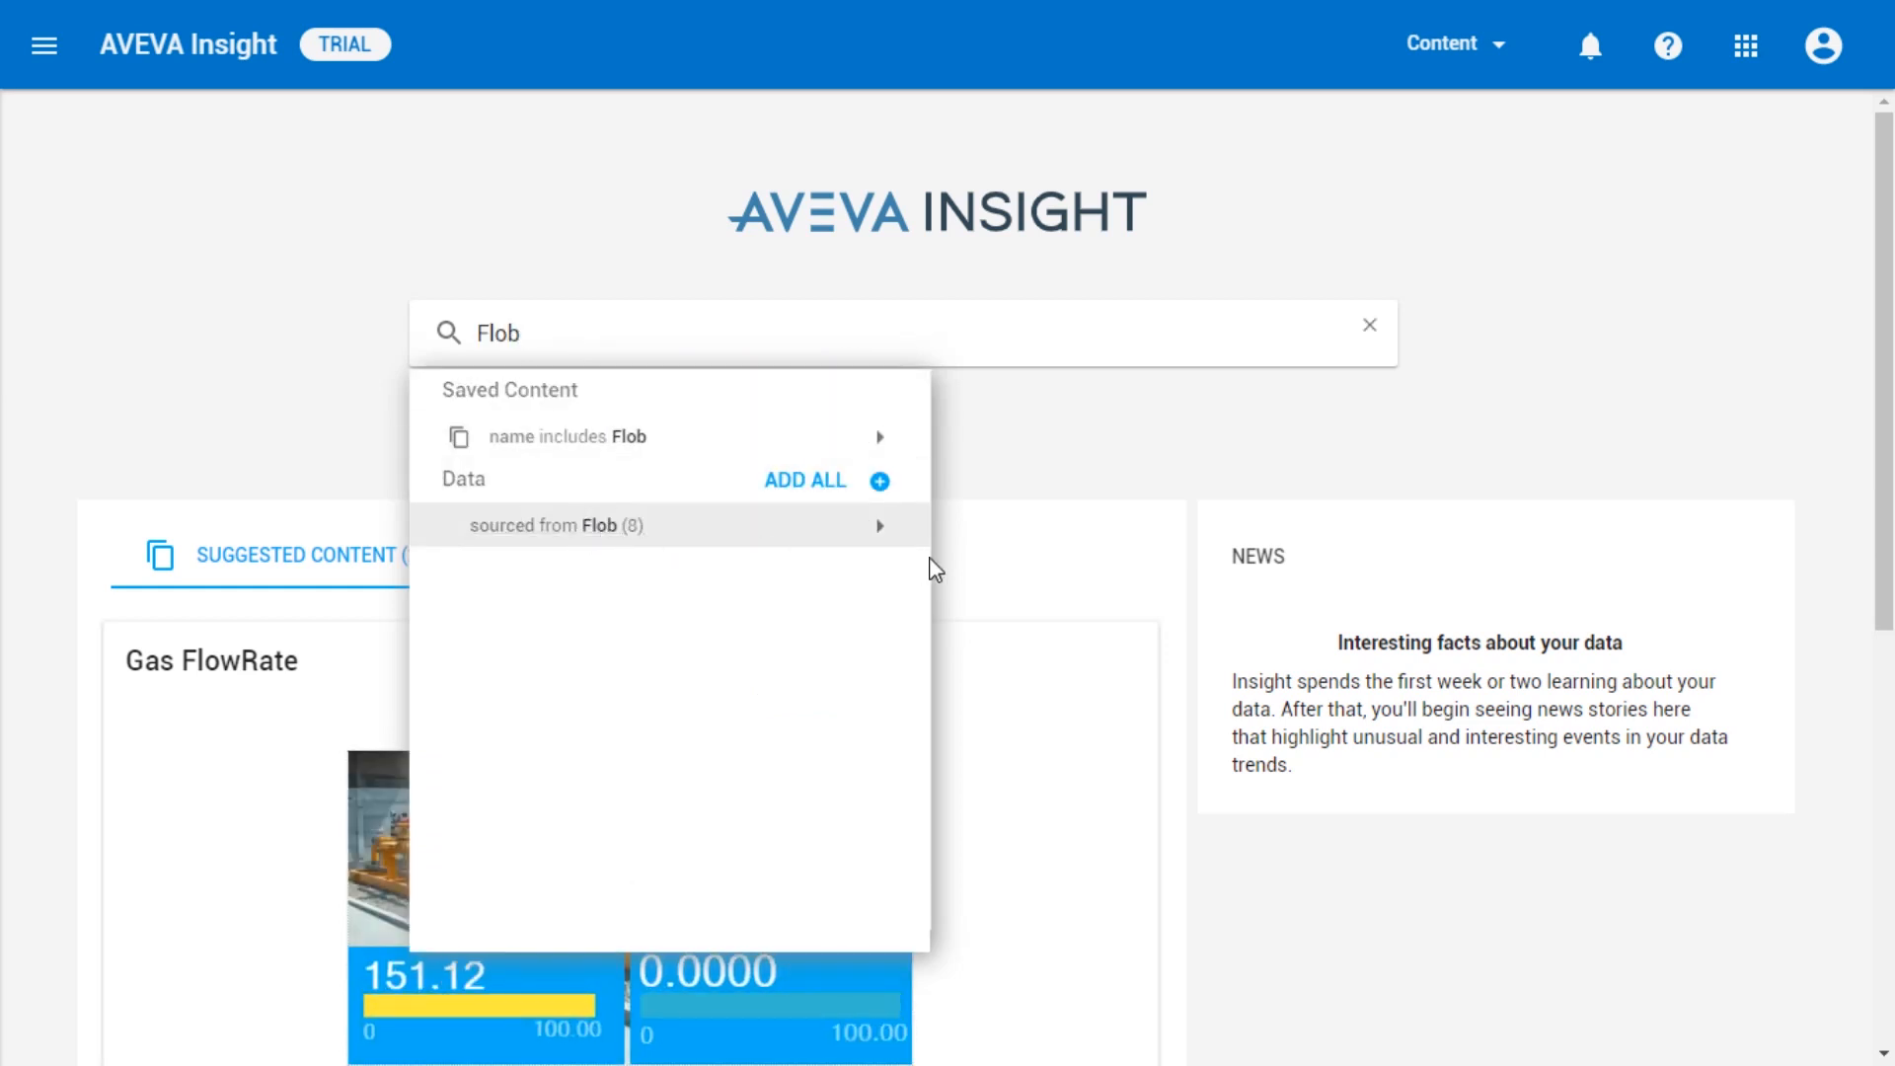
pyautogui.click(884, 535)
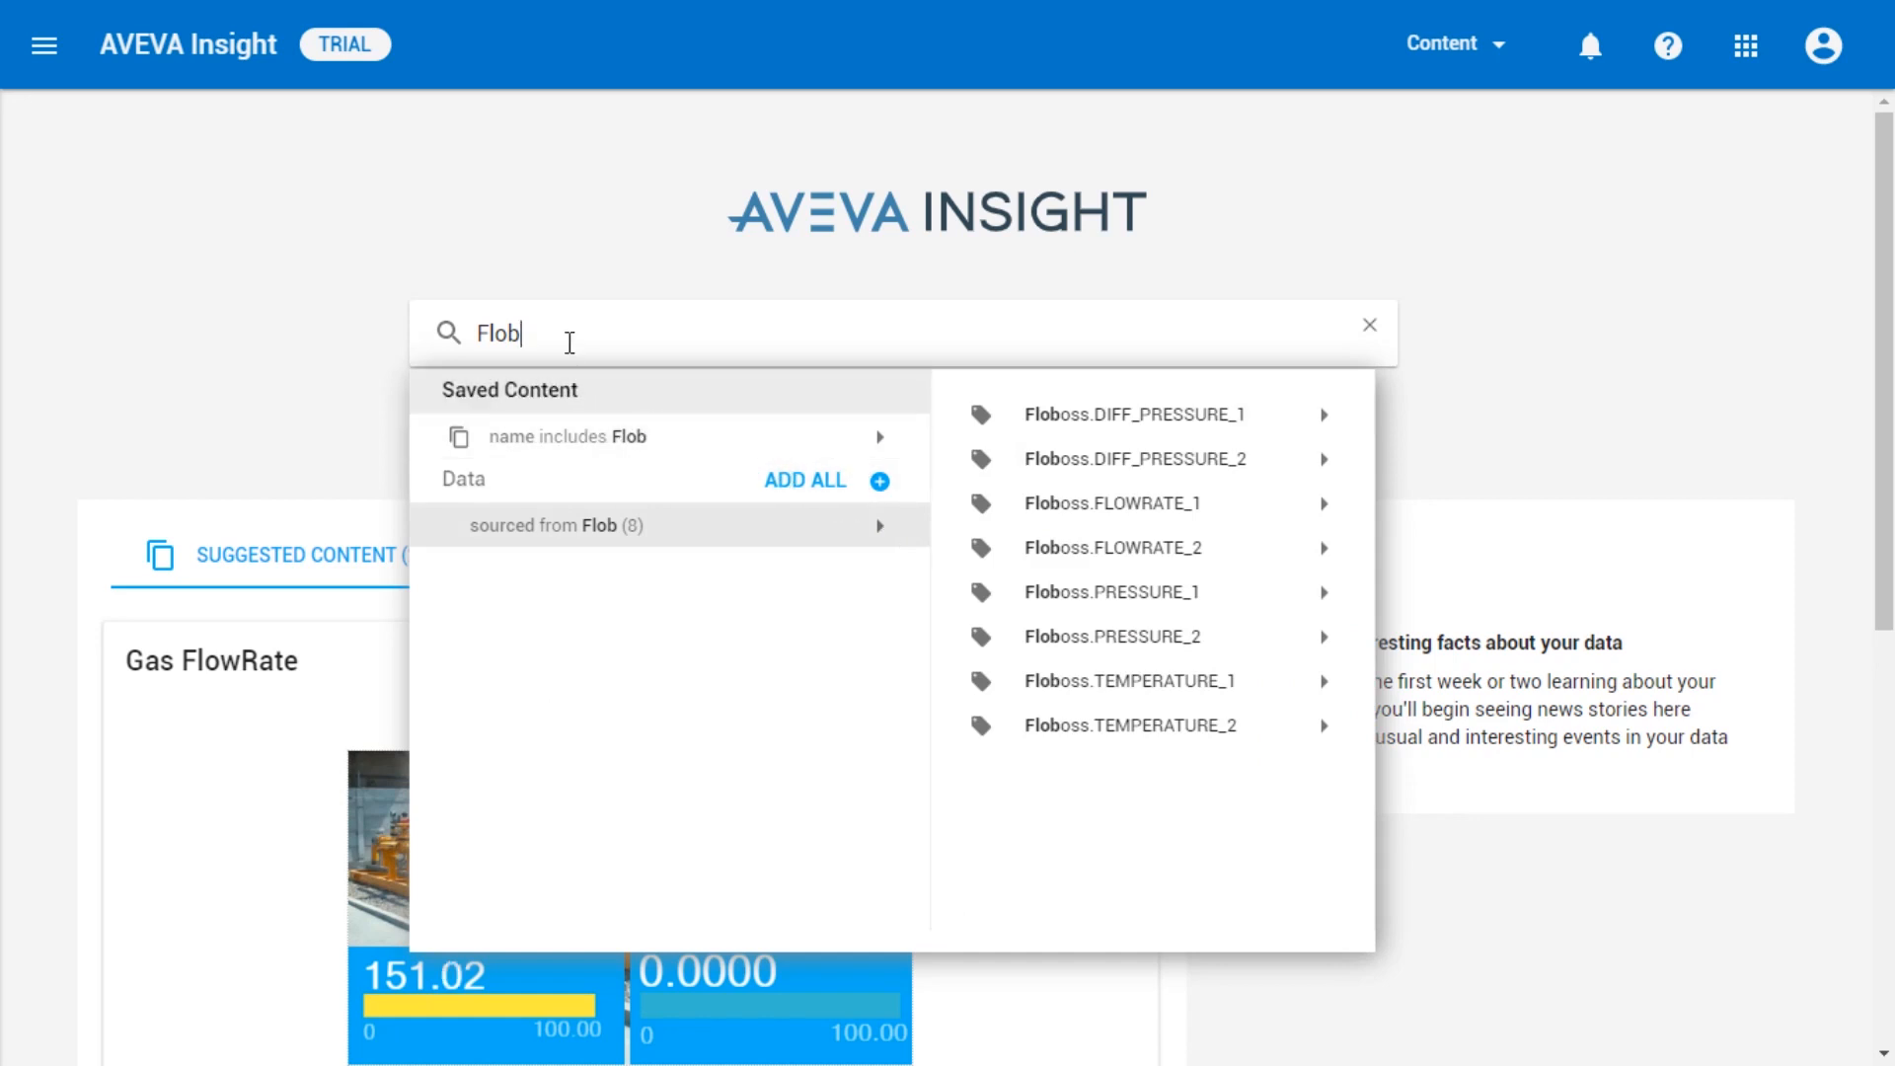
pyautogui.write('oss')
pyautogui.press('BackSpace')
pyautogui.write('ss')
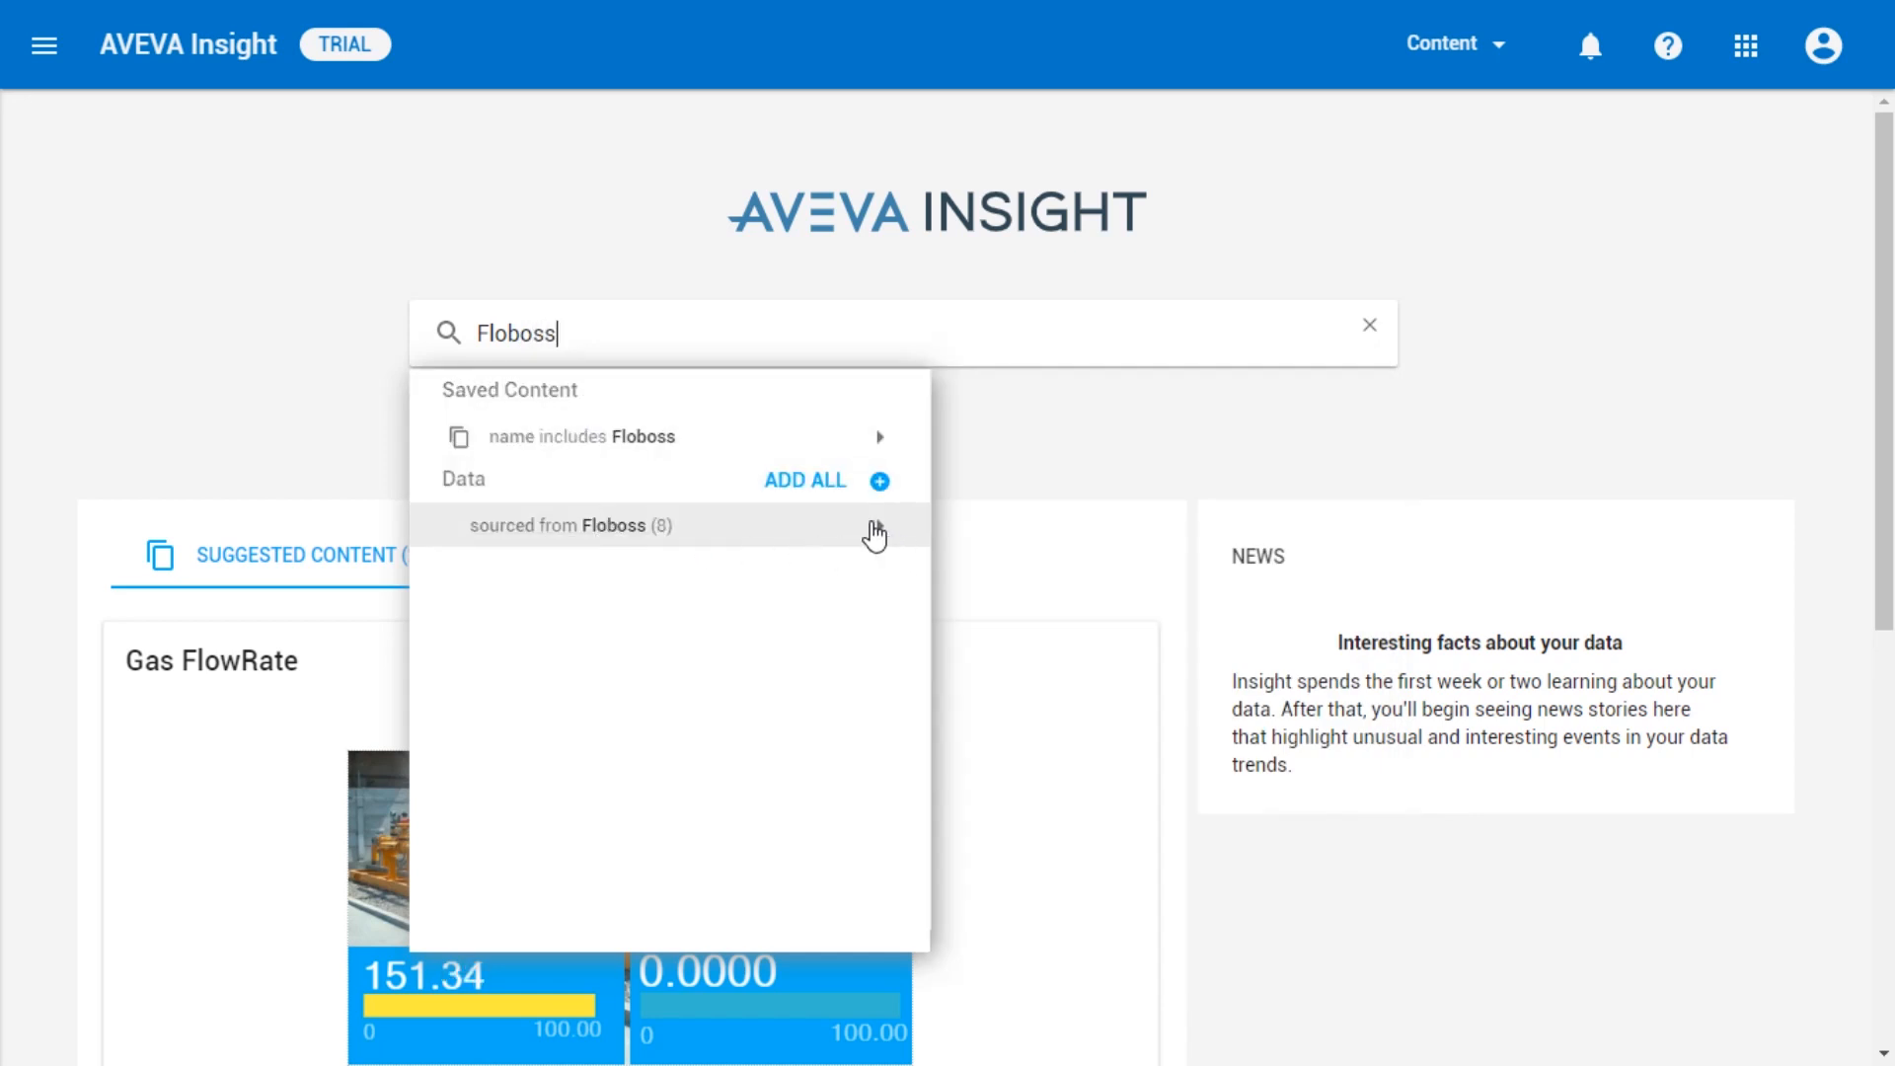
pyautogui.click(876, 533)
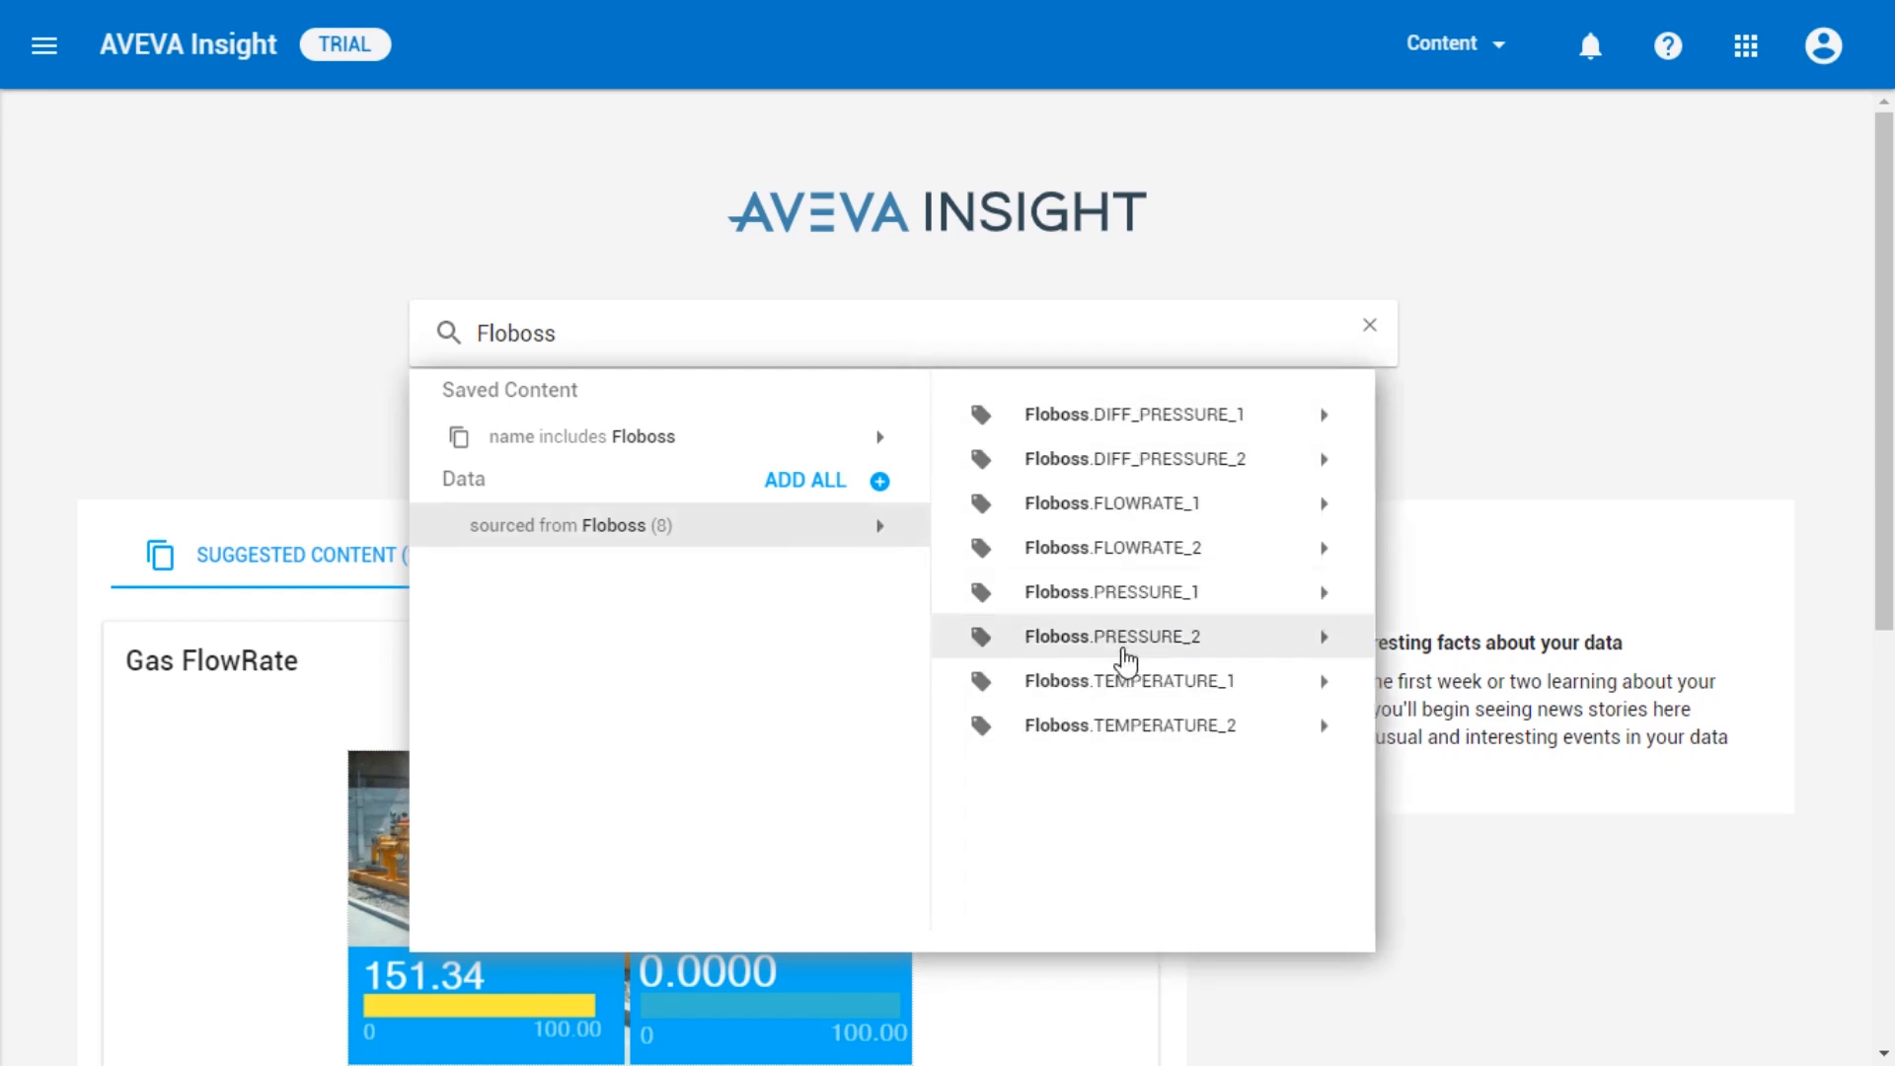
# Step: Review the DIFF_PRESSURE_1 tag details, then view DIFF_PRESSURE_2 by itself and check its data selection
pyautogui.click(1322, 424)
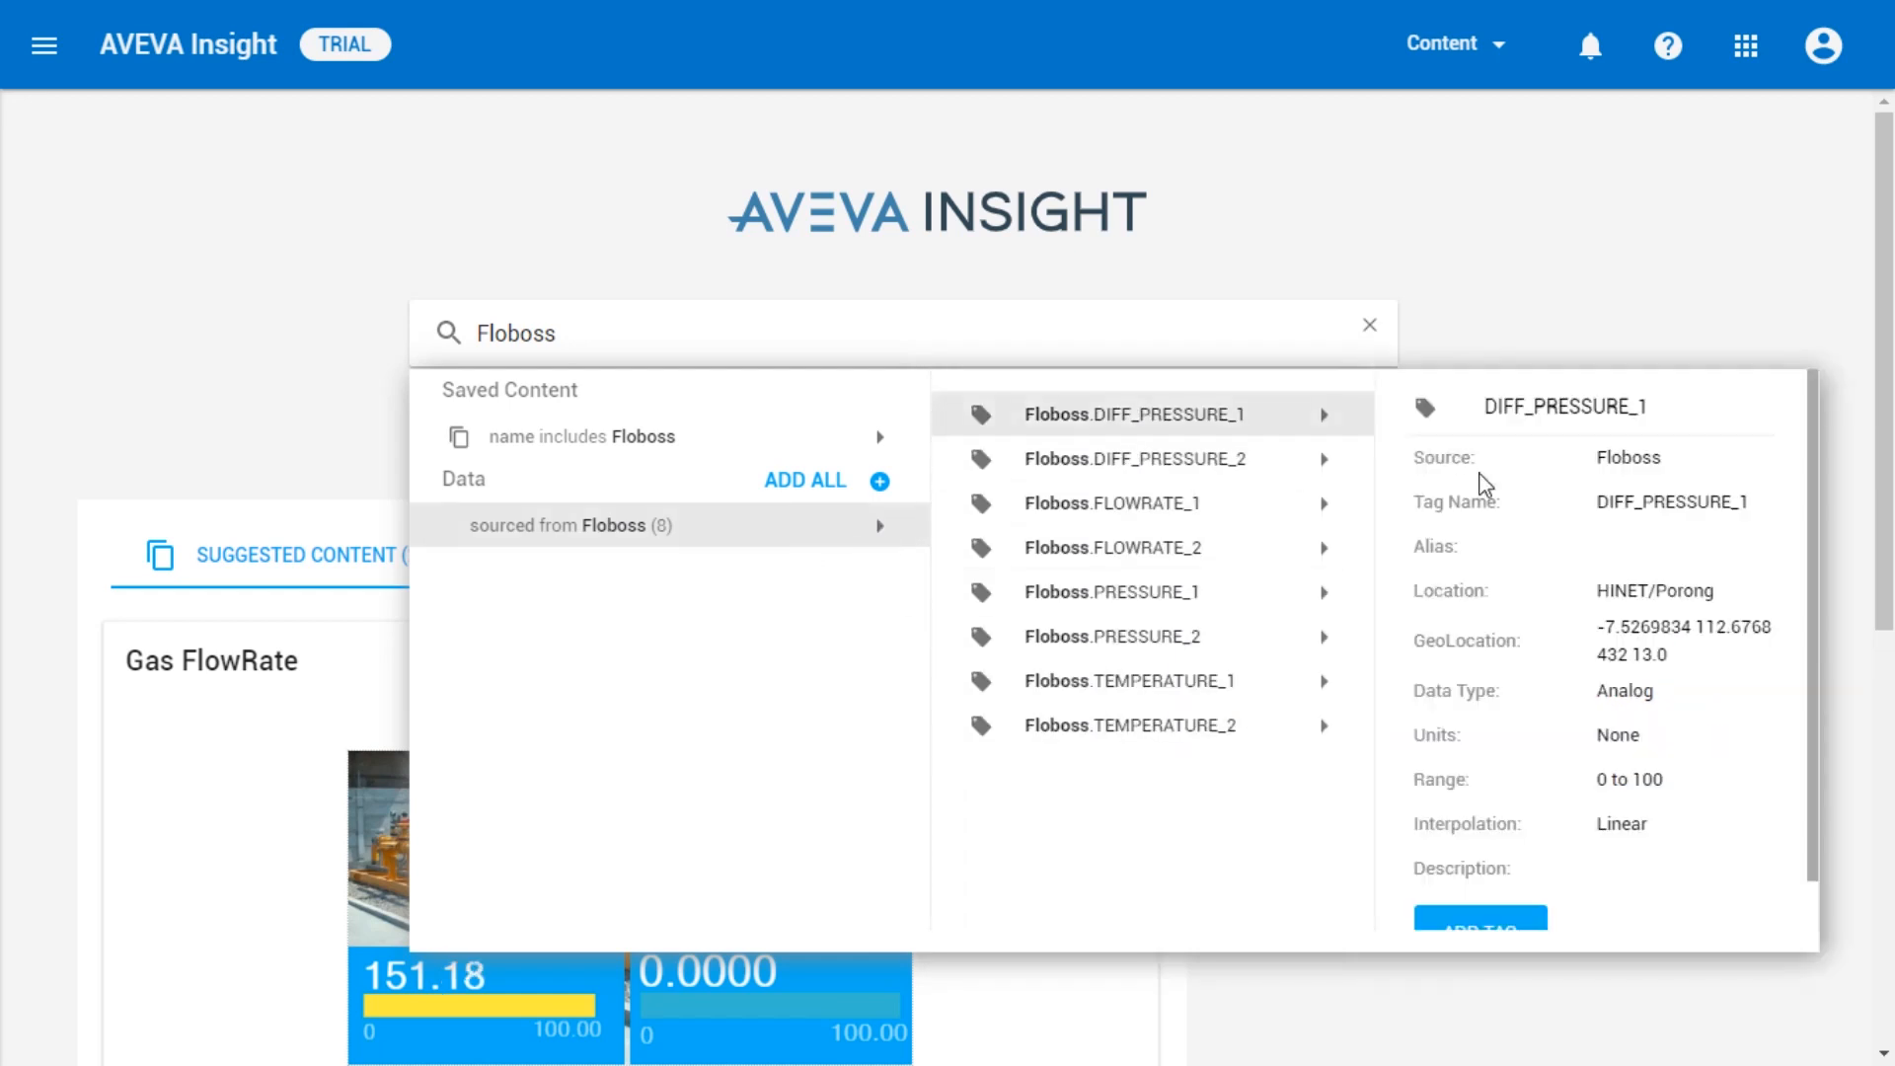
pyautogui.scroll(-1, 1538, 671)
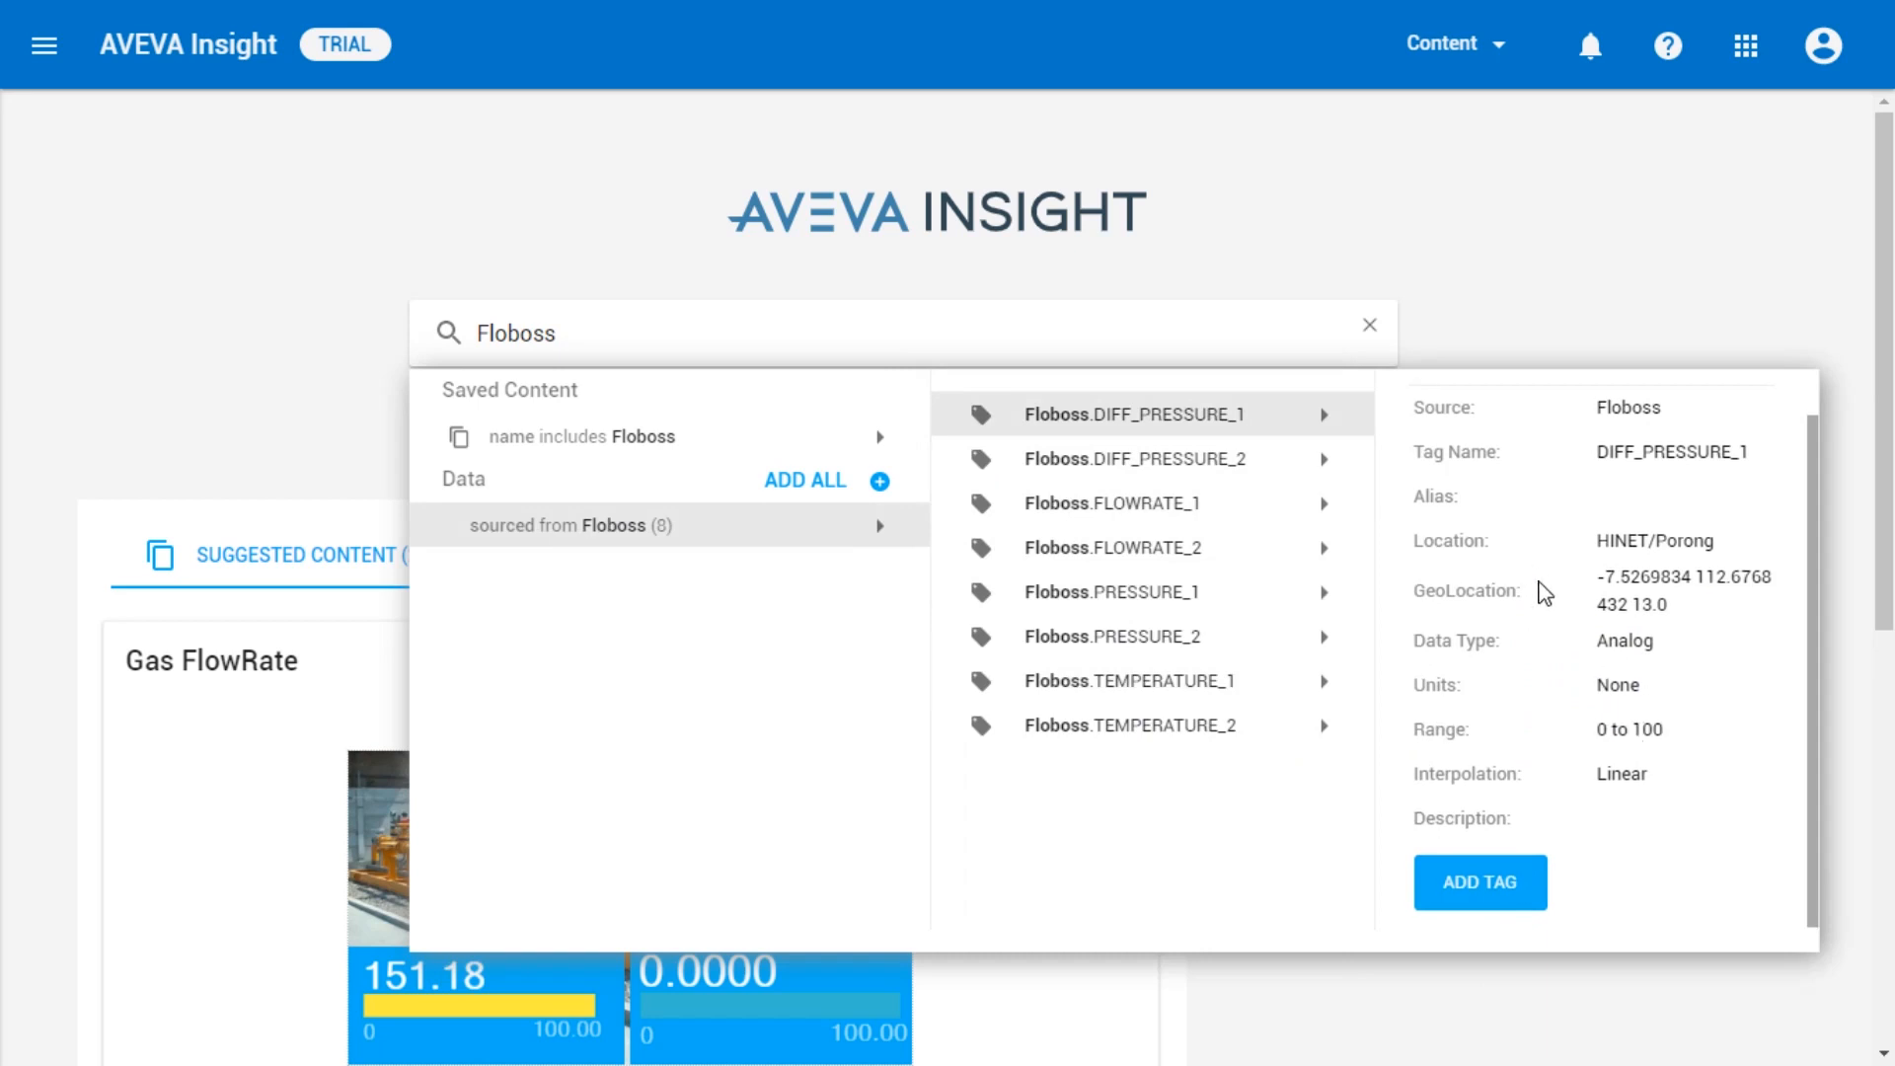
pyautogui.click(1173, 510)
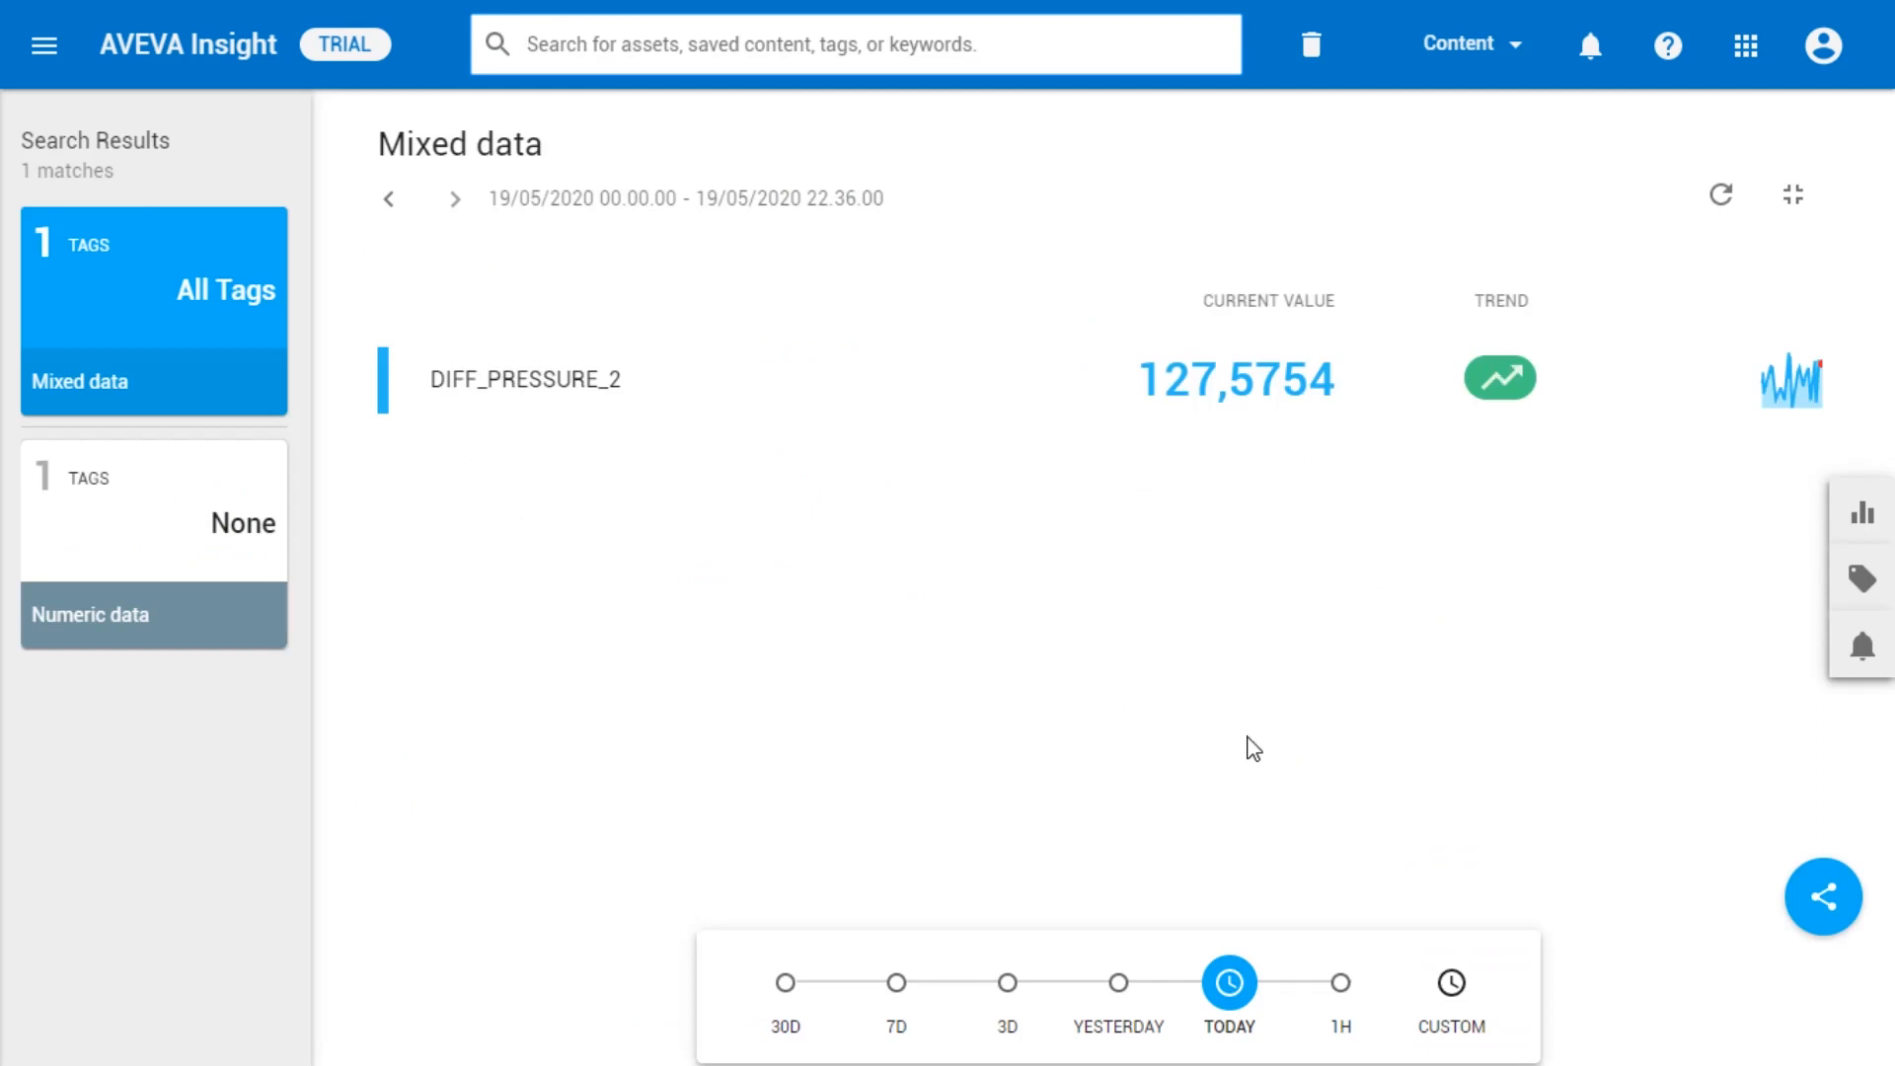
pyautogui.click(1862, 579)
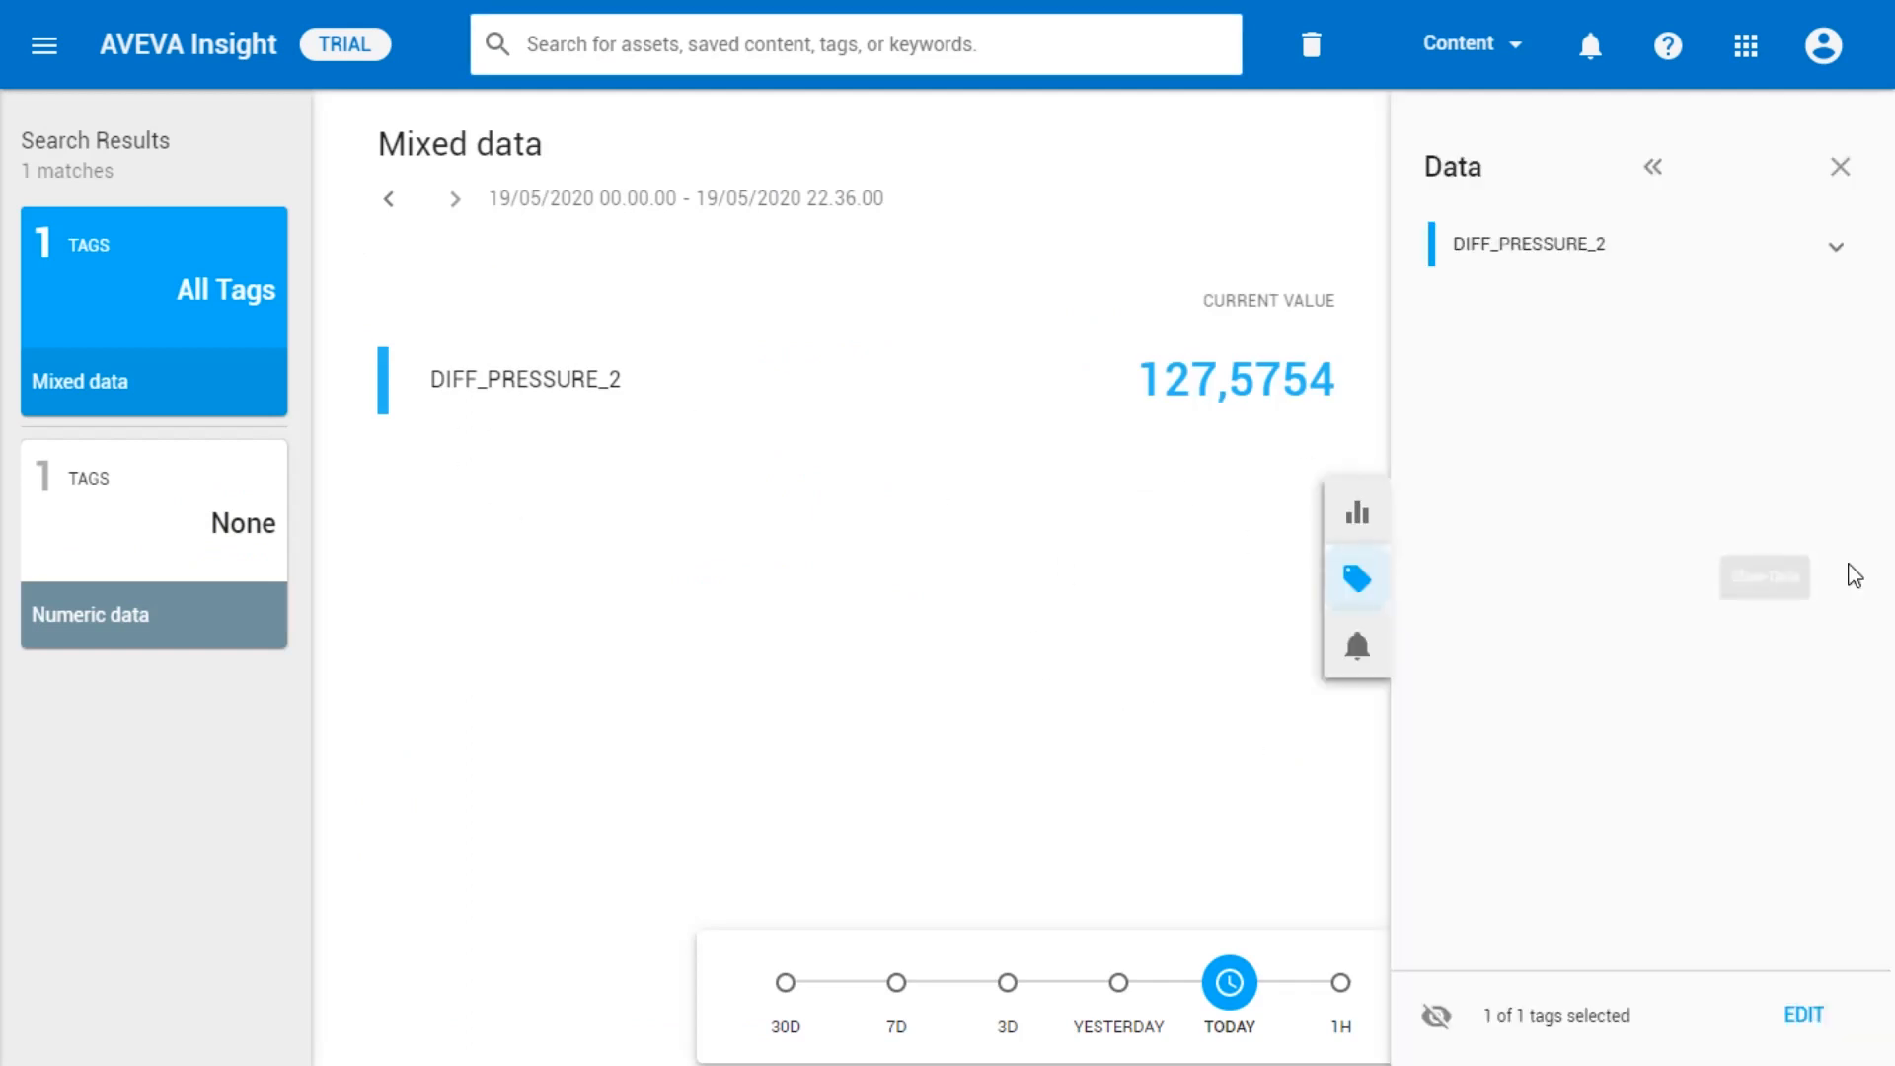
pyautogui.click(1654, 168)
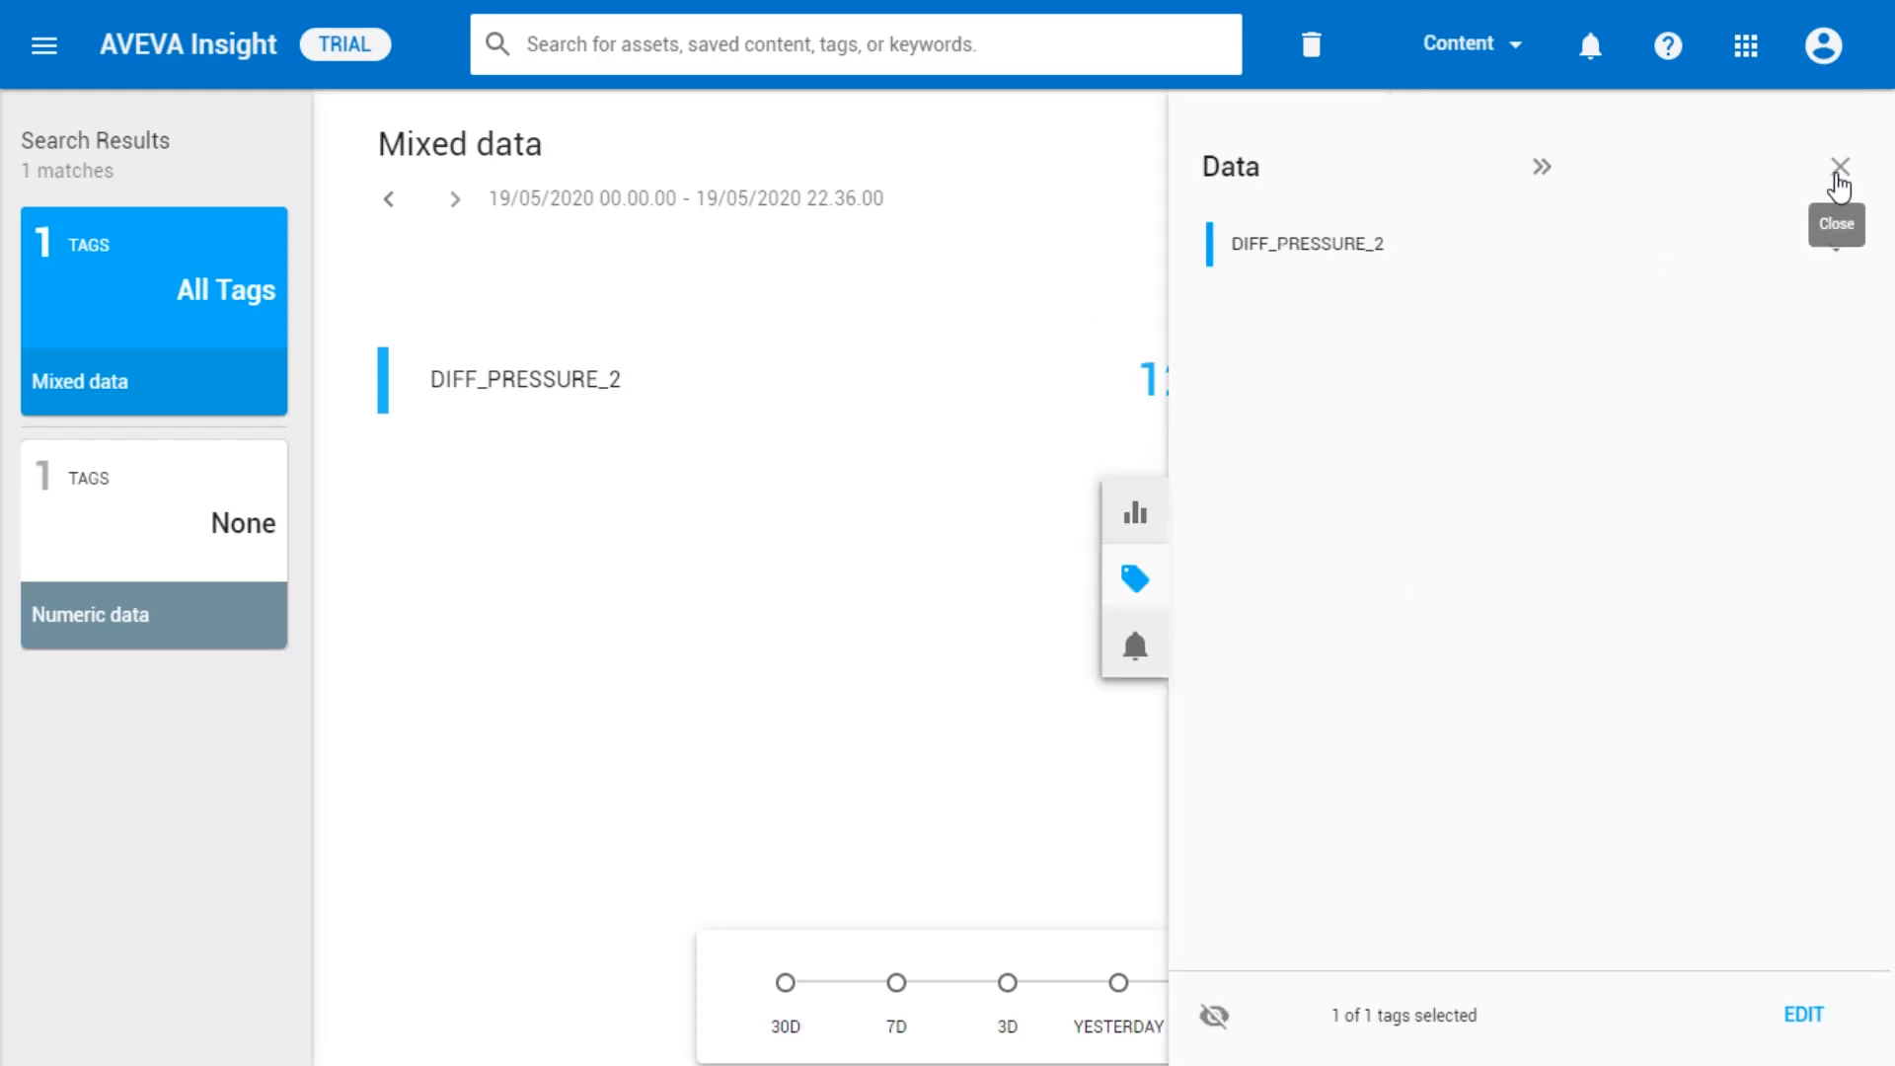
pyautogui.click(1839, 170)
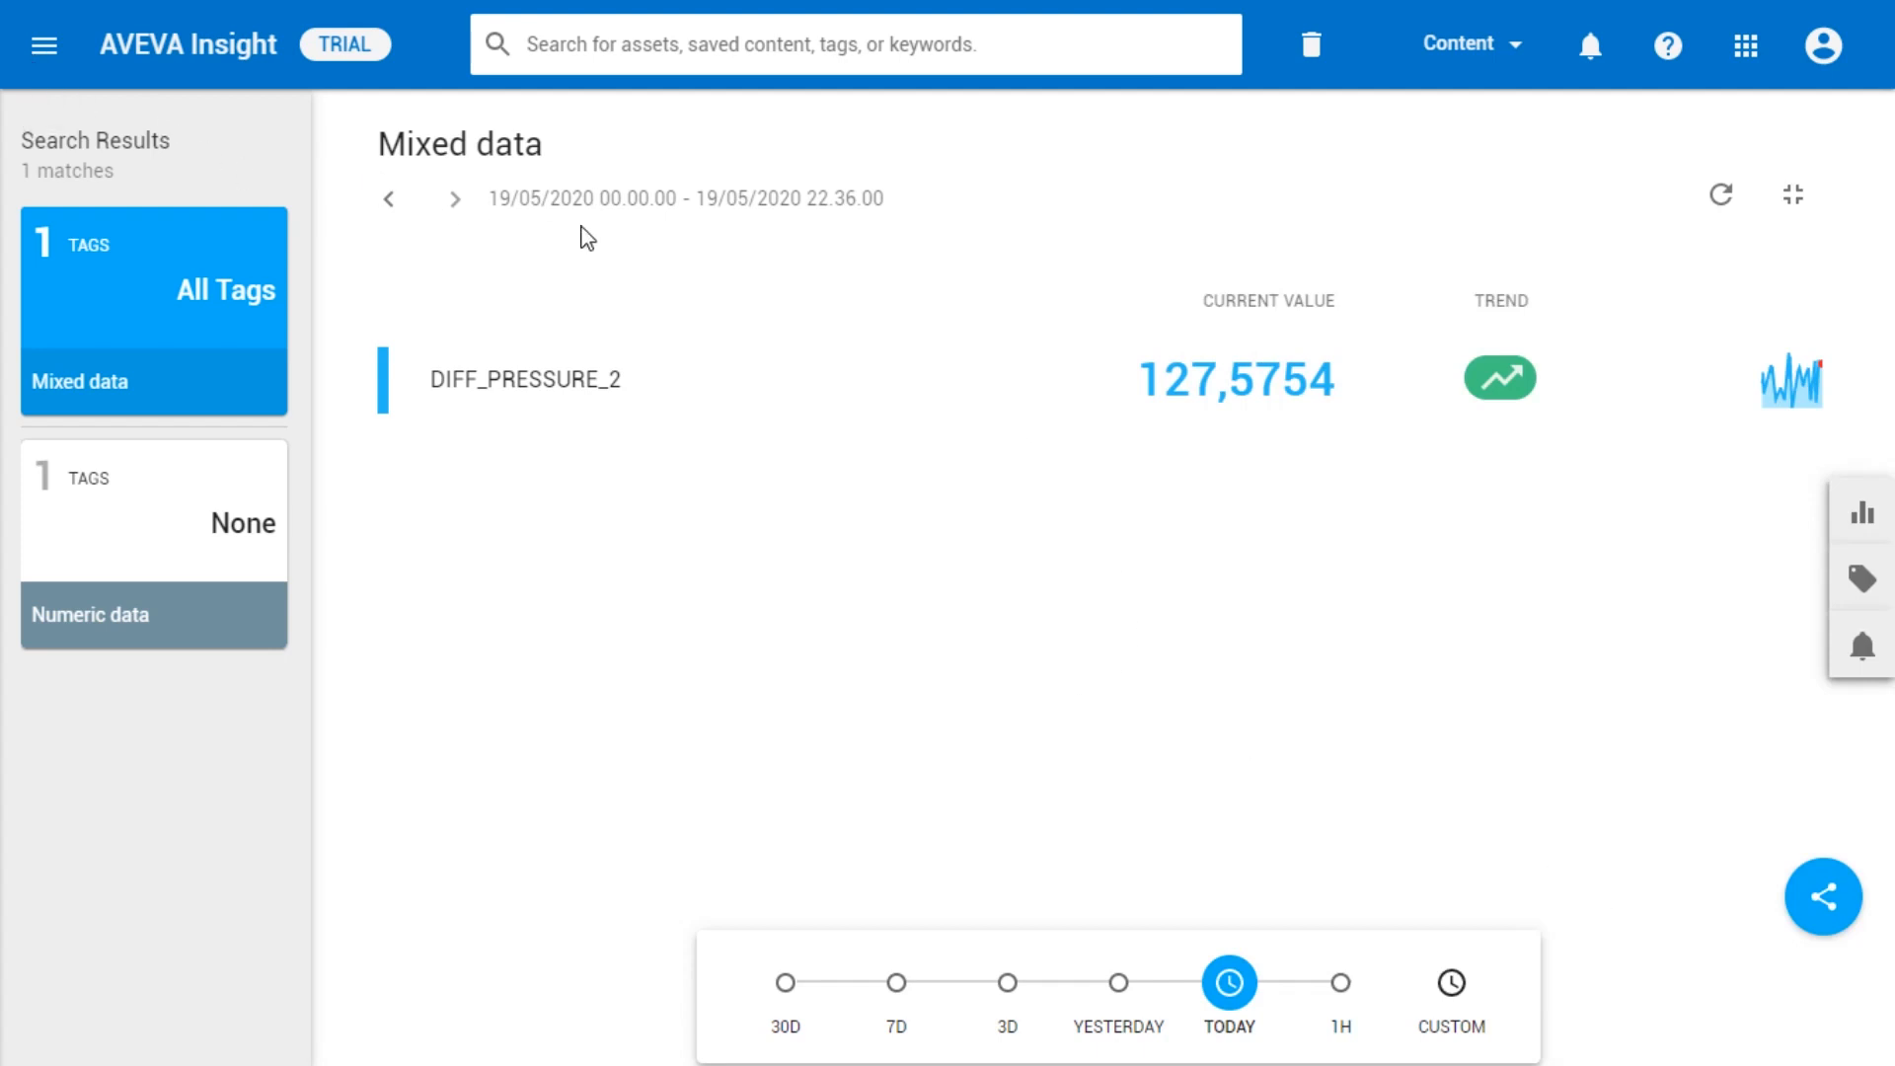
# Step: Return to the home page, search for FloBoss, and add all tags from that source to the view
pyautogui.click(44, 47)
pyautogui.click(204, 179)
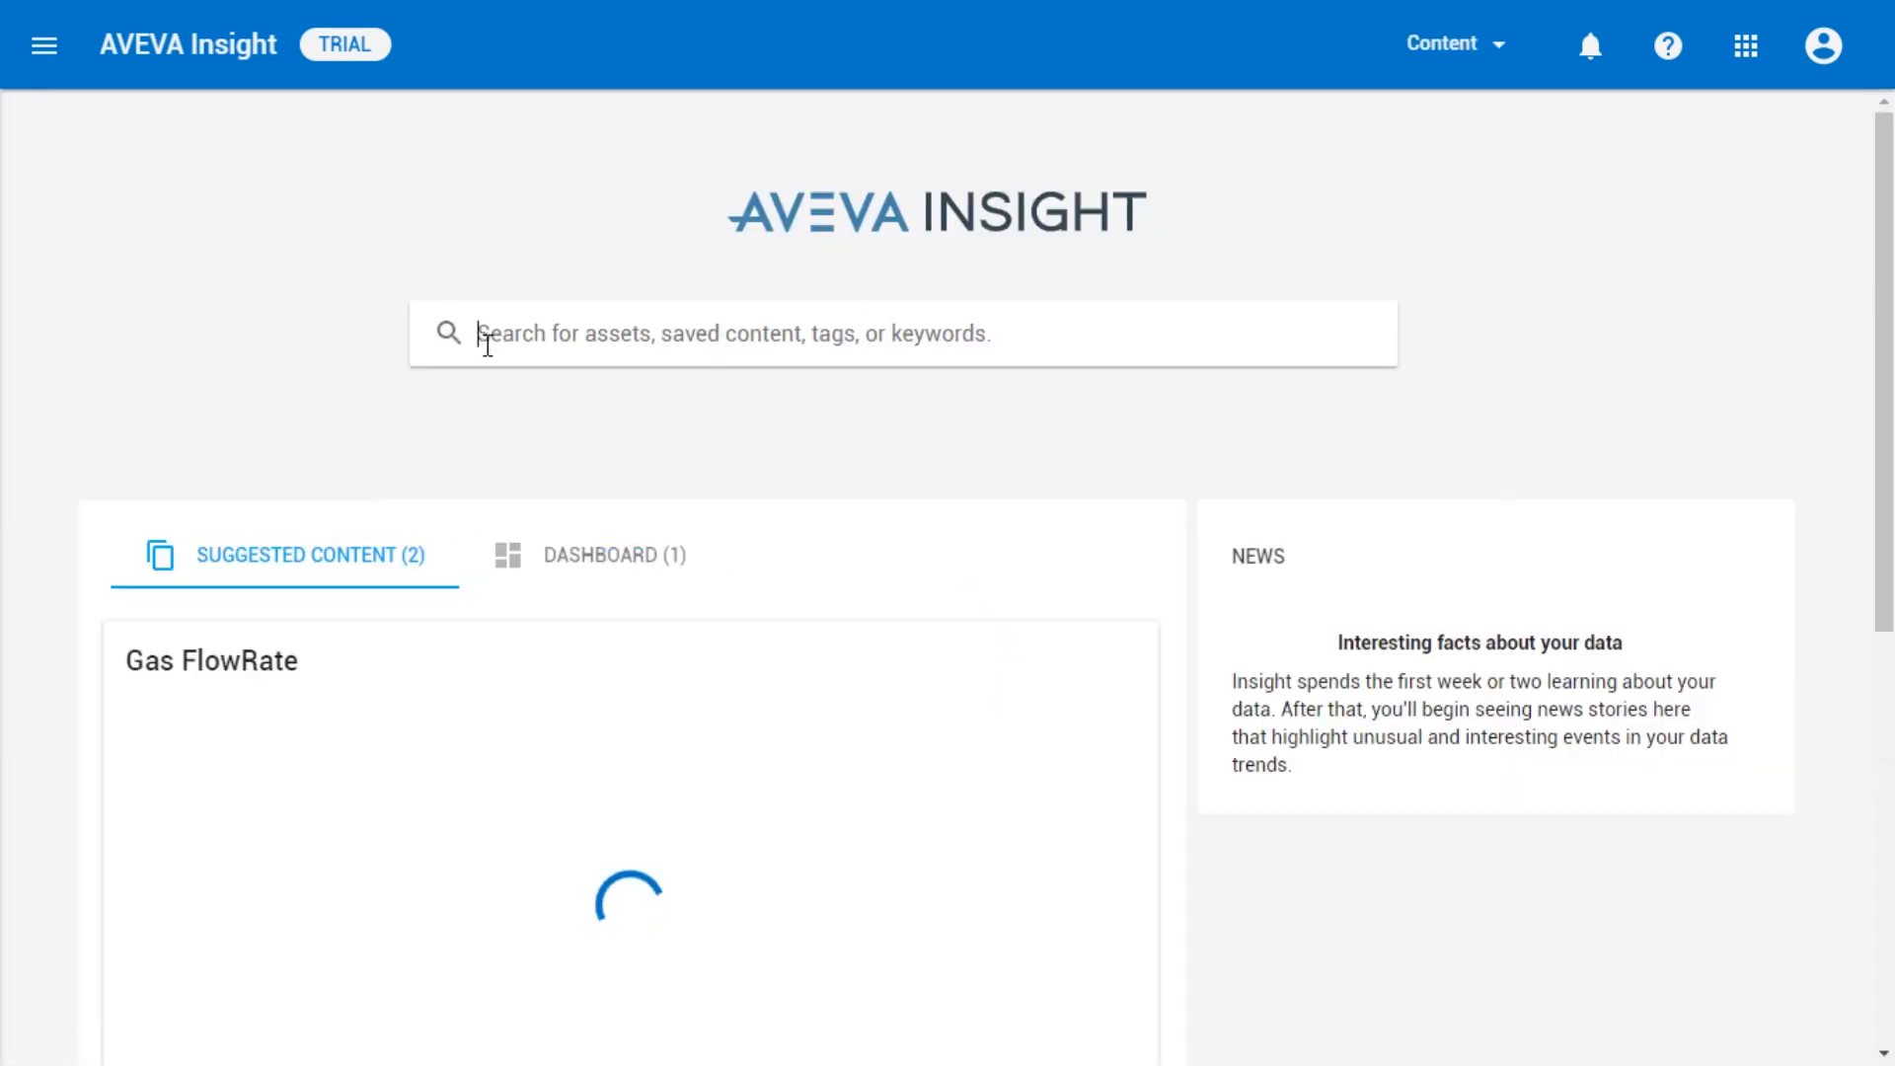
pyautogui.click(489, 345)
pyautogui.write('Flo')
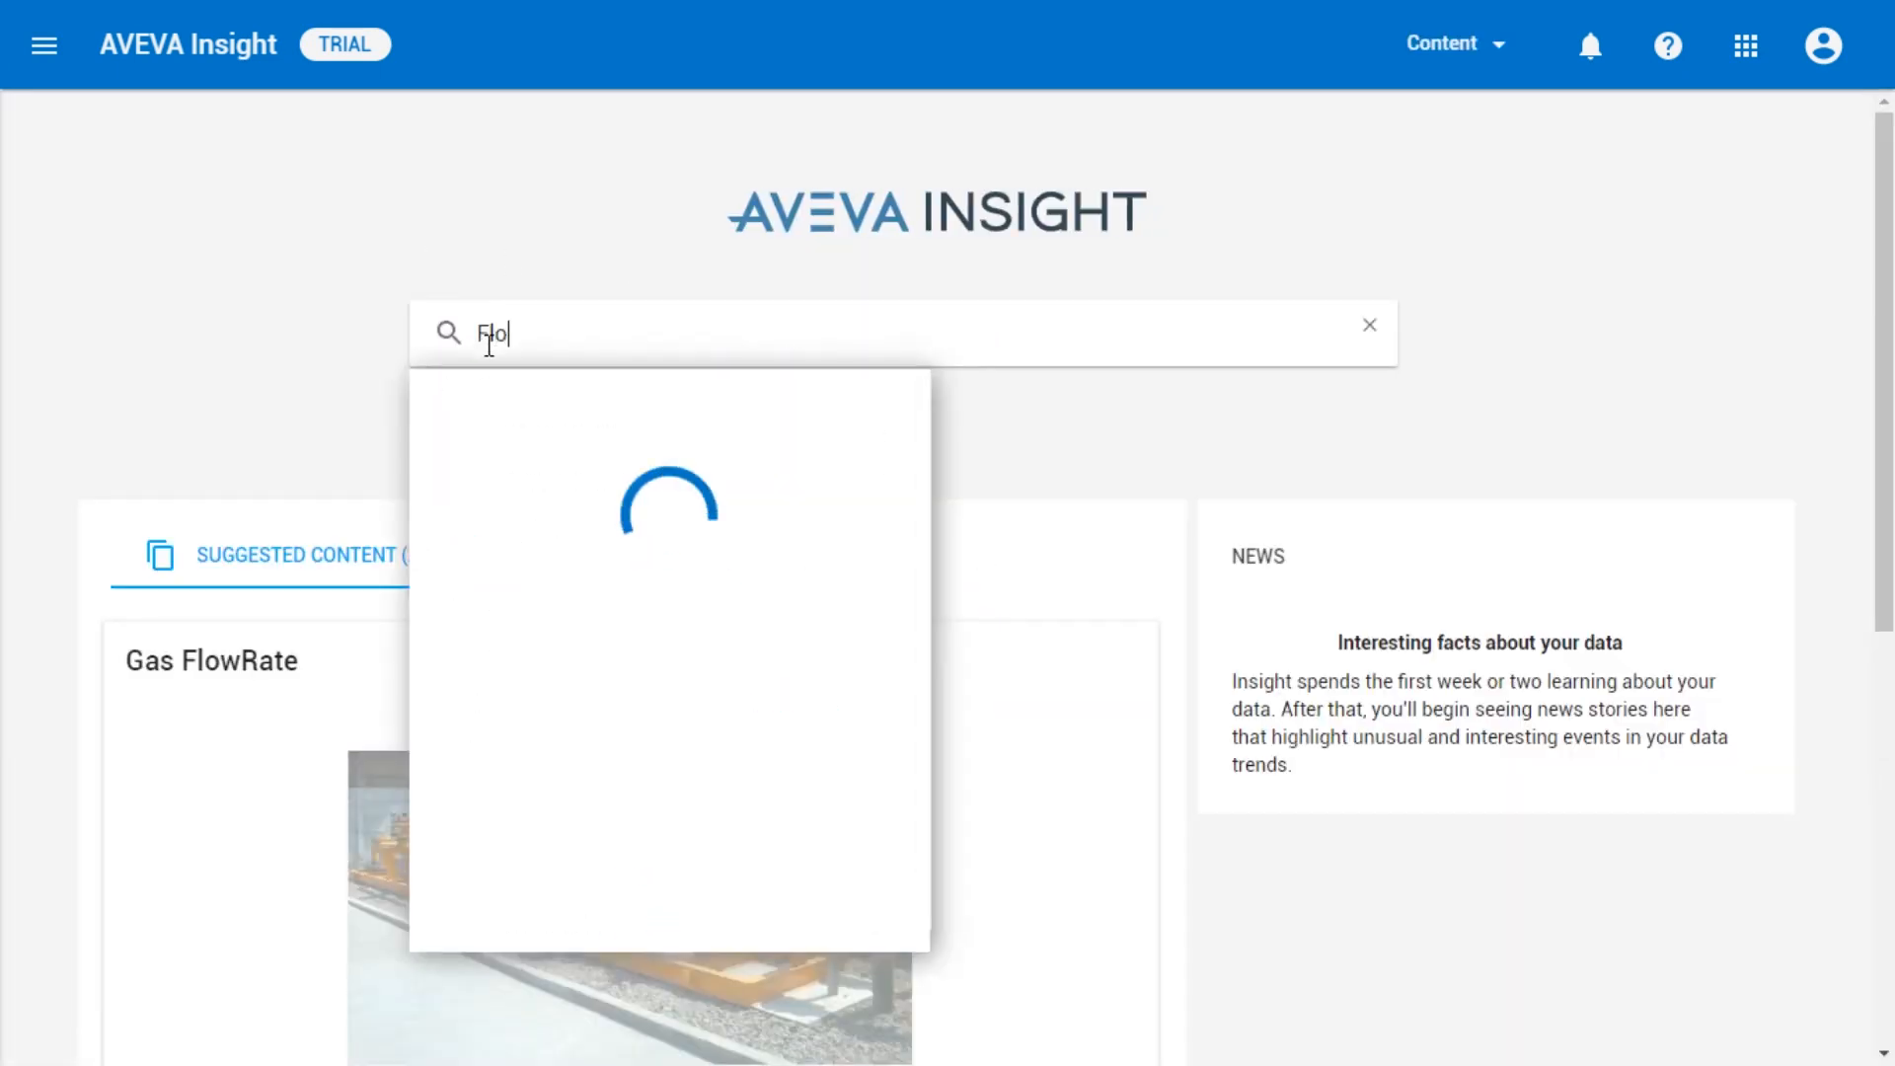
pyautogui.write('Boss')
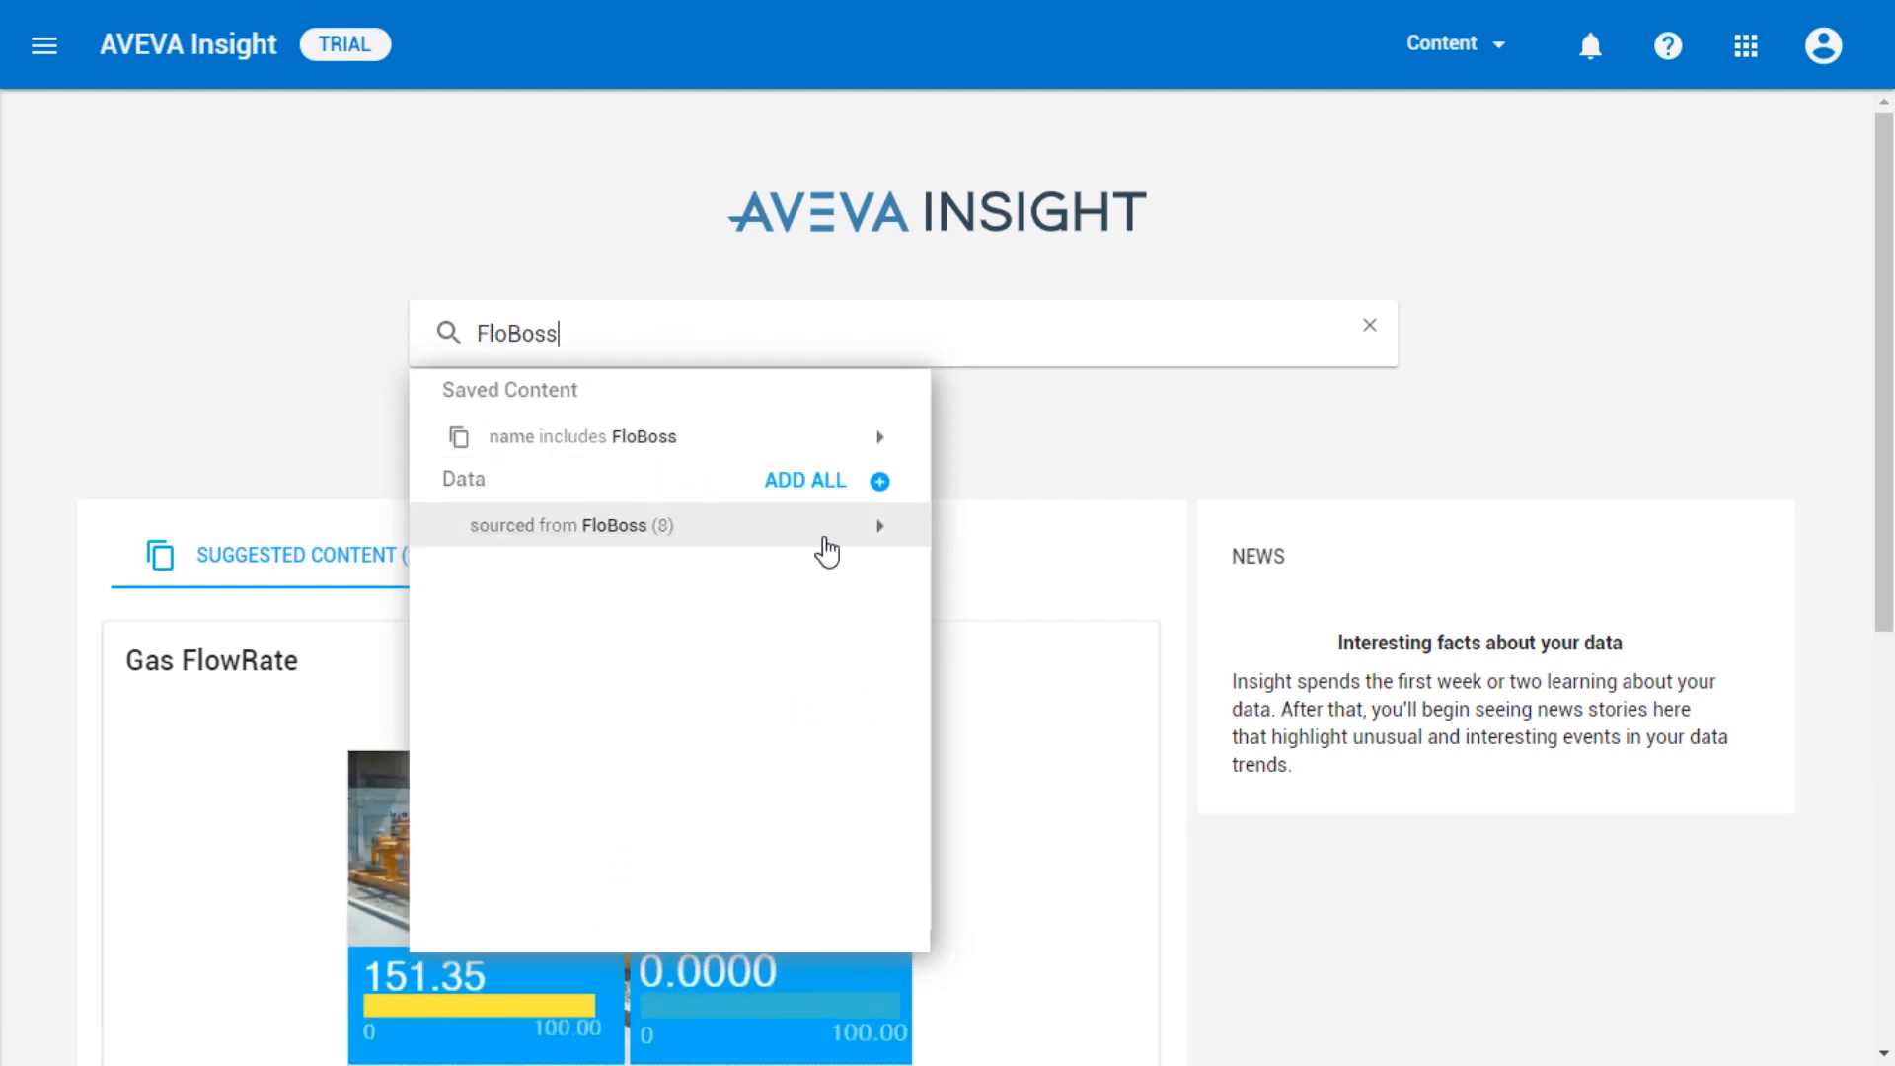
pyautogui.click(861, 541)
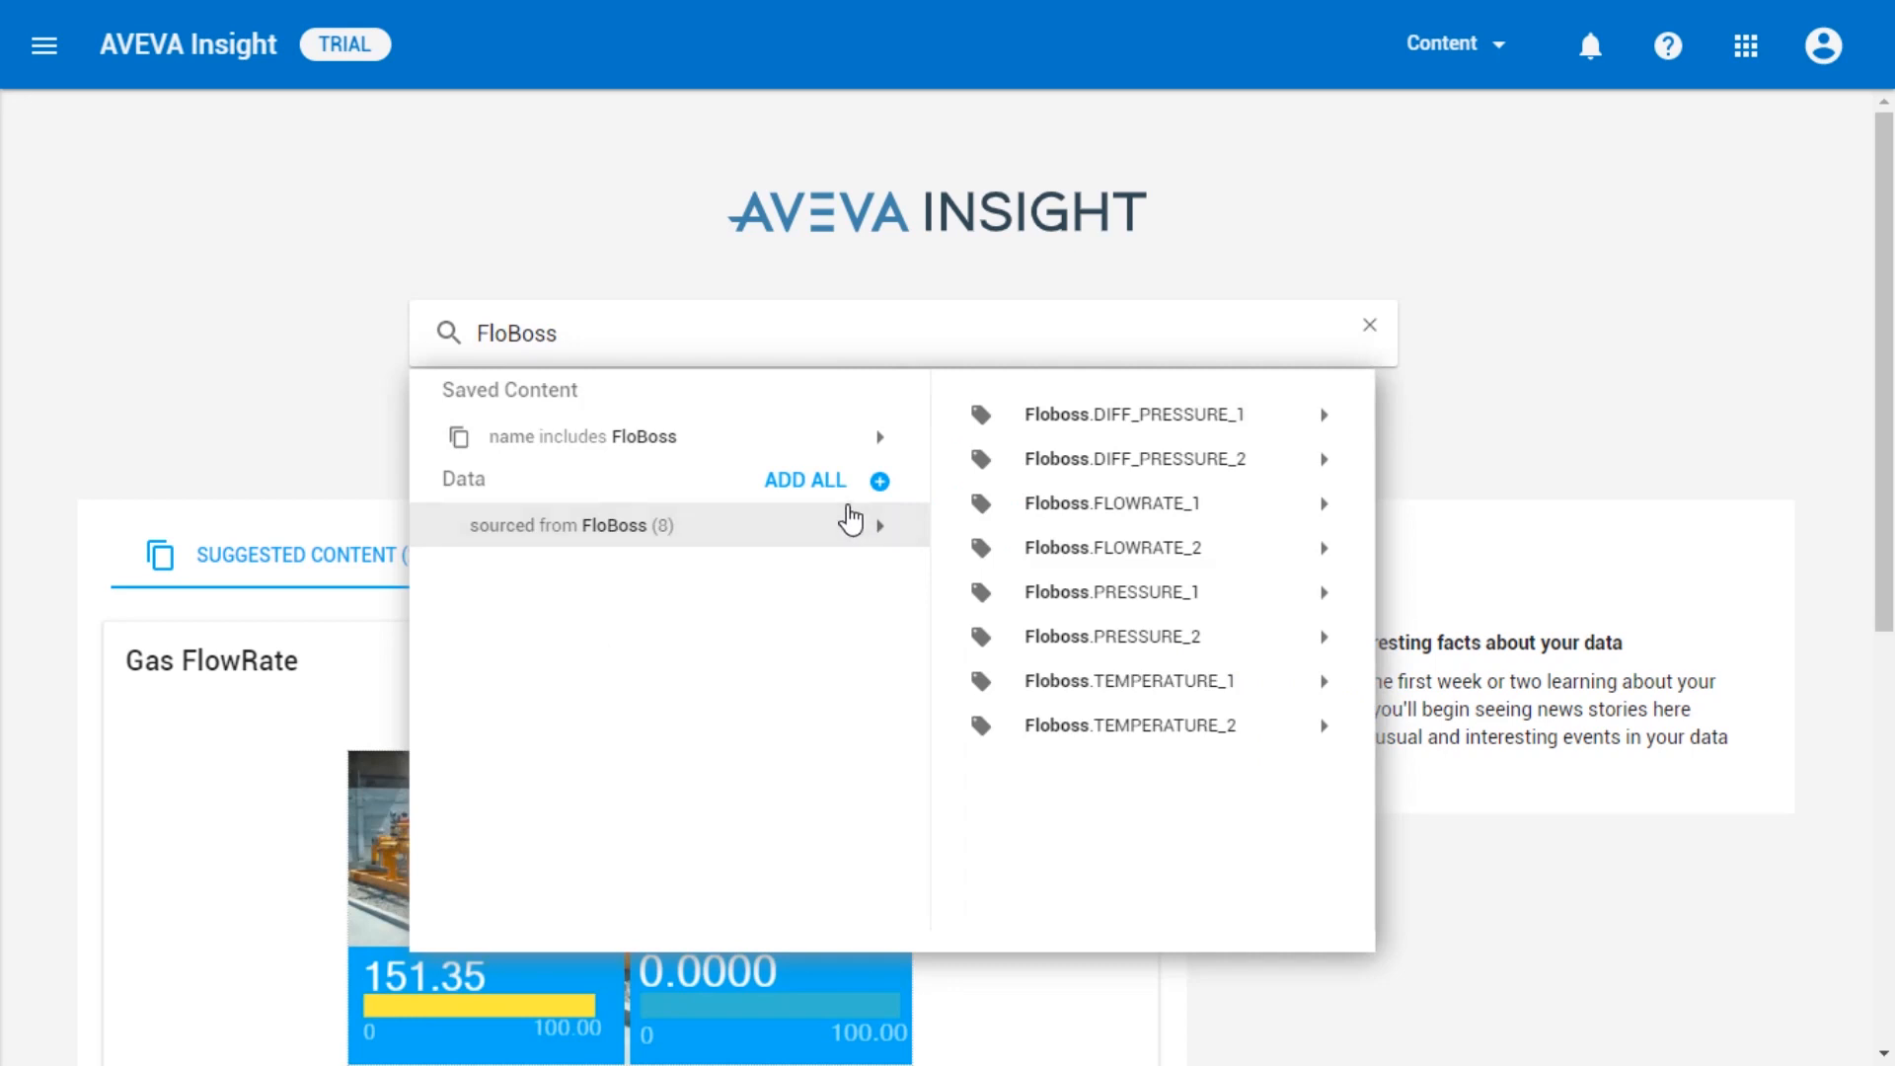
pyautogui.click(851, 501)
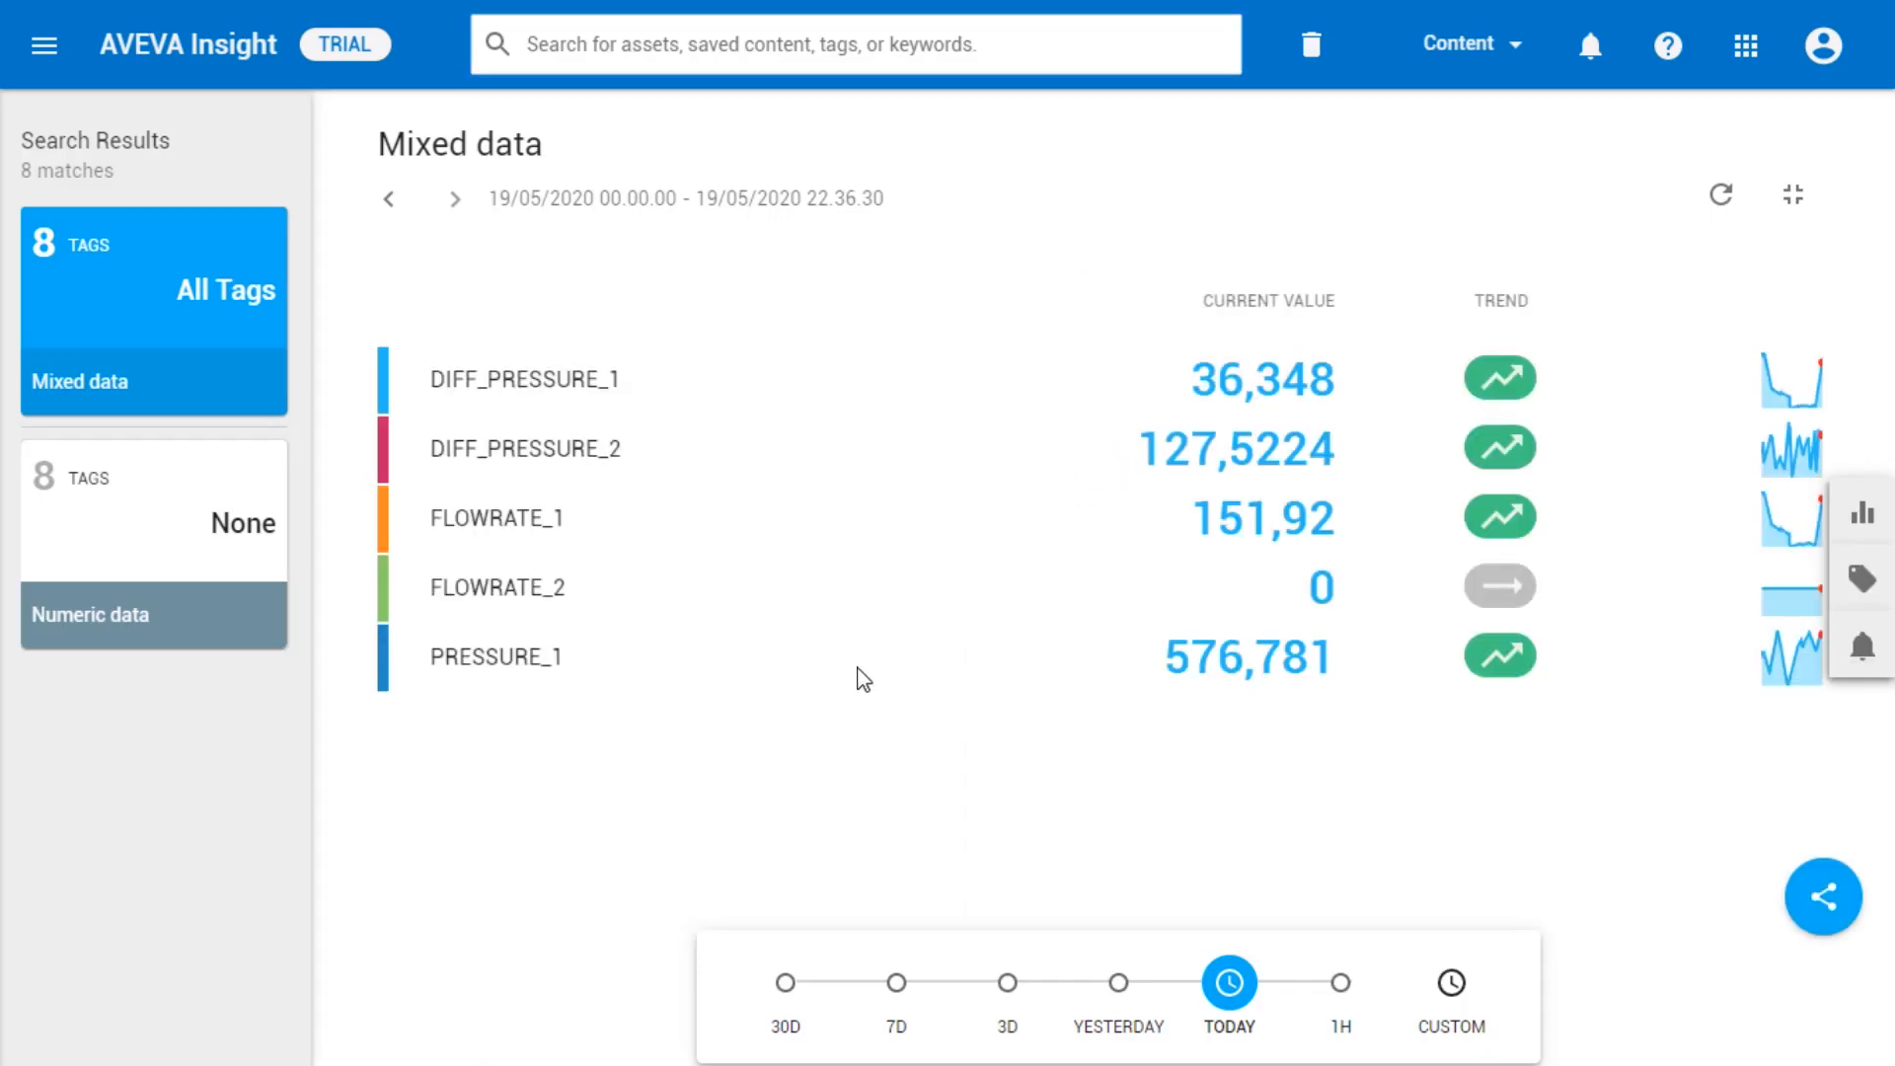
# Step: Include PRESSURE_2, TEMPERATURE_1 and TEMPERATURE_2 in the displayed data, and close the tag selection
pyautogui.click(1863, 582)
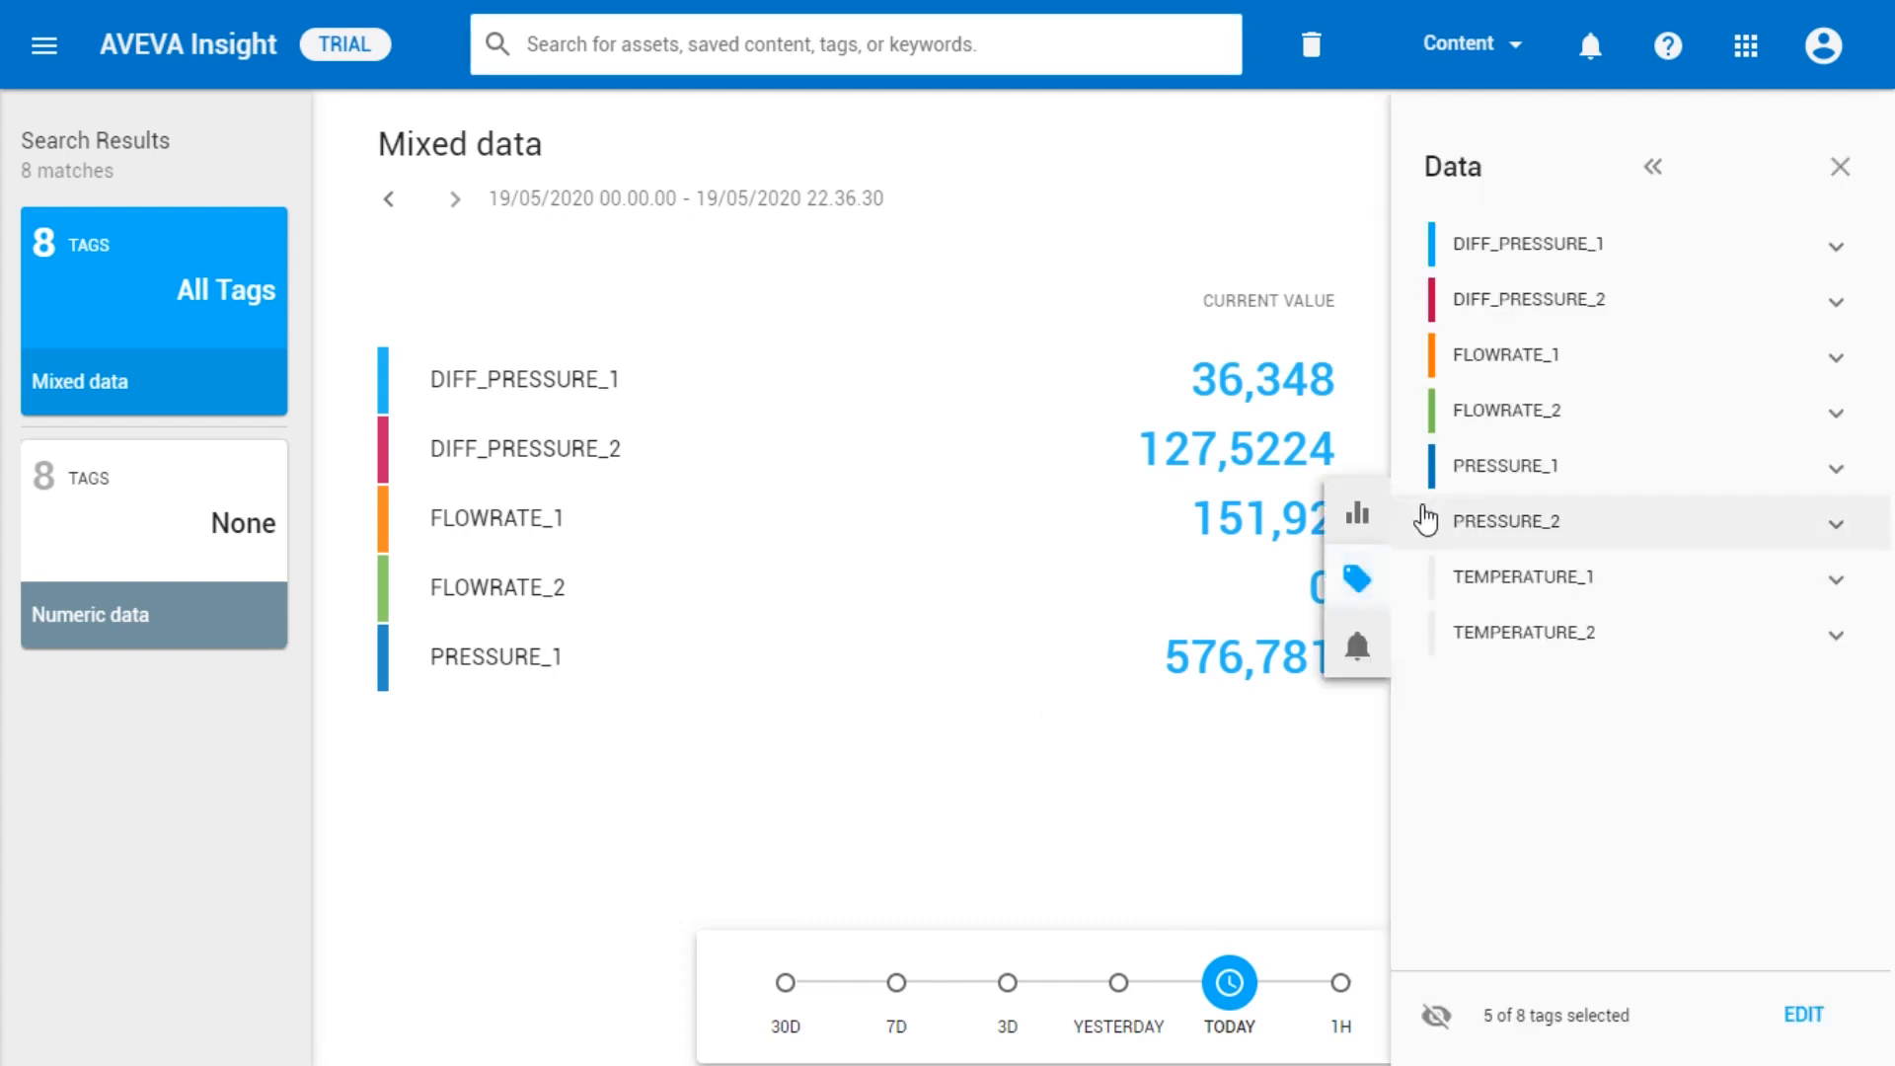
pyautogui.click(1430, 525)
pyautogui.click(1433, 580)
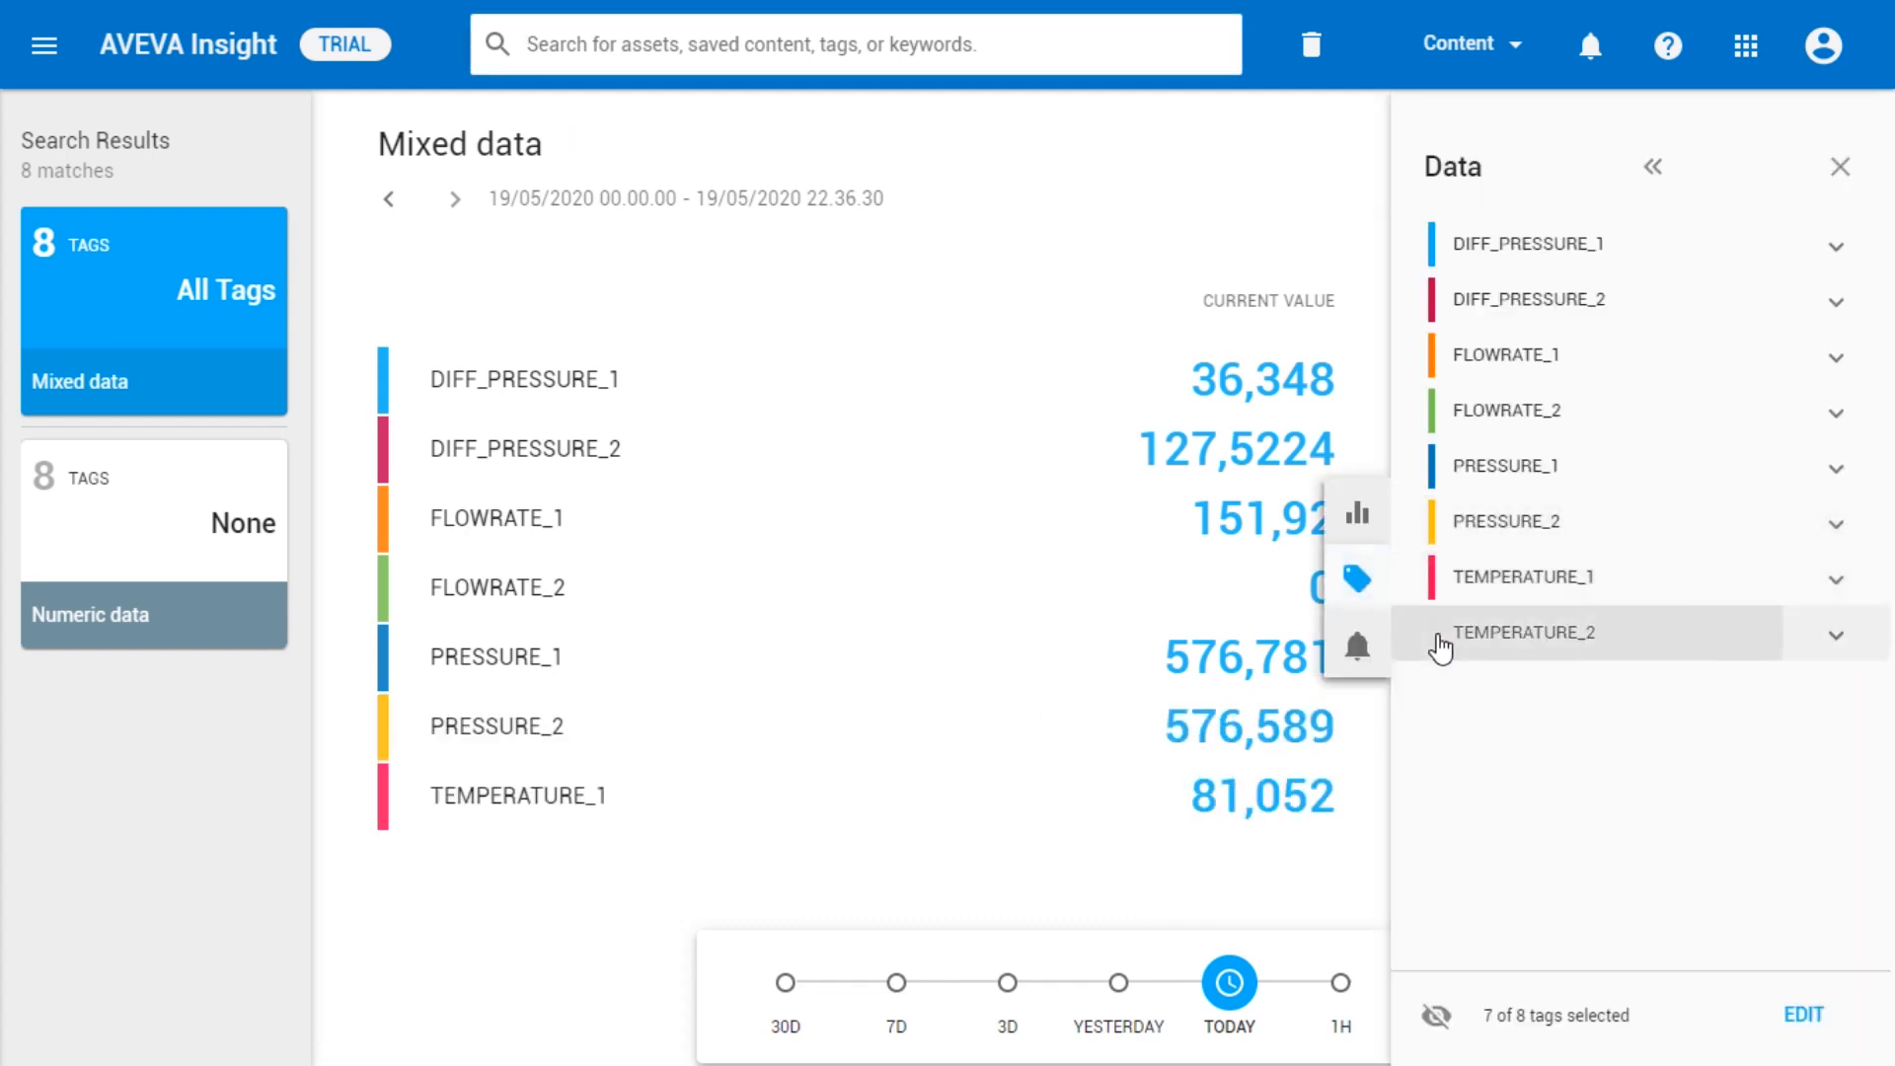
pyautogui.click(1436, 635)
pyautogui.click(742, 325)
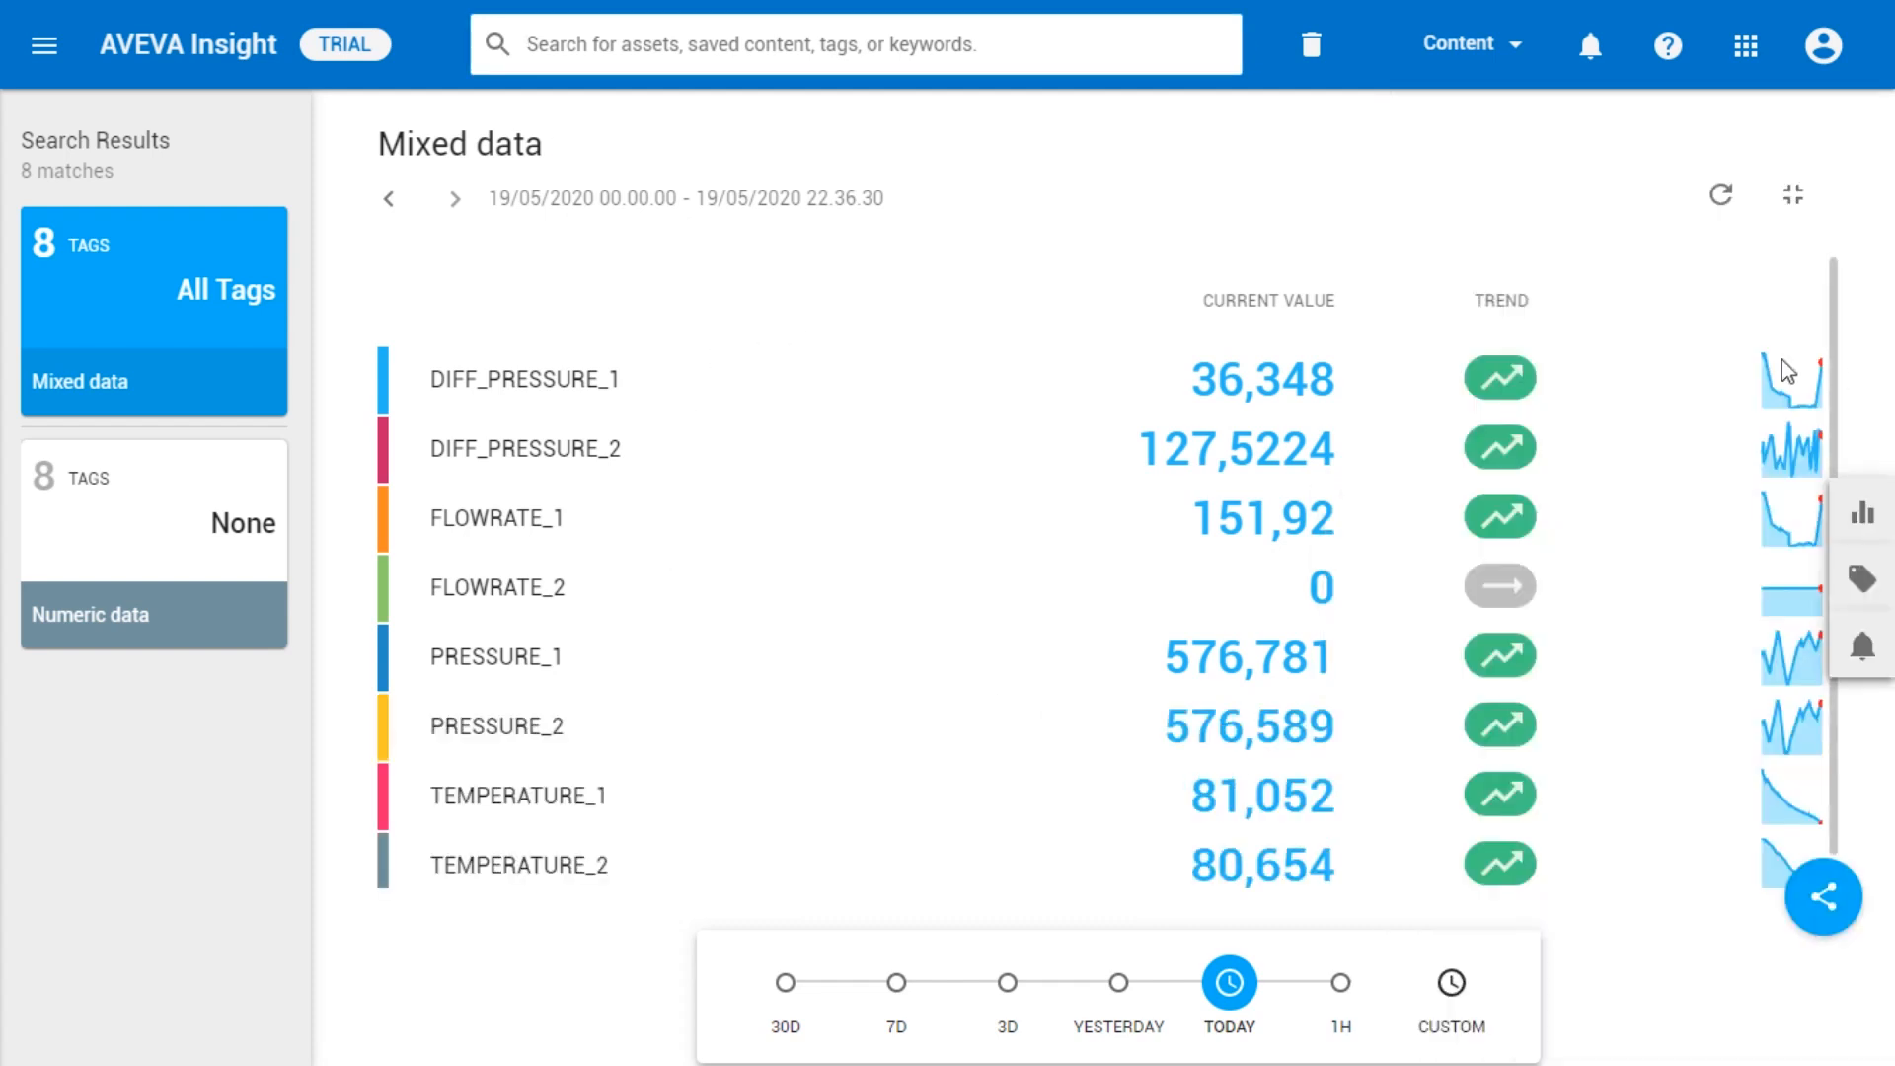
# Step: Show the Floboss tags as a line chart limited to the last hour
pyautogui.click(1863, 512)
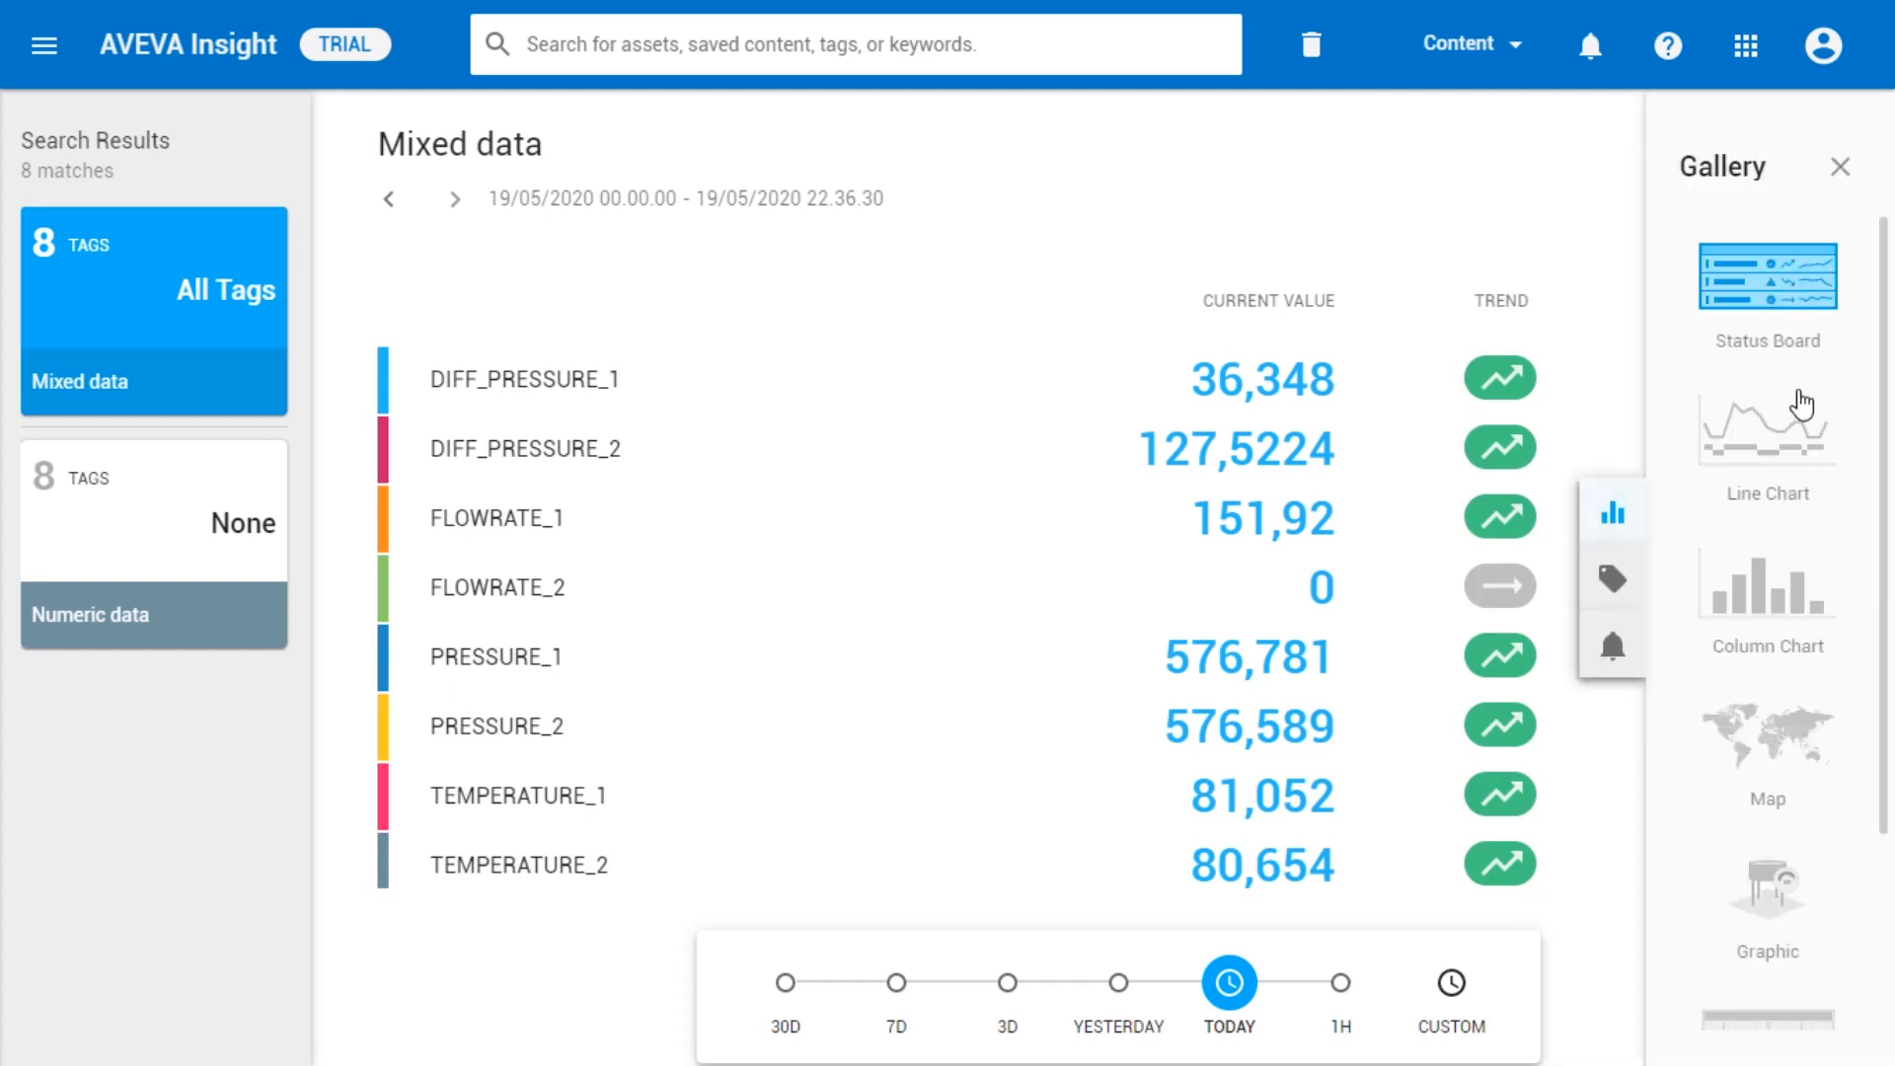
pyautogui.click(1770, 427)
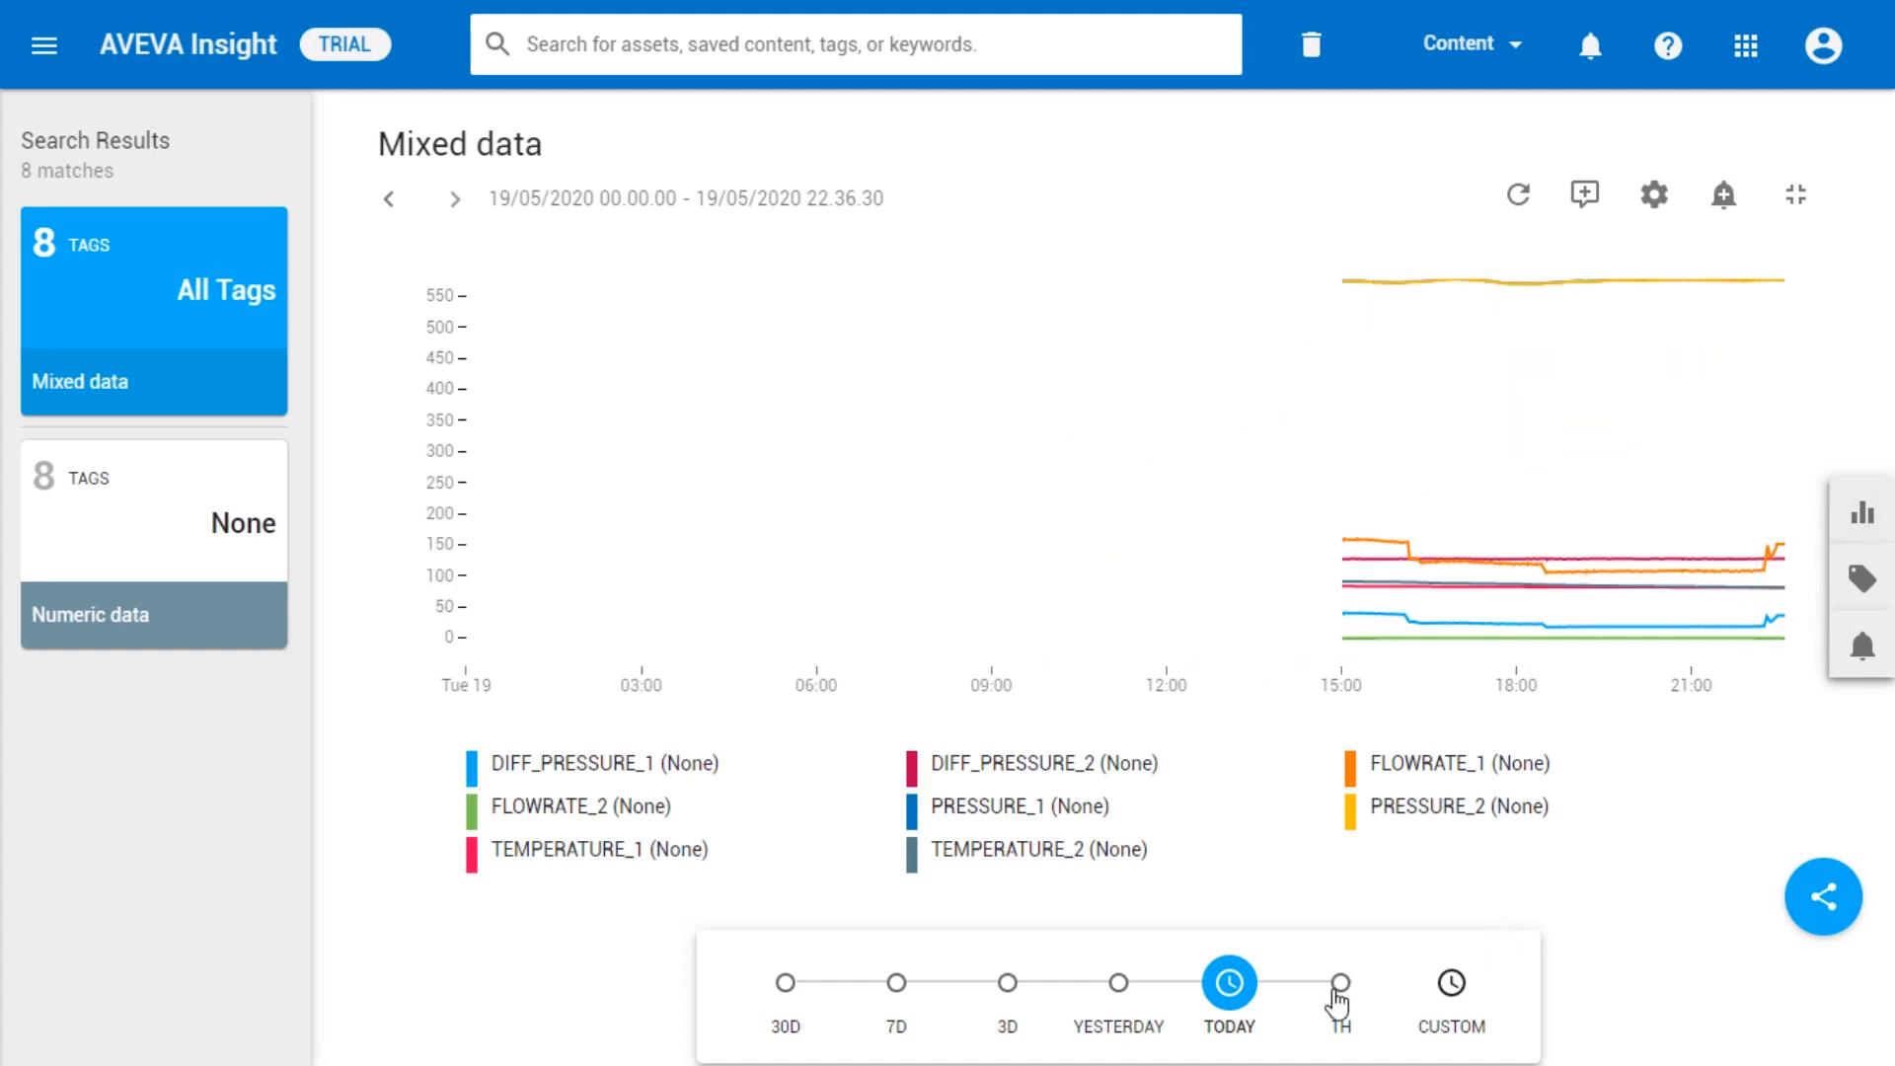
pyautogui.click(1338, 999)
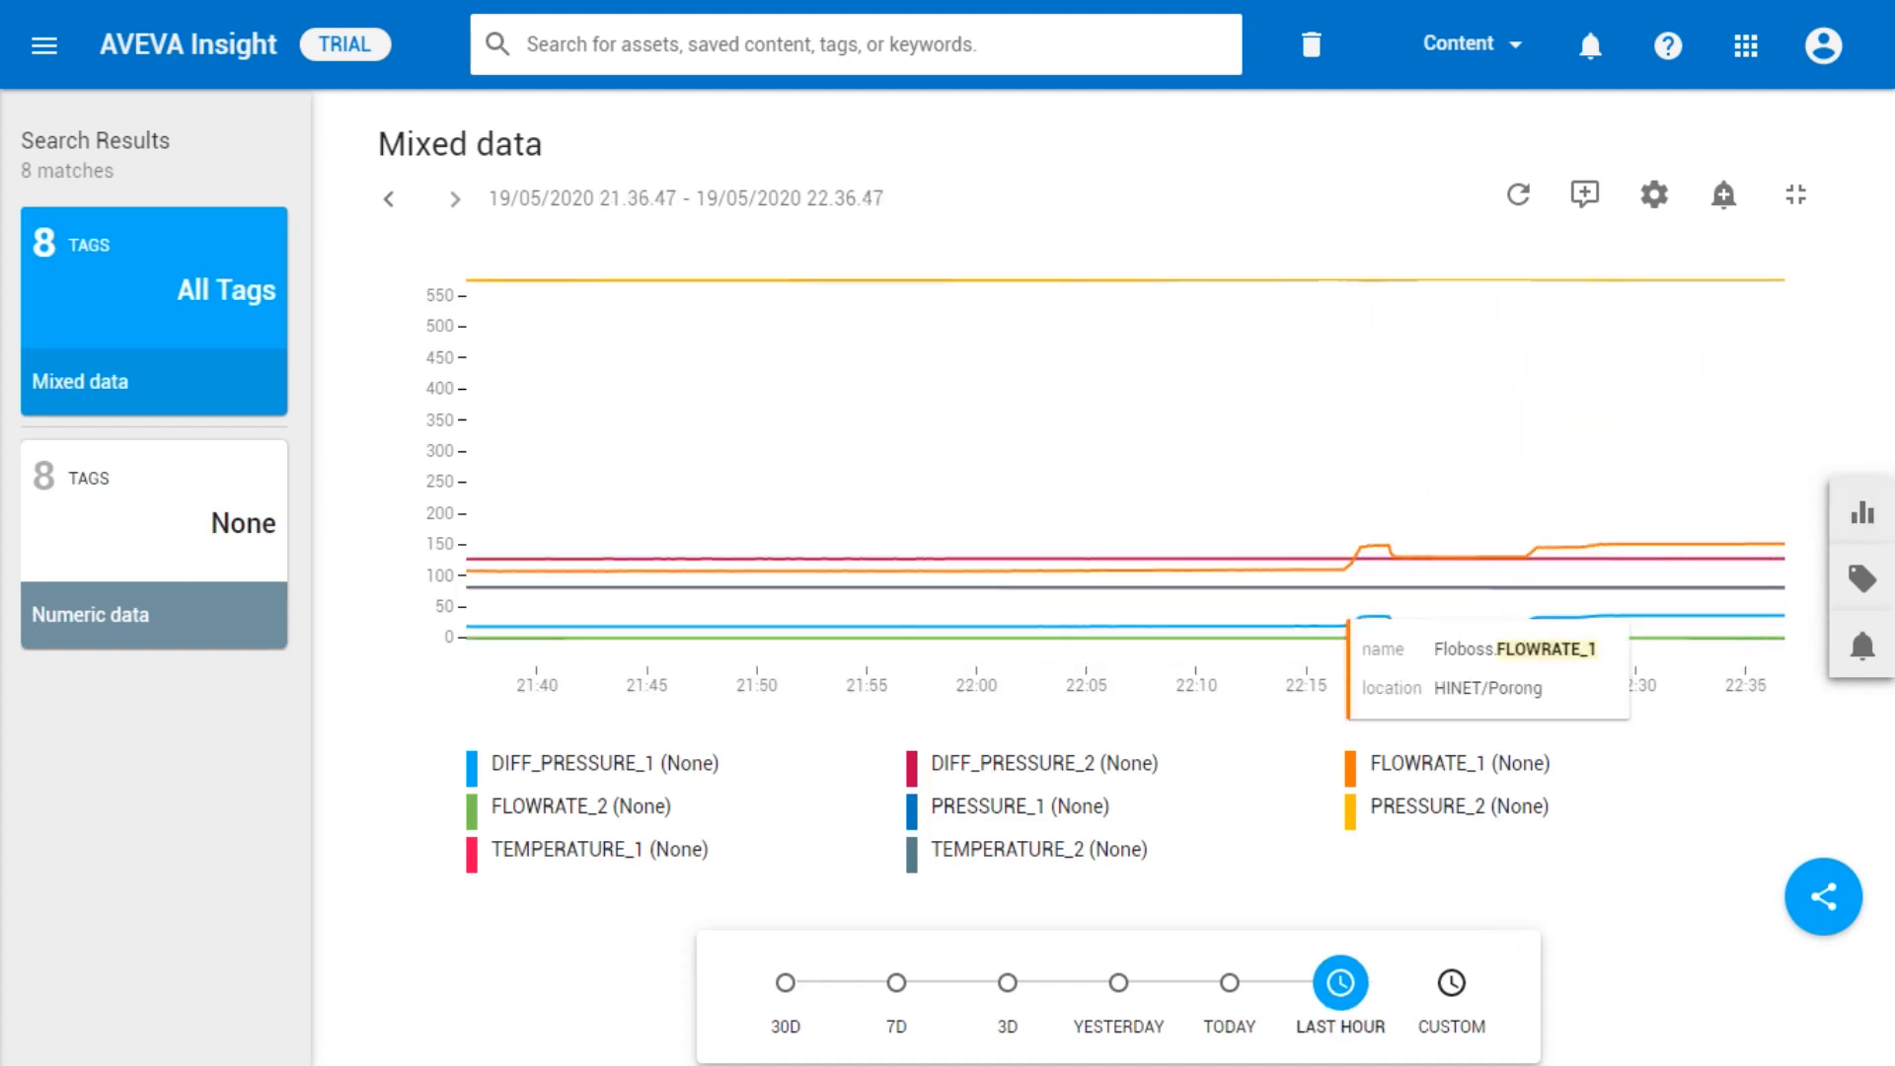
# Step: View the Floboss tags as a column chart and on a map
pyautogui.click(1861, 515)
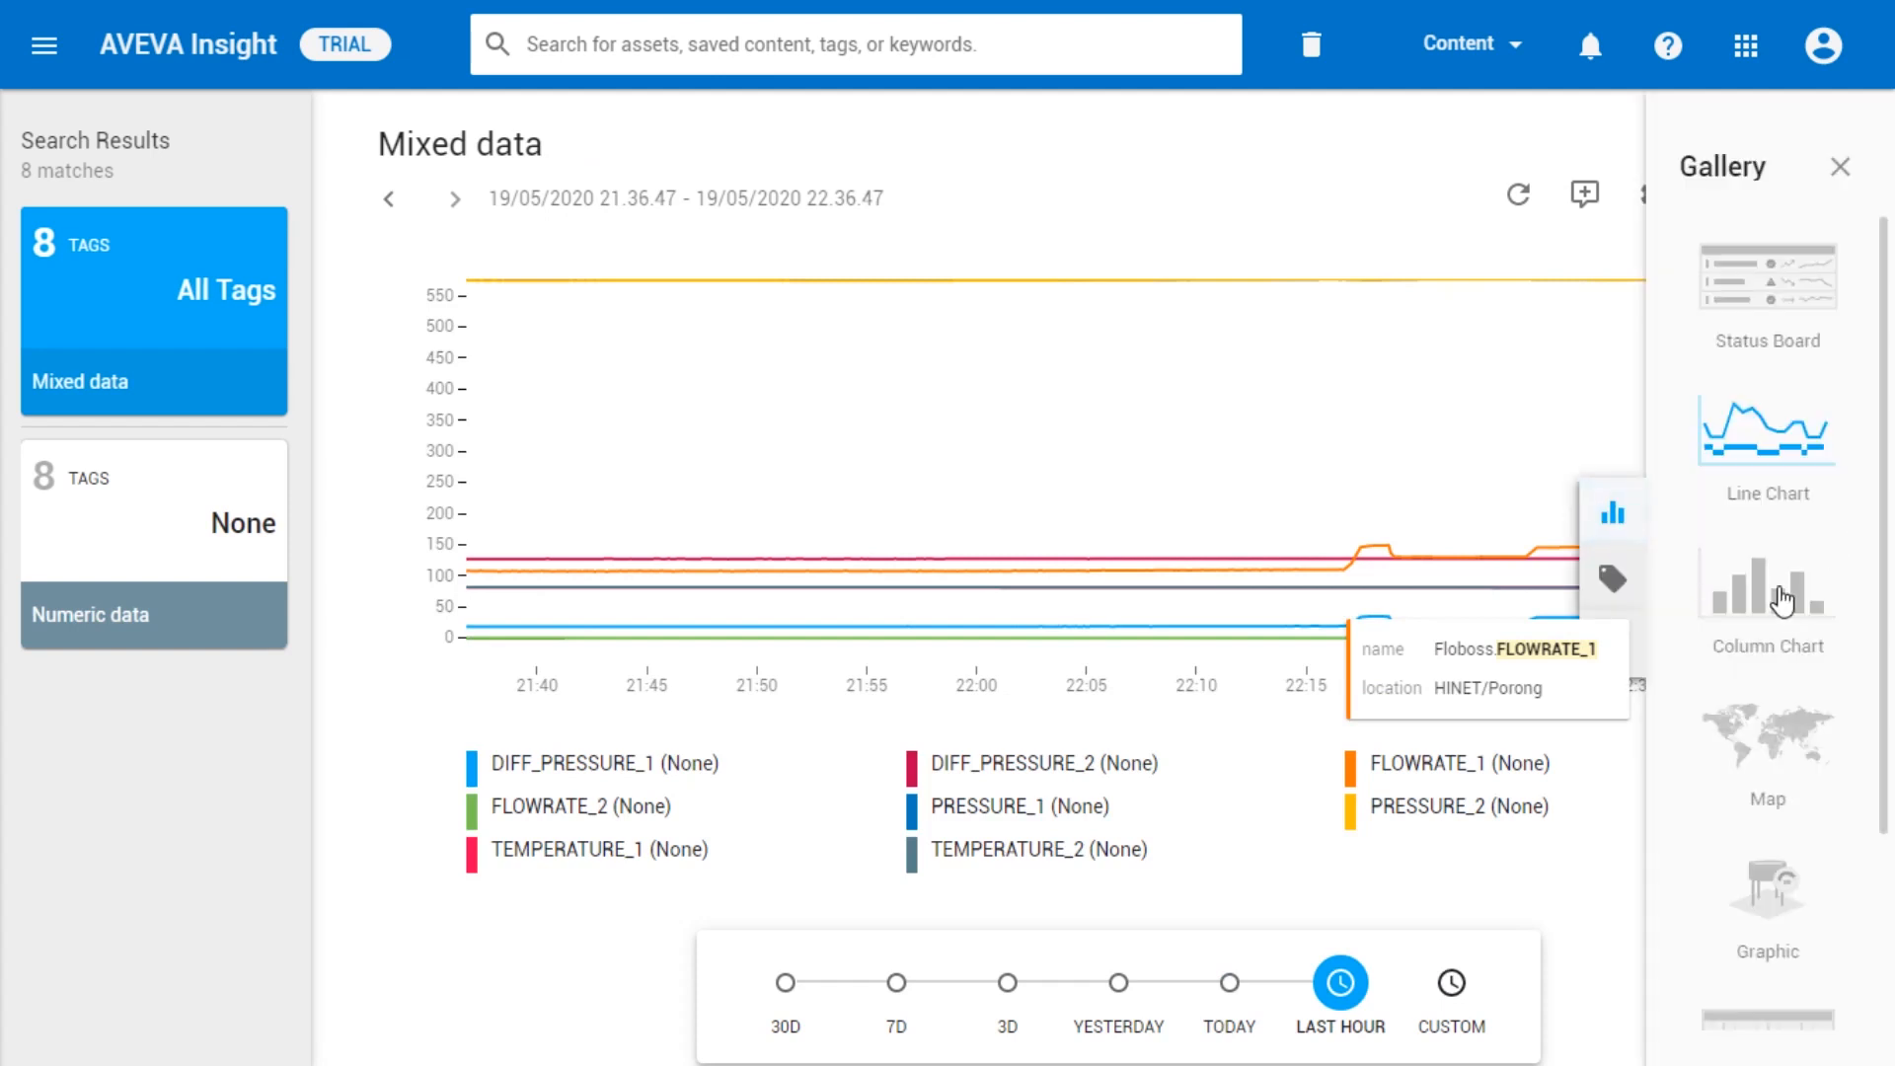
pyautogui.click(1767, 592)
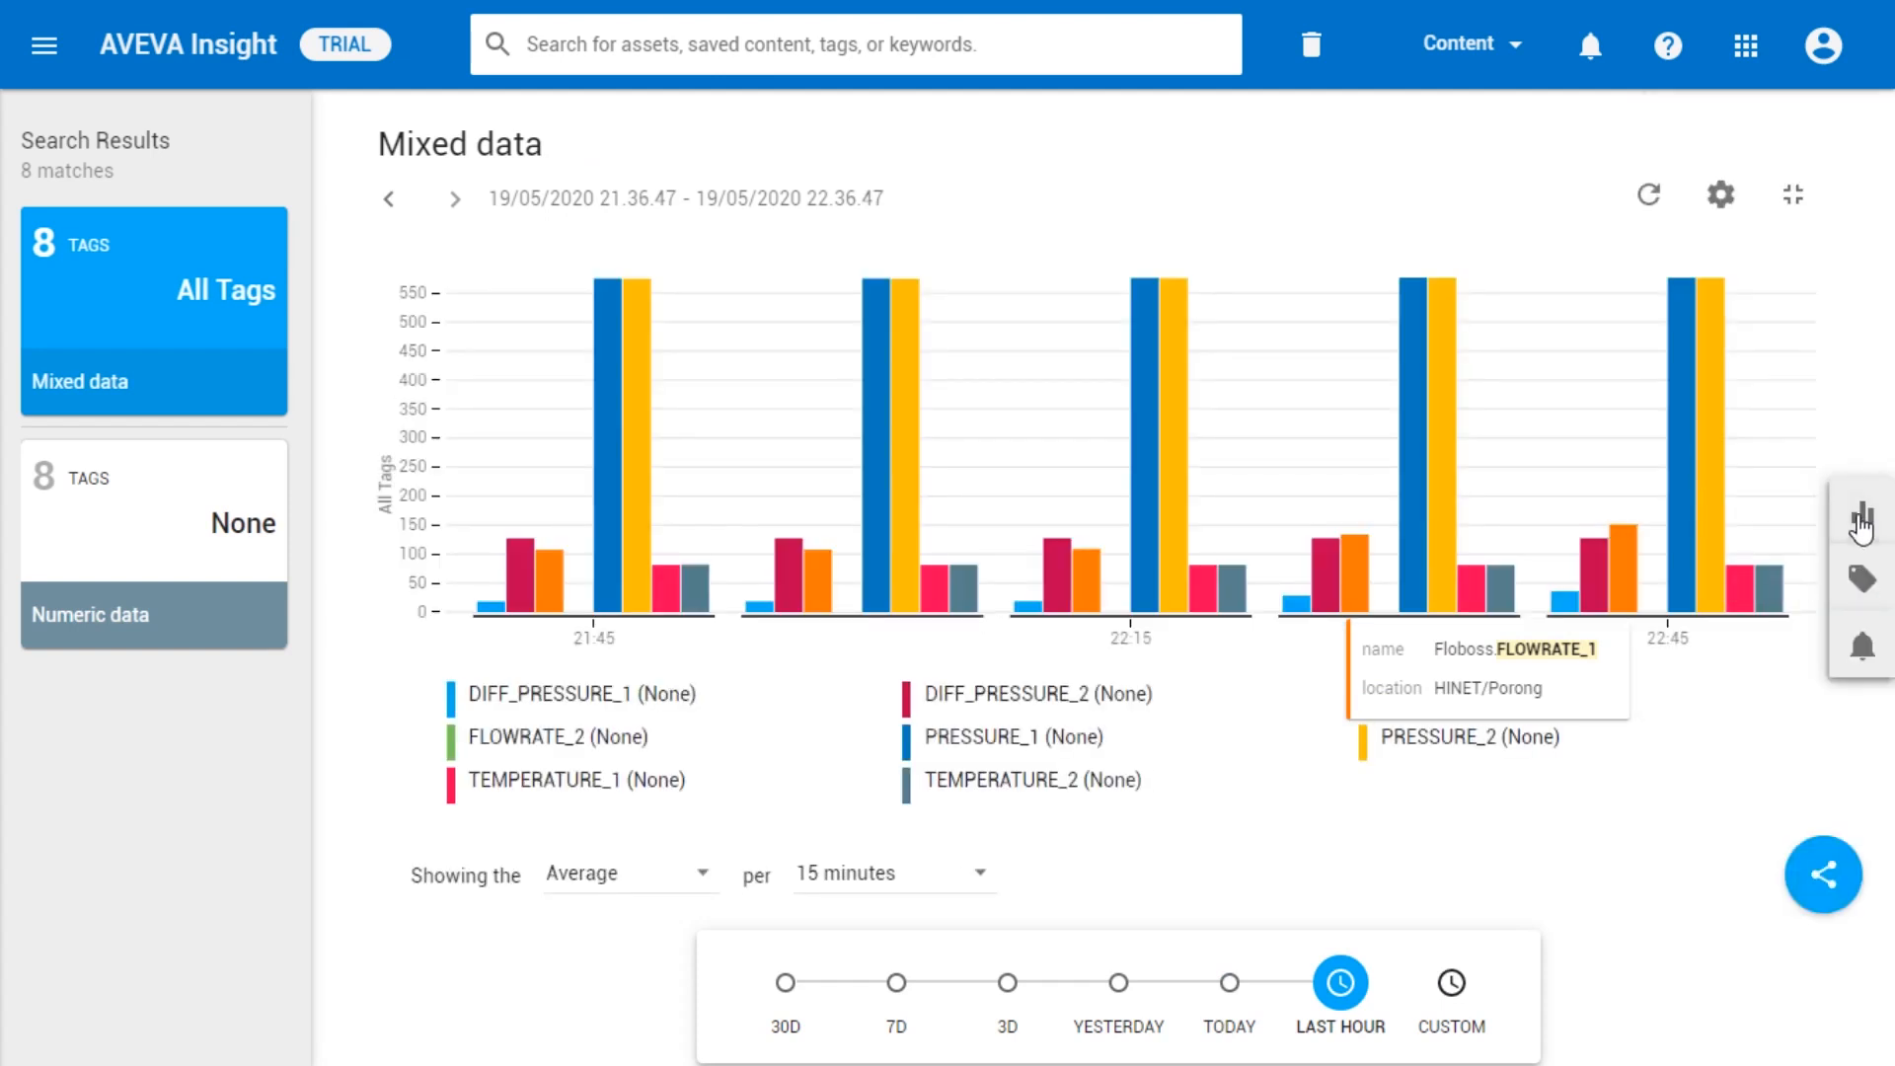
pyautogui.click(1862, 515)
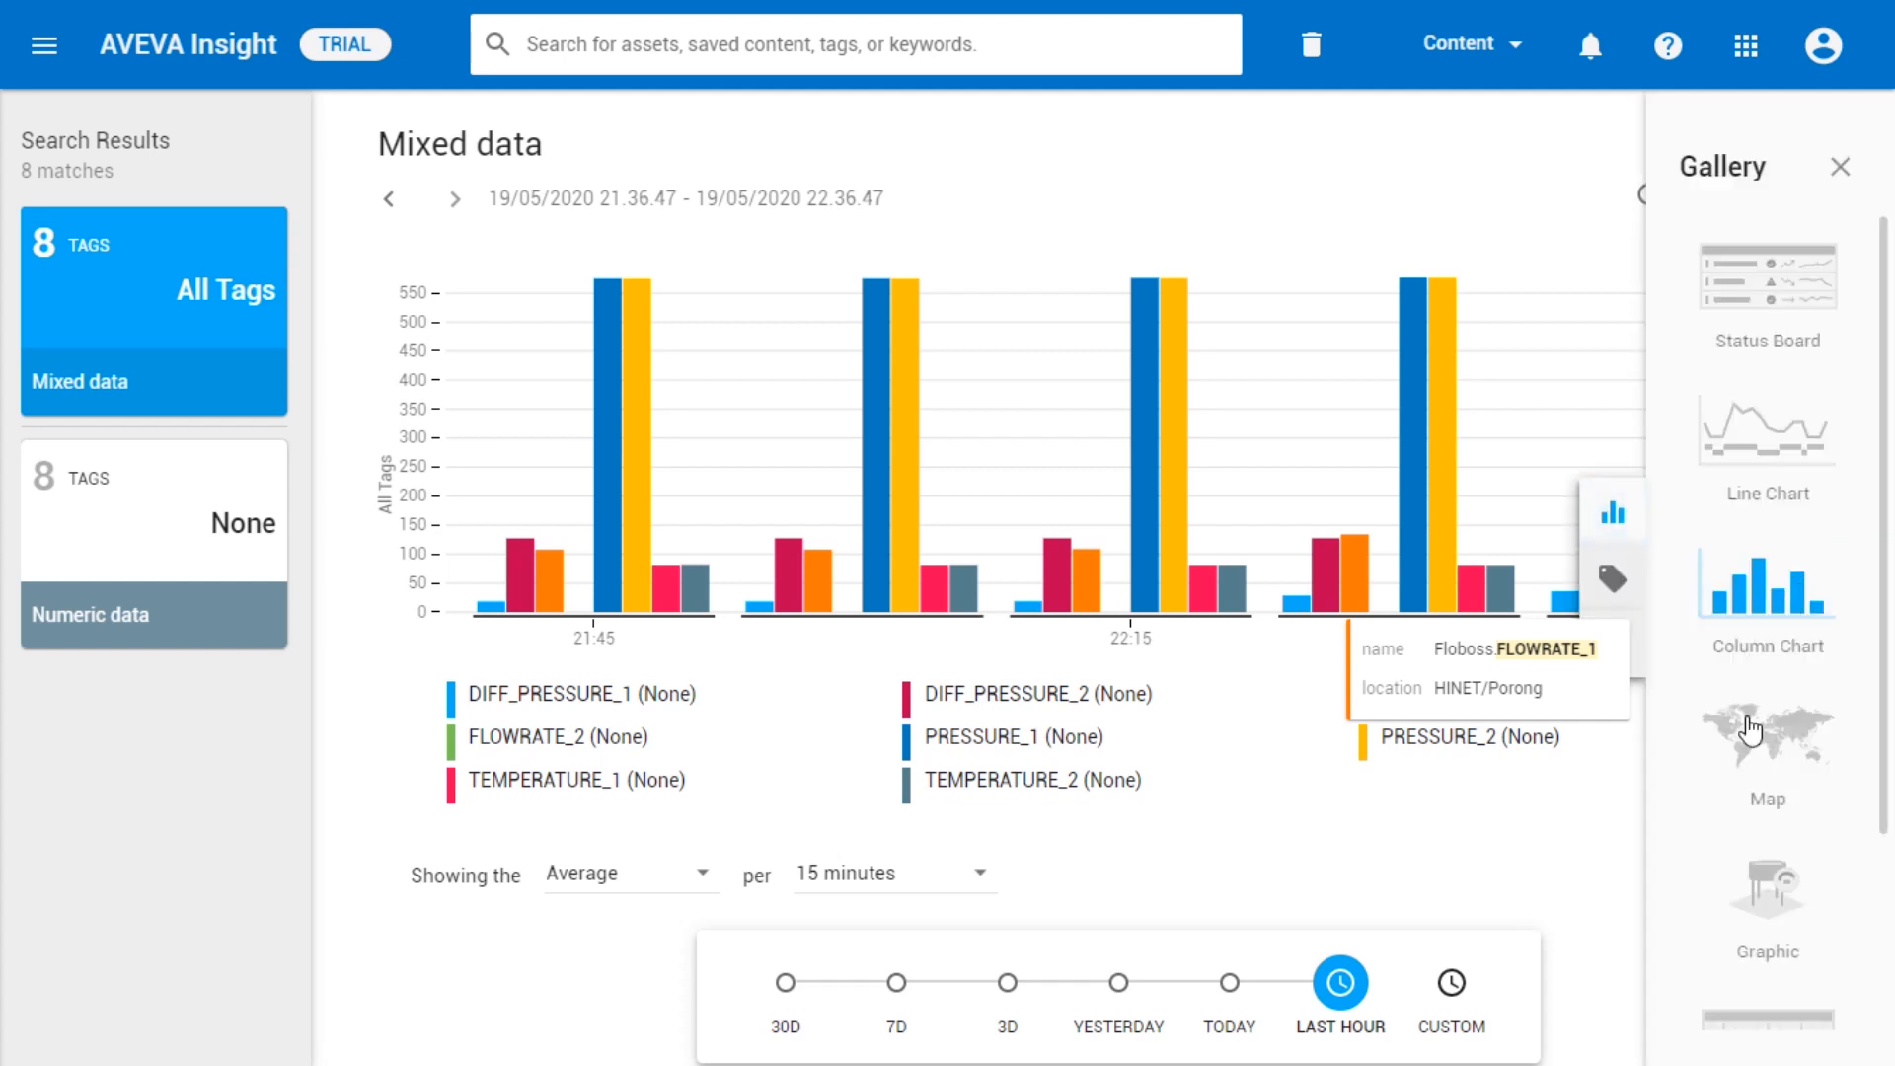
pyautogui.click(1751, 731)
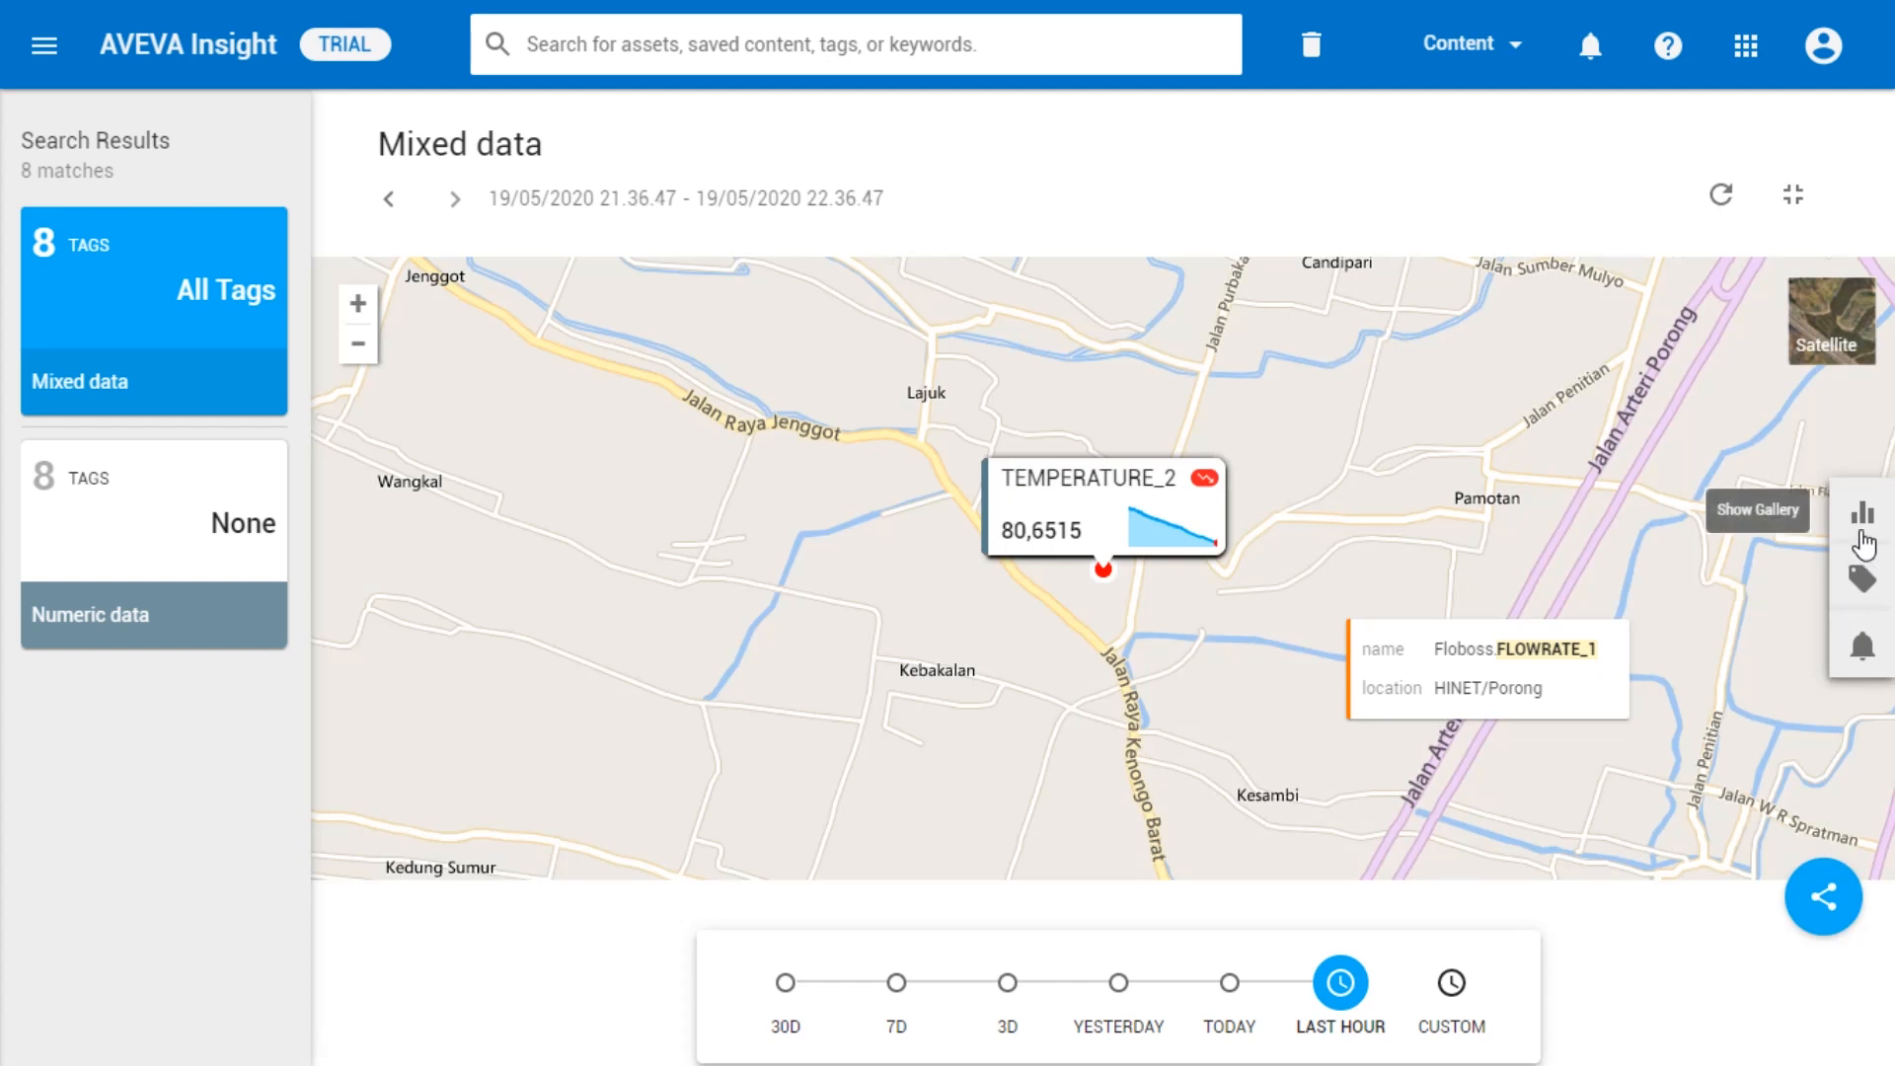
# Step: Switch the Floboss data to the Graphic view and start creating a new graphic
pyautogui.click(1863, 534)
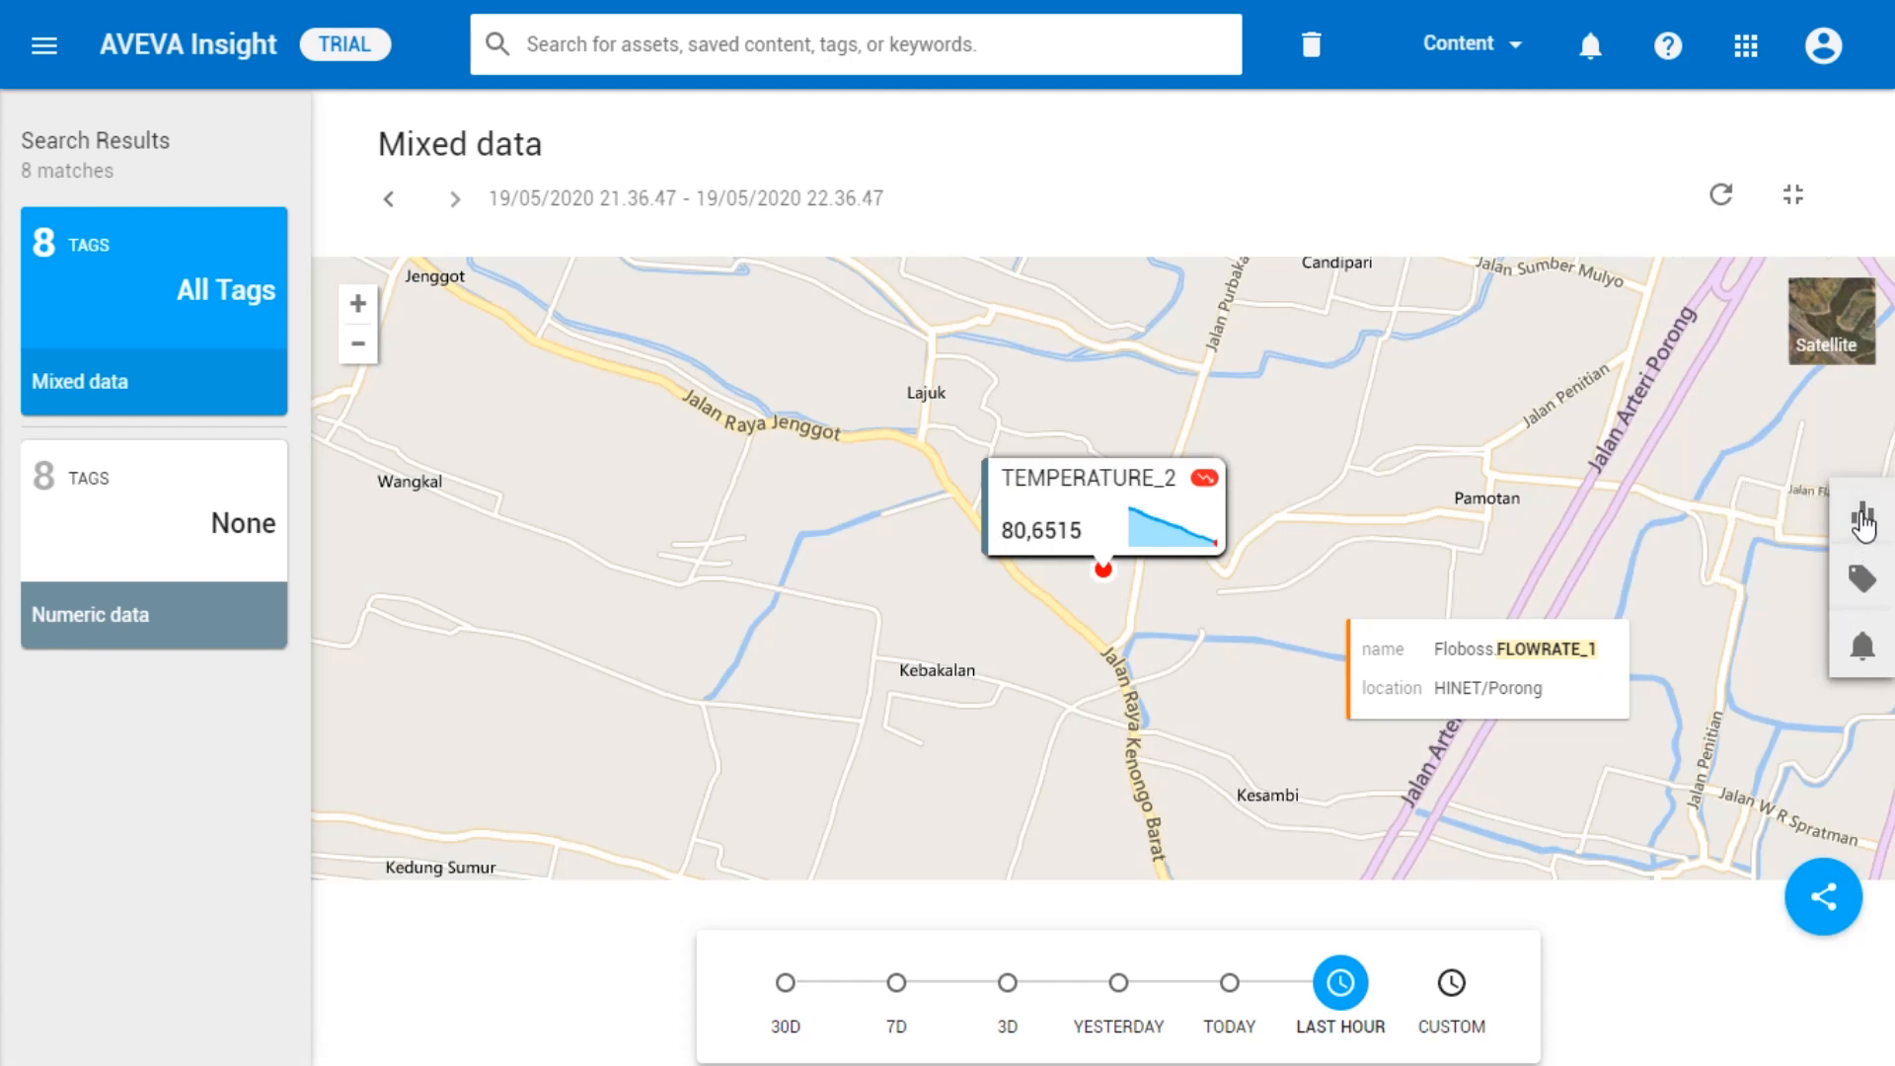
pyautogui.scroll(-2, 1816, 790)
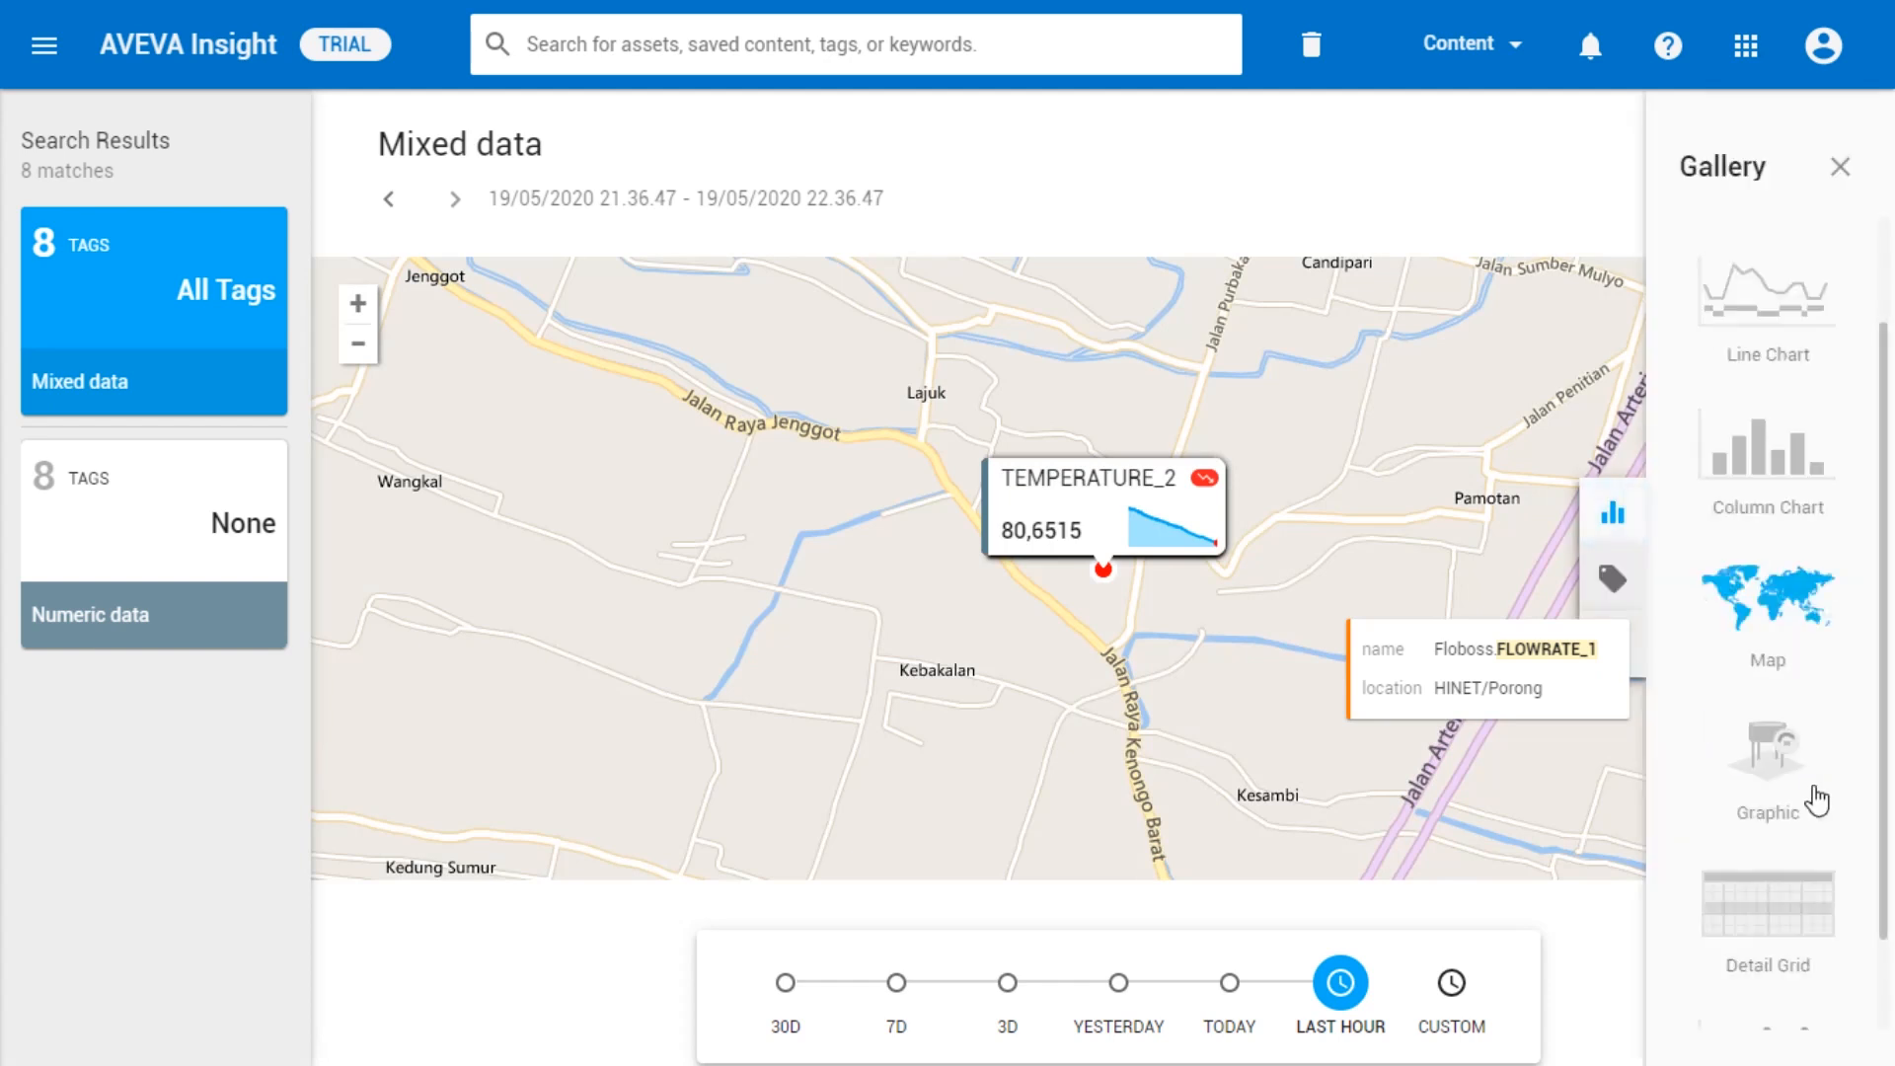
pyautogui.click(1803, 777)
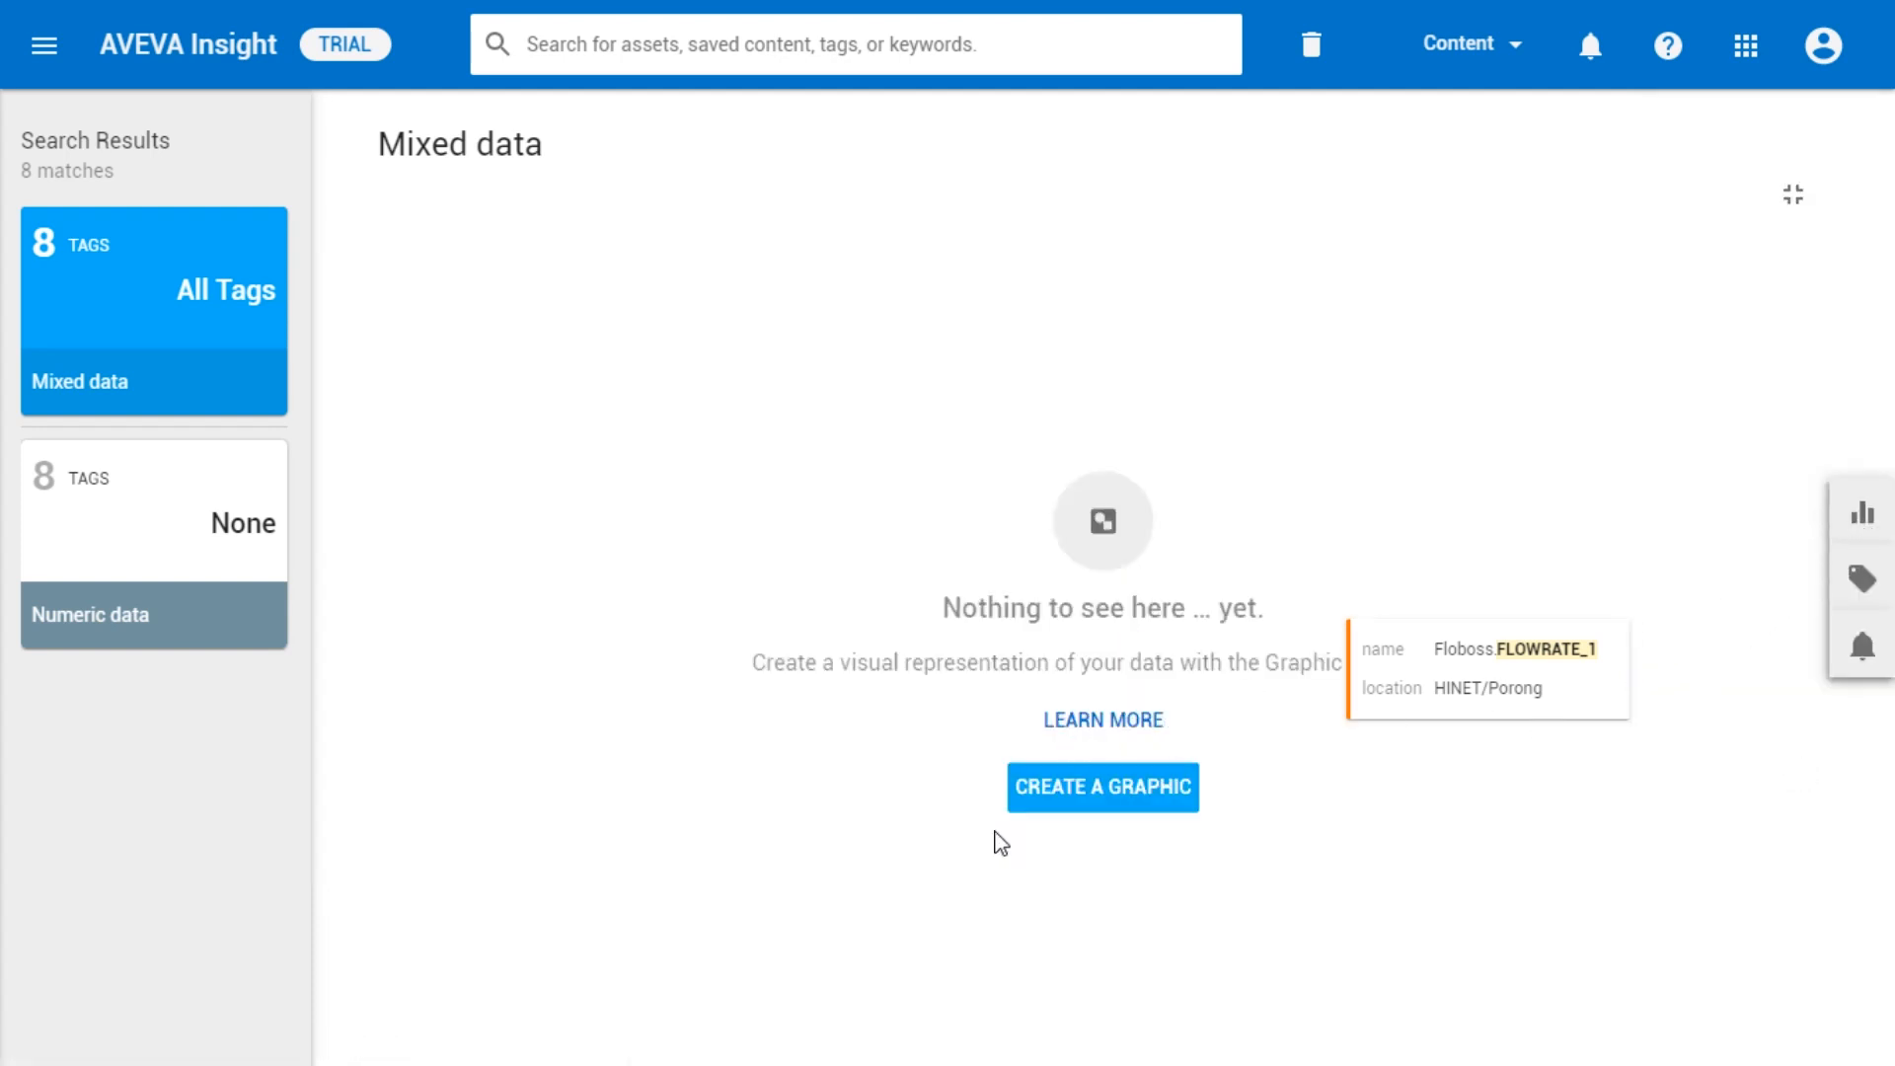
pyautogui.click(1065, 786)
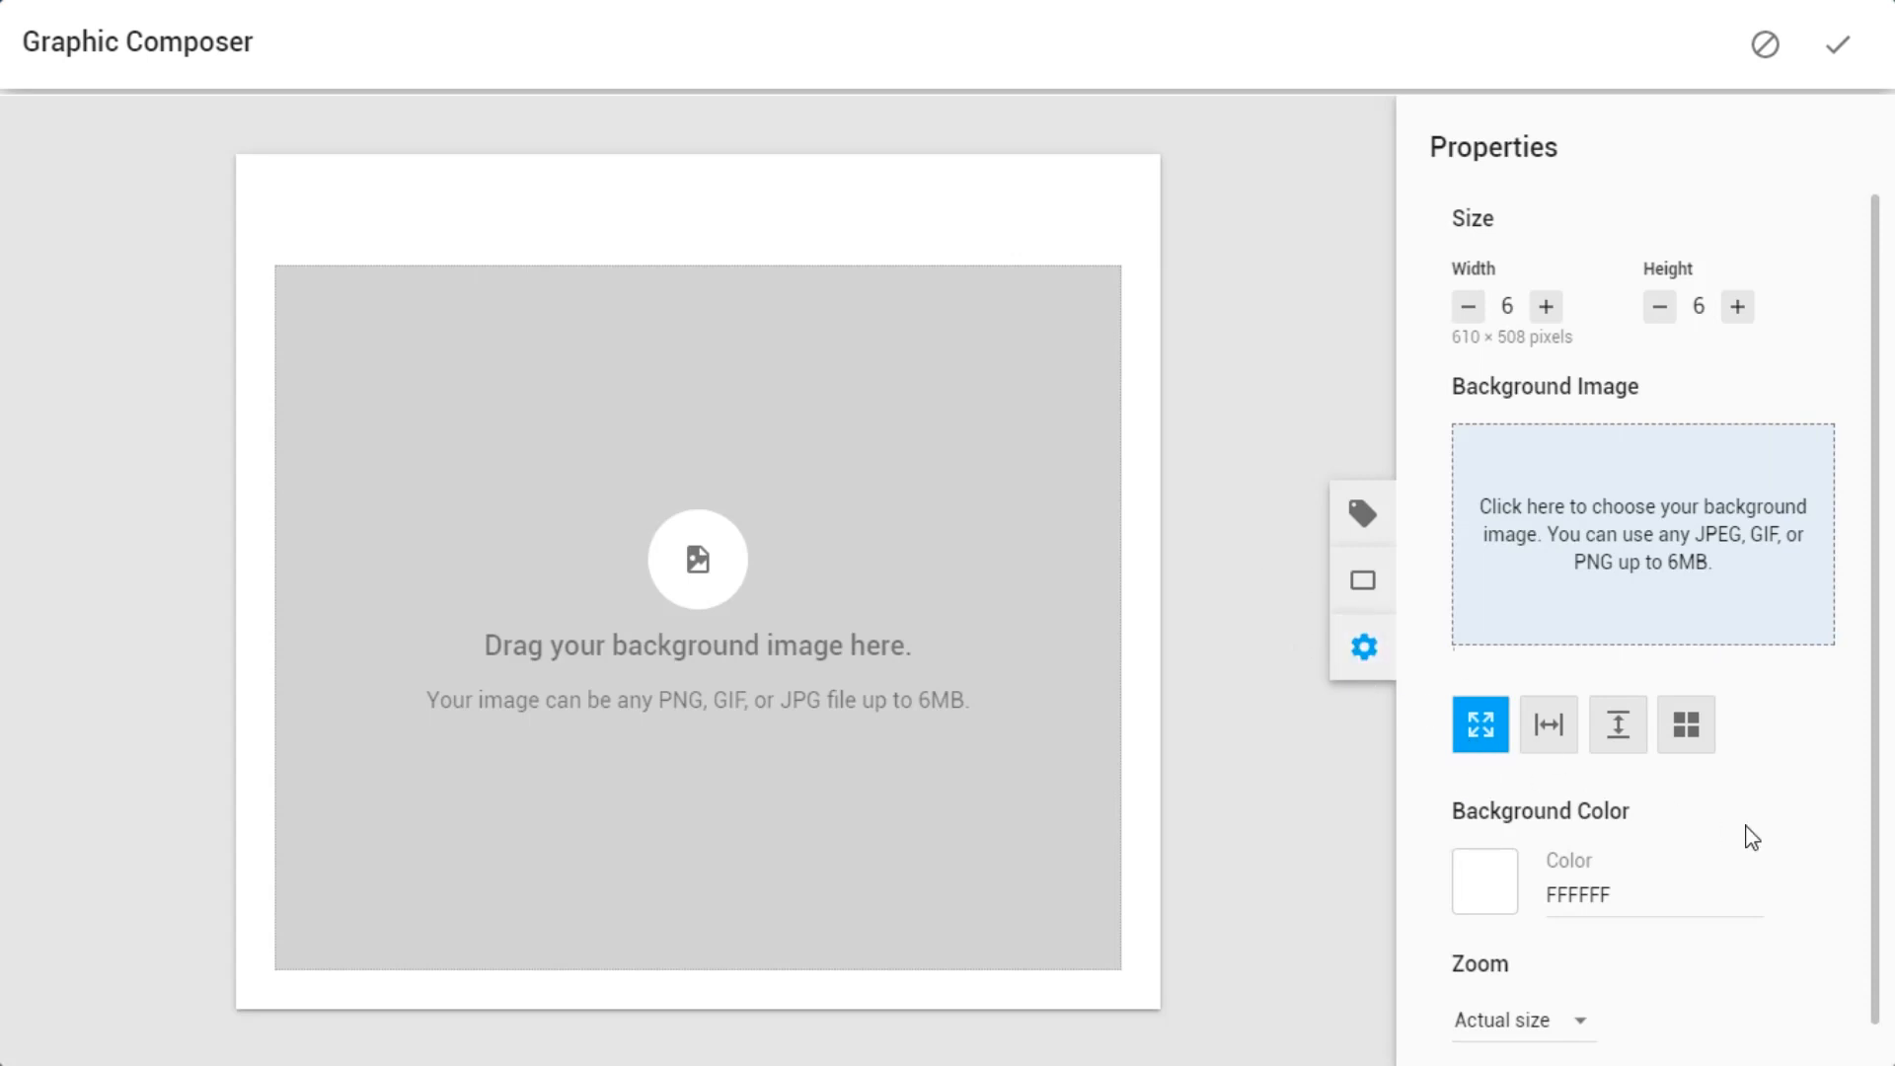
# Step: Place the TEMPERATURE_1 tag on the canvas, change it to a half-circle gauge, and enlarge it in the upper-left corner
pyautogui.click(1362, 513)
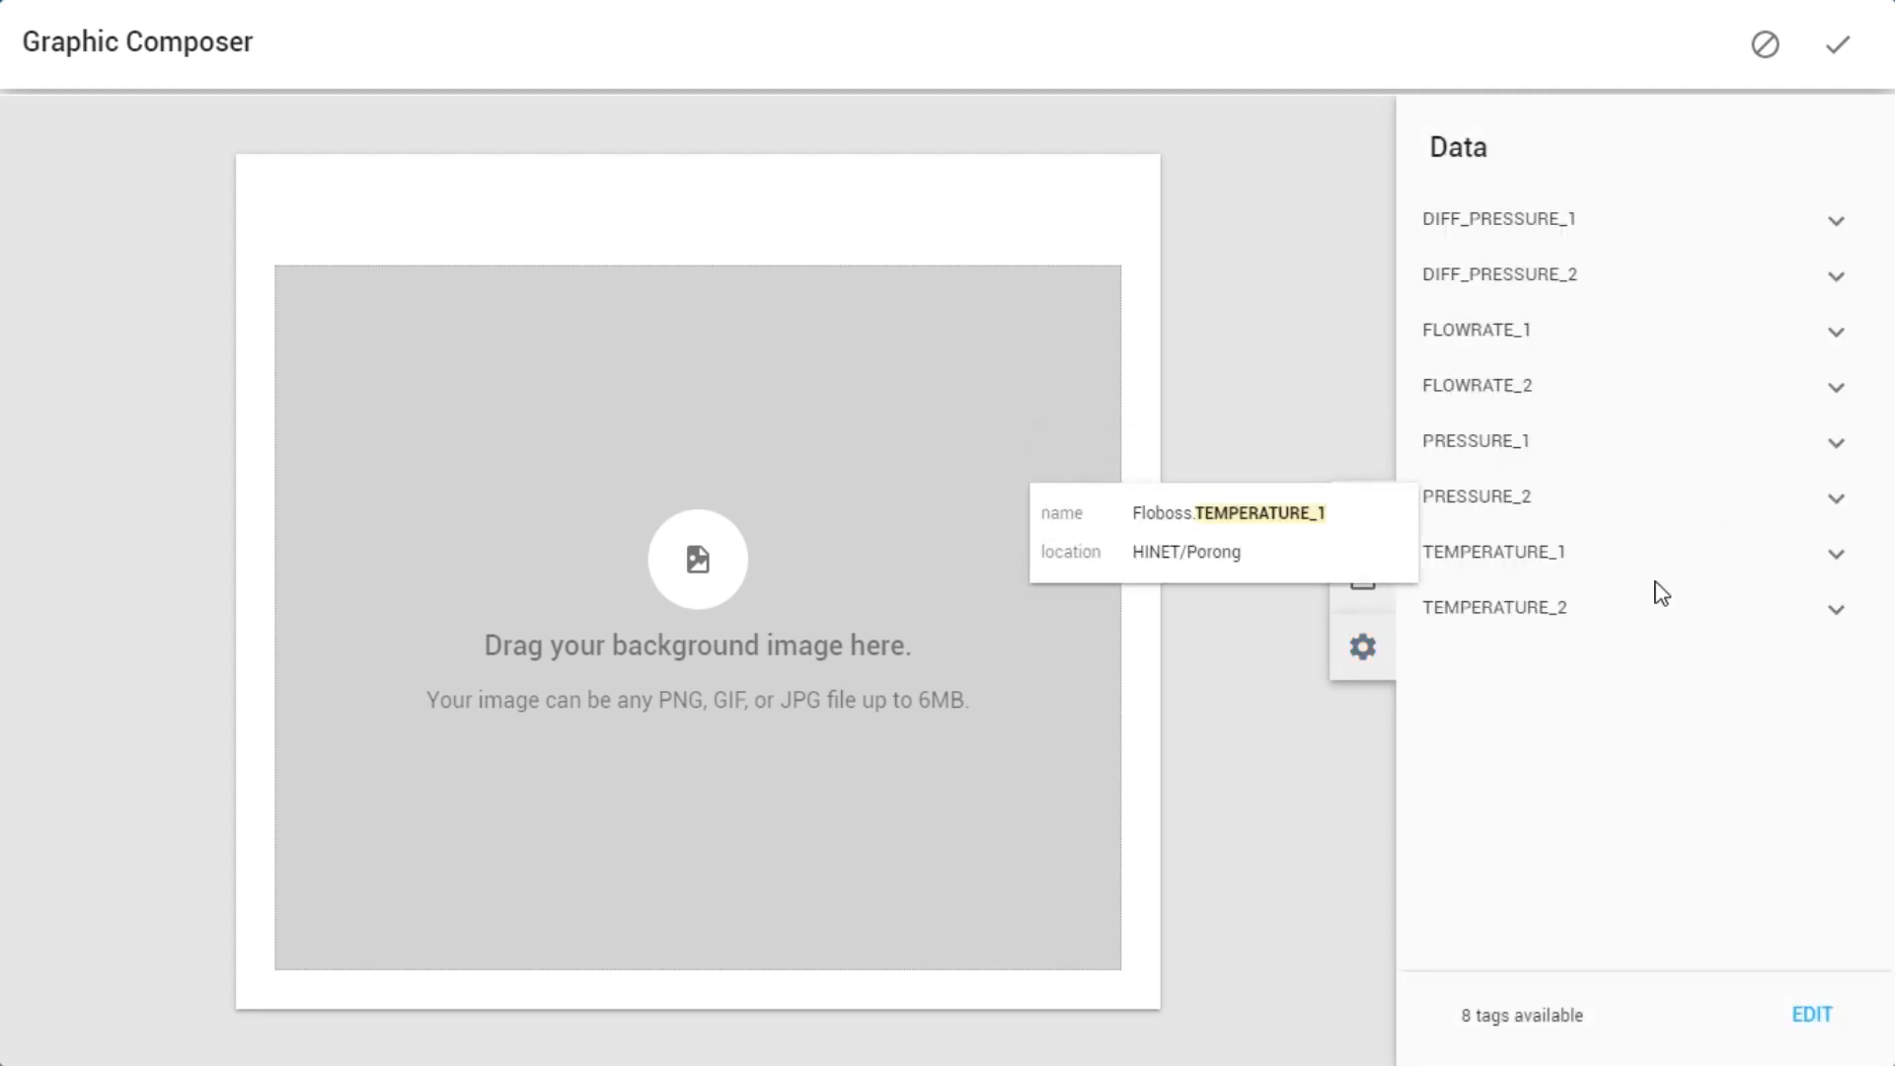
pyautogui.moveTo(1572, 558); pyautogui.dragTo(437, 441)
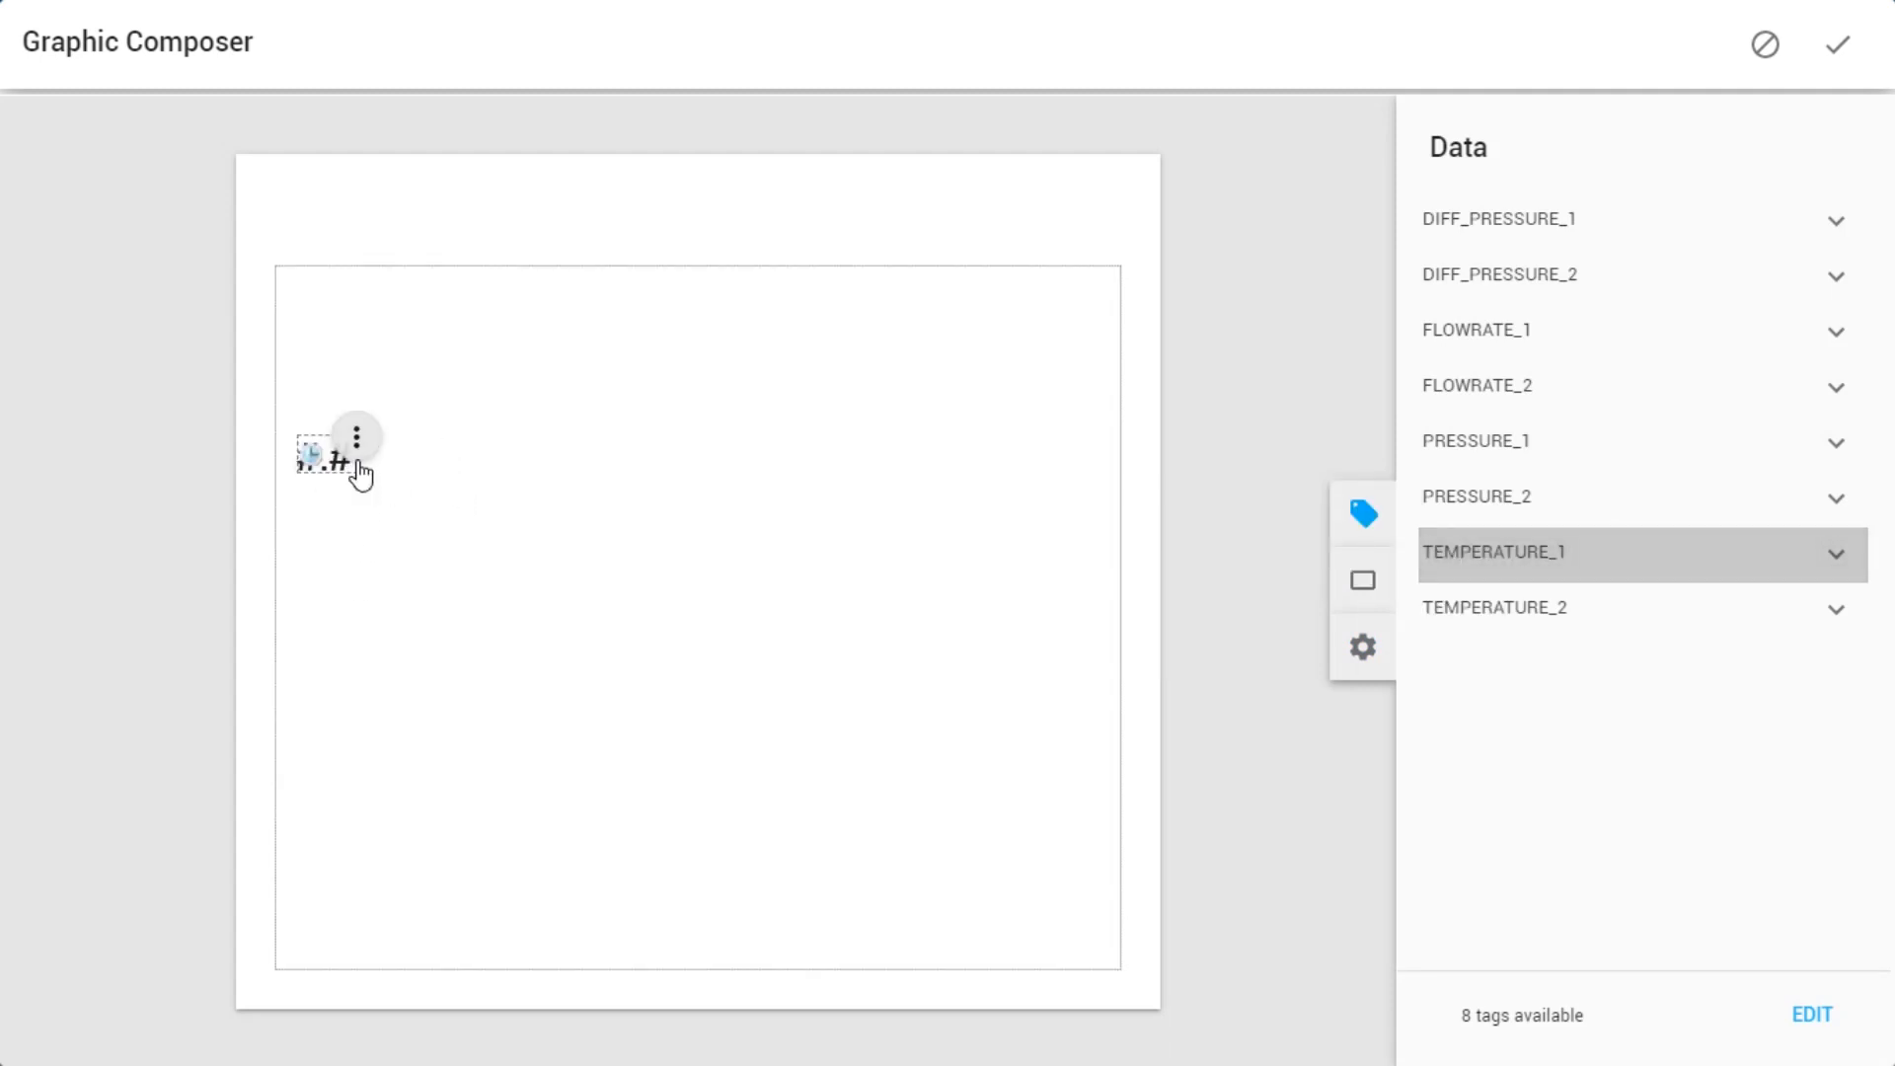
pyautogui.click(359, 449)
pyautogui.click(383, 495)
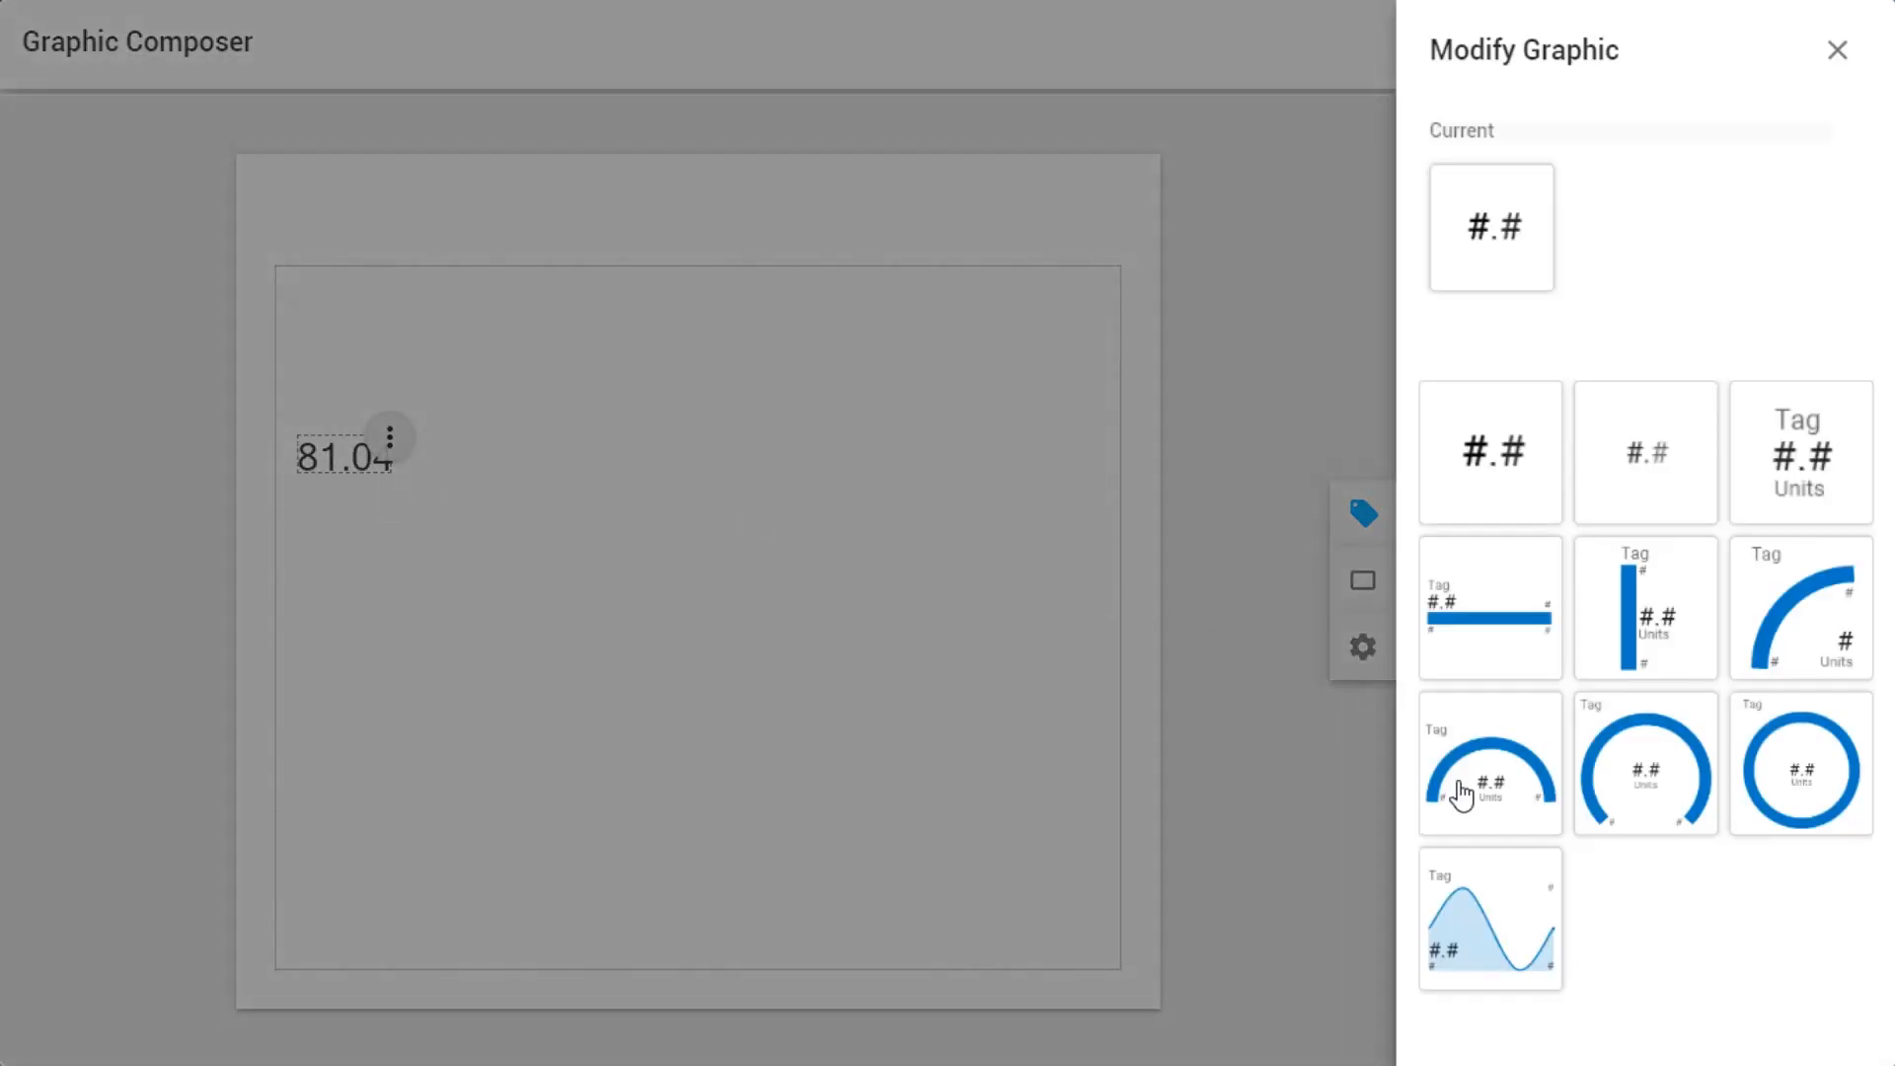
pyautogui.click(1462, 794)
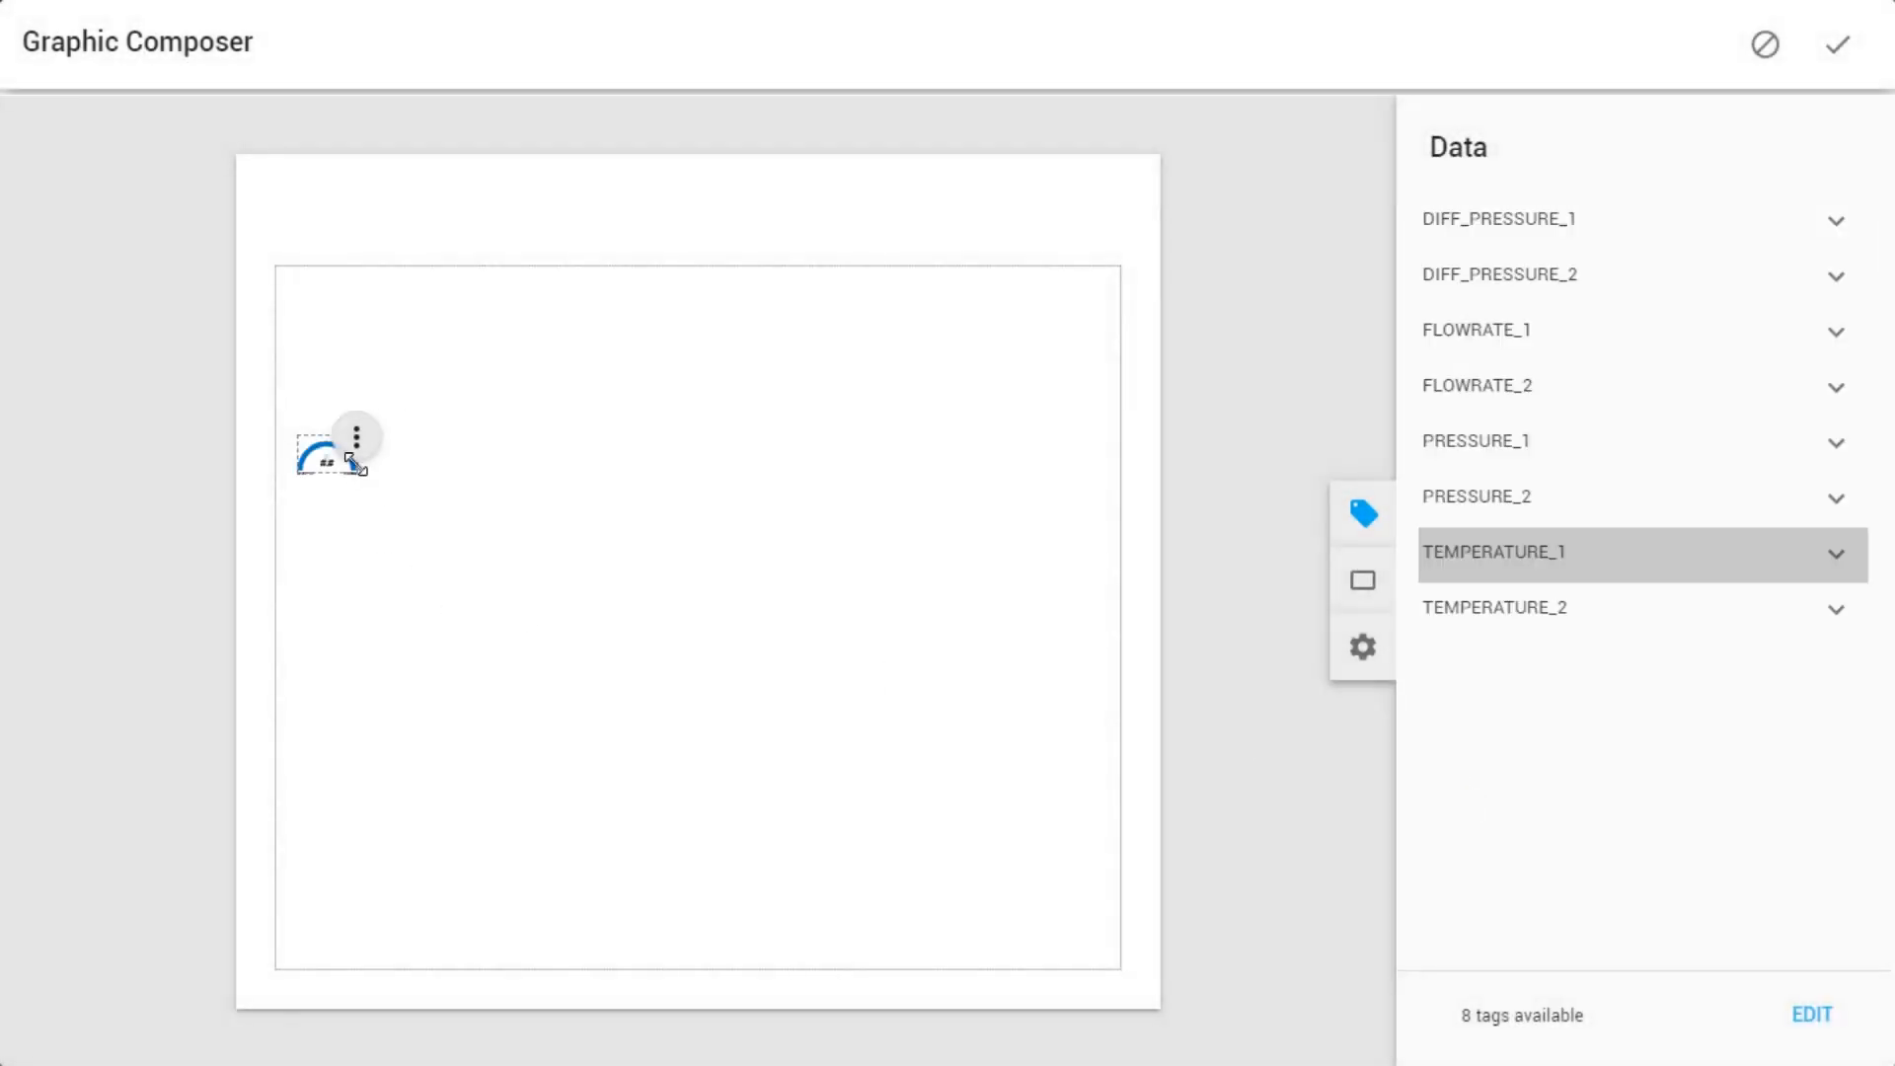
pyautogui.moveTo(521, 517); pyautogui.dragTo(505, 366)
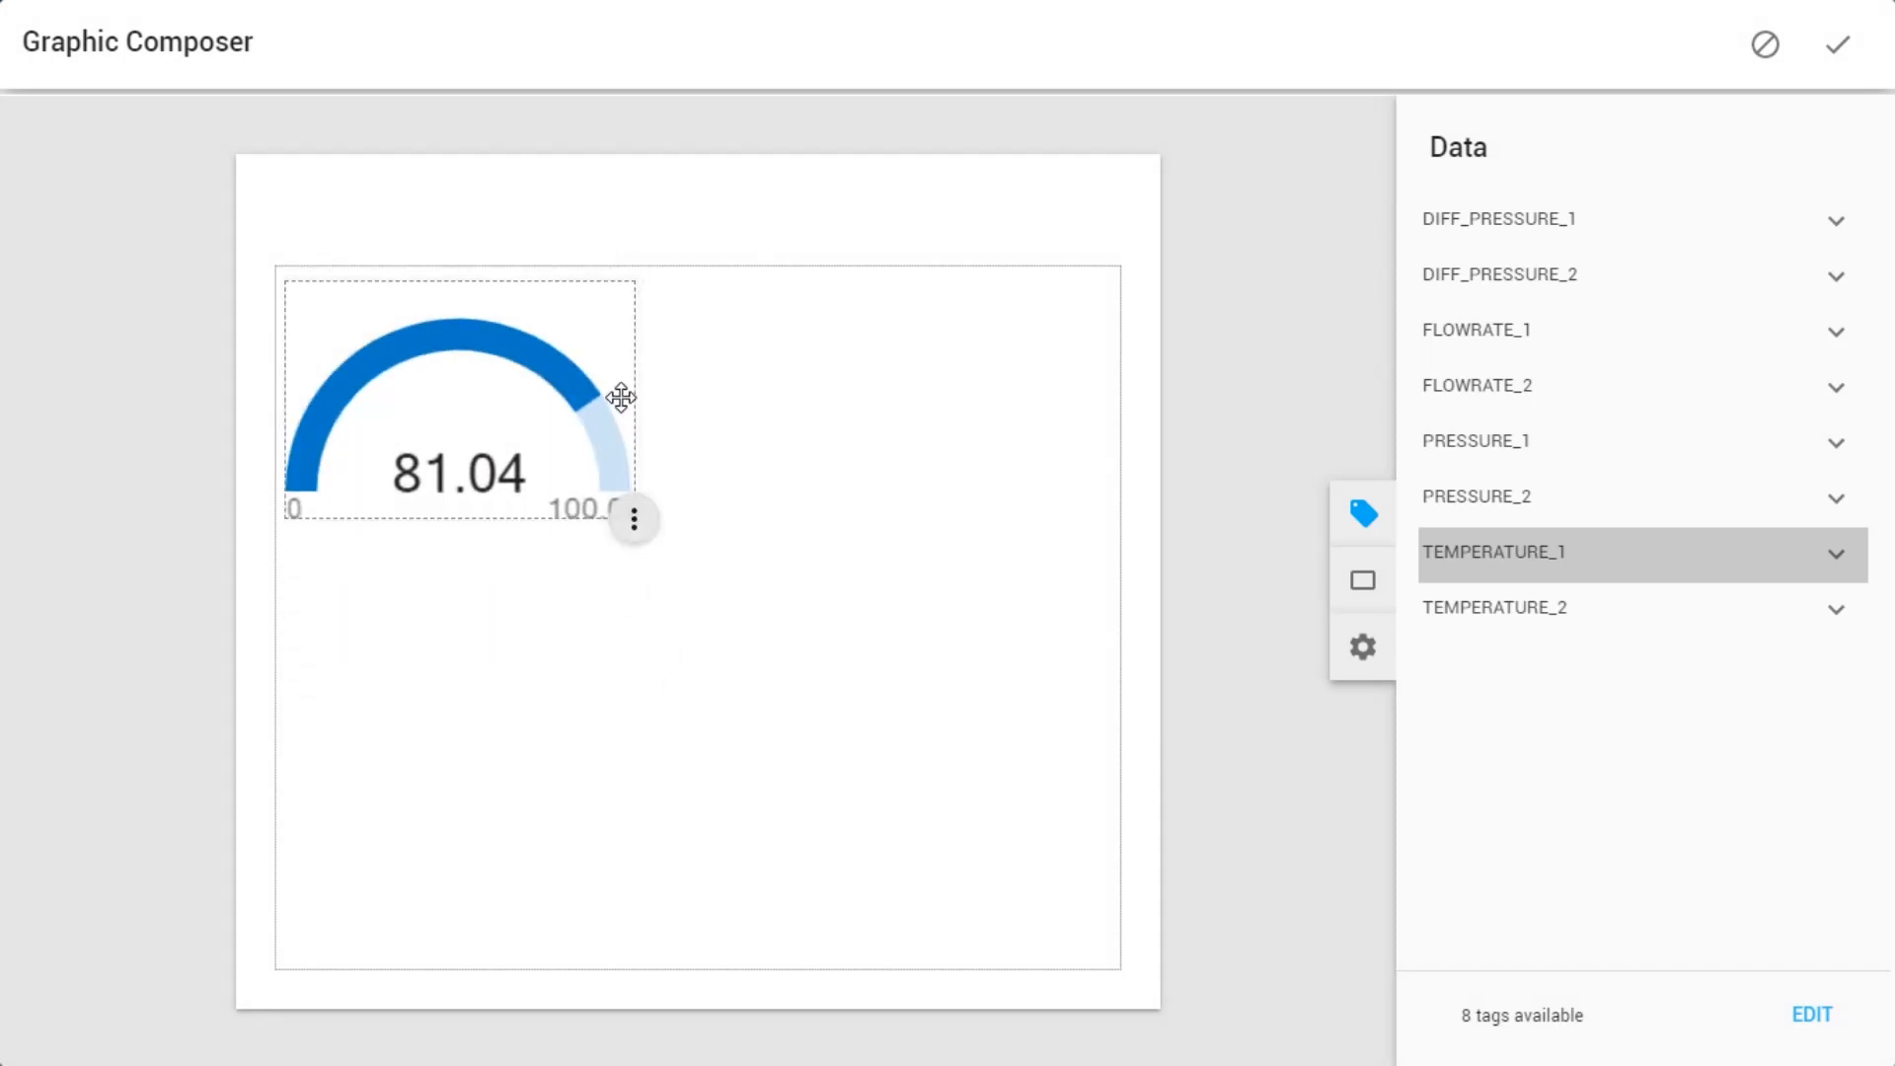
pyautogui.moveTo(631, 332); pyautogui.dragTo(554, 328)
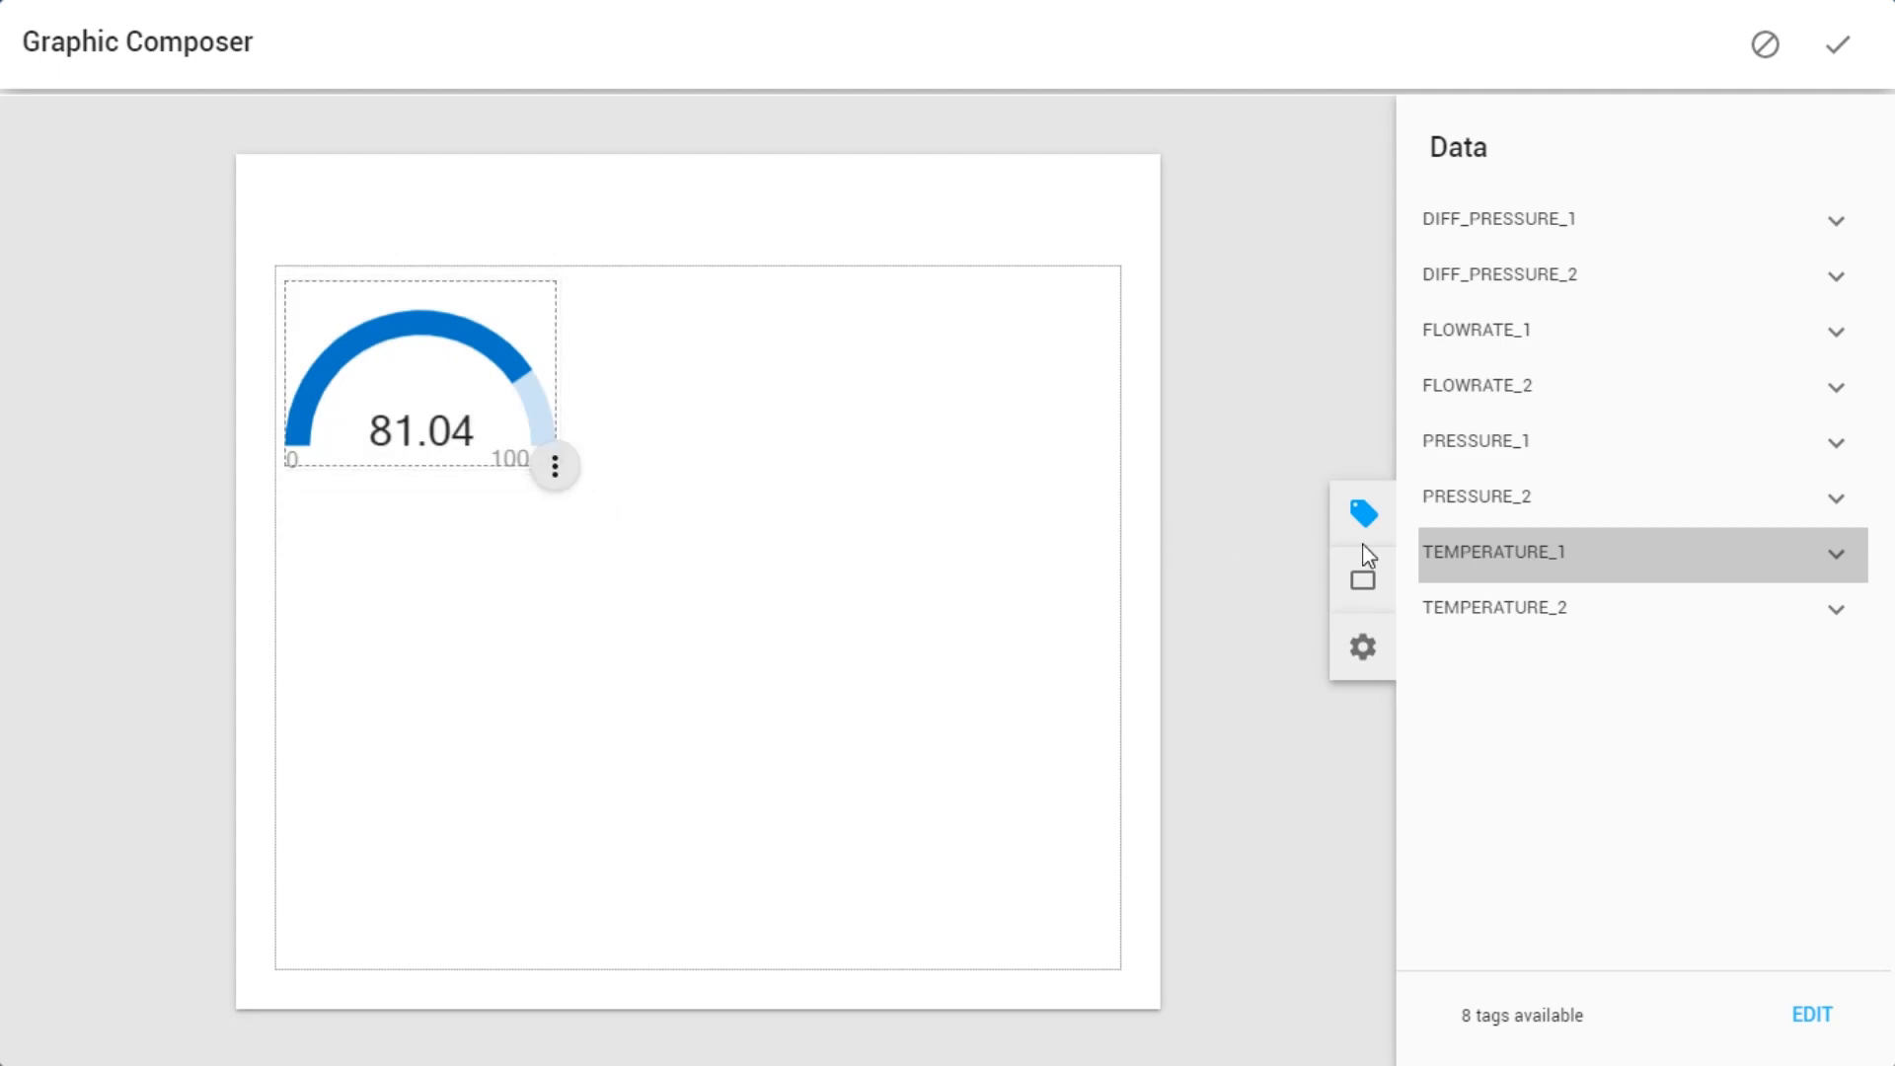
# Step: Add a TEMPERATURE_2 half-circle gauge to the right of the TEMPERATURE_1 gauge
pyautogui.click(1526, 626)
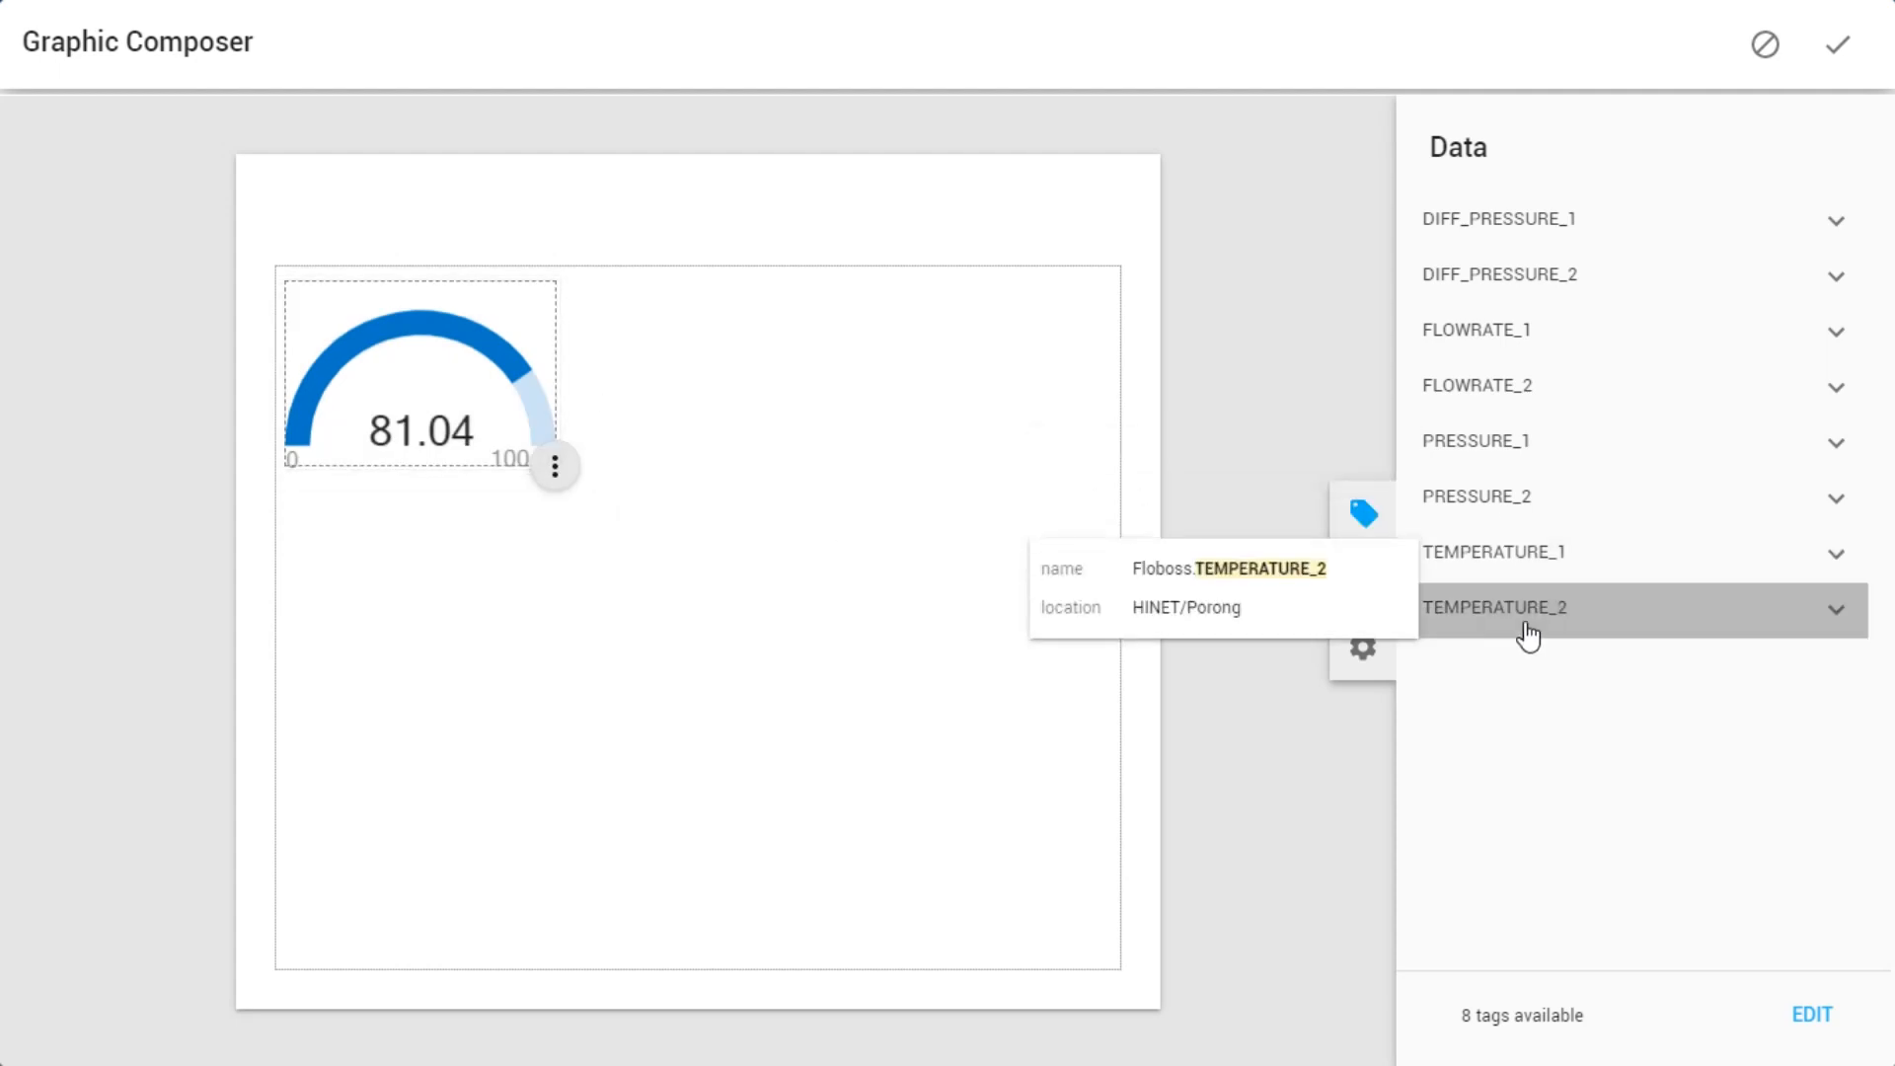
pyautogui.click(1527, 626)
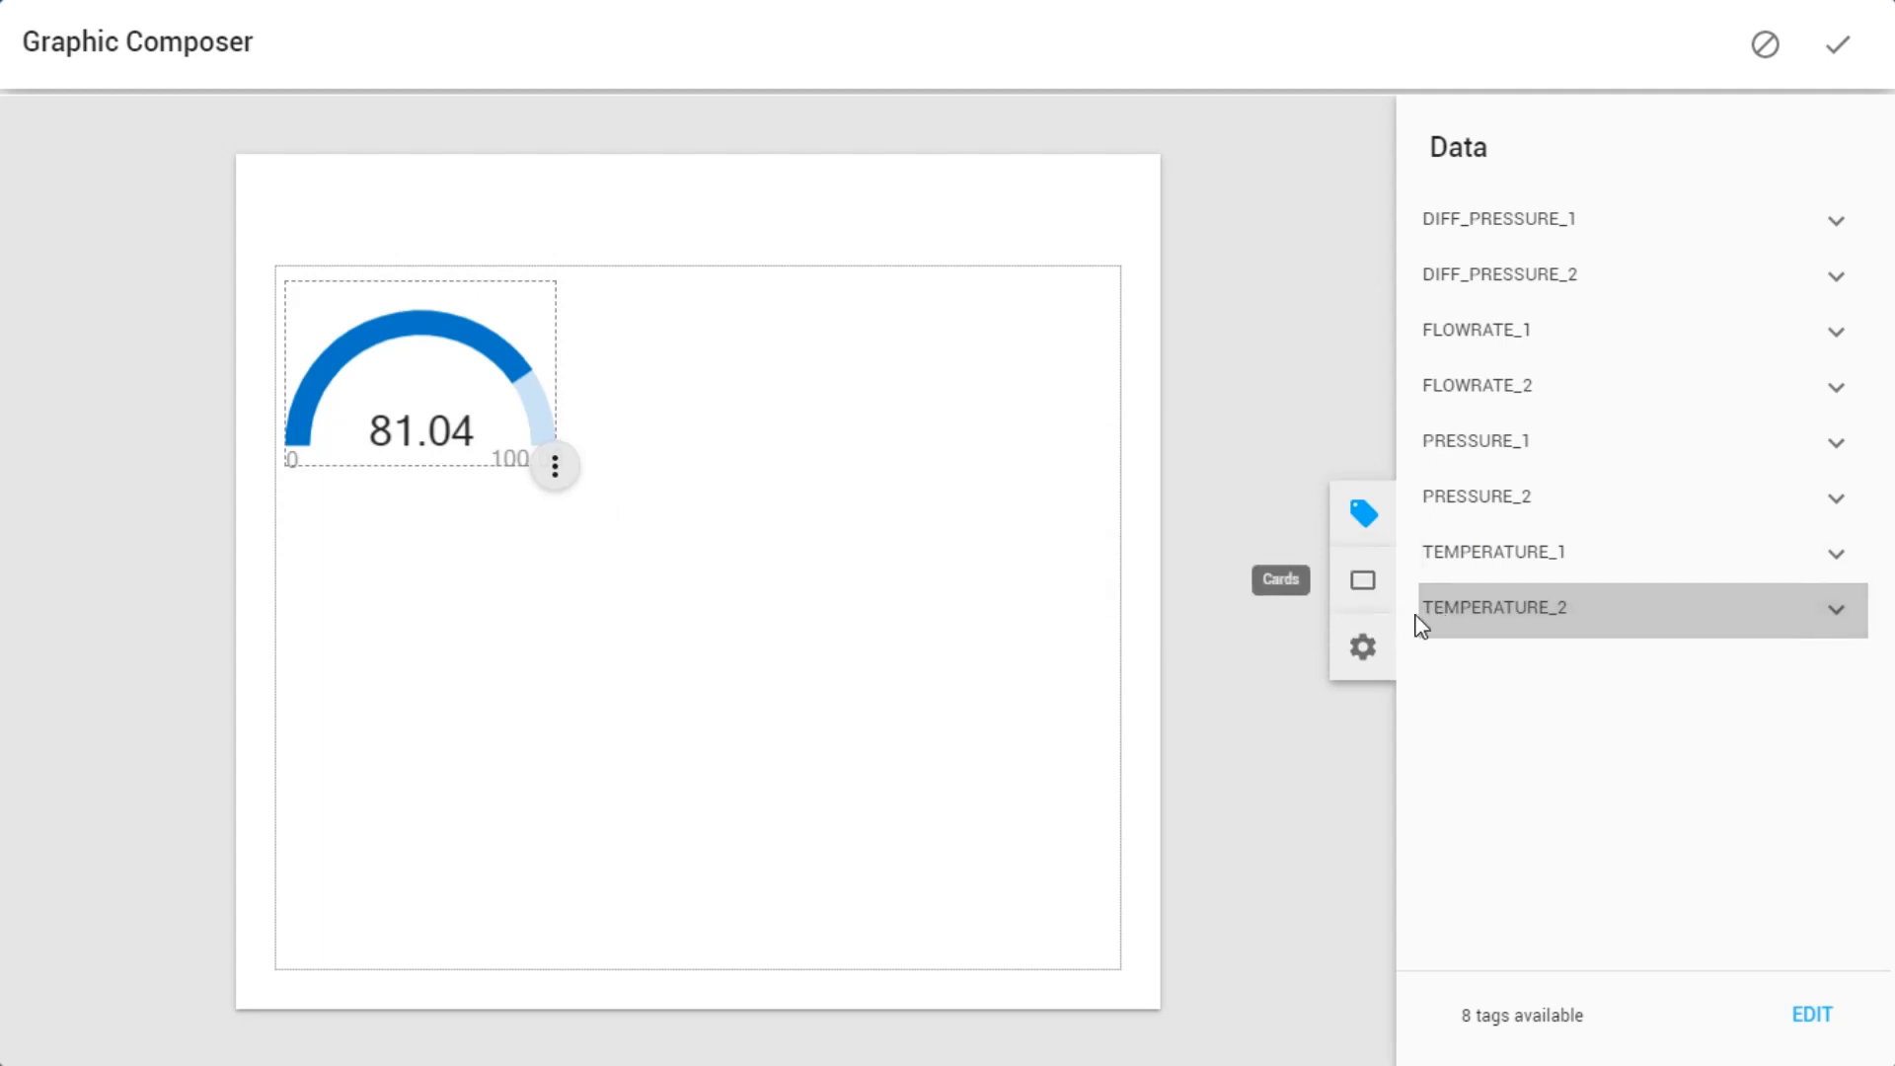
pyautogui.moveTo(1461, 628); pyautogui.dragTo(677, 335)
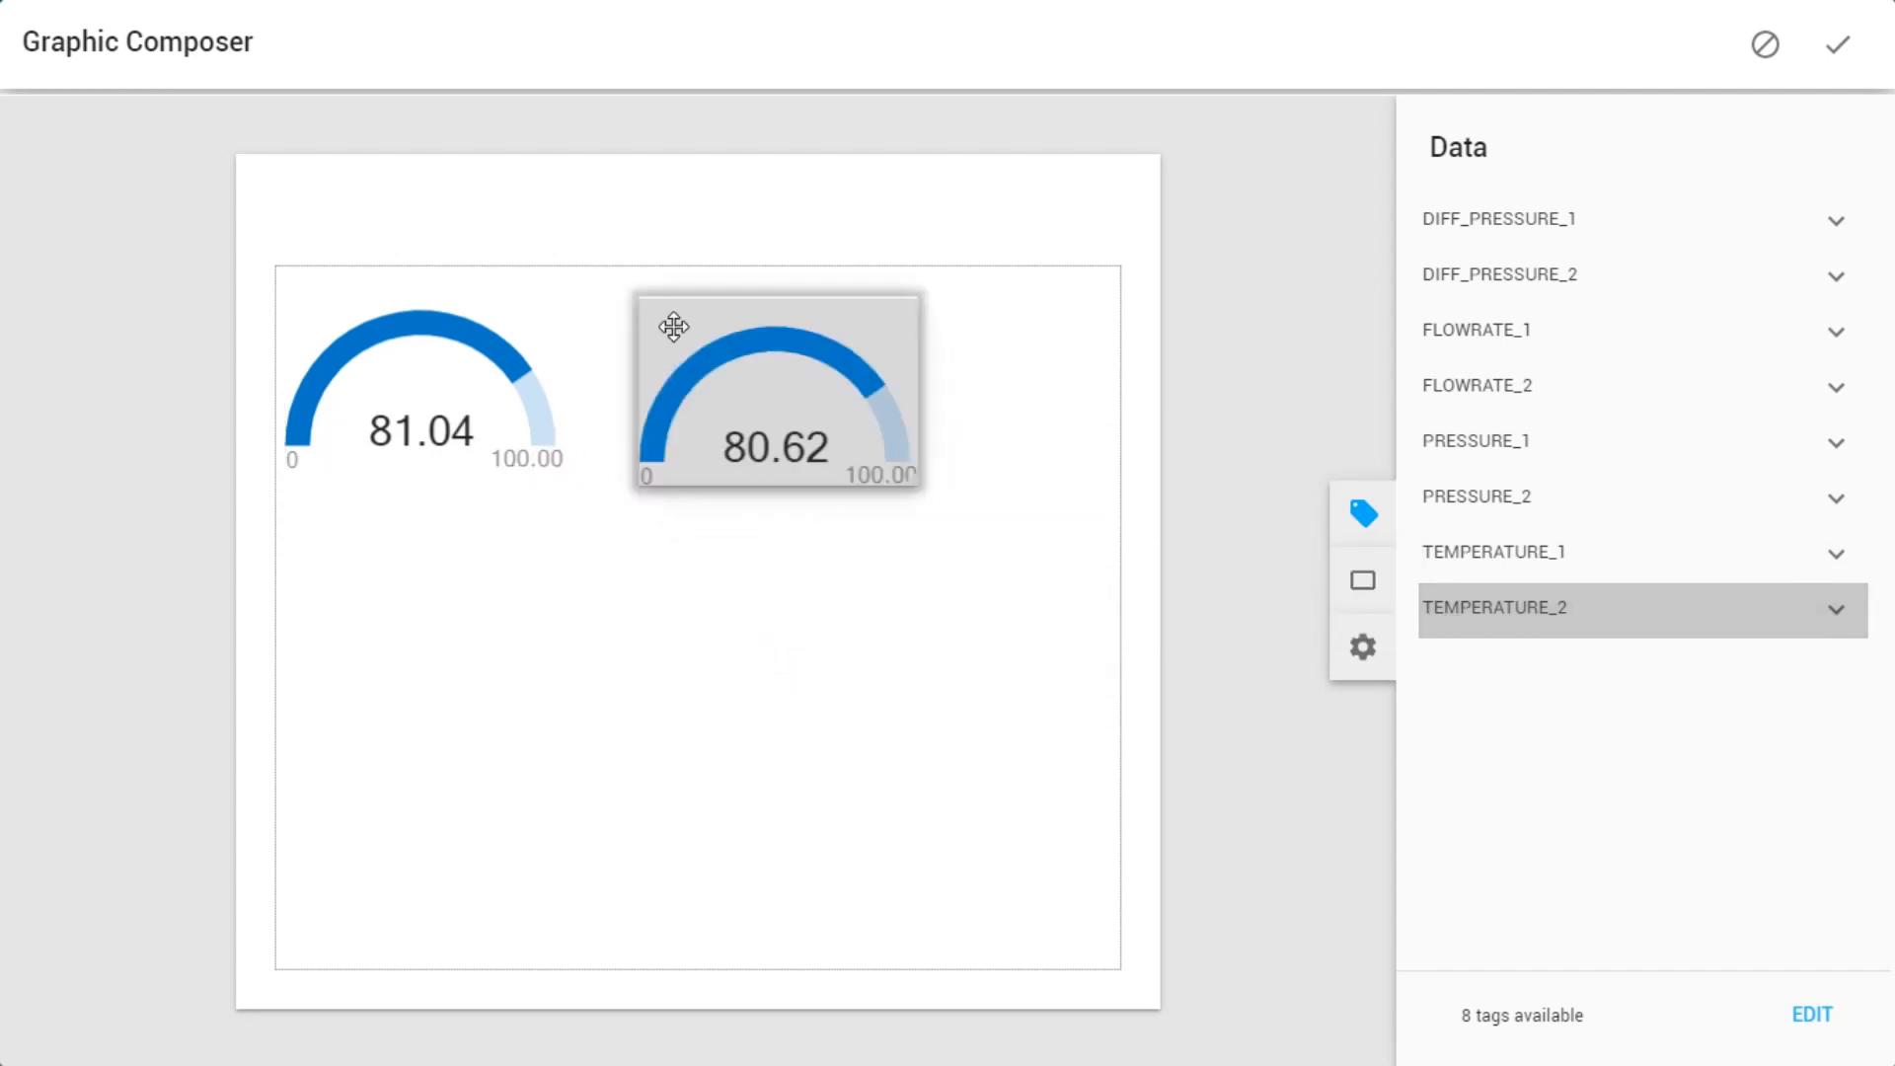
pyautogui.click(754, 538)
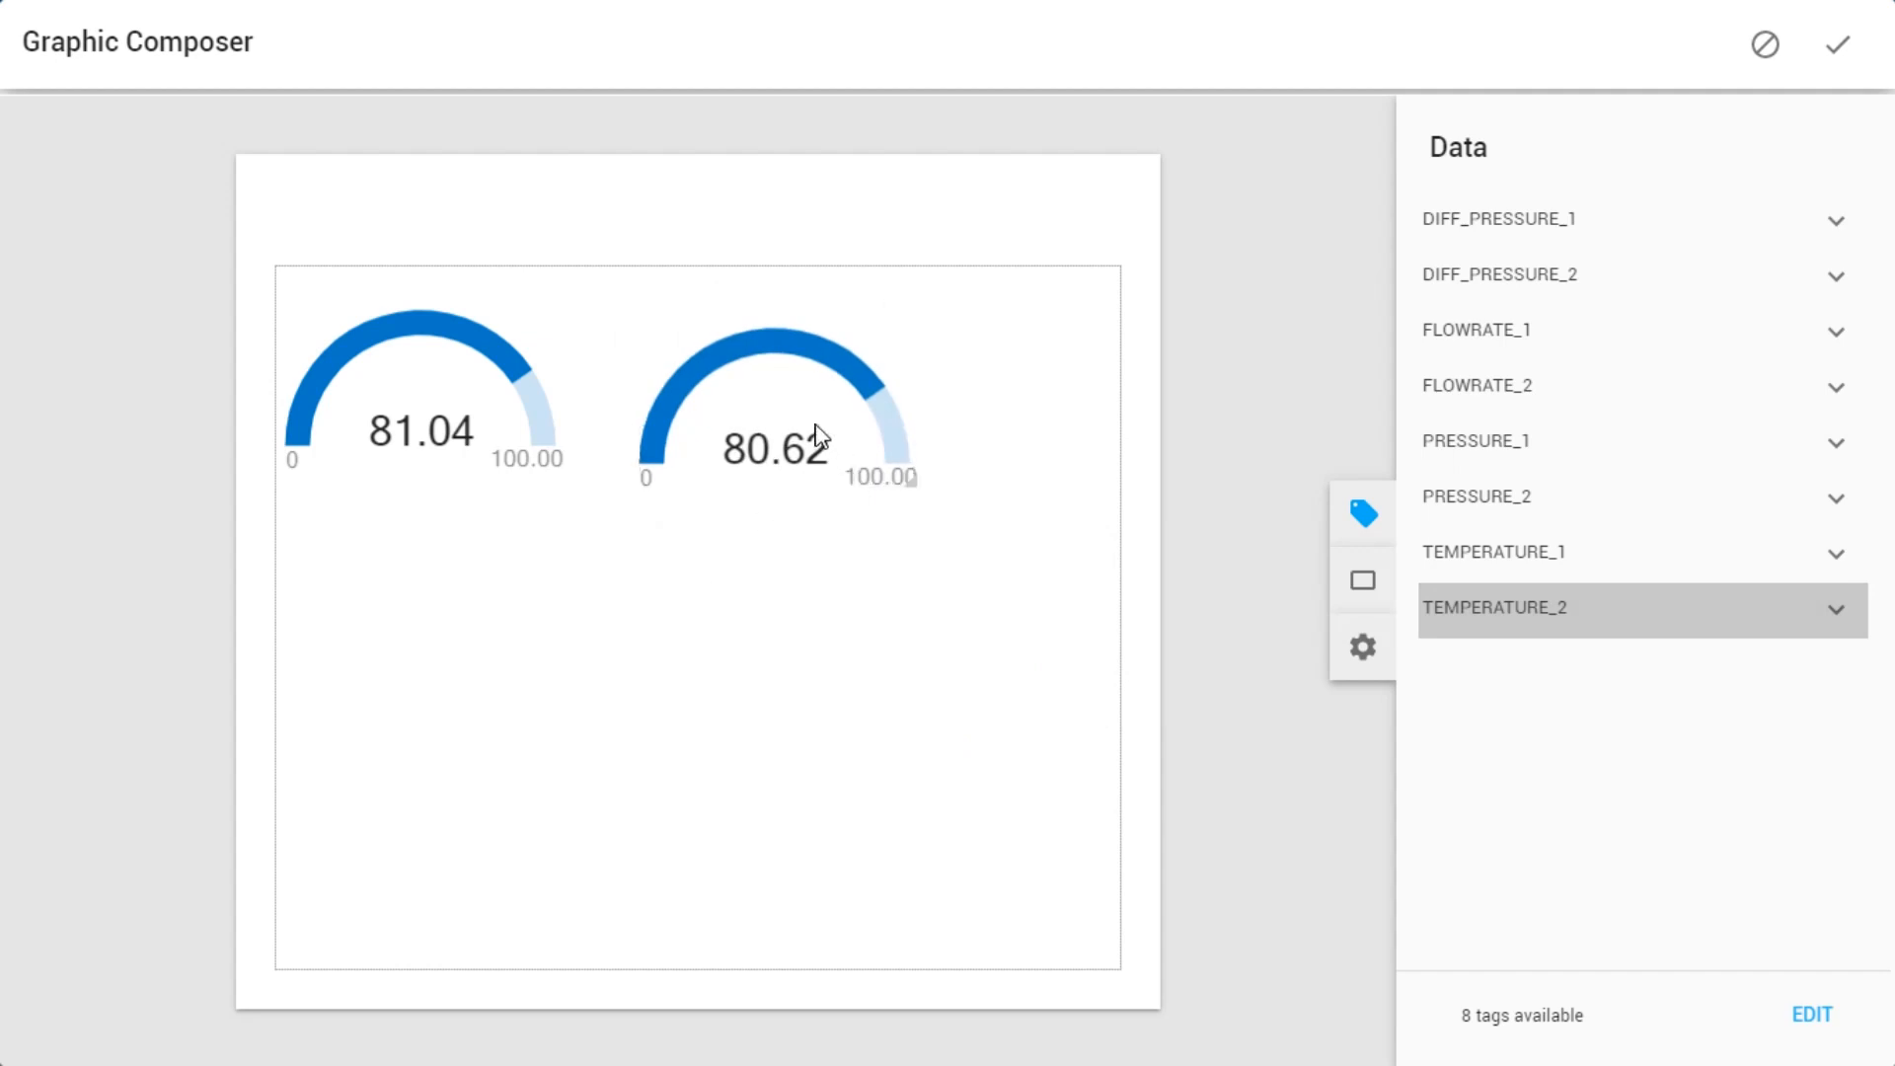
pyautogui.moveTo(803, 368); pyautogui.dragTo(812, 318)
# Step: Add PRESSURE_1 and PRESSURE_2 gauges as a second row and DIFF_PRESSURE_1 and DIFF_PRESSURE_2 gauges as a third row
pyautogui.moveTo(1493, 624)
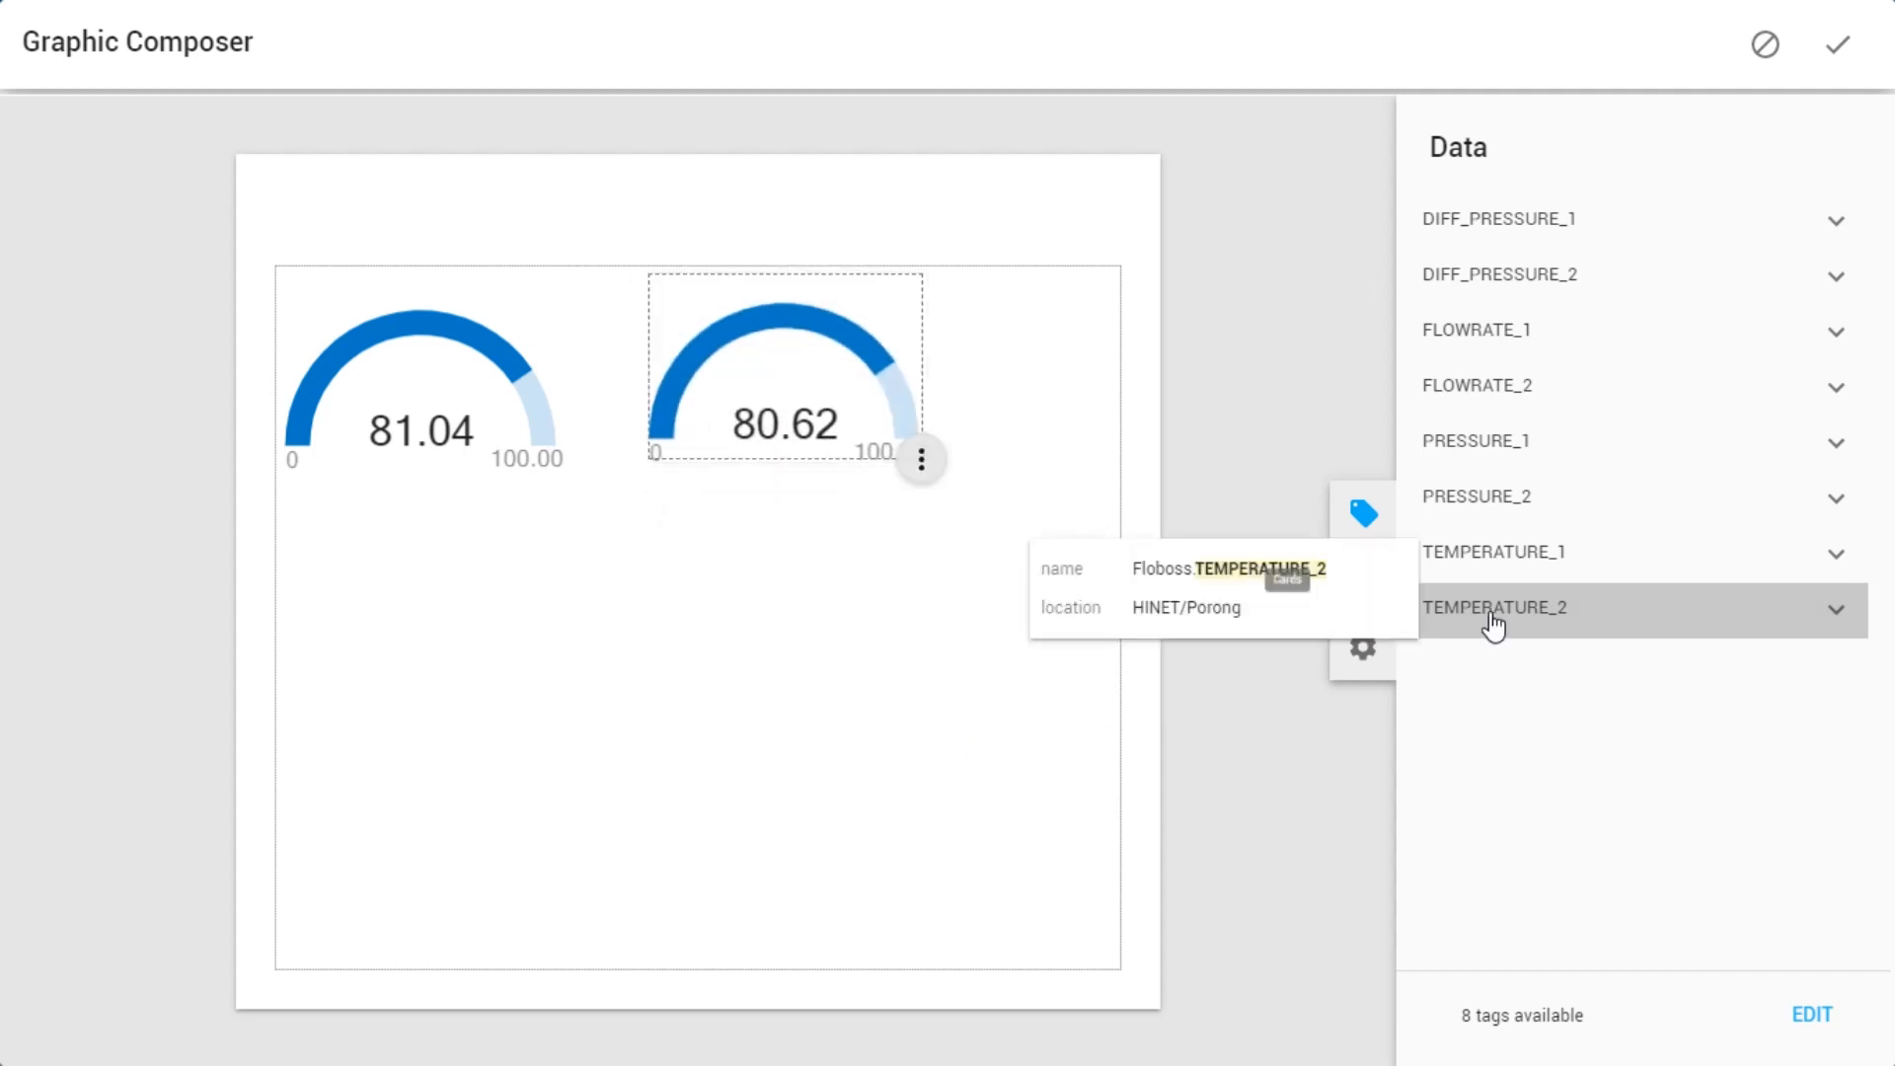
pyautogui.moveTo(1506, 448); pyautogui.dragTo(376, 542)
pyautogui.moveTo(1454, 472)
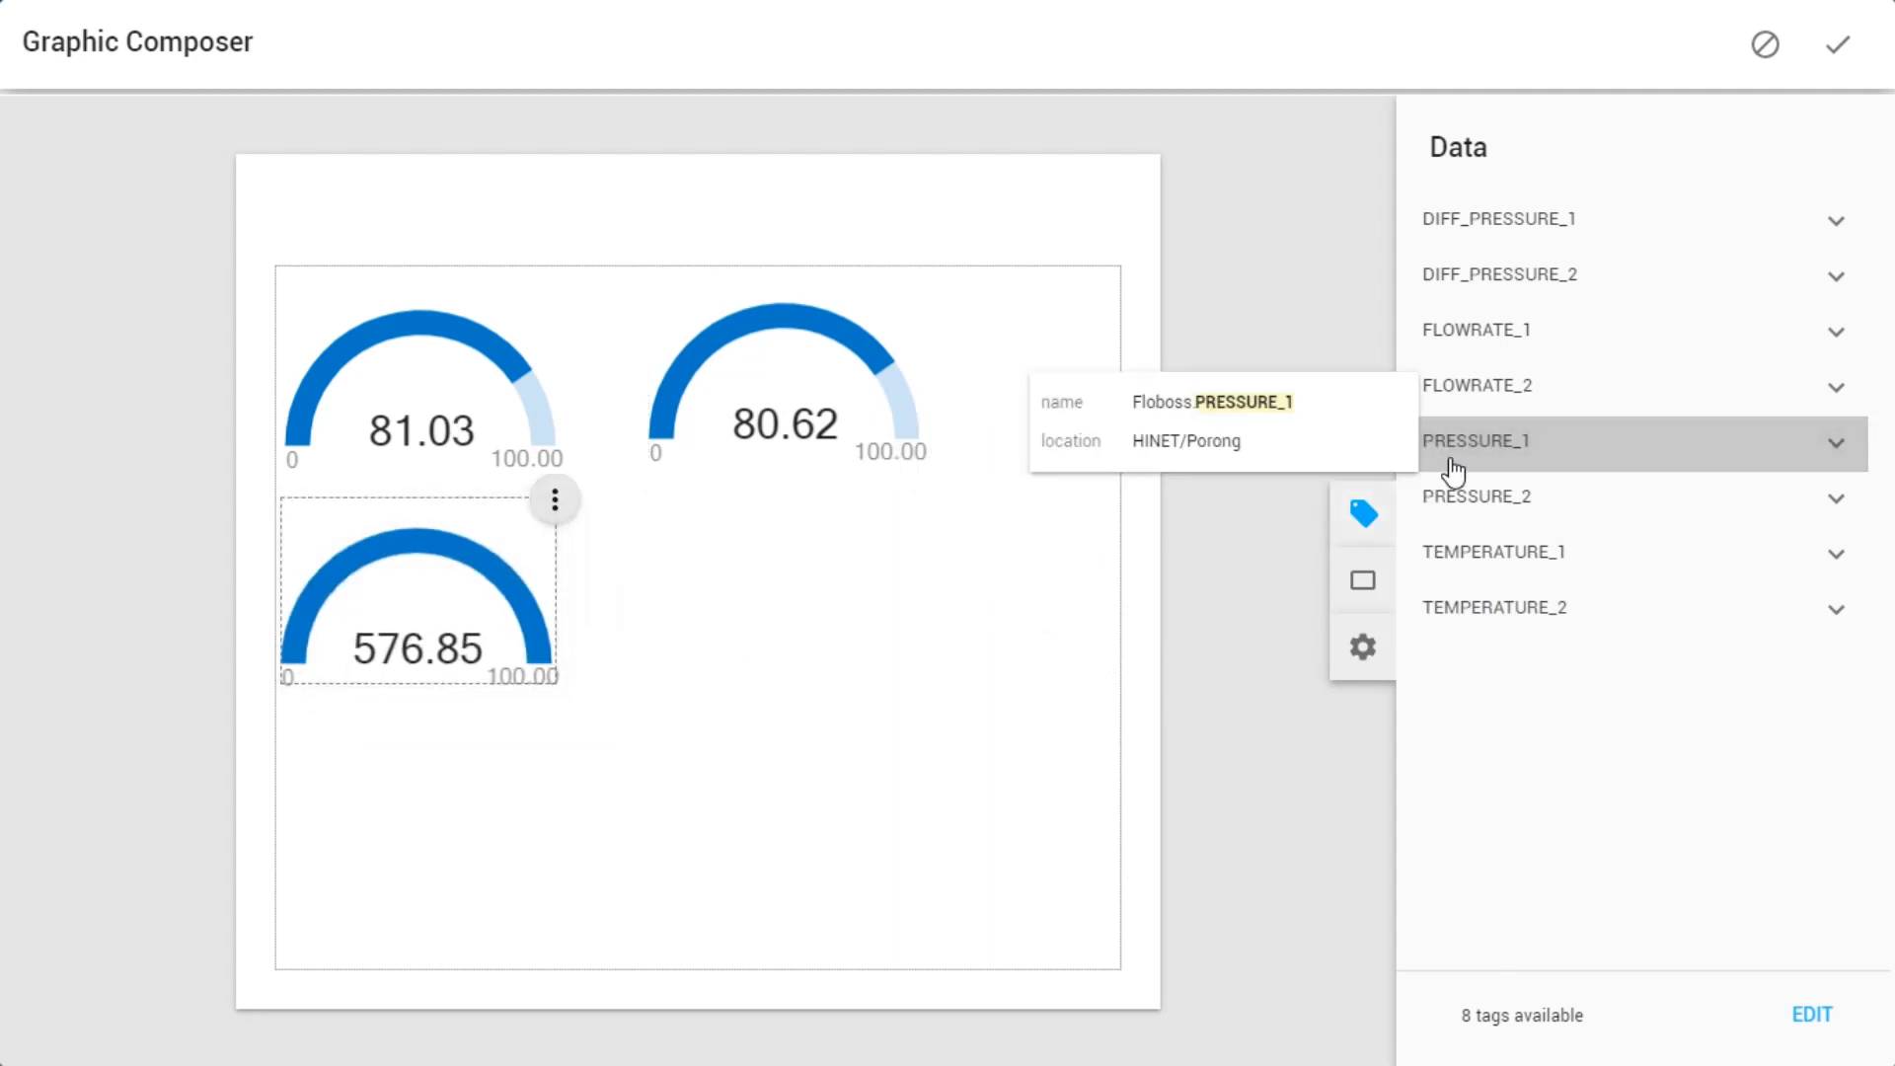
pyautogui.moveTo(1471, 512); pyautogui.dragTo(748, 633)
pyautogui.moveTo(910, 709); pyautogui.dragTo(917, 719)
pyautogui.moveTo(1542, 245); pyautogui.dragTo(453, 803)
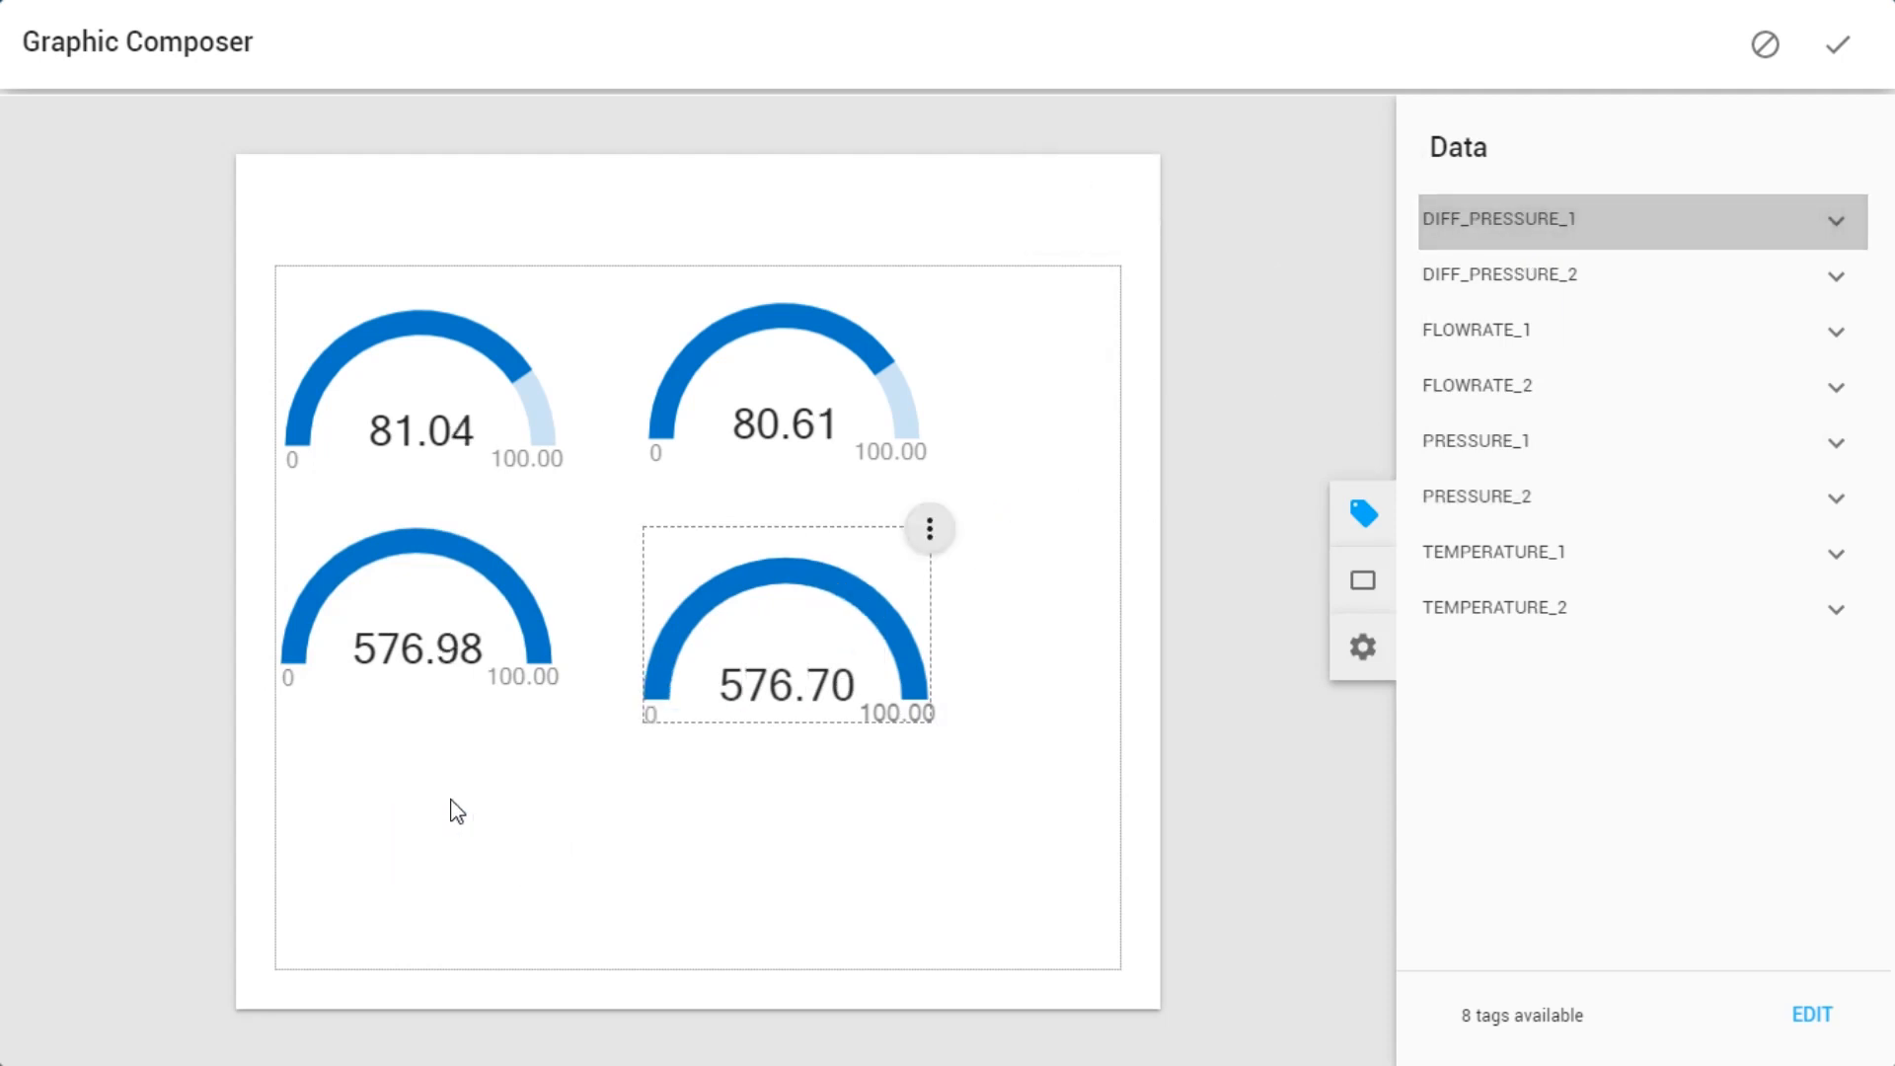
pyautogui.moveTo(1507, 284); pyautogui.dragTo(816, 825)
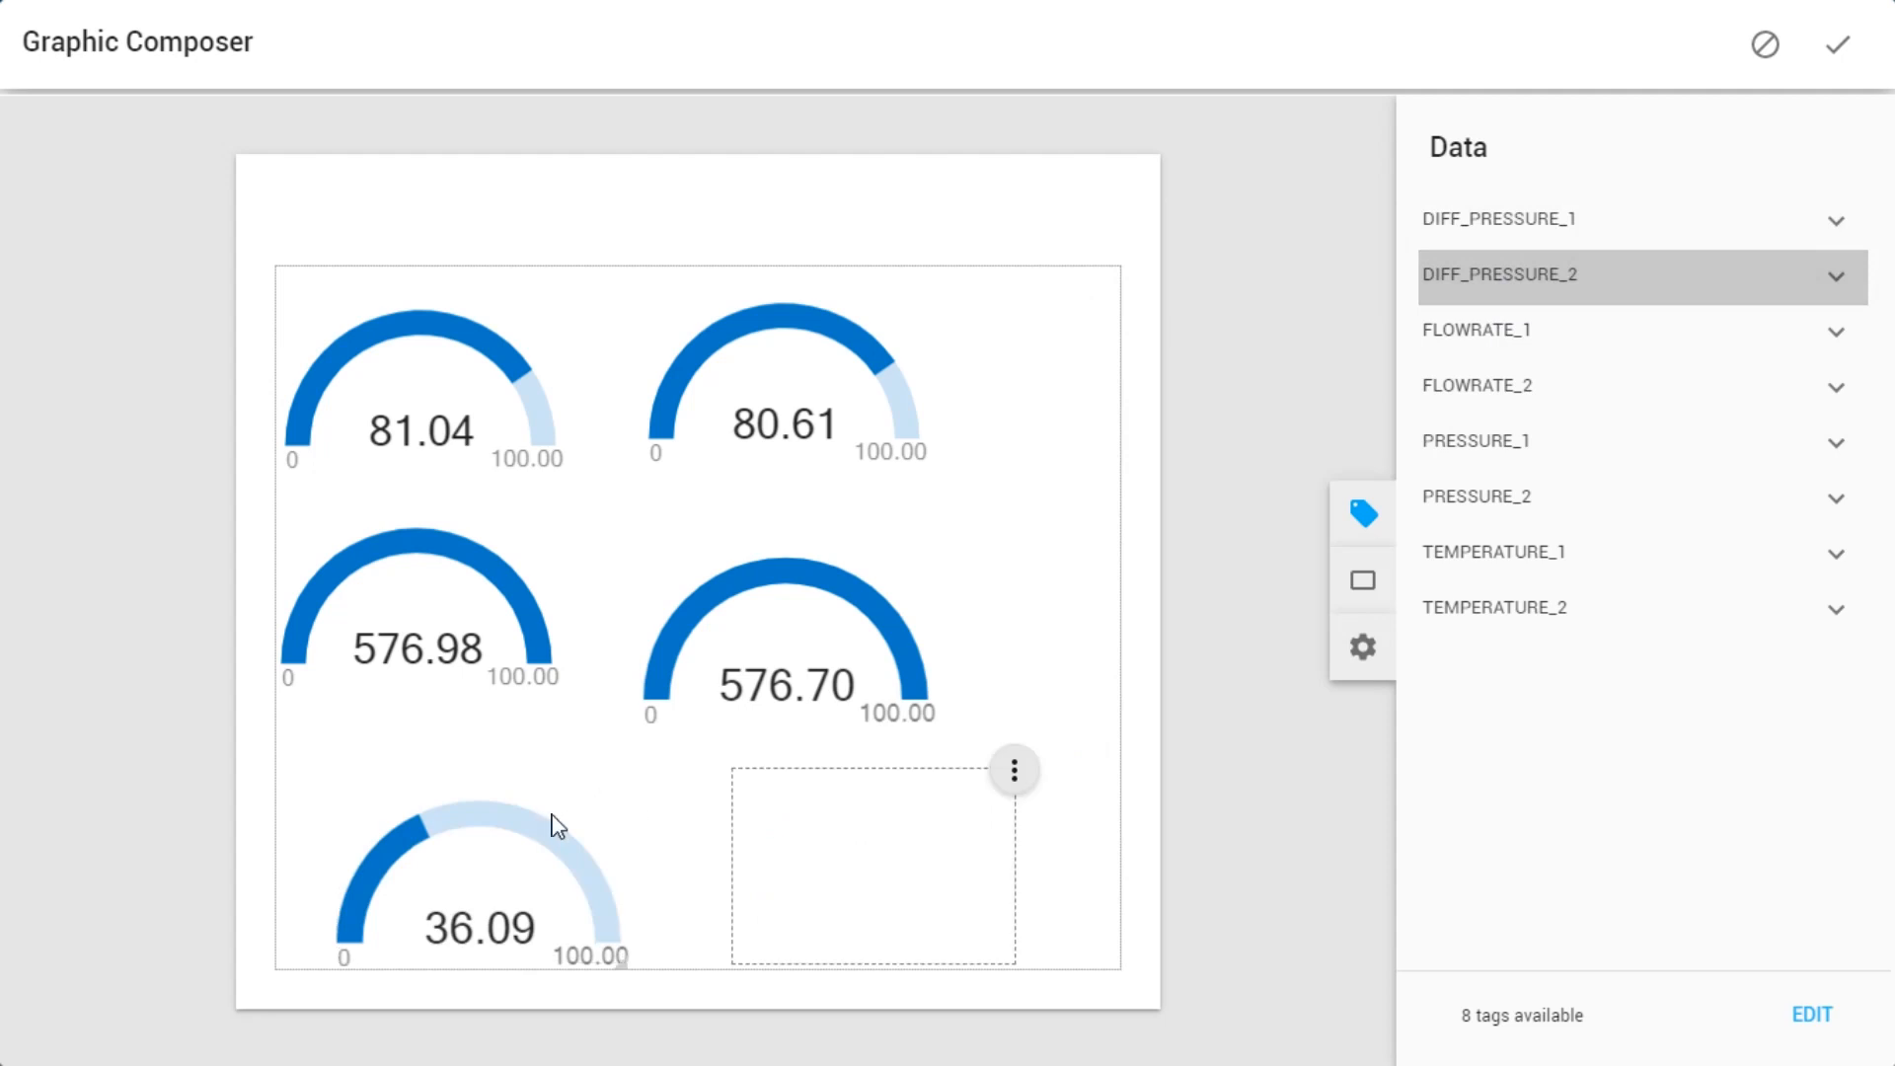
# Step: Arrange the six gauges into an evenly spaced grid of two columns and three rows
pyautogui.moveTo(505, 793); pyautogui.dragTo(468, 765)
pyautogui.moveTo(449, 552); pyautogui.dragTo(465, 542)
pyautogui.moveTo(778, 636); pyautogui.dragTo(823, 613)
pyautogui.moveTo(796, 397); pyautogui.dragTo(868, 384)
pyautogui.moveTo(817, 600); pyautogui.dragTo(850, 577)
pyautogui.moveTo(444, 394)
pyautogui.mouseDown()
pyautogui.moveTo(517, 305)
pyautogui.moveTo(444, 371)
pyautogui.mouseUp()
pyautogui.moveTo(427, 579)
pyautogui.mouseDown()
pyautogui.moveTo(423, 554)
pyautogui.moveTo(423, 574)
pyautogui.mouseUp()
pyautogui.moveTo(440, 790)
pyautogui.mouseDown()
pyautogui.moveTo(414, 787)
pyautogui.moveTo(435, 821)
pyautogui.mouseUp()
pyautogui.moveTo(790, 868)
pyautogui.mouseDown()
pyautogui.moveTo(774, 879)
pyautogui.moveTo(825, 868)
pyautogui.mouseUp()
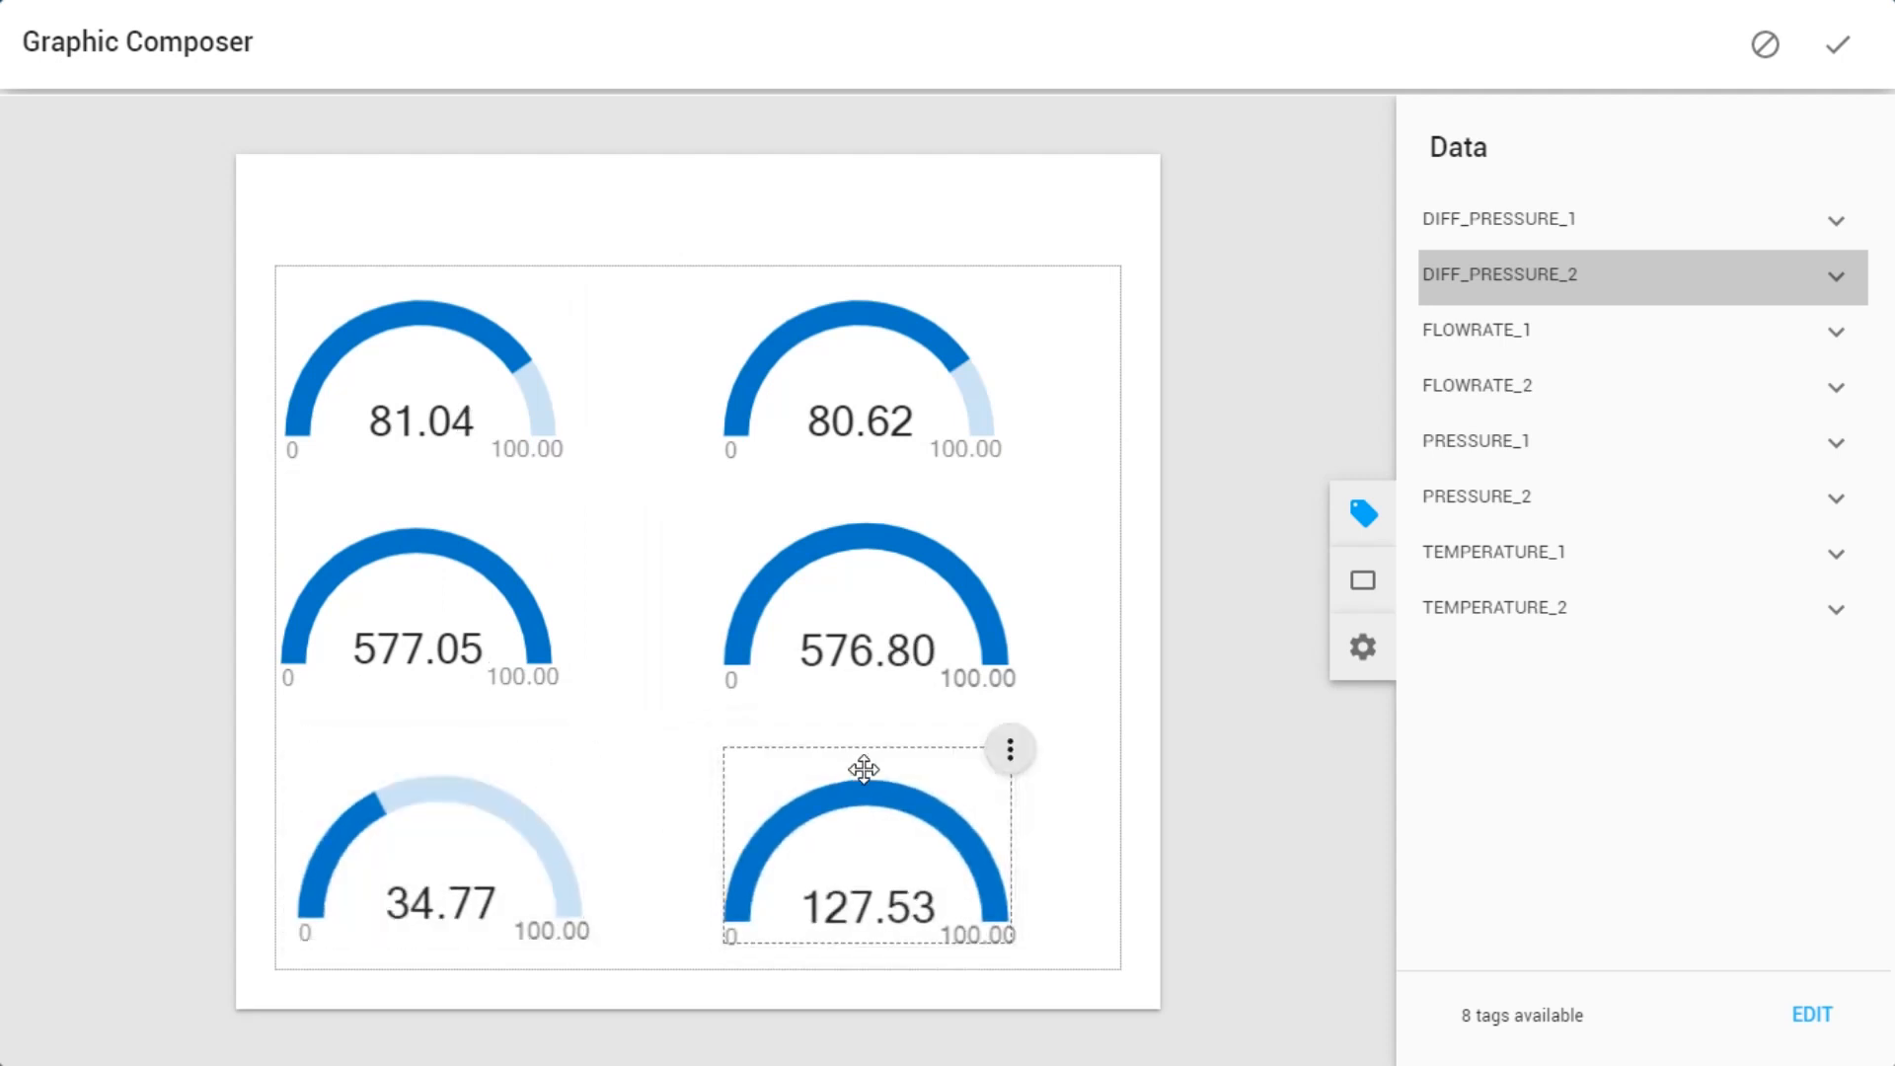
# Step: Change the DIFF_PRESSURE_2 gauge to the full-circle style, and adjust its size and position under the PRESSURE_2 gauge
pyautogui.click(1012, 752)
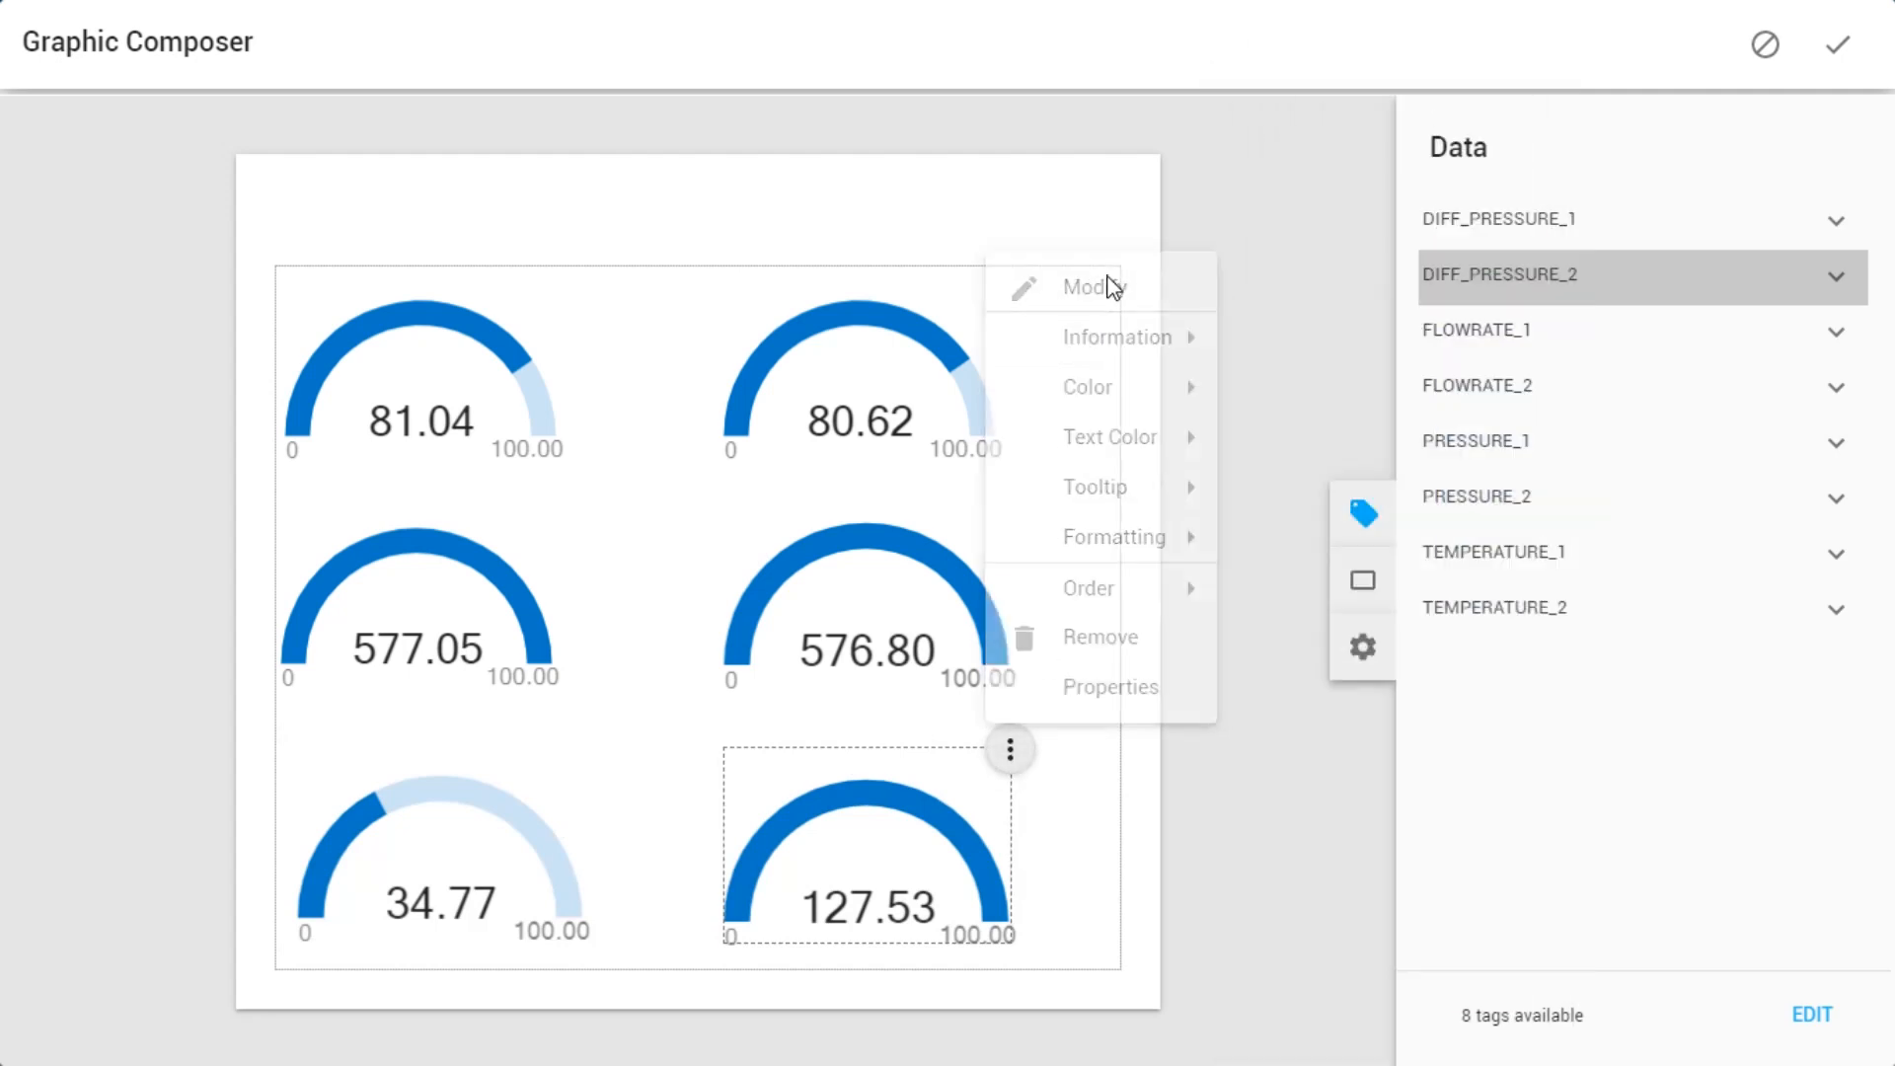
pyautogui.click(1111, 285)
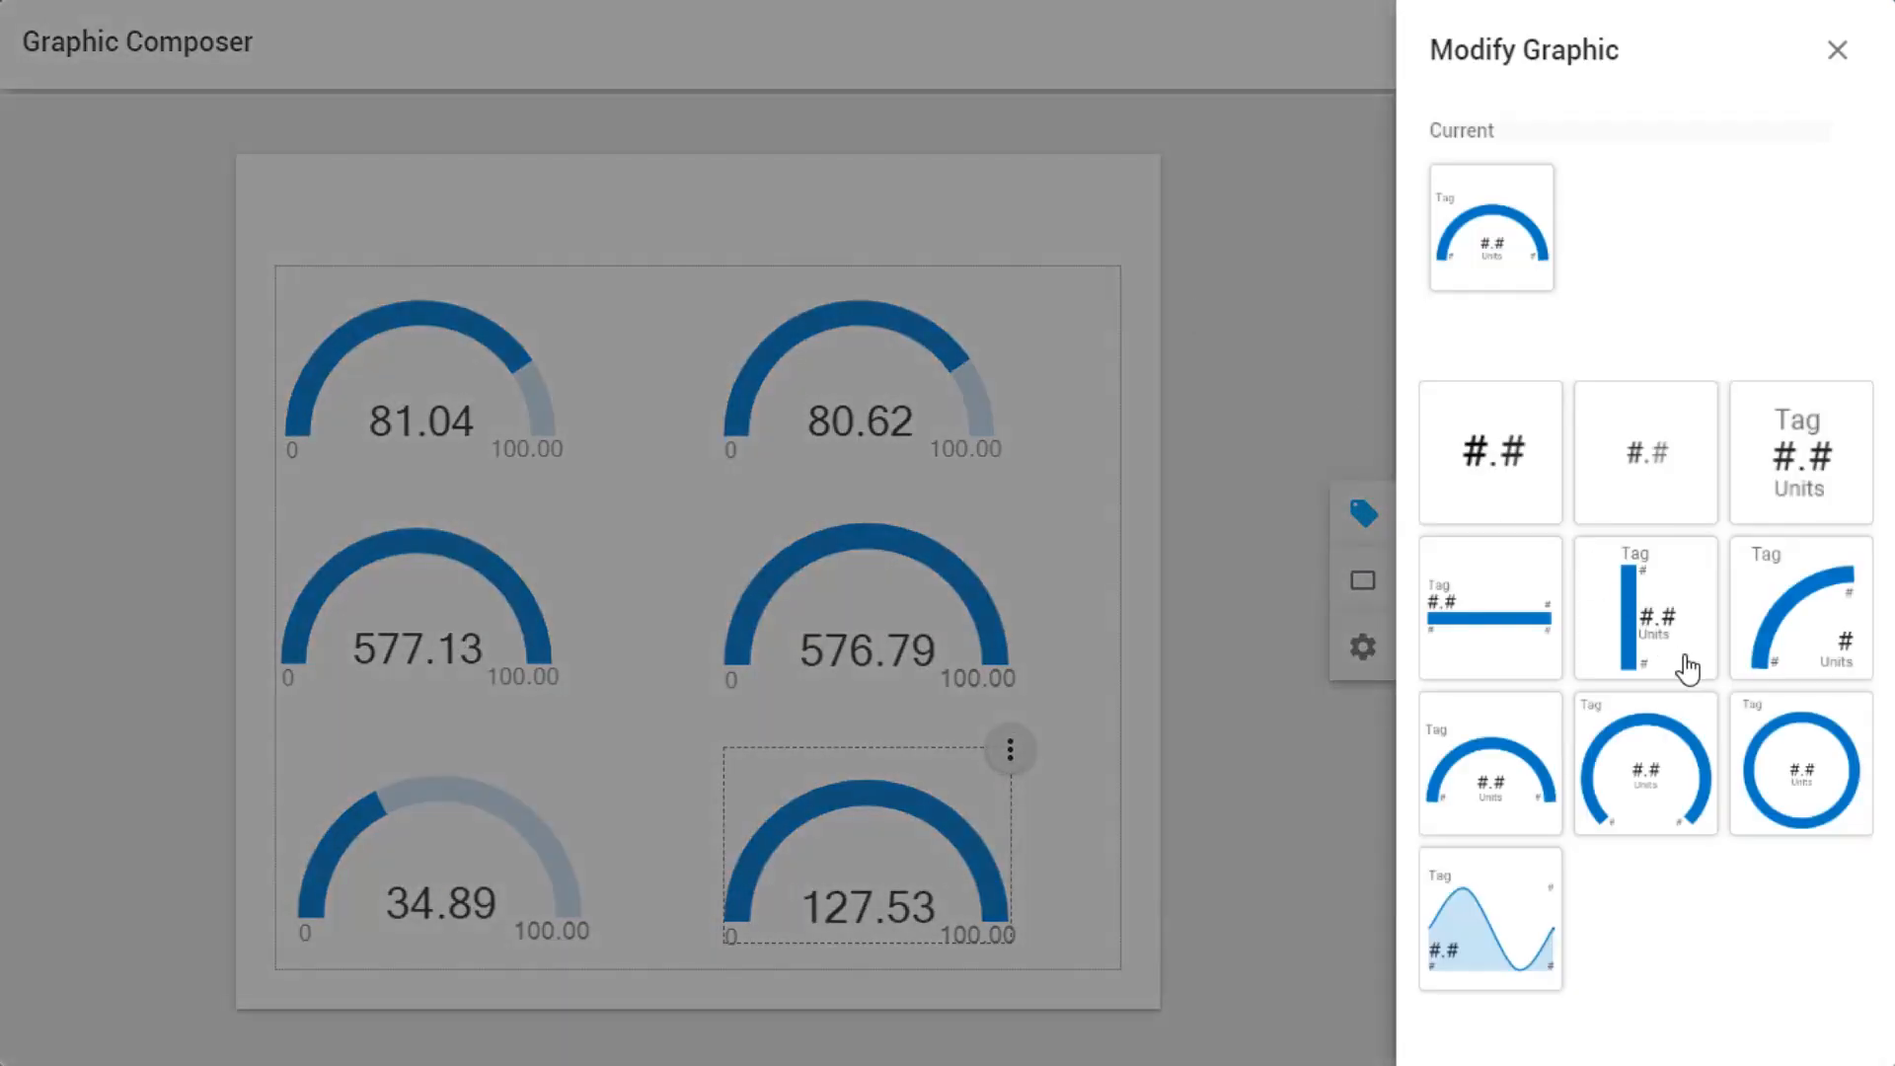
pyautogui.click(1799, 805)
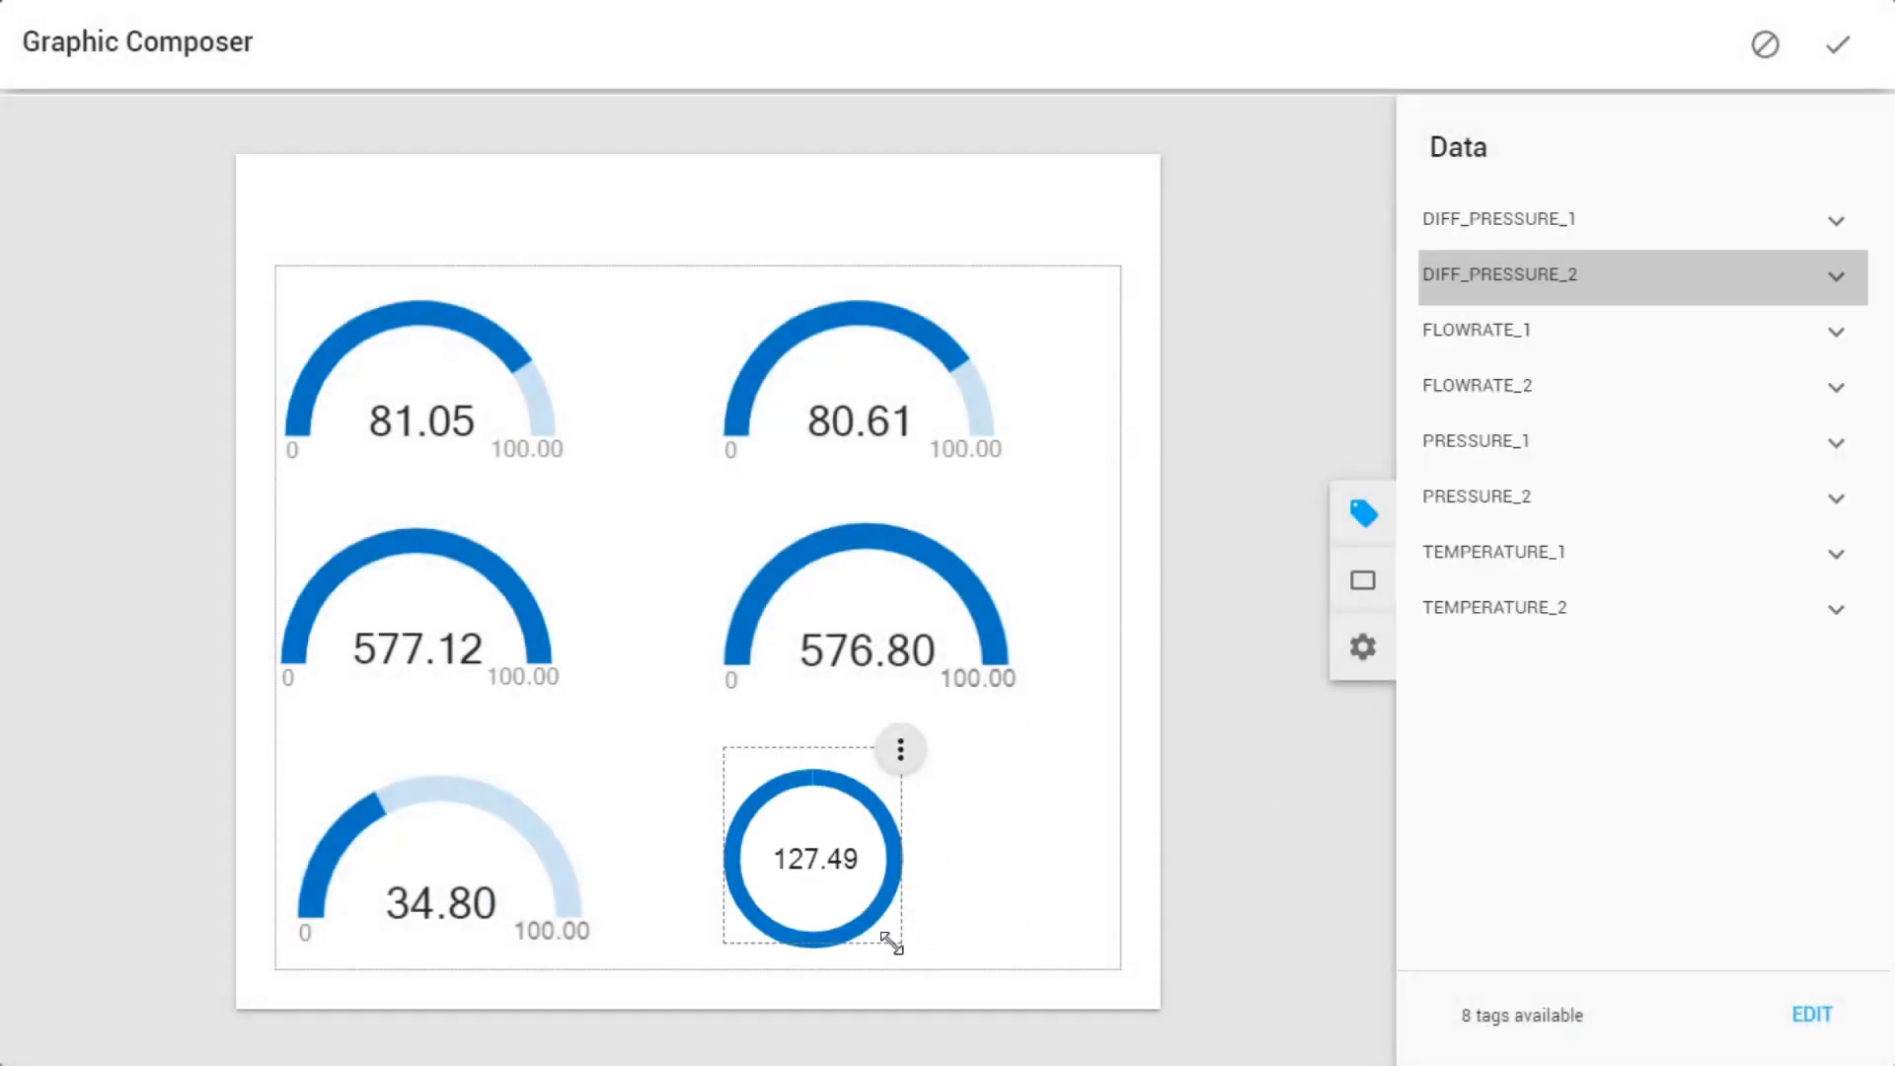
pyautogui.moveTo(891, 942); pyautogui.dragTo(905, 898)
pyautogui.moveTo(798, 834); pyautogui.dragTo(845, 820)
# Step: Change the DIFF_PRESSURE_1 gauge to the open-bottom round style, and enlarge it to line up under the PRESSURE_1 gauge
pyautogui.click(514, 856)
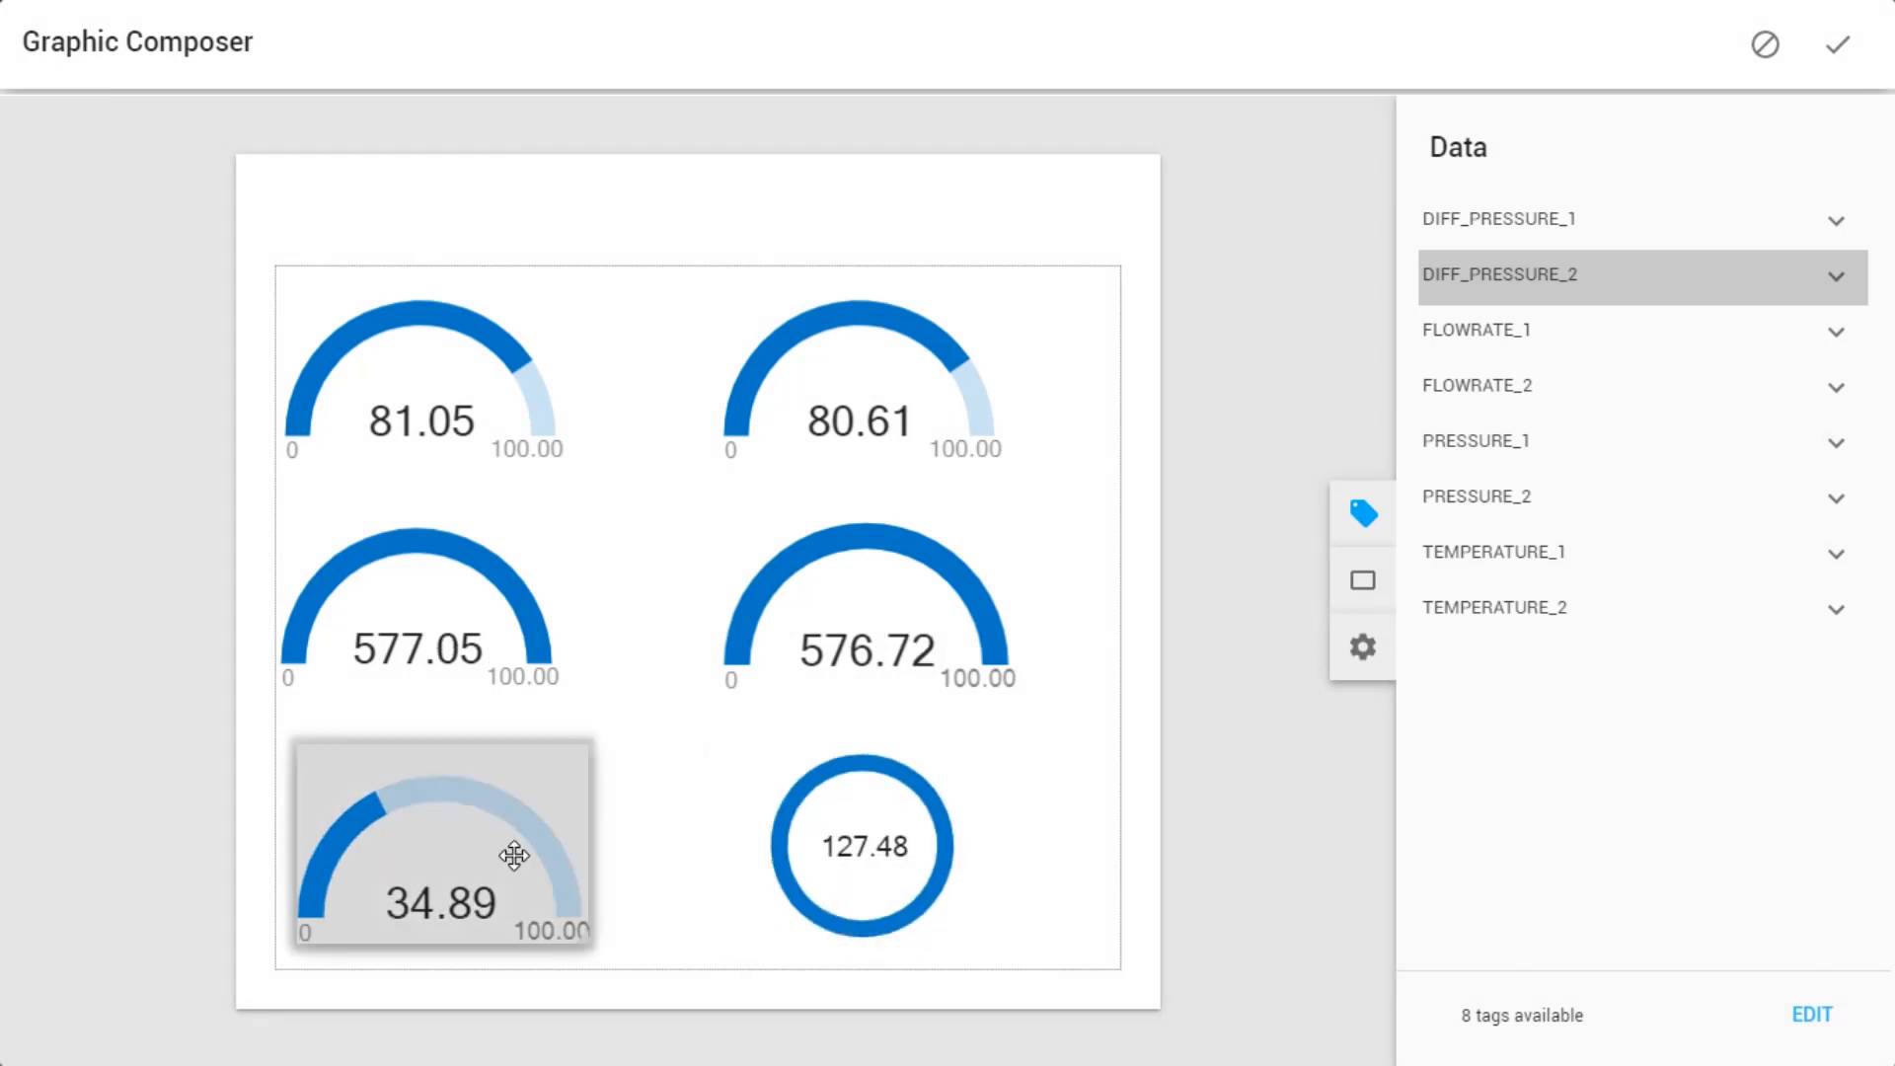
pyautogui.click(586, 750)
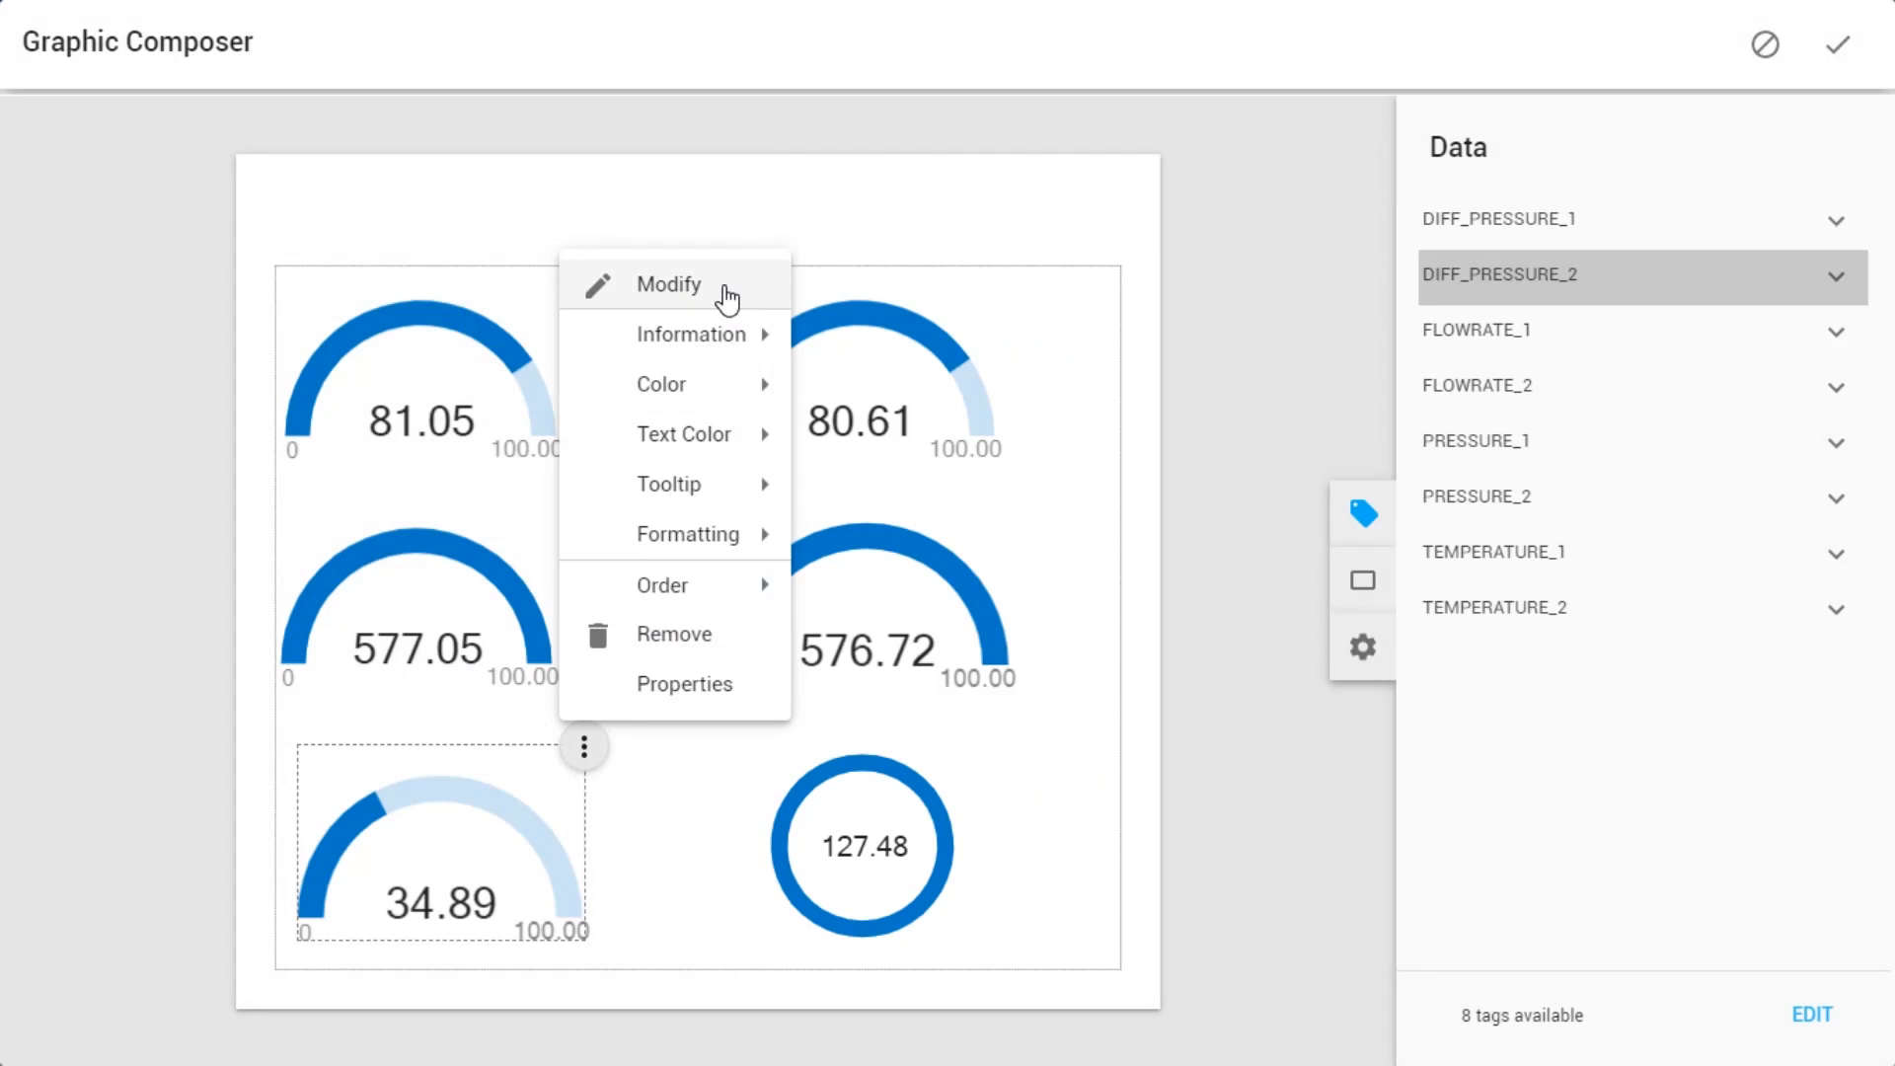
pyautogui.click(728, 292)
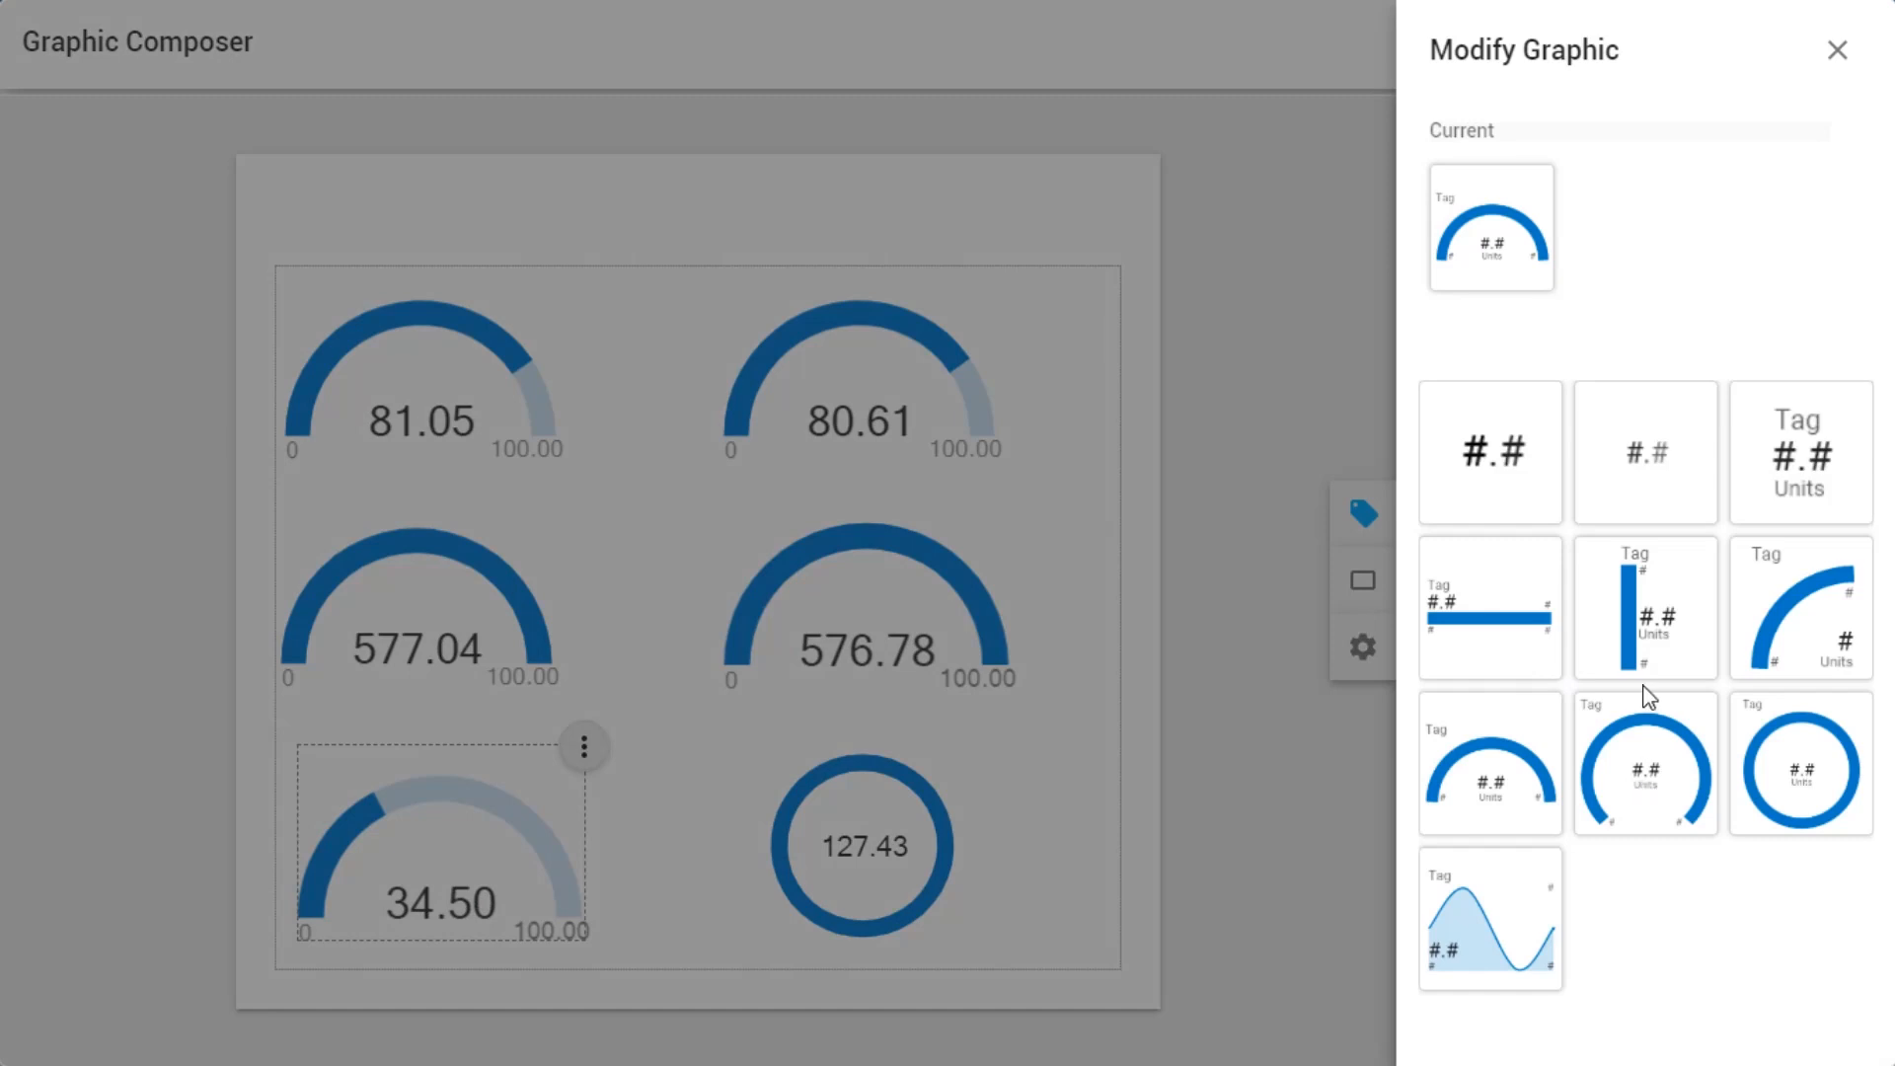
pyautogui.click(1624, 790)
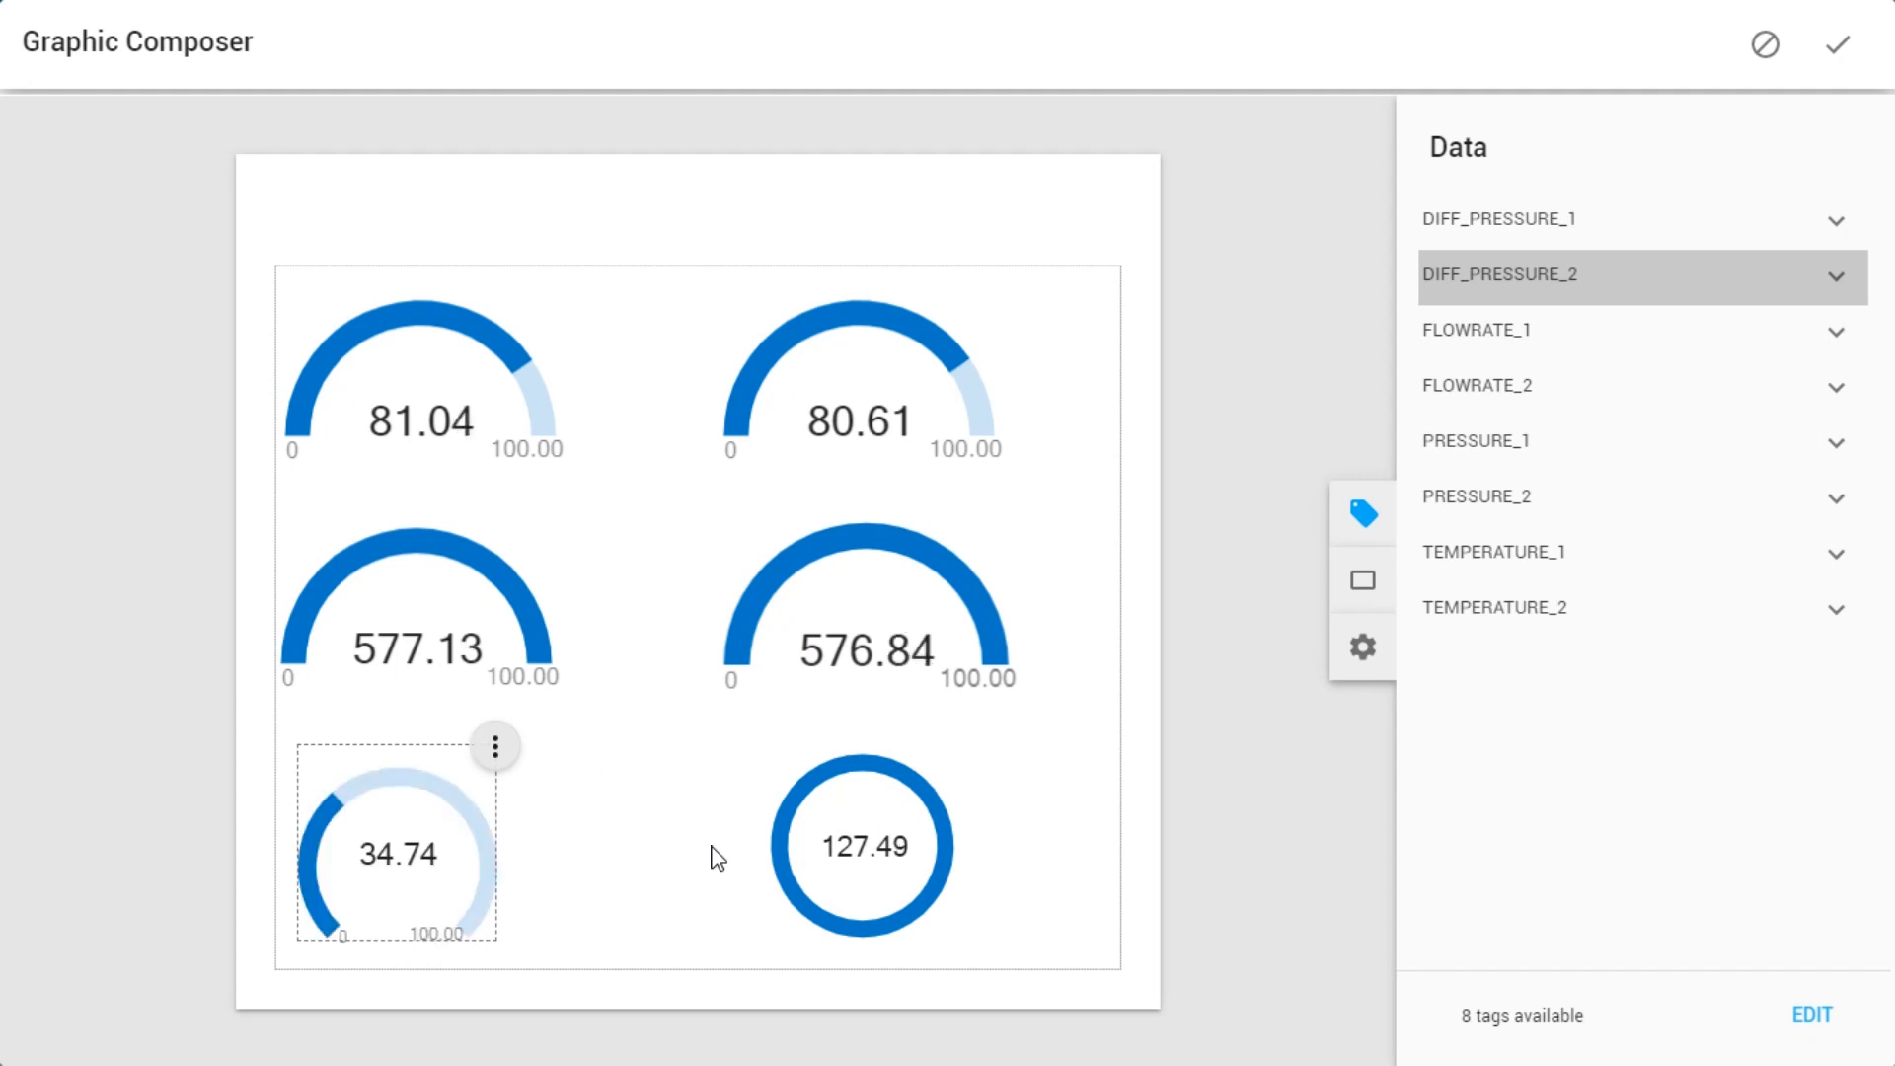
pyautogui.moveTo(491, 937); pyautogui.dragTo(522, 922)
pyautogui.moveTo(454, 845); pyautogui.dragTo(455, 819)
pyautogui.moveTo(518, 936); pyautogui.dragTo(587, 954)
pyautogui.moveTo(430, 812); pyautogui.dragTo(415, 809)
pyautogui.moveTo(538, 933); pyautogui.dragTo(574, 950)
pyautogui.click(658, 841)
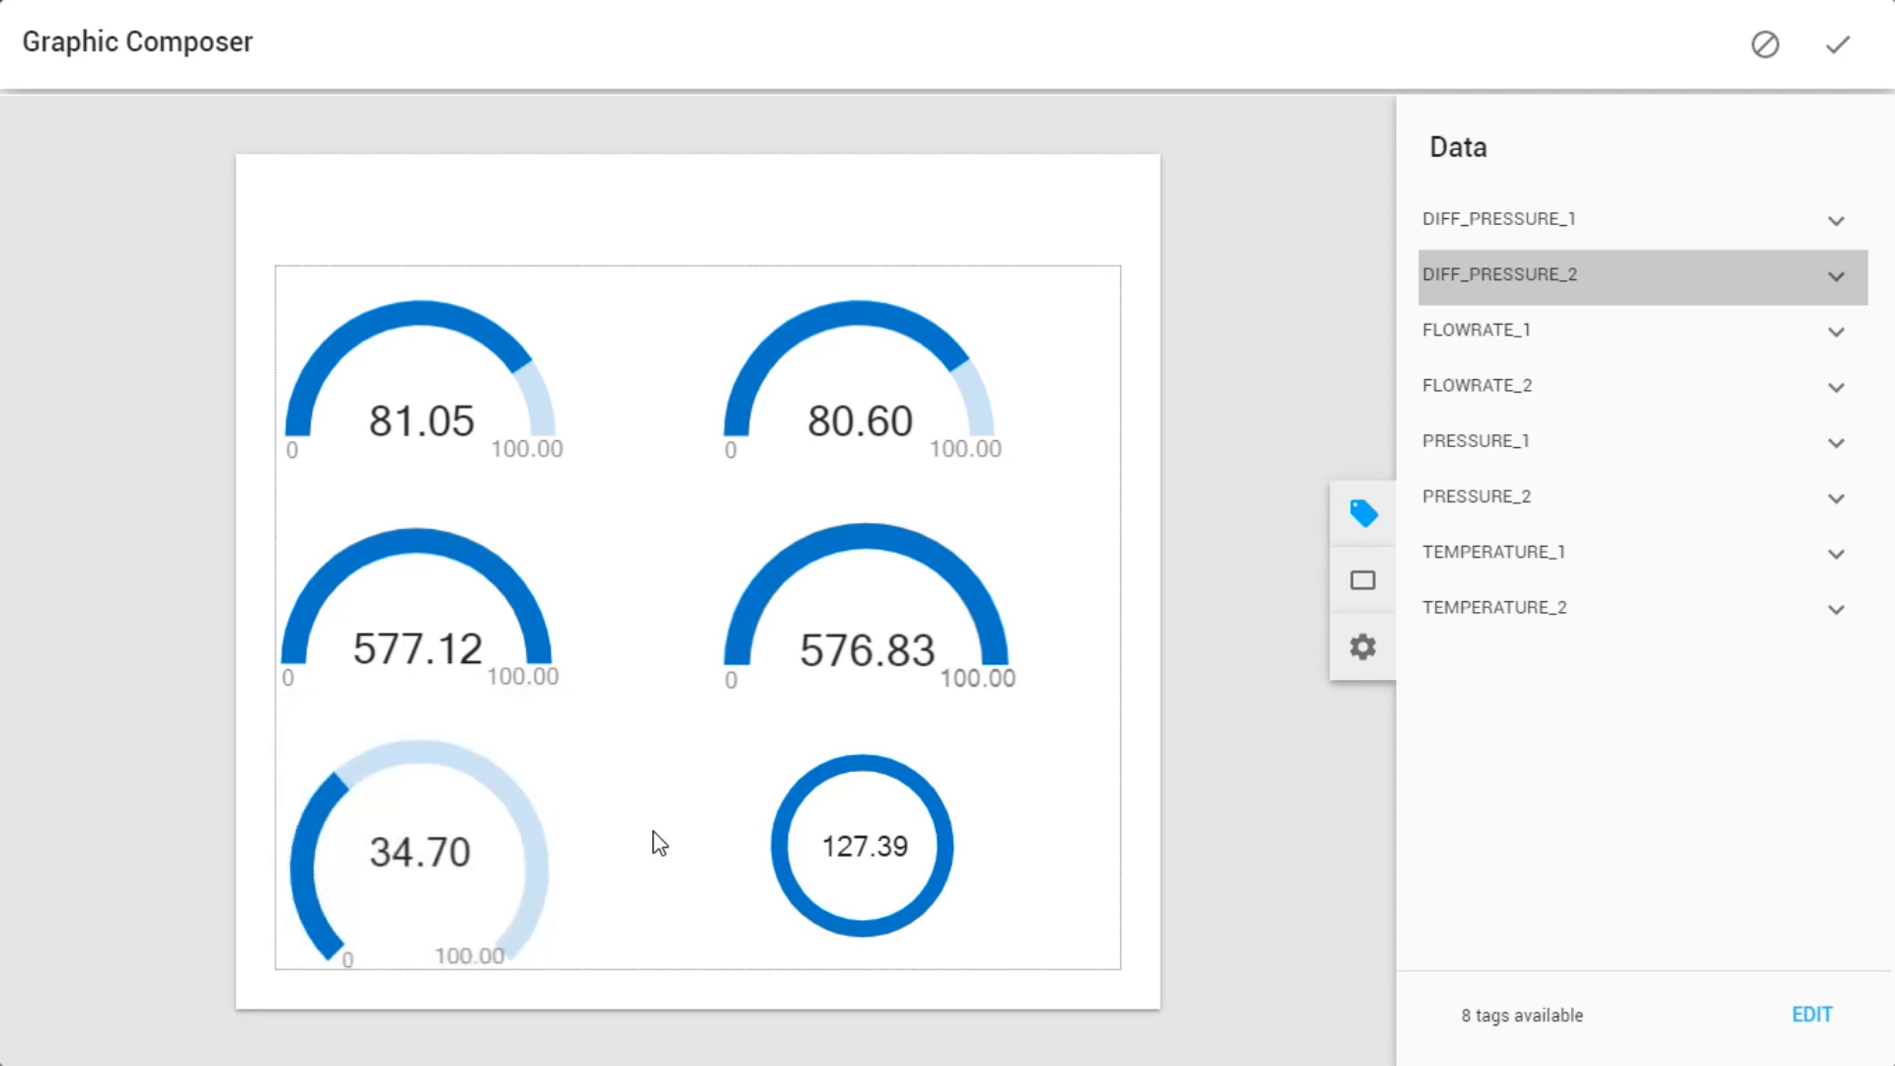
# Step: Finish the composed graphic and save it as content named Sensor Widget
pyautogui.click(1853, 51)
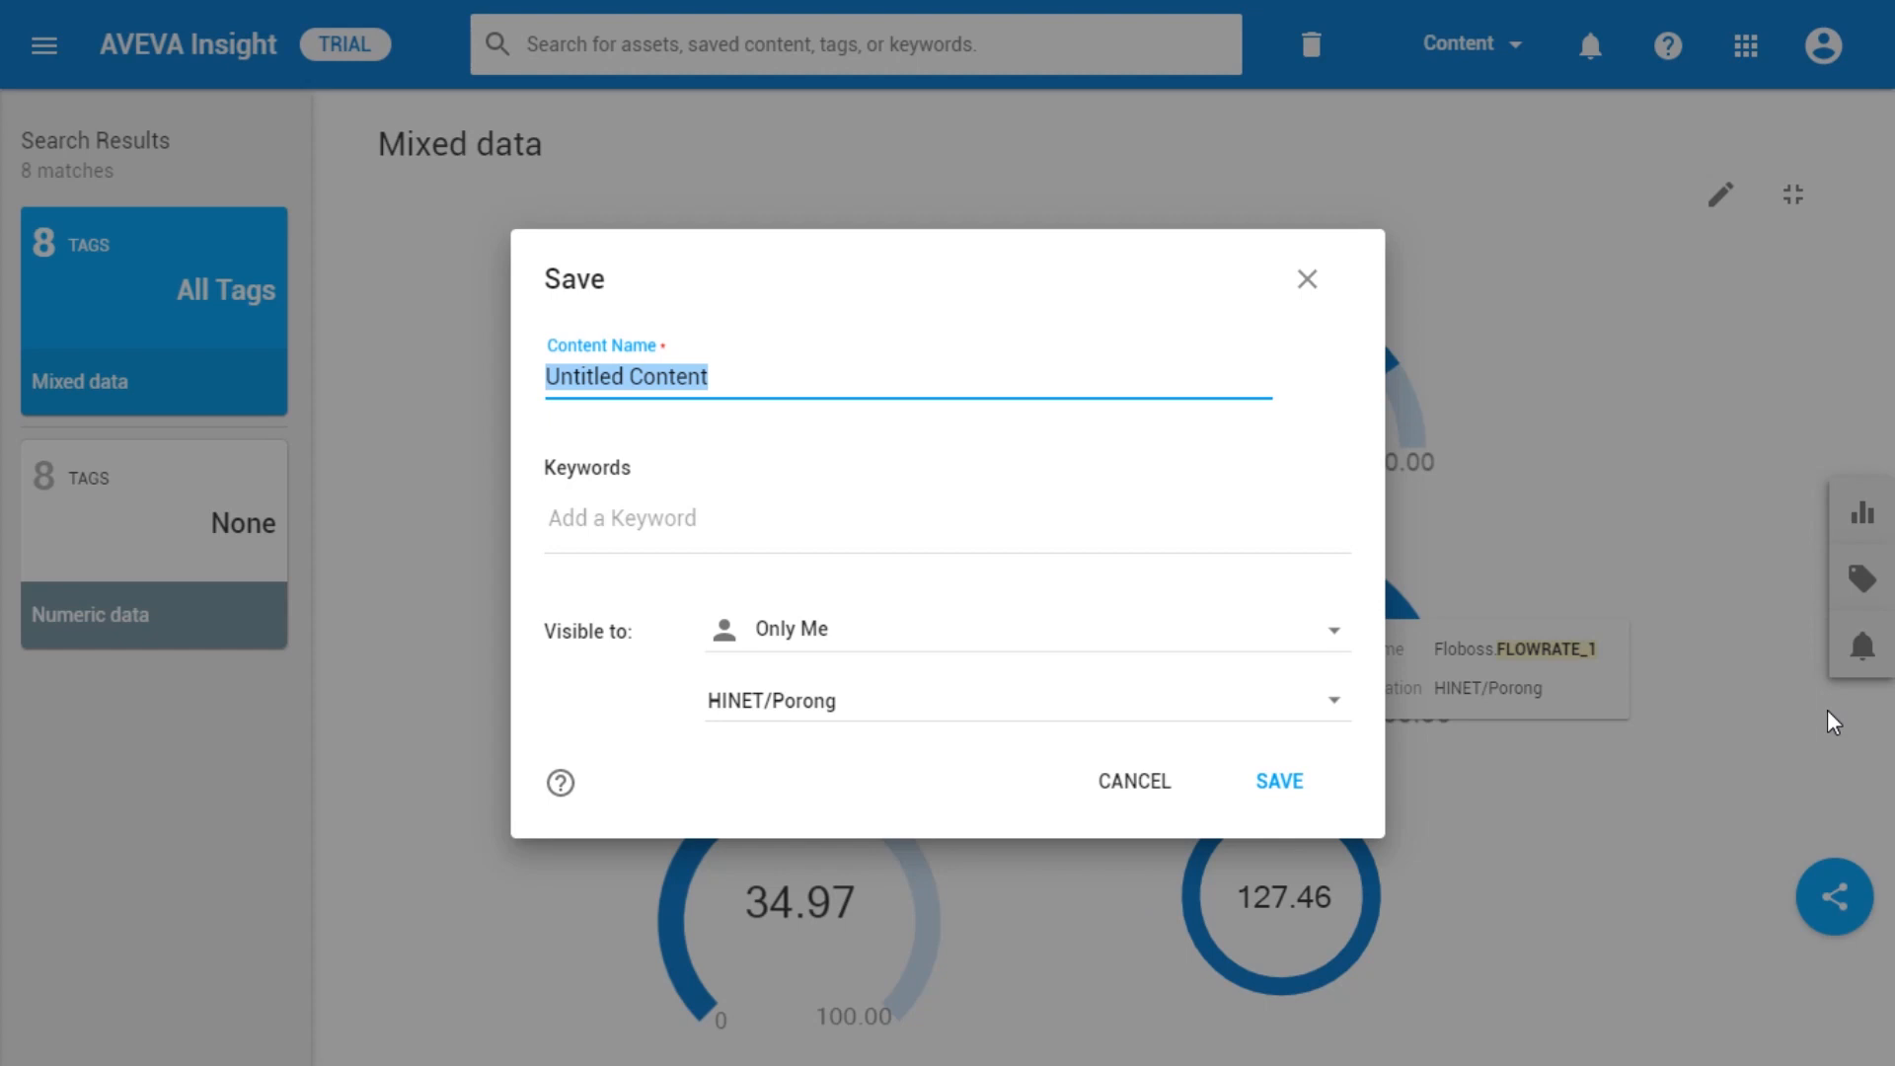
pyautogui.write('Sensor Wi')
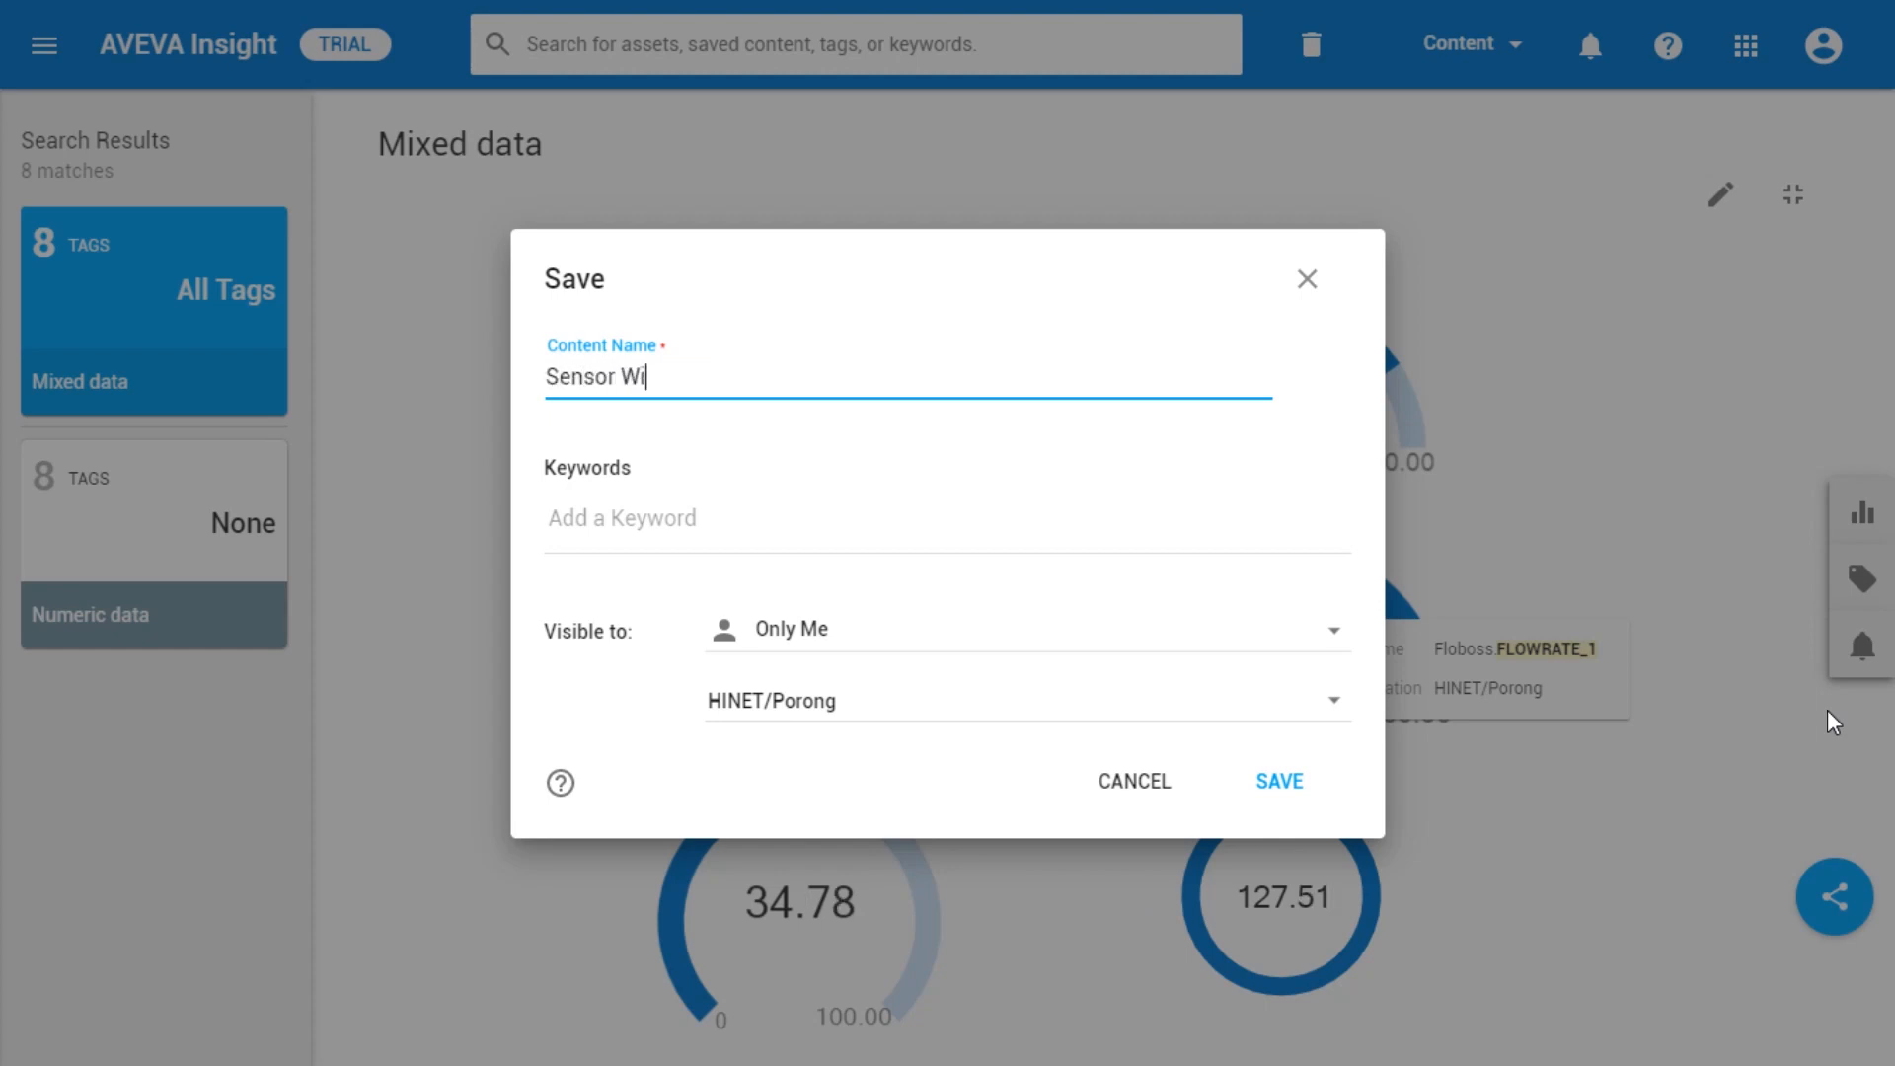
pyautogui.write('dget')
pyautogui.click(1279, 781)
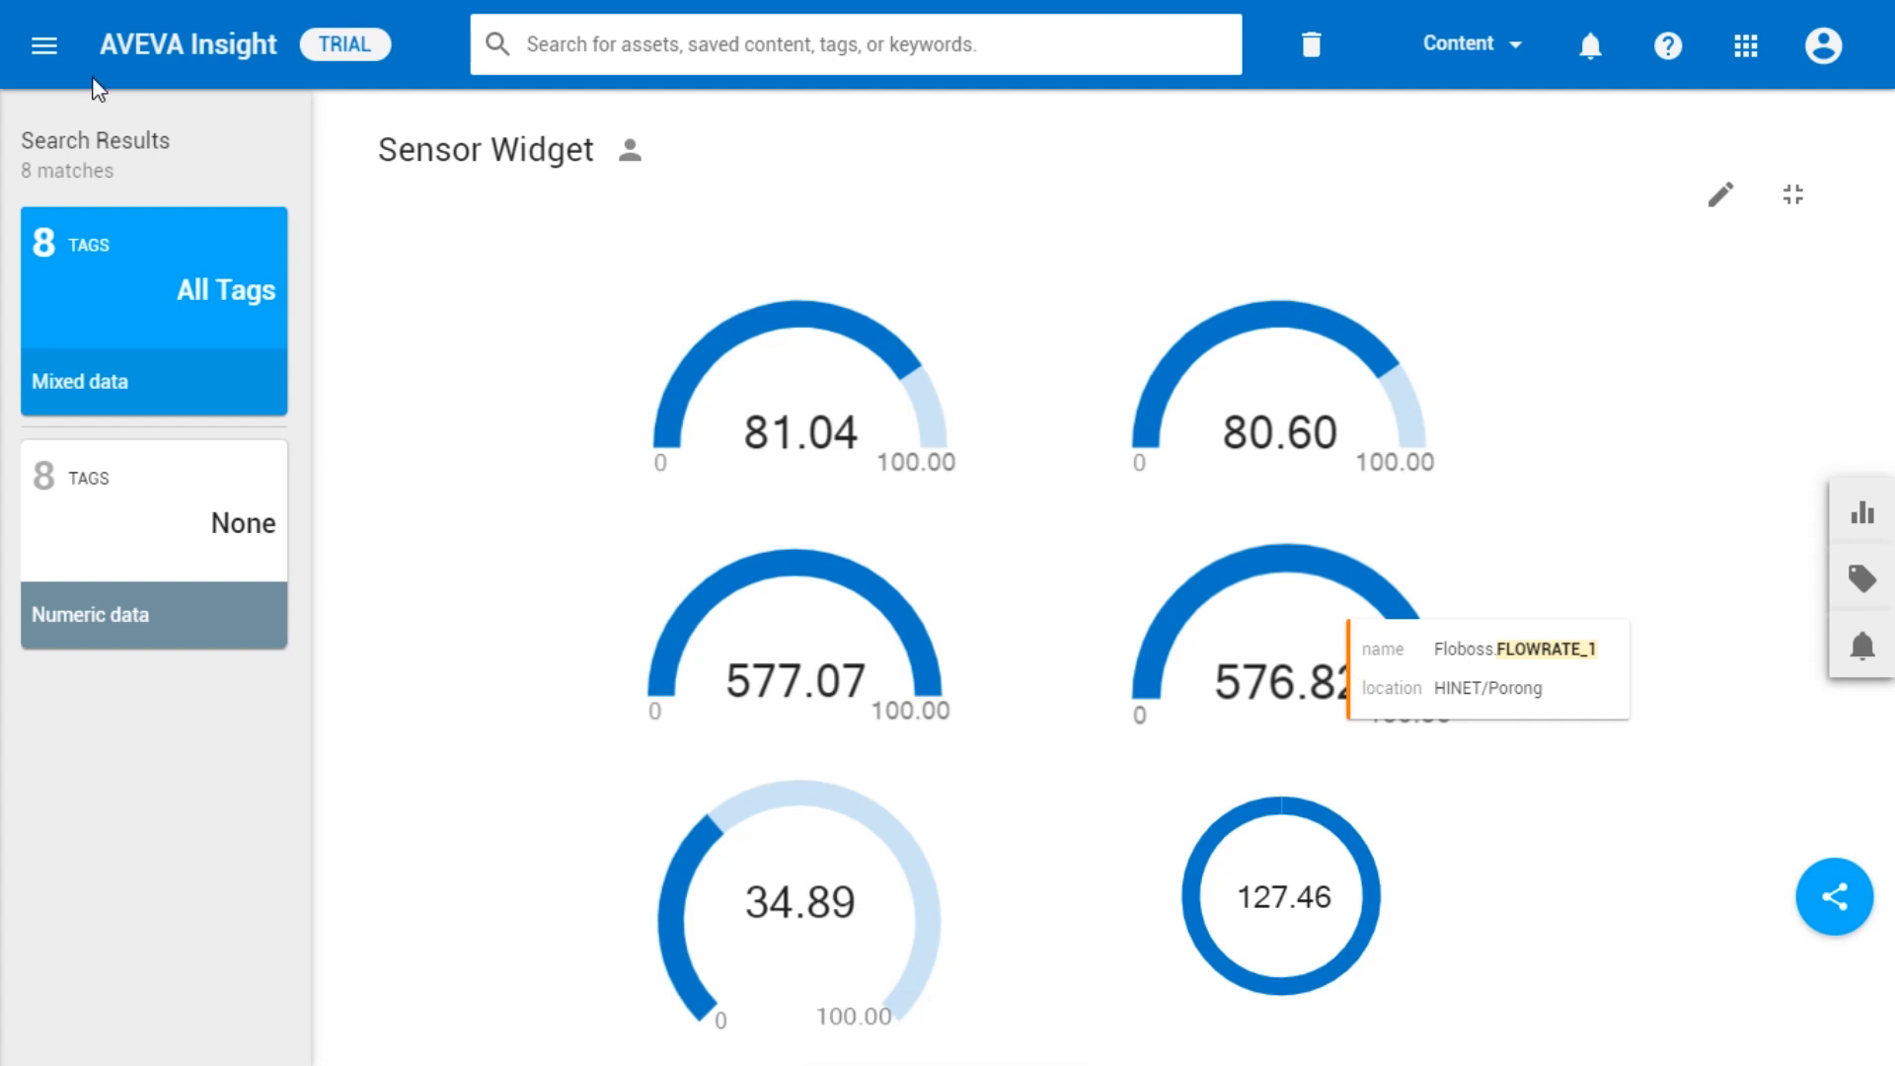
pyautogui.click(1838, 904)
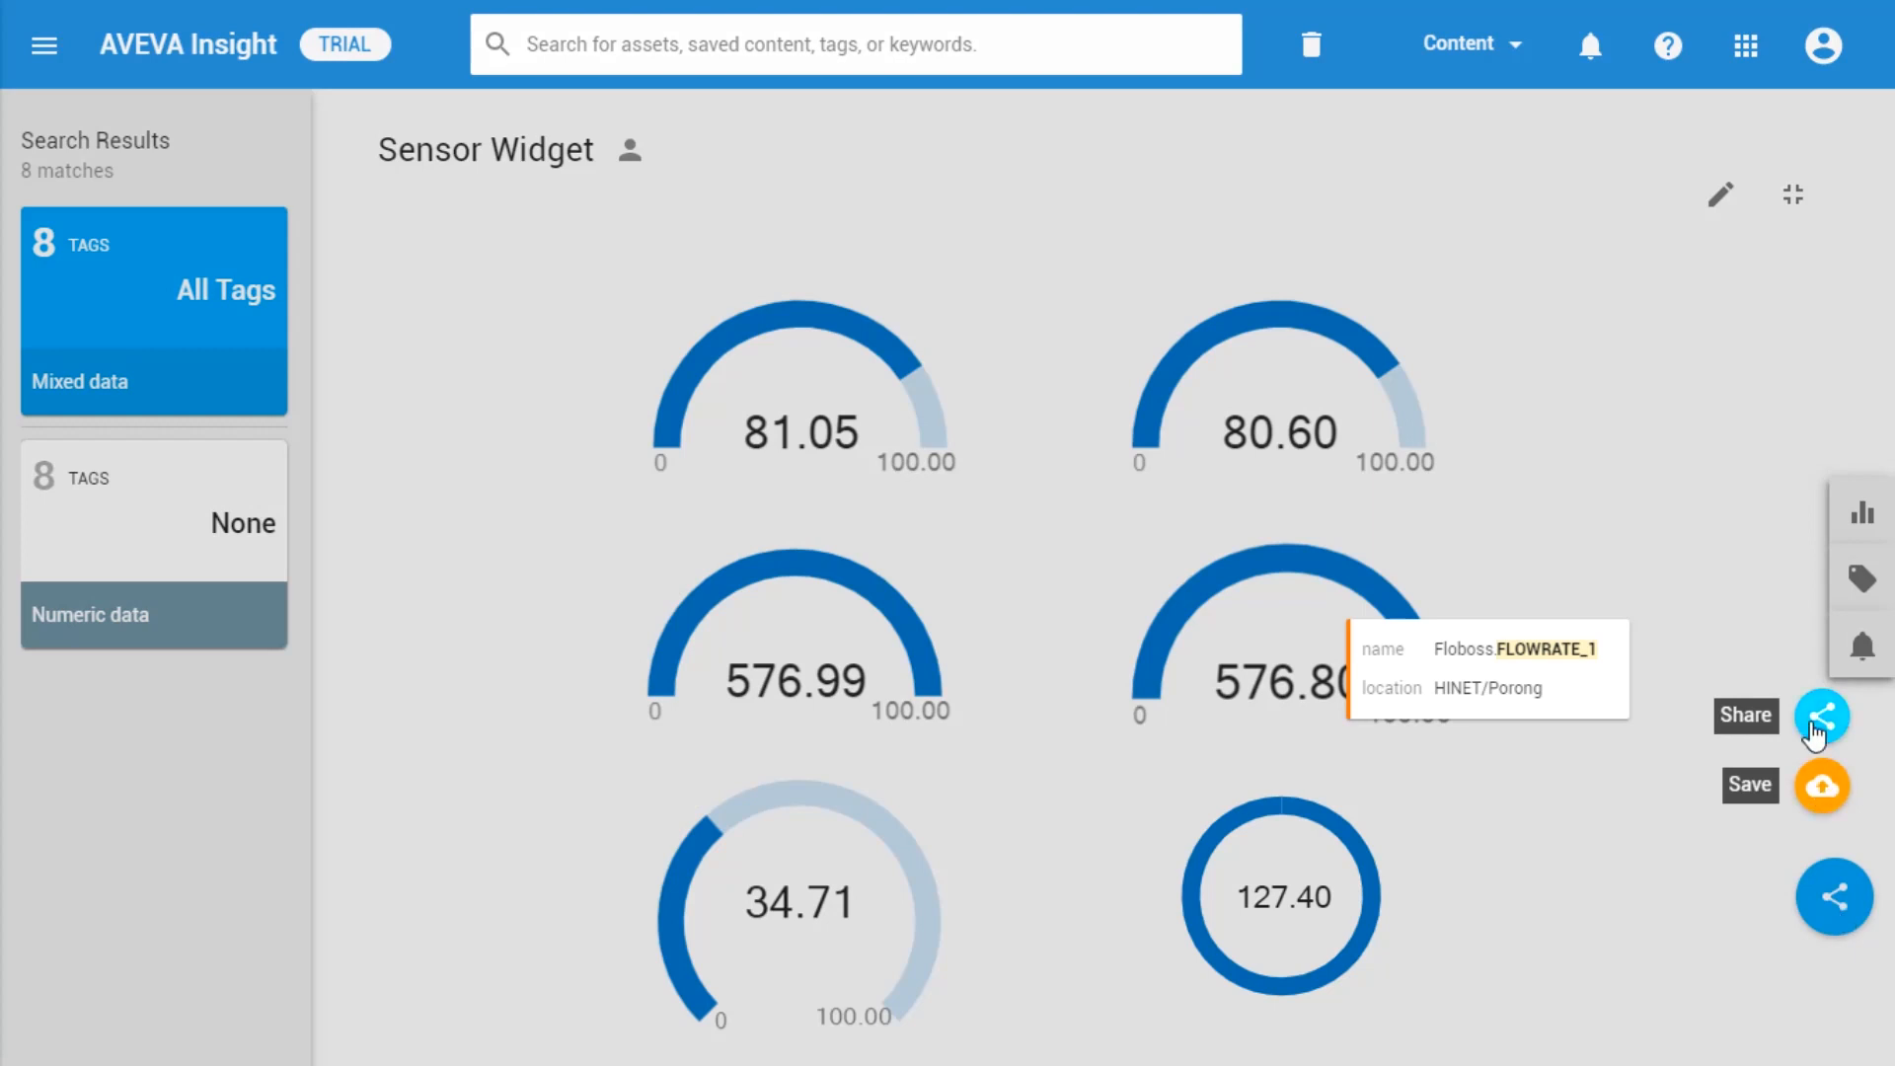
pyautogui.click(1660, 906)
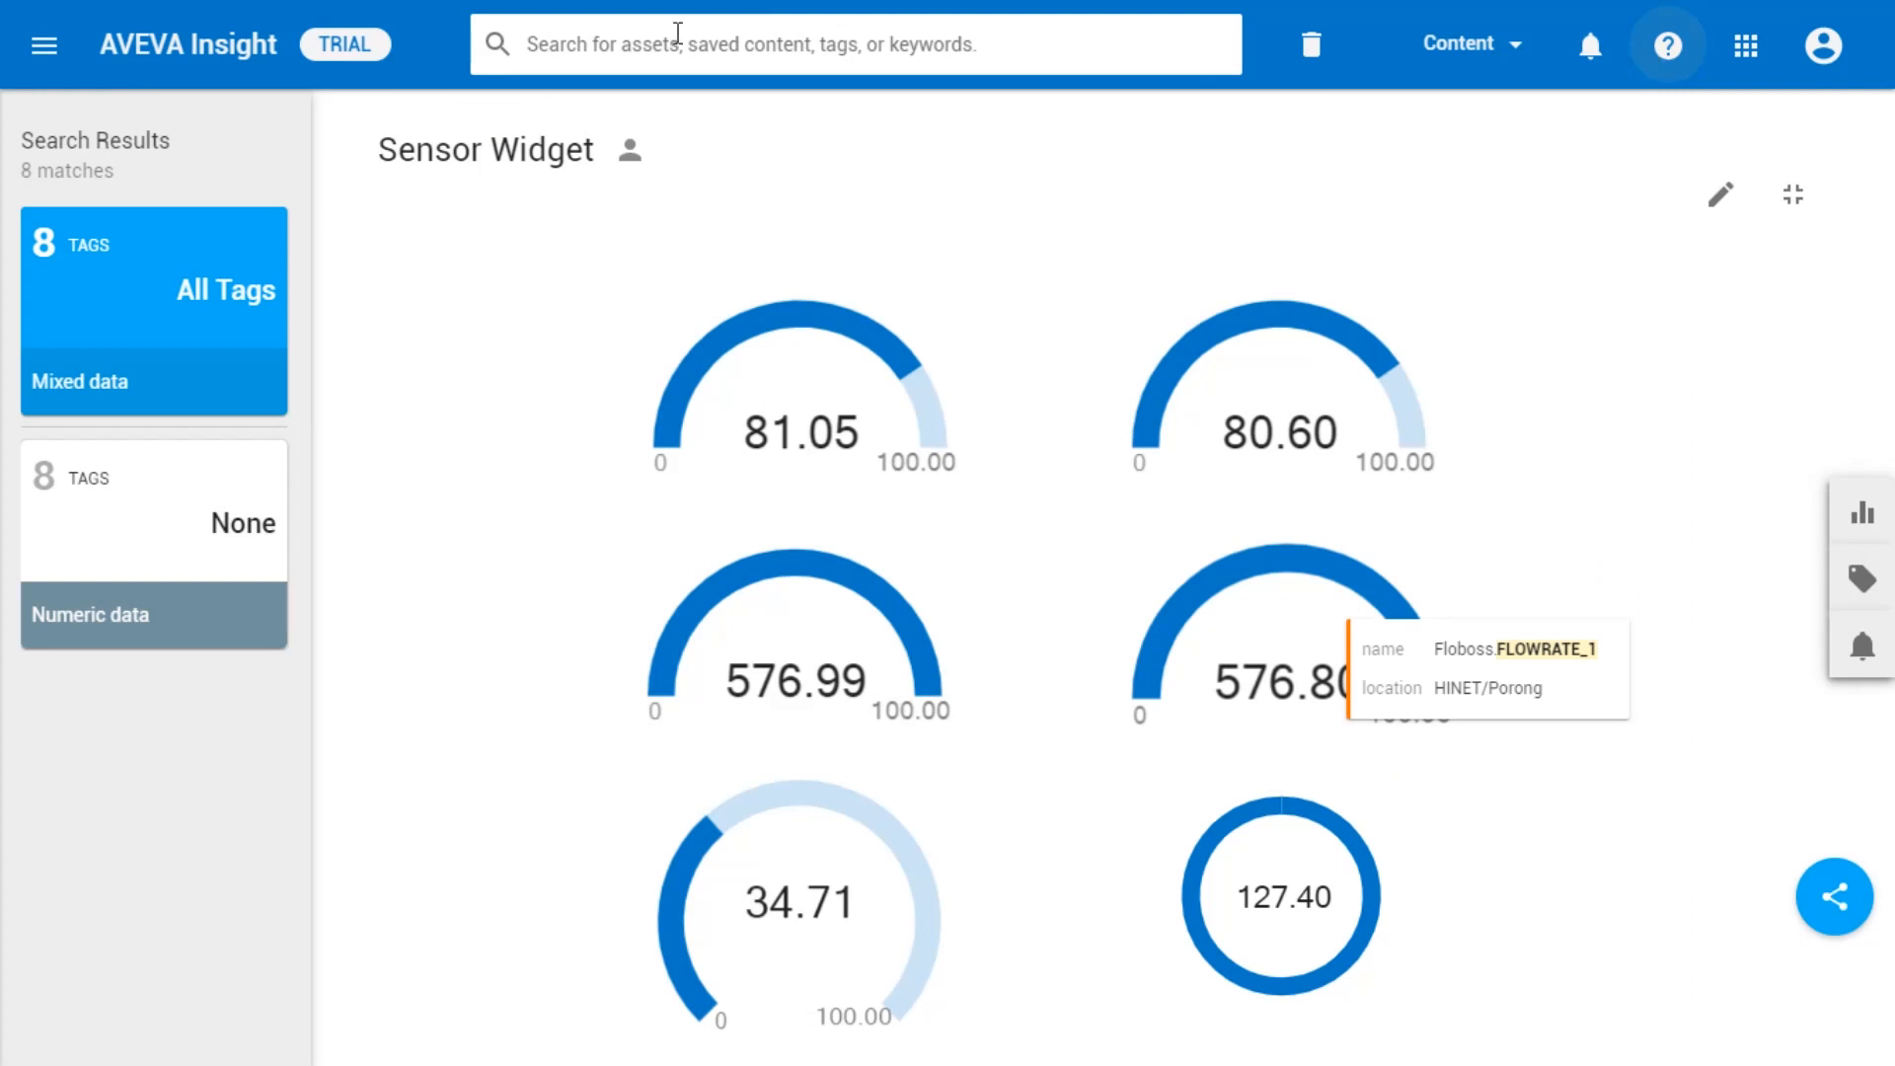
# Step: Return to the home page and look through the suggested content, including the saved Sensor Widget
pyautogui.click(44, 45)
pyautogui.click(59, 170)
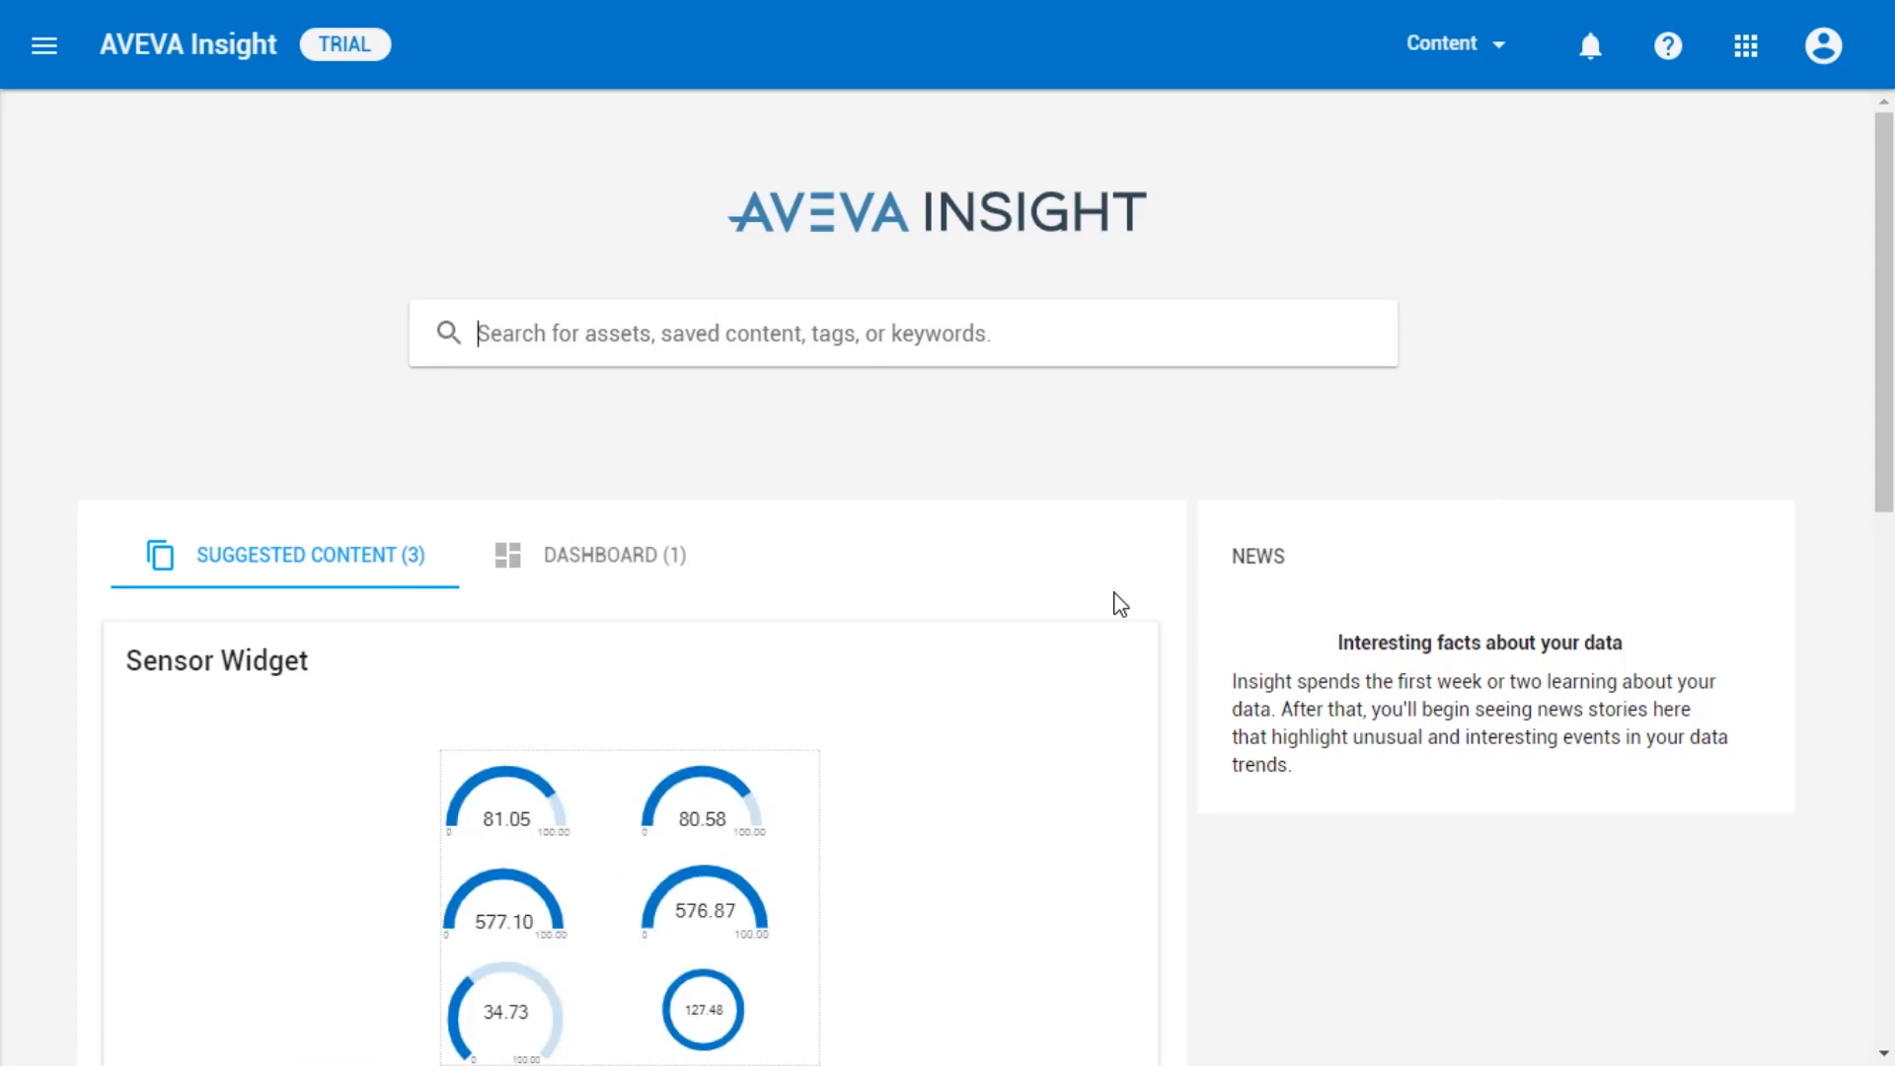
pyautogui.scroll(-3, 1240, 804)
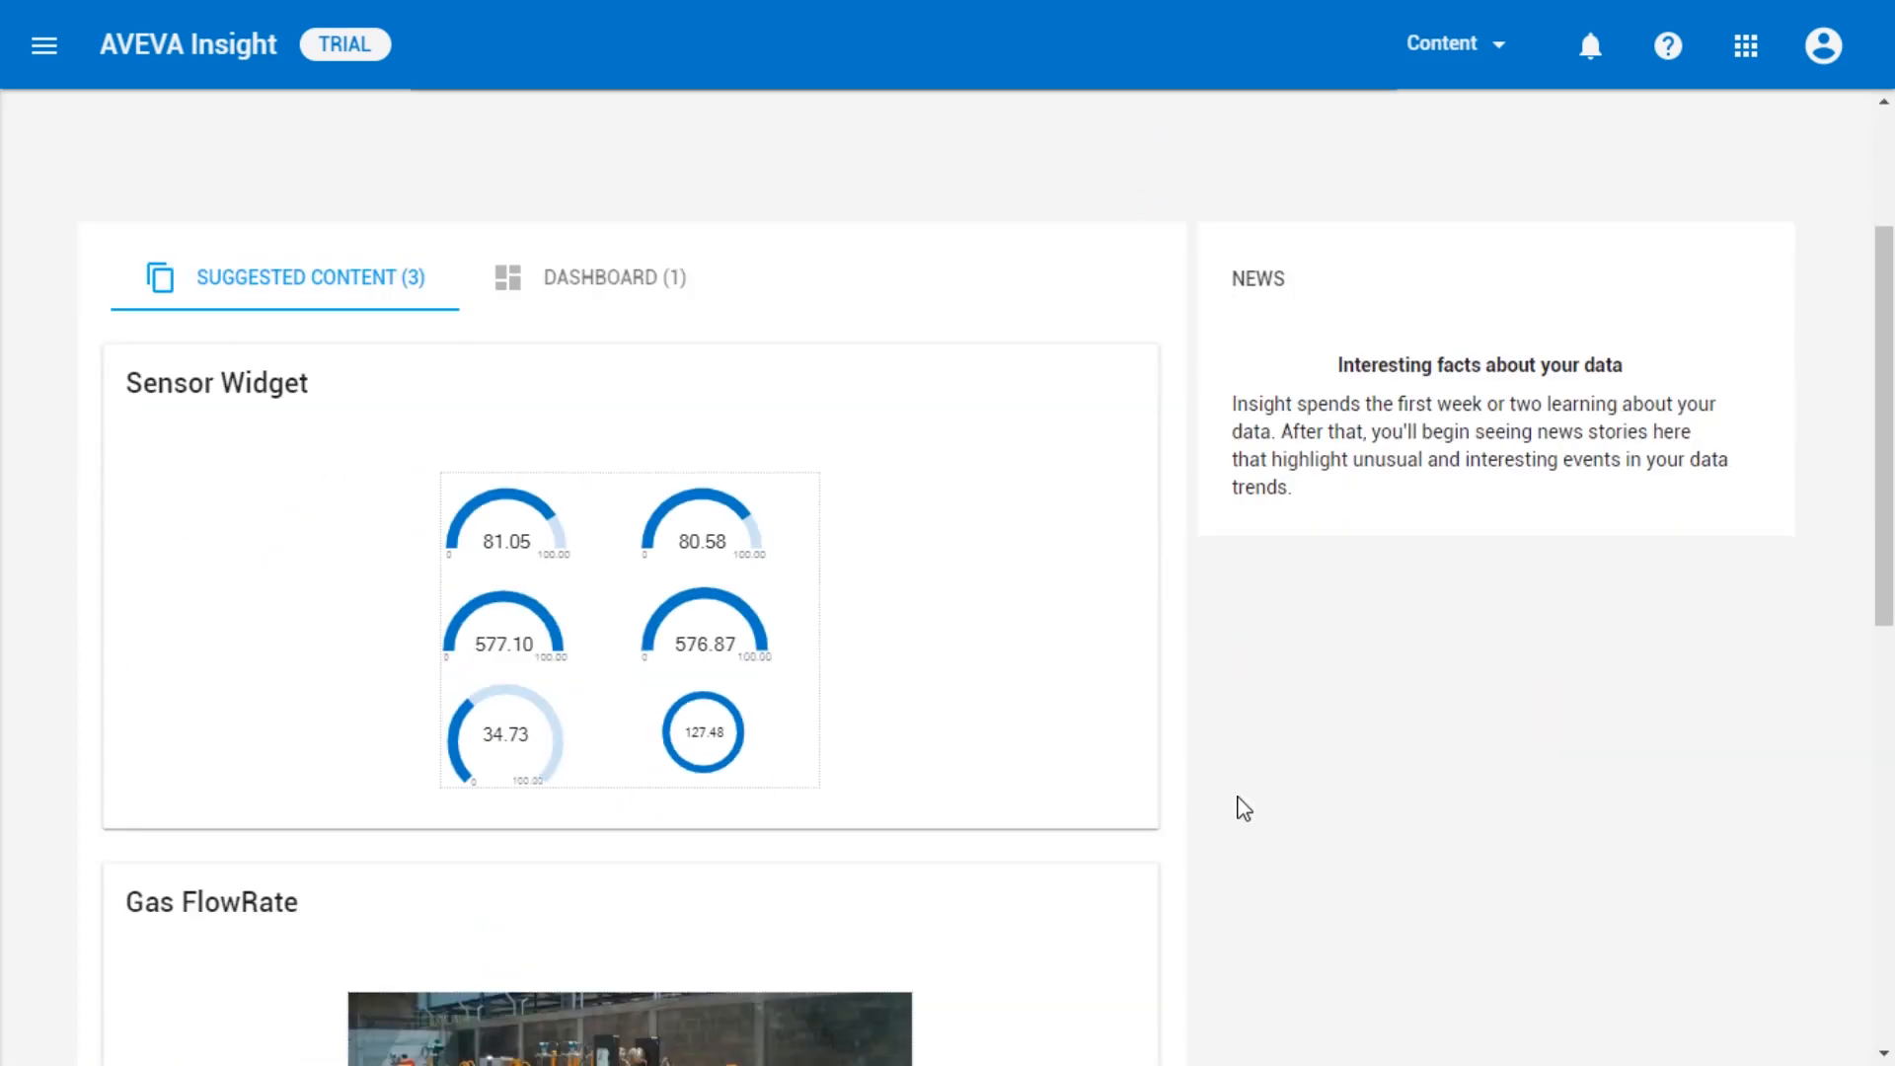
pyautogui.scroll(-3, 1244, 808)
pyautogui.scroll(-4, 990, 799)
pyautogui.scroll(7, 990, 794)
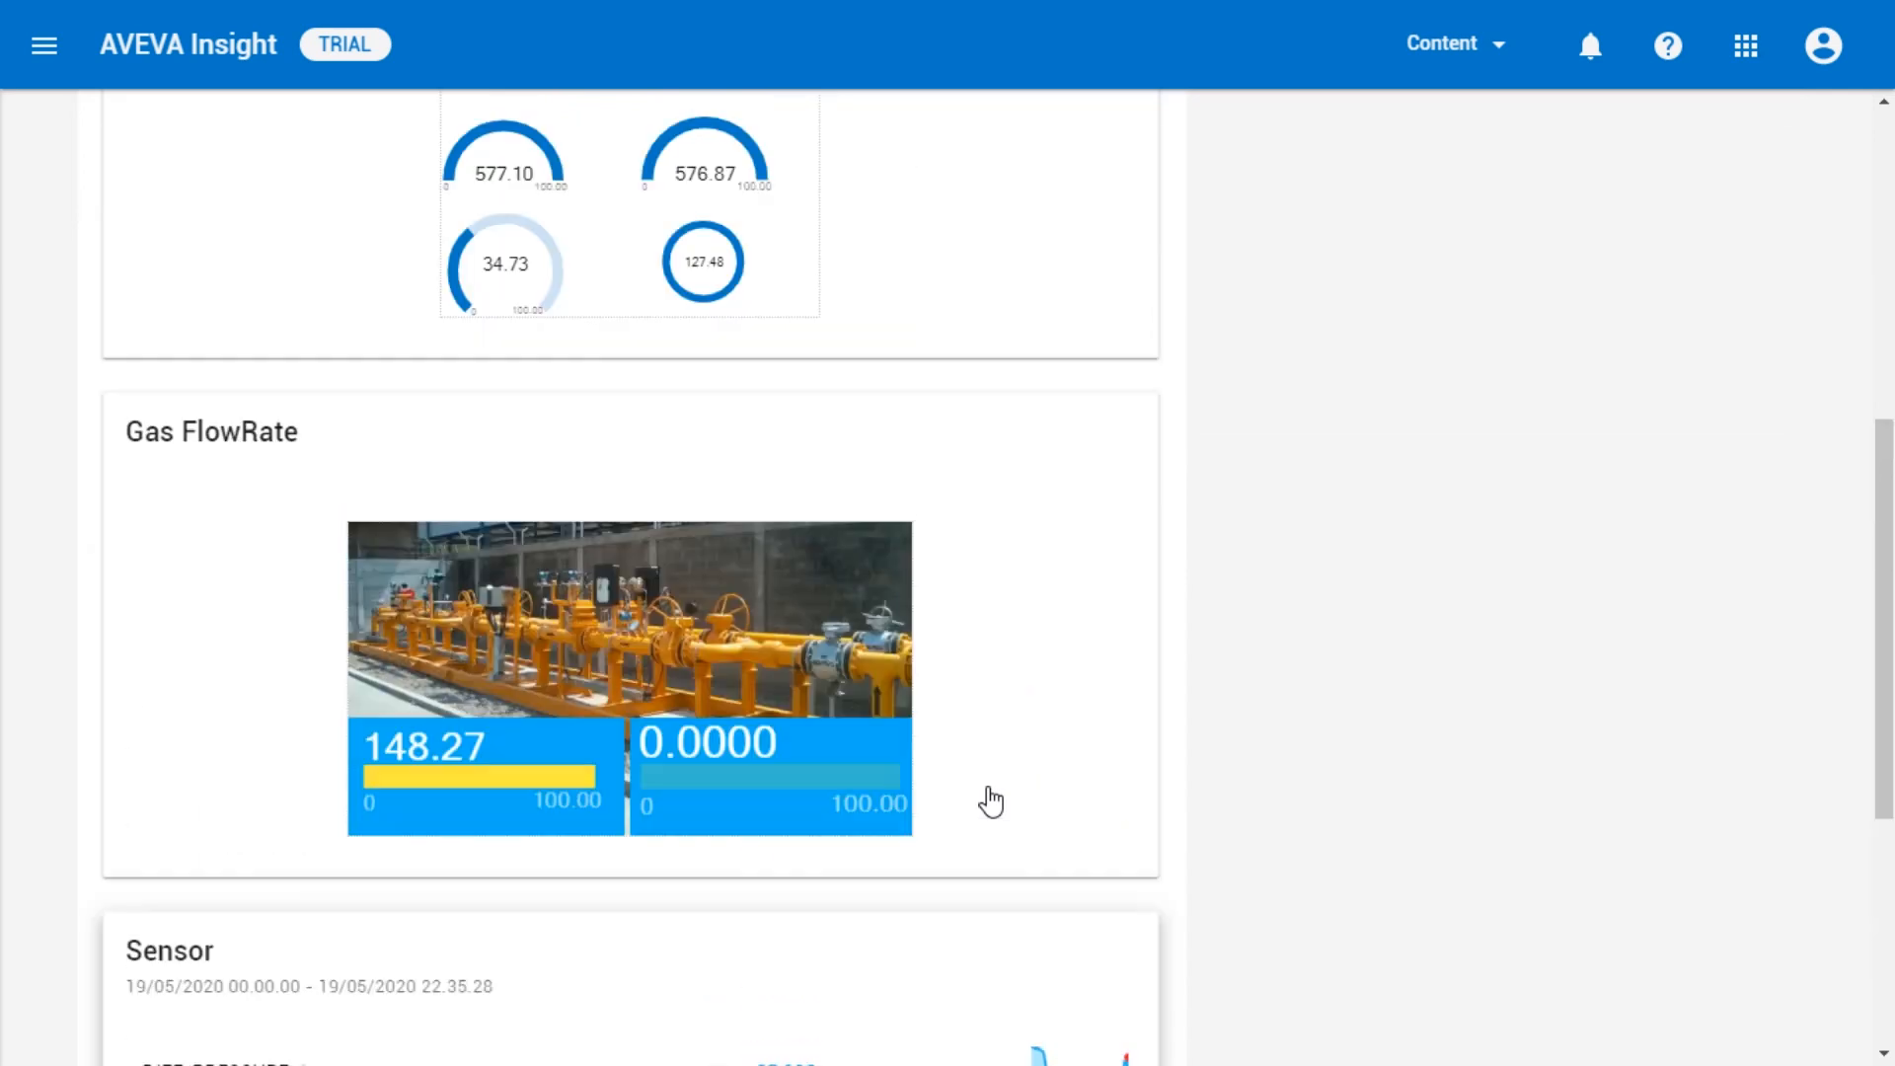
pyautogui.scroll(3, 991, 787)
# Step: View the FloBoss Dashboard, and open the saved Sensor Widget content
pyautogui.click(643, 427)
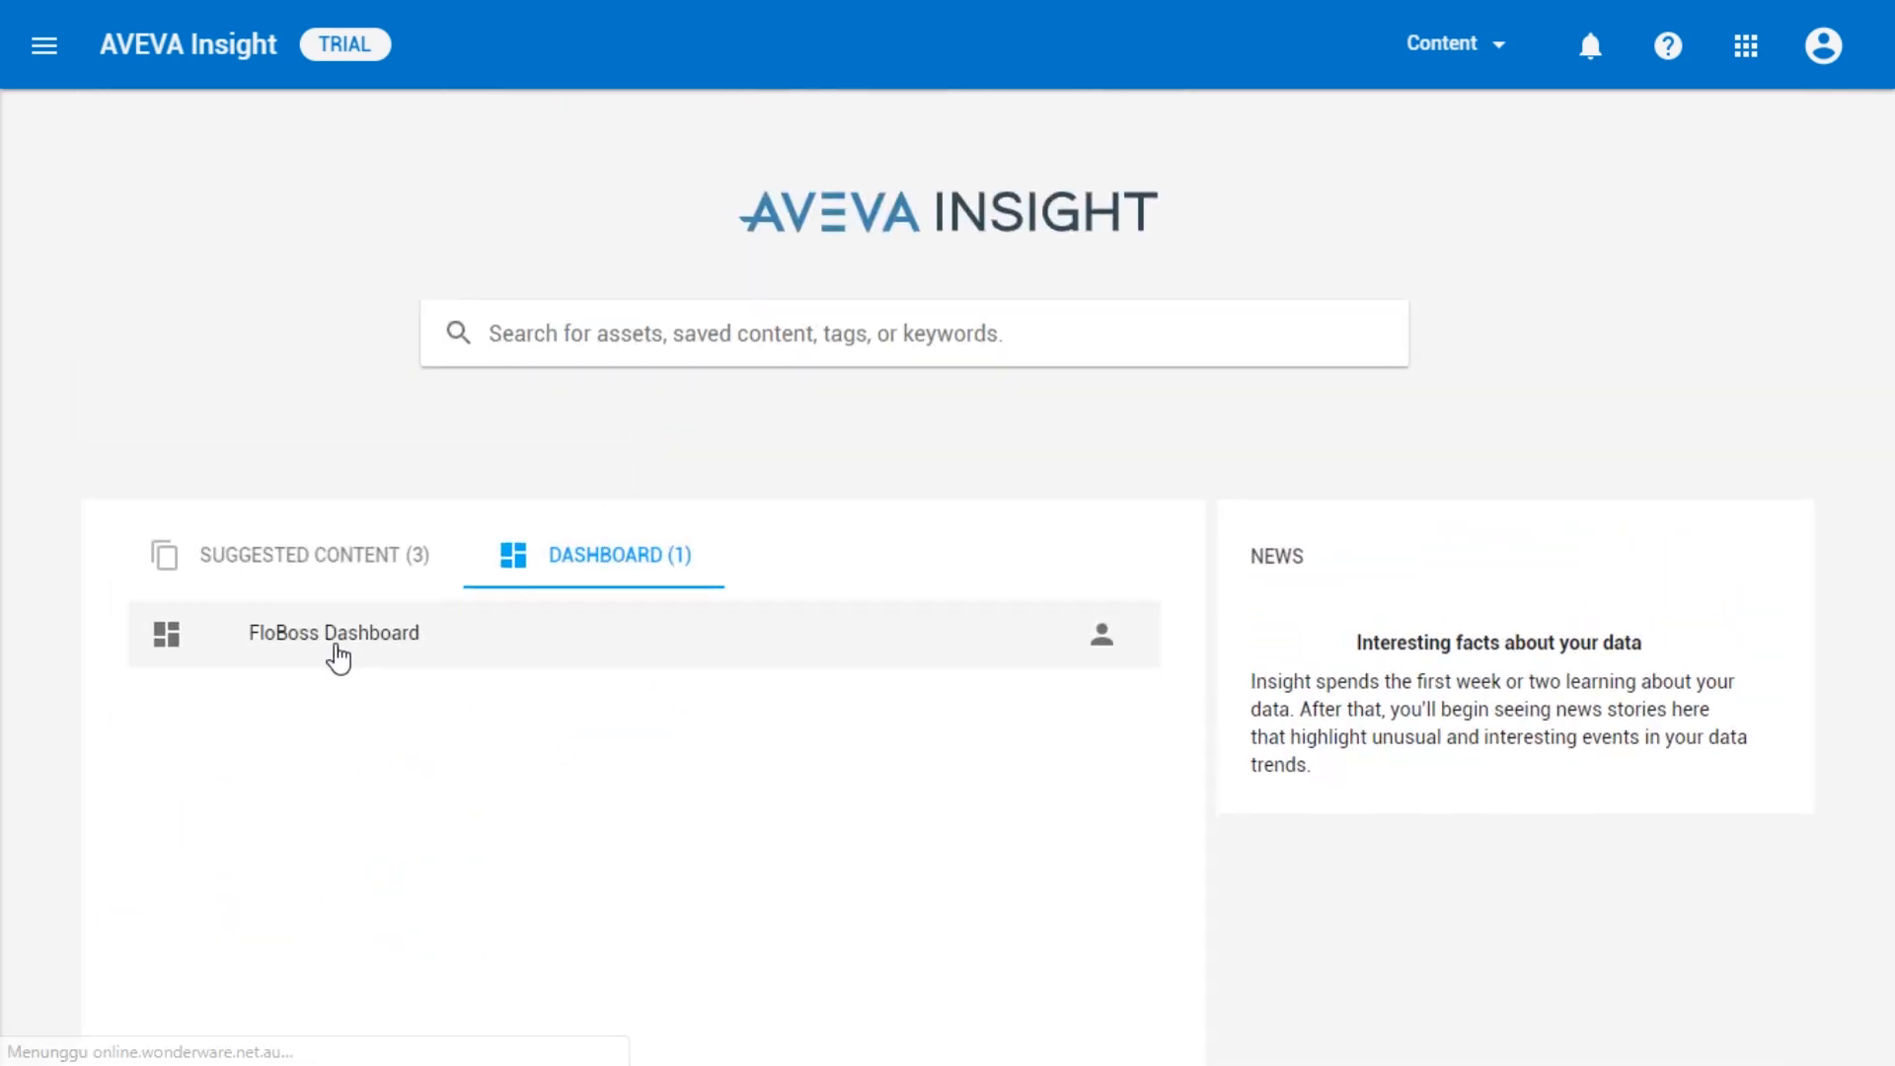
pyautogui.click(335, 642)
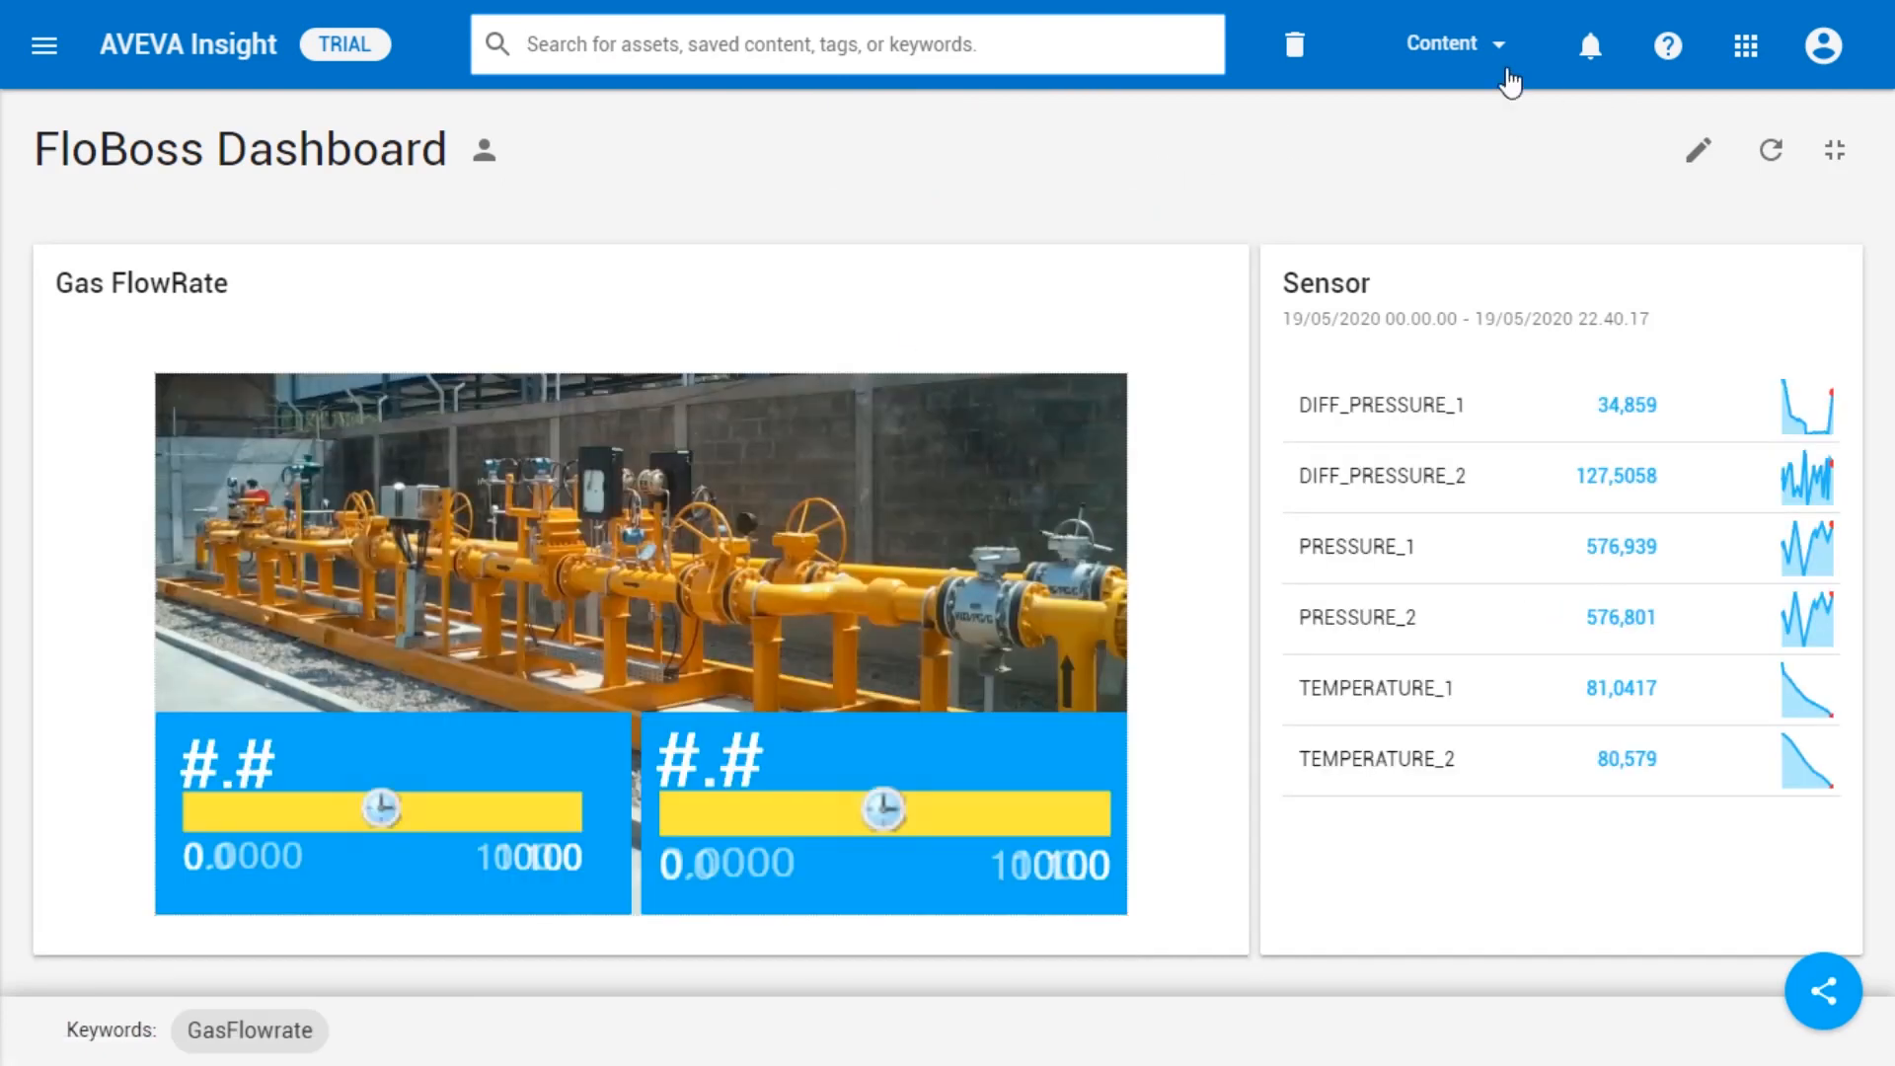
pyautogui.click(1498, 59)
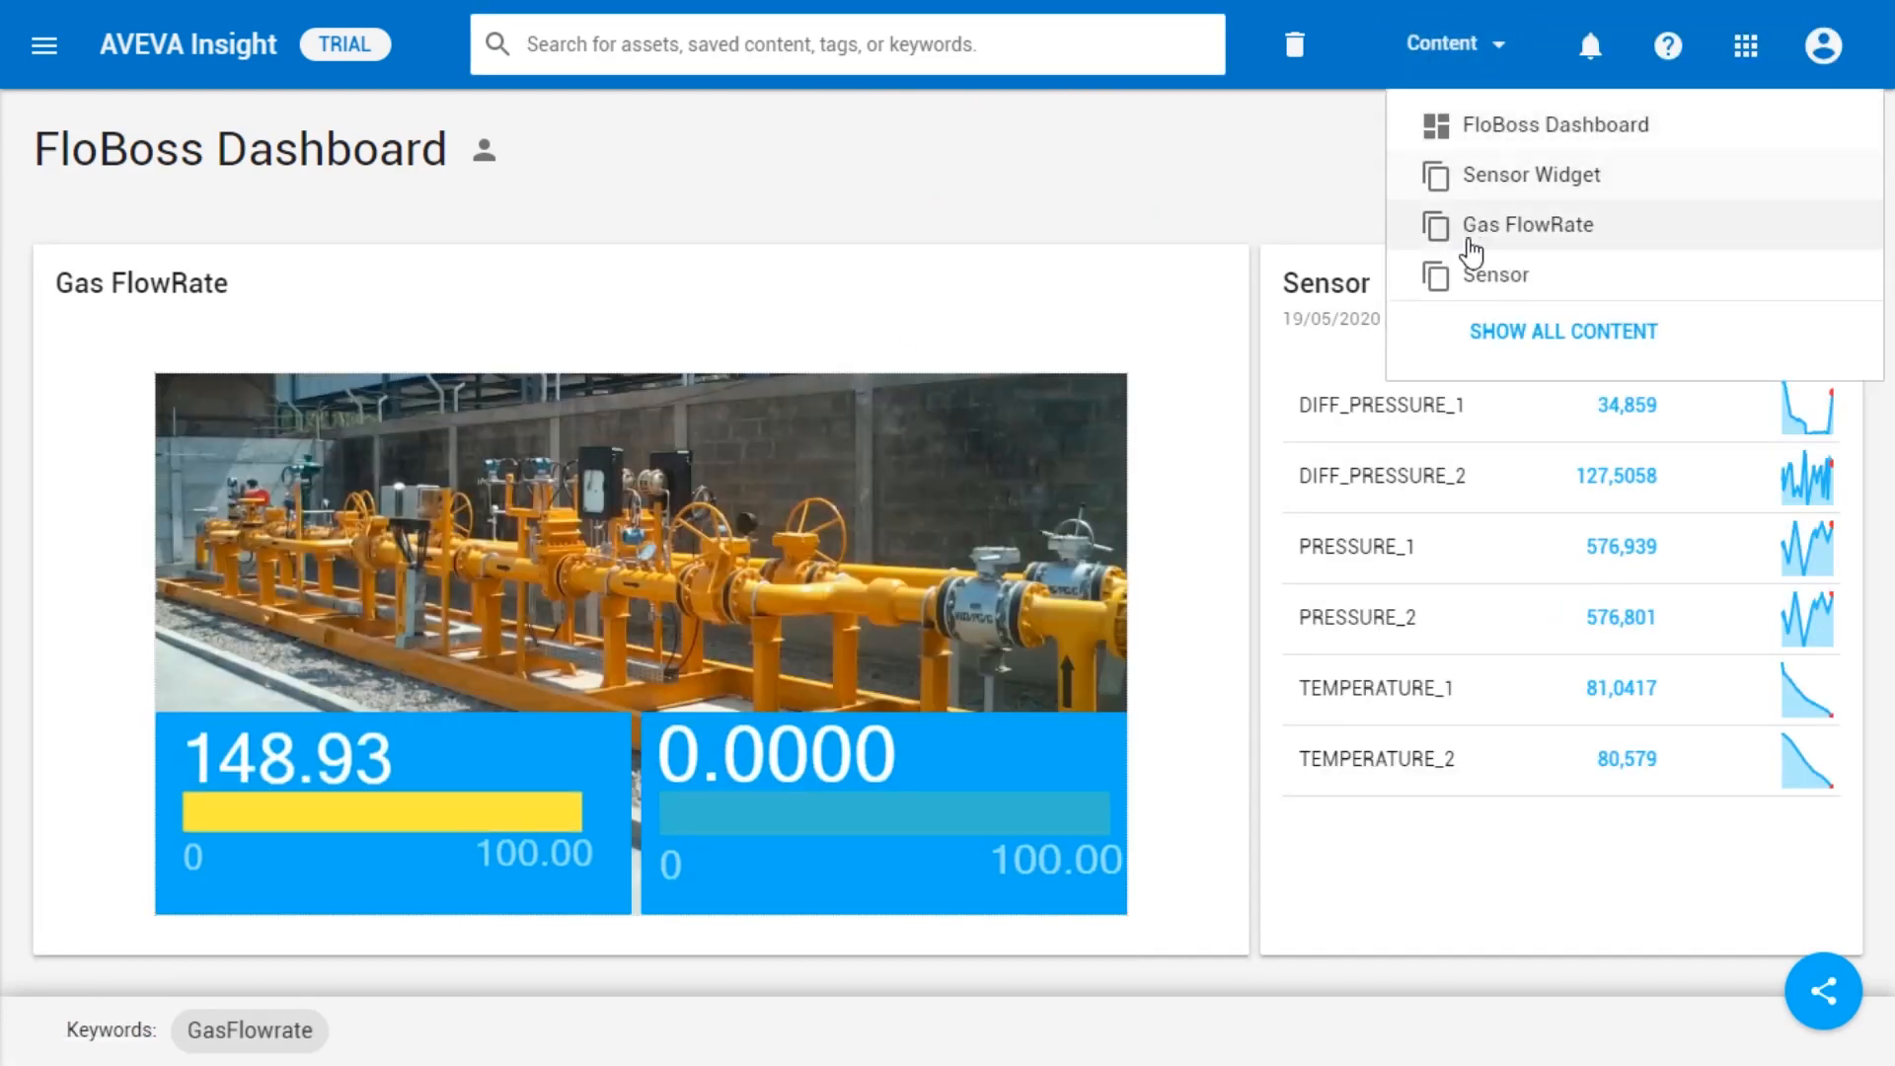
pyautogui.click(1534, 174)
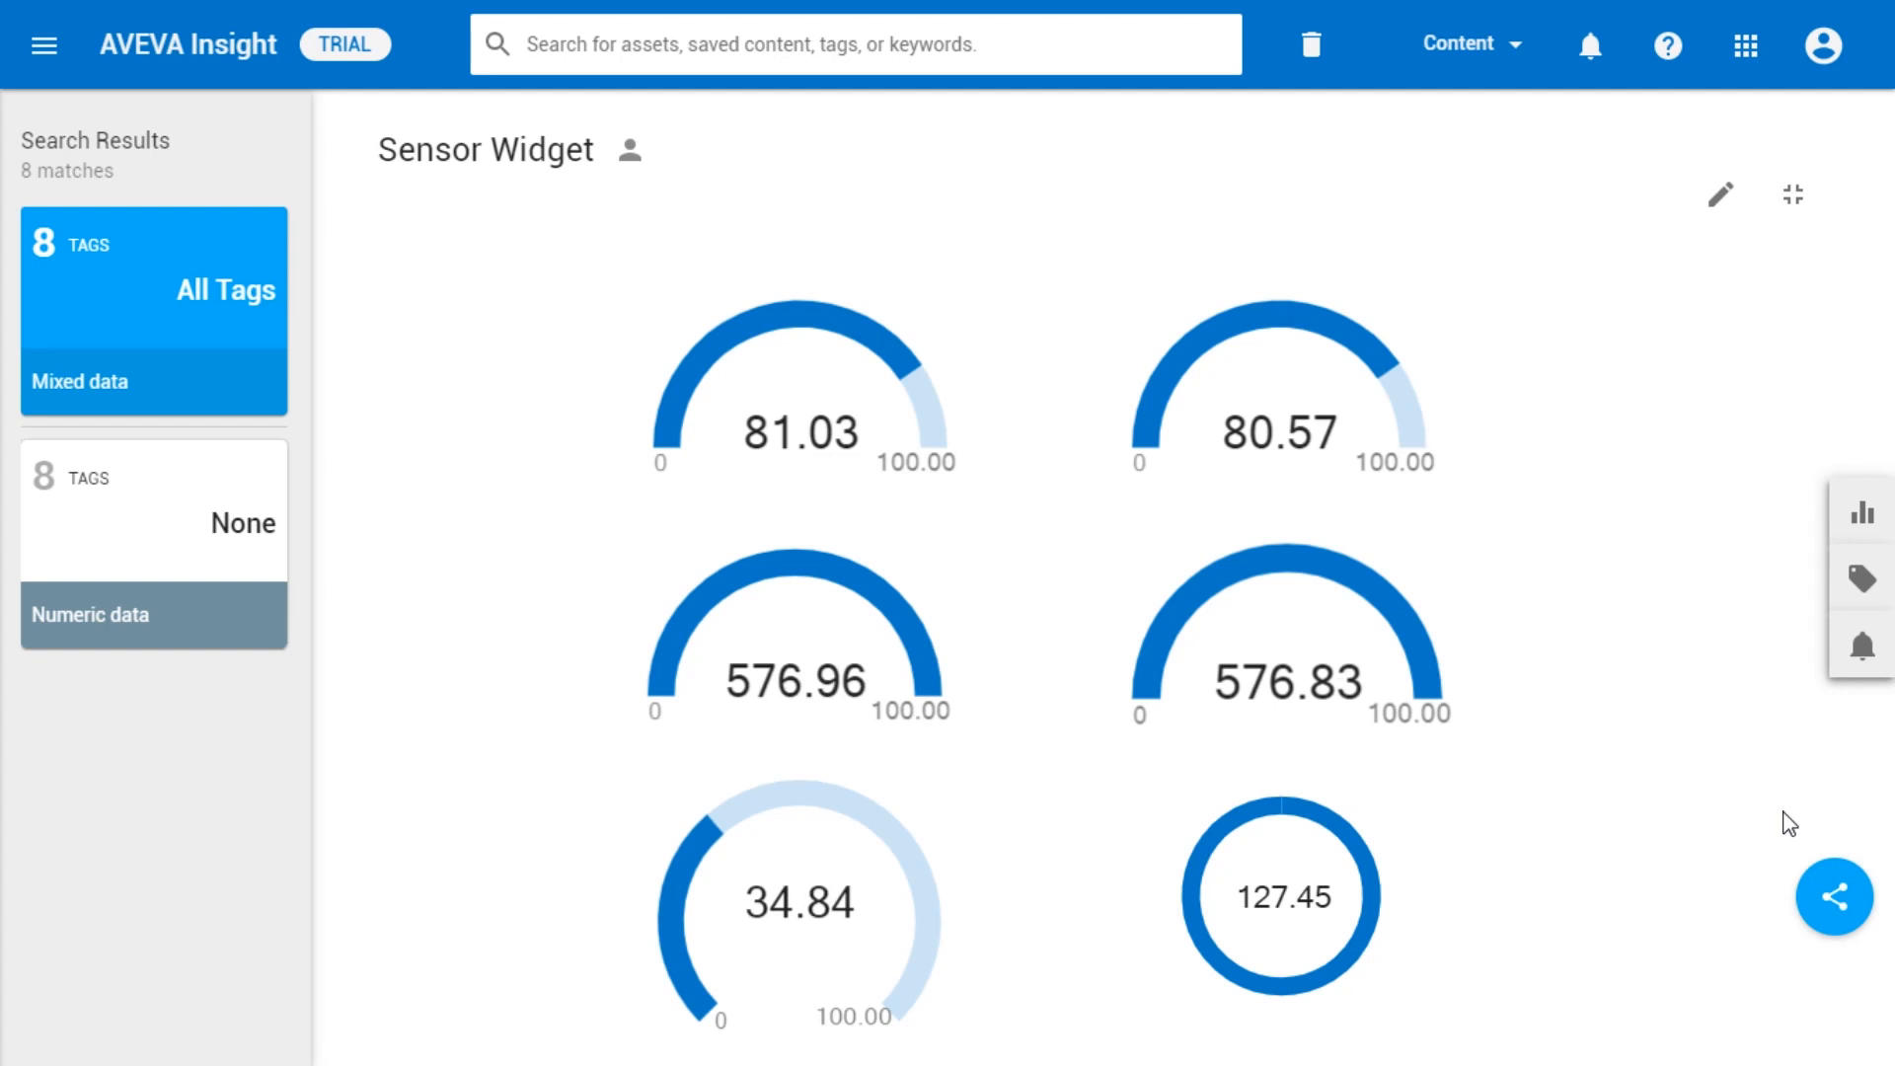
# Step: Open the FloBoss Dashboard for editing and try to add the Sensor content to it
pyautogui.click(1525, 50)
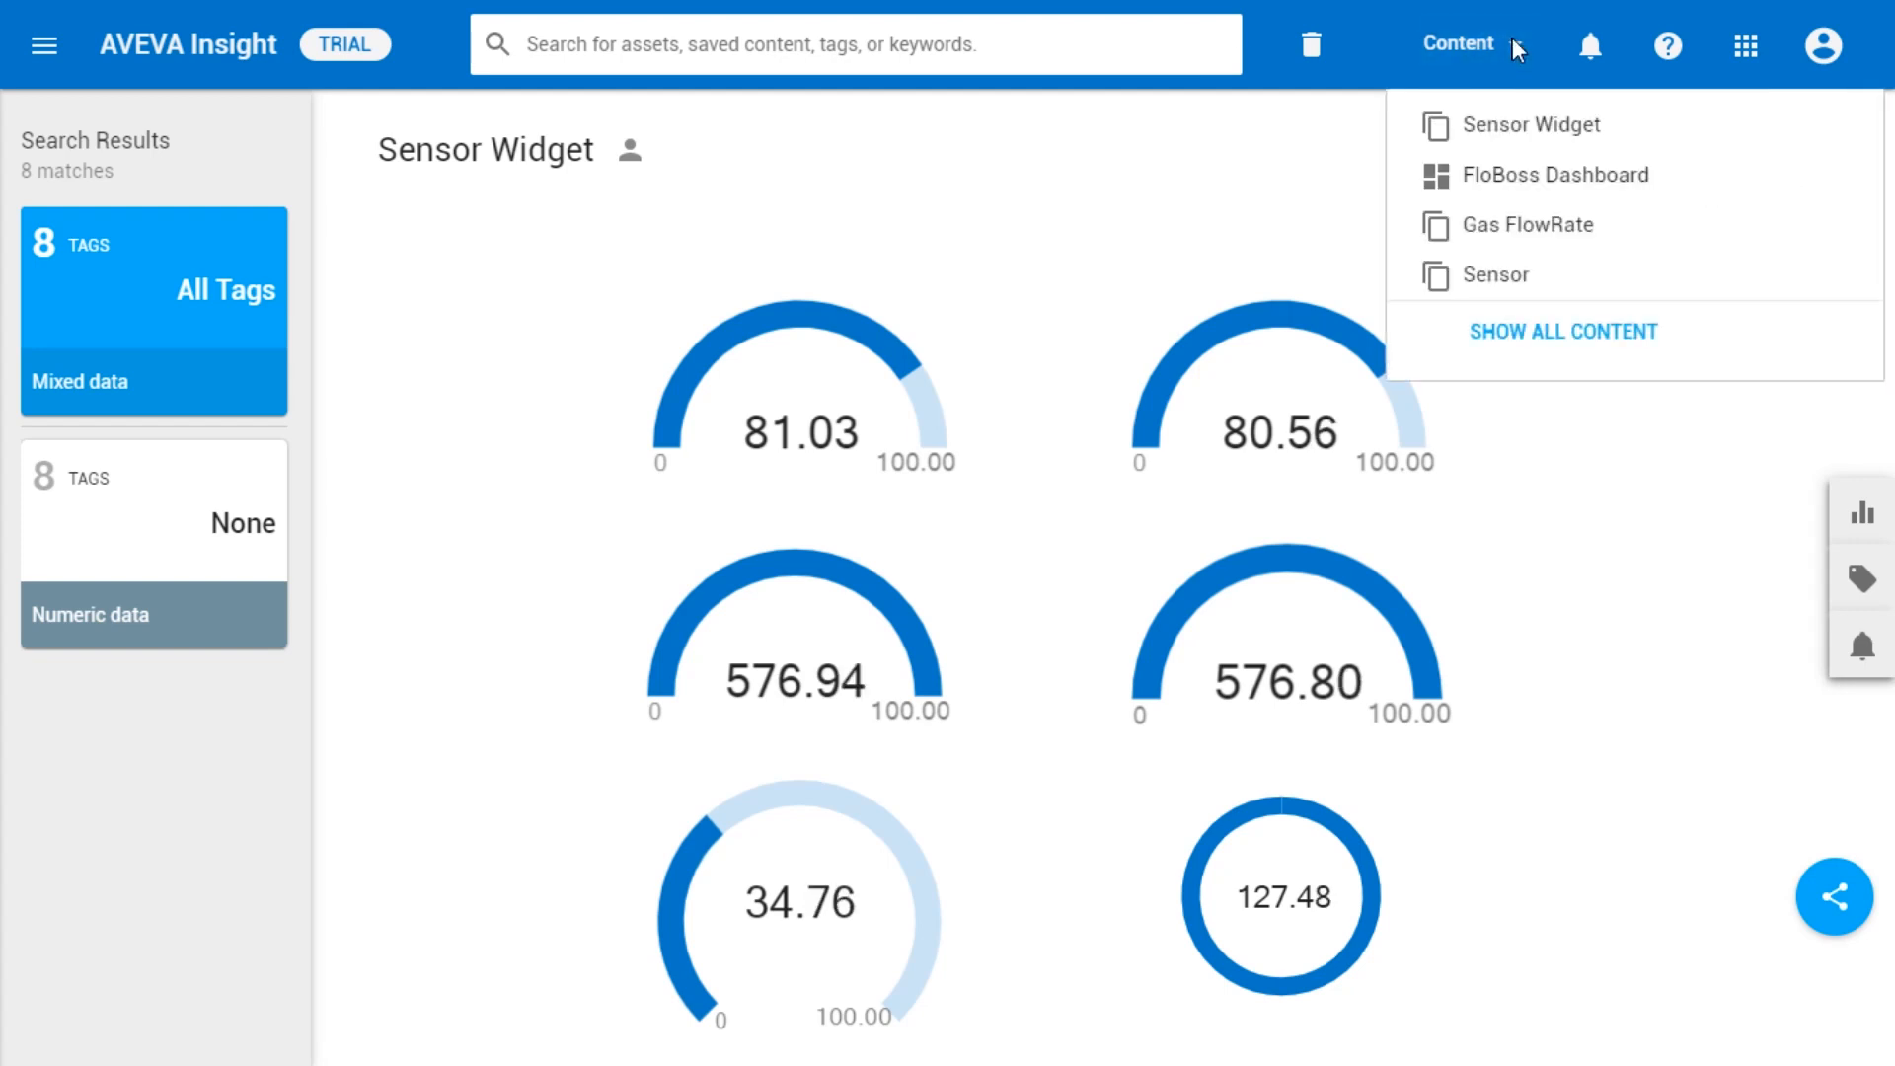
pyautogui.click(1490, 174)
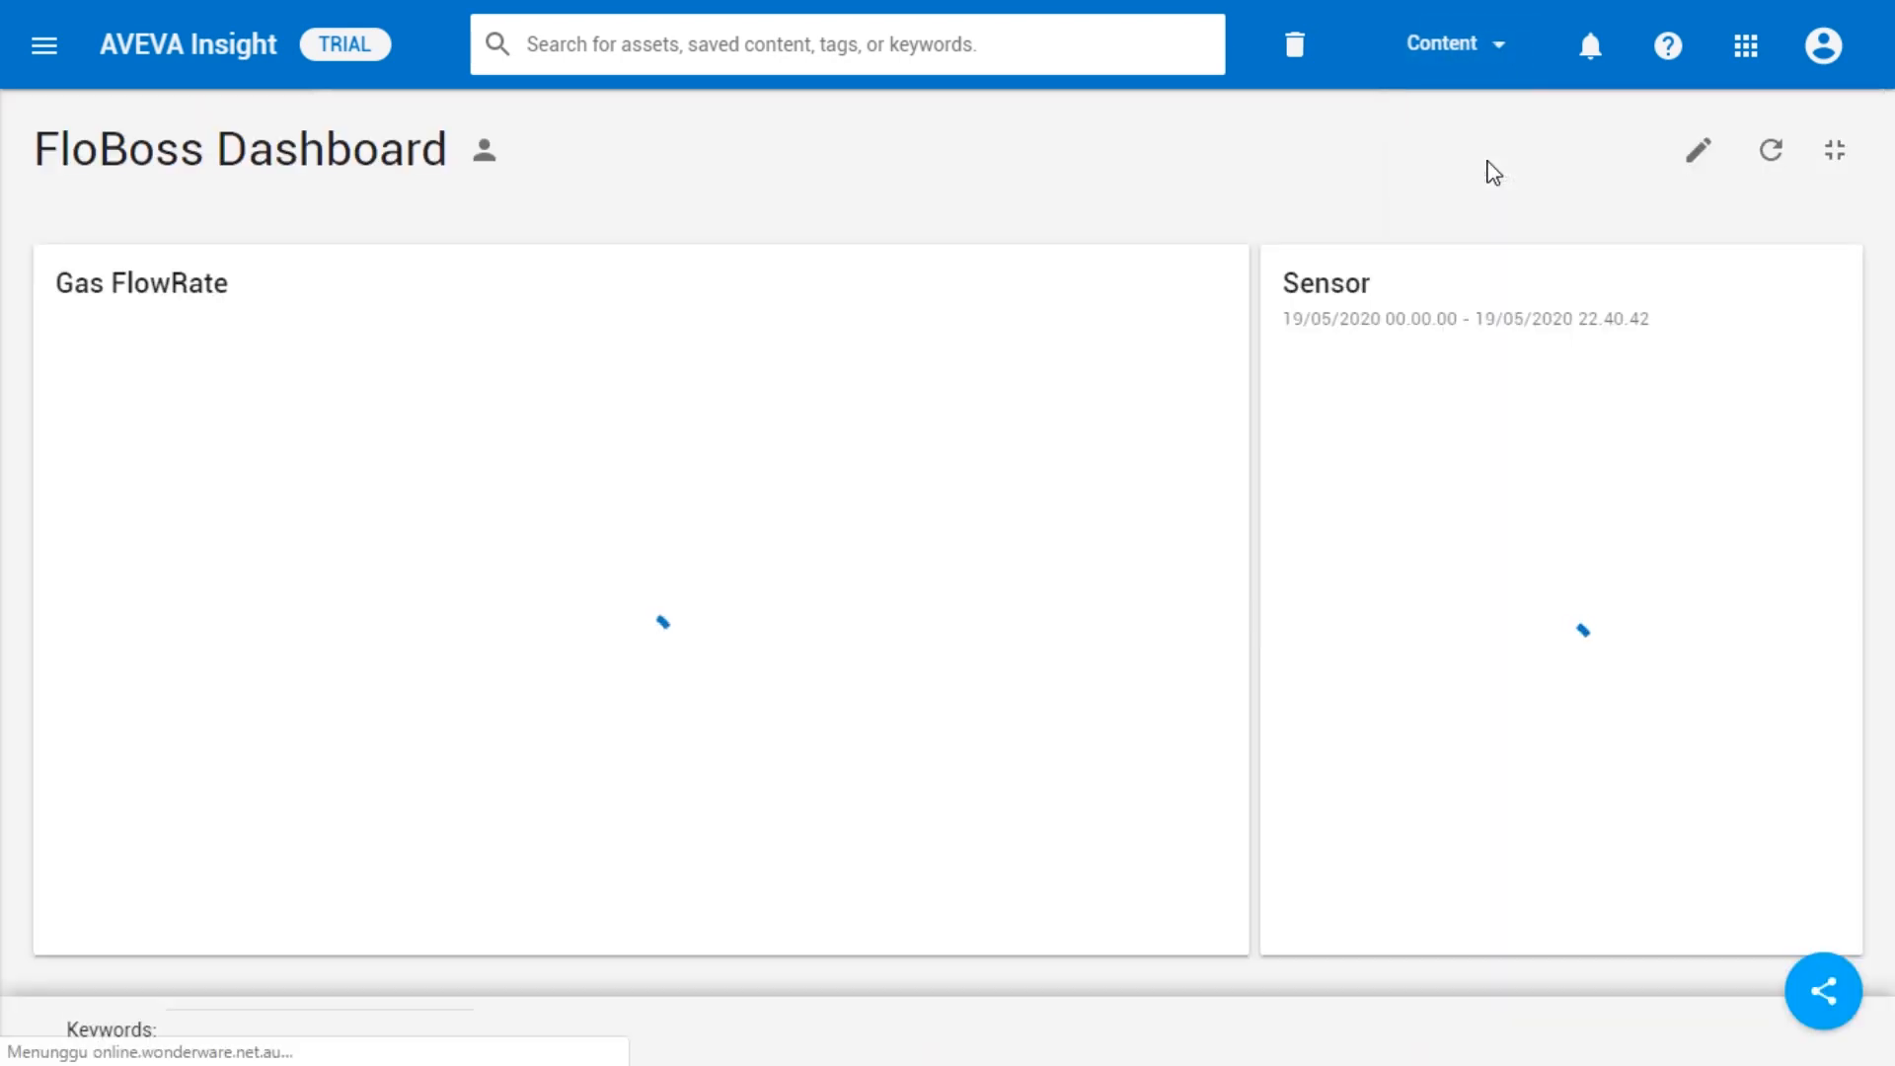
pyautogui.click(1699, 163)
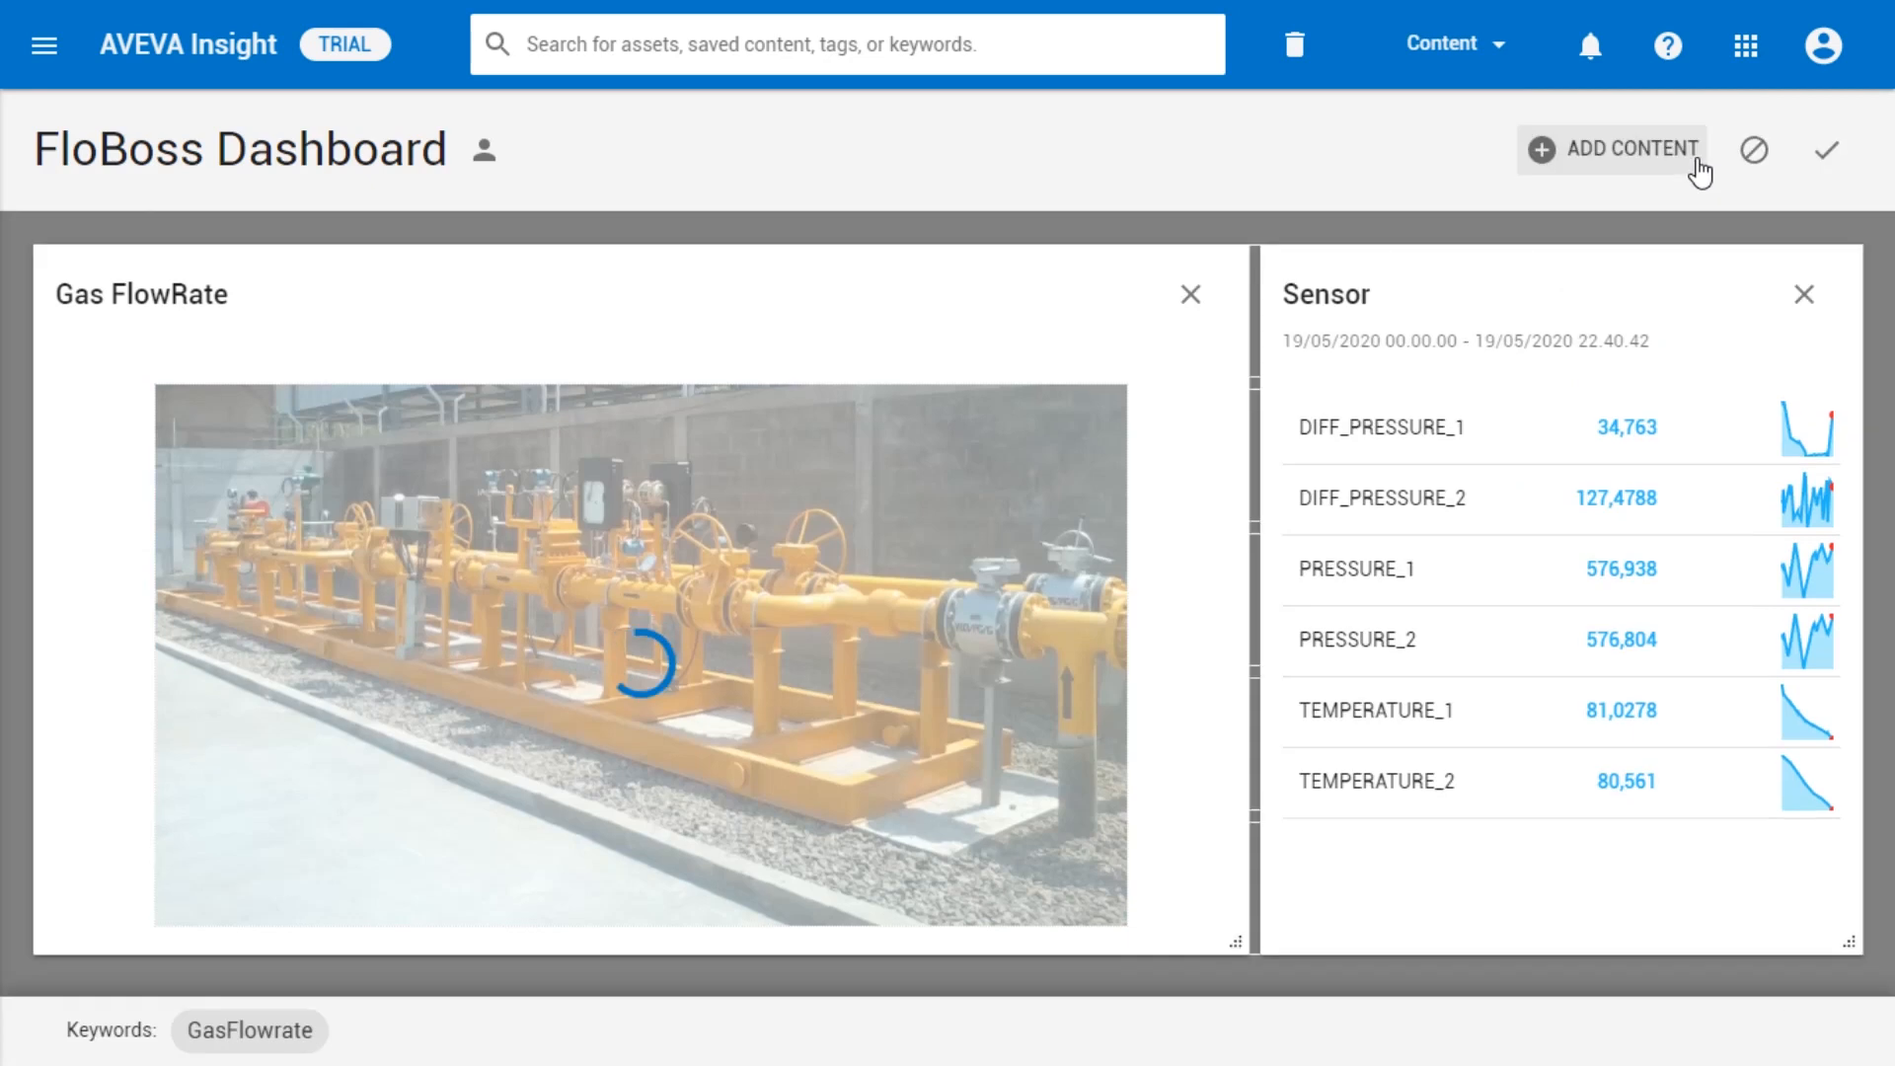
pyautogui.click(1674, 165)
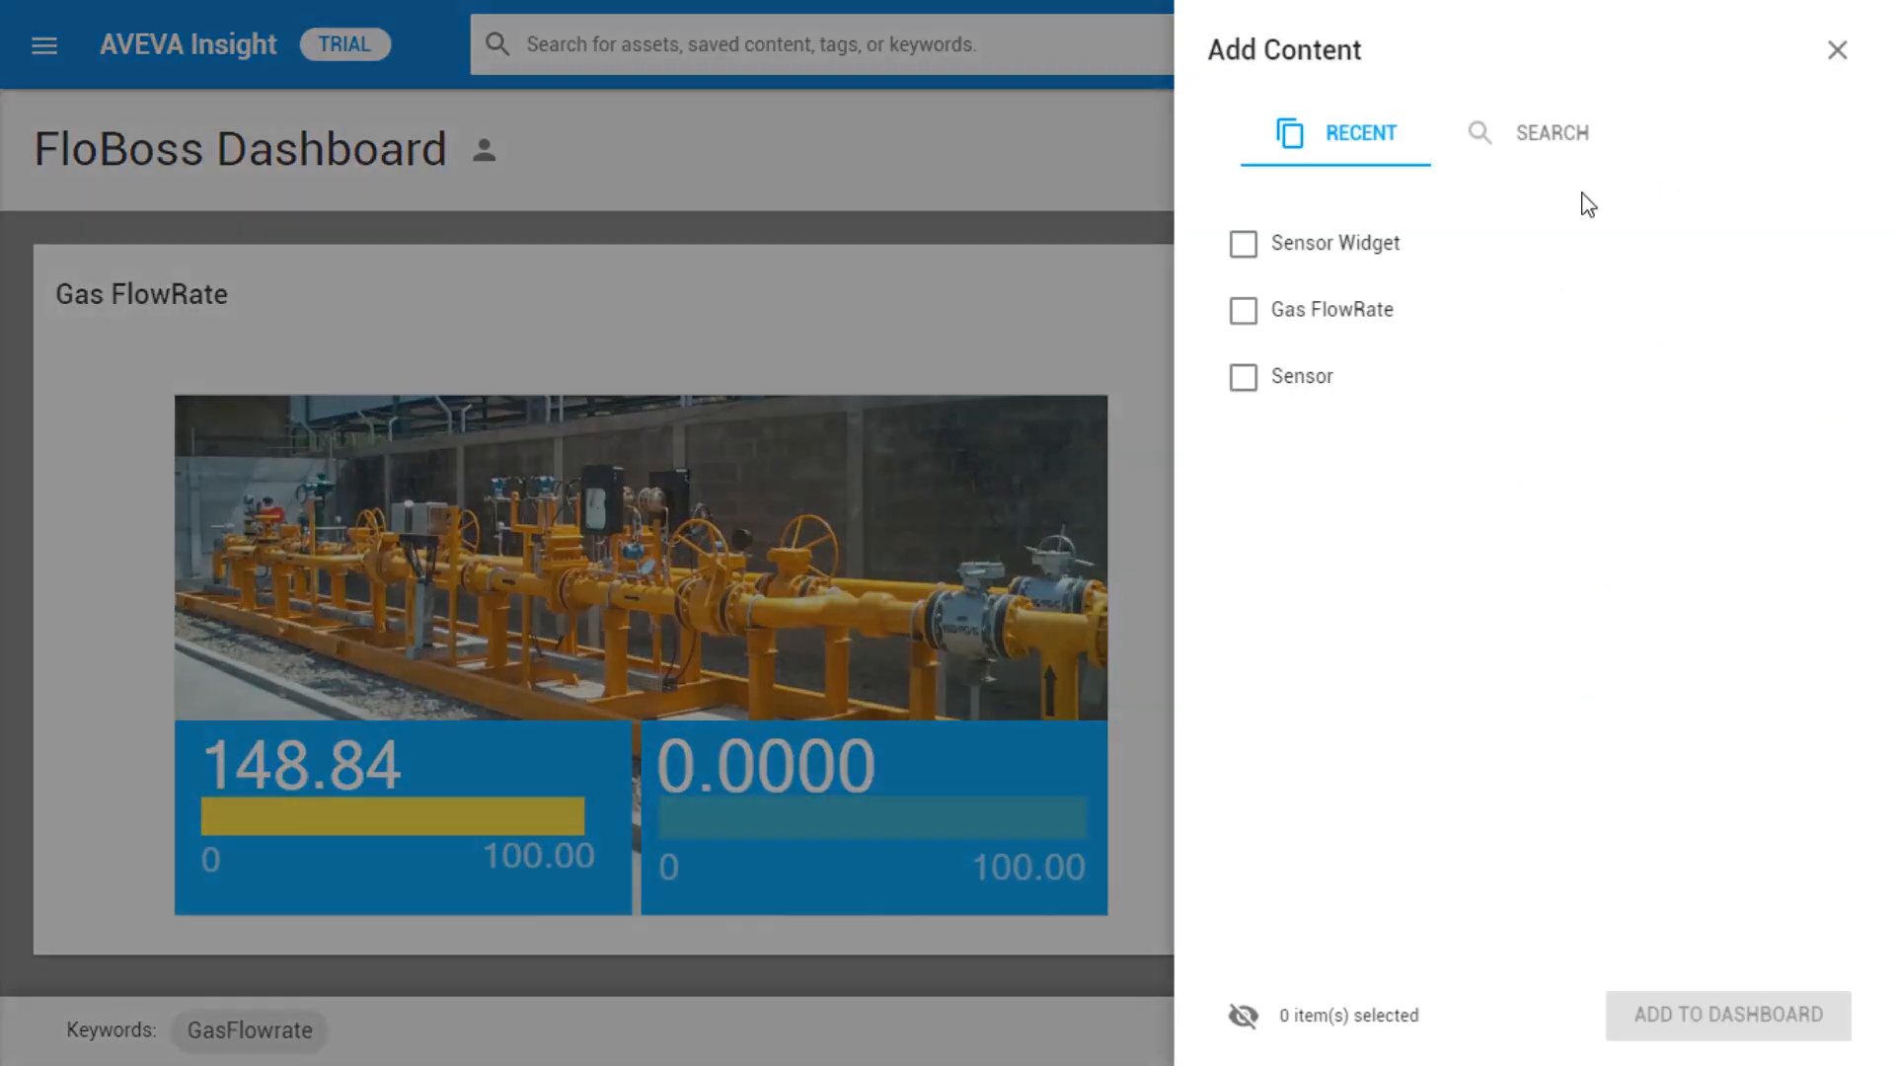
pyautogui.click(1250, 381)
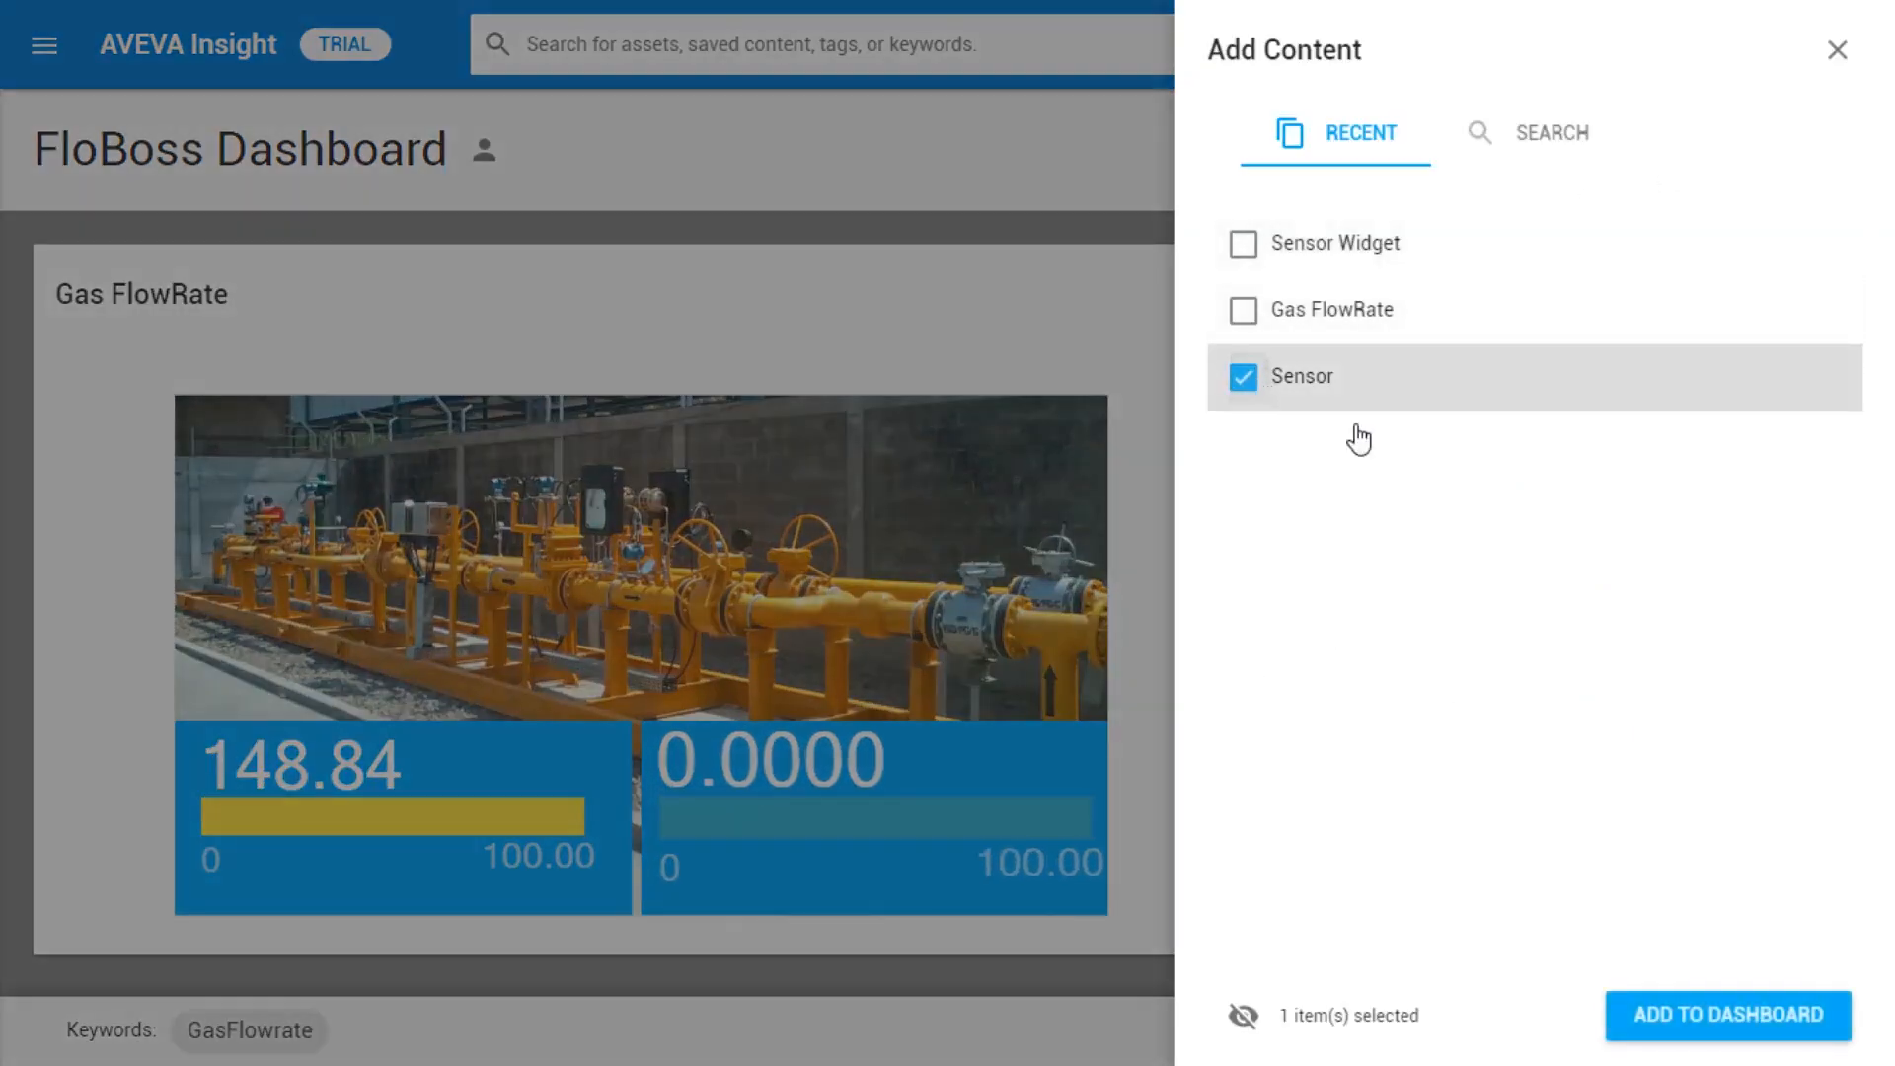
pyautogui.click(1662, 1016)
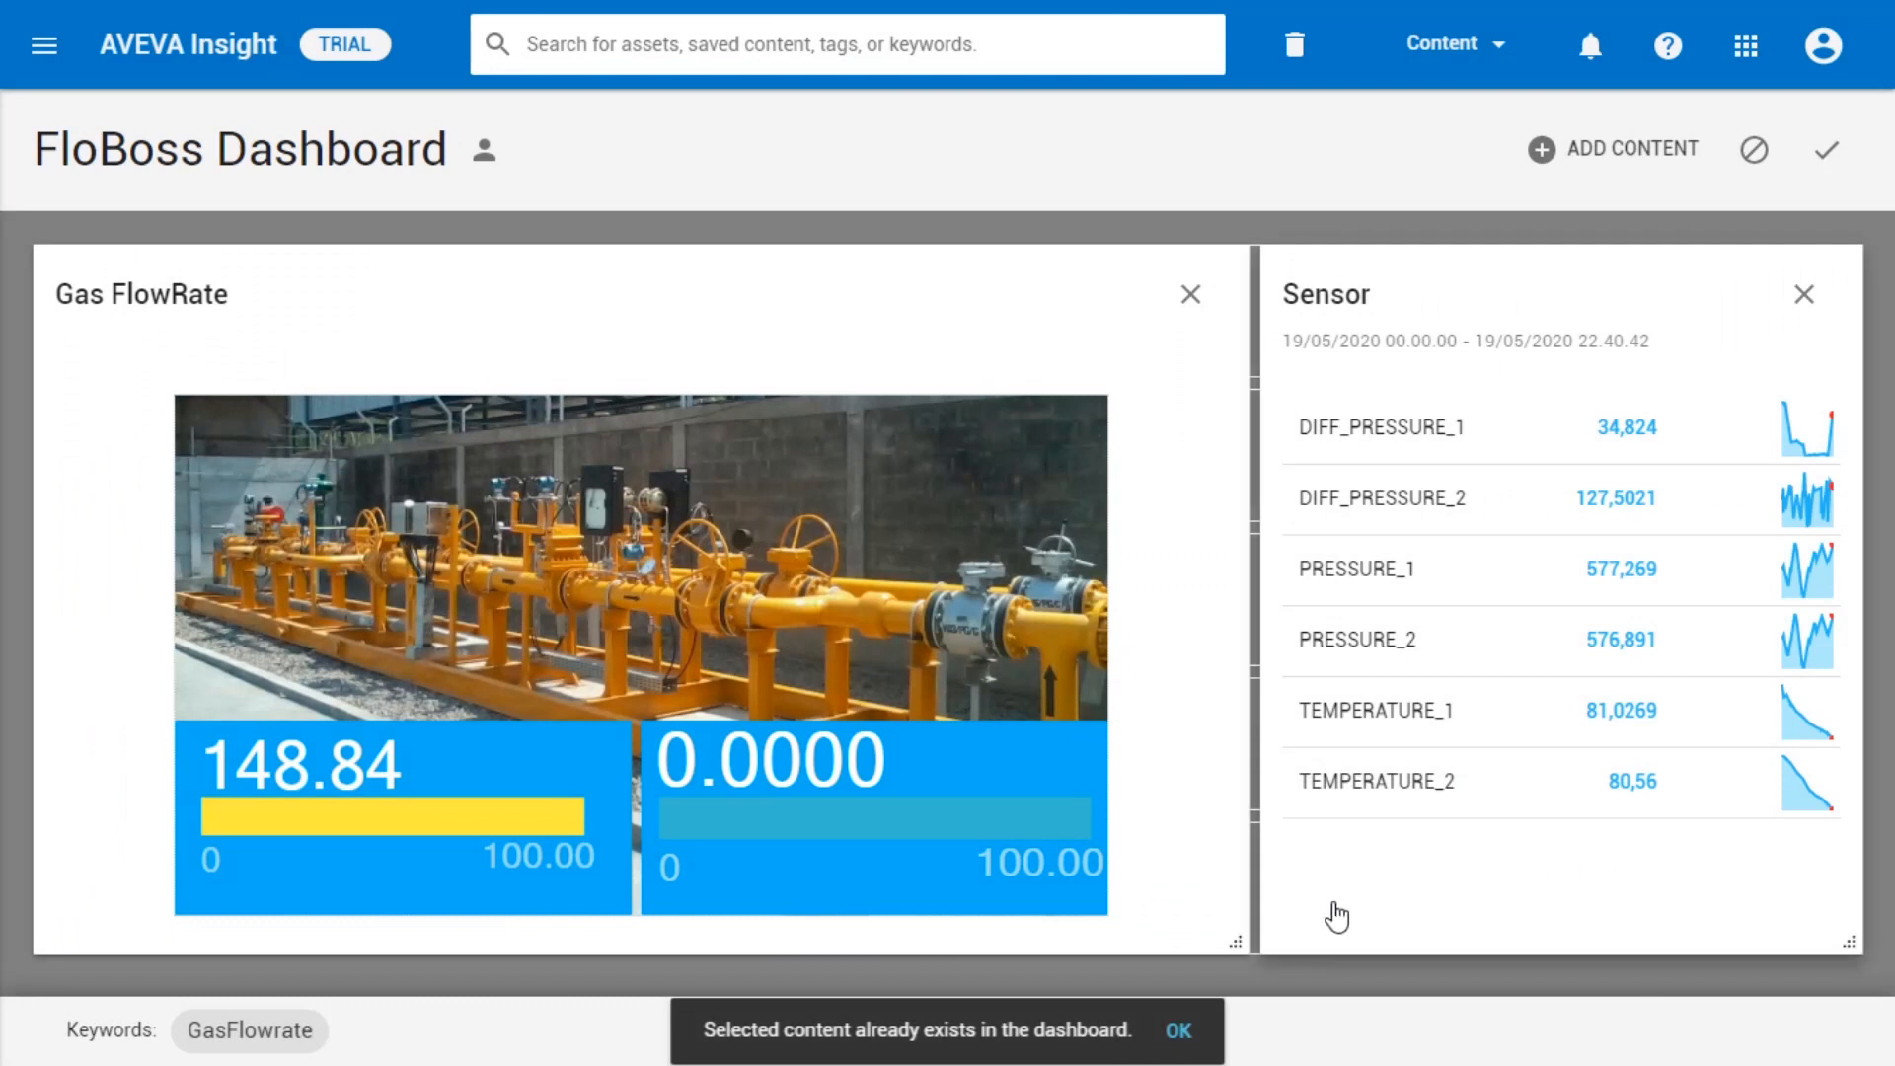
pyautogui.click(1177, 1030)
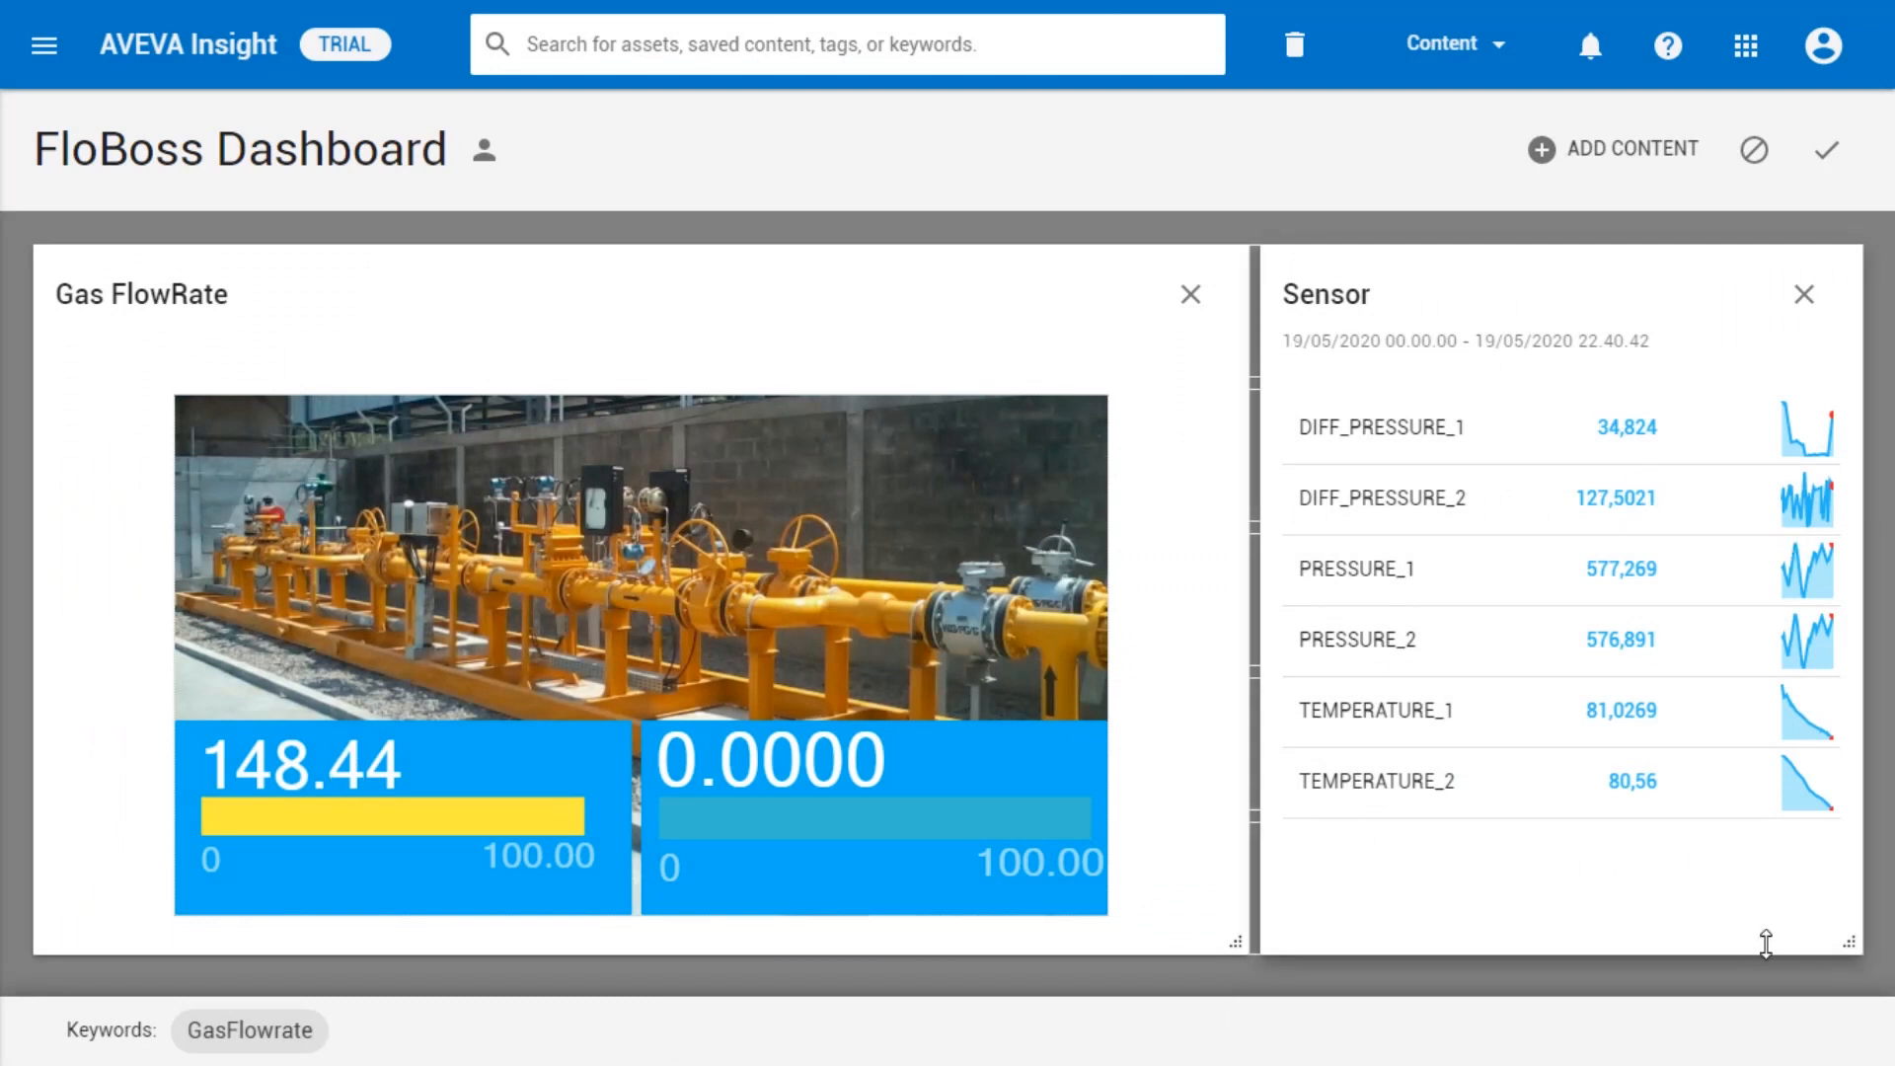
# Step: Shorten the Sensor tile to three grid rows, try again to add the Sensor content, and save the dashboard
pyautogui.moveTo(1846, 943); pyautogui.dragTo(1846, 604)
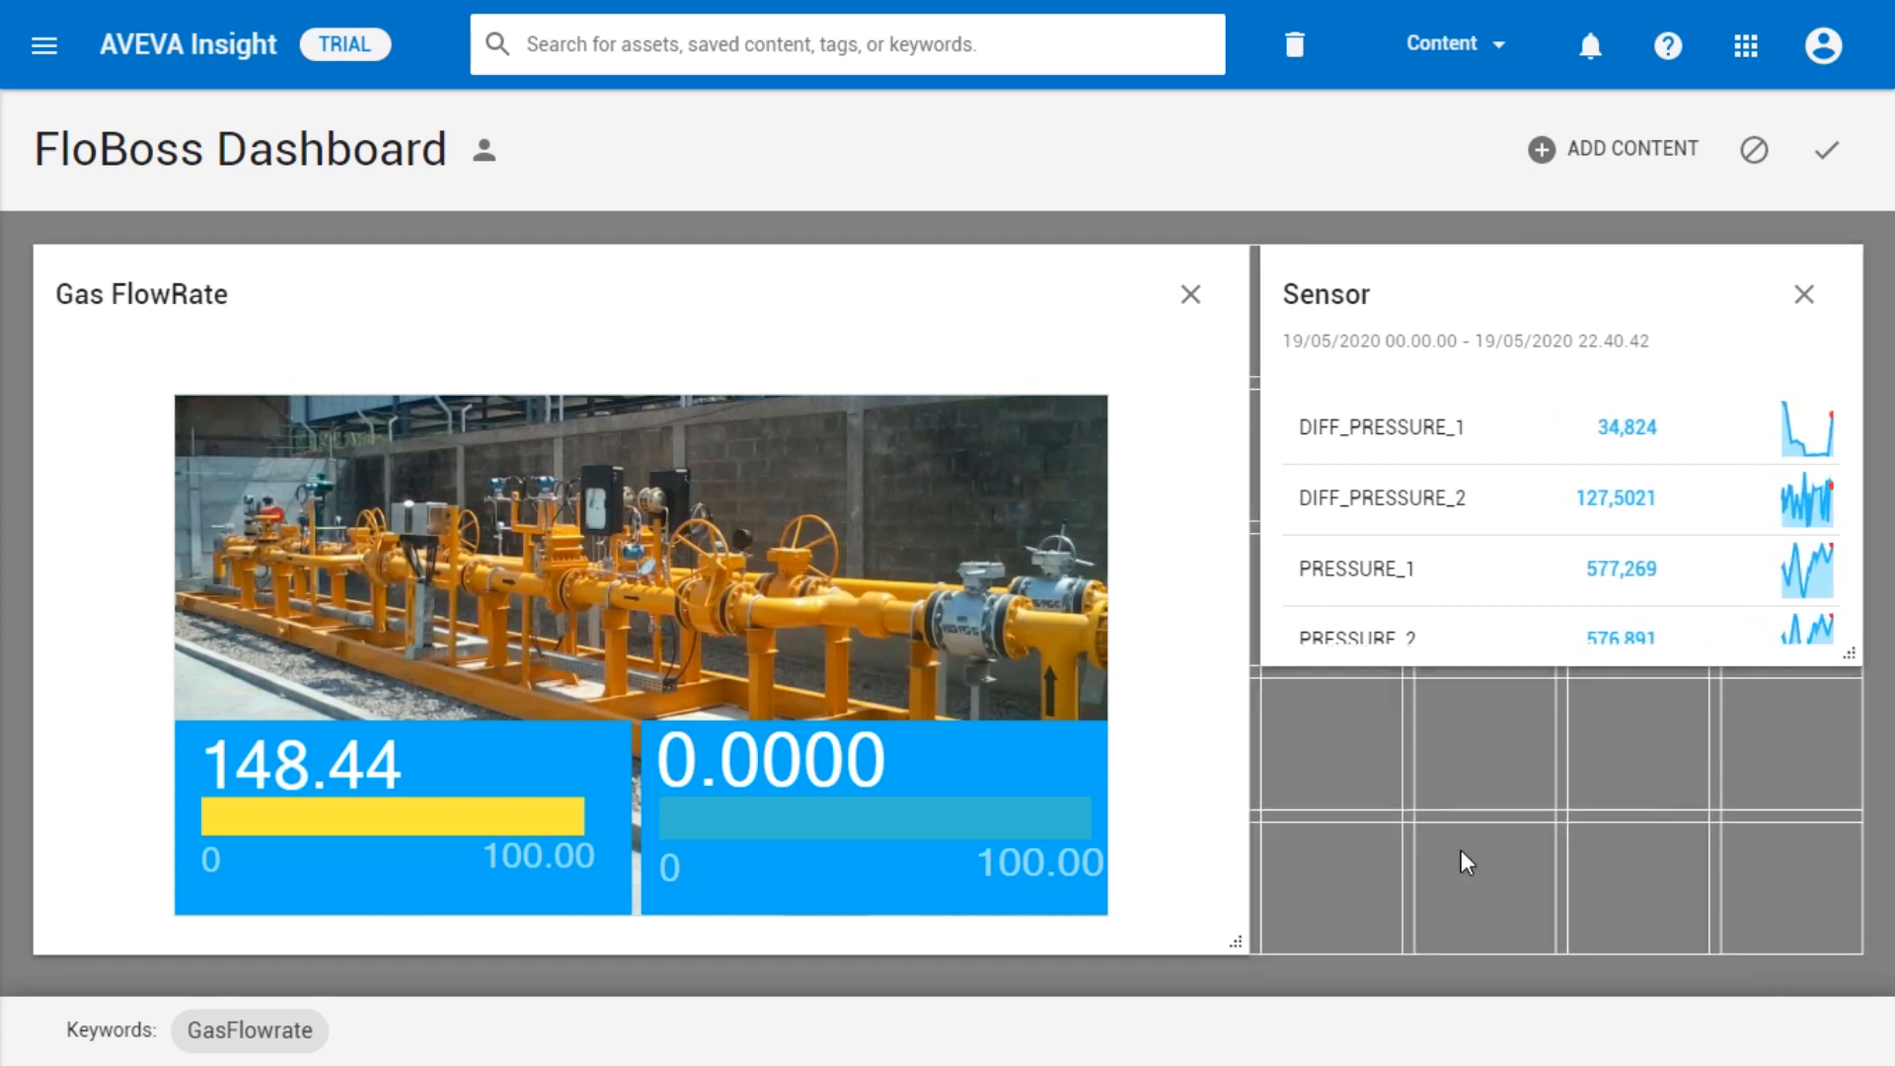
pyautogui.moveTo(280, 262); pyautogui.dragTo(661, 246)
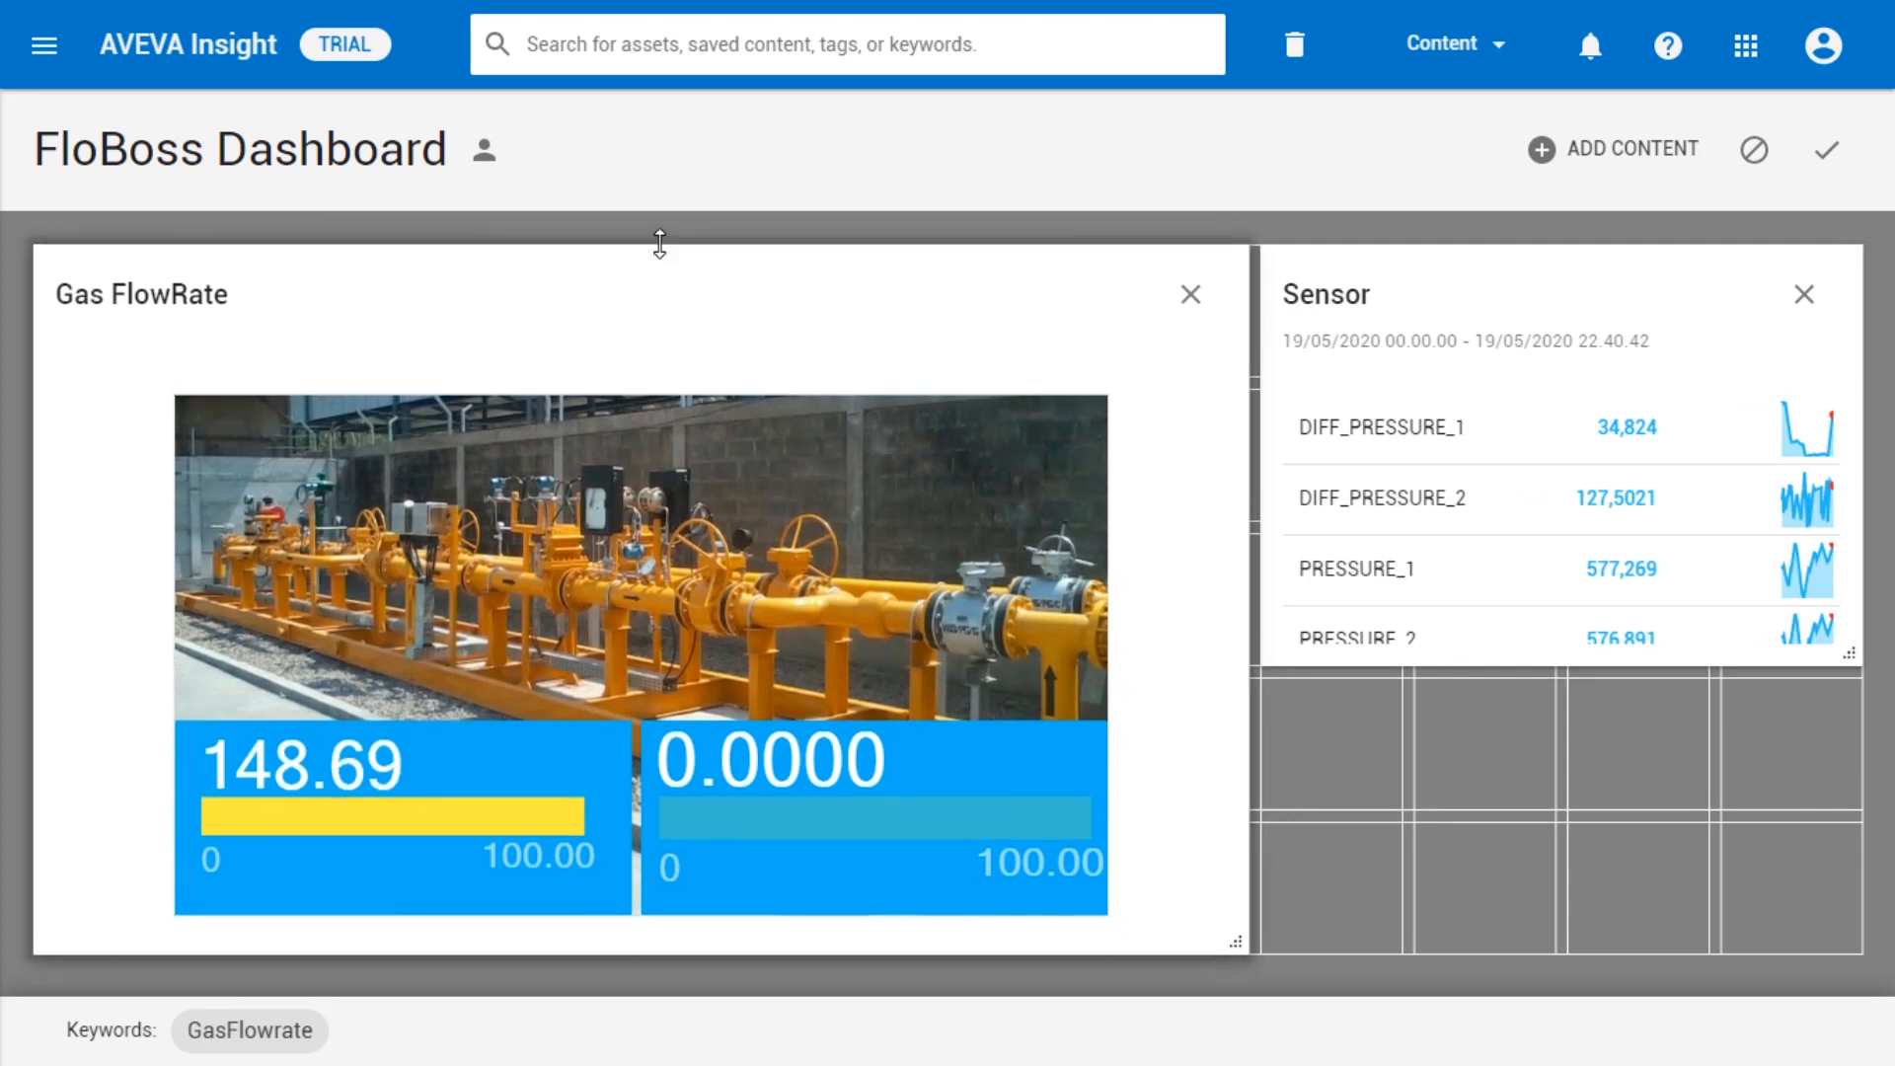
pyautogui.click(1629, 153)
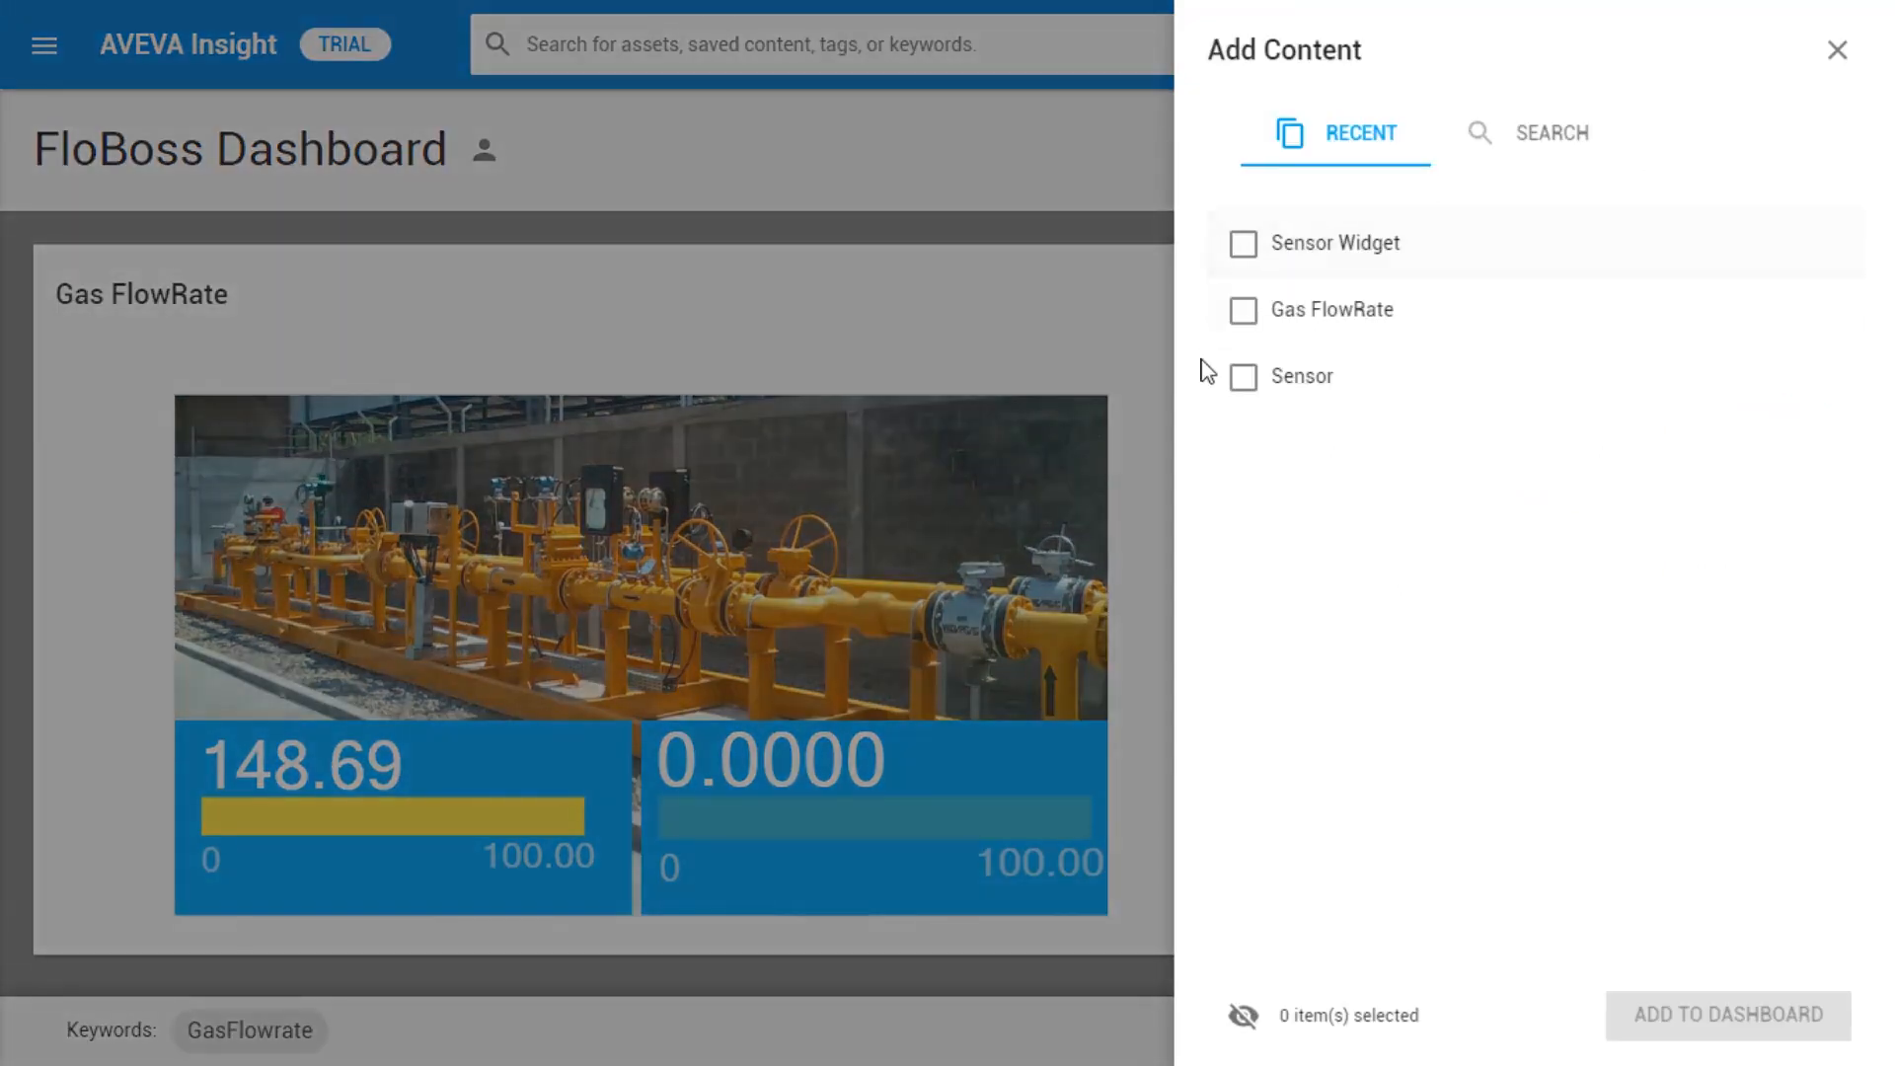
pyautogui.click(1246, 379)
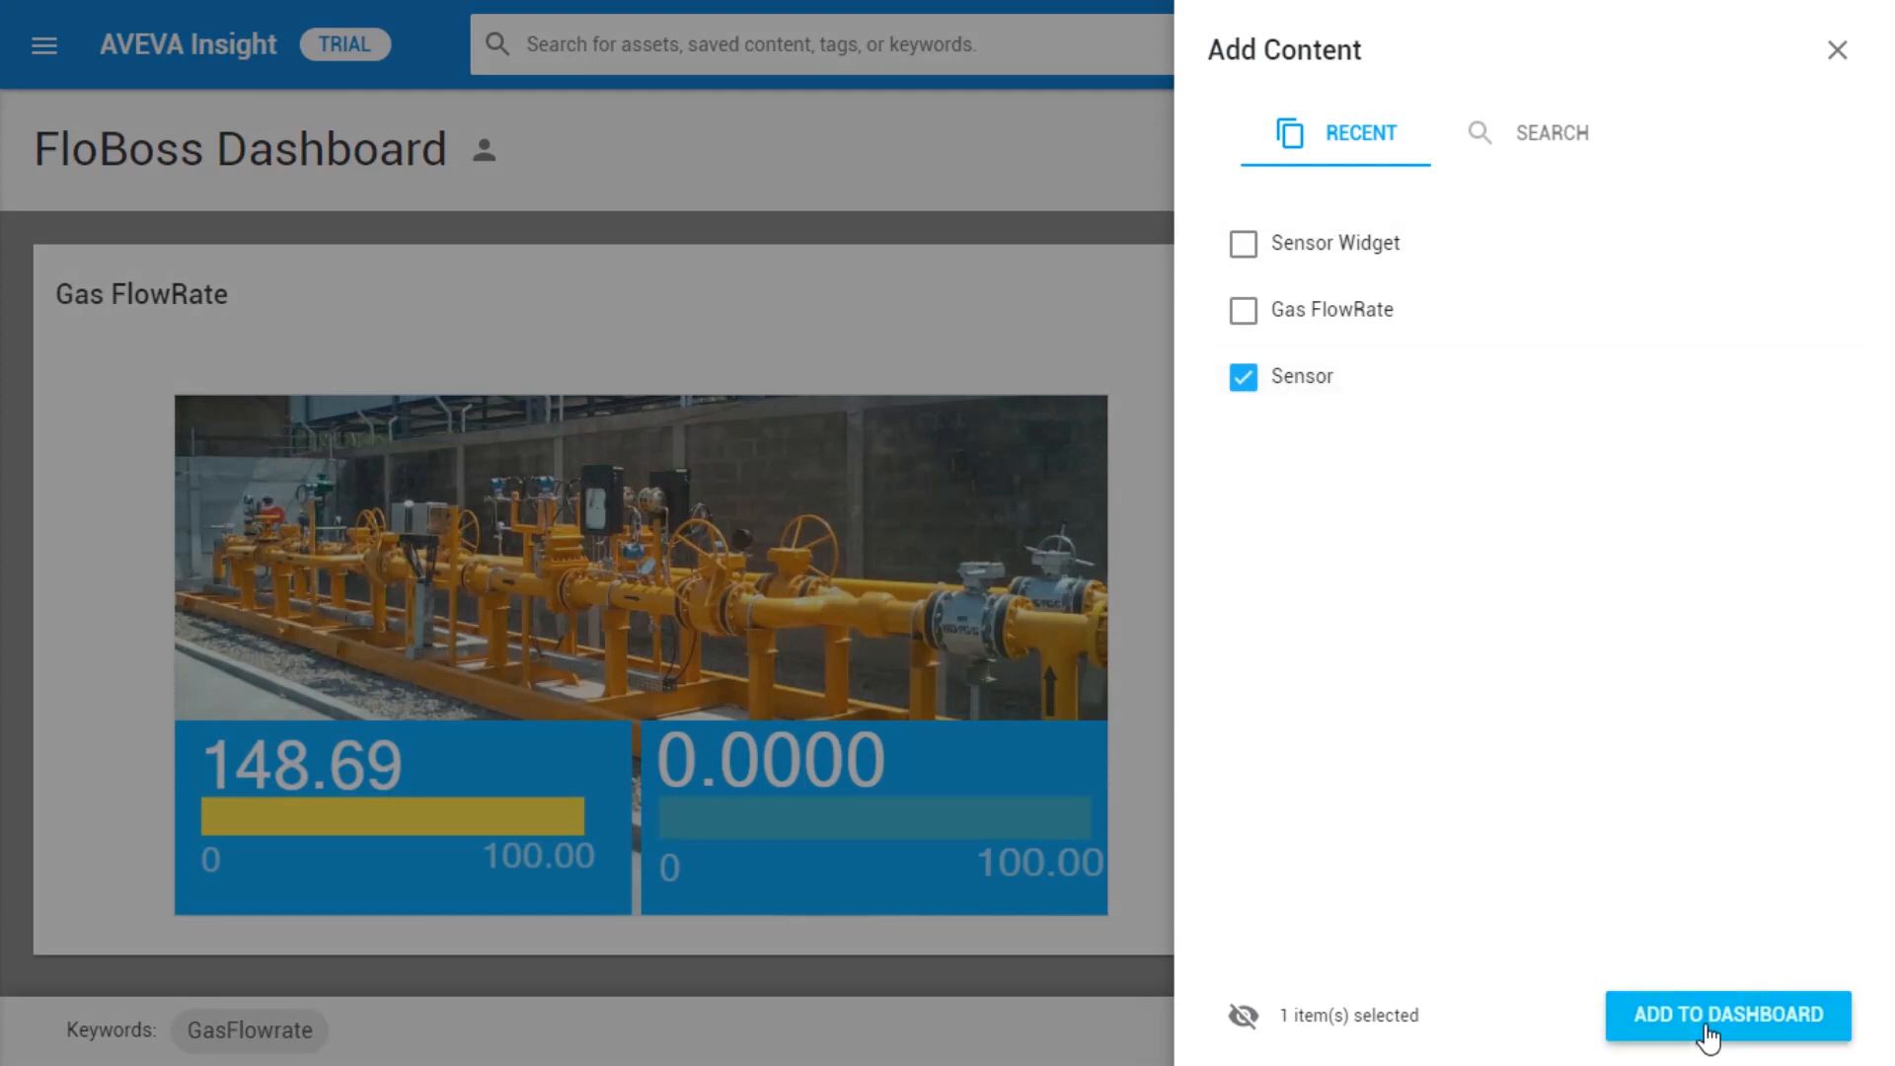
pyautogui.click(1710, 1034)
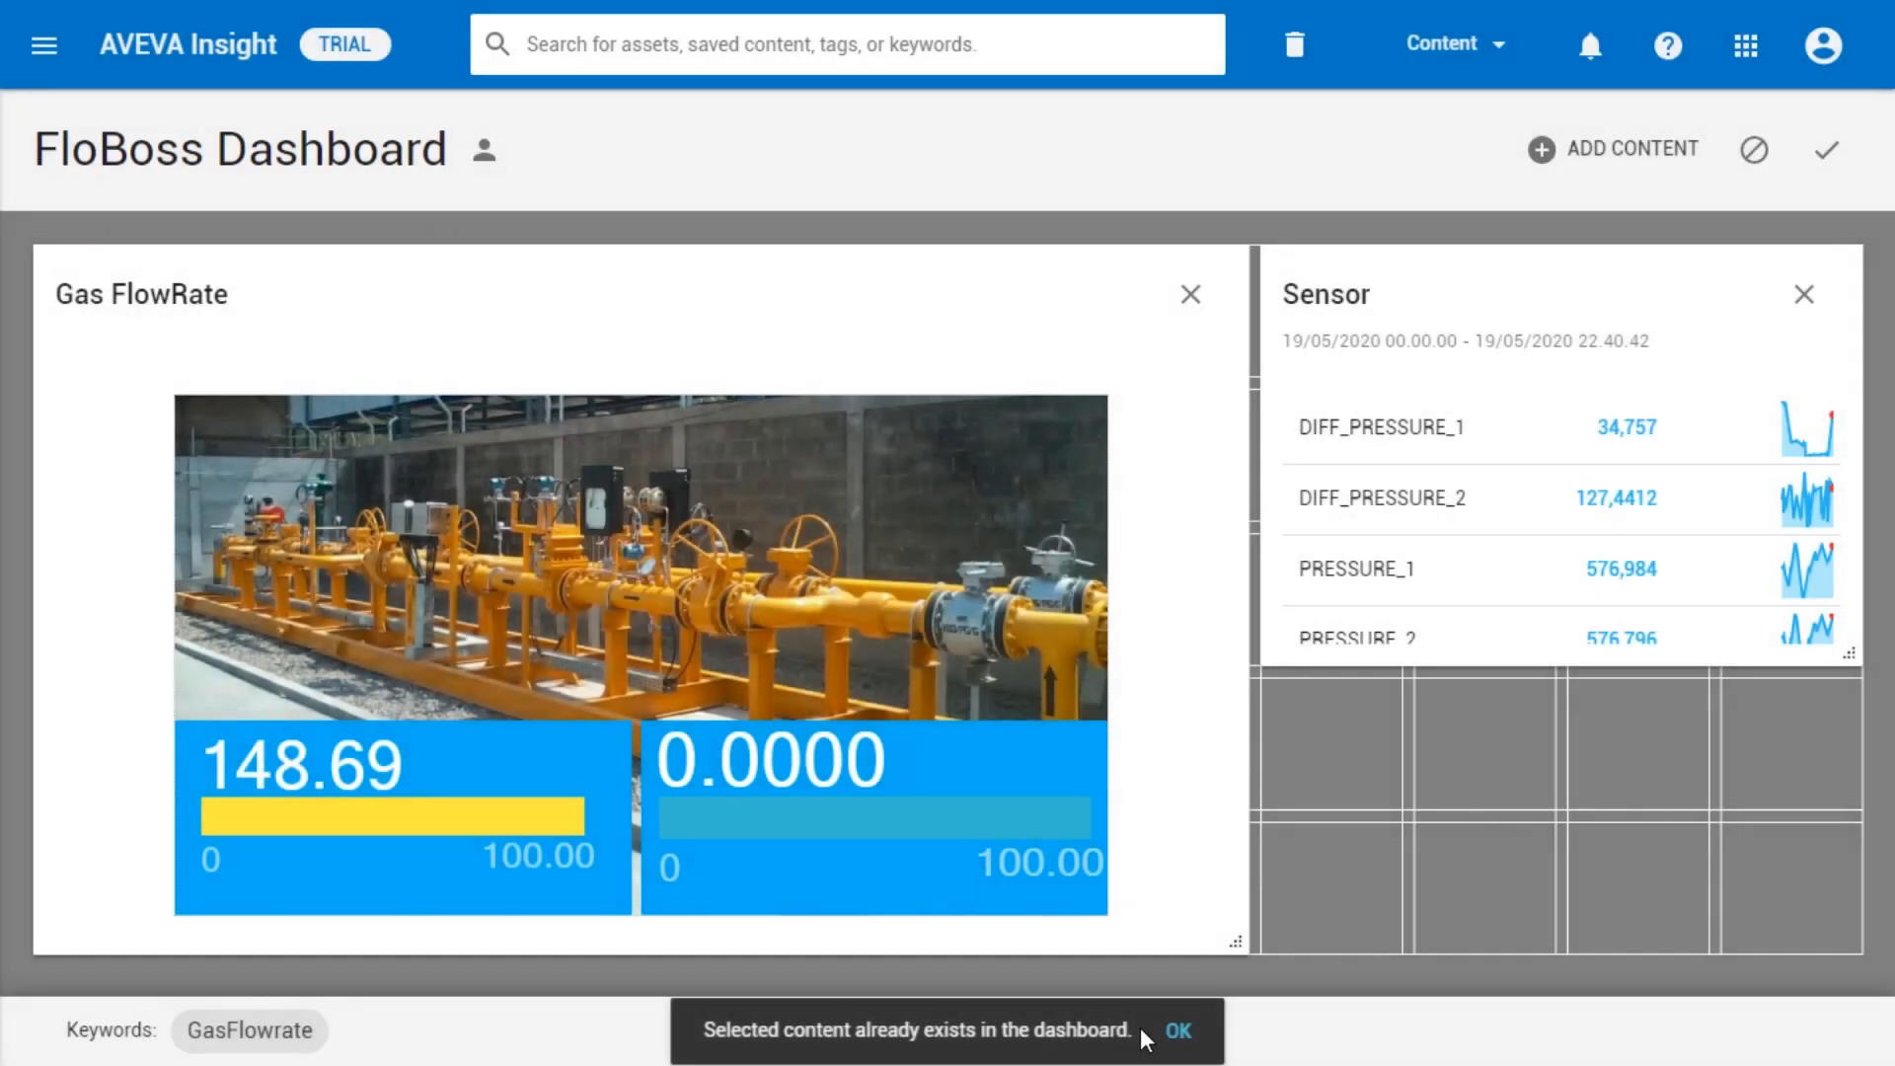
pyautogui.click(1176, 1042)
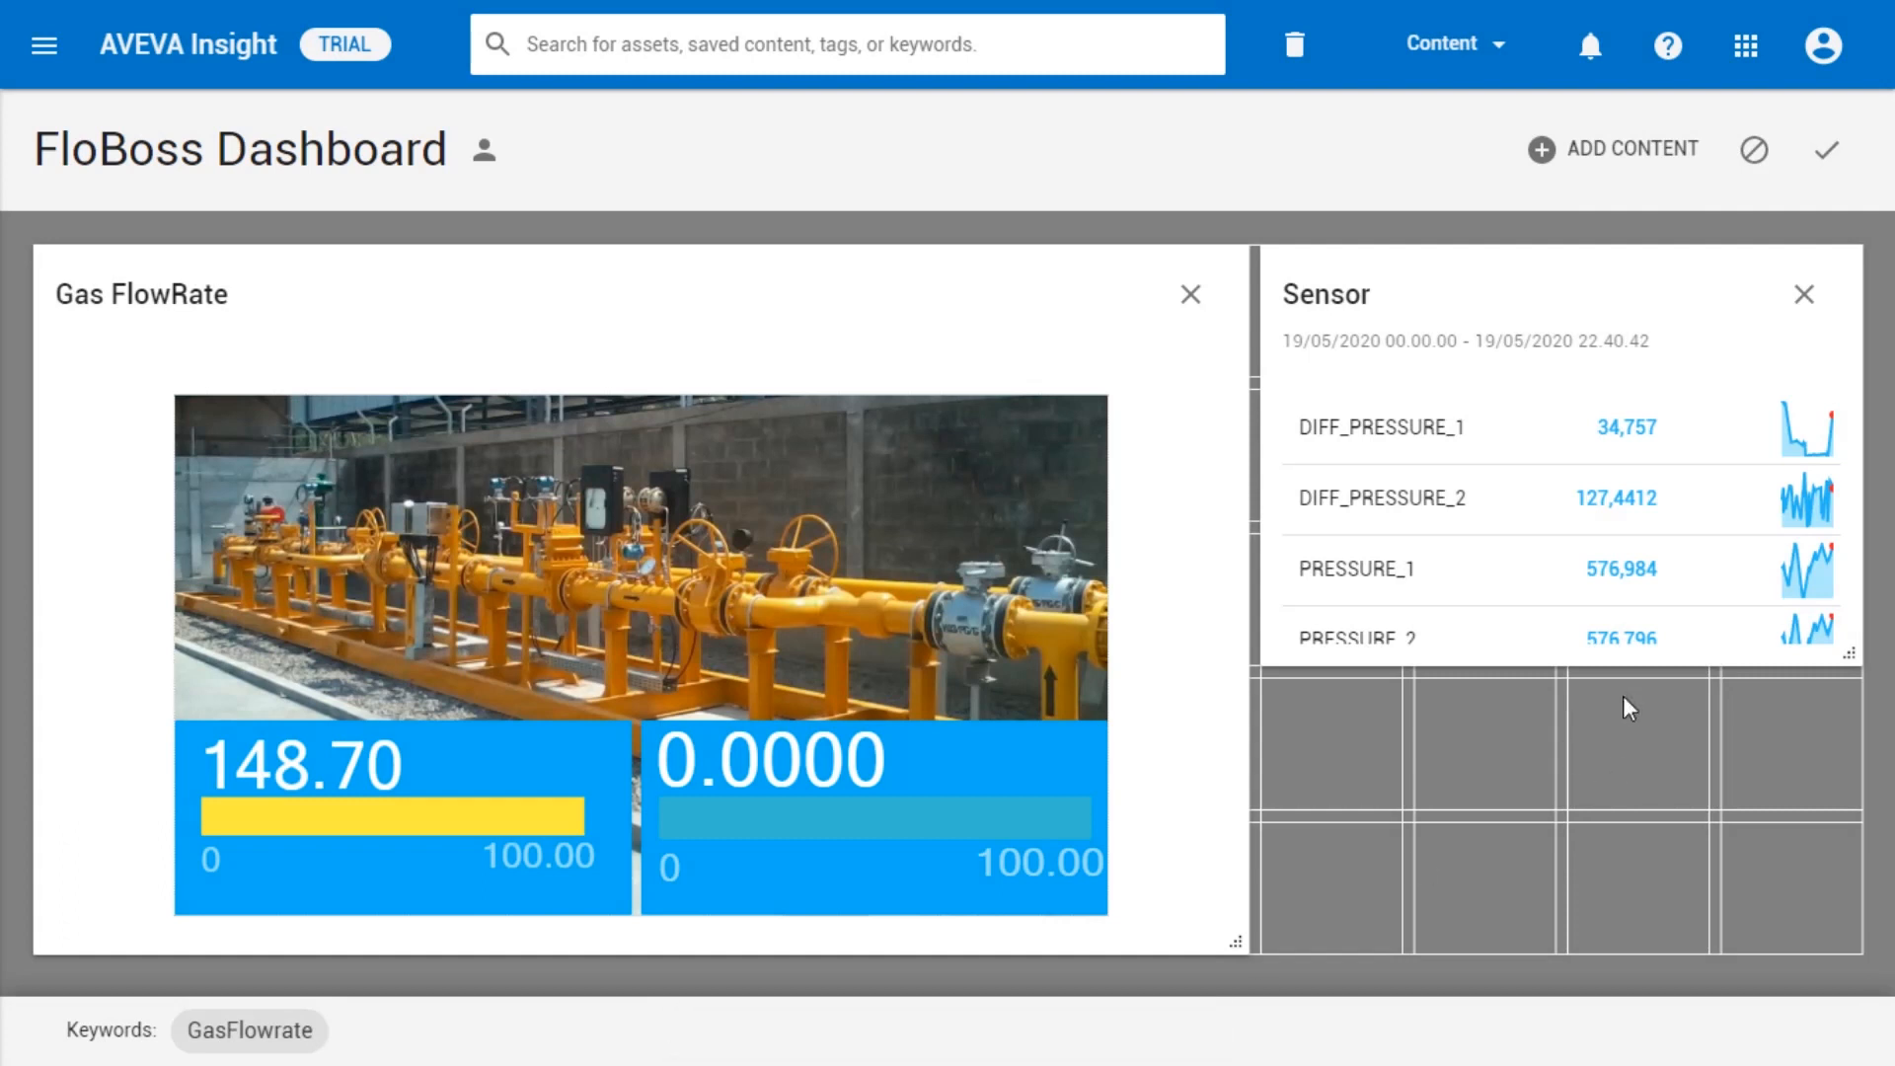
pyautogui.click(1828, 153)
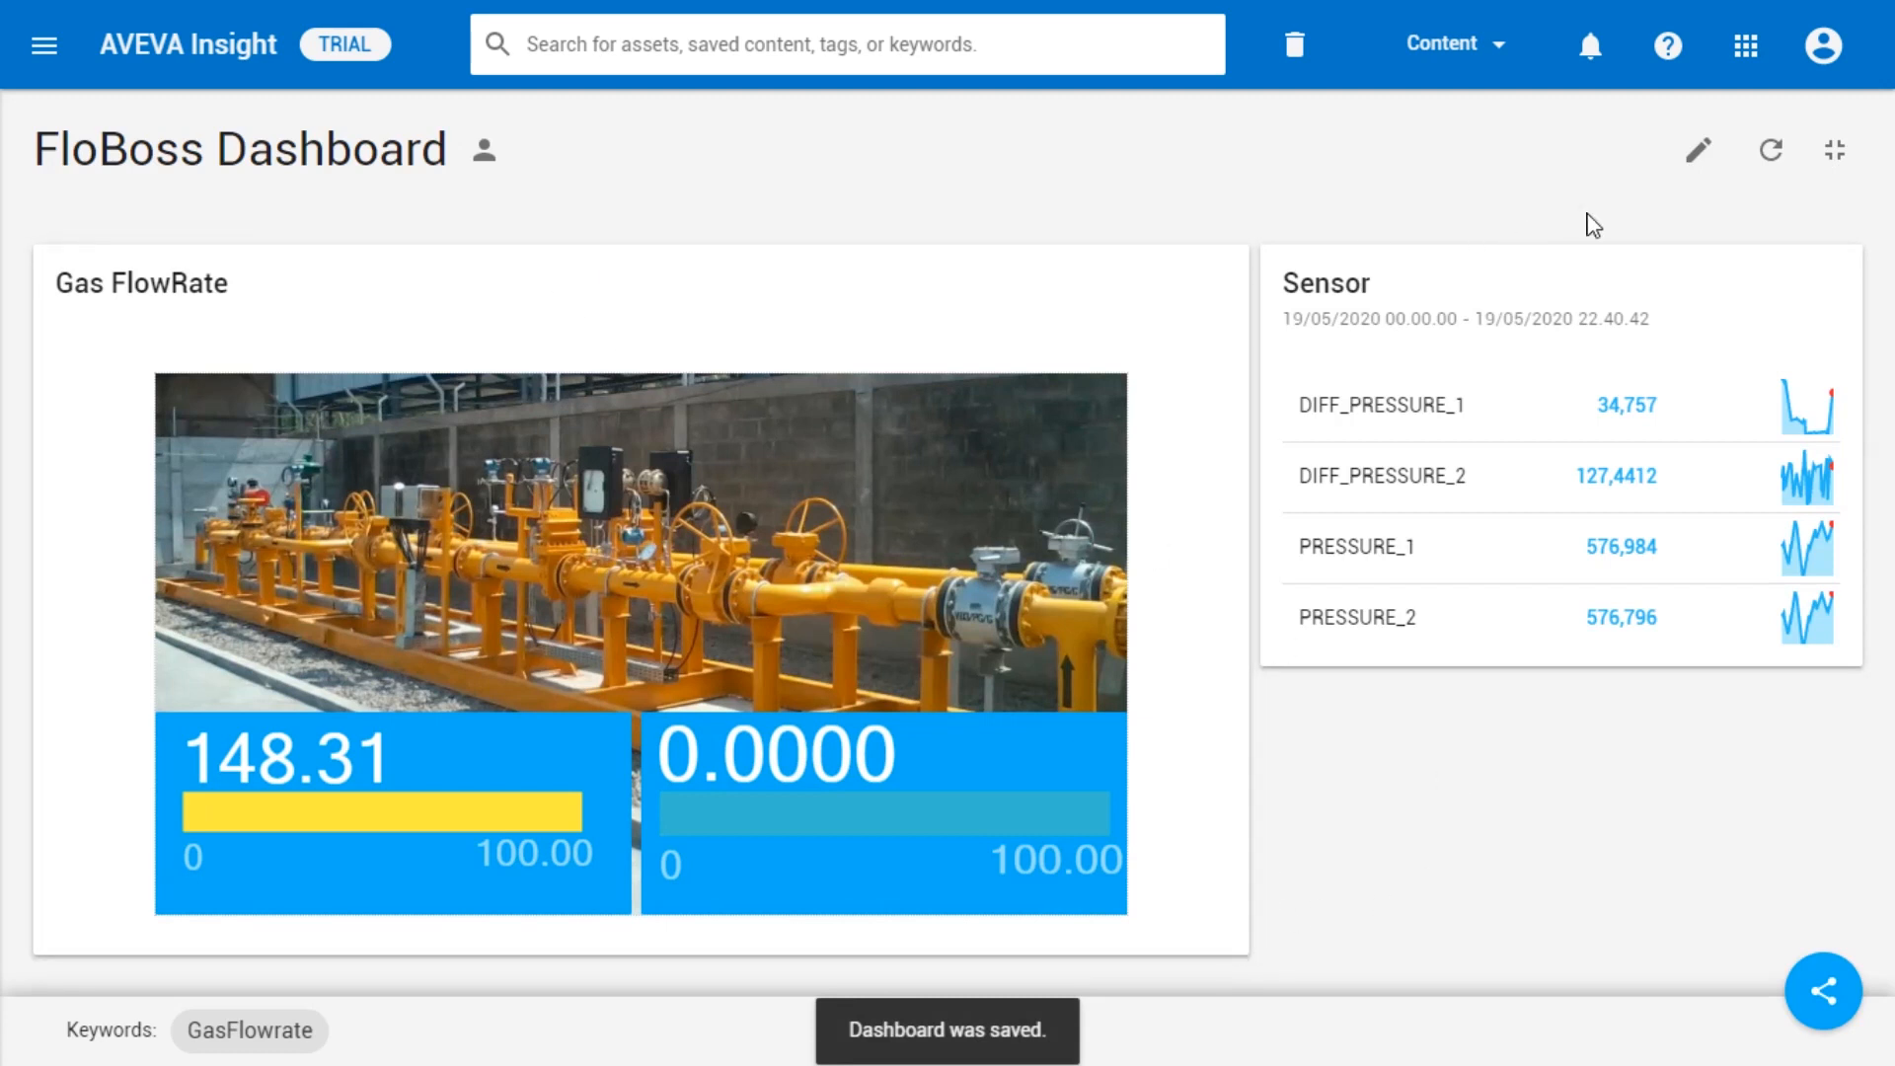
# Step: Refresh the dashboard, enlarge the Sensor tile to match the height of the Gas FlowRate tile, and save the layout
pyautogui.click(1777, 155)
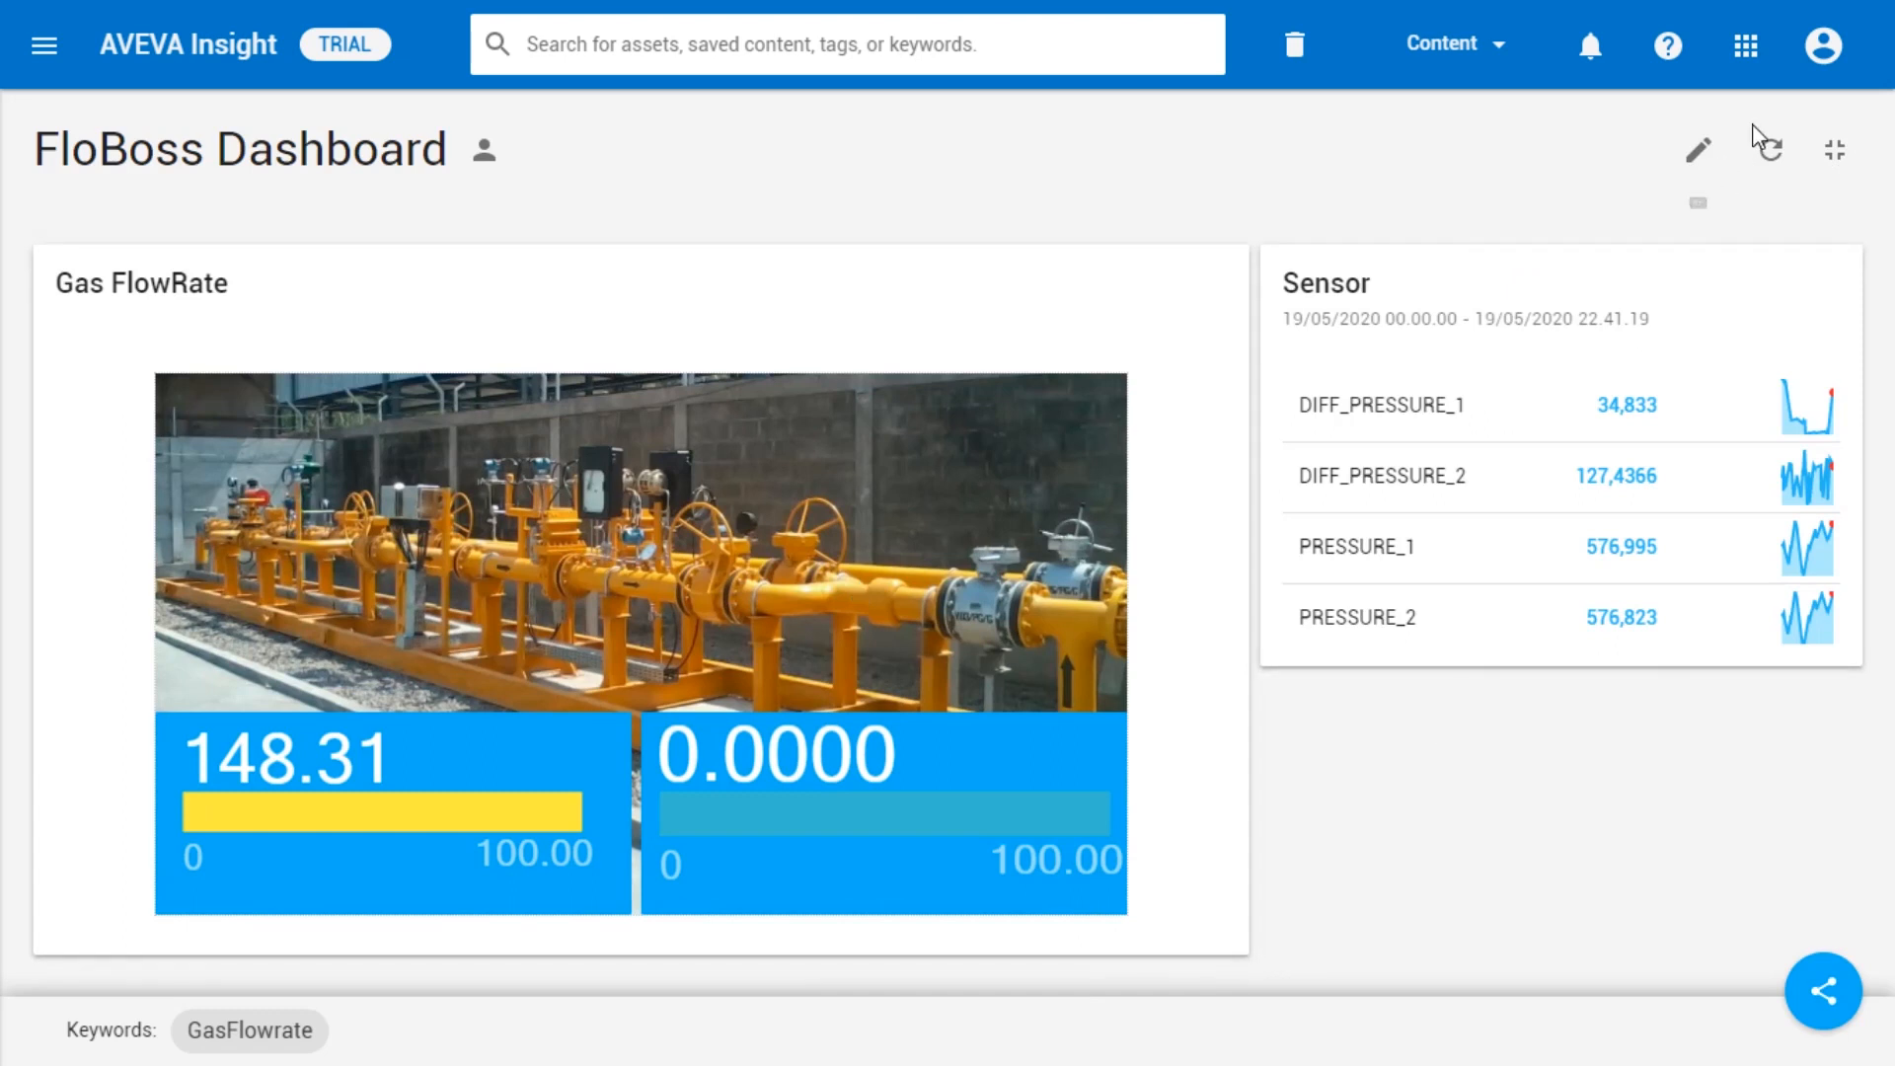
pyautogui.click(1699, 154)
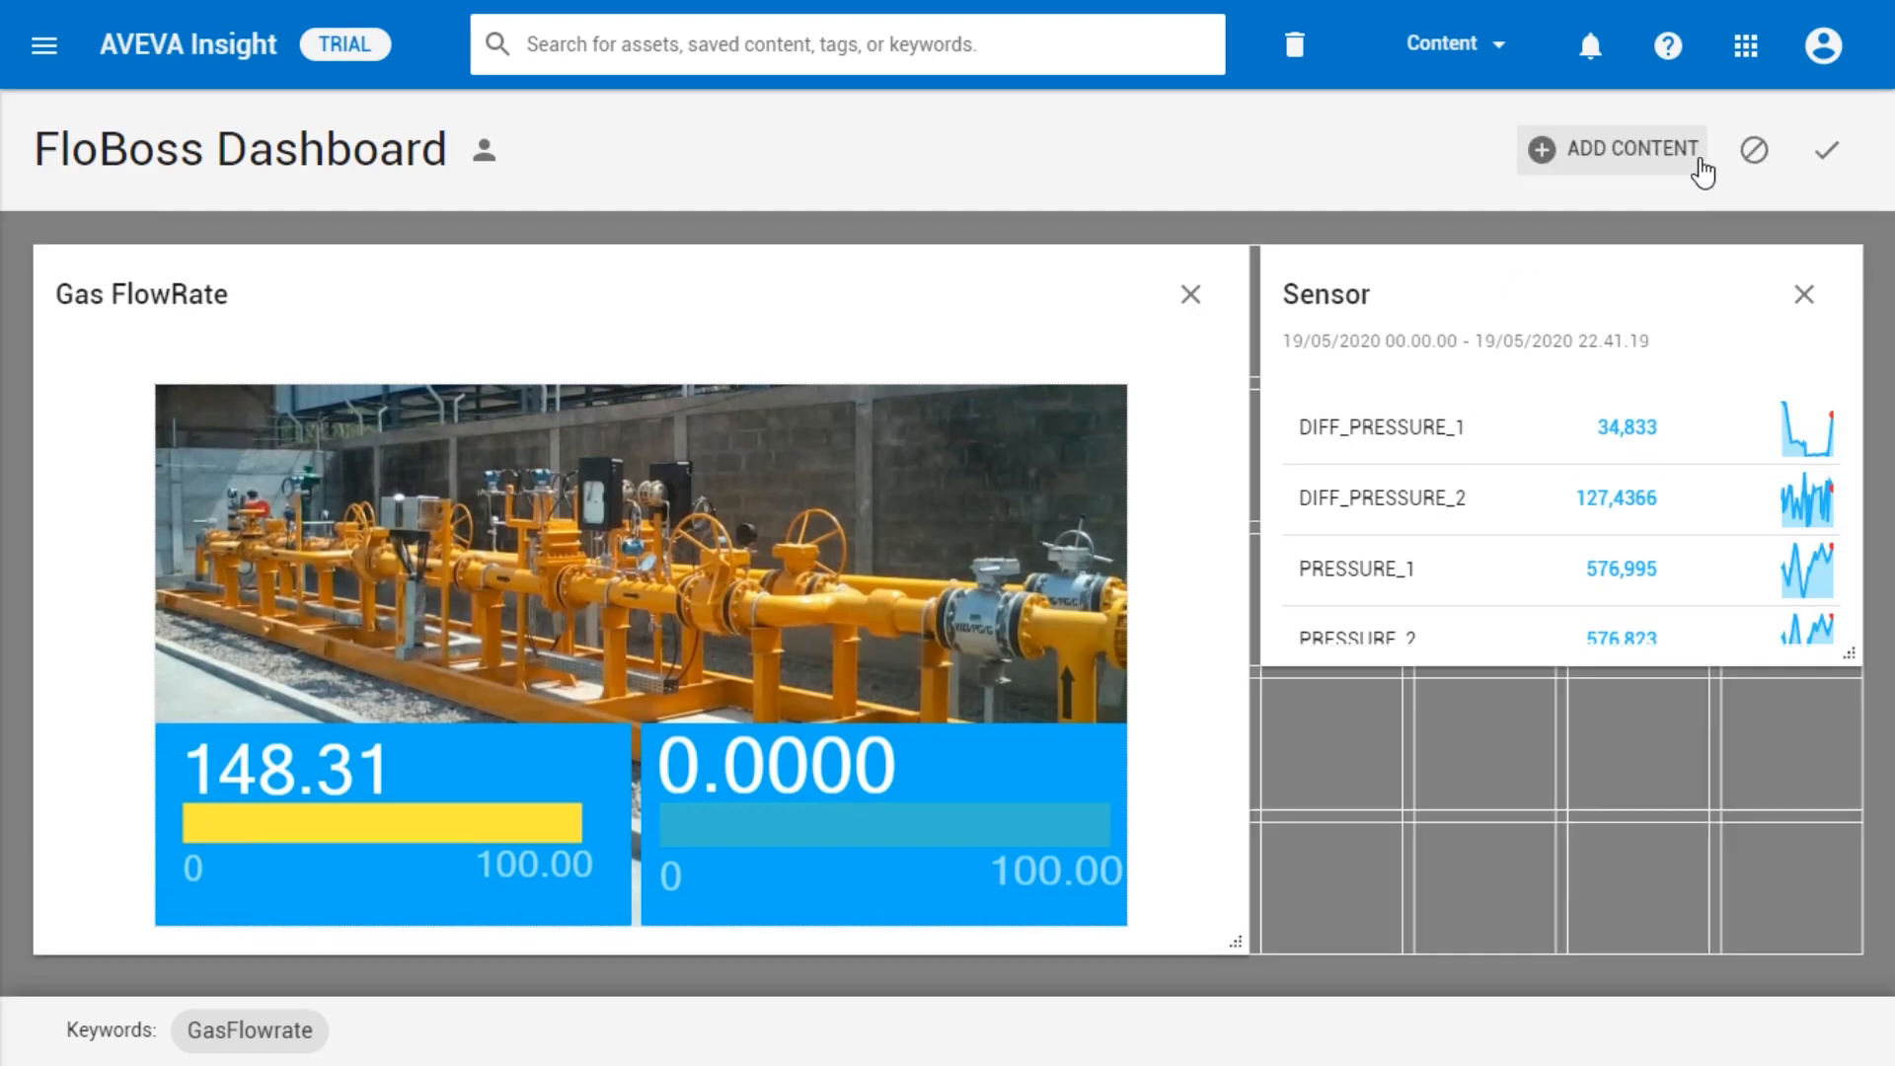
pyautogui.moveTo(1851, 667); pyautogui.dragTo(1863, 950)
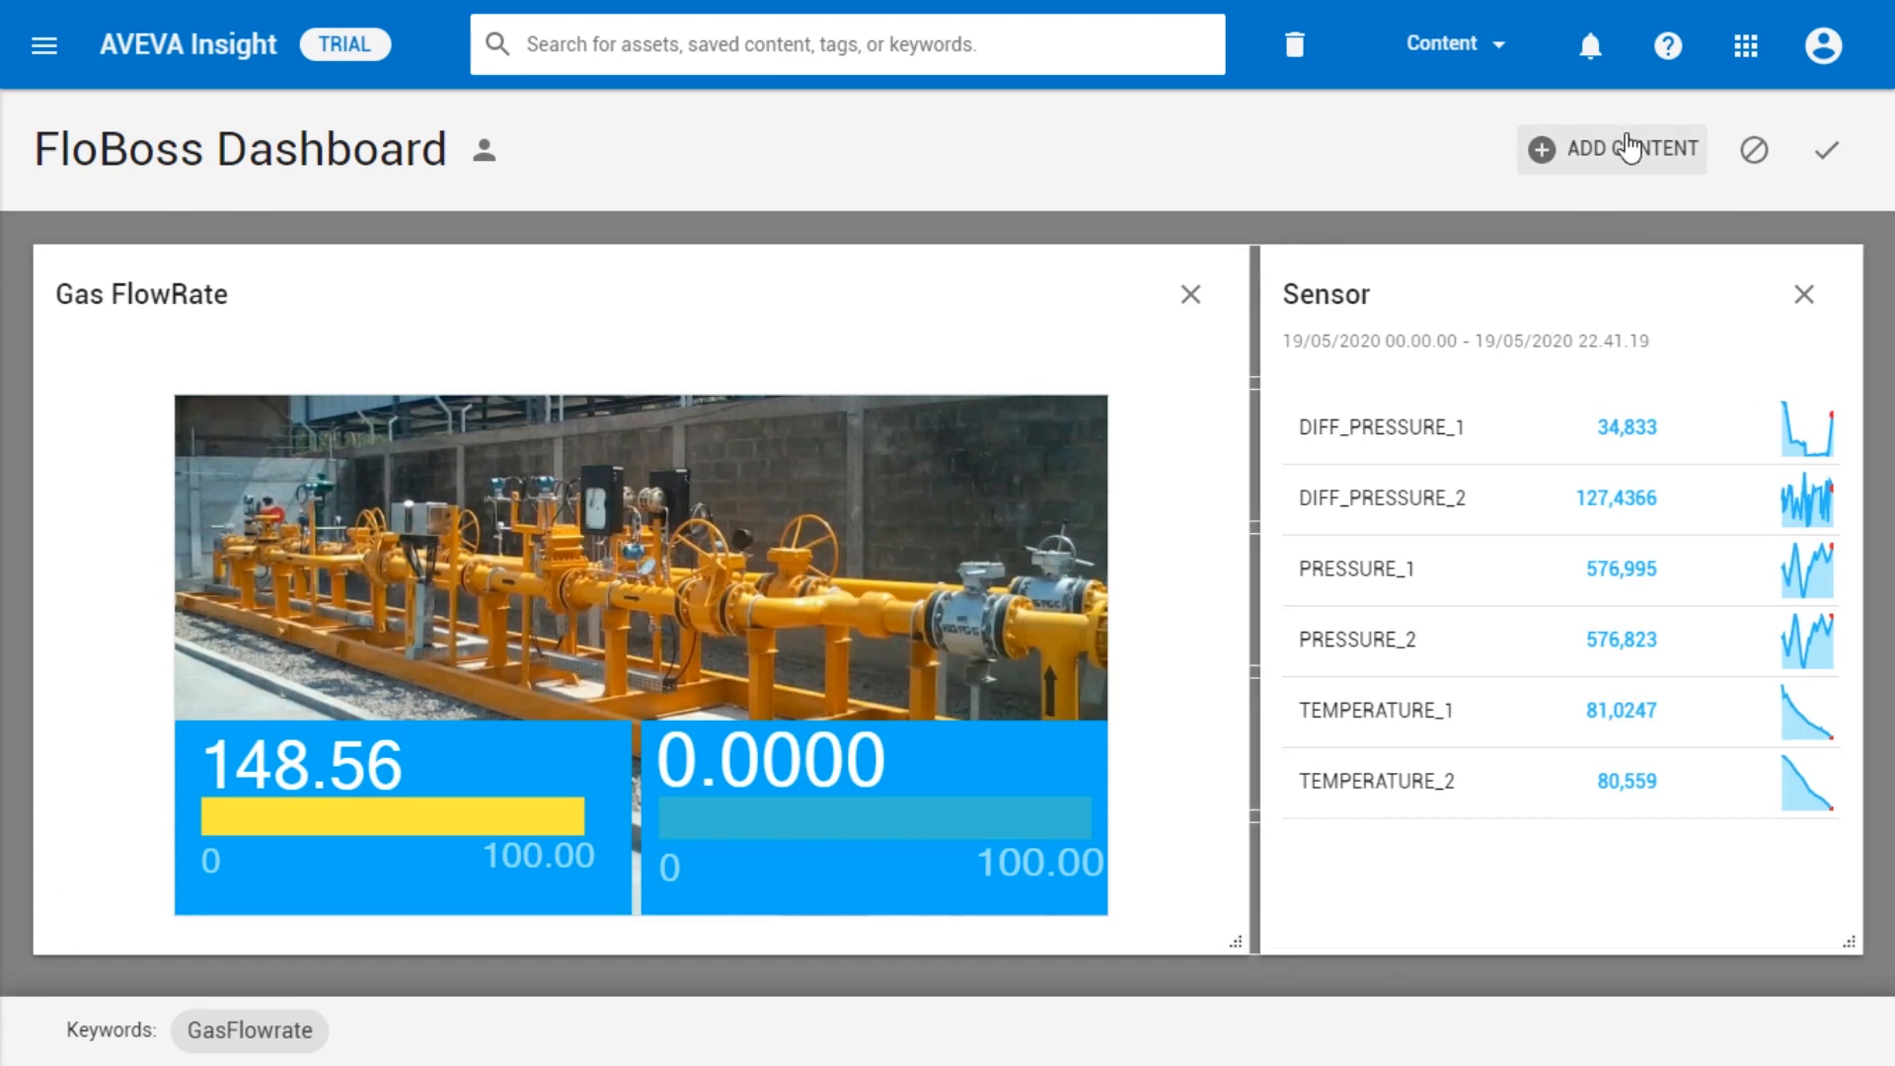
pyautogui.click(1826, 148)
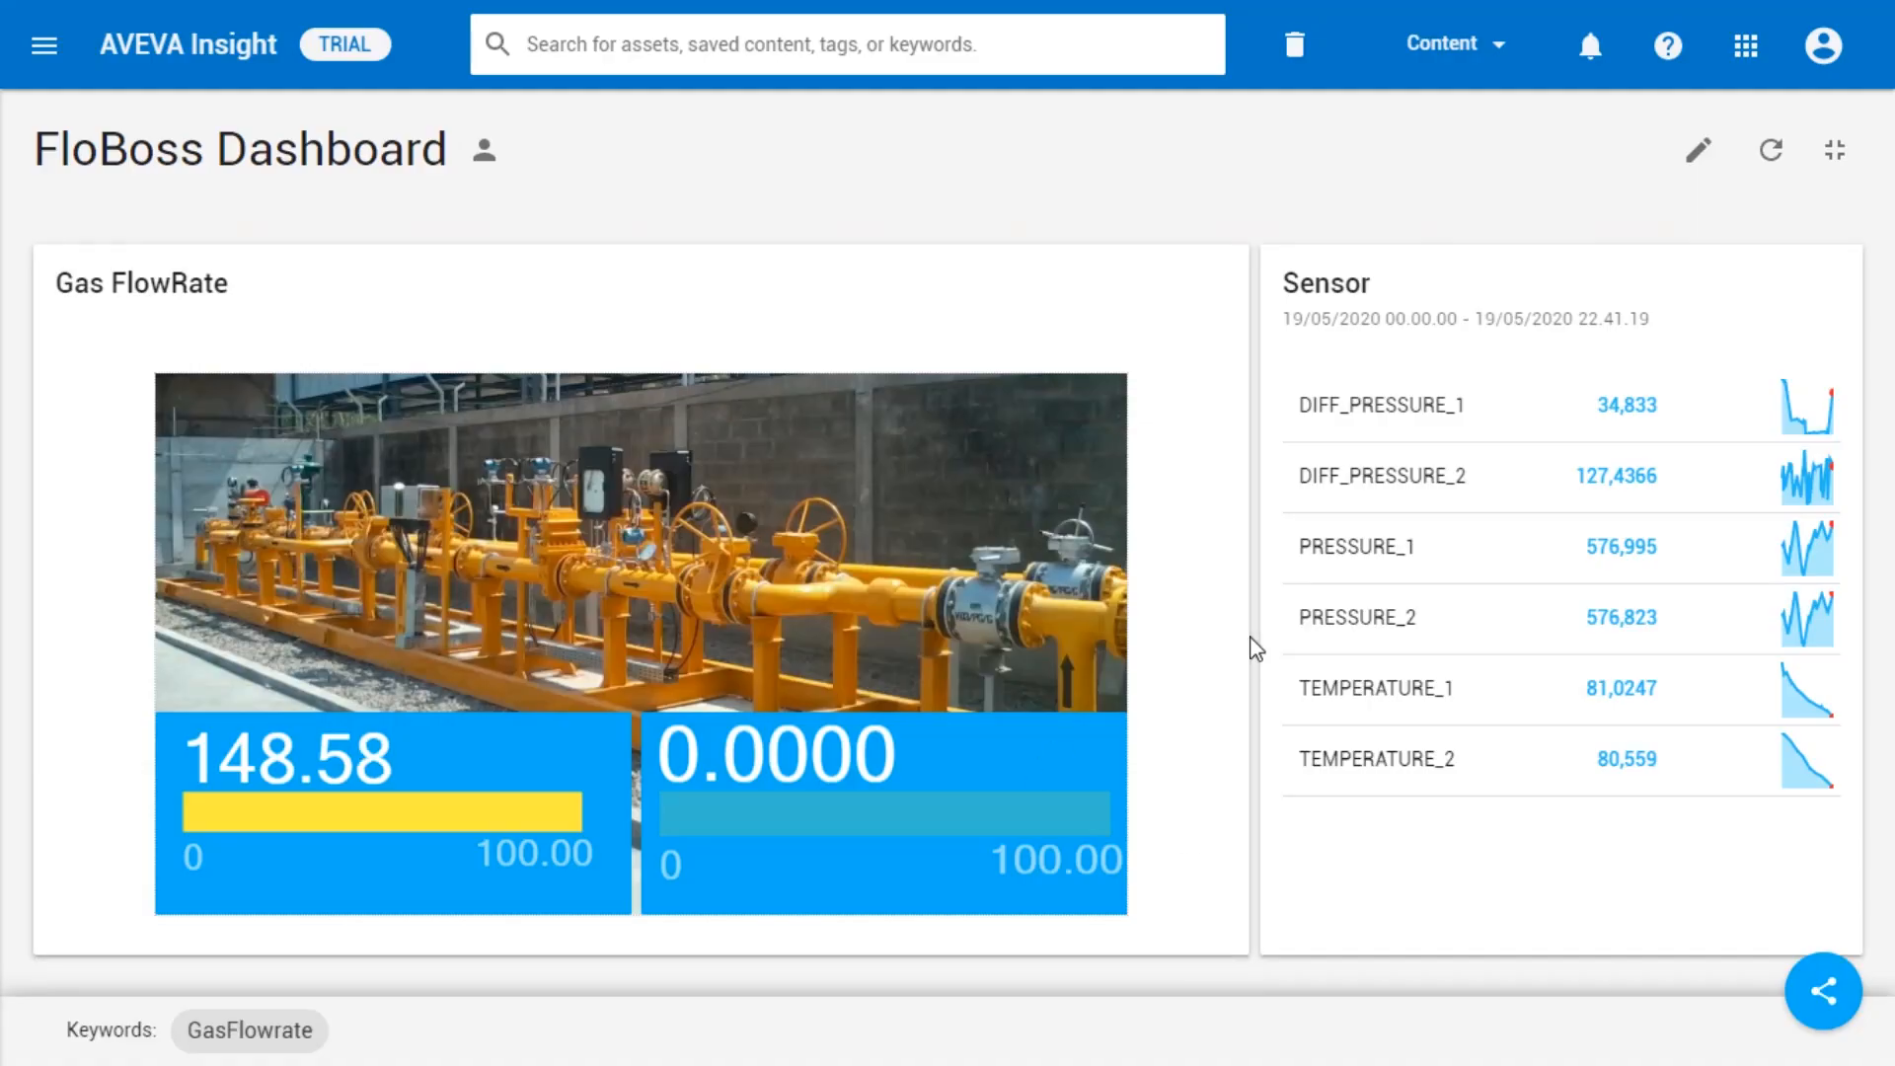
# Step: Go back to the home page and view the Sensor Widget preview in the suggested content
pyautogui.click(43, 46)
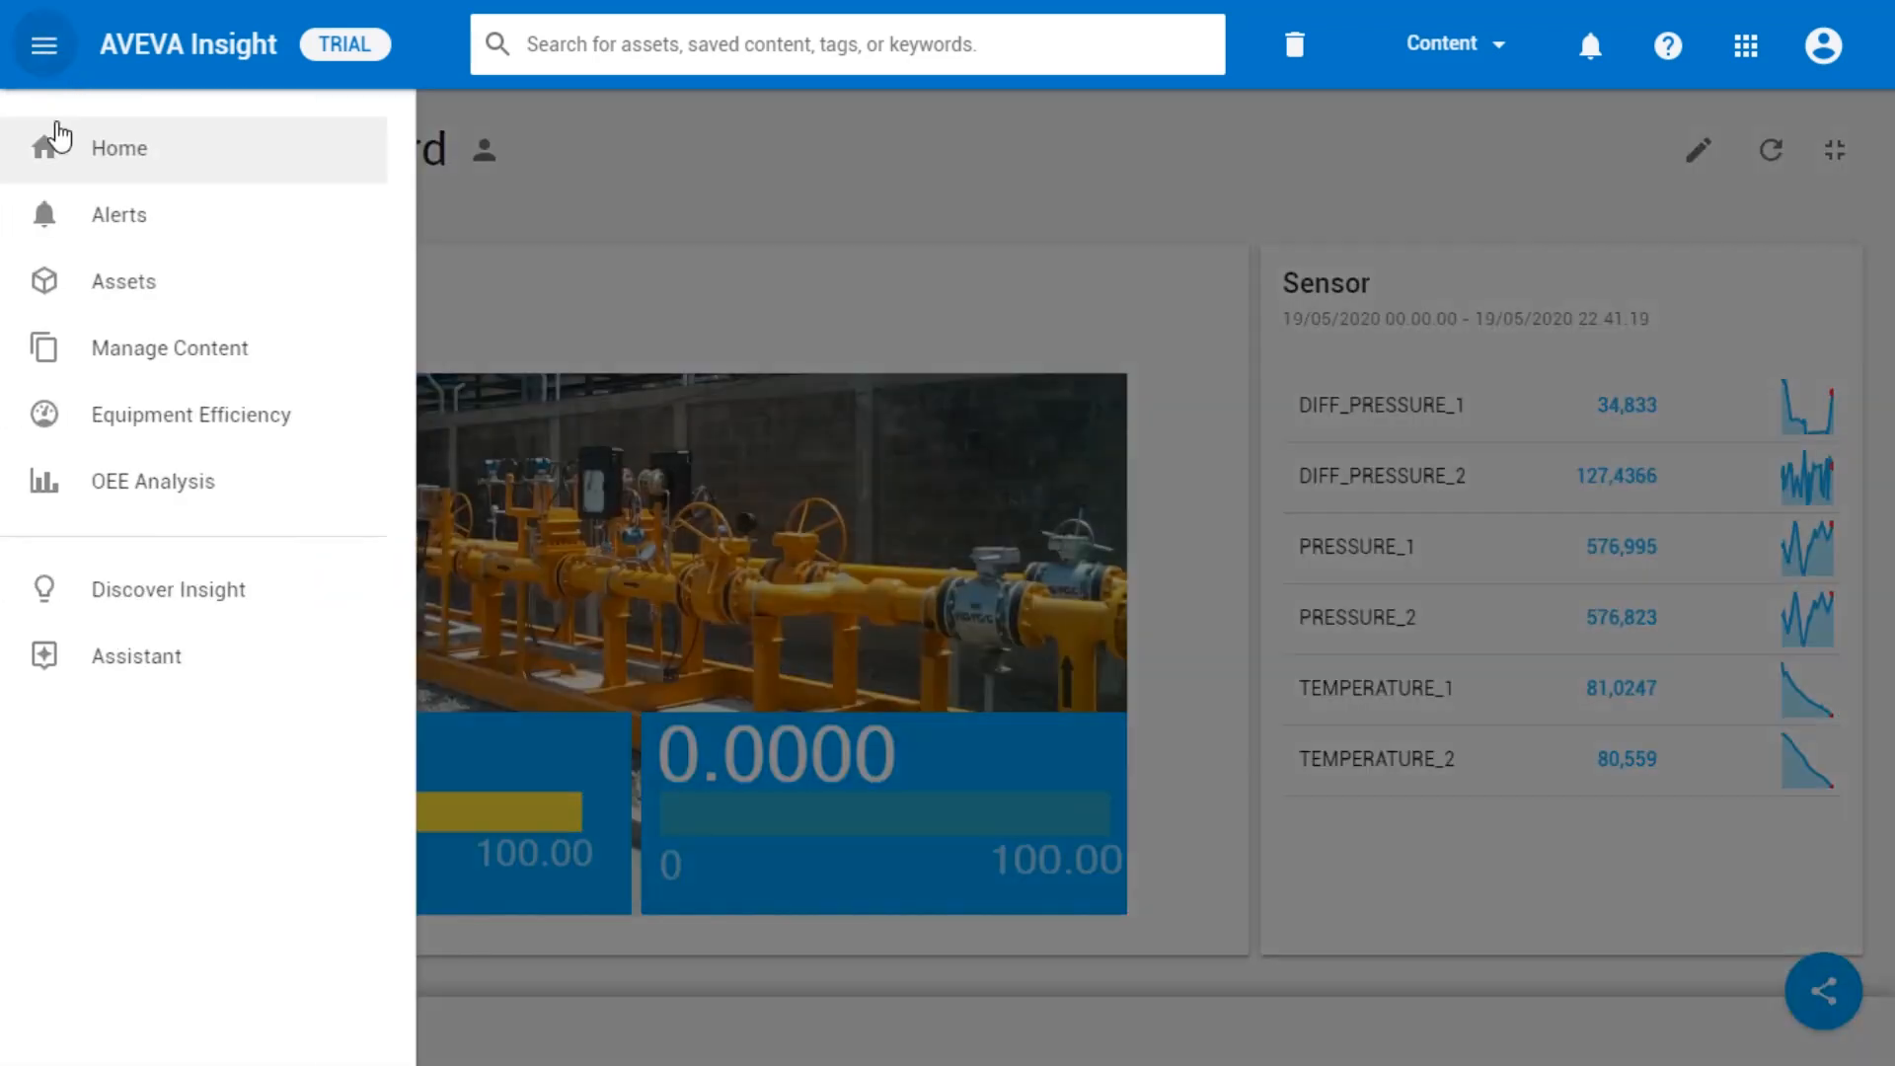
pyautogui.click(69, 153)
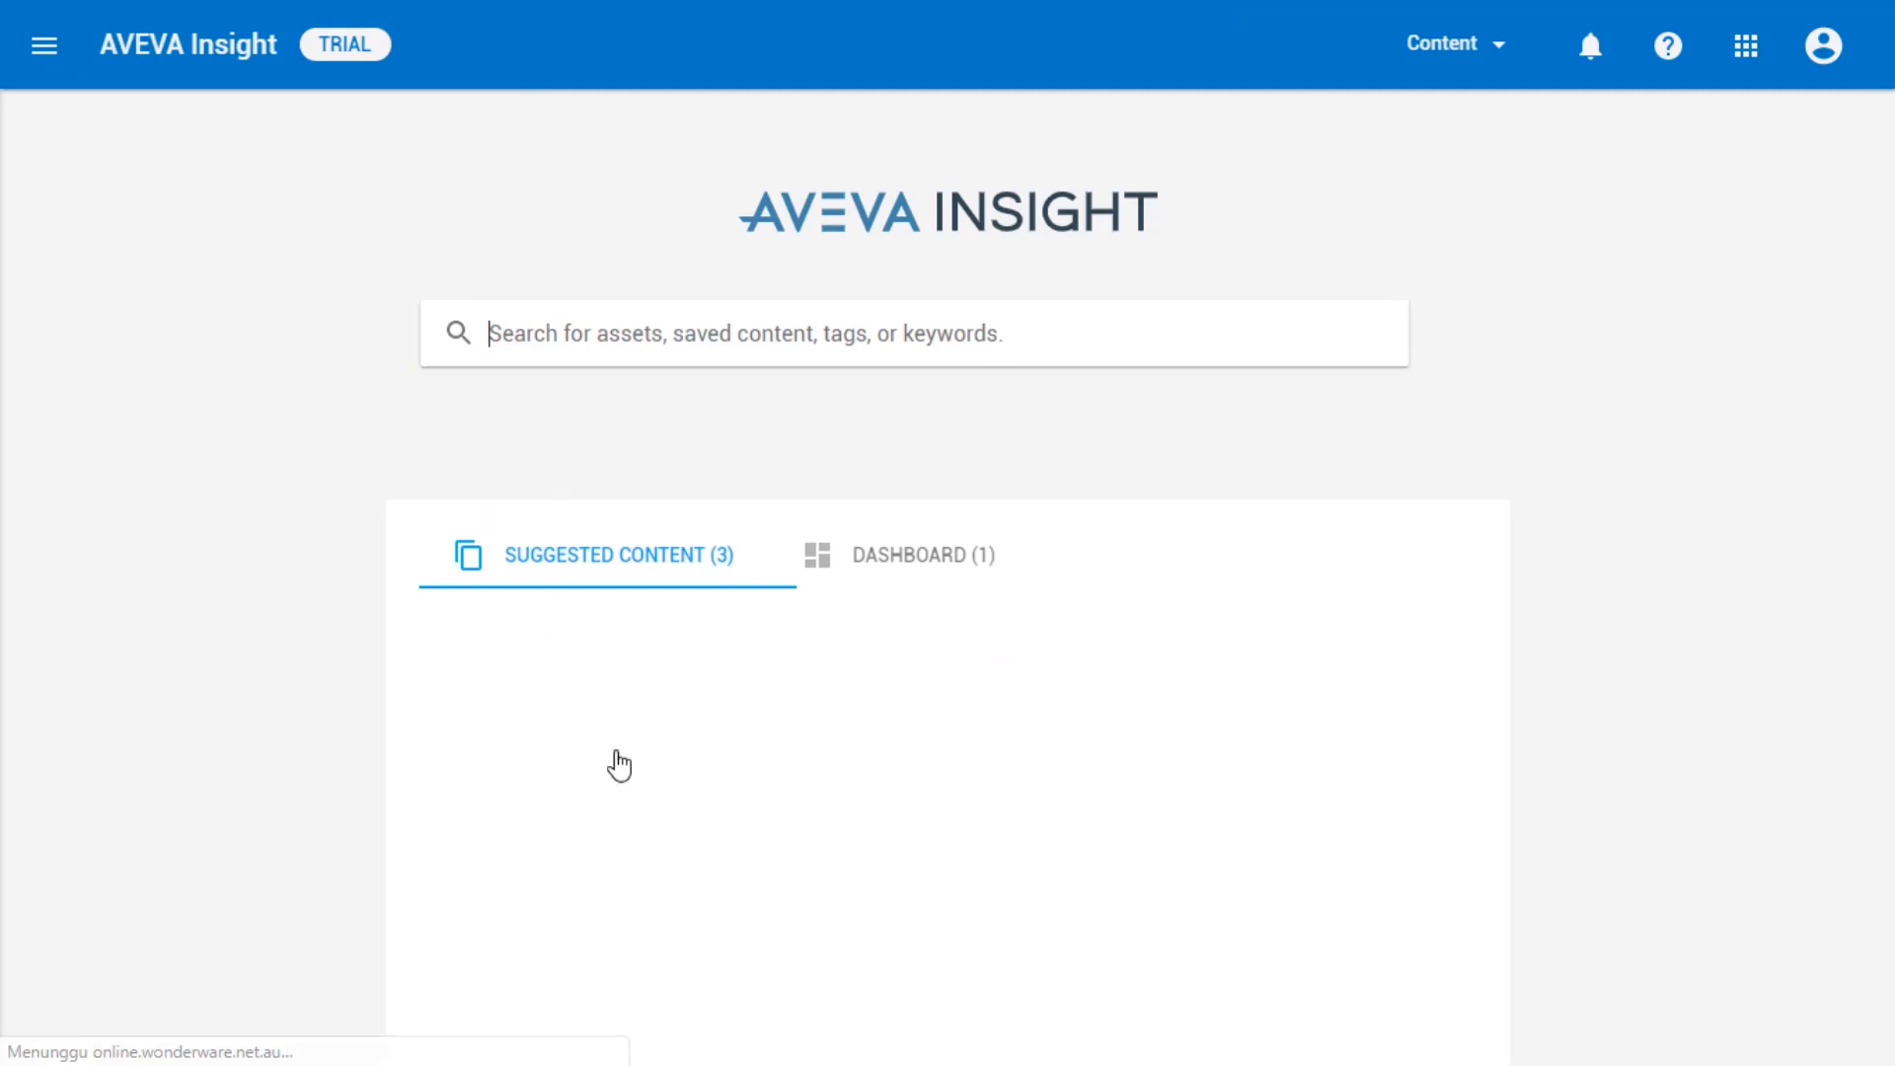
pyautogui.scroll(-3, 825, 805)
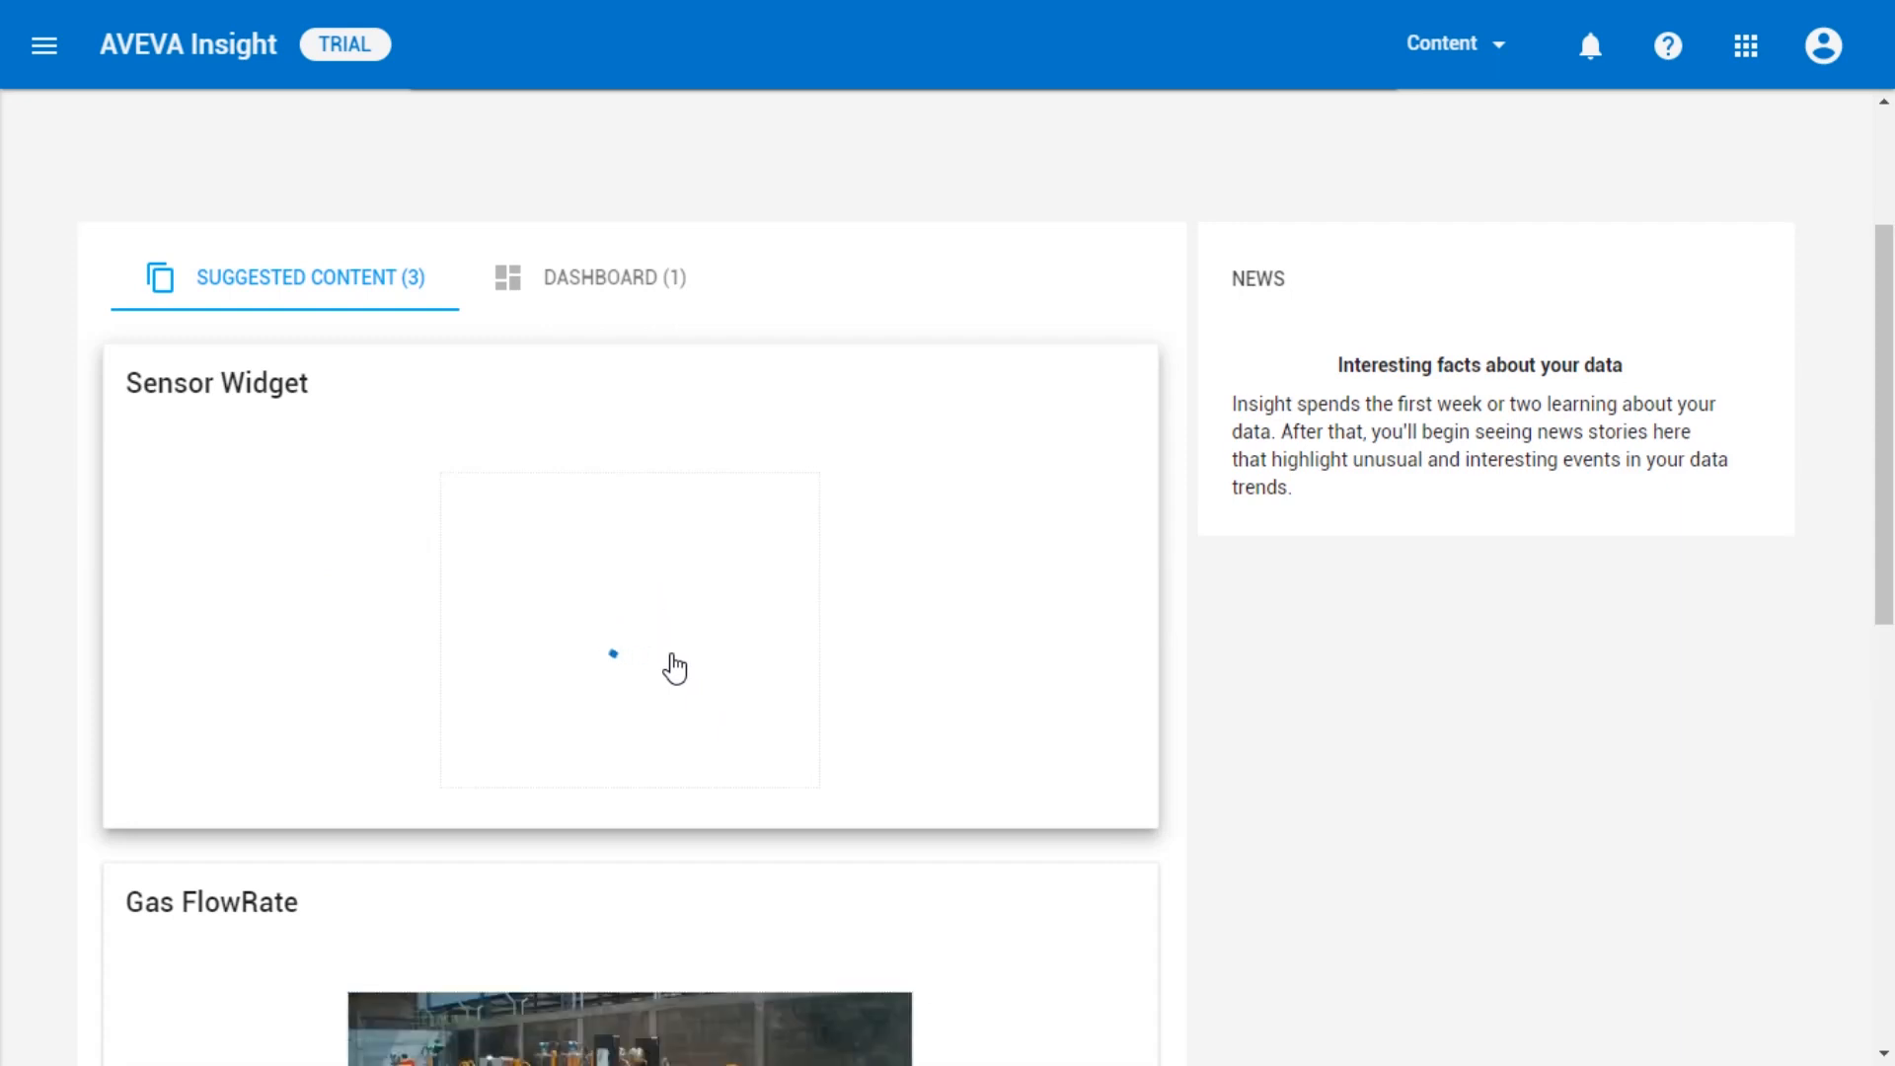
pyautogui.click(896, 642)
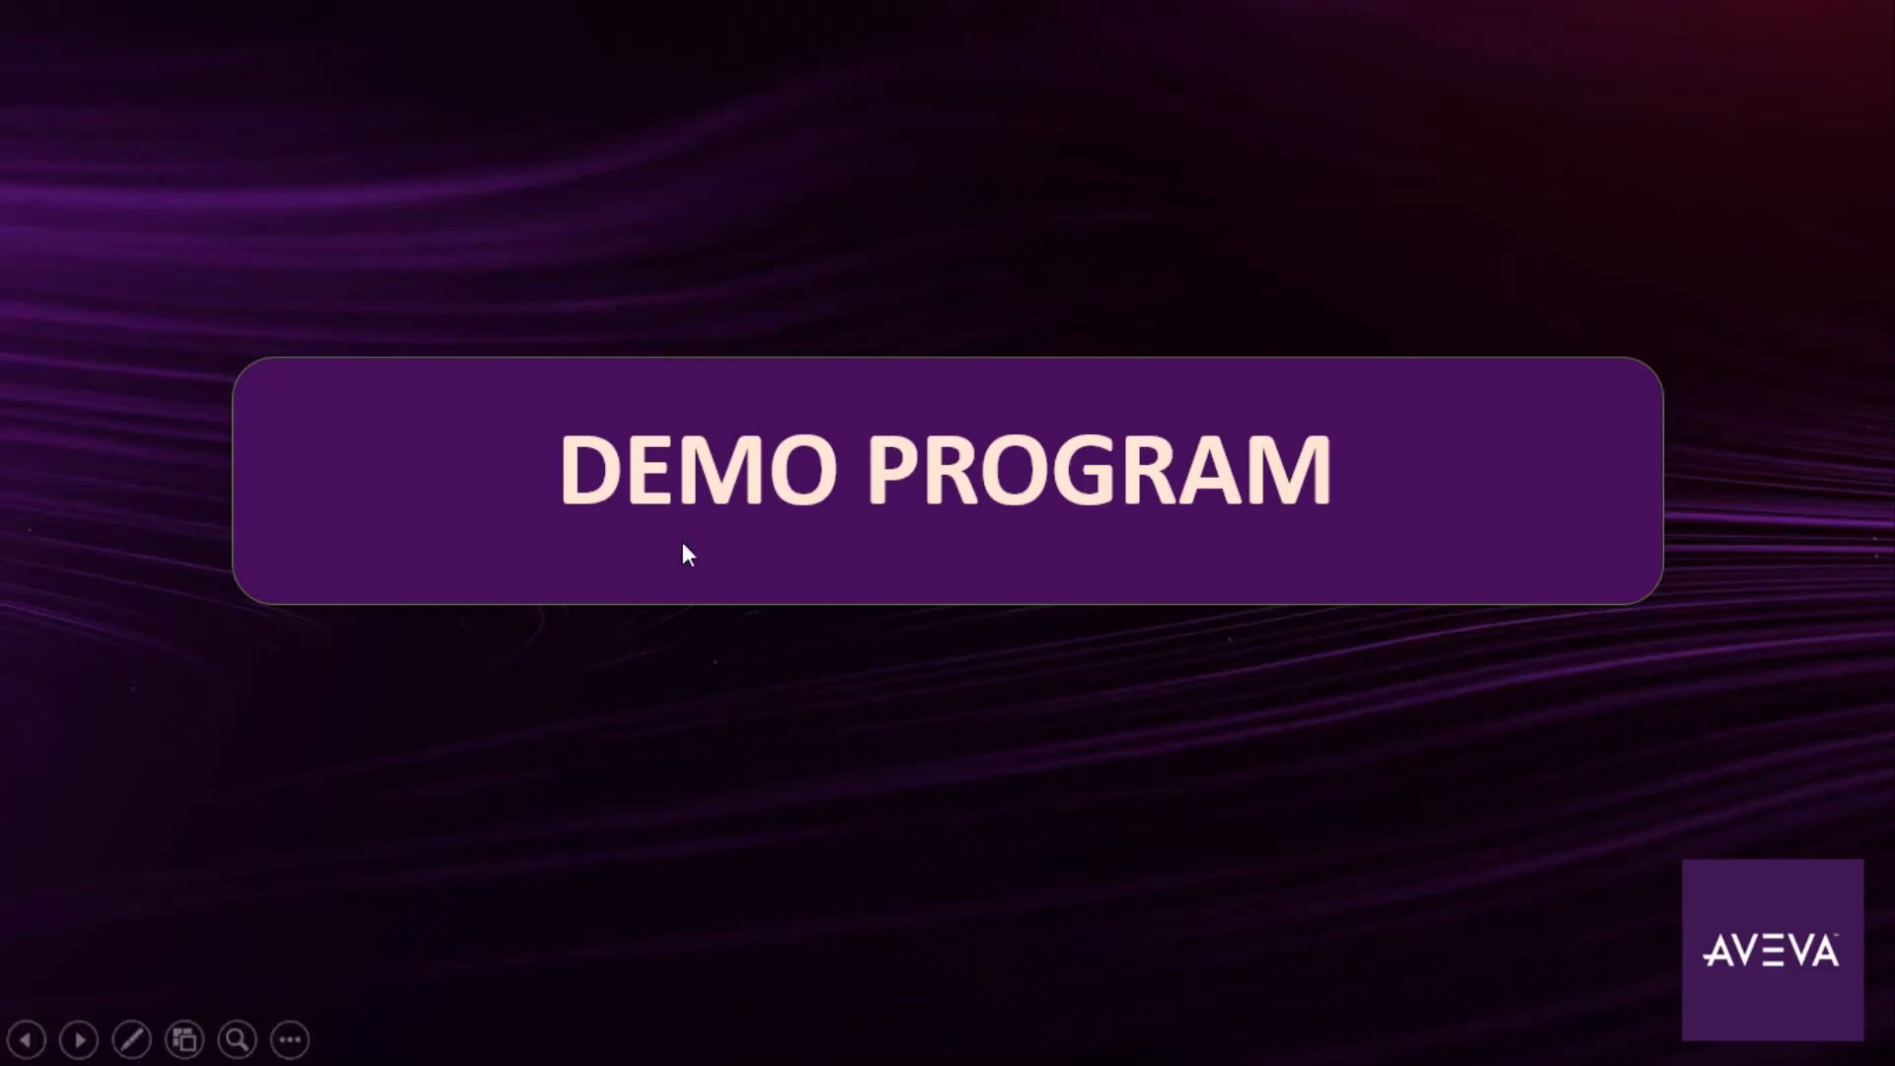
pyautogui.click(1130, 756)
pyautogui.click(1131, 758)
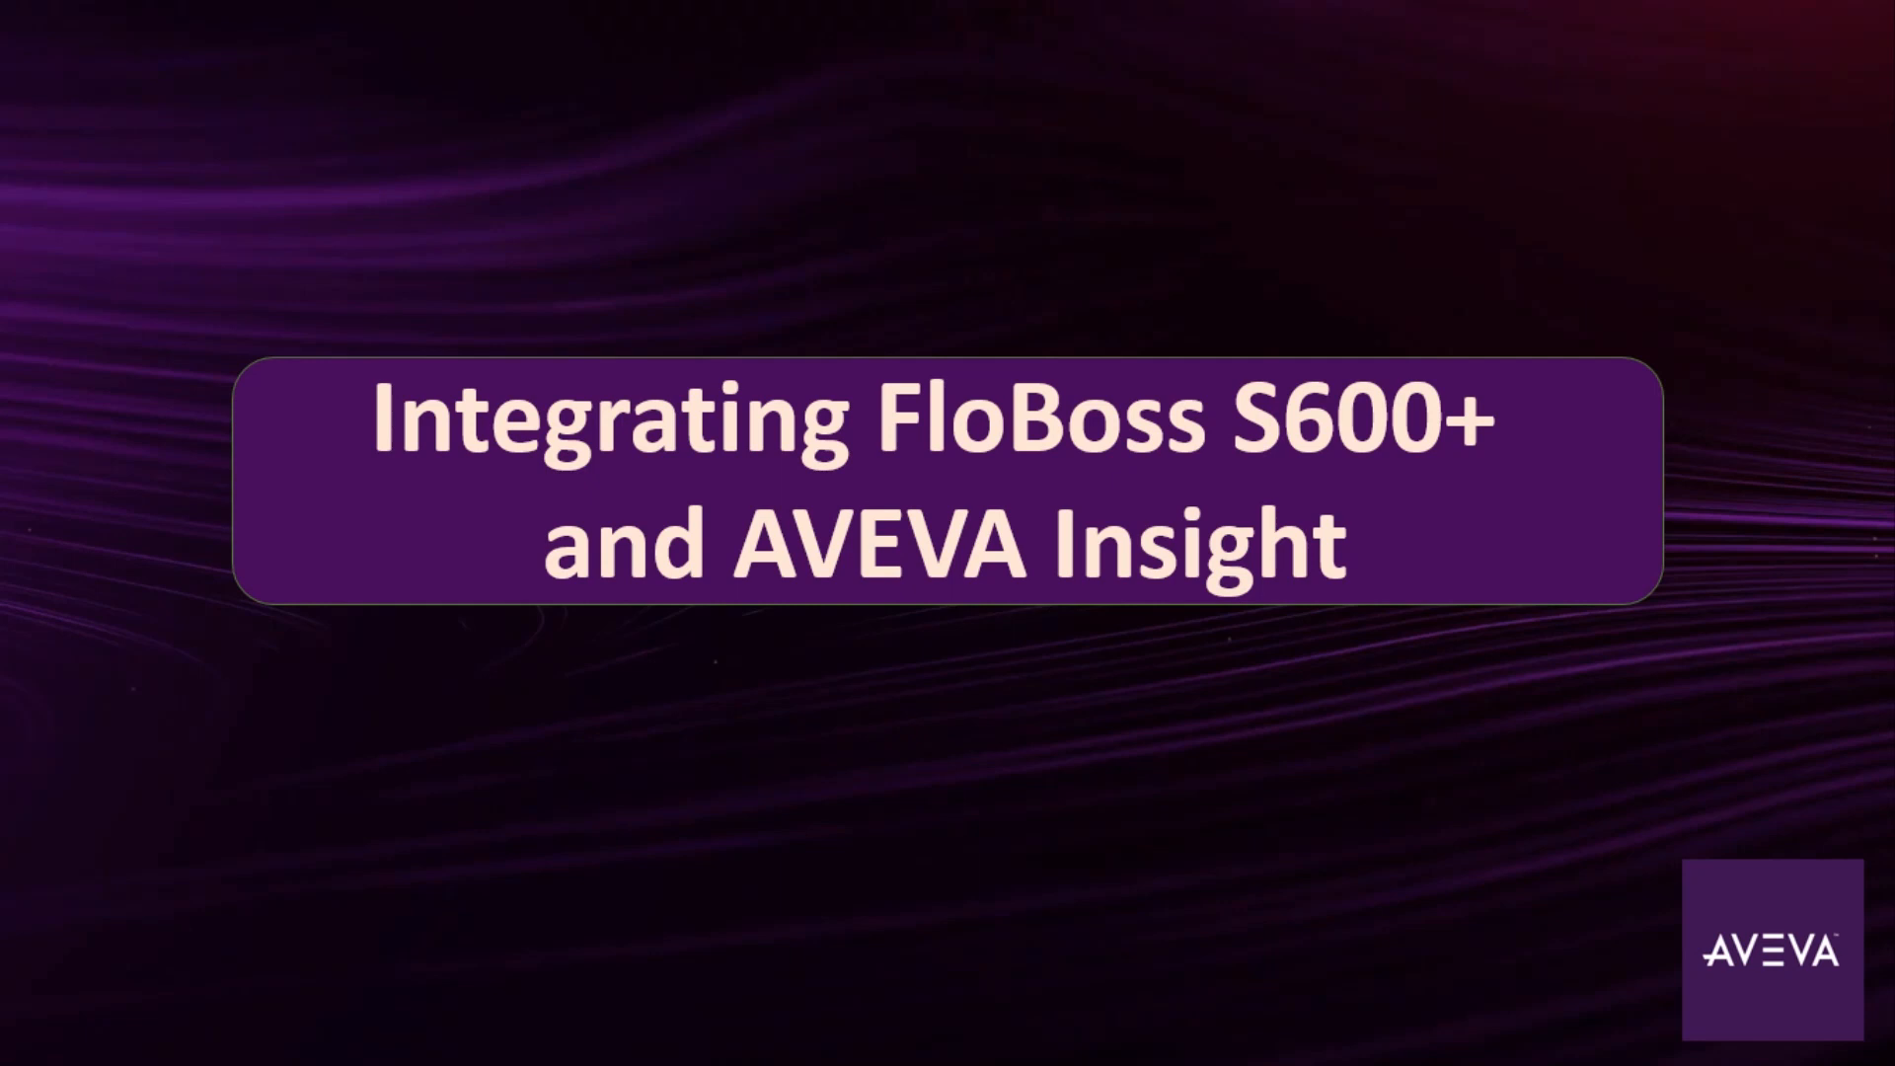
pyautogui.click(1118, 840)
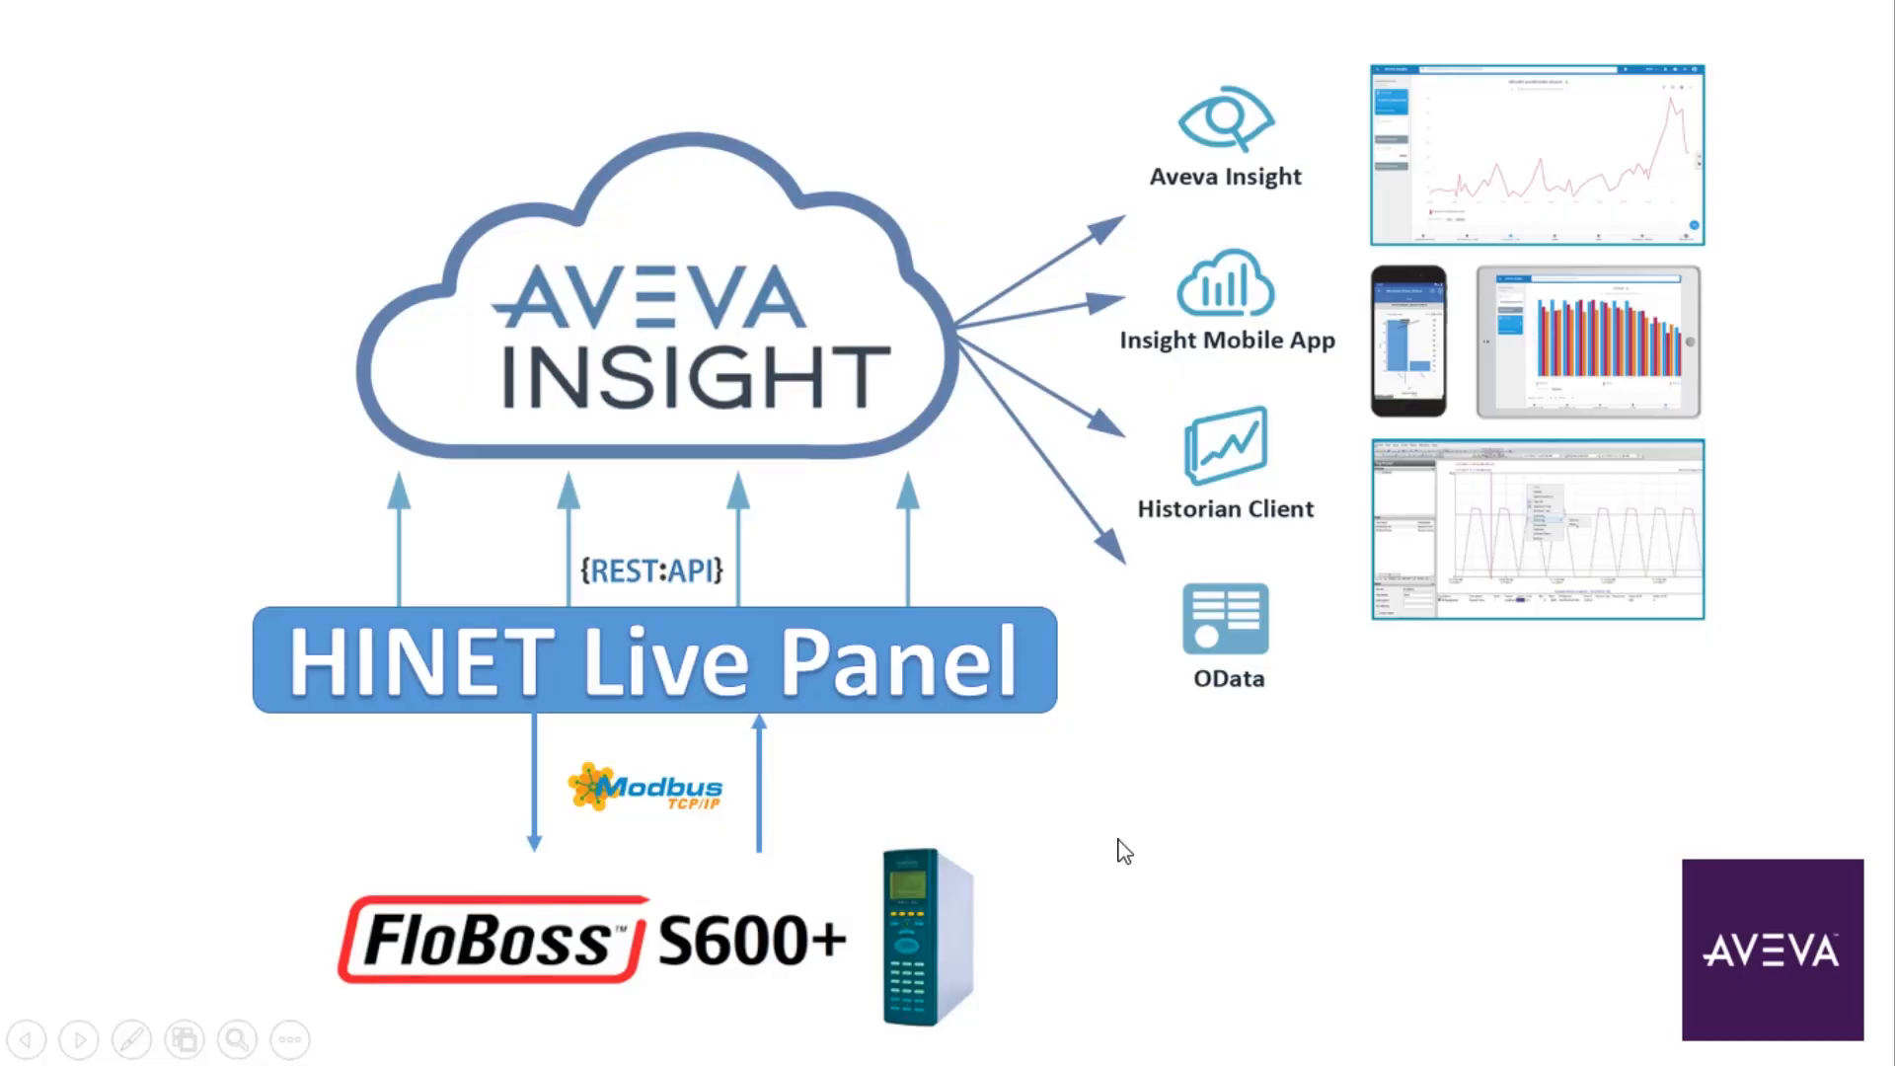